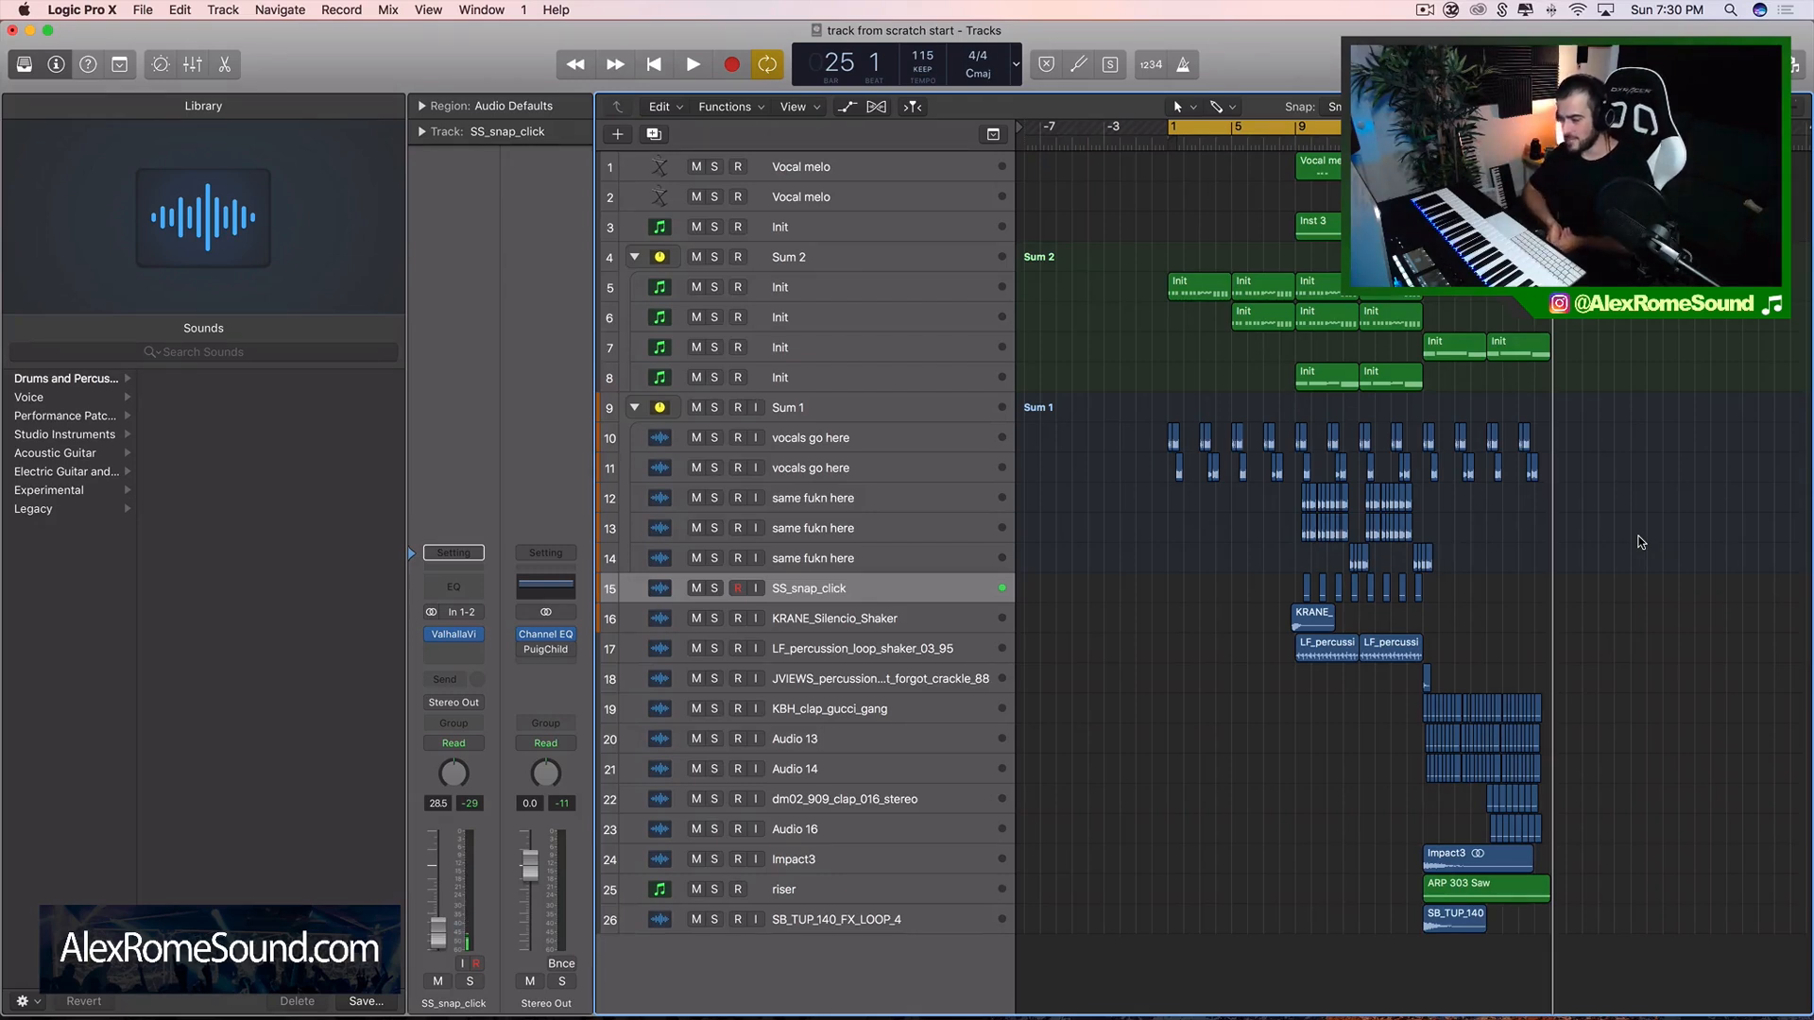
- Play back the existing arrangement from bar 1 to about bar 23 to hear the track so far
scroll(1641, 542, right, 1)
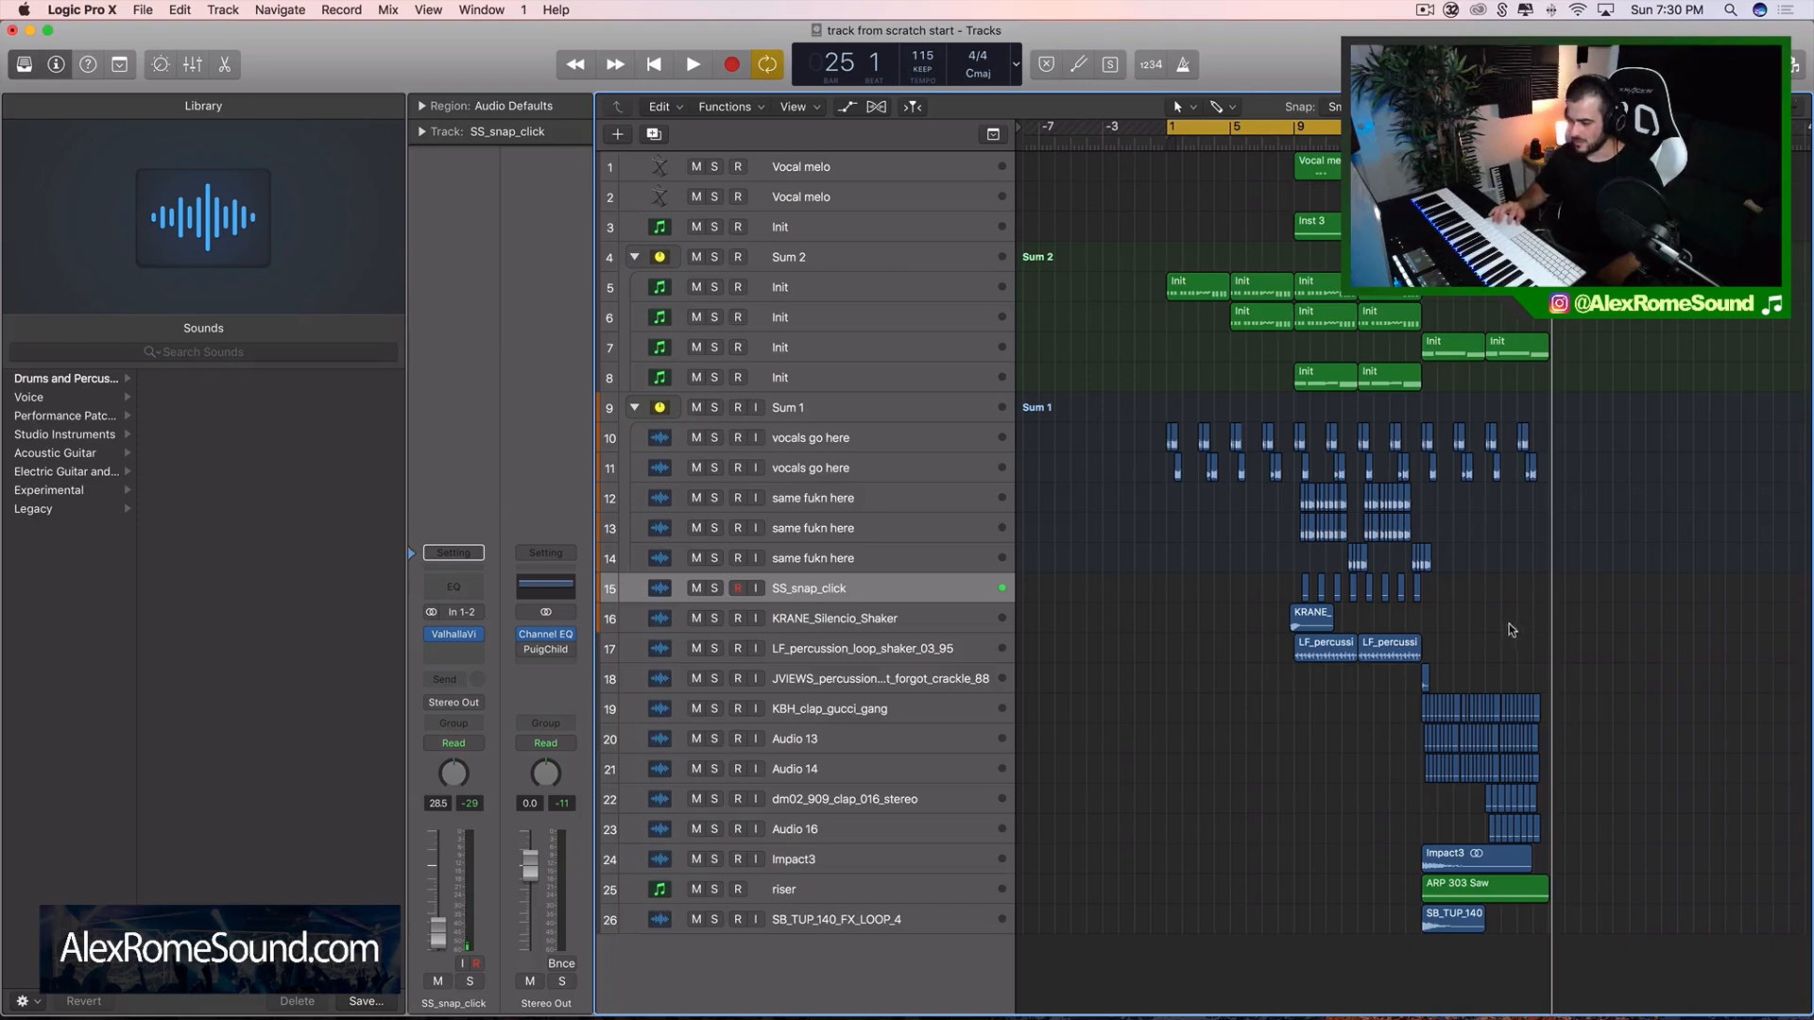
drag(1510, 624, 1132, 495)
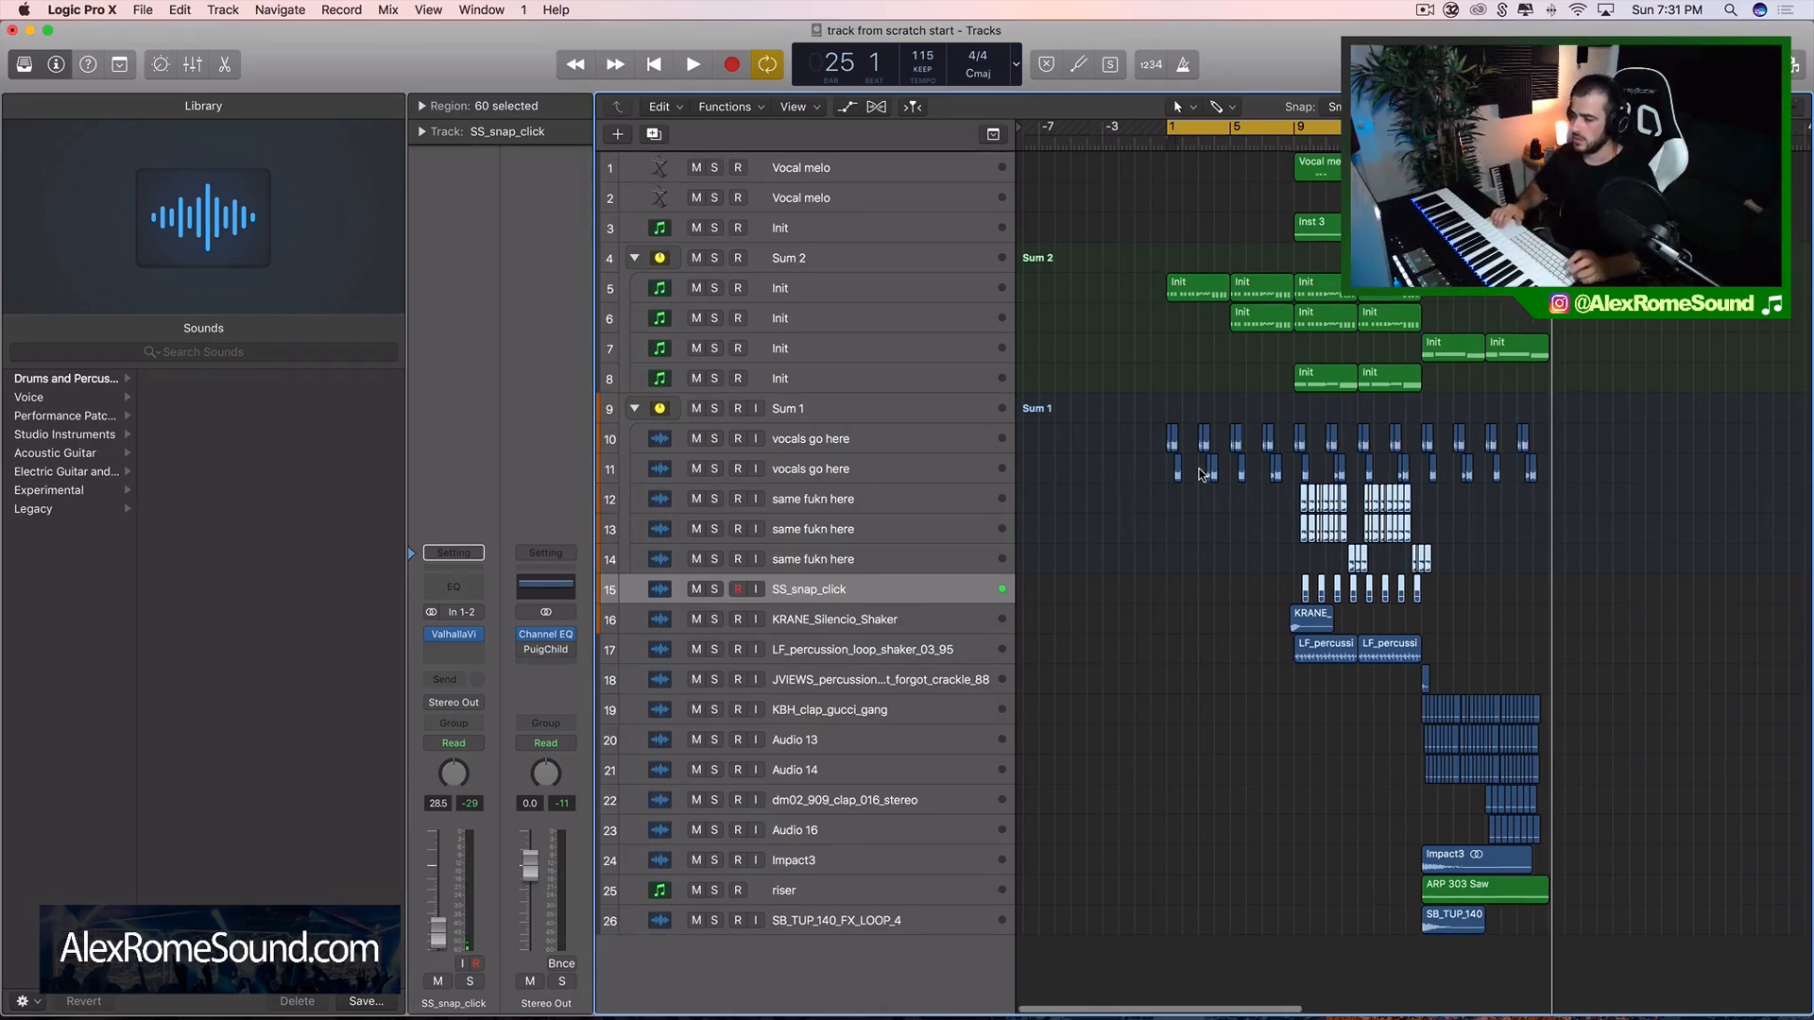
click(1150, 366)
scroll(1149, 367, right, 2)
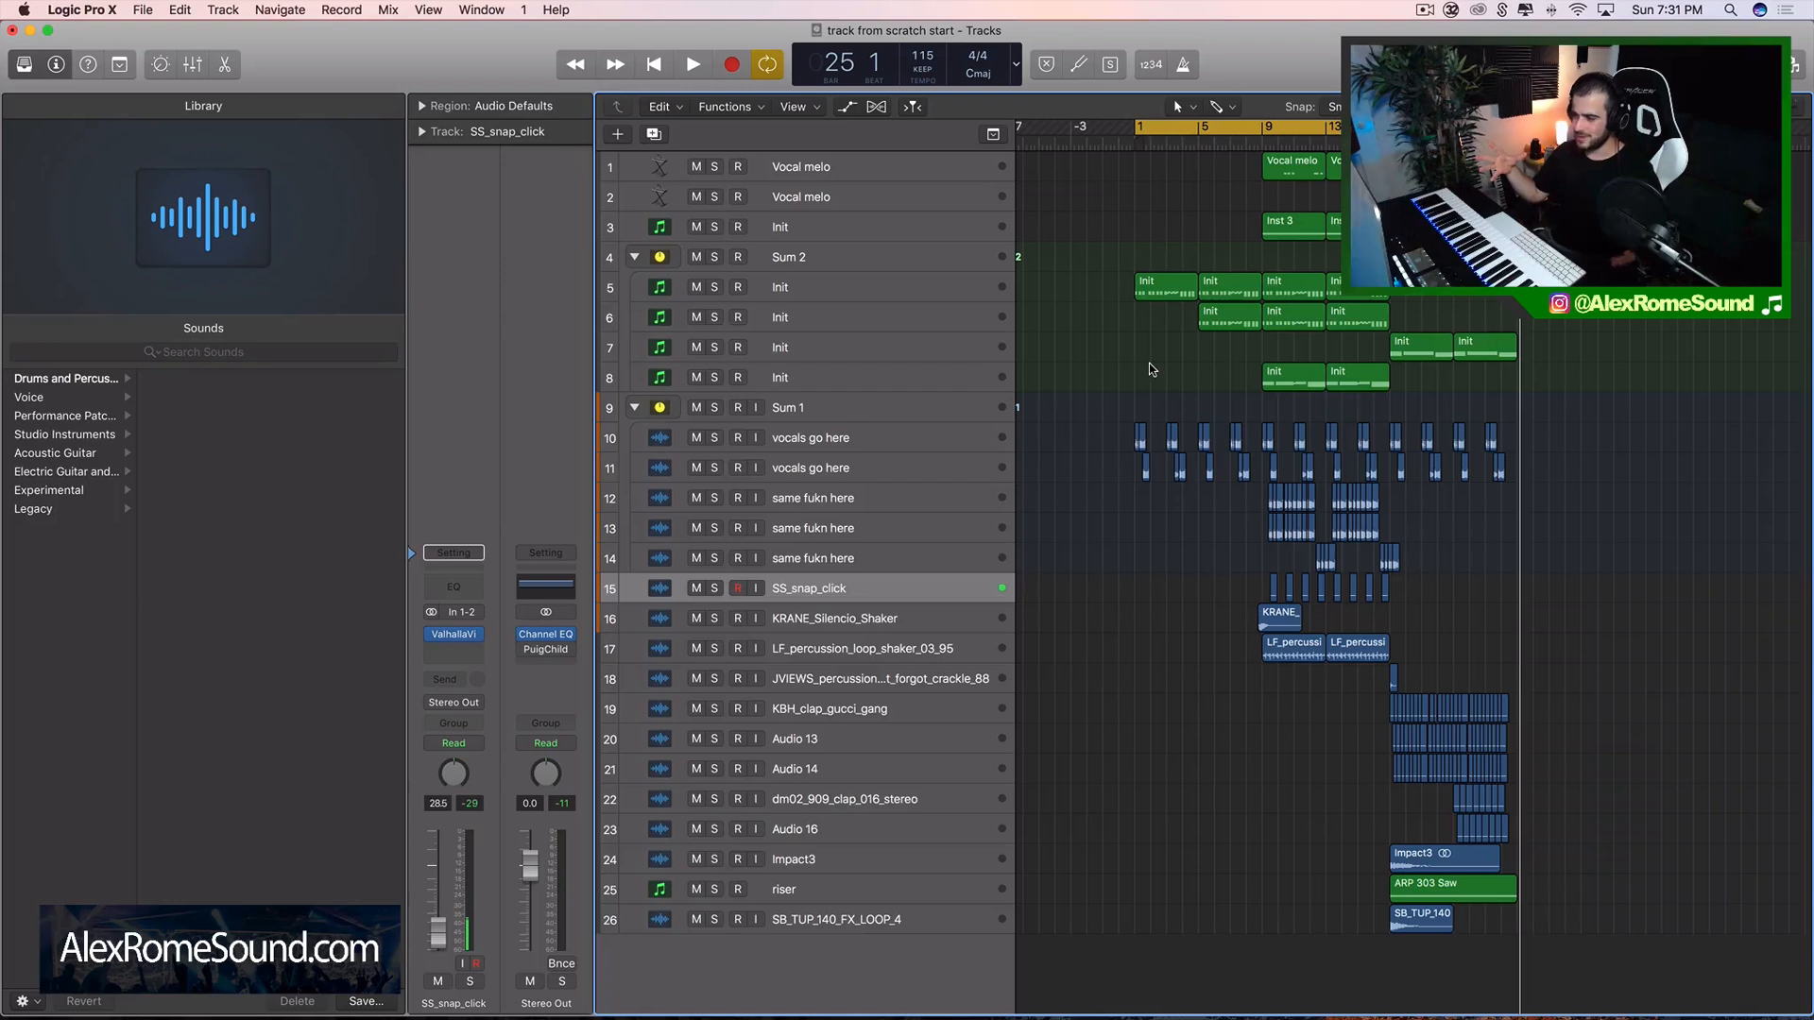
key(space)
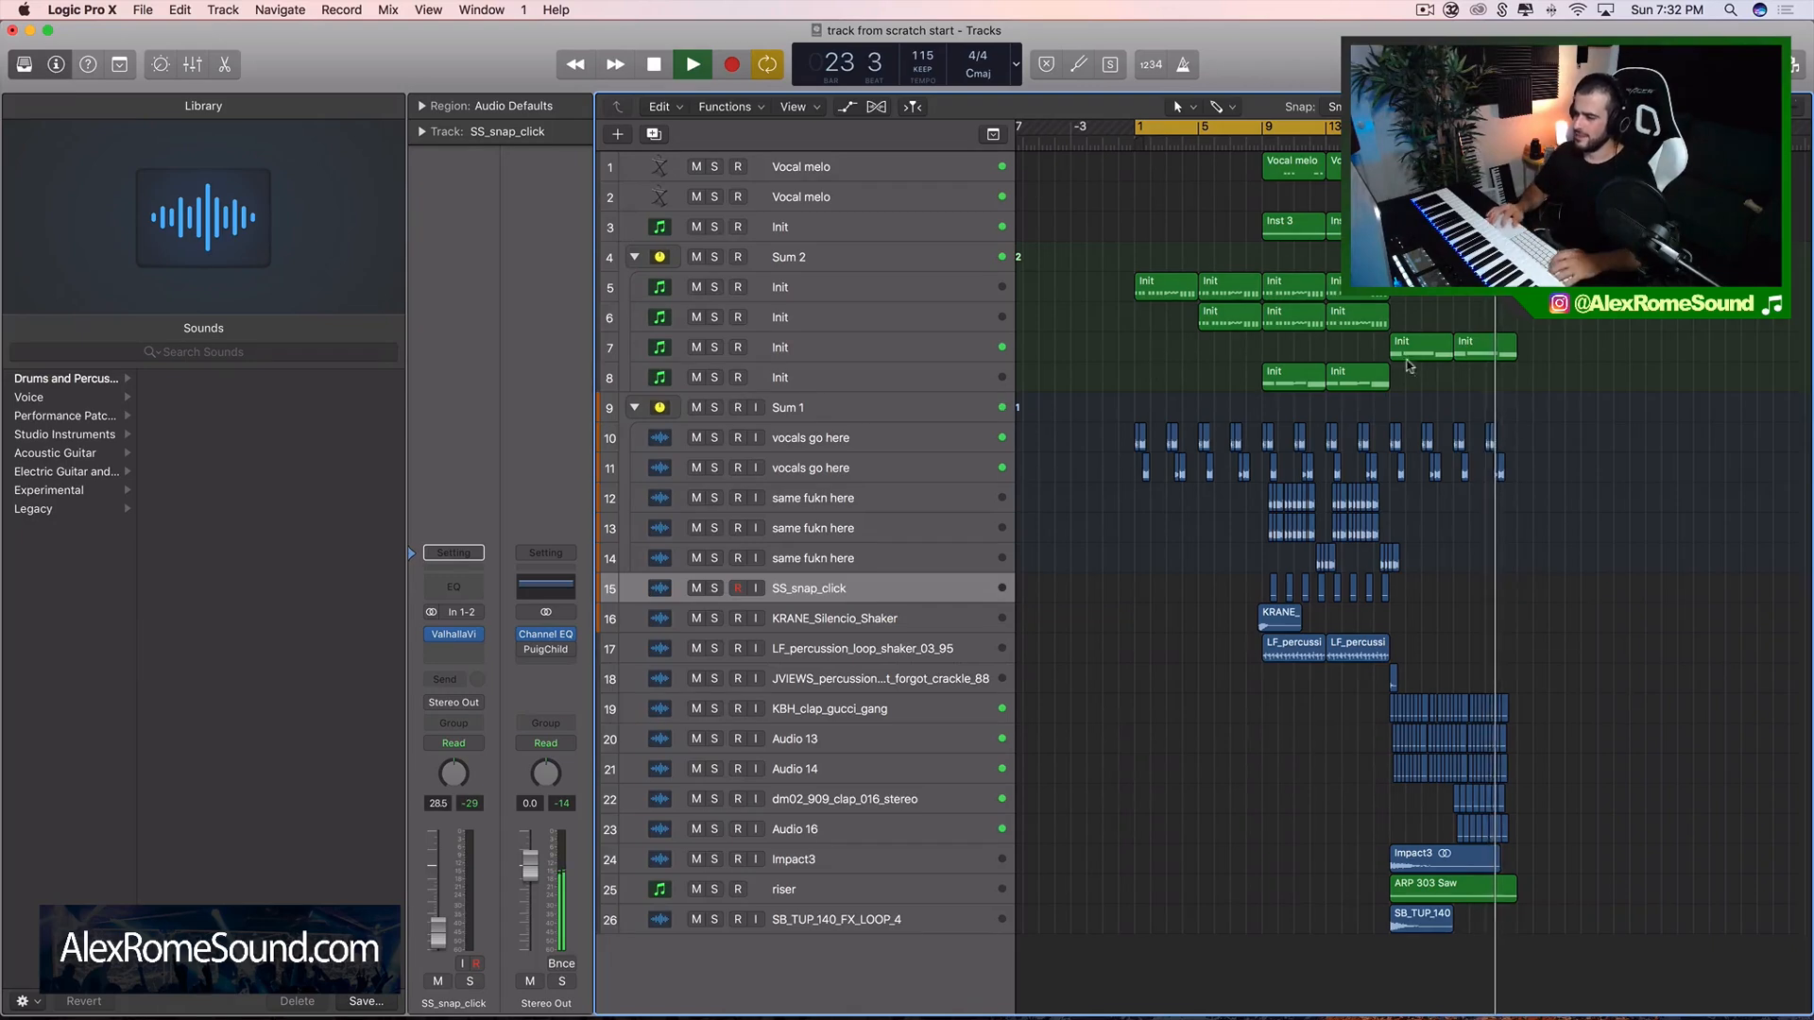
key(space)
- Move the cycle range to start at bar 9, select the regions on tracks 12 to 14 and play that section
scroll(1517, 342, right, 3)
scroll(1336, 400, right, 2)
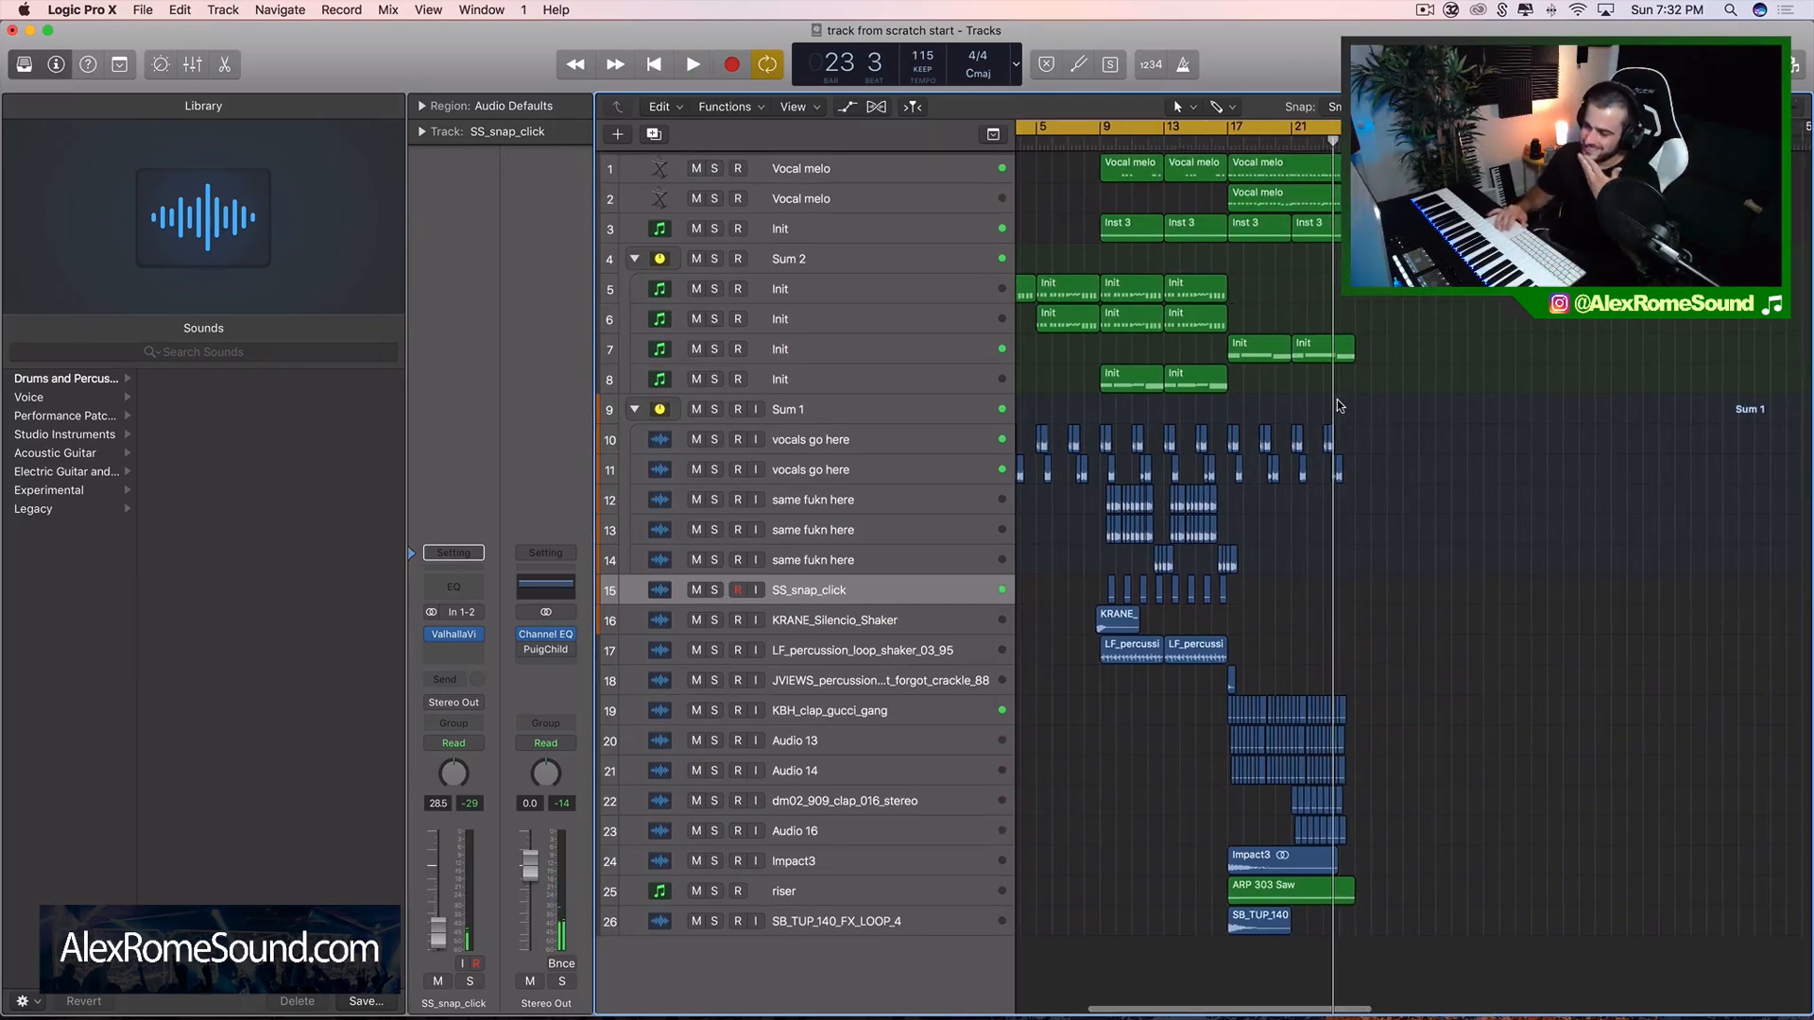
drag(1103, 127, 1593, 128)
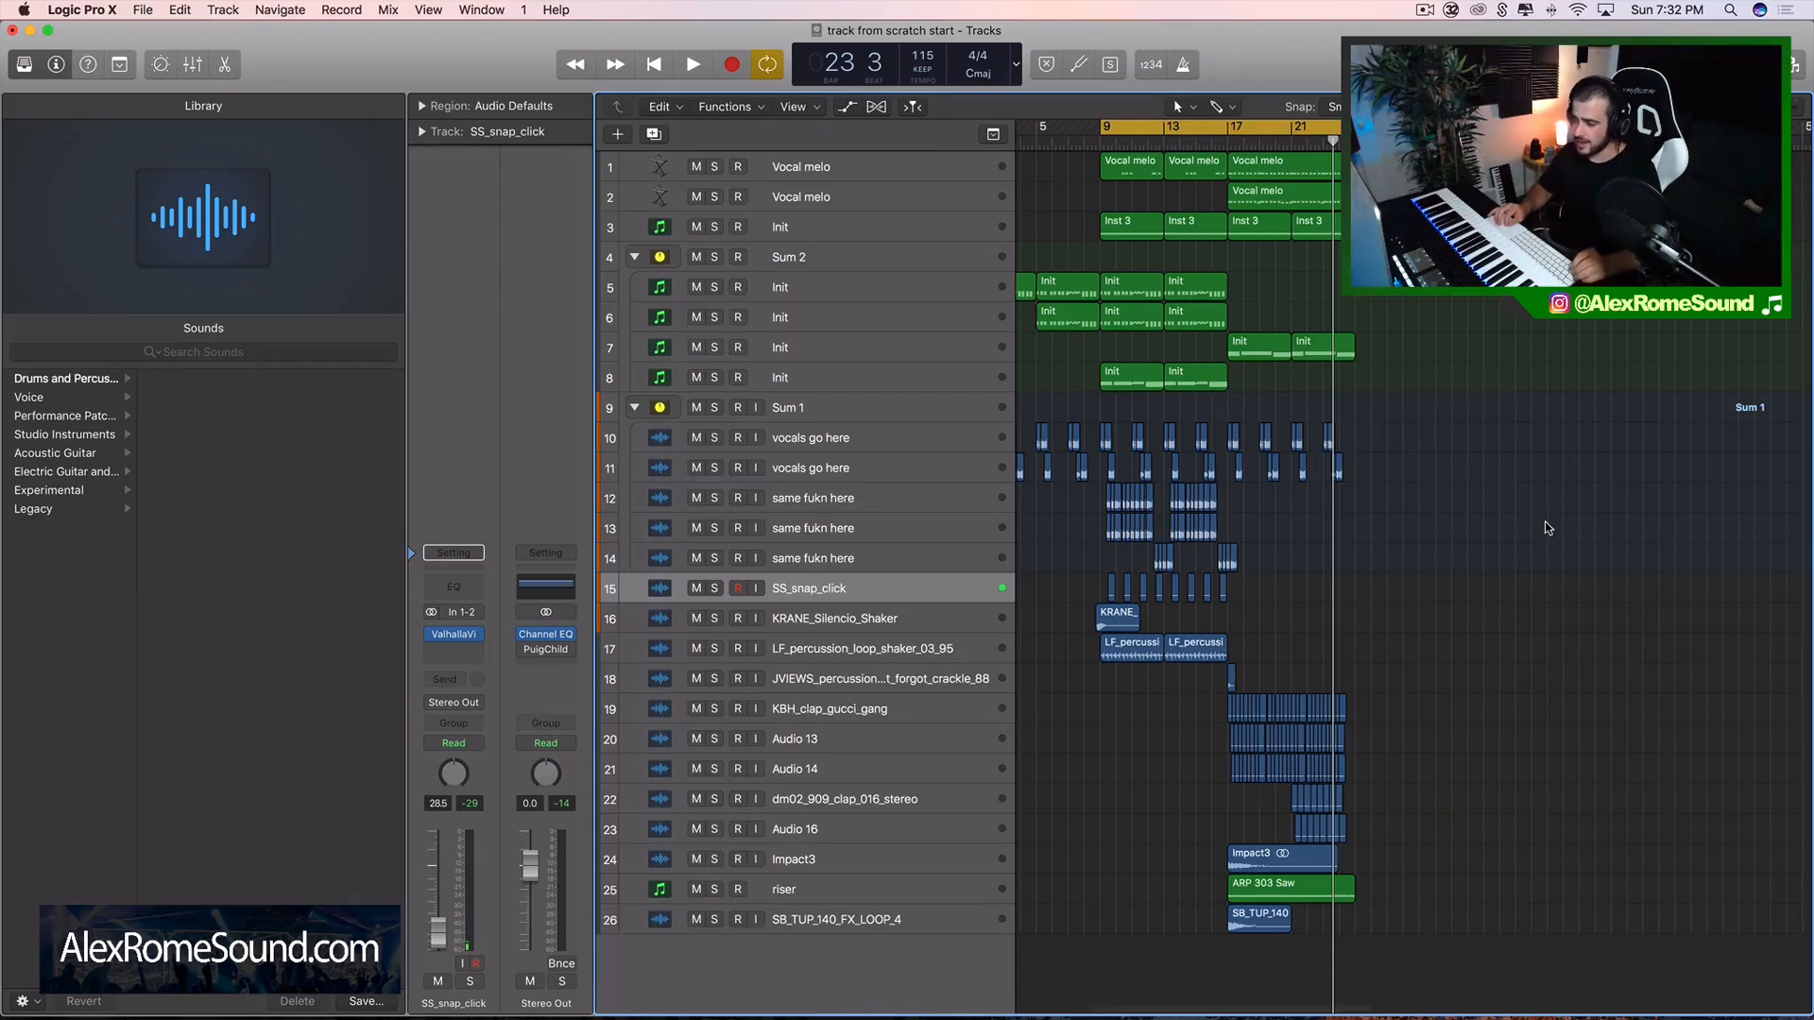
scroll(1462, 591, left, 2)
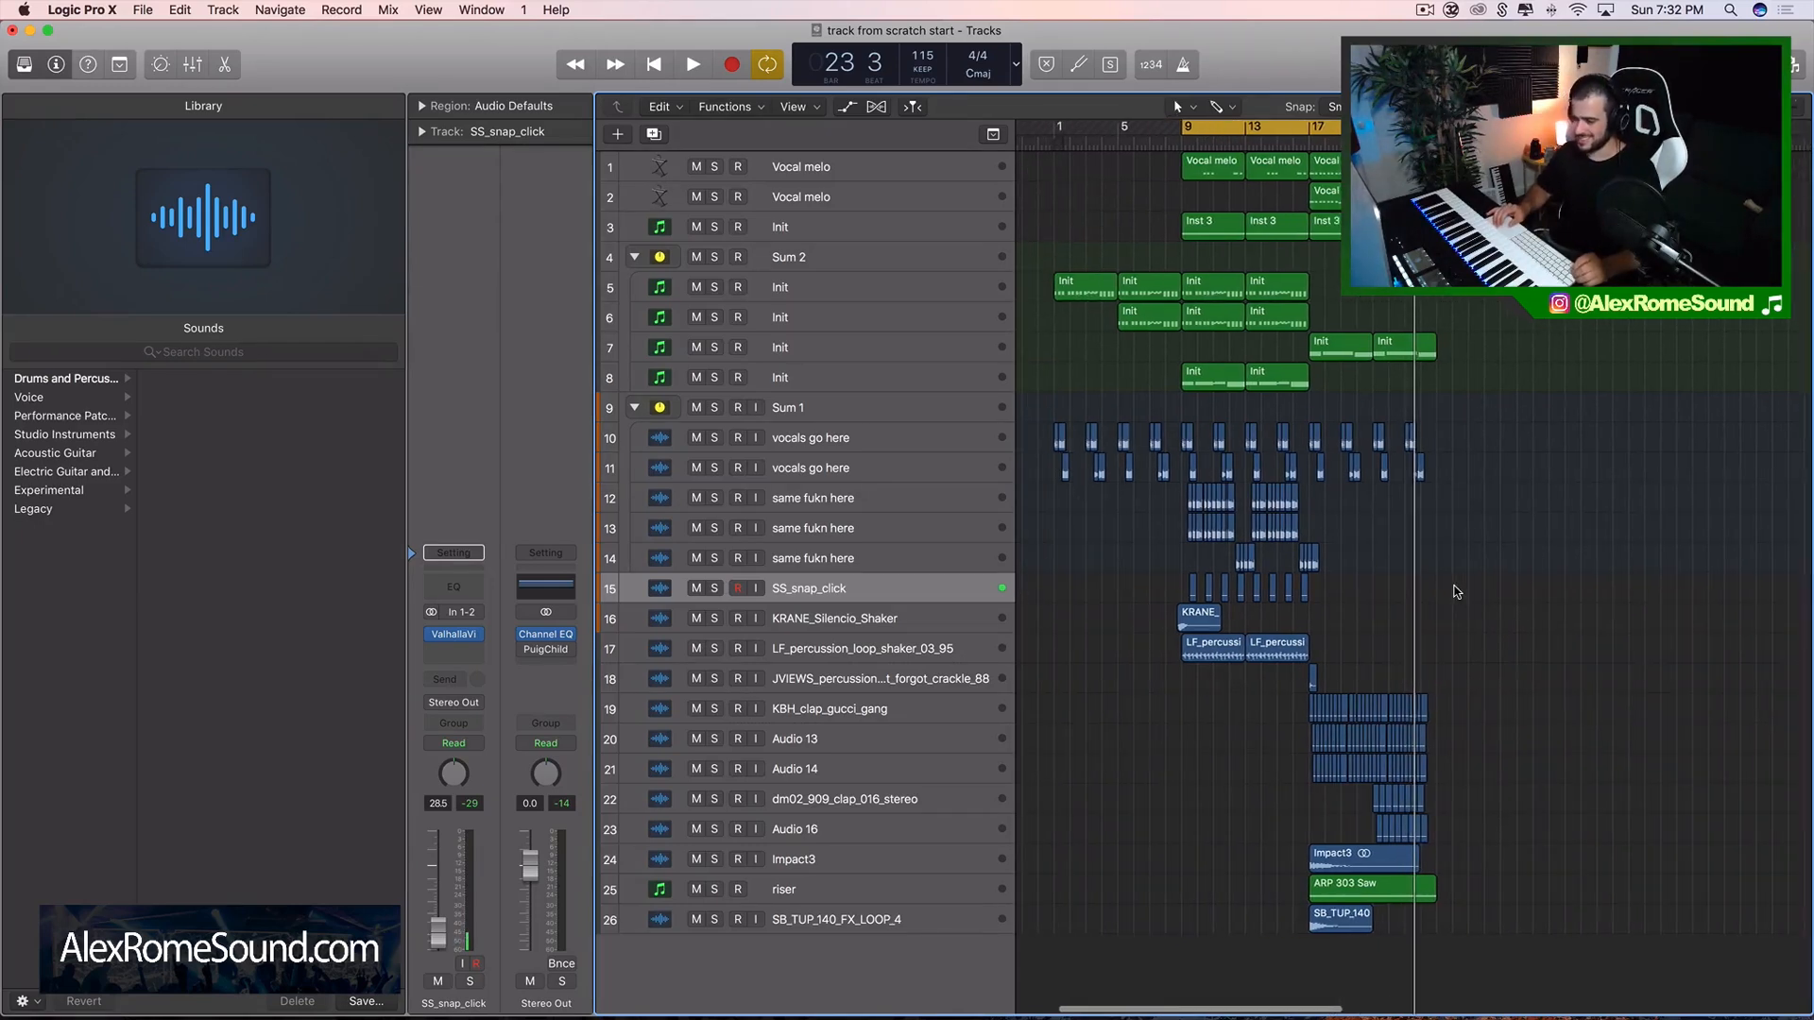
drag(1124, 570, 1345, 508)
key(space)
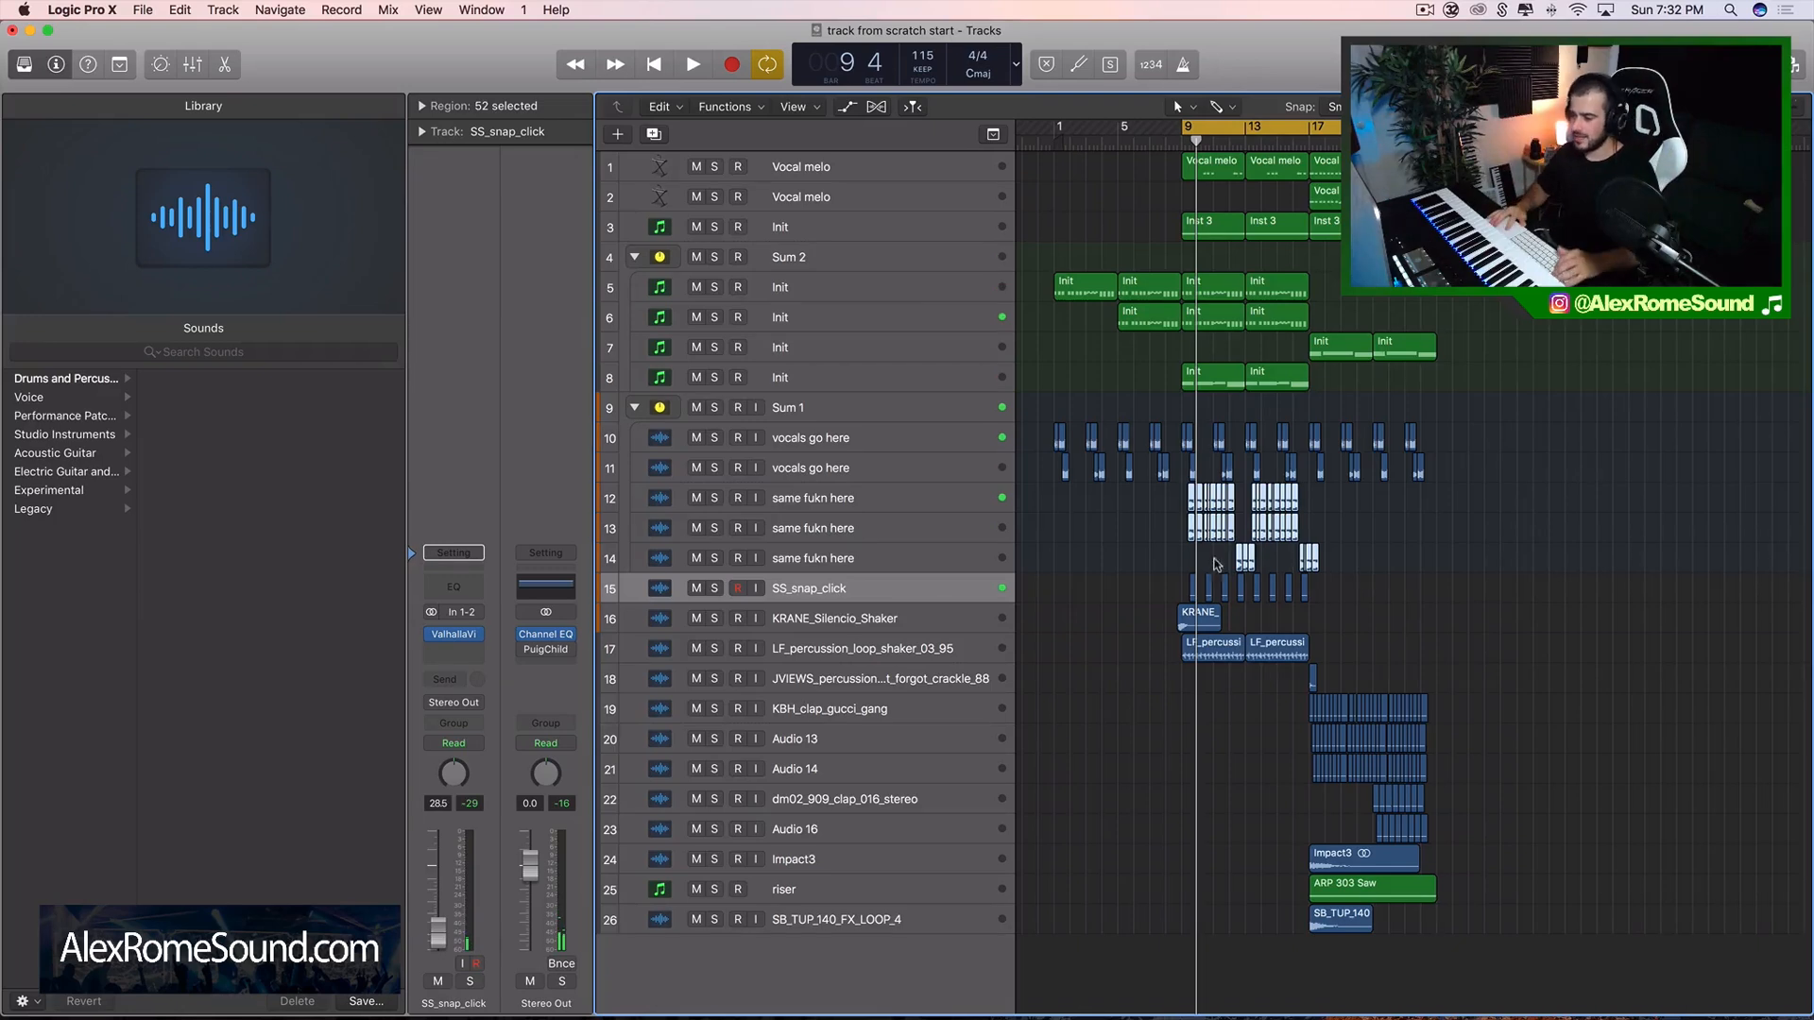
- Move the cycle range to start at bar 17 and briefly play that section
drag(1297, 123, 1409, 123)
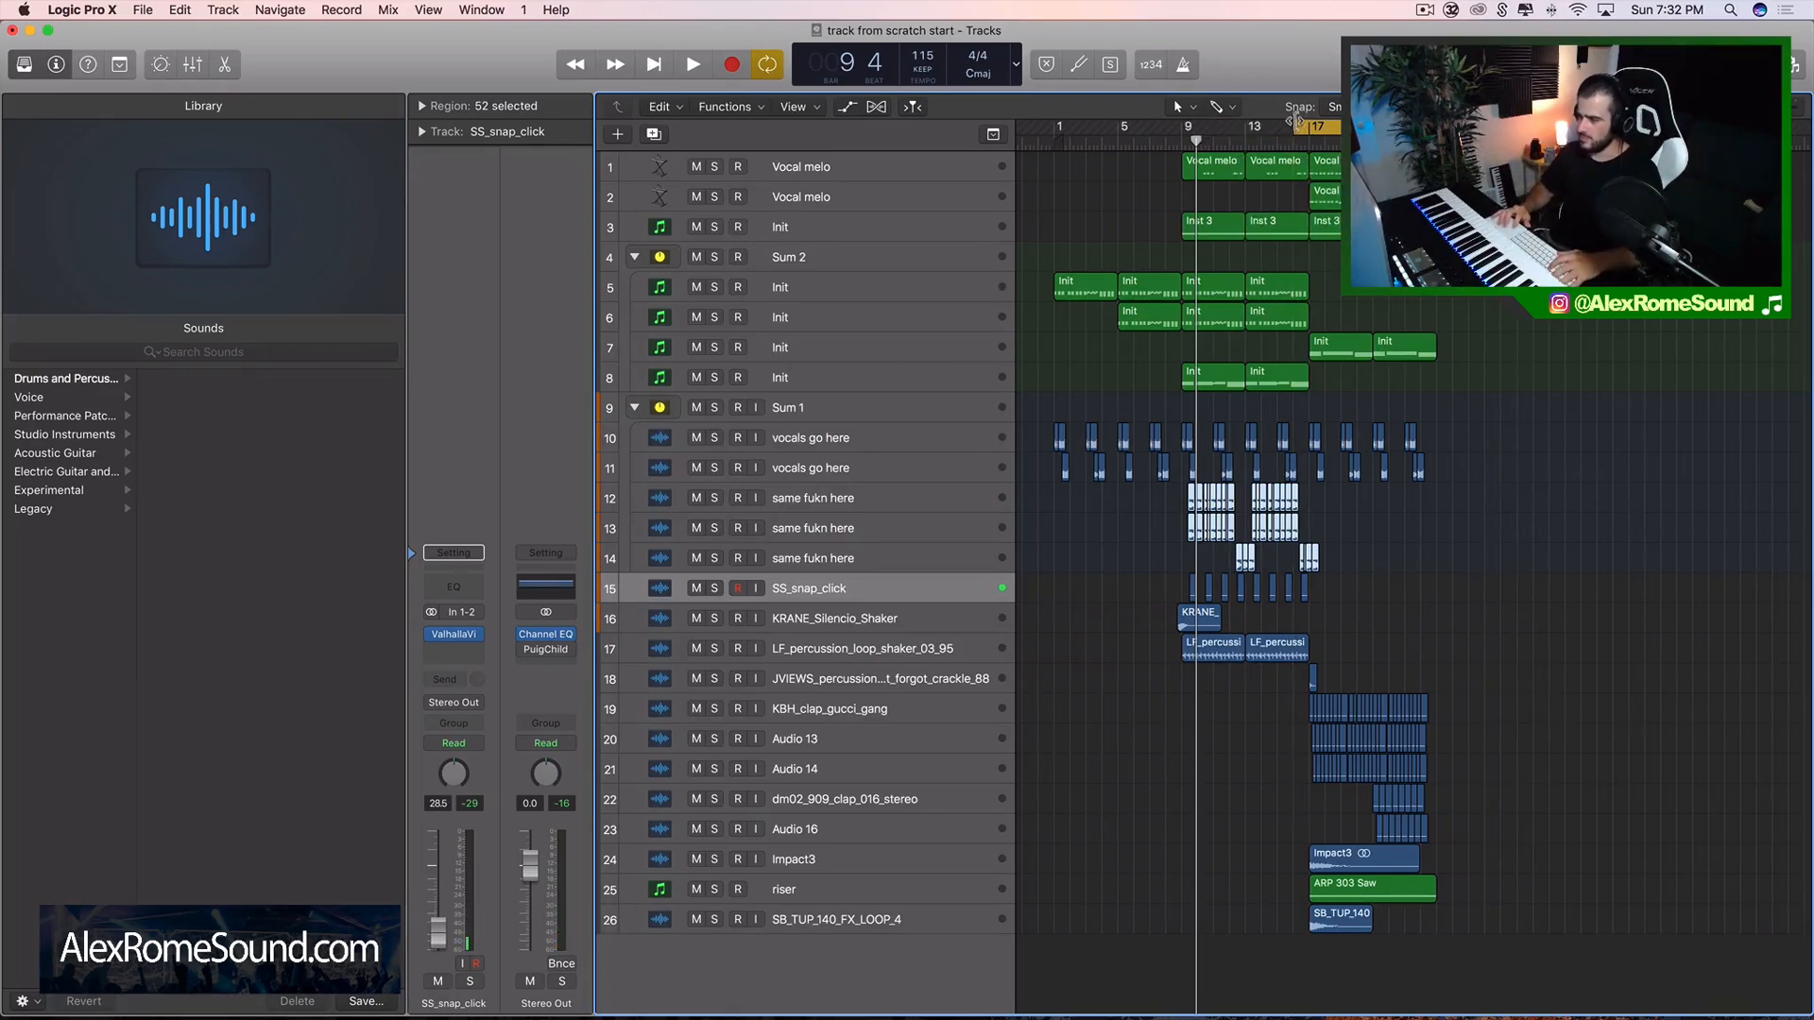
key(space)
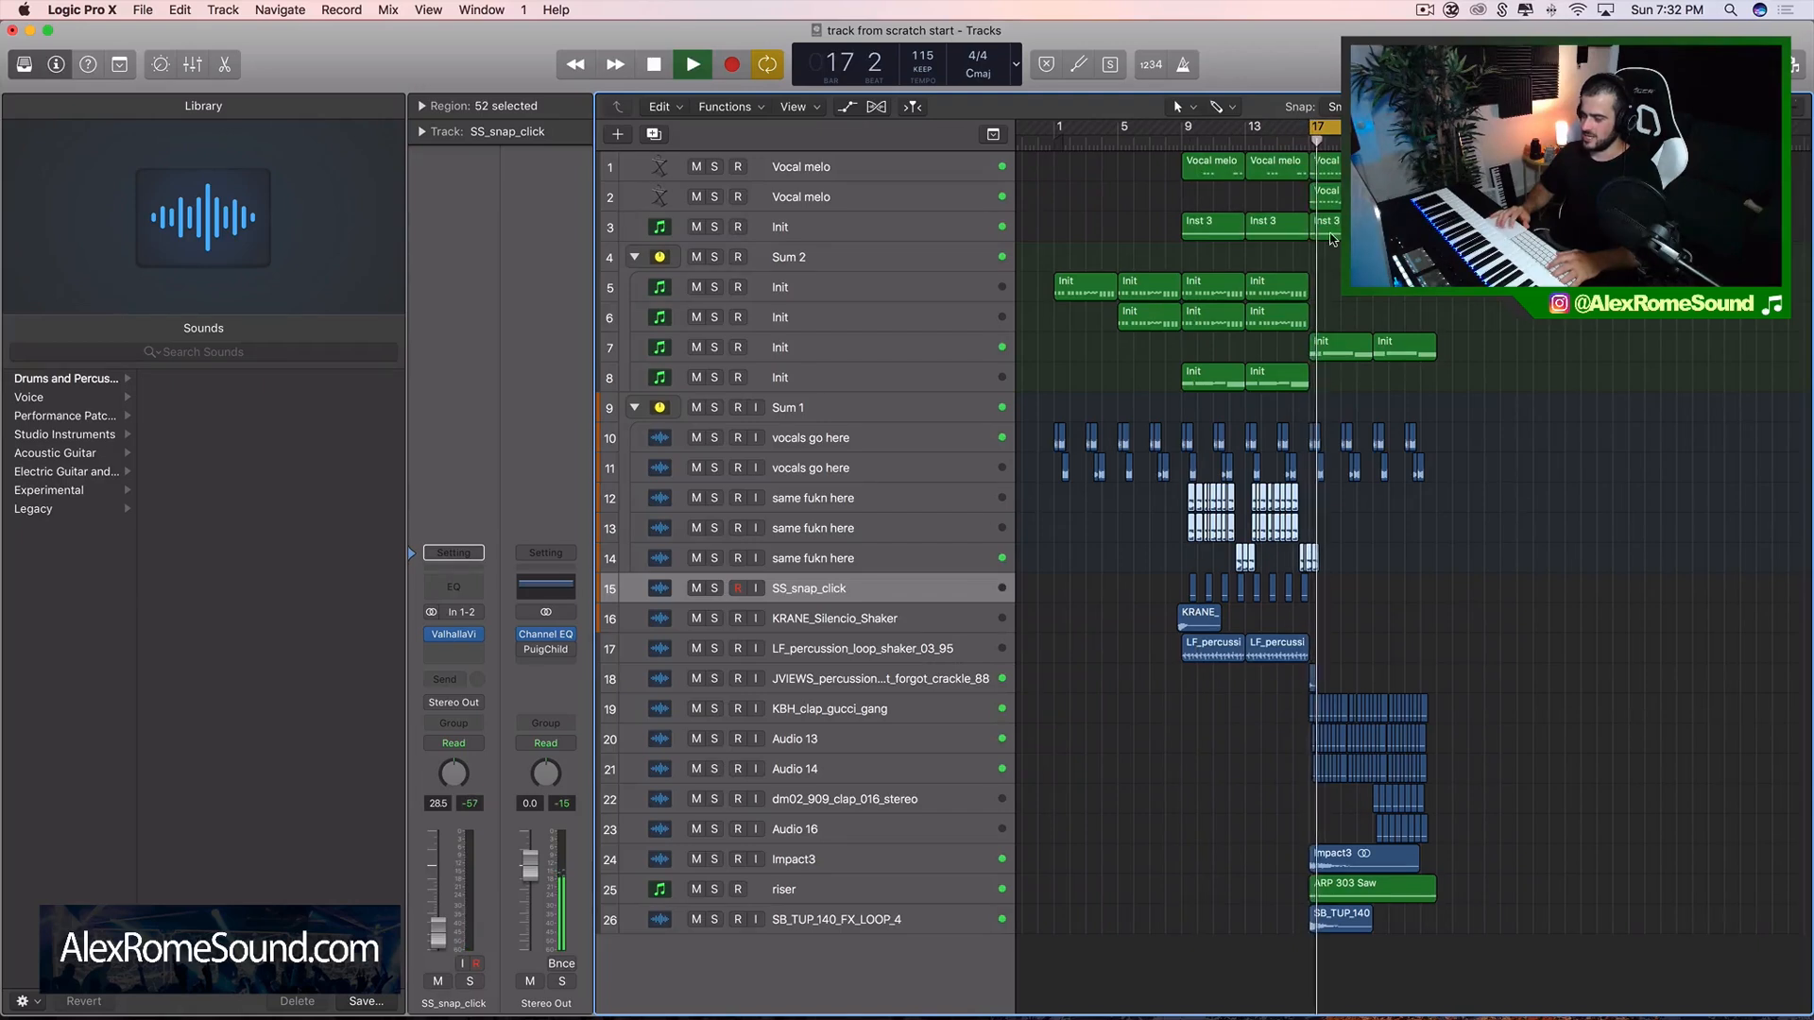
key(space)
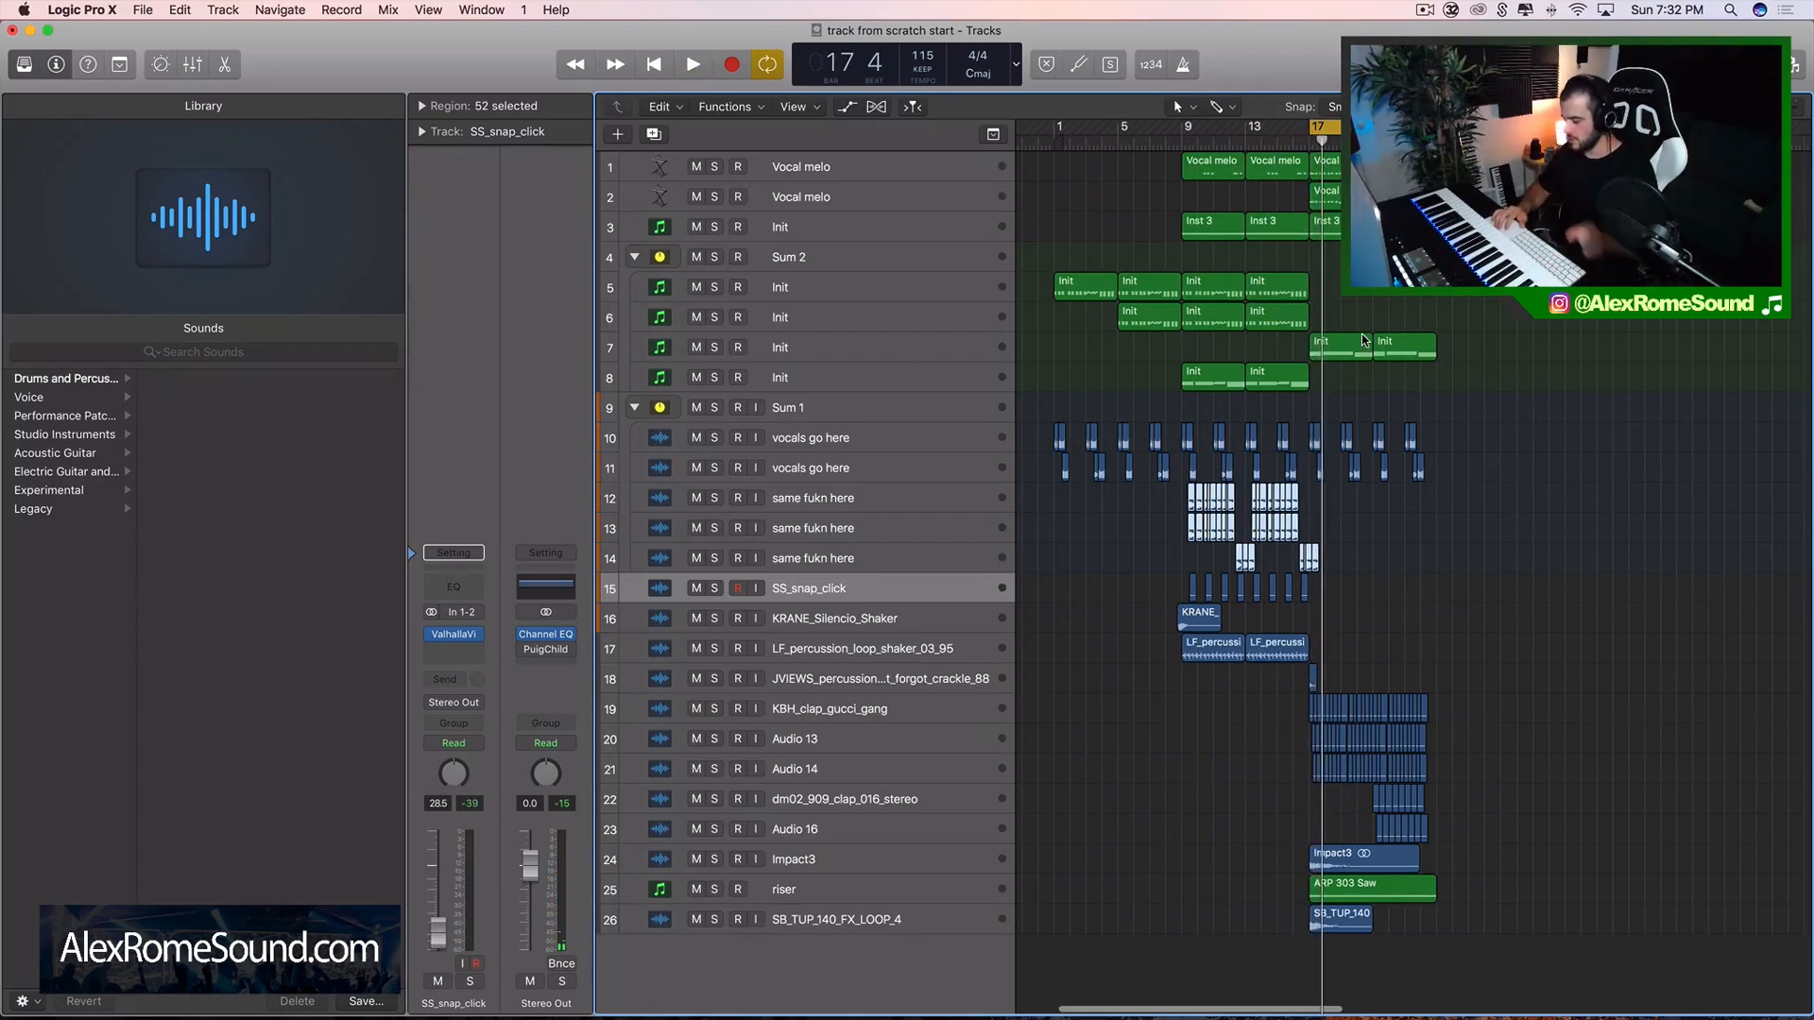
- Examine the two sections by selecting the regions from bar 9 to 17, and those from bar 17 to 25
click(1392, 509)
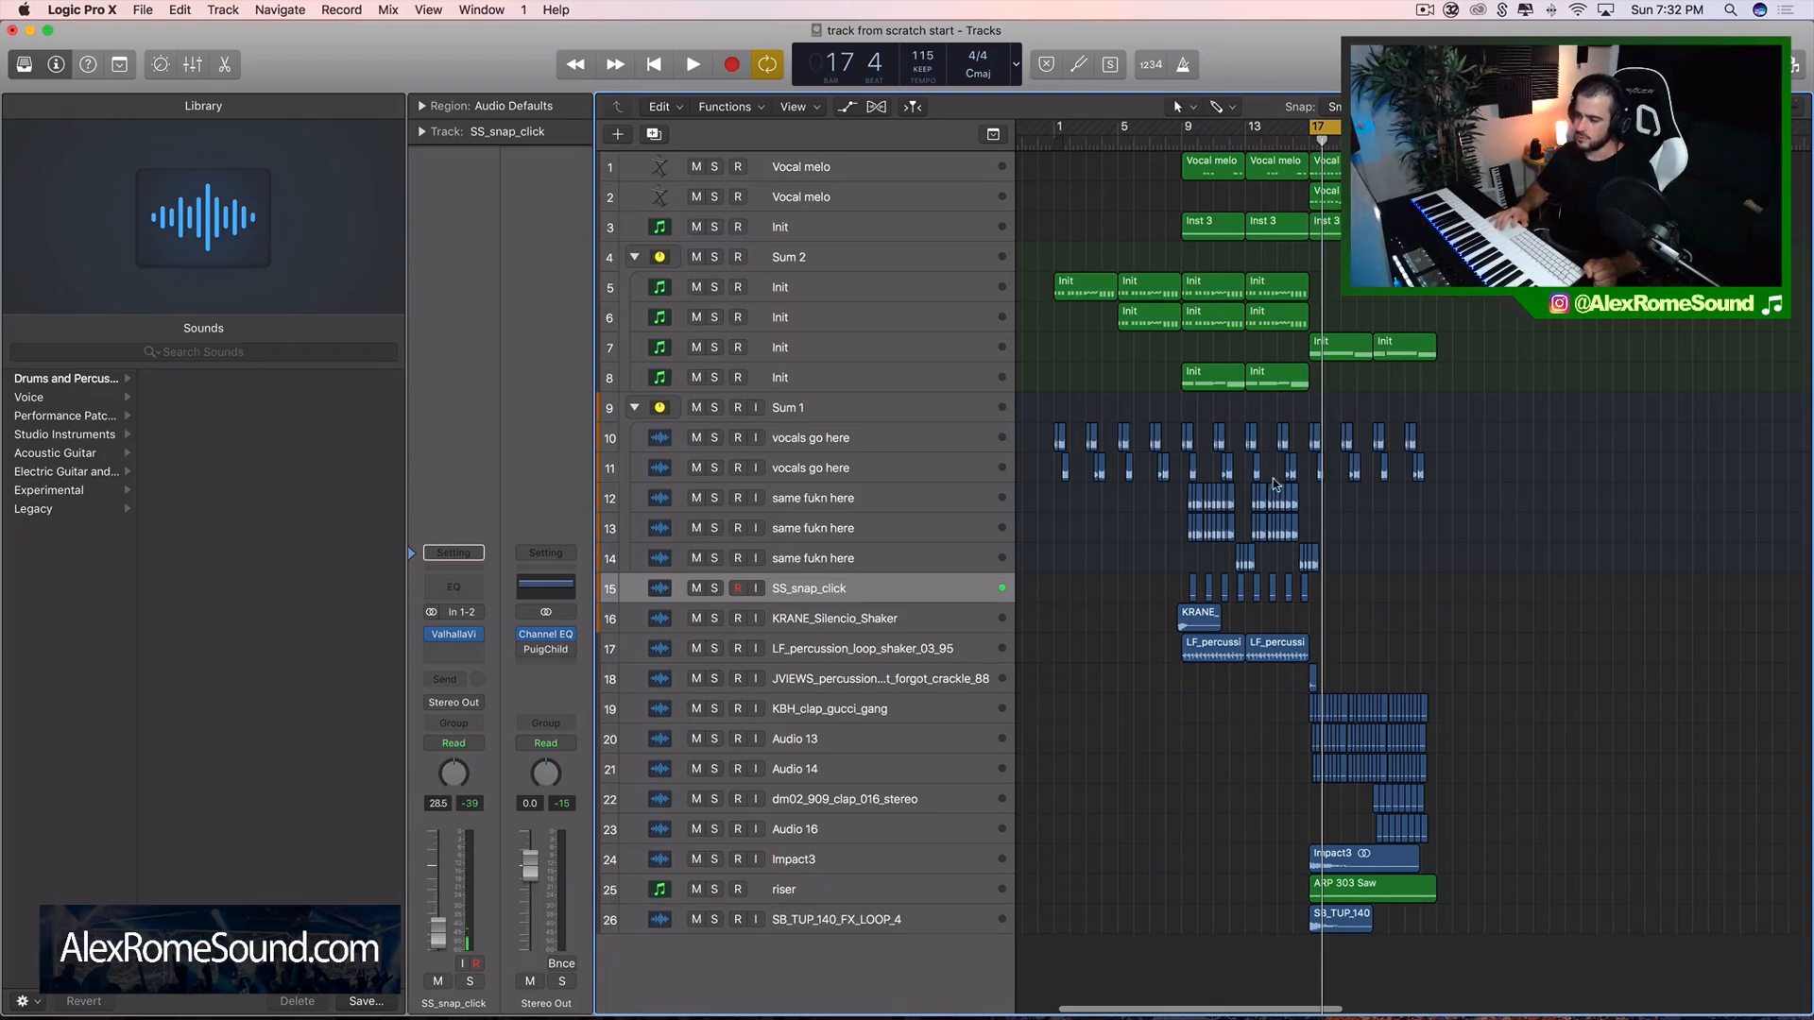
drag(1228, 364, 1304, 501)
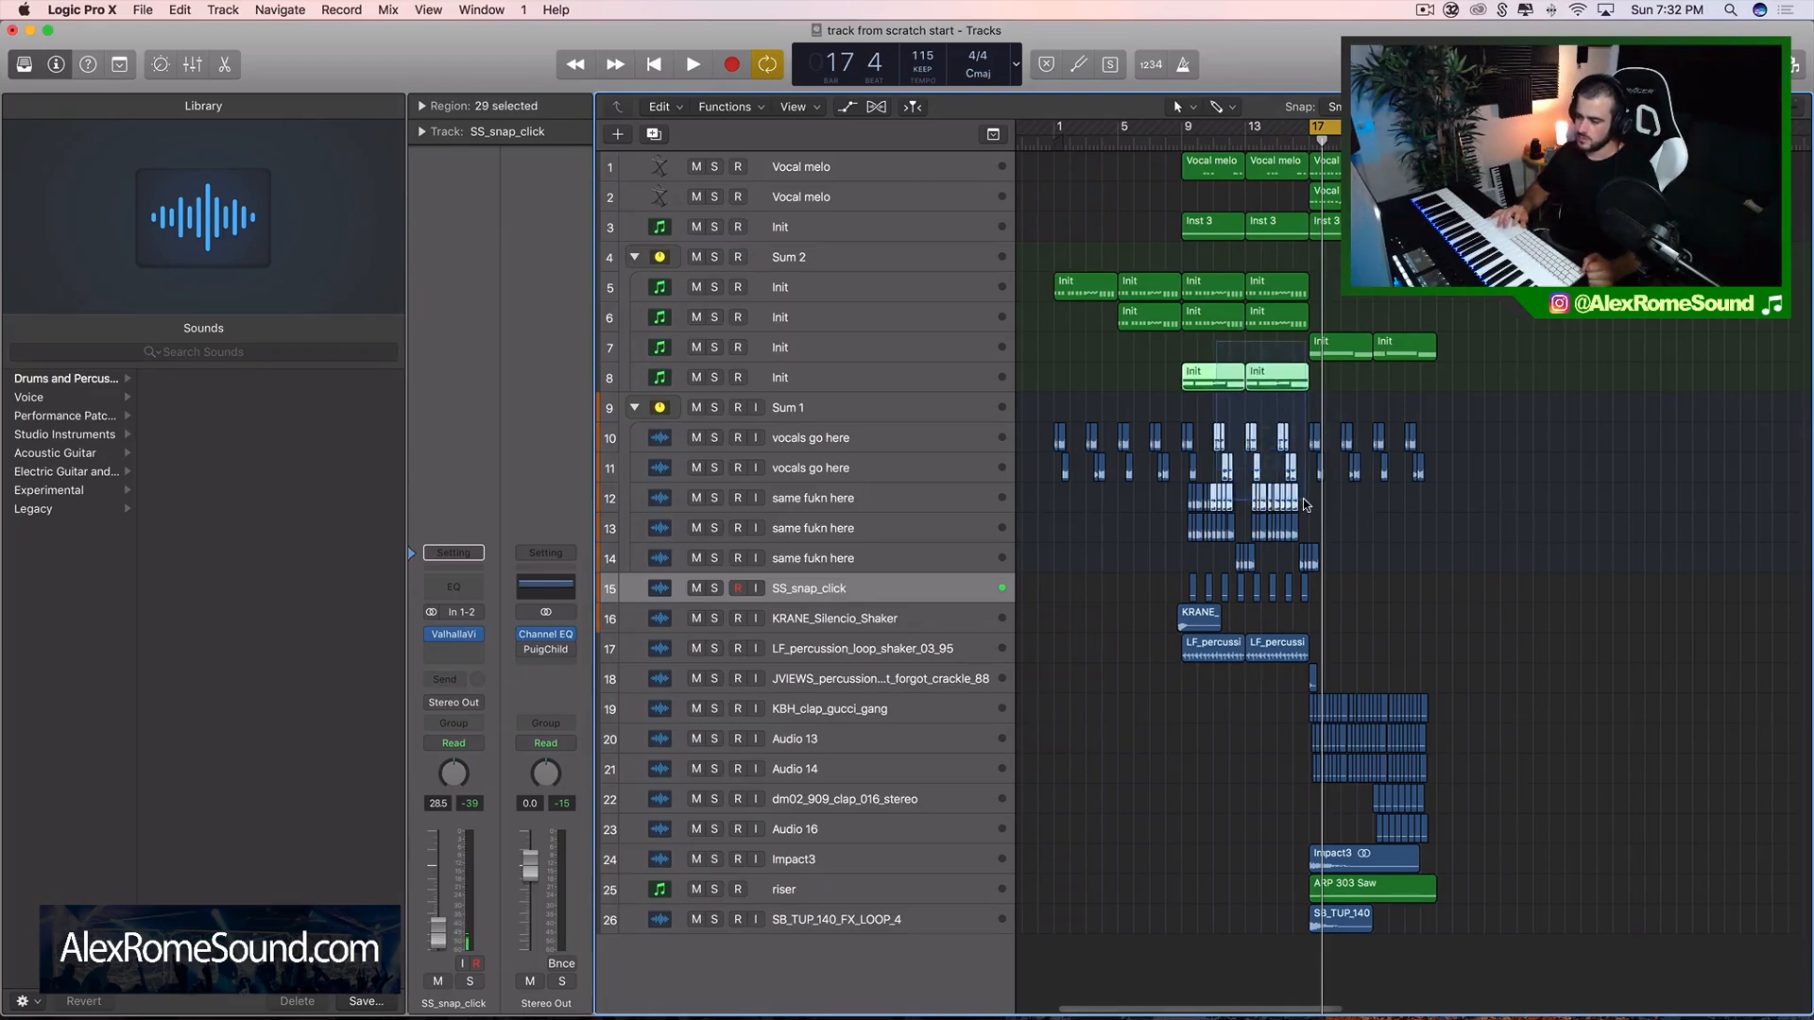
drag(1188, 733, 1293, 185)
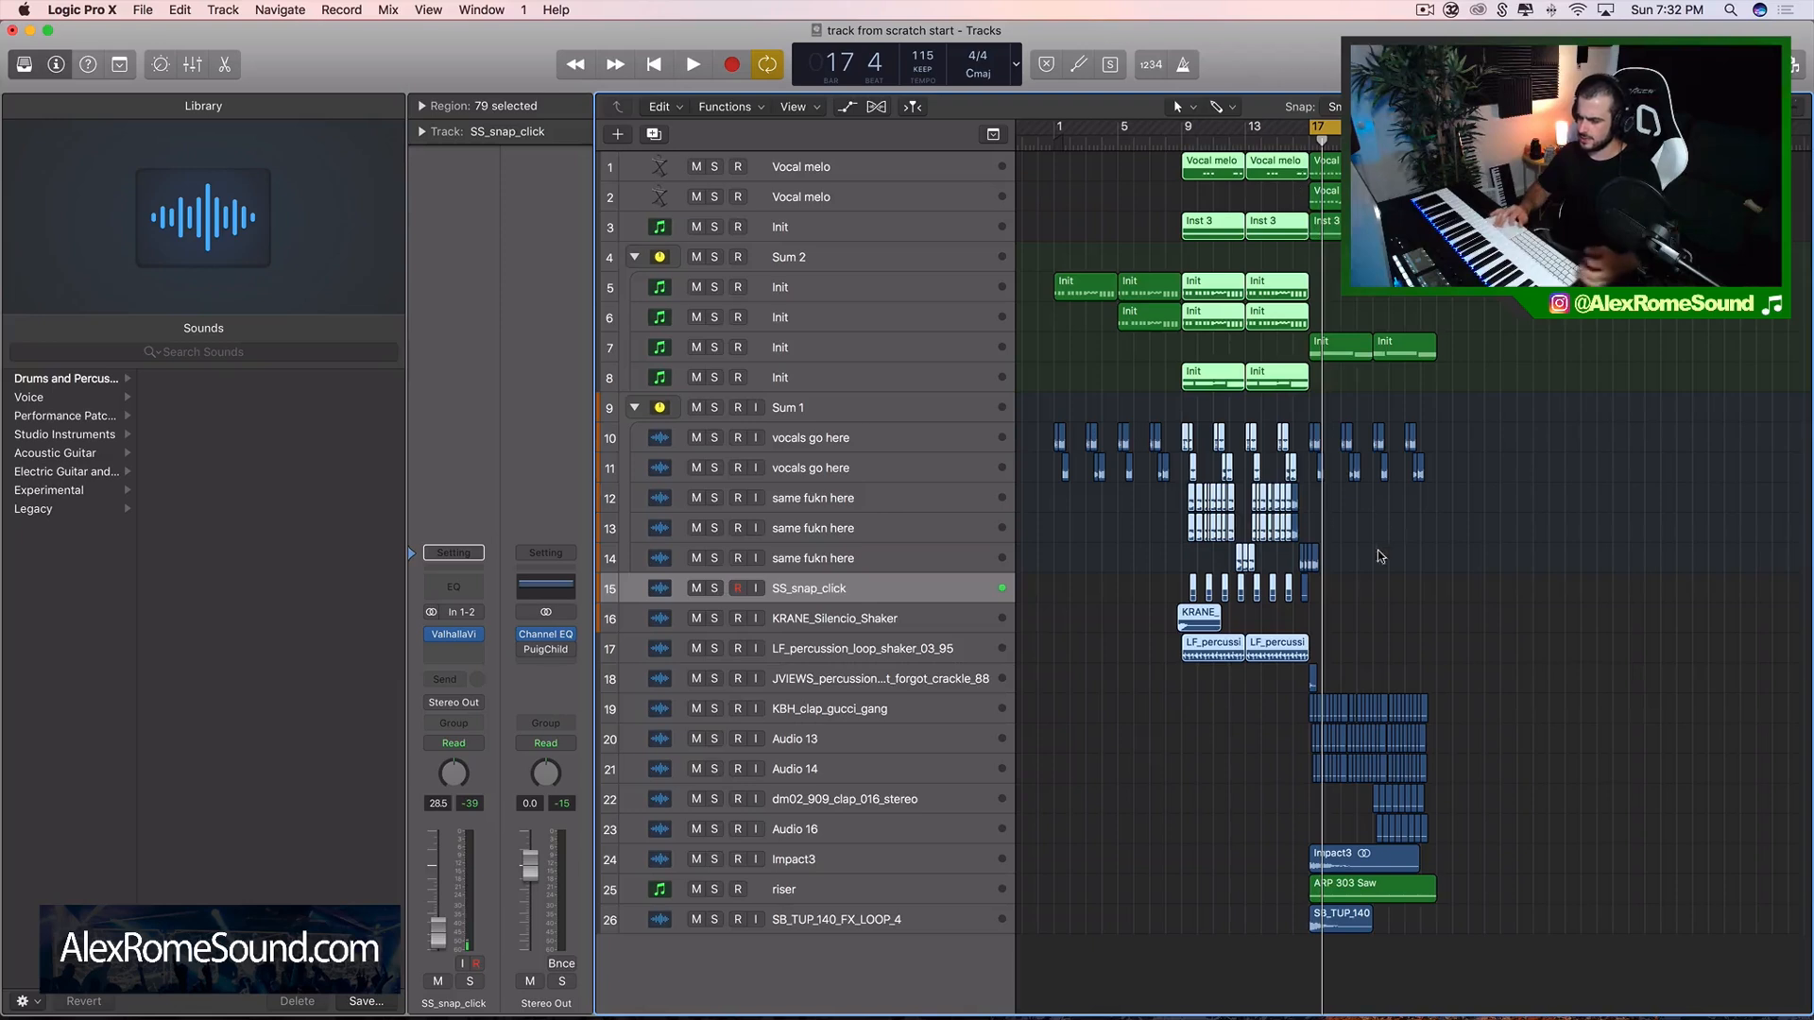
drag(1494, 770, 1318, 150)
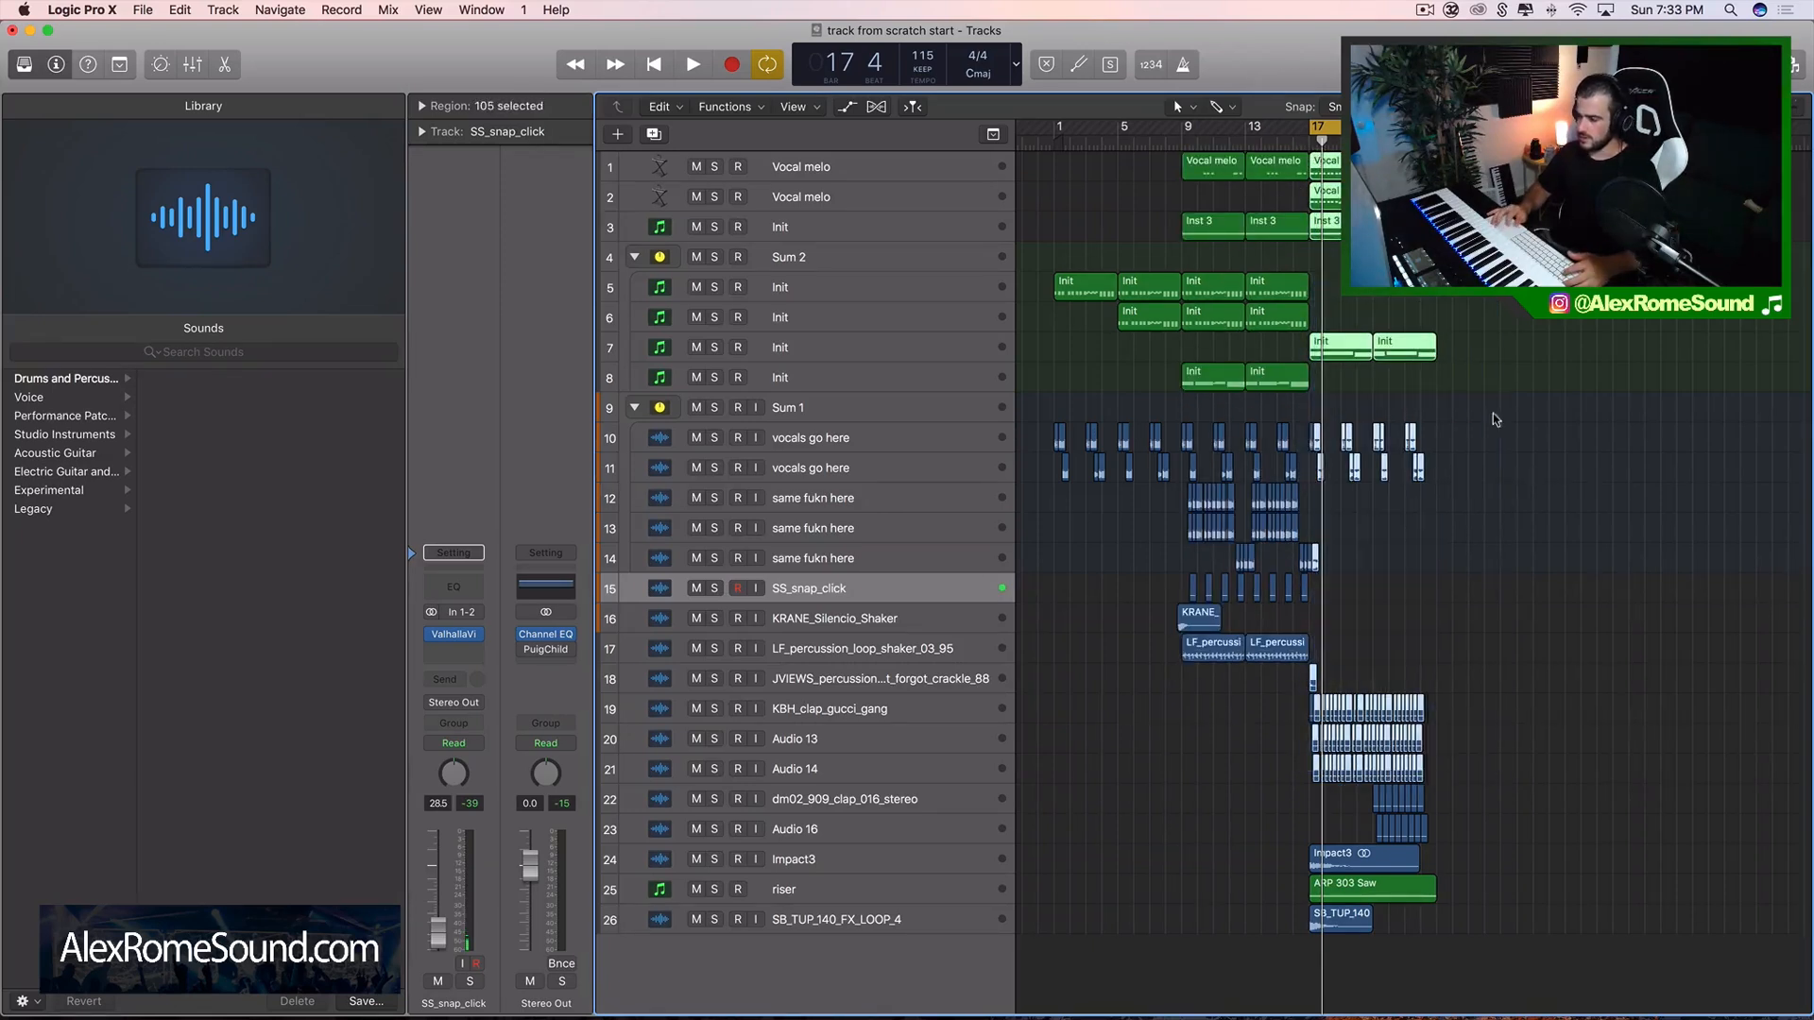
click(1500, 426)
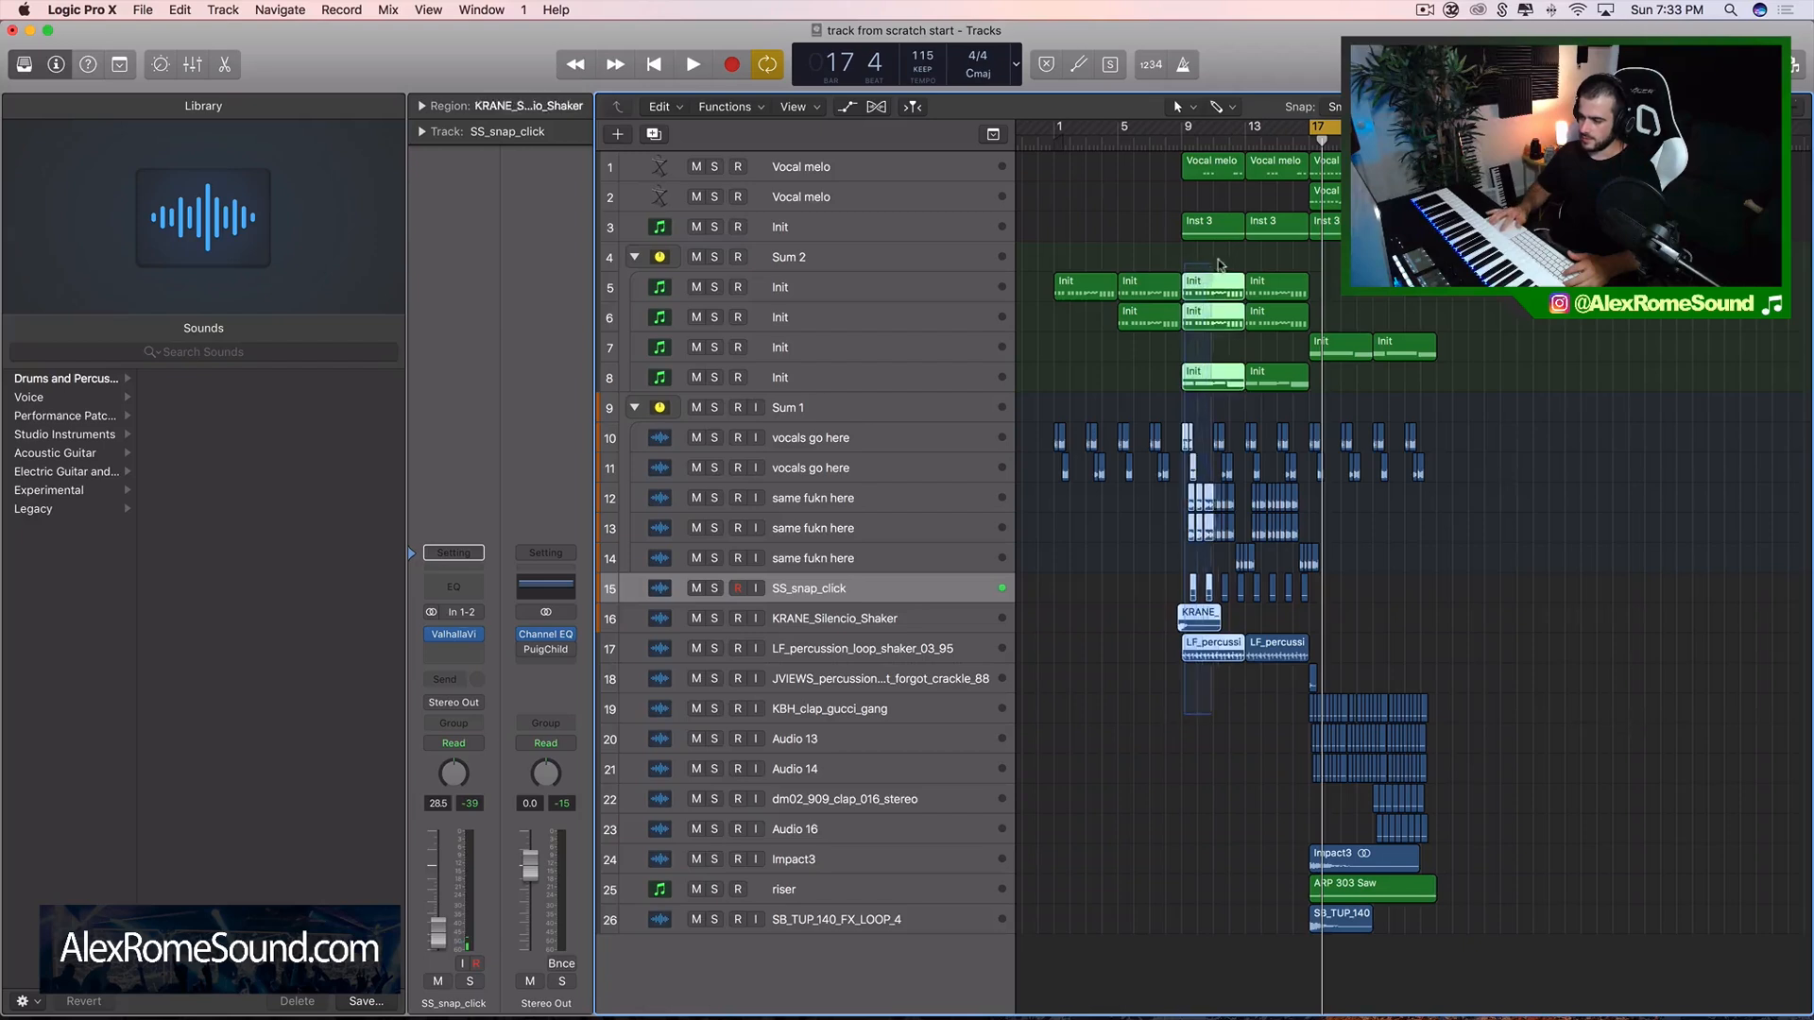
drag(1345, 469, 1455, 326)
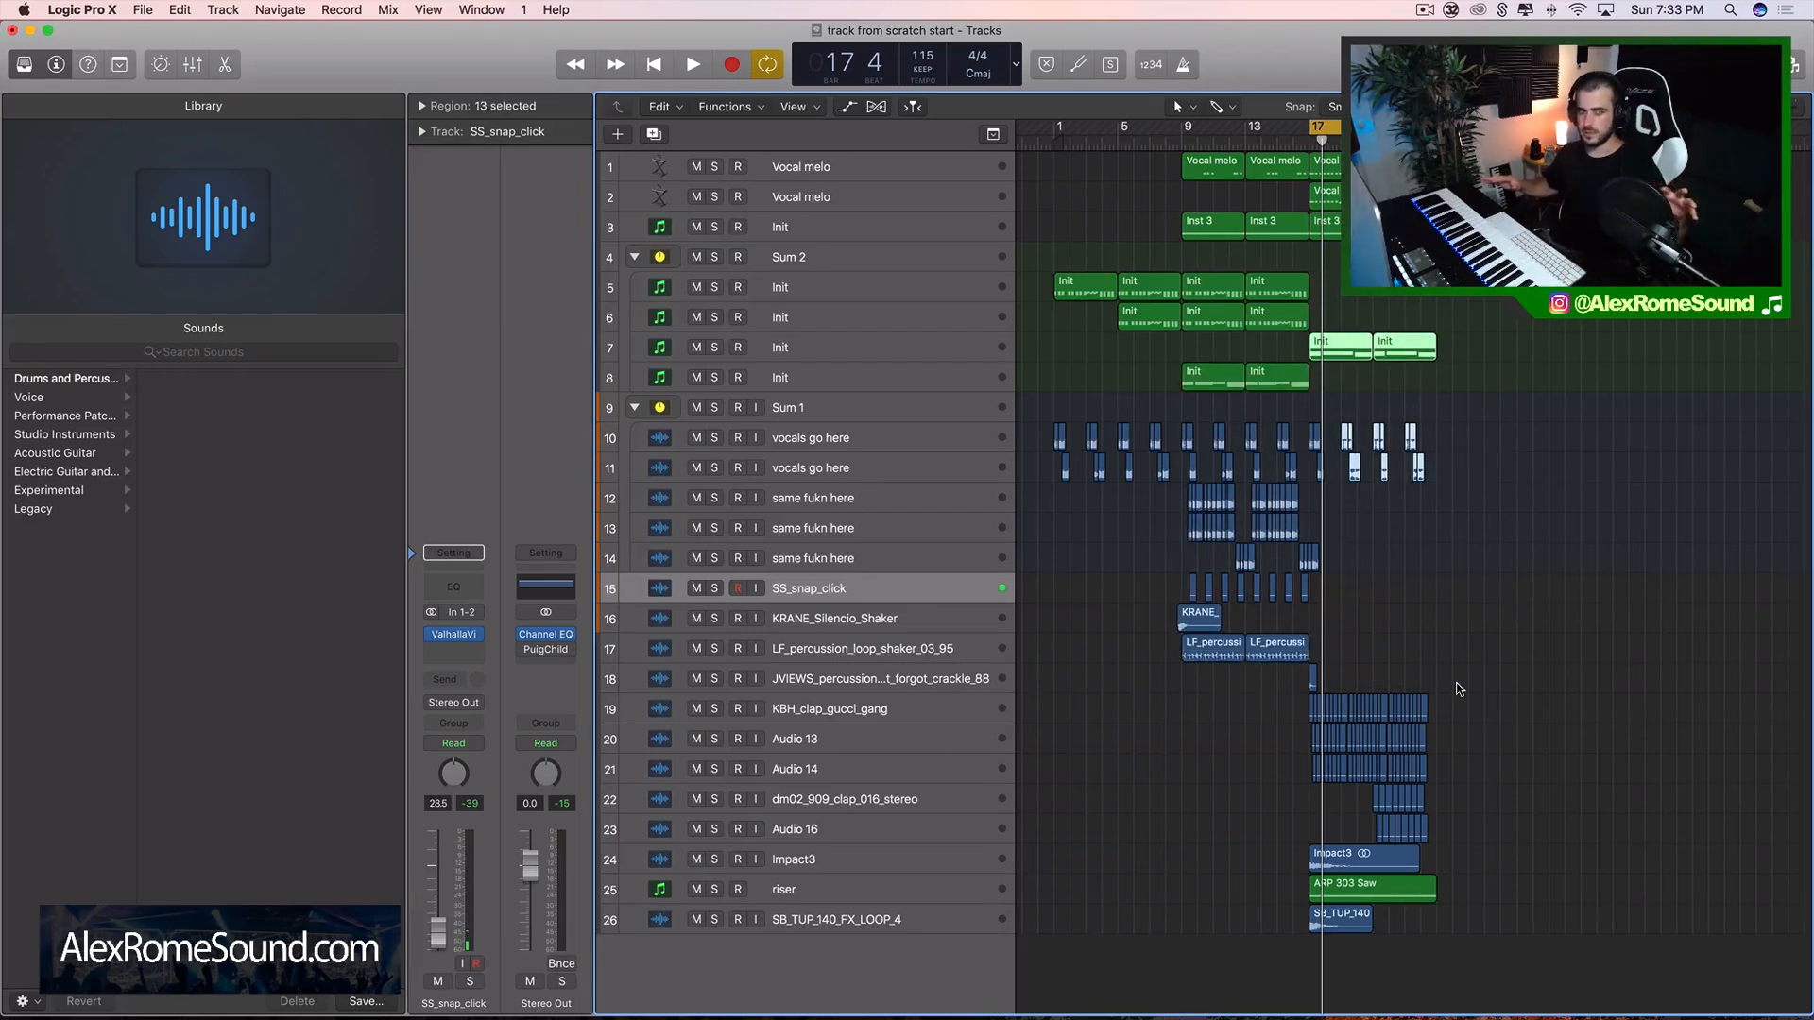
scroll(1460, 689, right, 5)
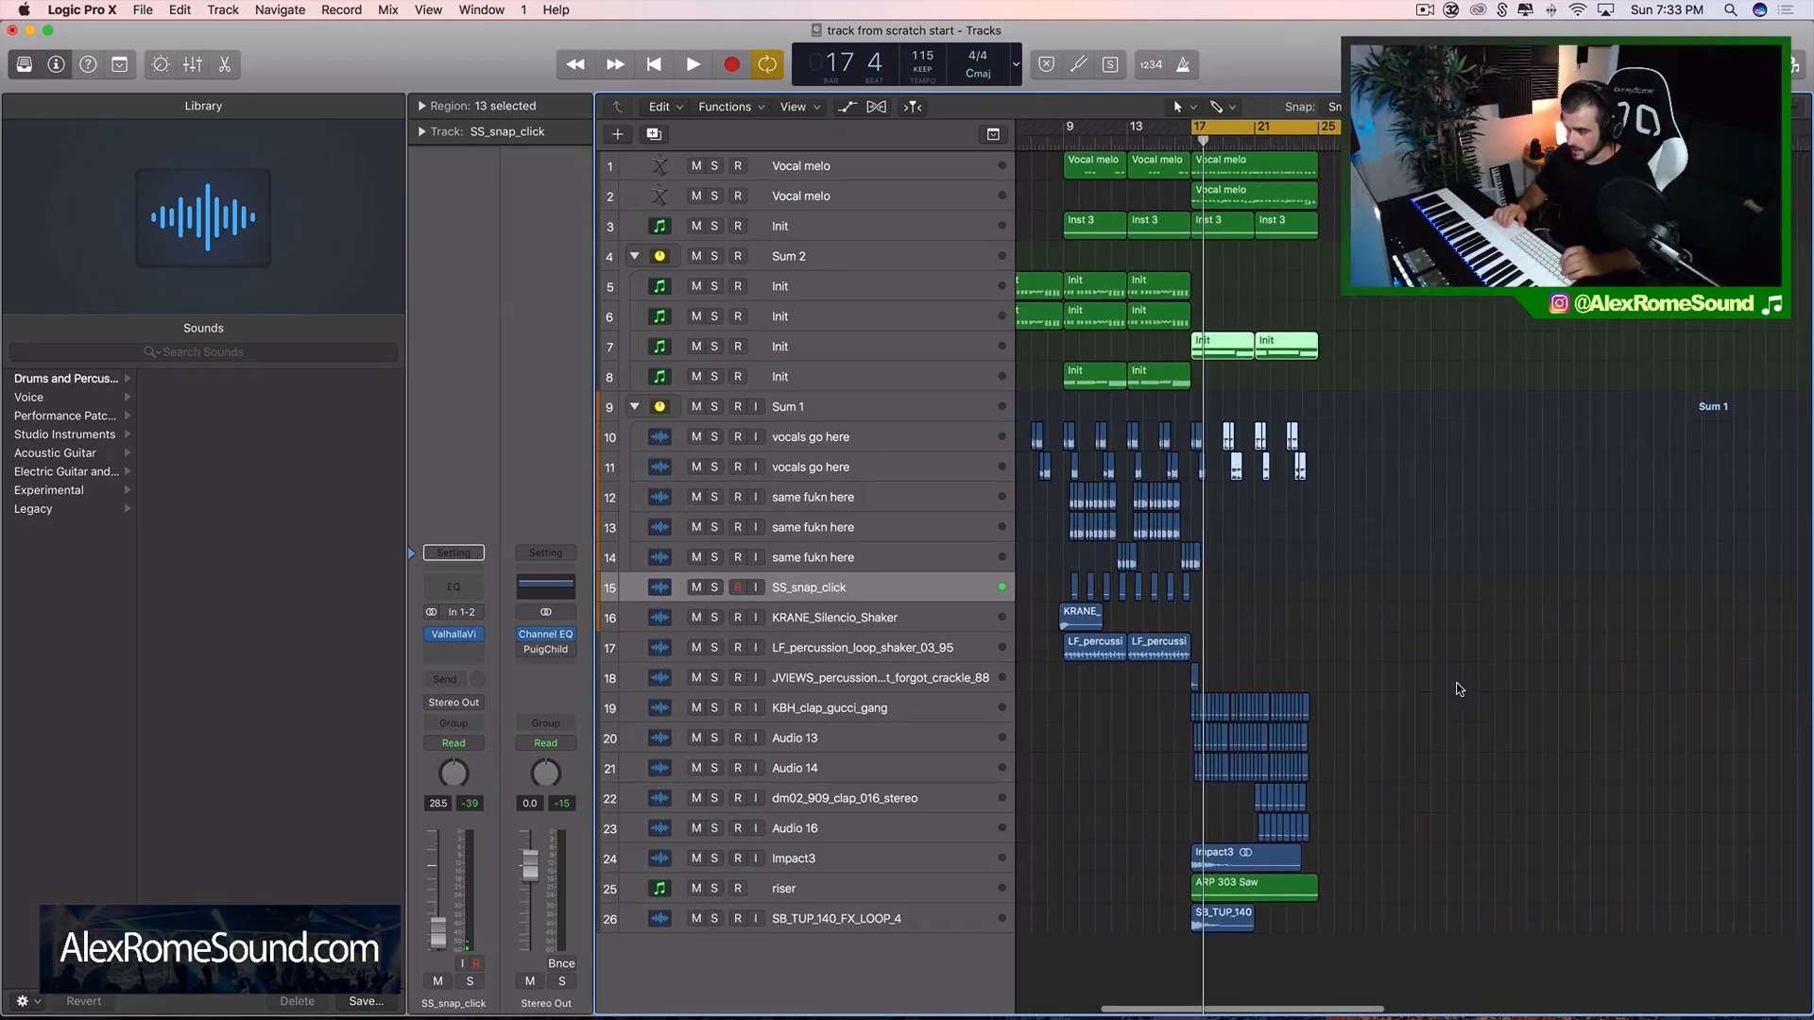
drag(1396, 667, 1205, 351)
scroll(1205, 351, right, 4)
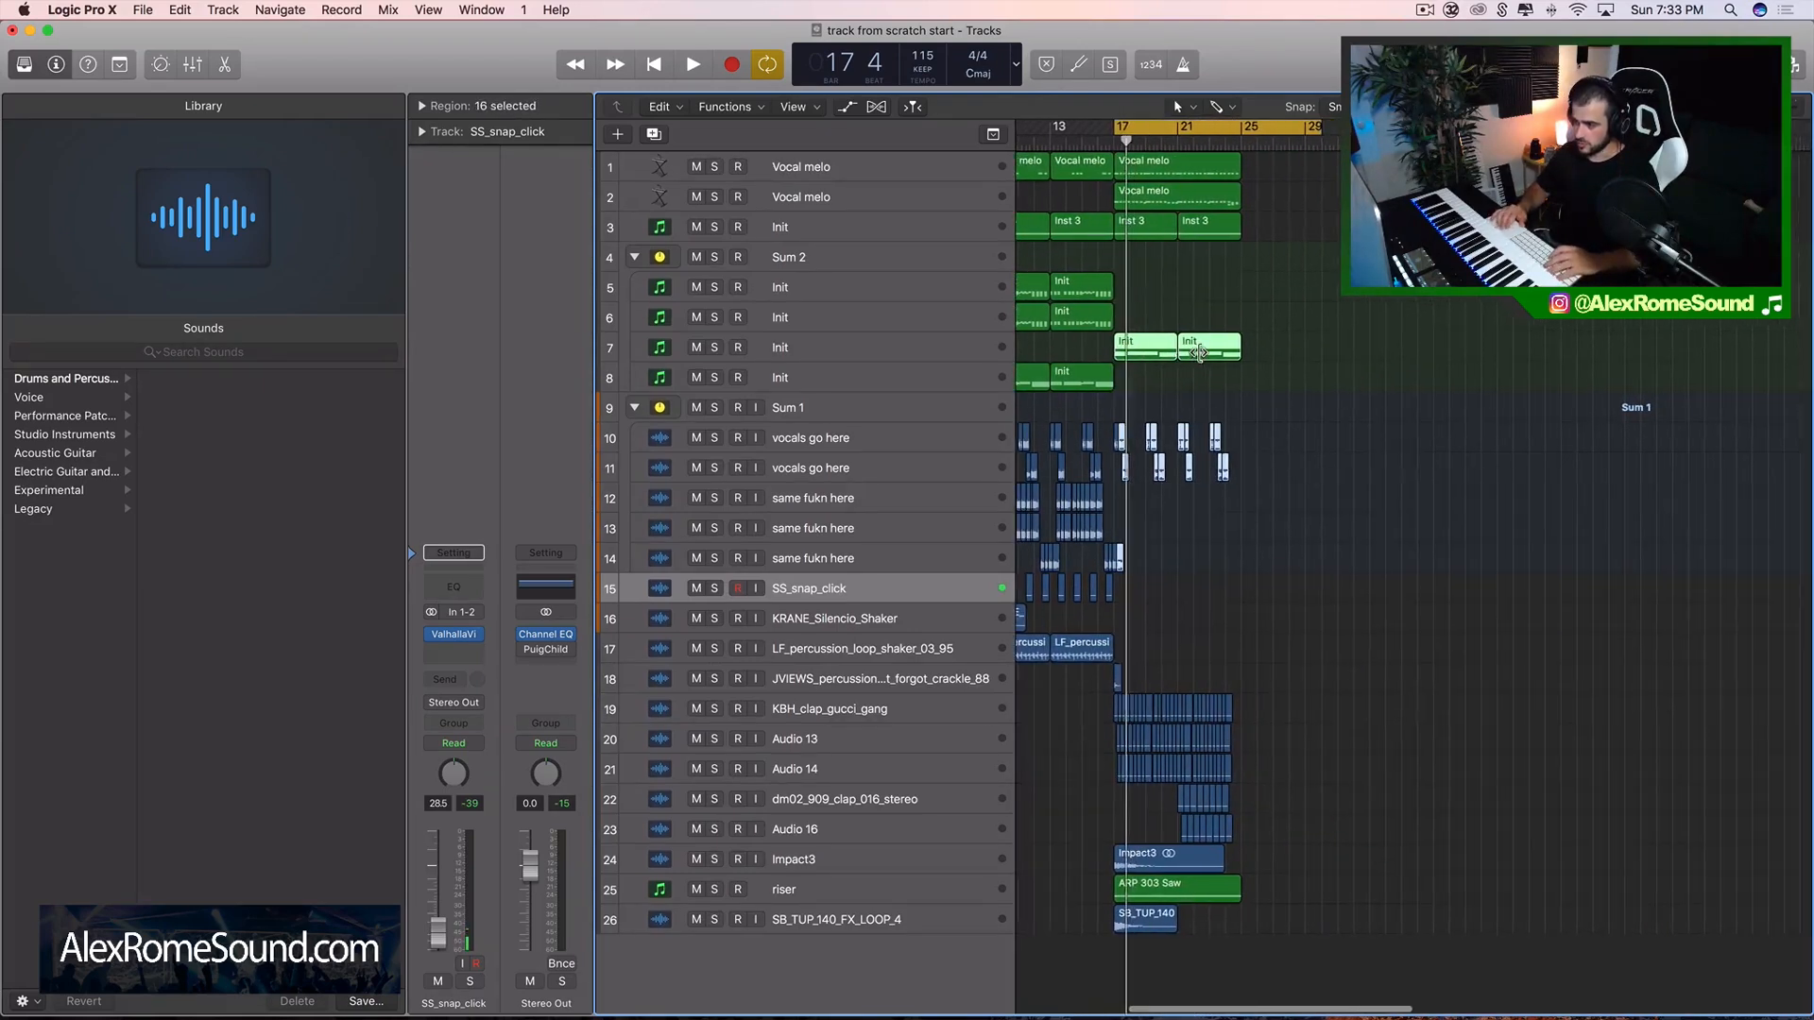
- Deselect all regions, start the cycle range at bar 17 and place the playhead at bar 25
drag(1188, 123, 1306, 125)
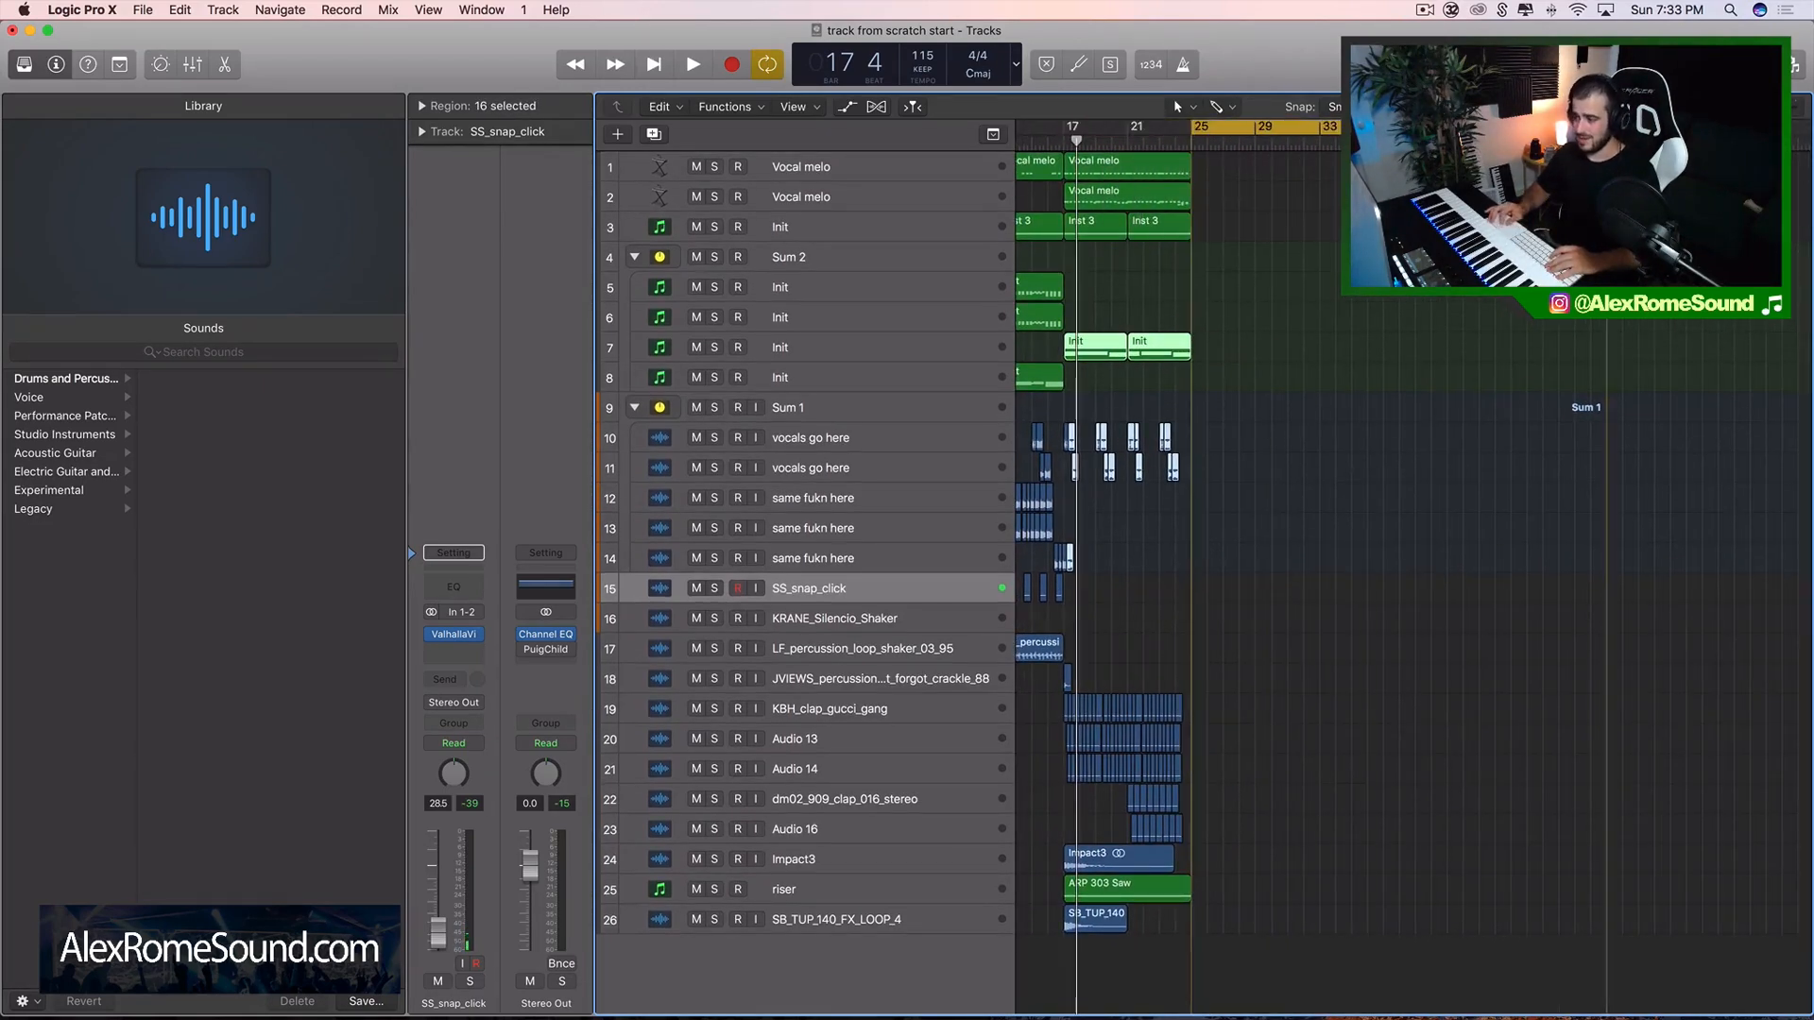
click(1376, 406)
scroll(1376, 406, left, 1)
scroll(1374, 405, left, 3)
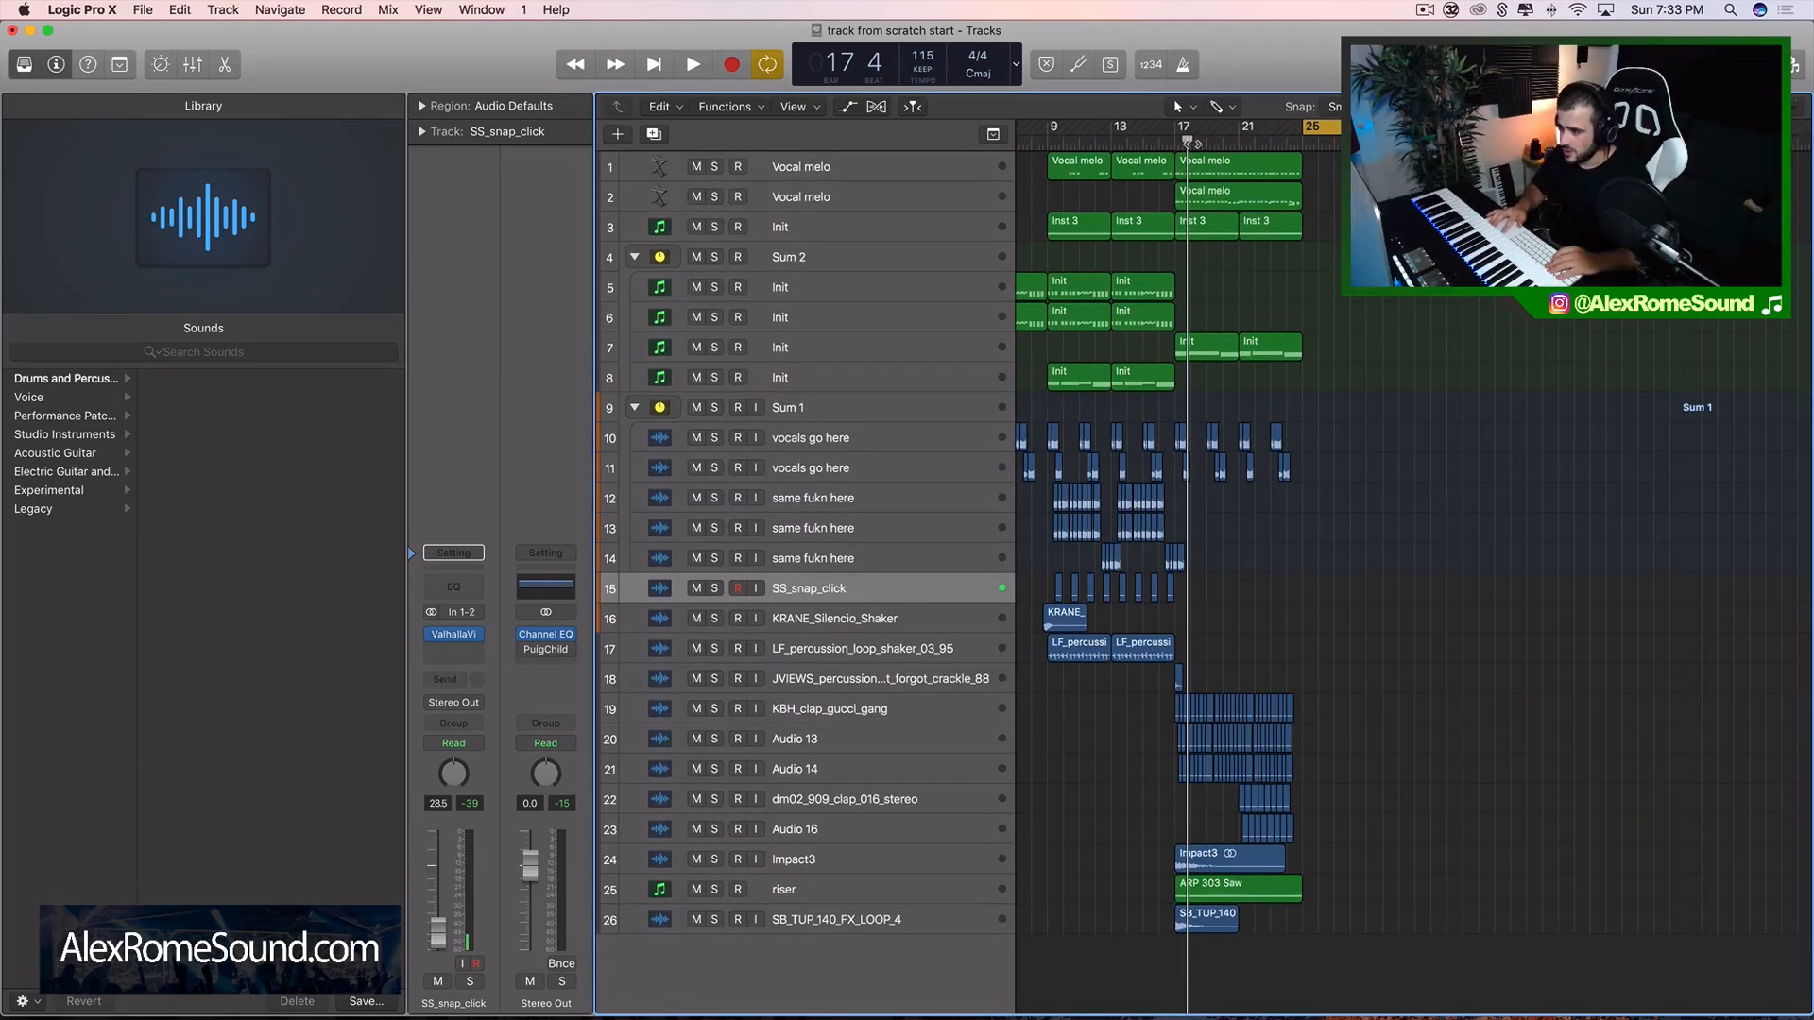
drag(1175, 126, 1429, 126)
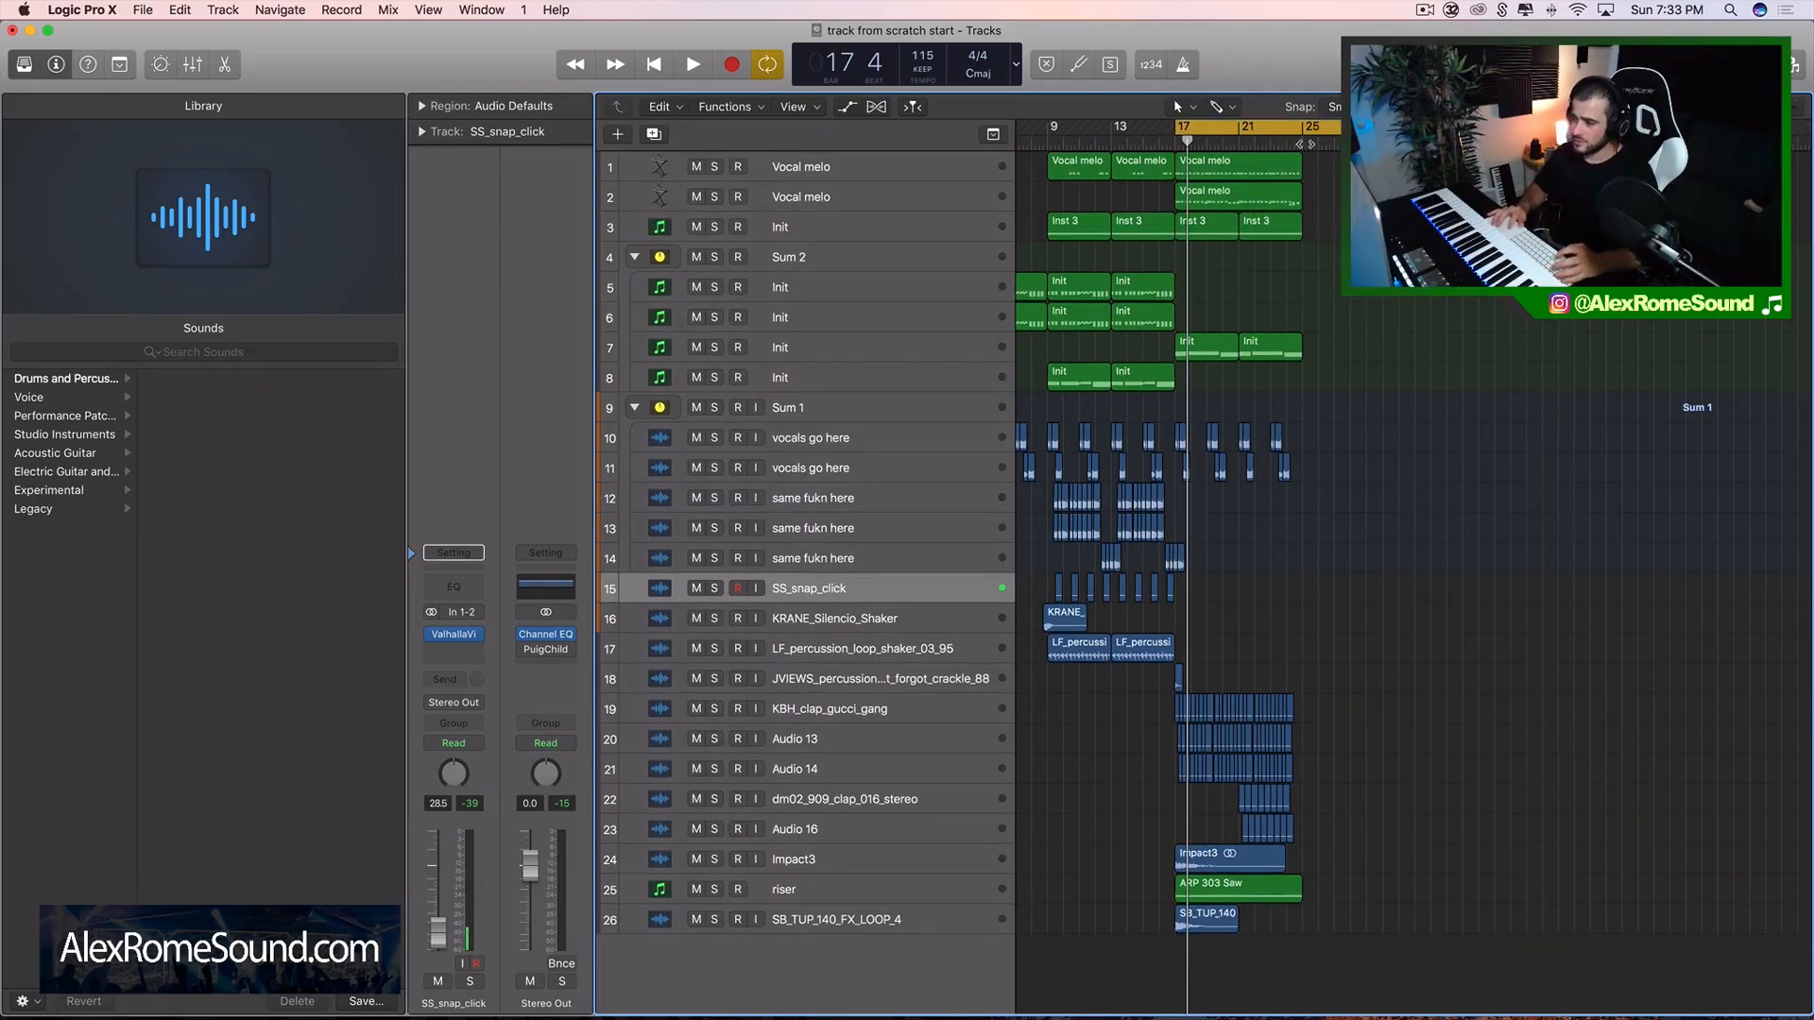
click(1305, 145)
- Create a new audio track with duplicate settings below SS_snap_click and bypass its ValhallaVi plug-in
scroll(1138, 431, right, 5)
scroll(1125, 434, left, 10)
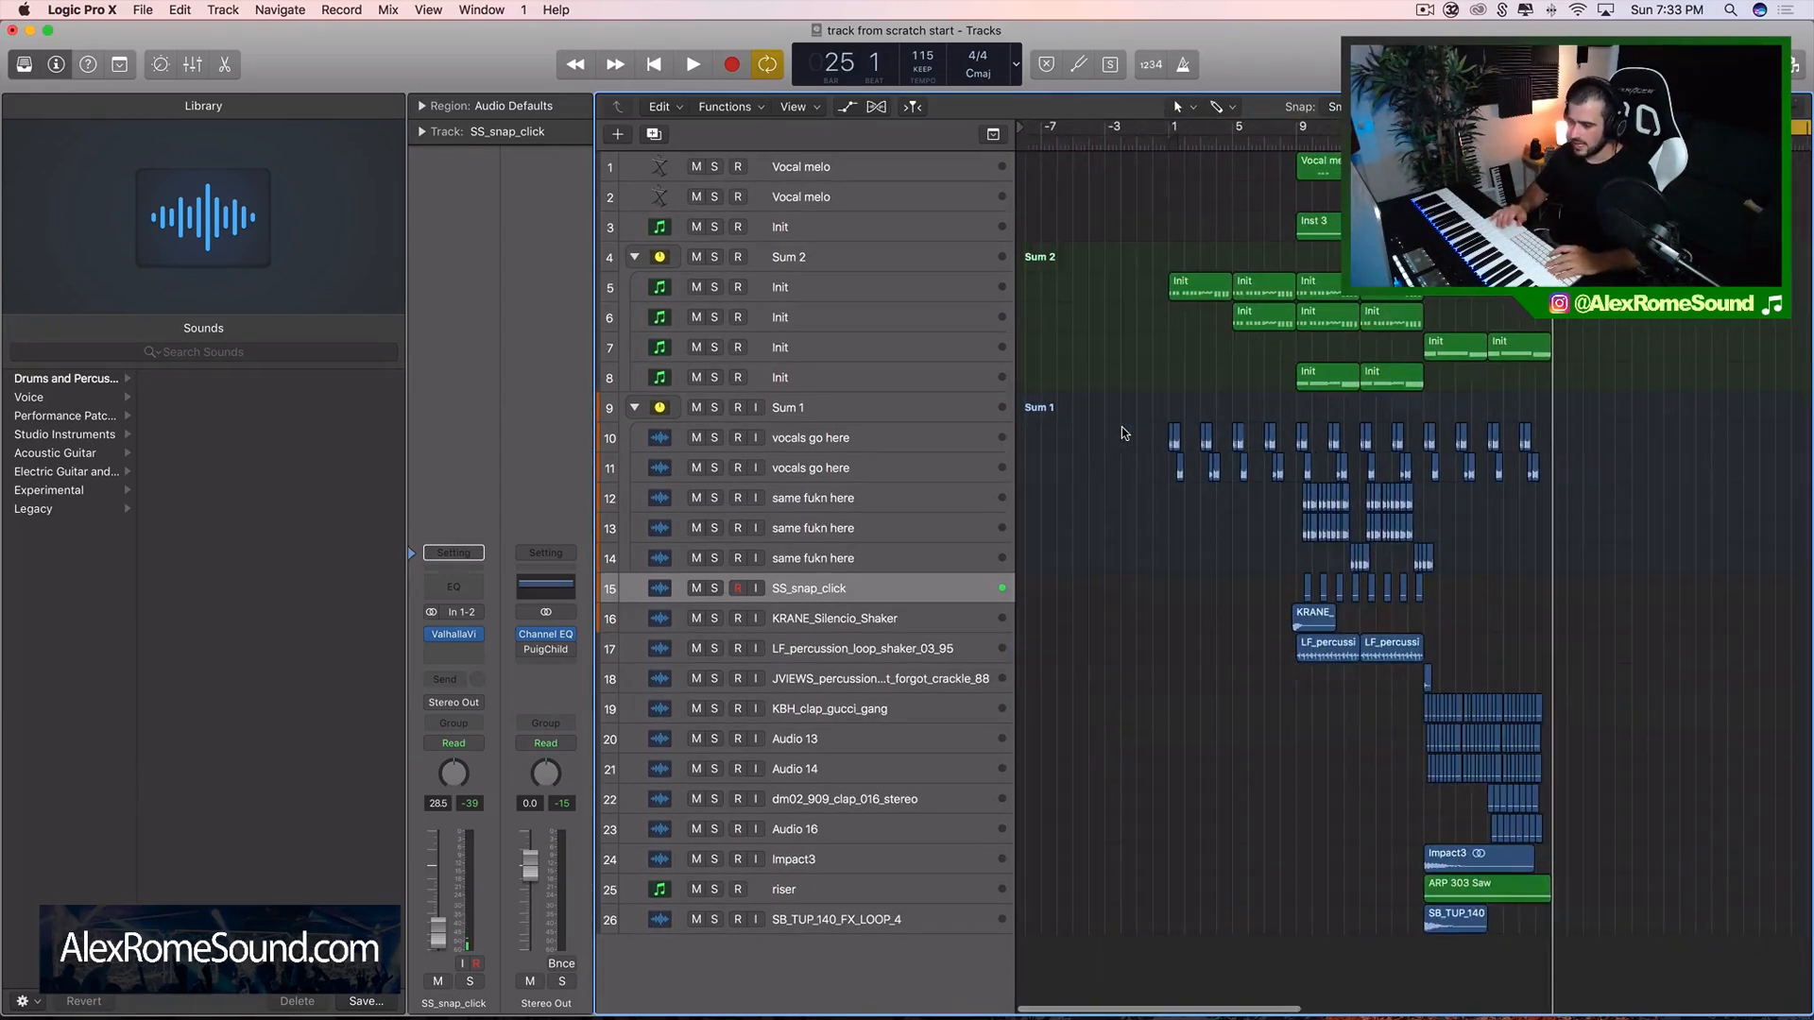
scroll(1121, 427, right, 10)
click(653, 134)
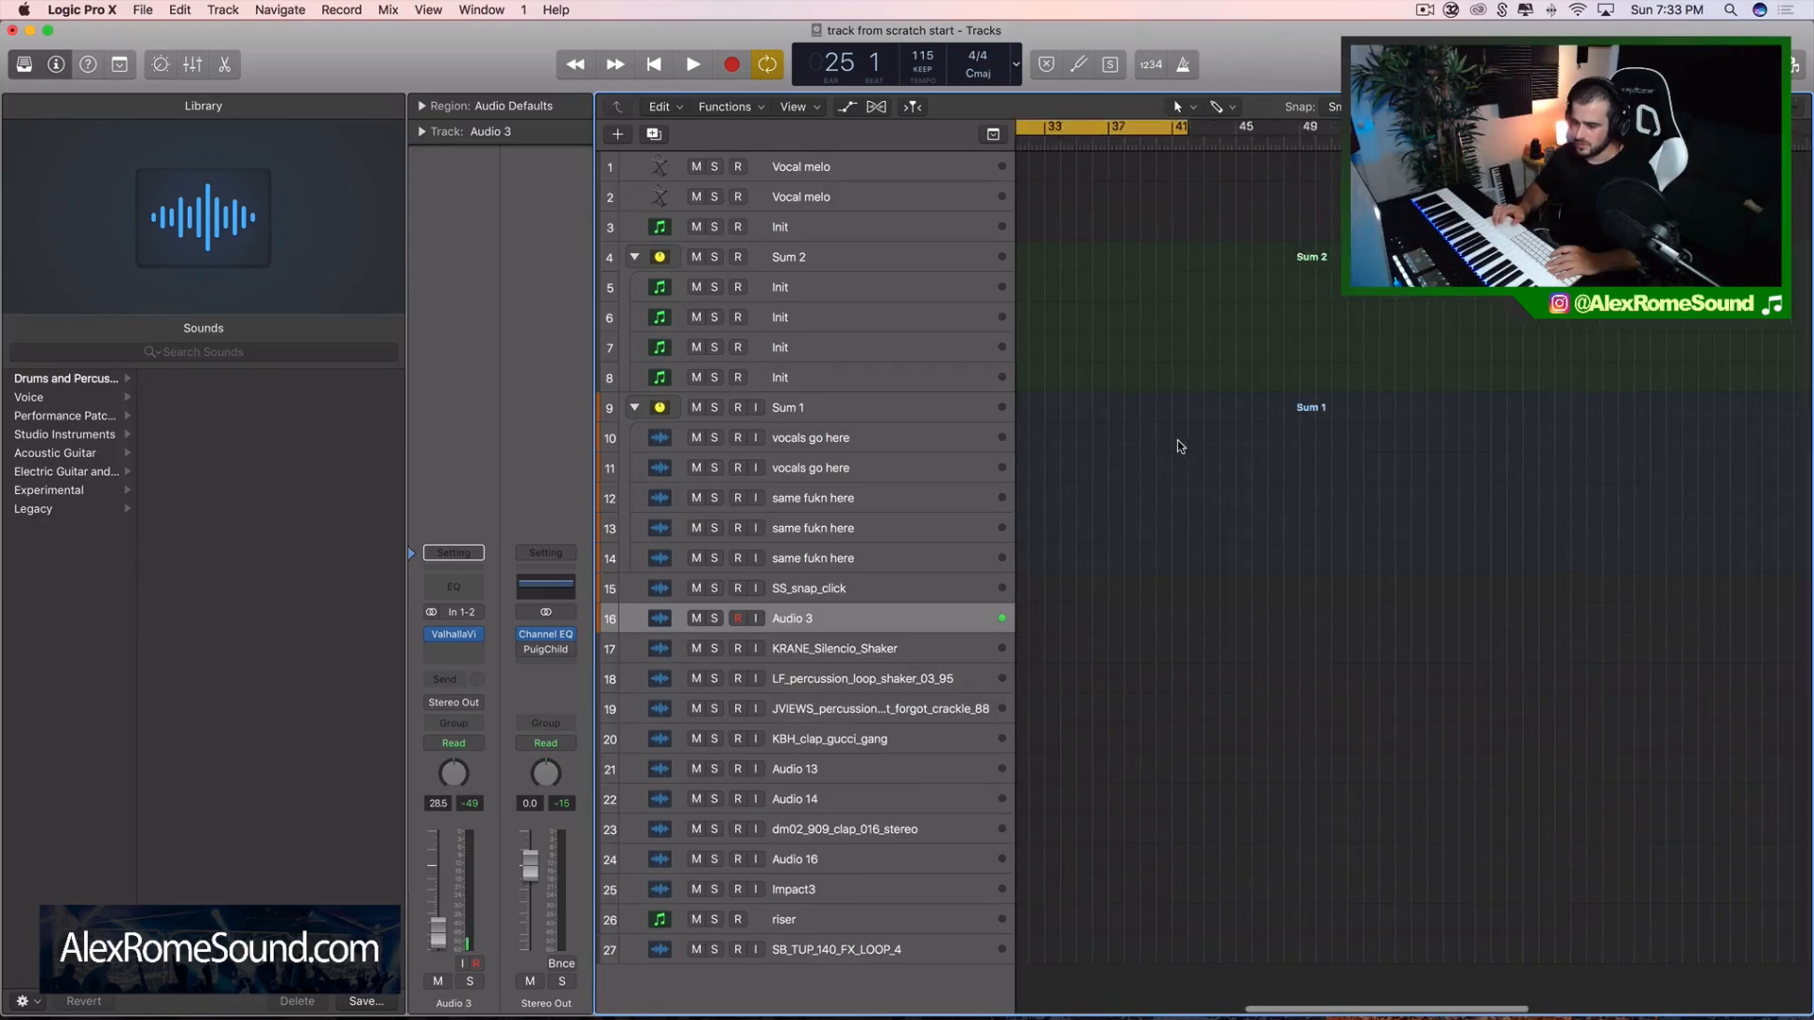
scroll(1177, 440, left, 6)
mouse_move(430, 641)
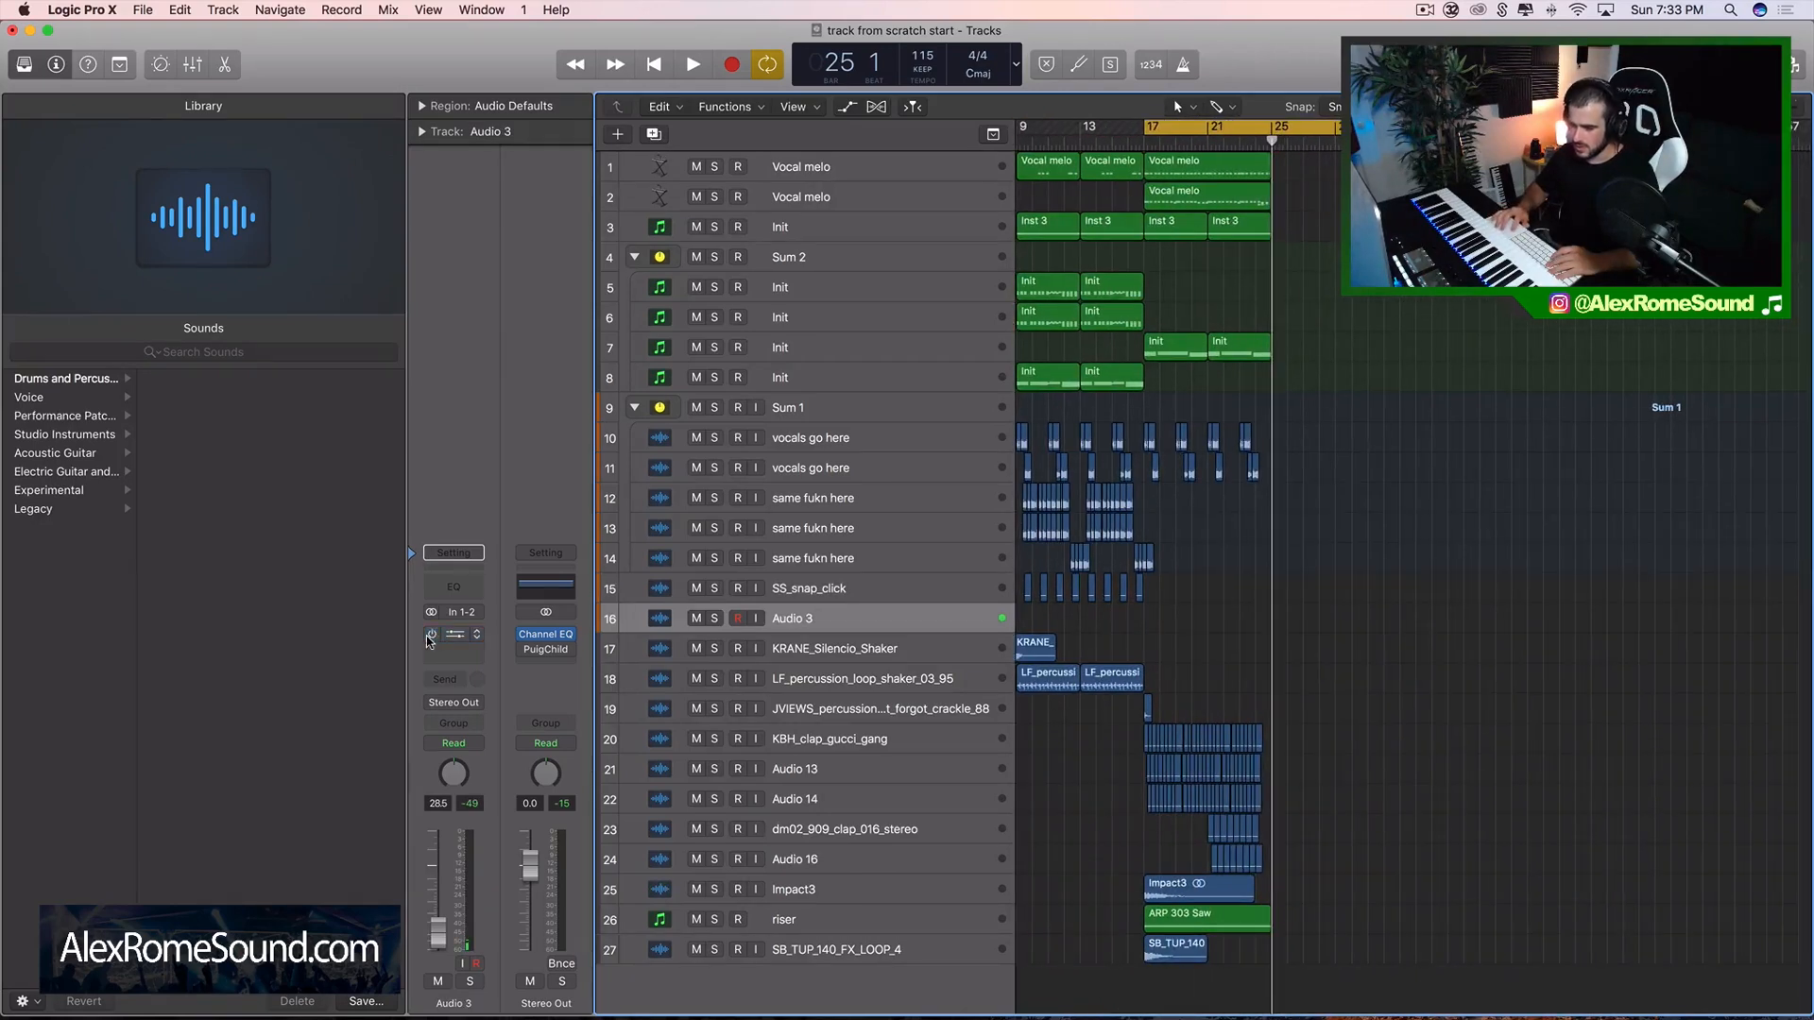
- Switch to Splice and search all sounds for "kick"
click(1503, 10)
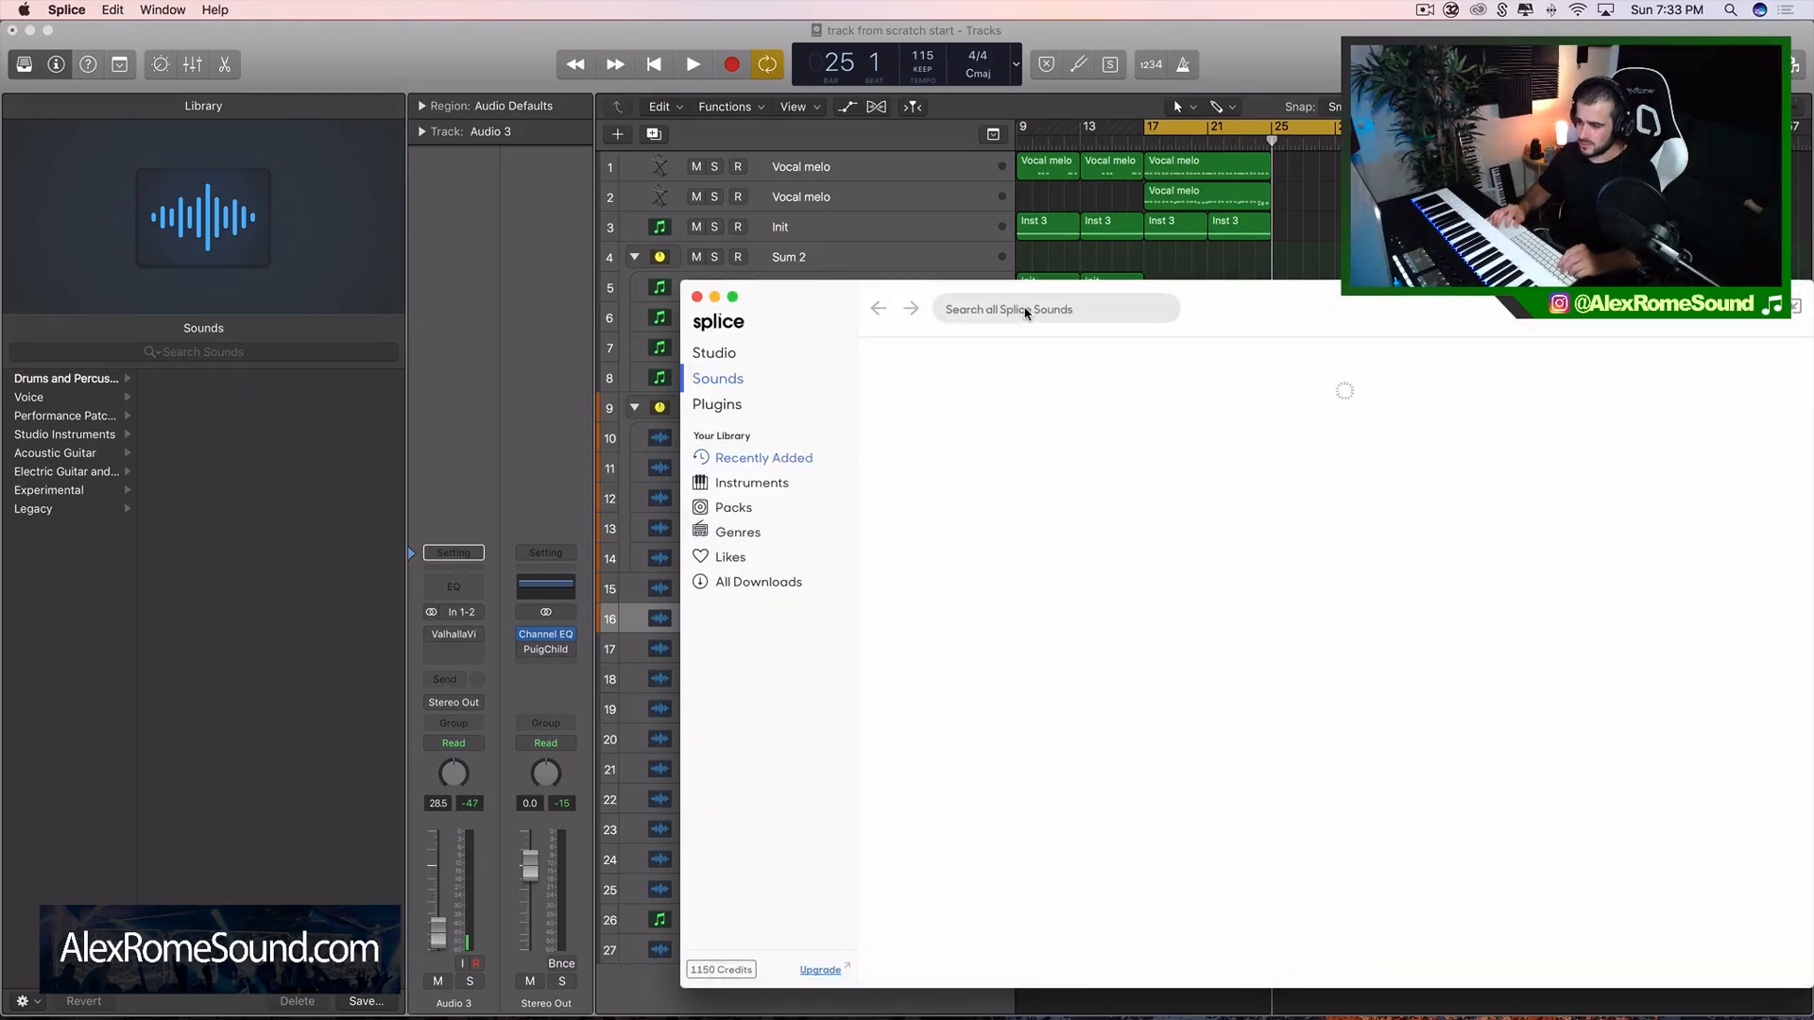
click(1026, 312)
text(k)
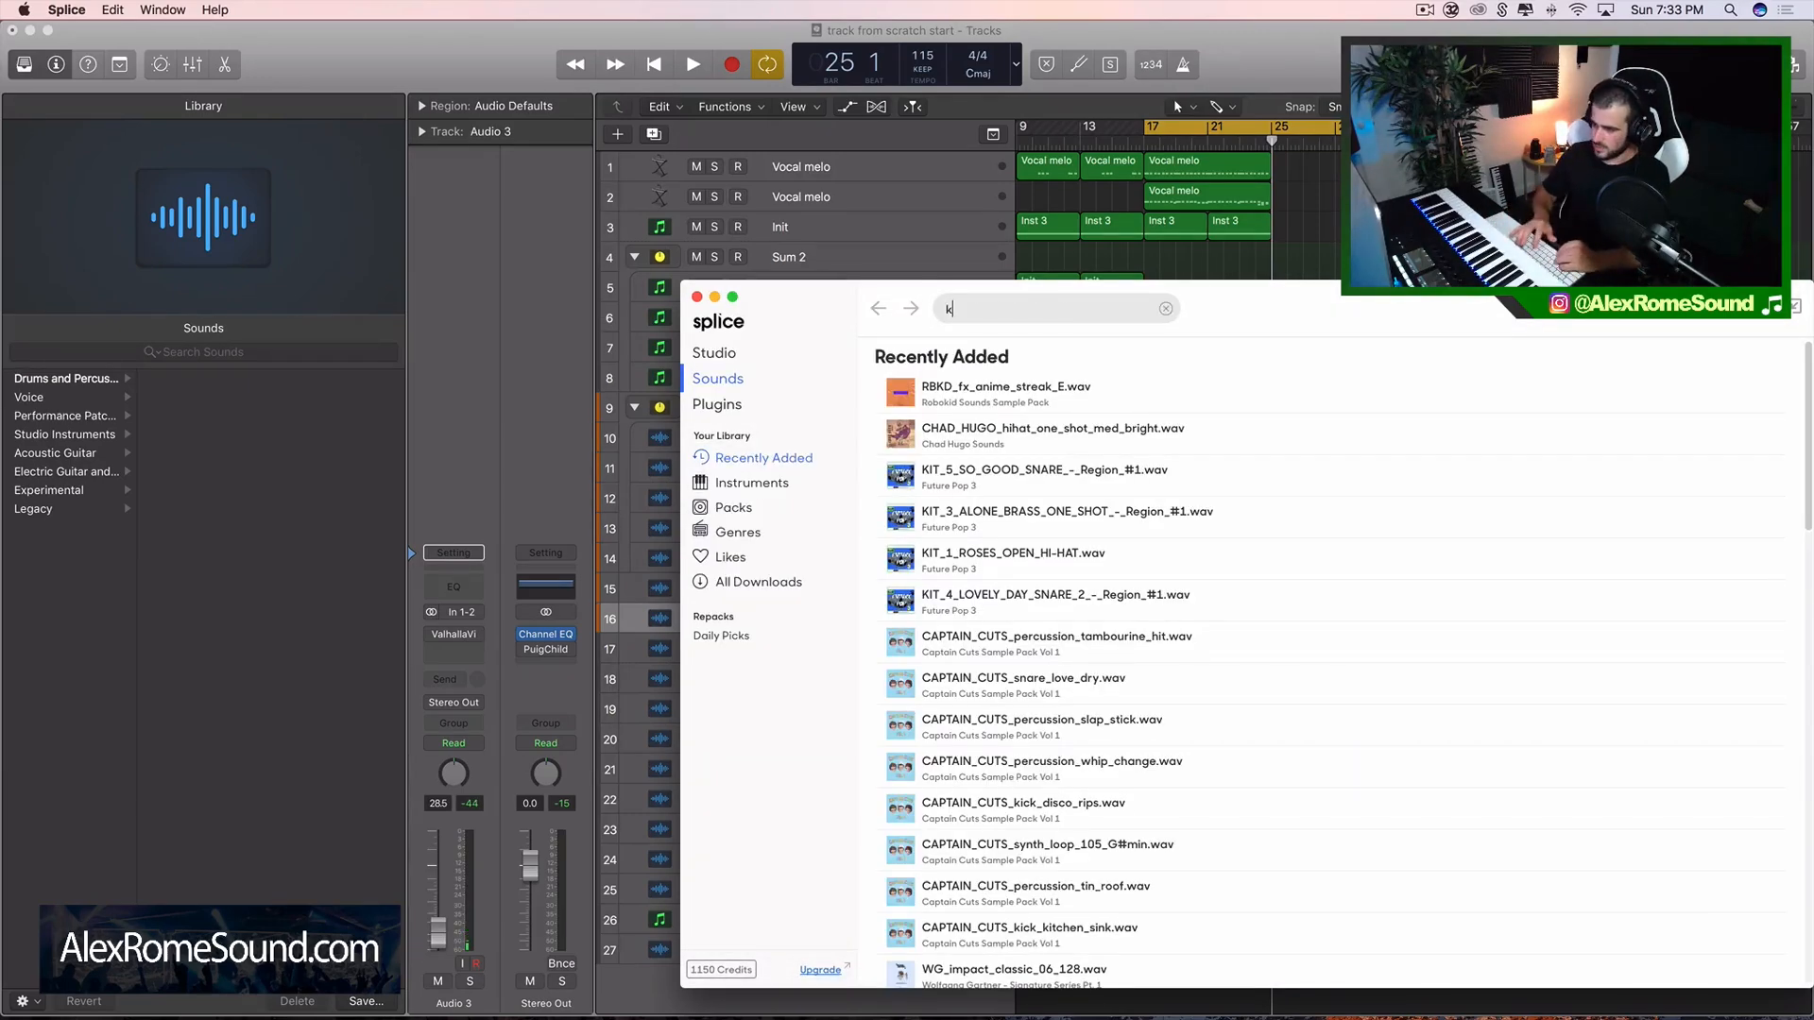
text(ick)
key(Return)
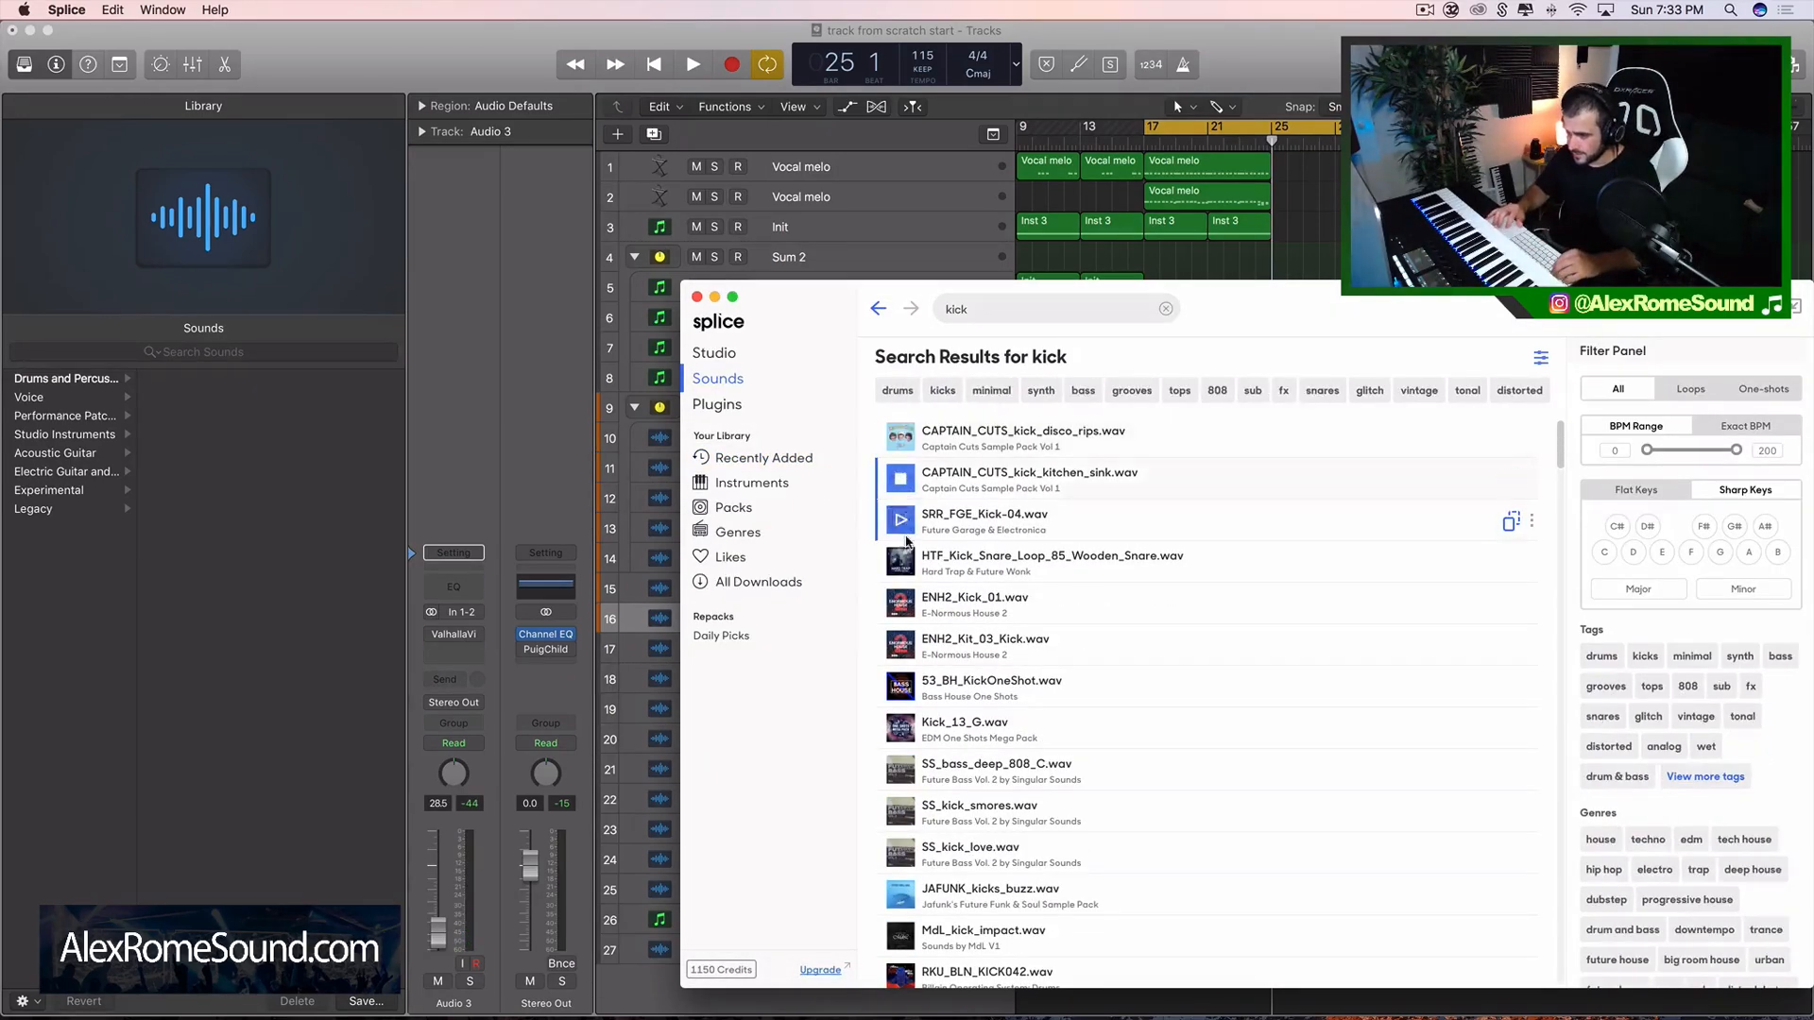
- Audition ENH2_Kick_01.wav and ENH2_Kit_03_Kick.wav, moving the Splice window aside to uncover the timeline
click(902, 605)
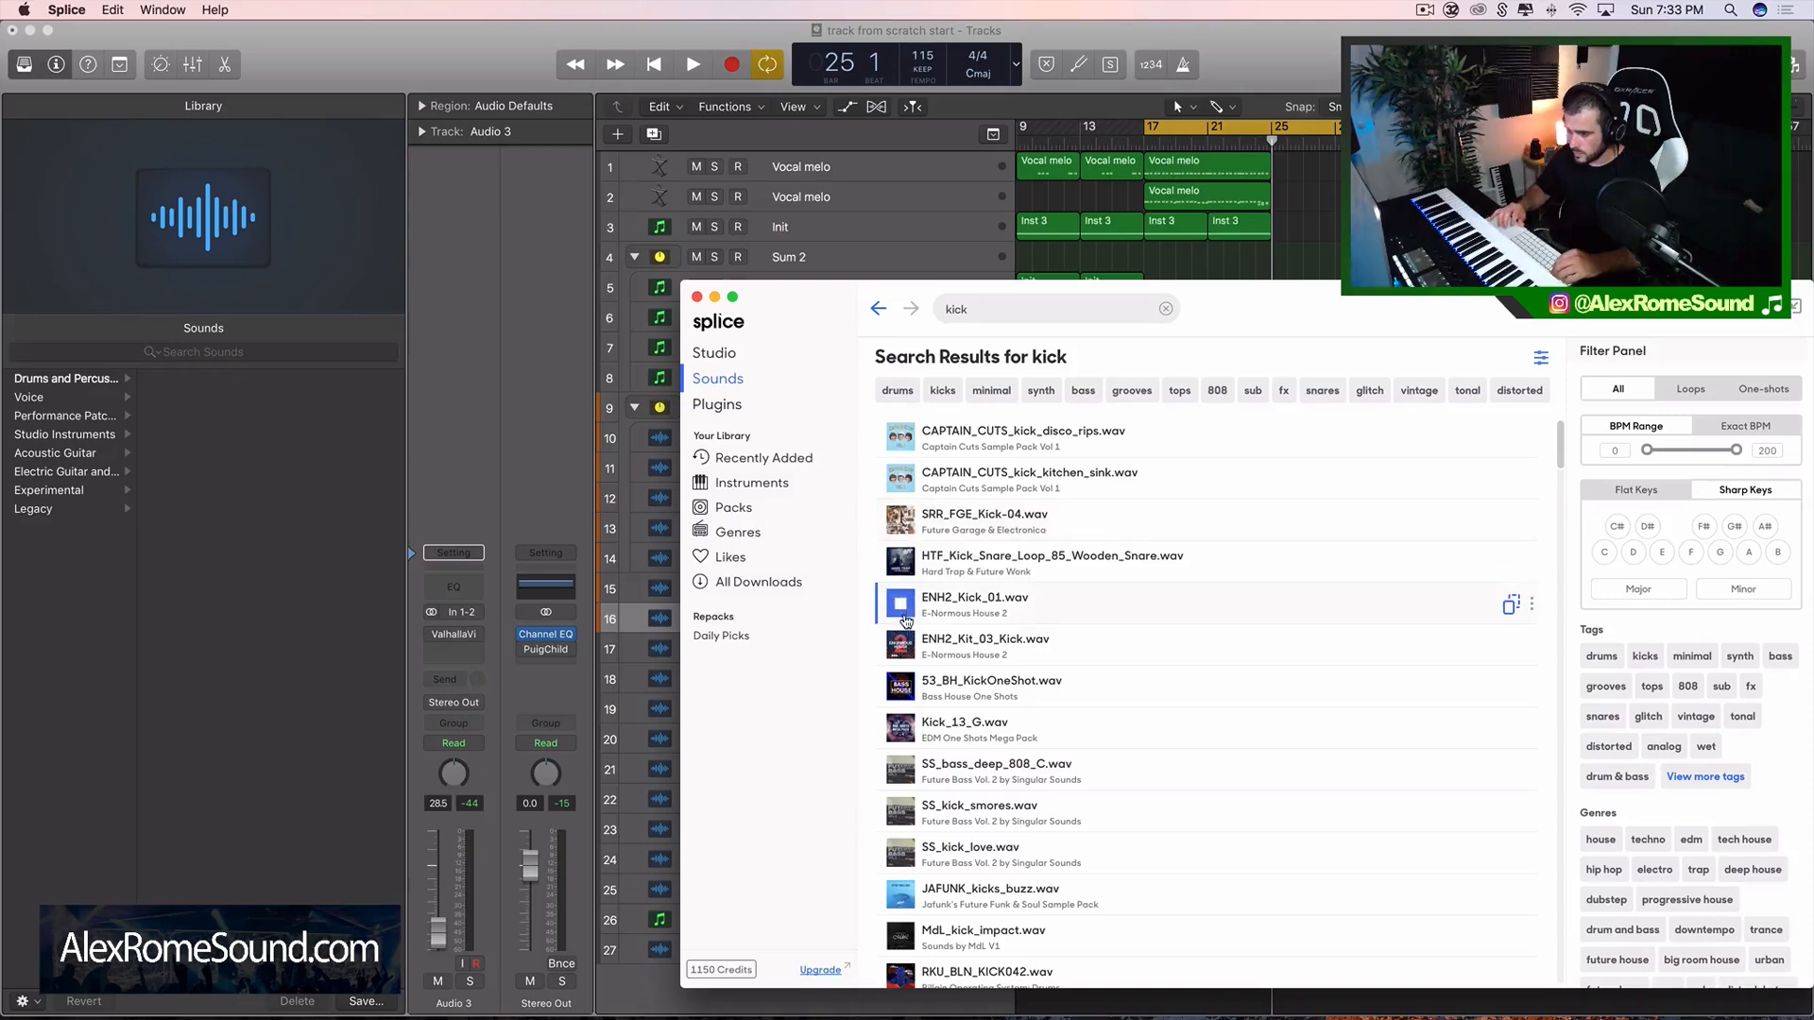
click(901, 645)
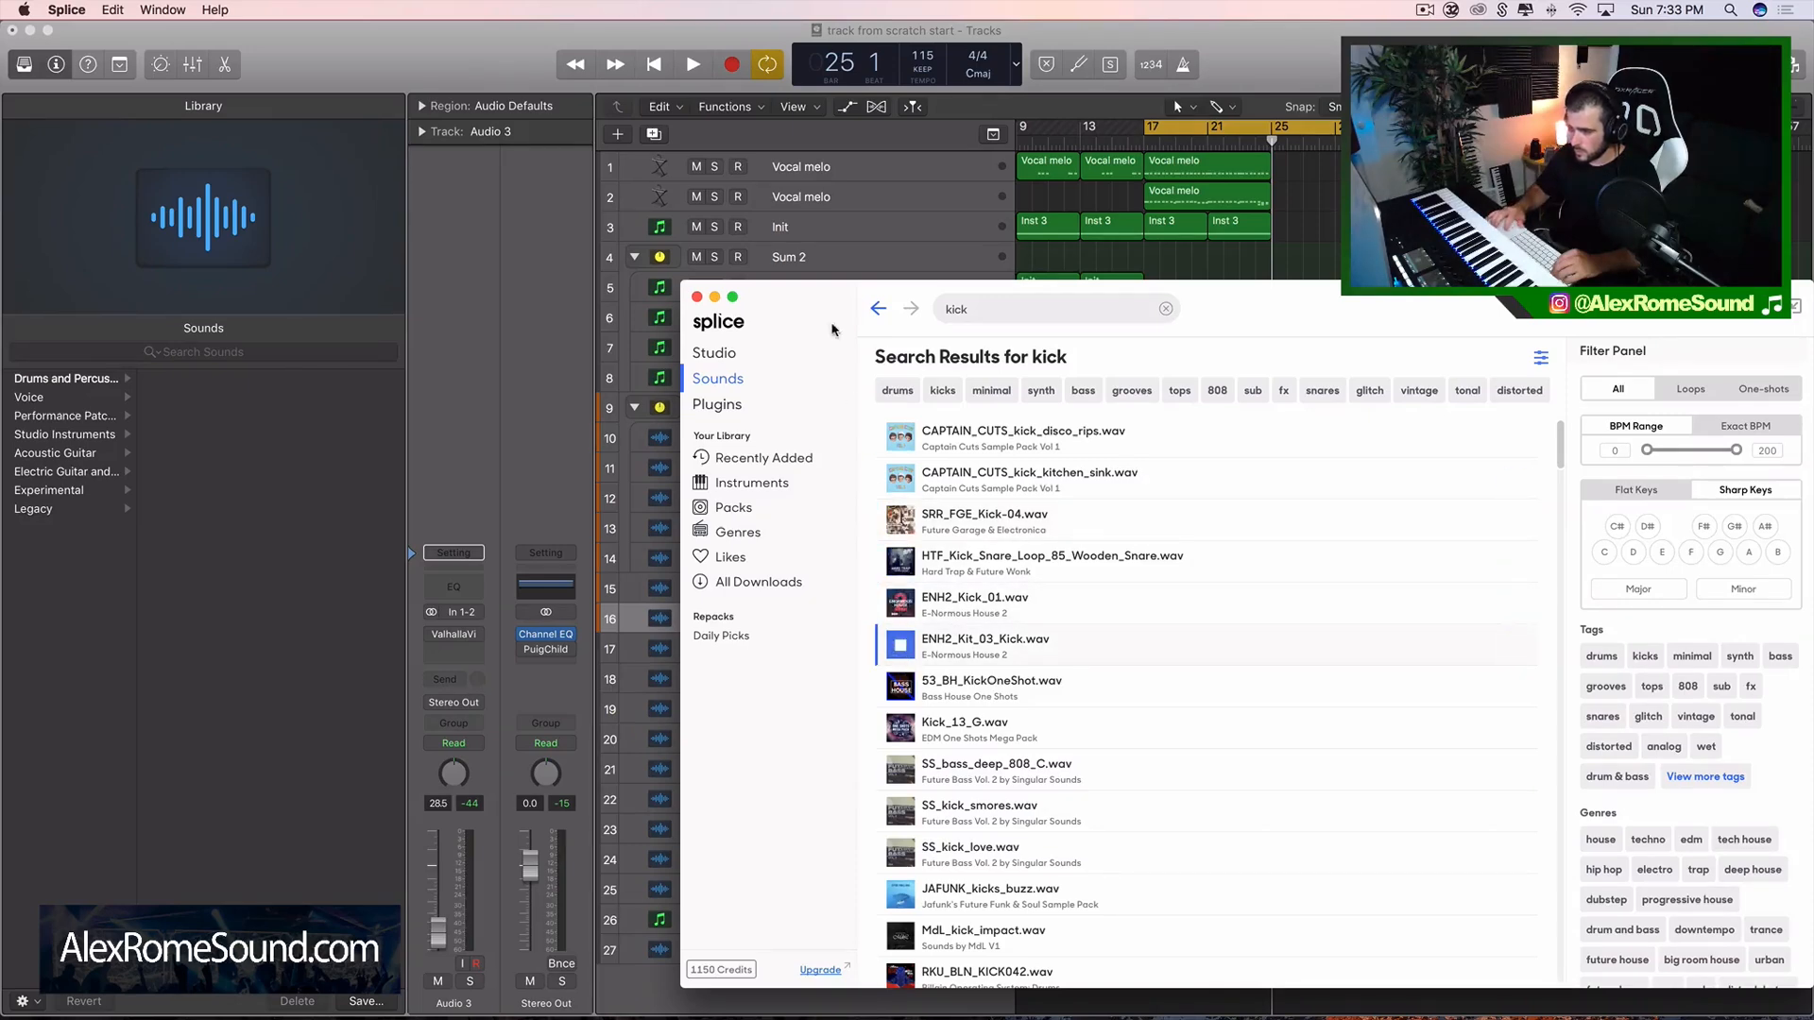
drag(832, 330, 1475, 294)
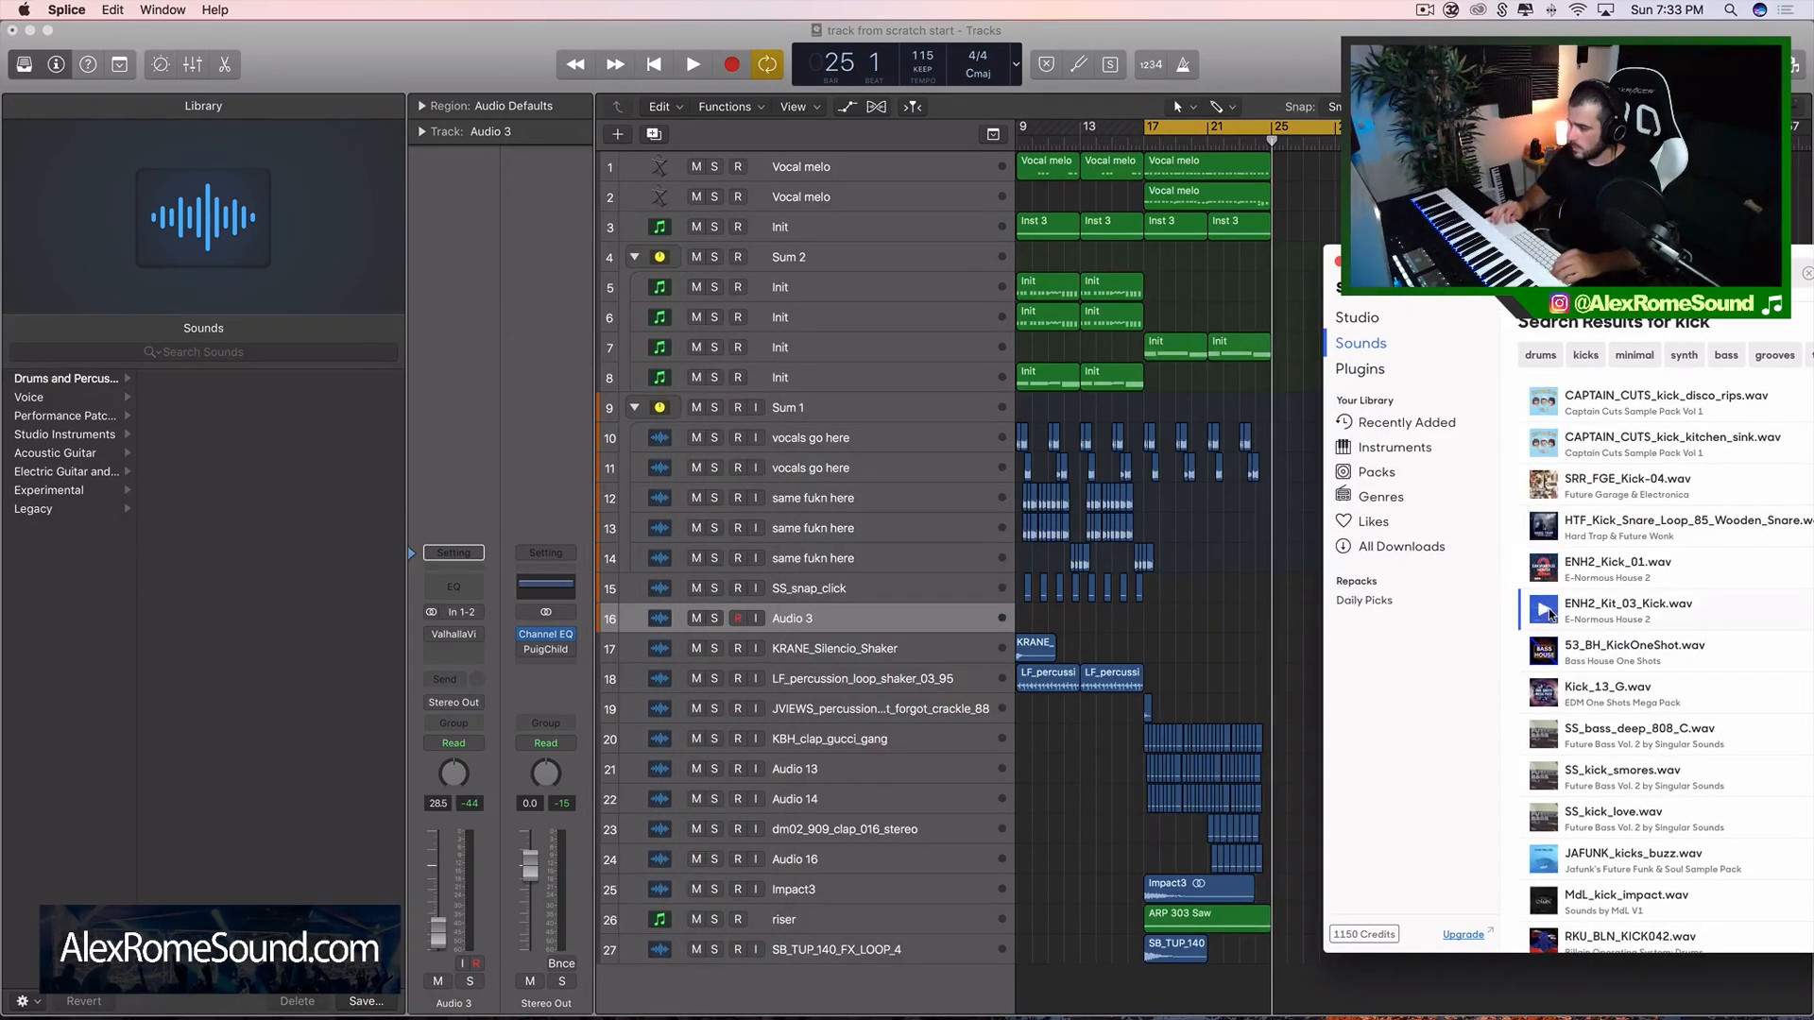
click(1546, 577)
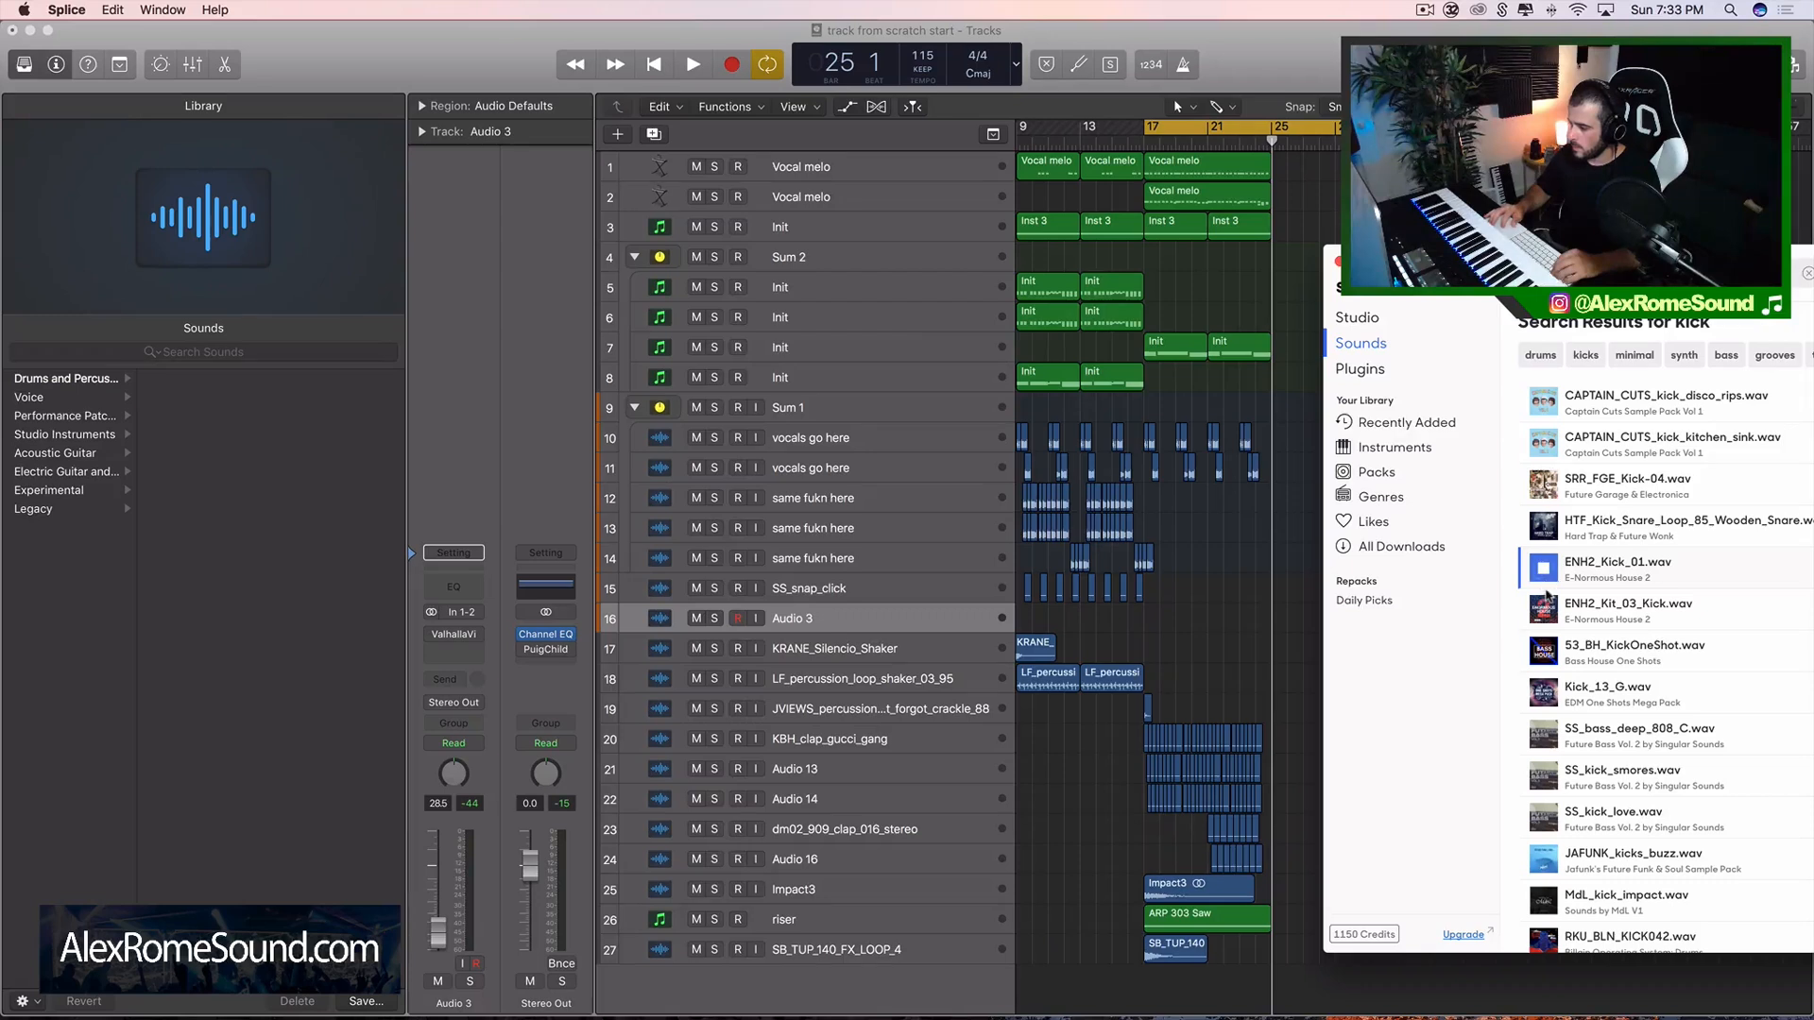
- Audition 53_BH_KickOneShot.wav, place it on the new audio track at bar 25 and close the Splice window
click(1549, 665)
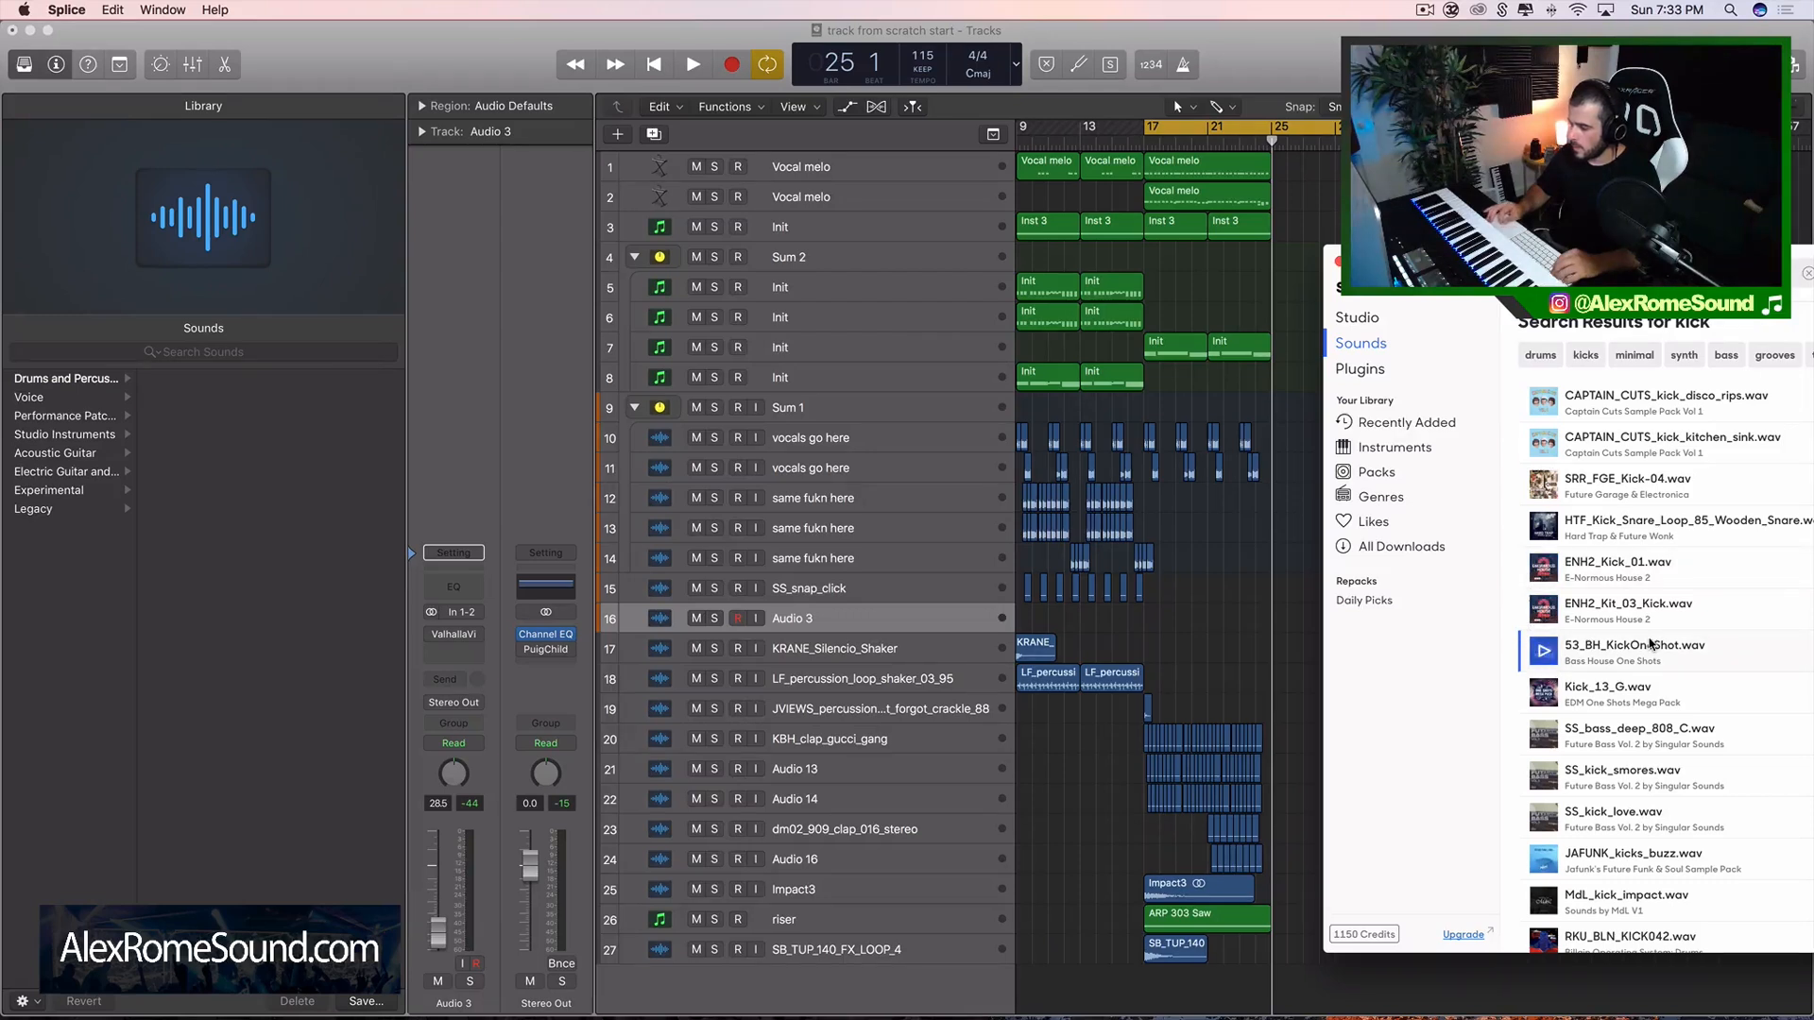
drag(1652, 644, 1274, 625)
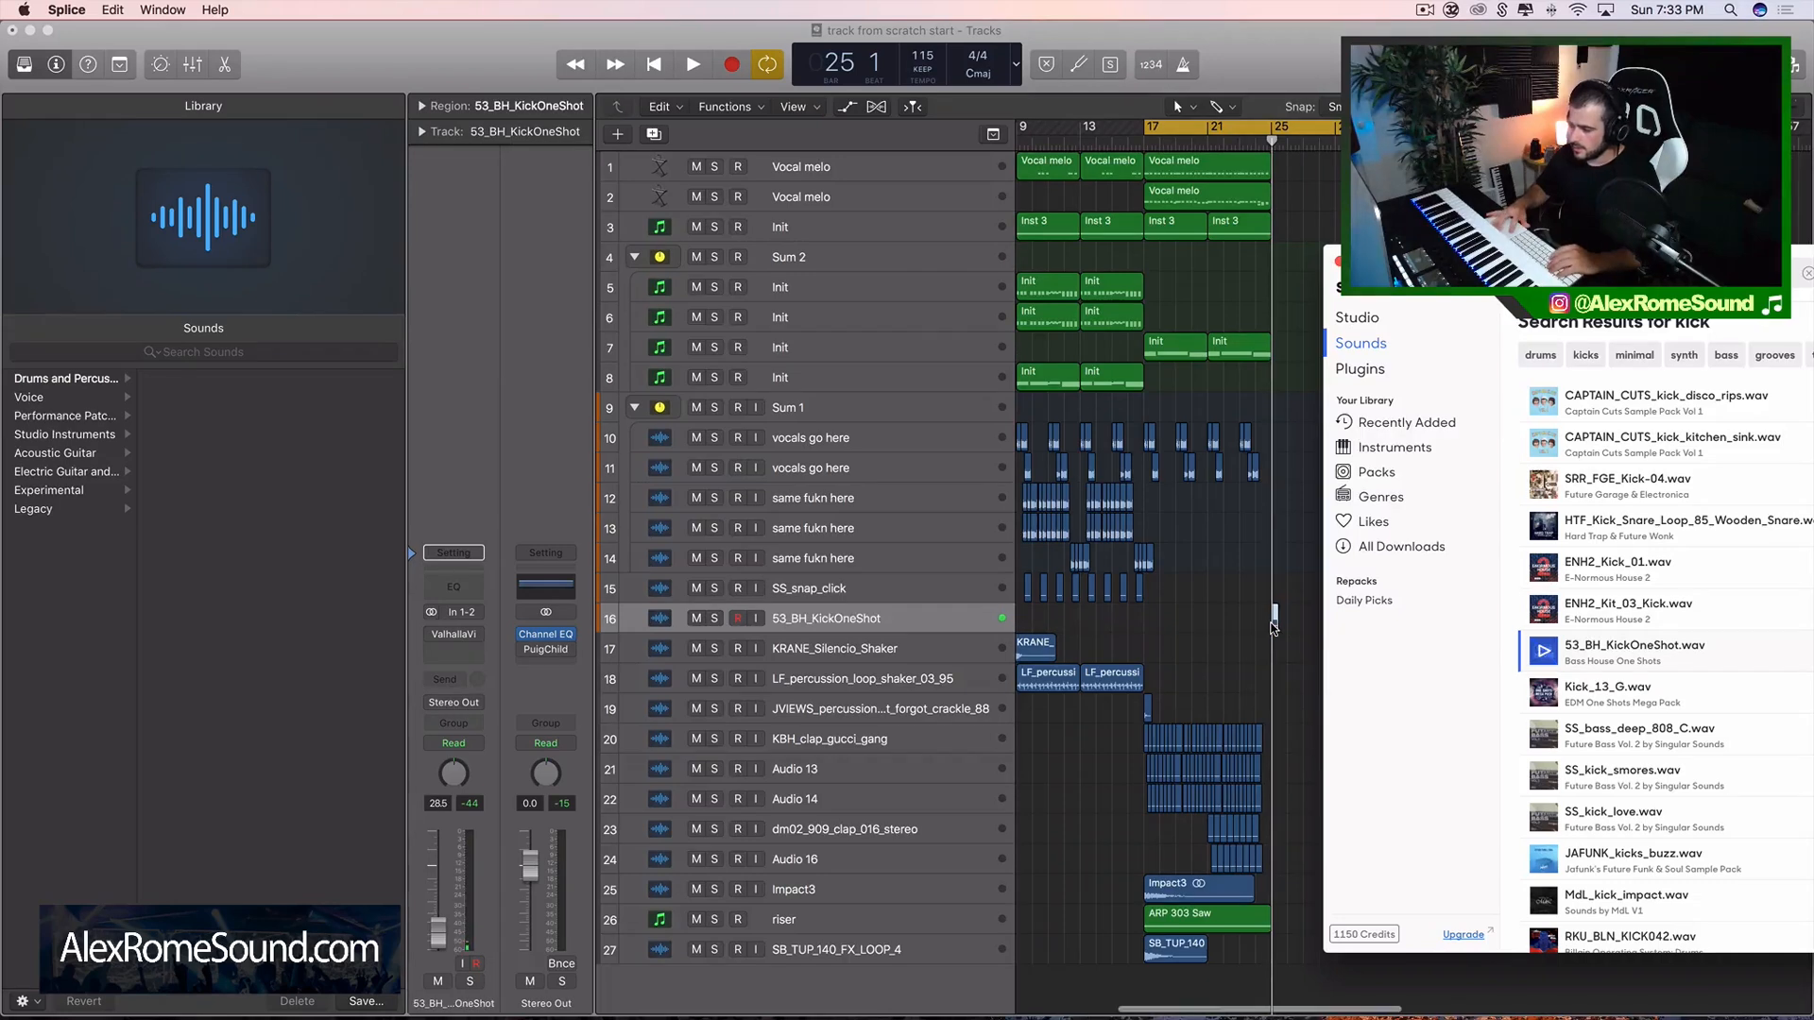
click(1337, 262)
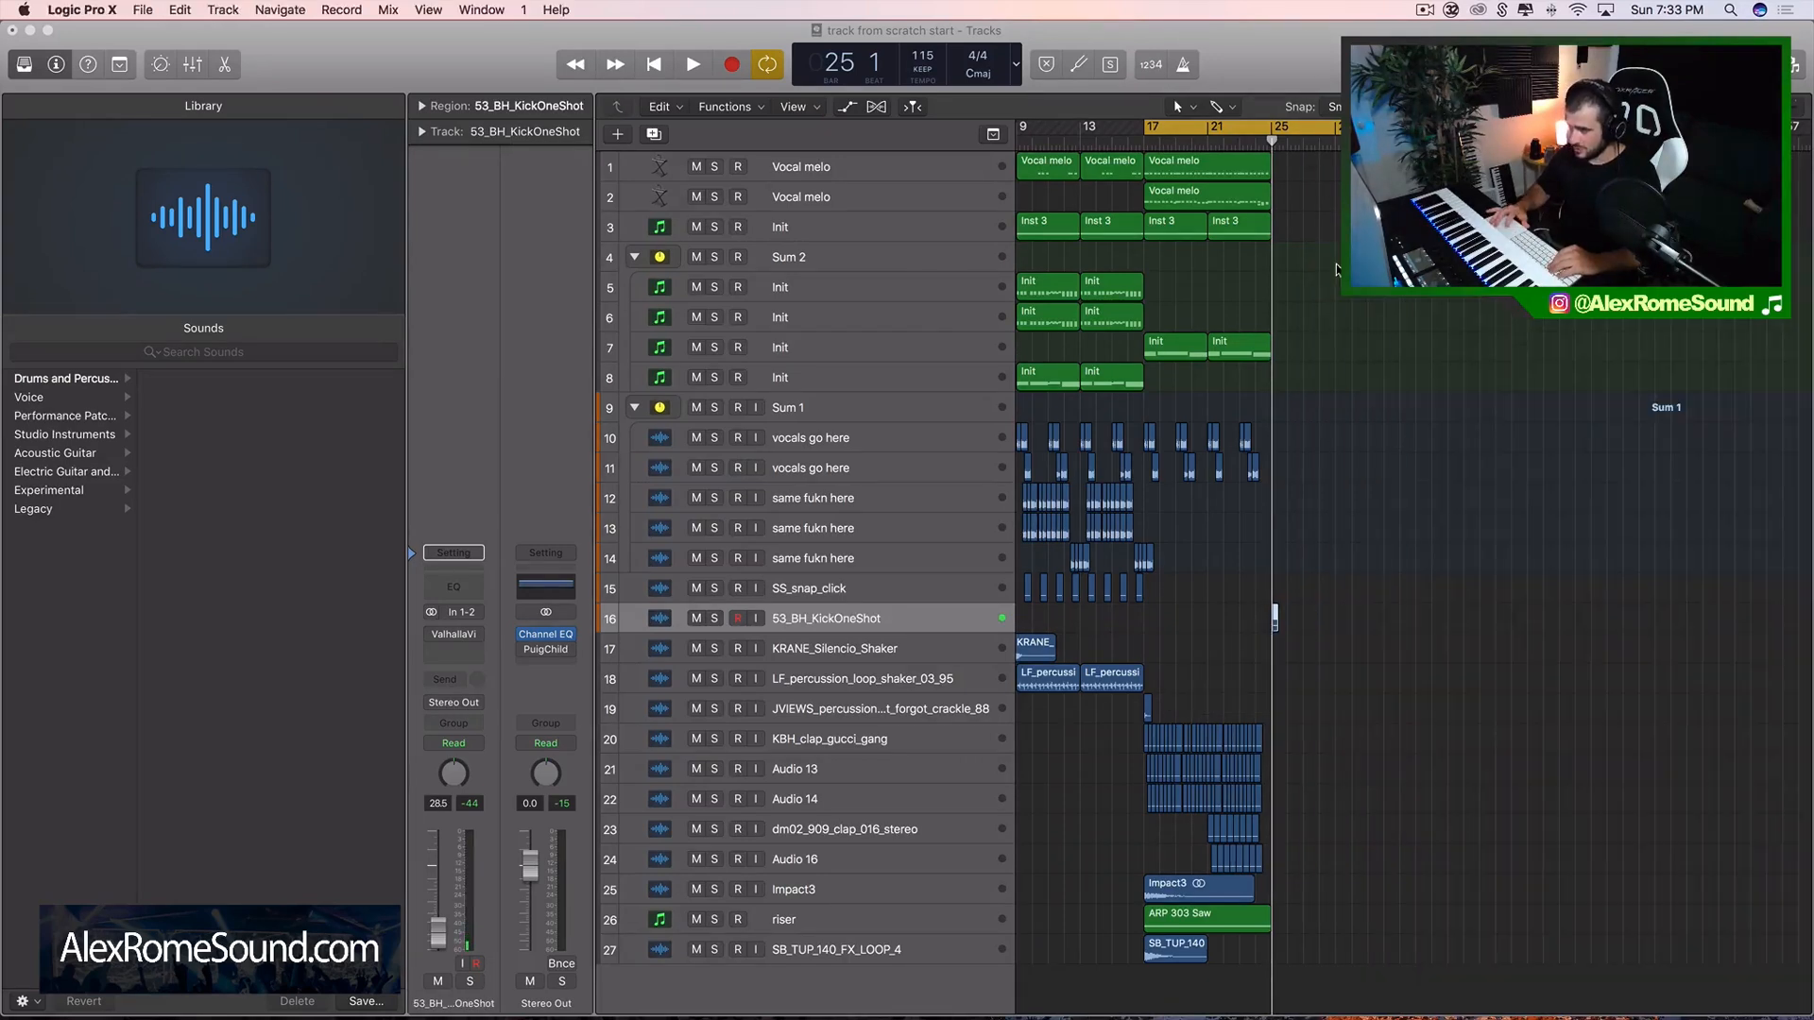
- Repeat the kick region, place the copy at bar 26 and set a cycle range starting at bar 25
click(1294, 741)
scroll(1294, 740, up, 10)
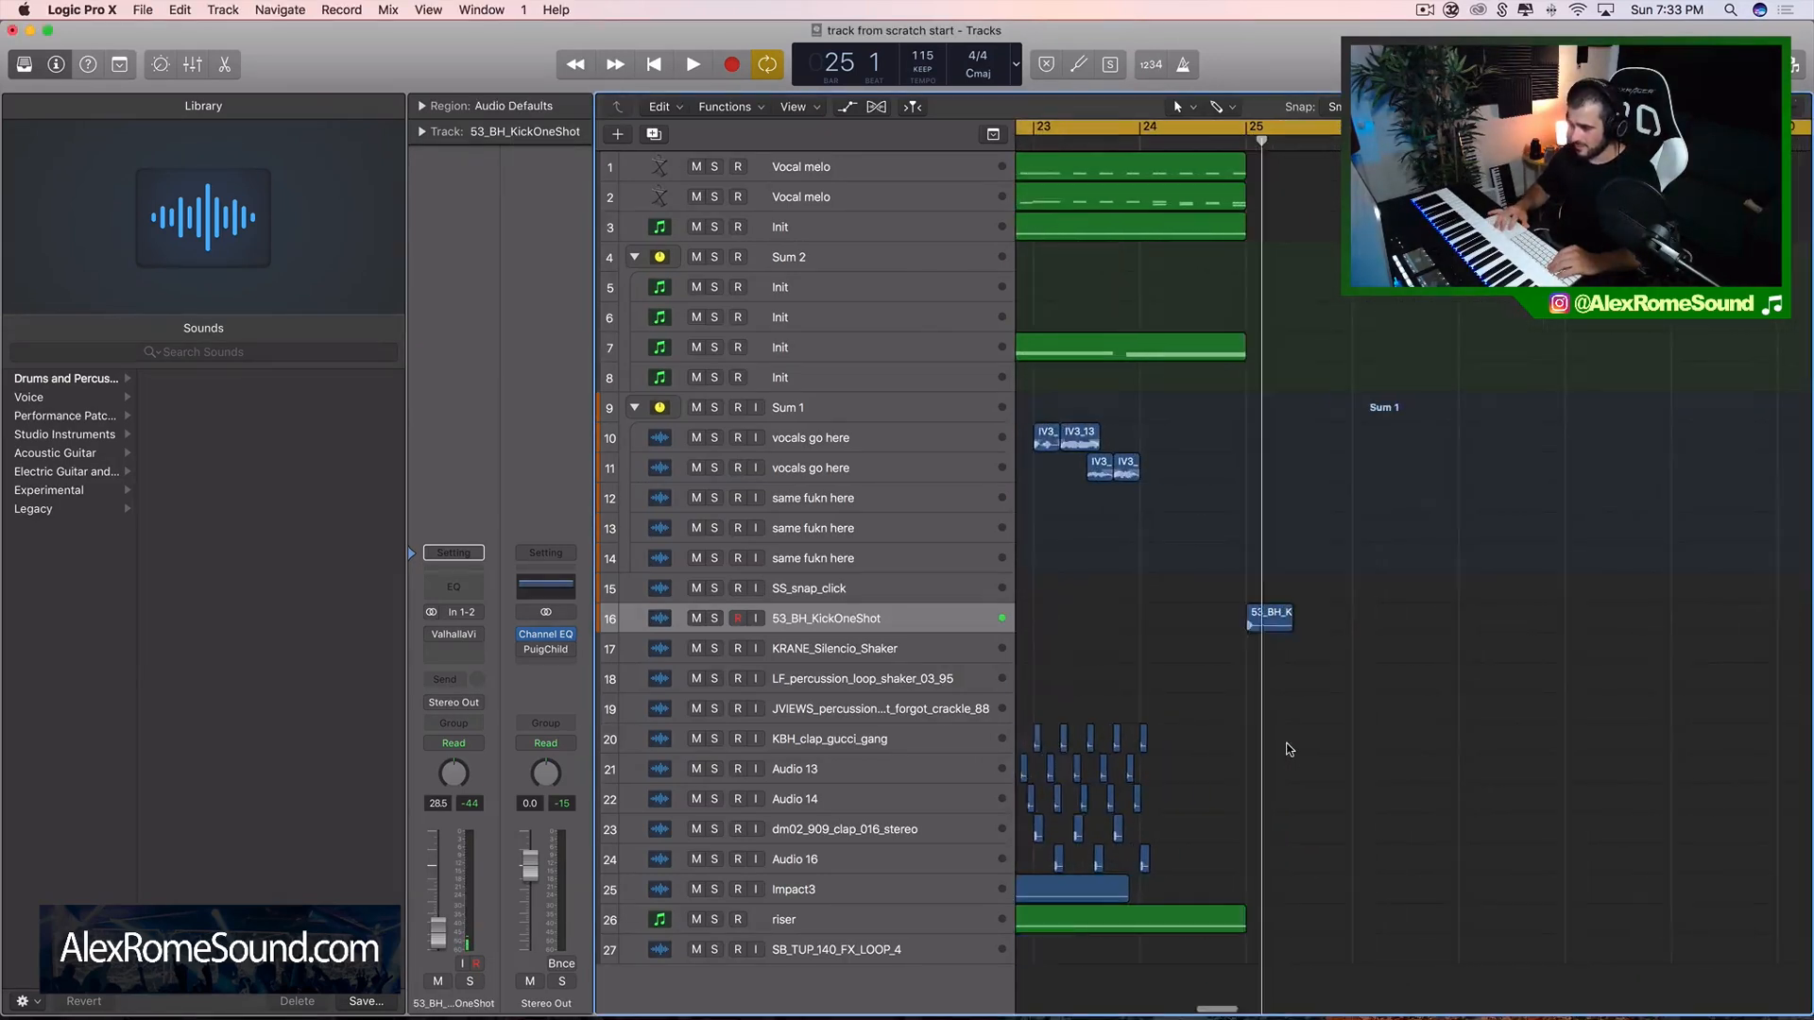
drag(1294, 741, 1128, 575)
key(super+r)
drag(1231, 629, 1287, 628)
drag(1150, 127, 1811, 128)
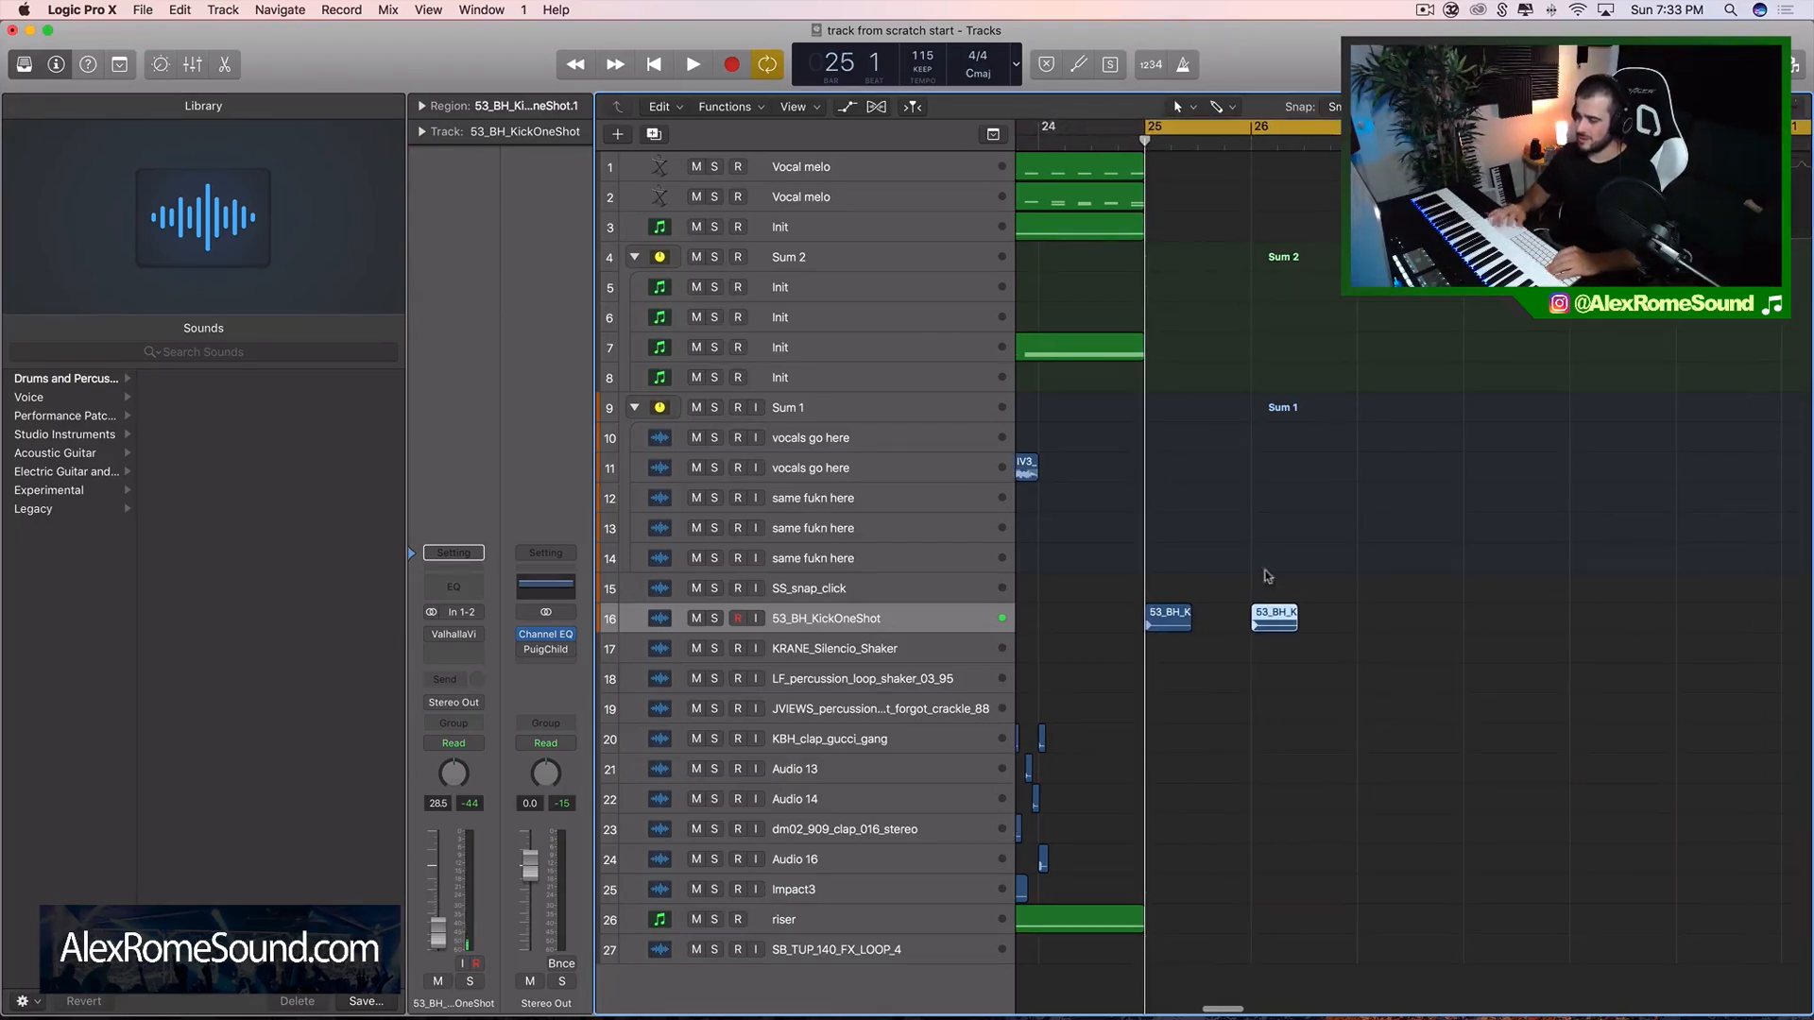
- Repeat the kick regions until each of the eight bars from bar 25 starts with one kick, and play the pattern
click(1340, 631)
drag(1398, 643, 1114, 608)
key(super+r)
drag(1336, 625, 1394, 627)
click(1532, 626)
drag(1532, 626, 1129, 610)
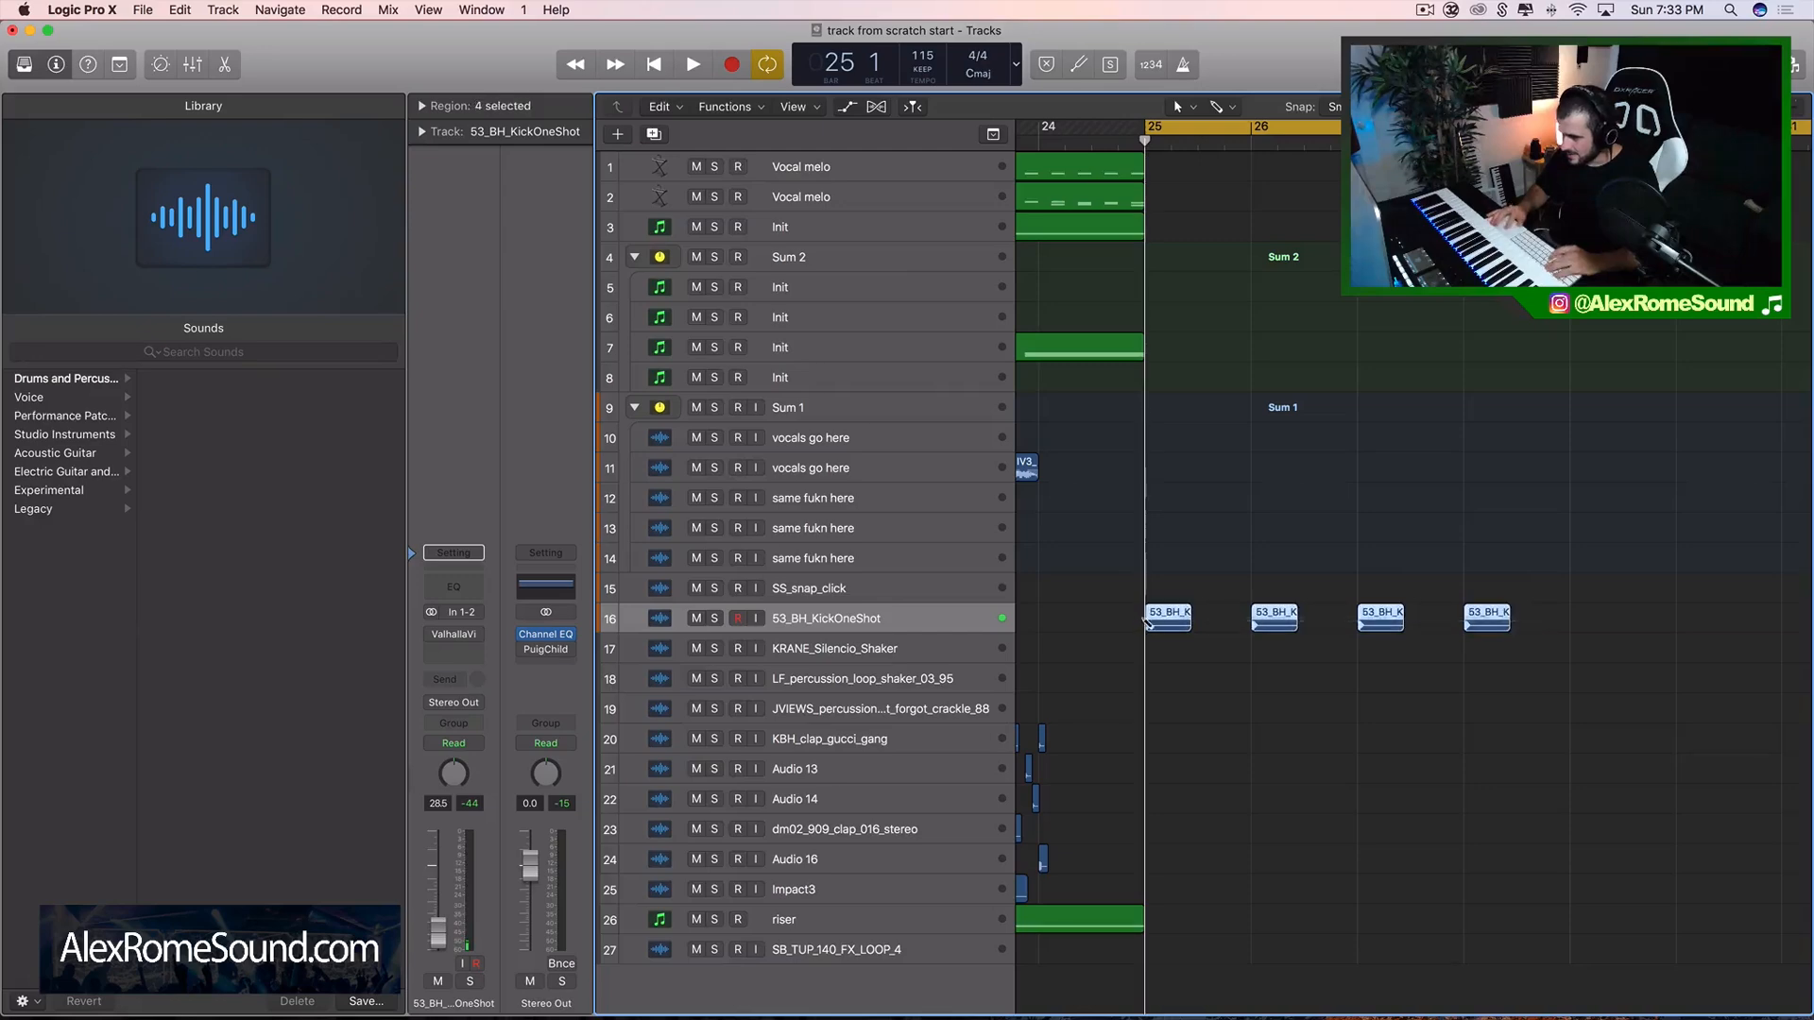
key(super+r)
drag(1585, 617, 1595, 685)
scroll(1589, 616, down, 5)
scroll(1590, 616, right, 3)
scroll(1589, 616, up, 5)
key(space)
key(space)
- Move the repeated kicks onto beats 2, 3 and 4 of bar 25 and delete the surplus kick regions
scroll(1146, 601, up, 8)
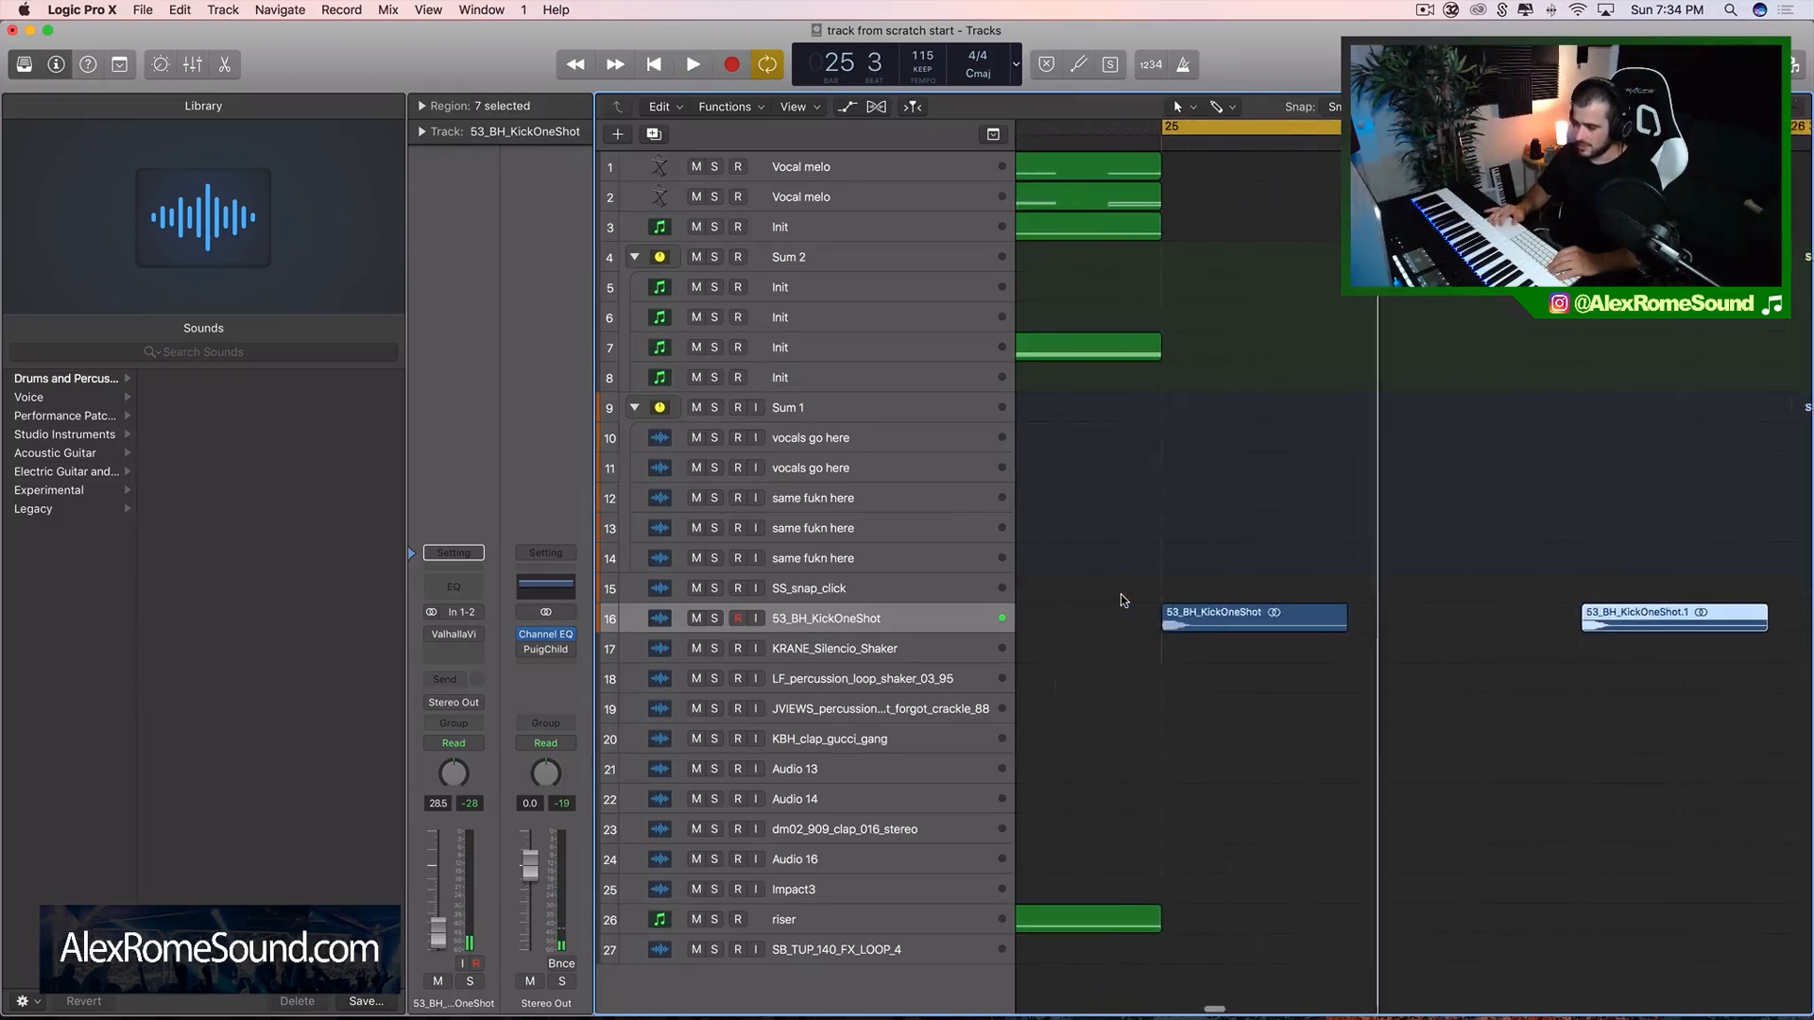
drag(1478, 623, 1162, 621)
scroll(1162, 615, down, 1)
scroll(1161, 615, down, 5)
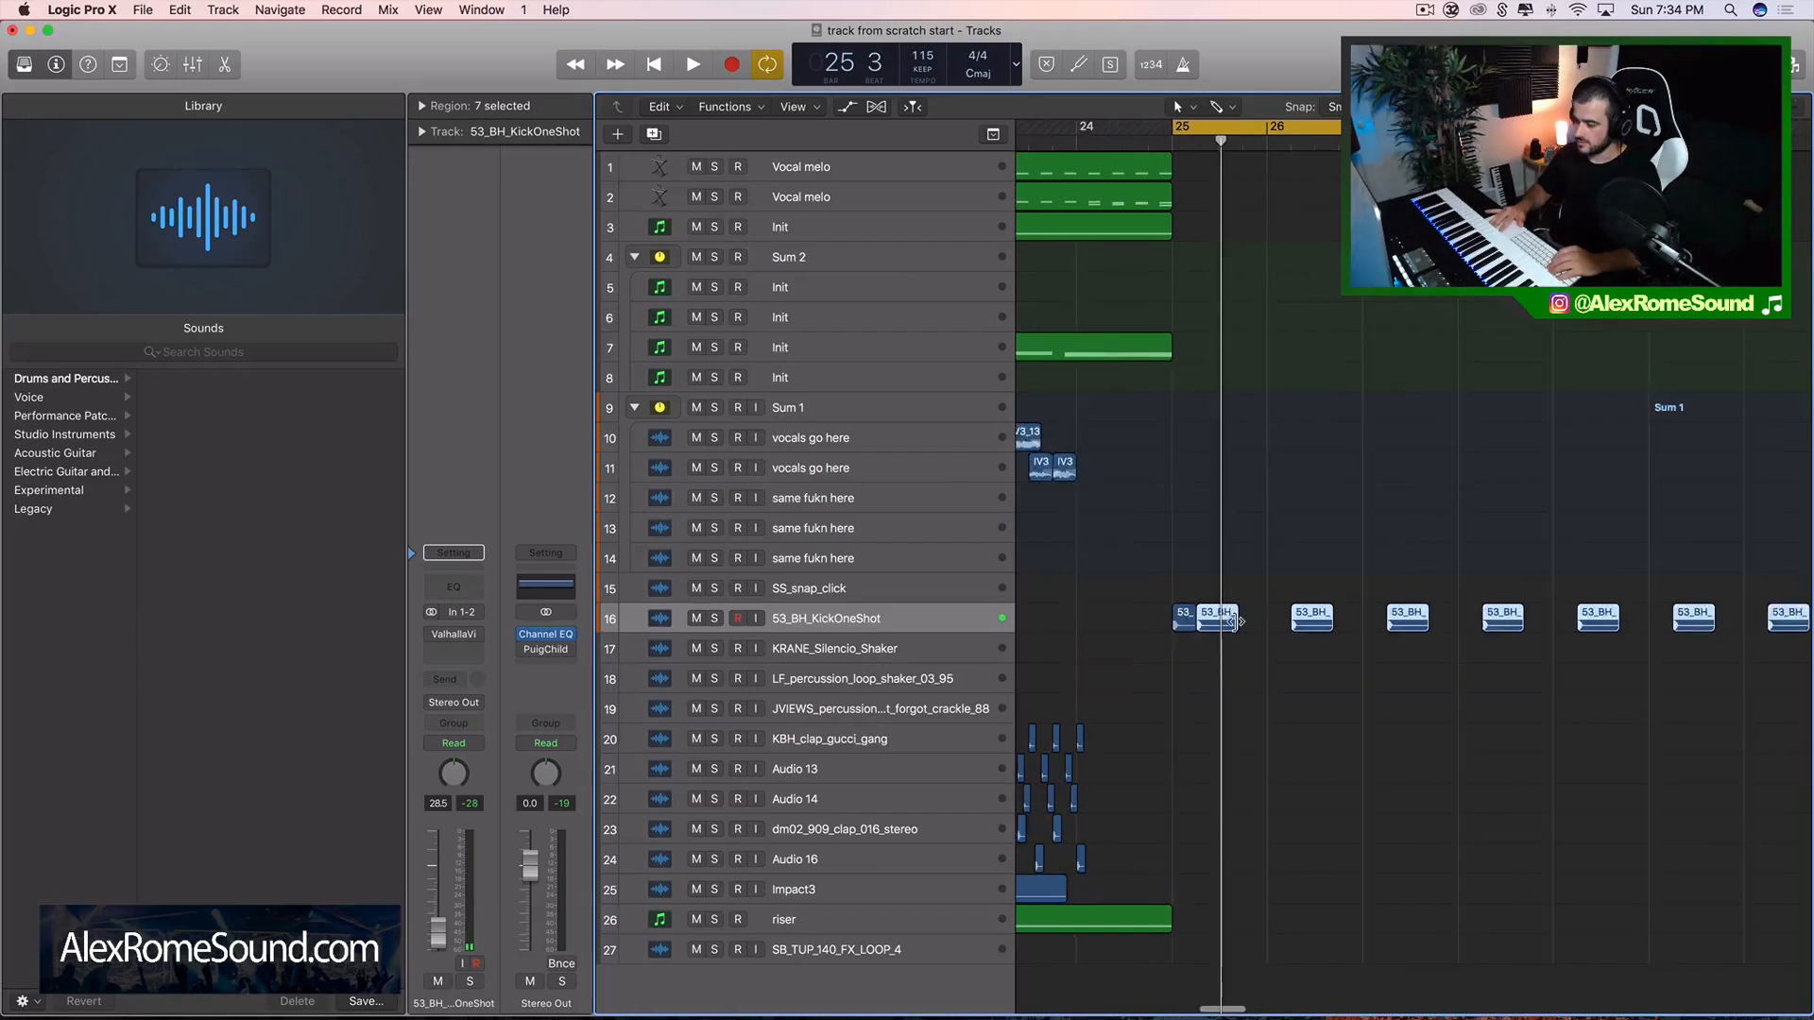
drag(1347, 621, 1204, 622)
scroll(1234, 625, up, 6)
scroll(1204, 623, down, 5)
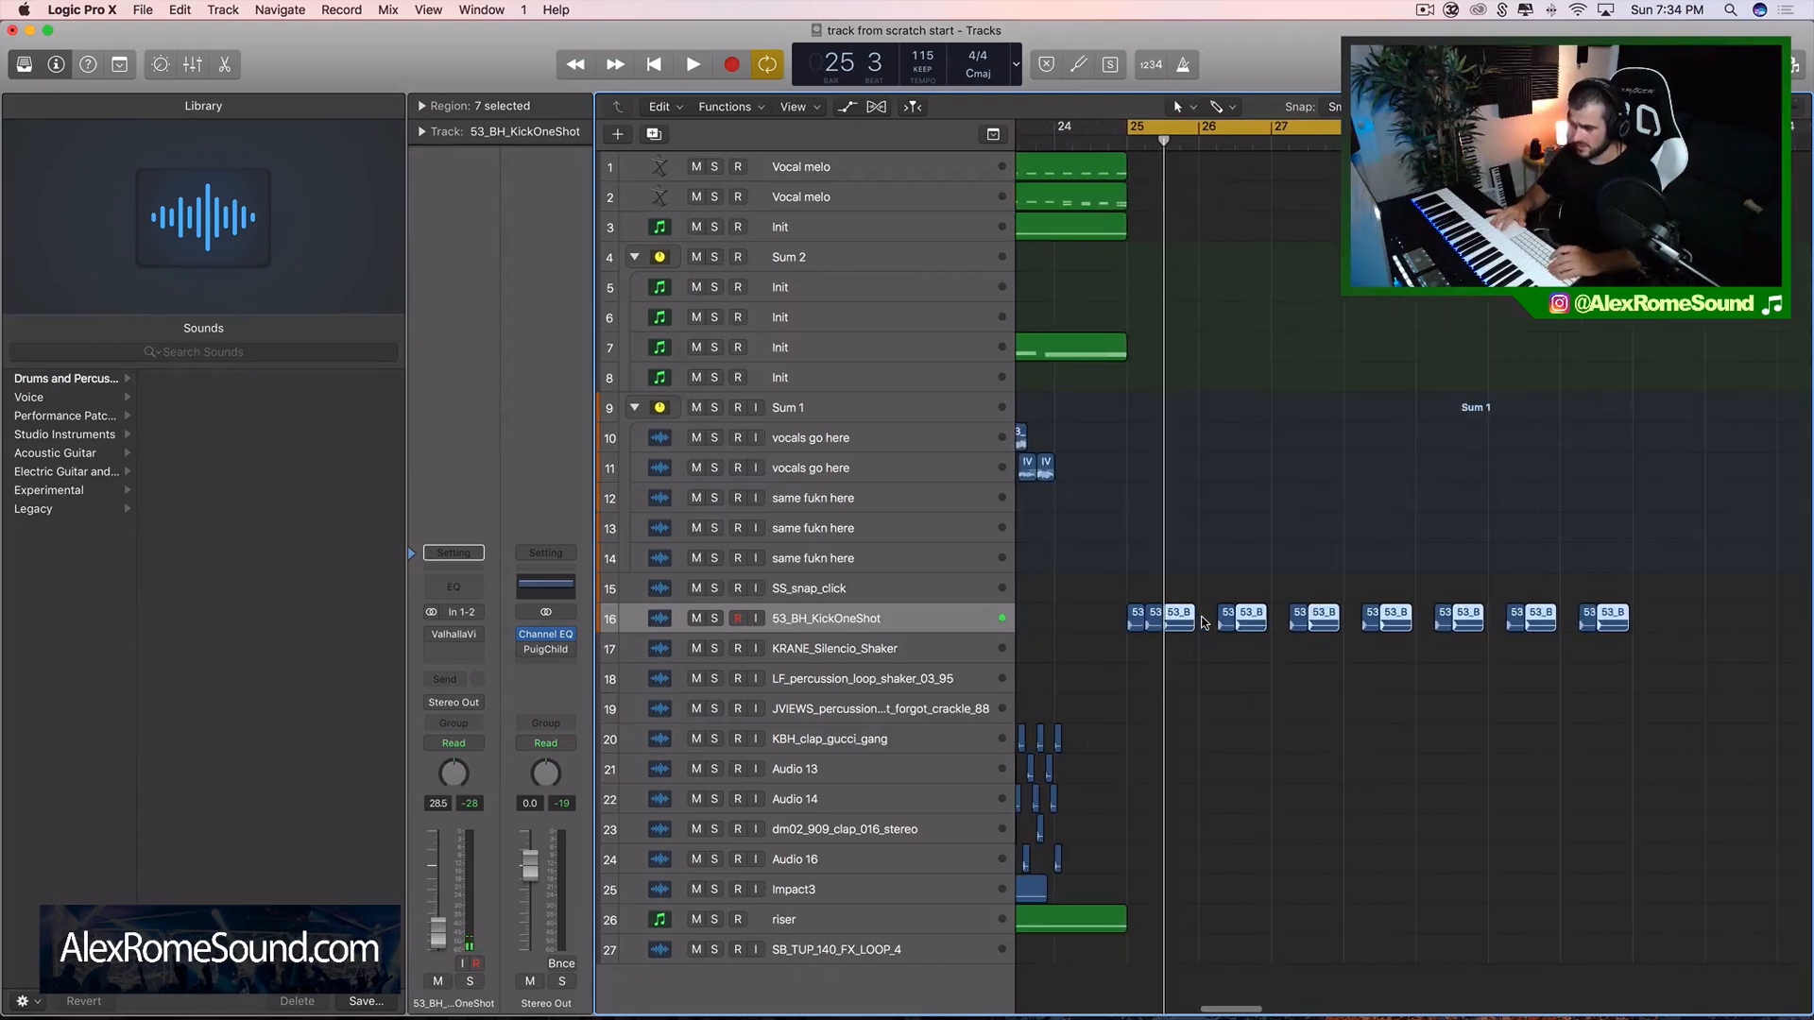
drag(1655, 619, 1698, 699)
key(Delete)
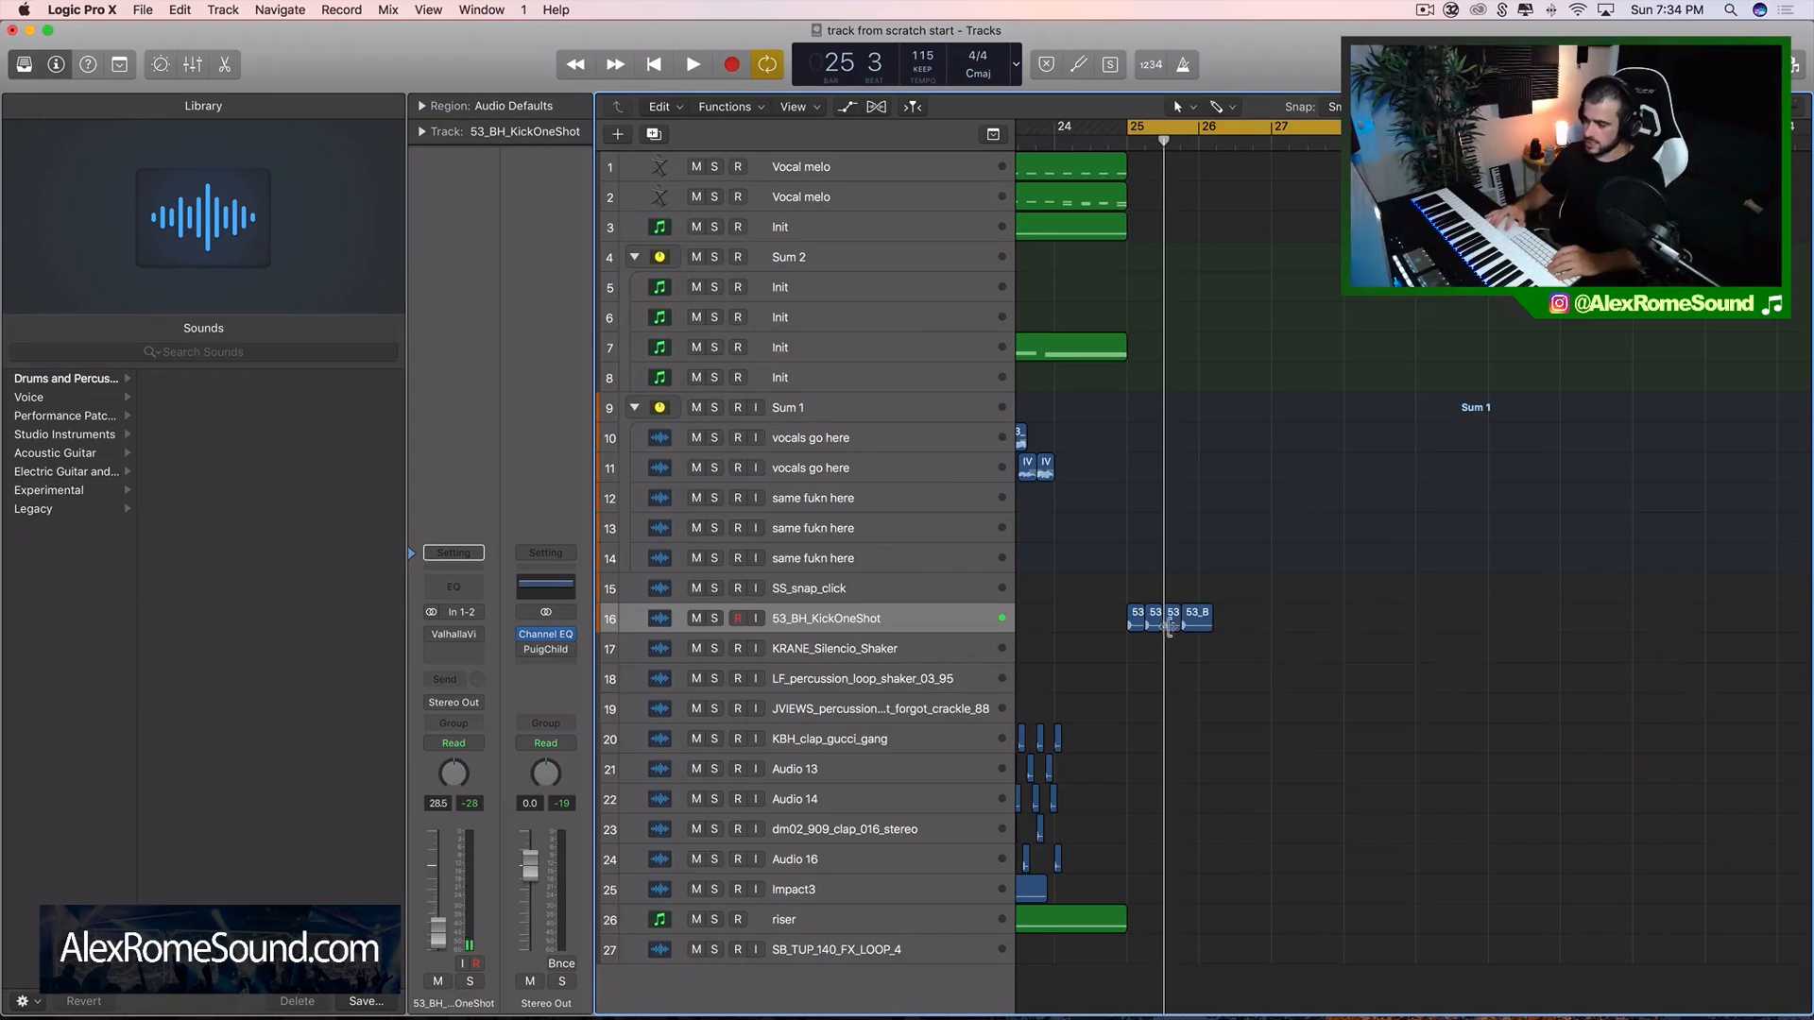
- Trim the fourth kick to the end of bar 25 and repeat the four-kick group through bar 31
drag(1210, 626, 1198, 623)
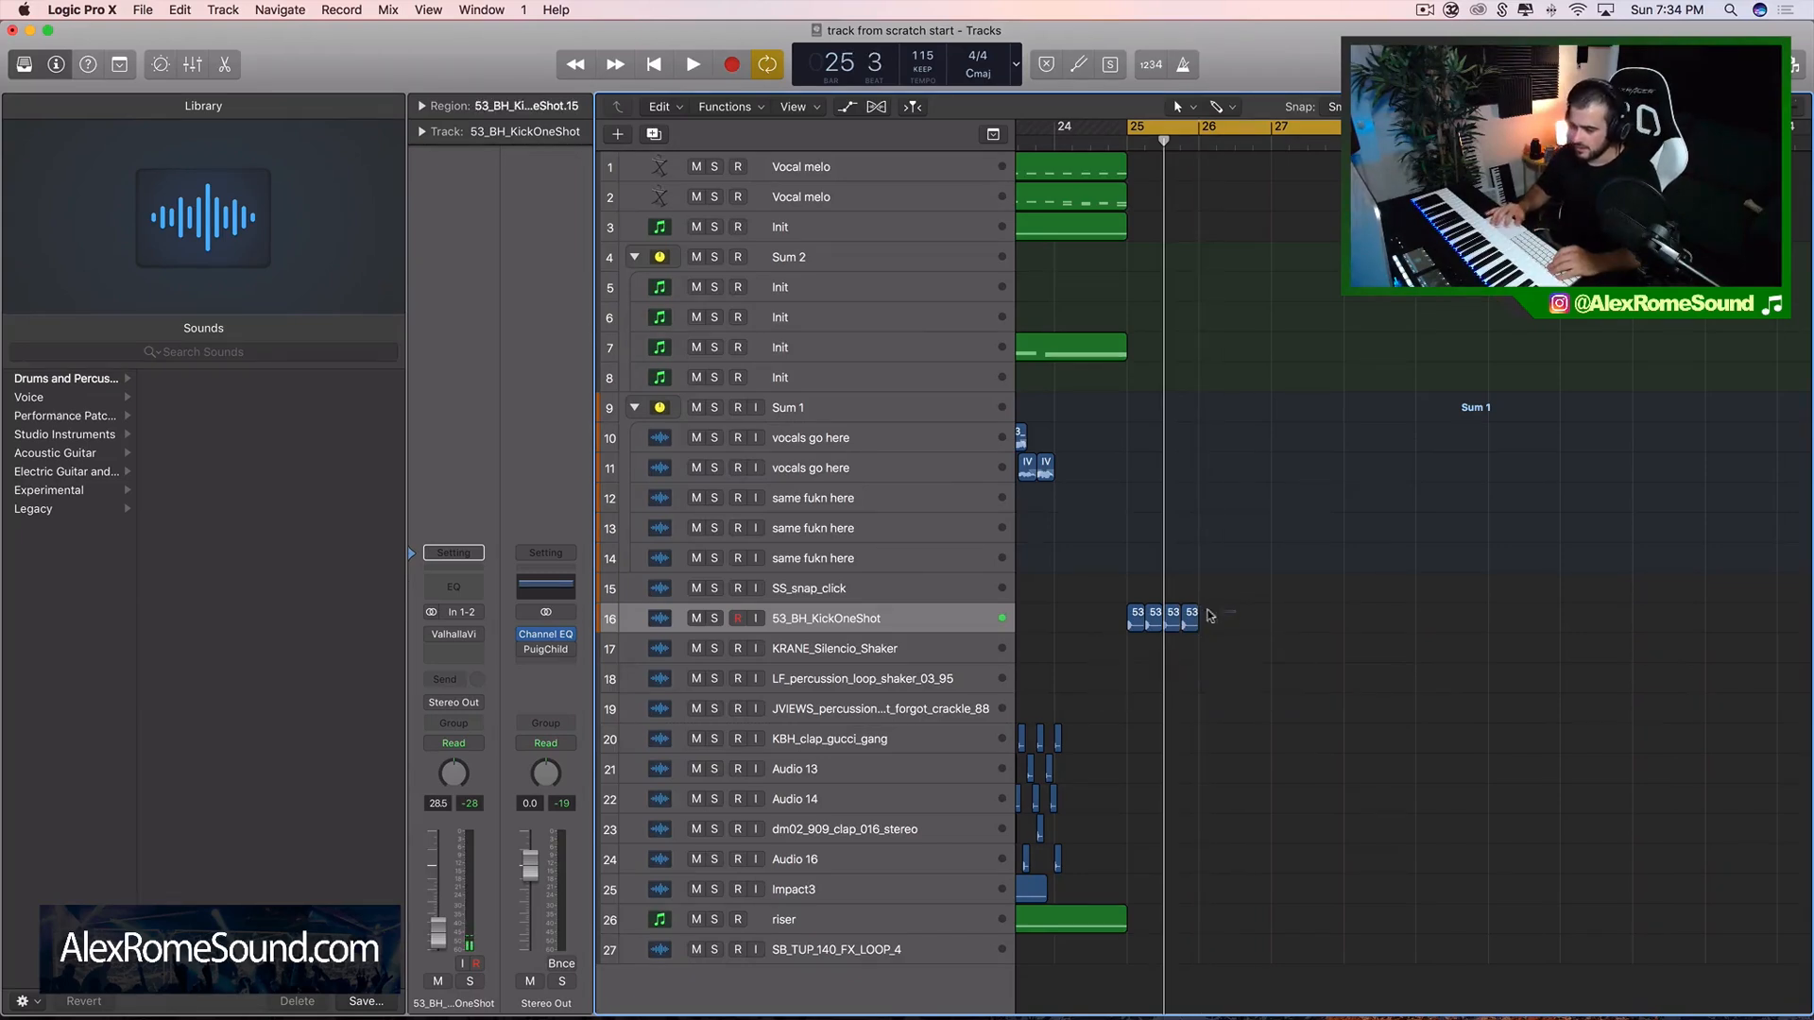
key(super+r)
key(super+r)
key(super+r)
key(super+r)
key(super+r)
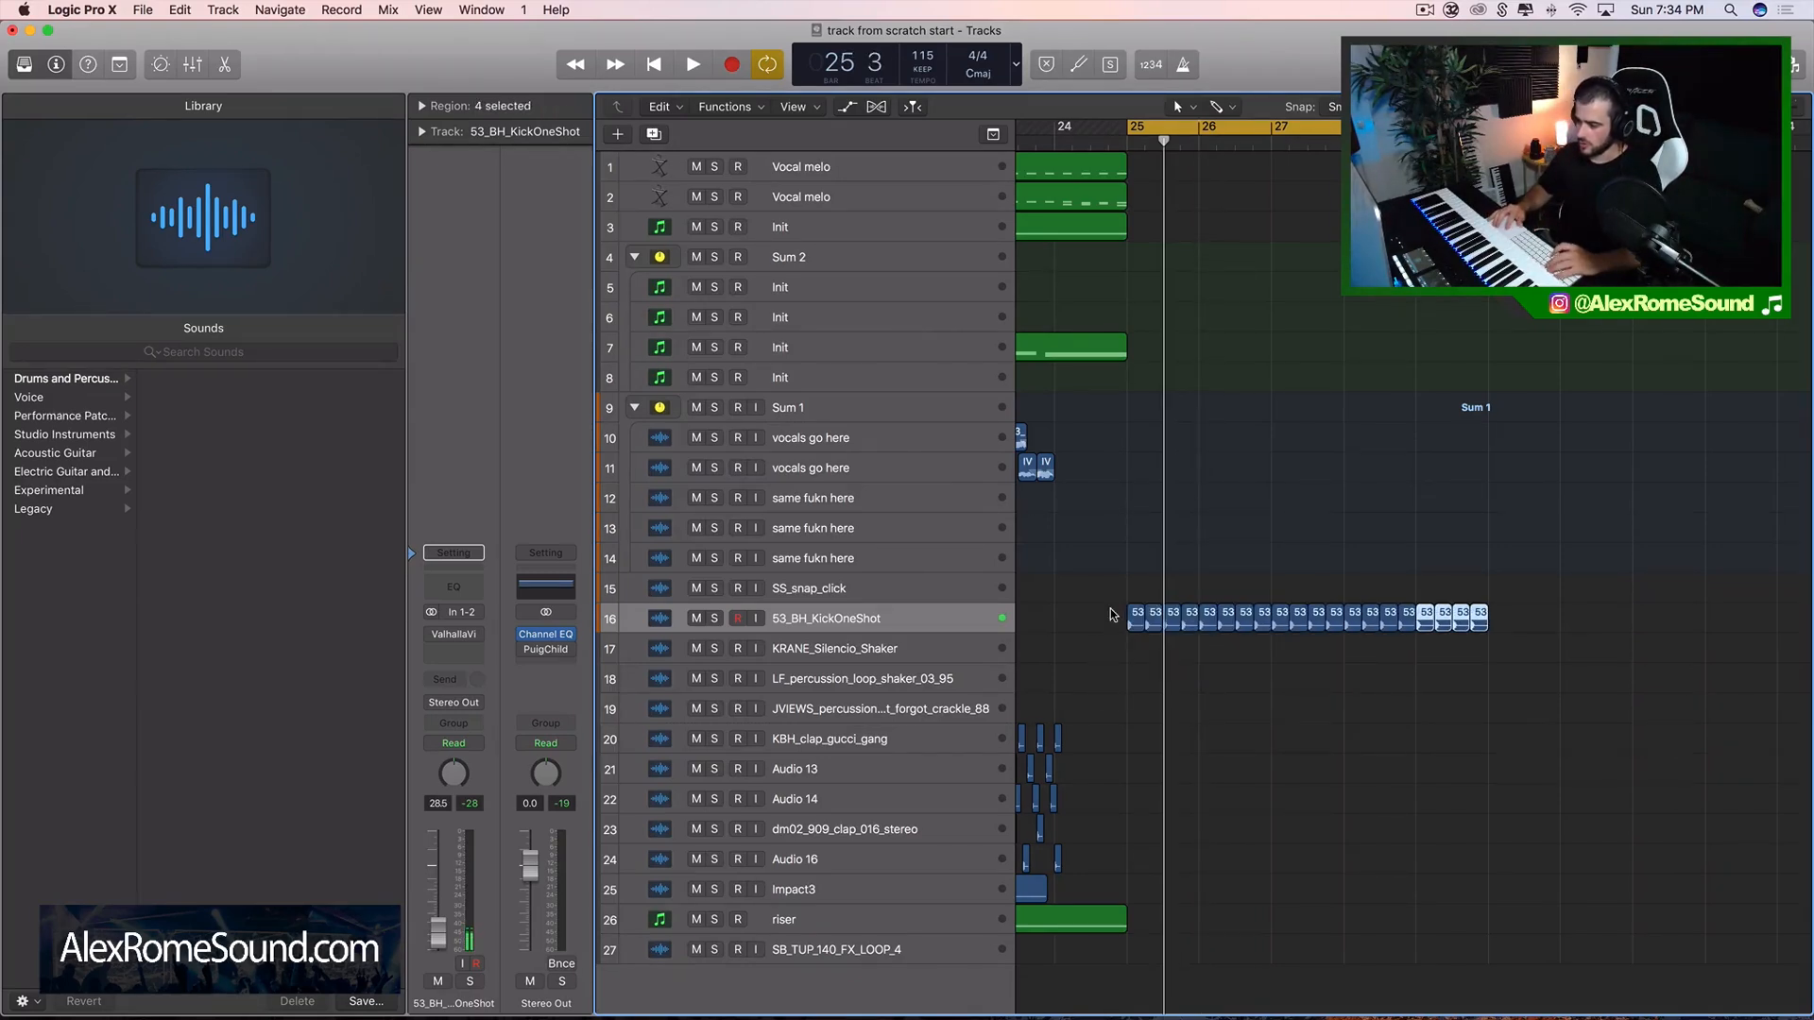
key(super+r)
key(super+Left)
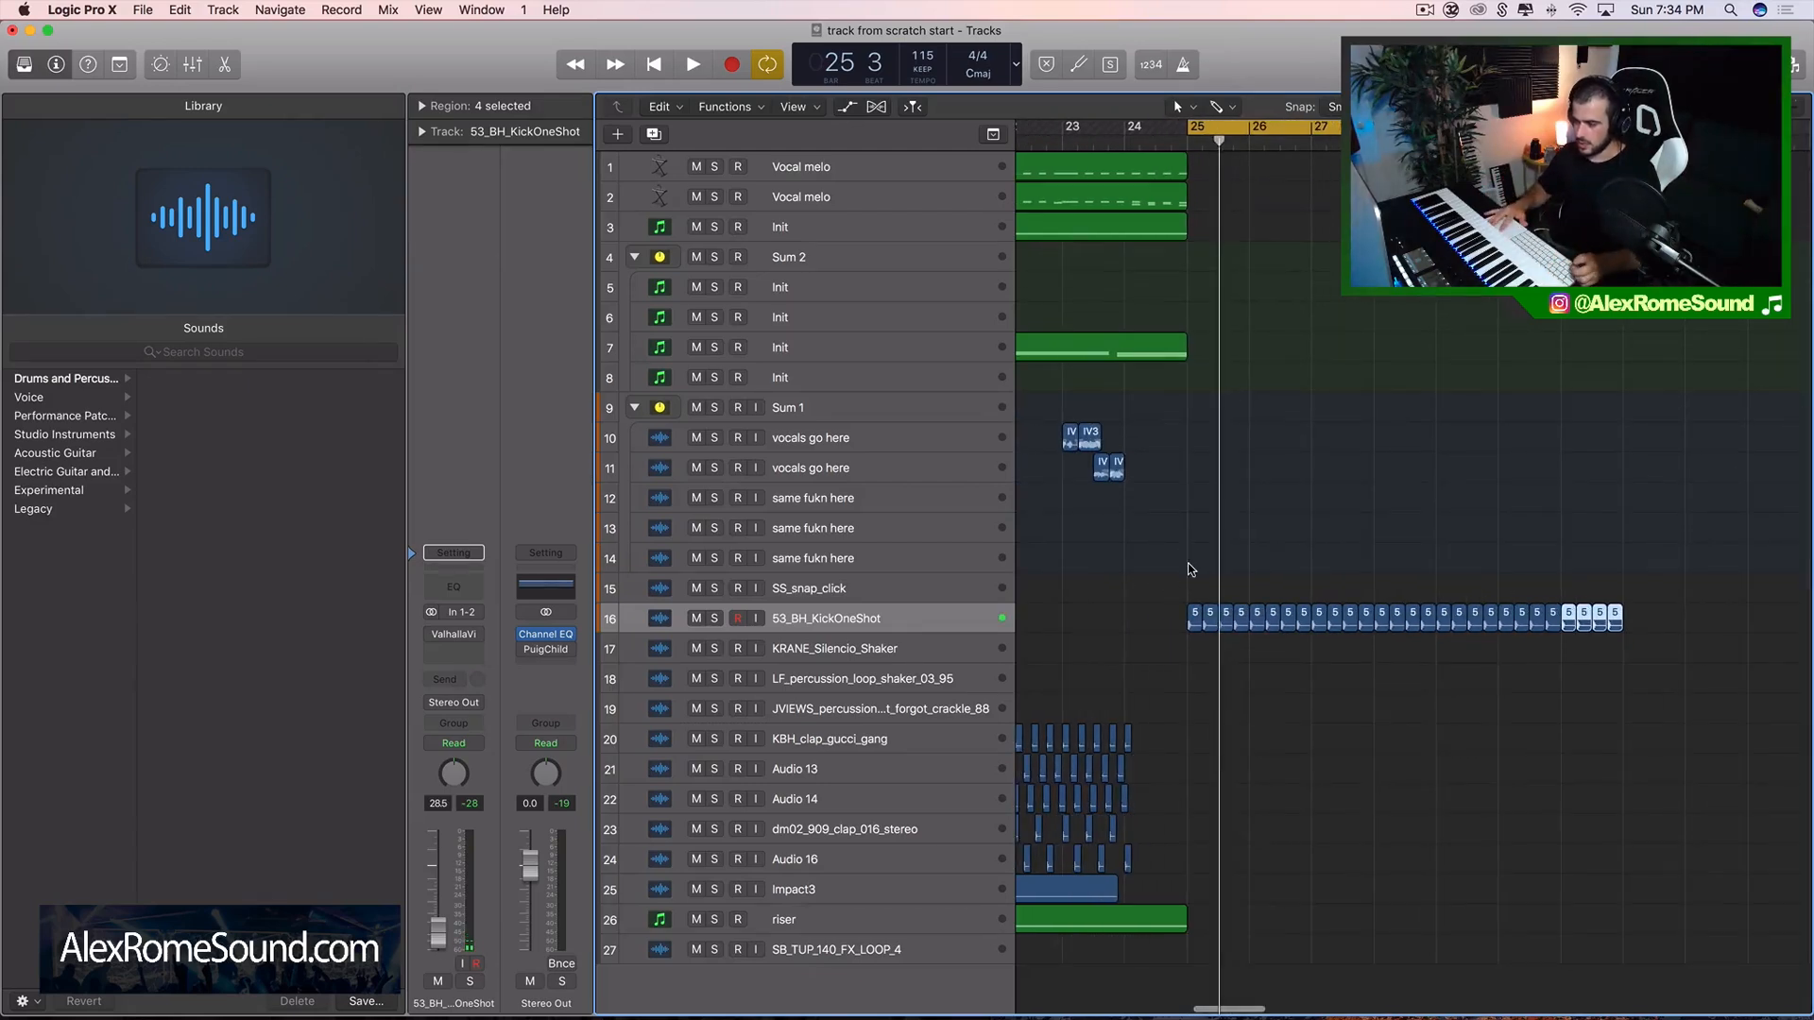
key(super+Left)
drag(1285, 614, 1696, 636)
scroll(1696, 636, right, 5)
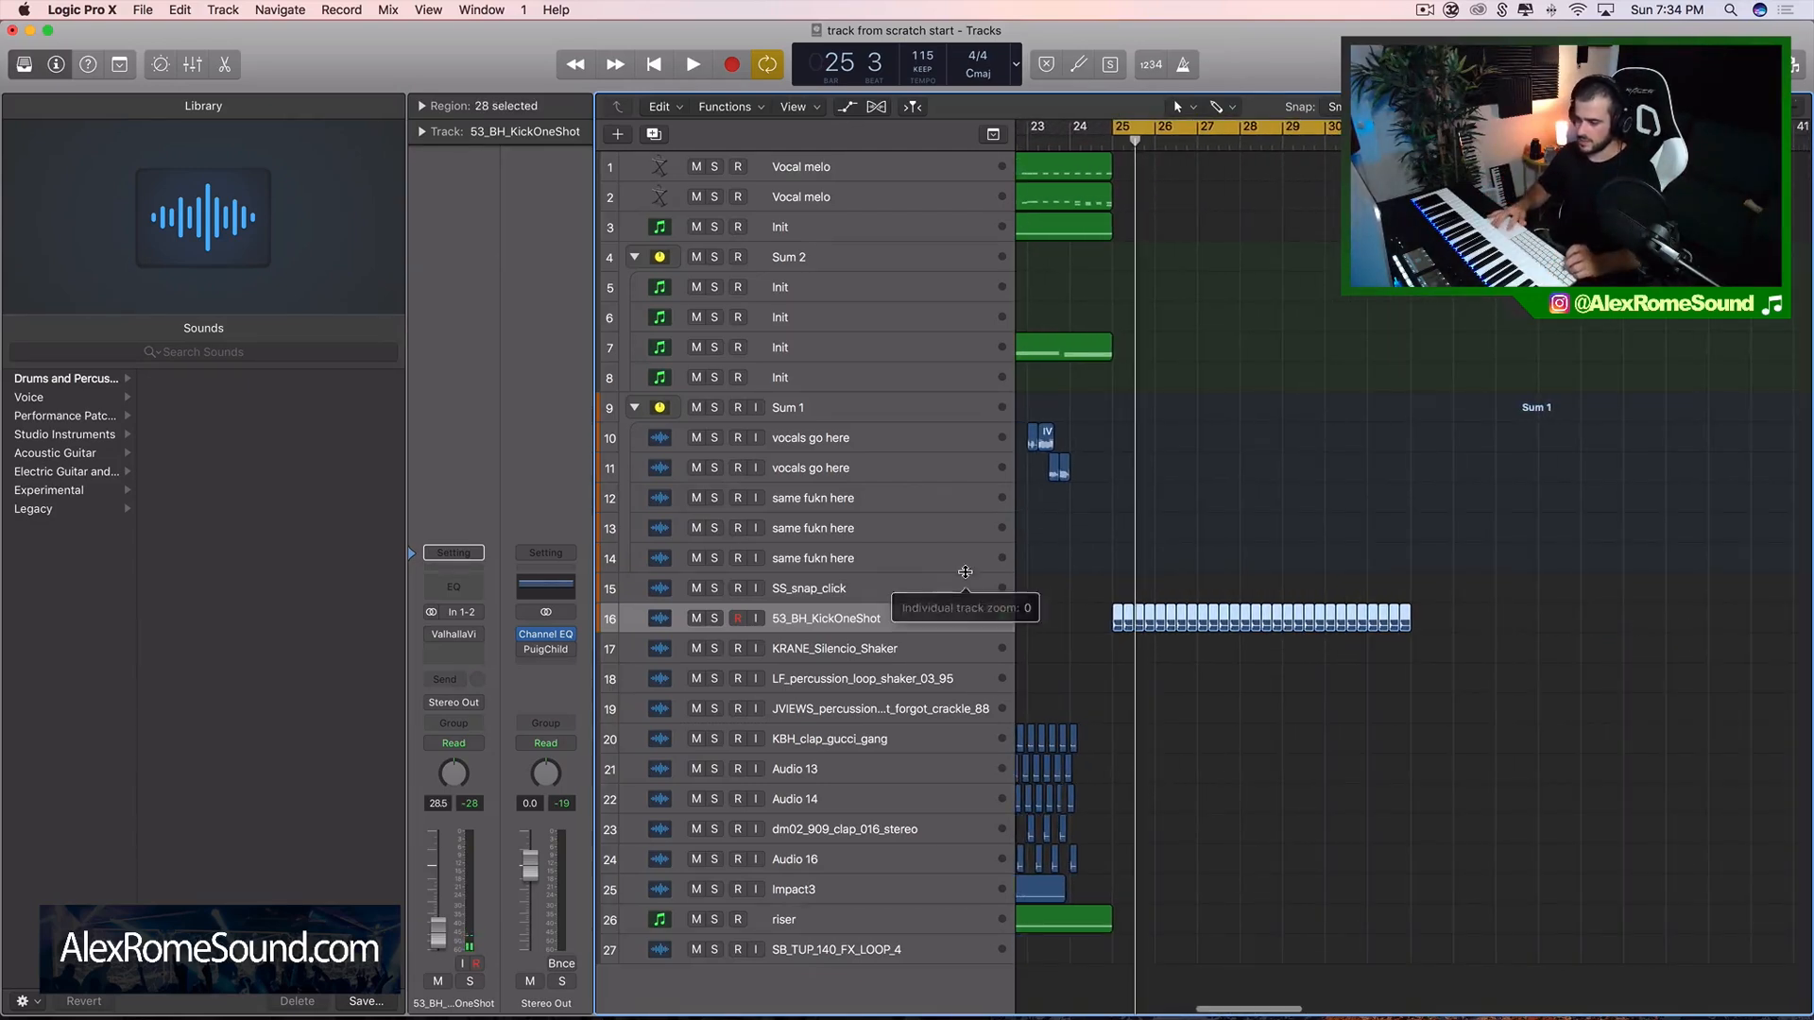
drag(1074, 586, 1502, 659)
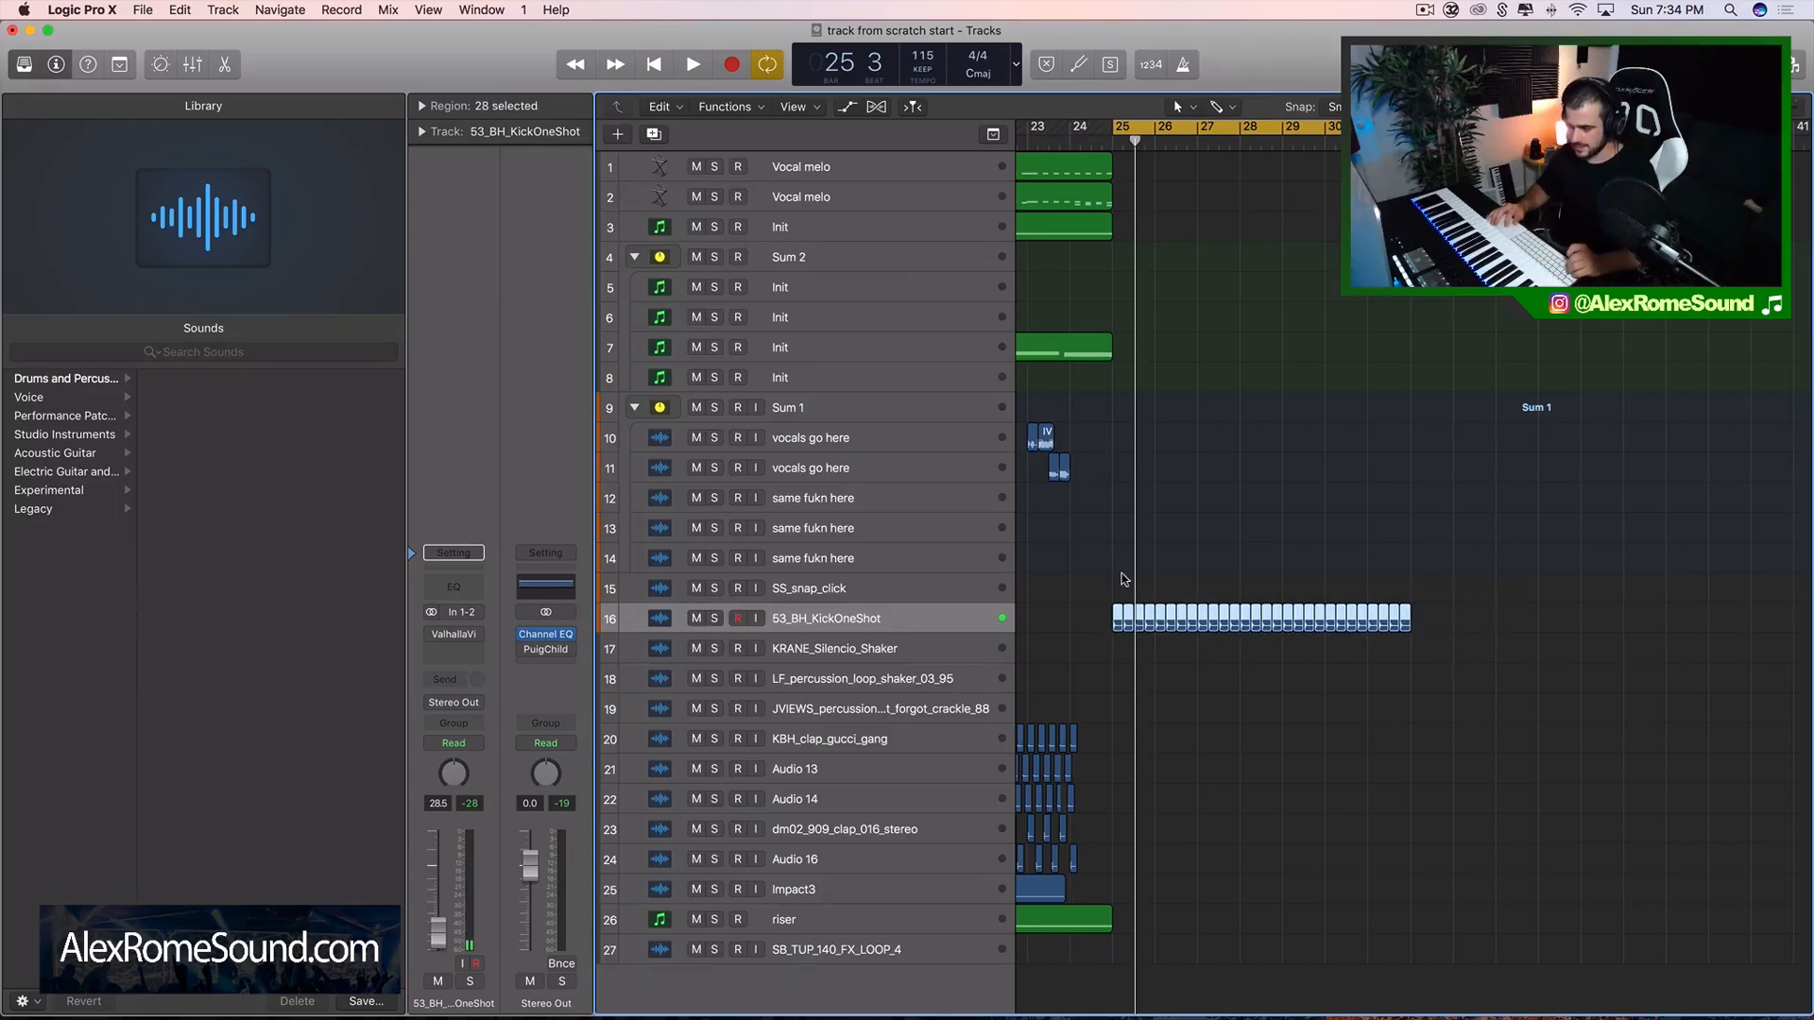
drag(1121, 573, 1536, 640)
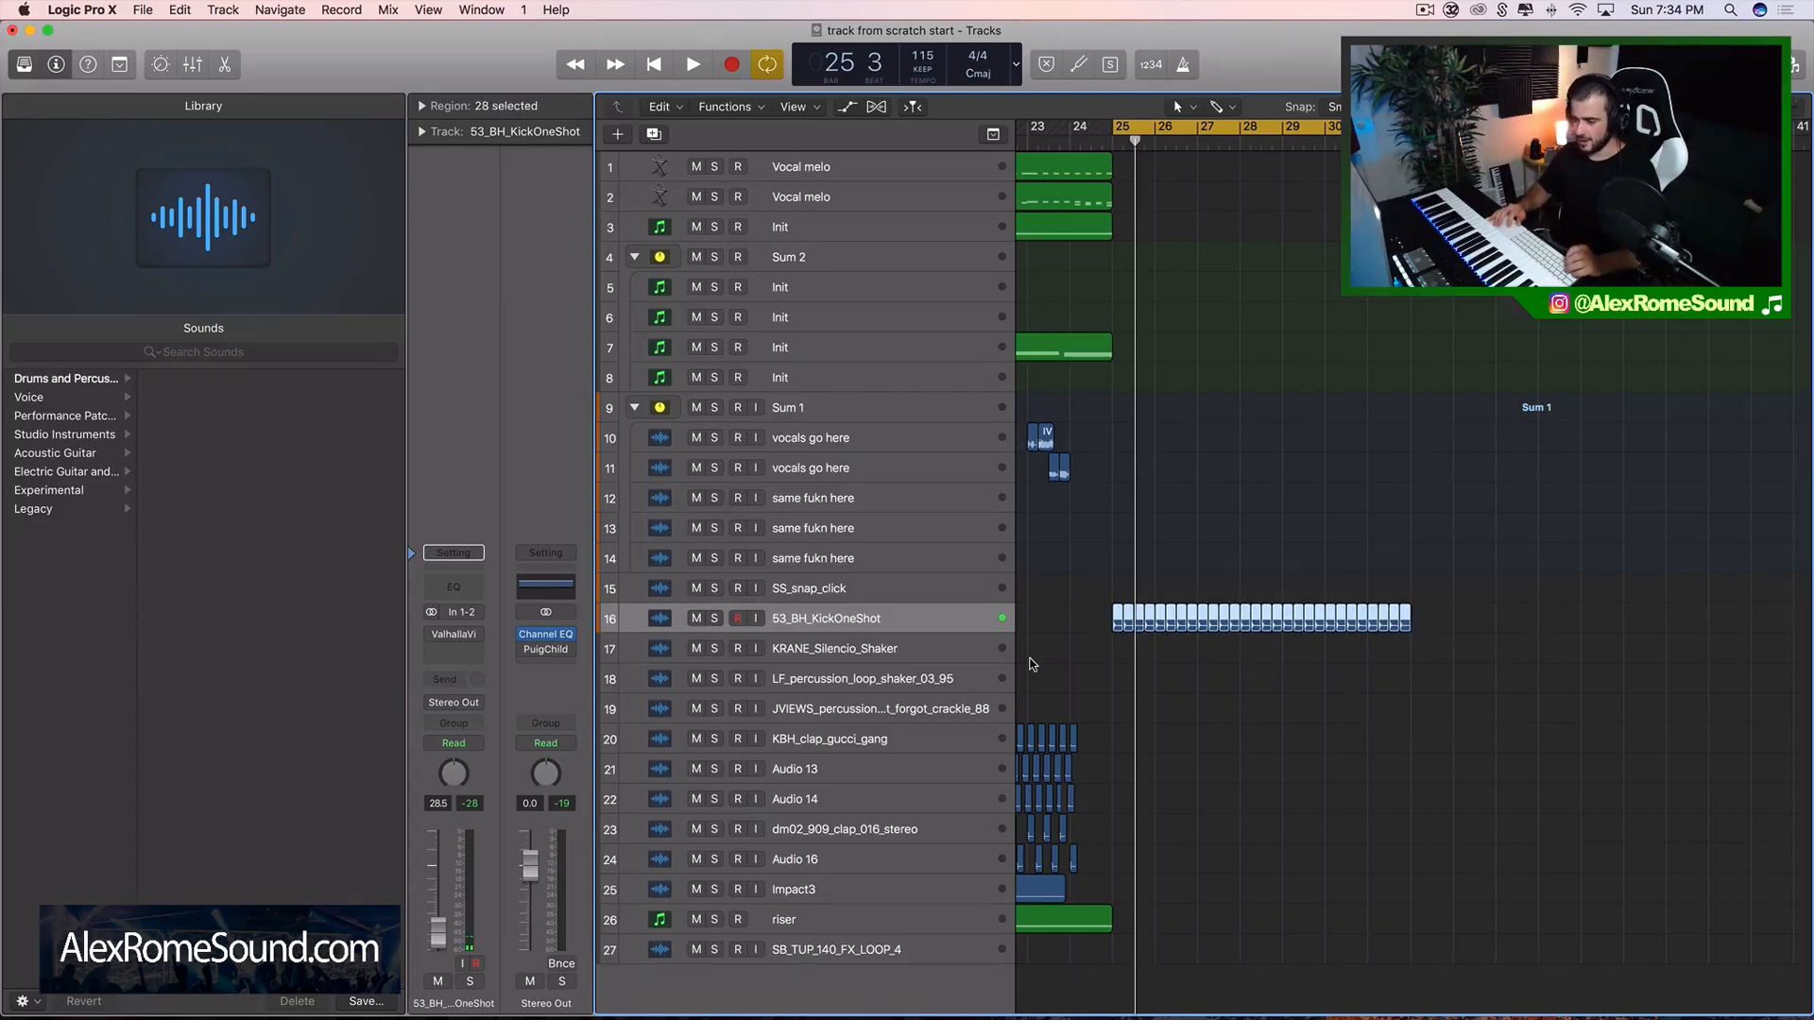
- Create a new audio track with duplicate settings directly below the 53_BH_KickOneShot track
click(938, 597)
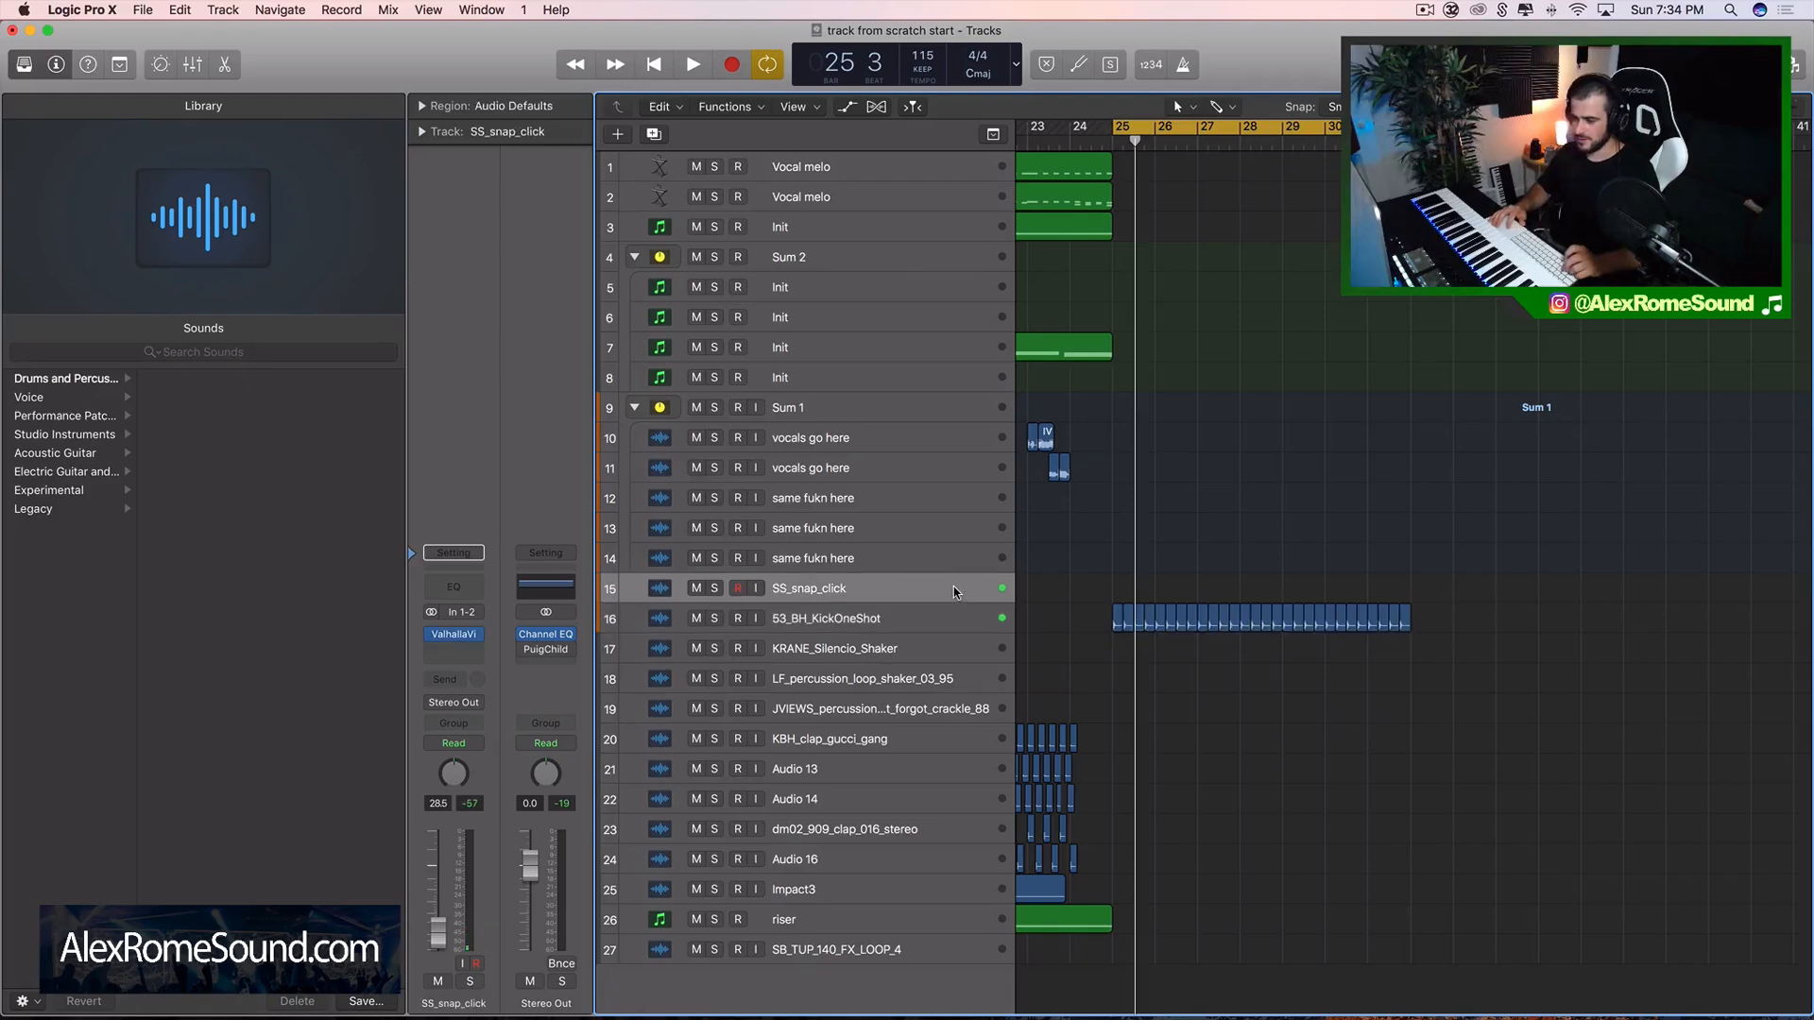
click(949, 607)
key(super+Left)
key(super+Left)
key(super+Left)
key(super+Right)
key(super+Right)
key(super+Right)
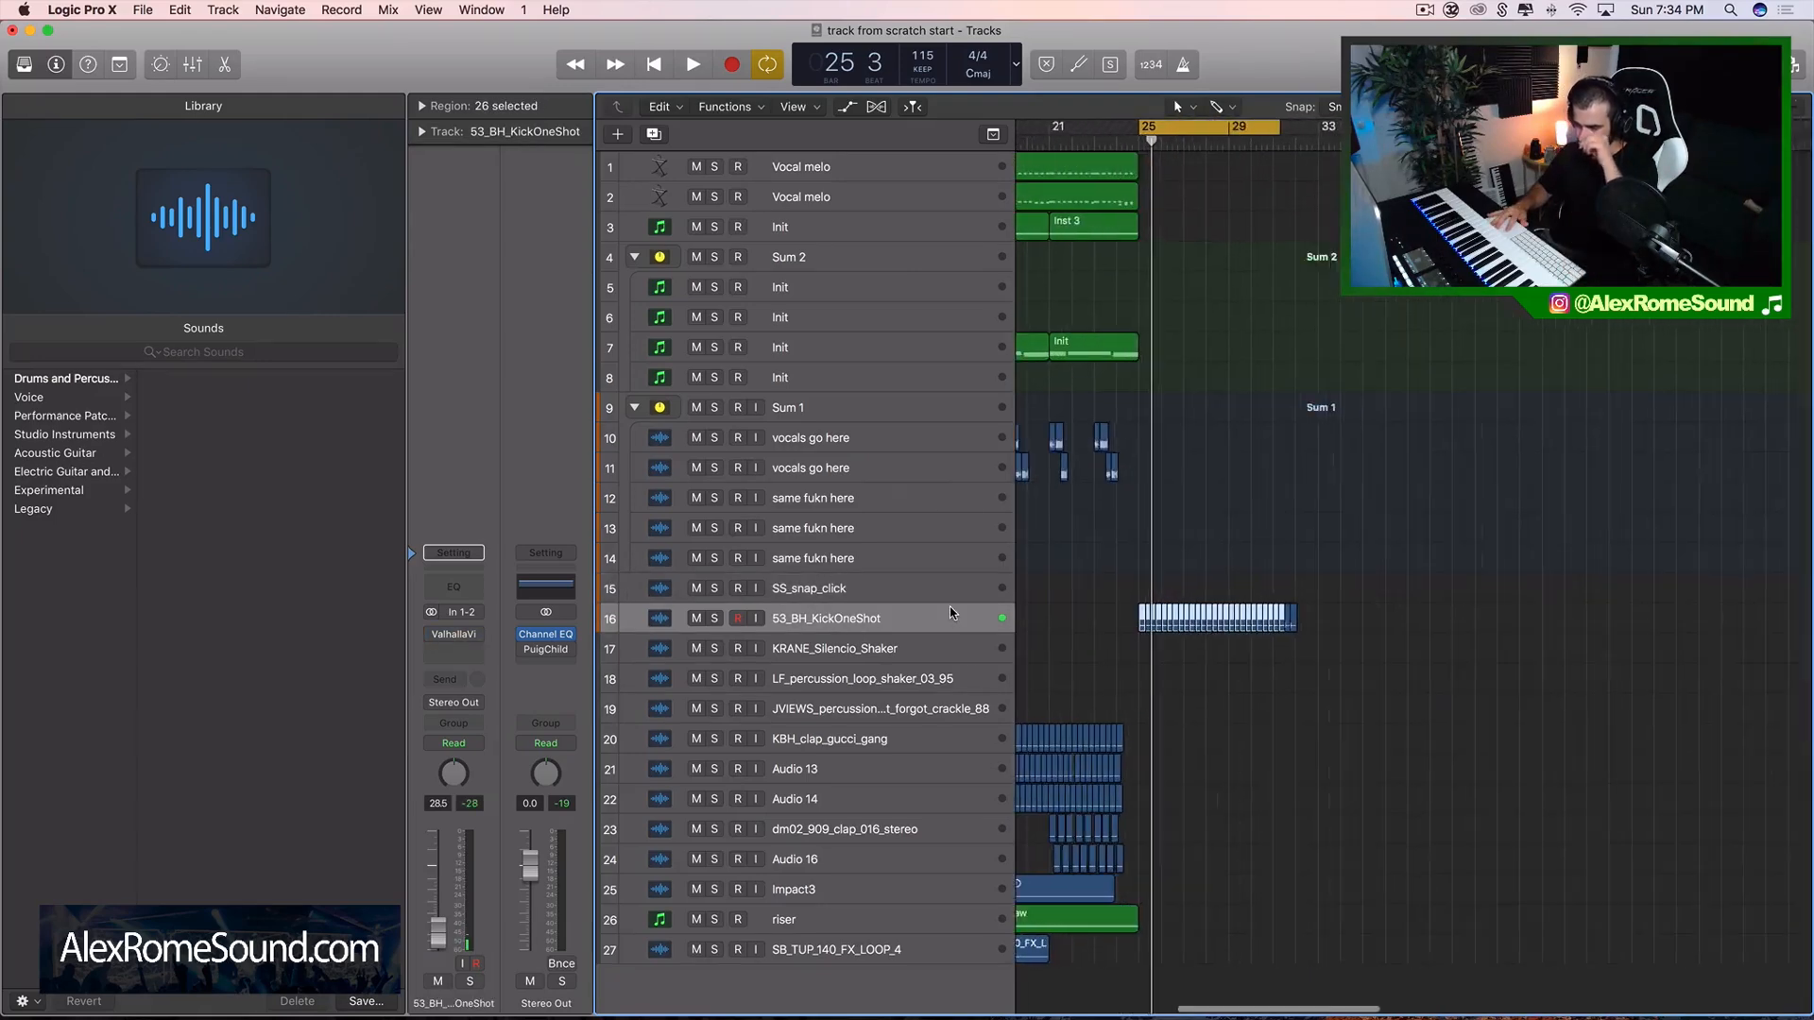
click(656, 135)
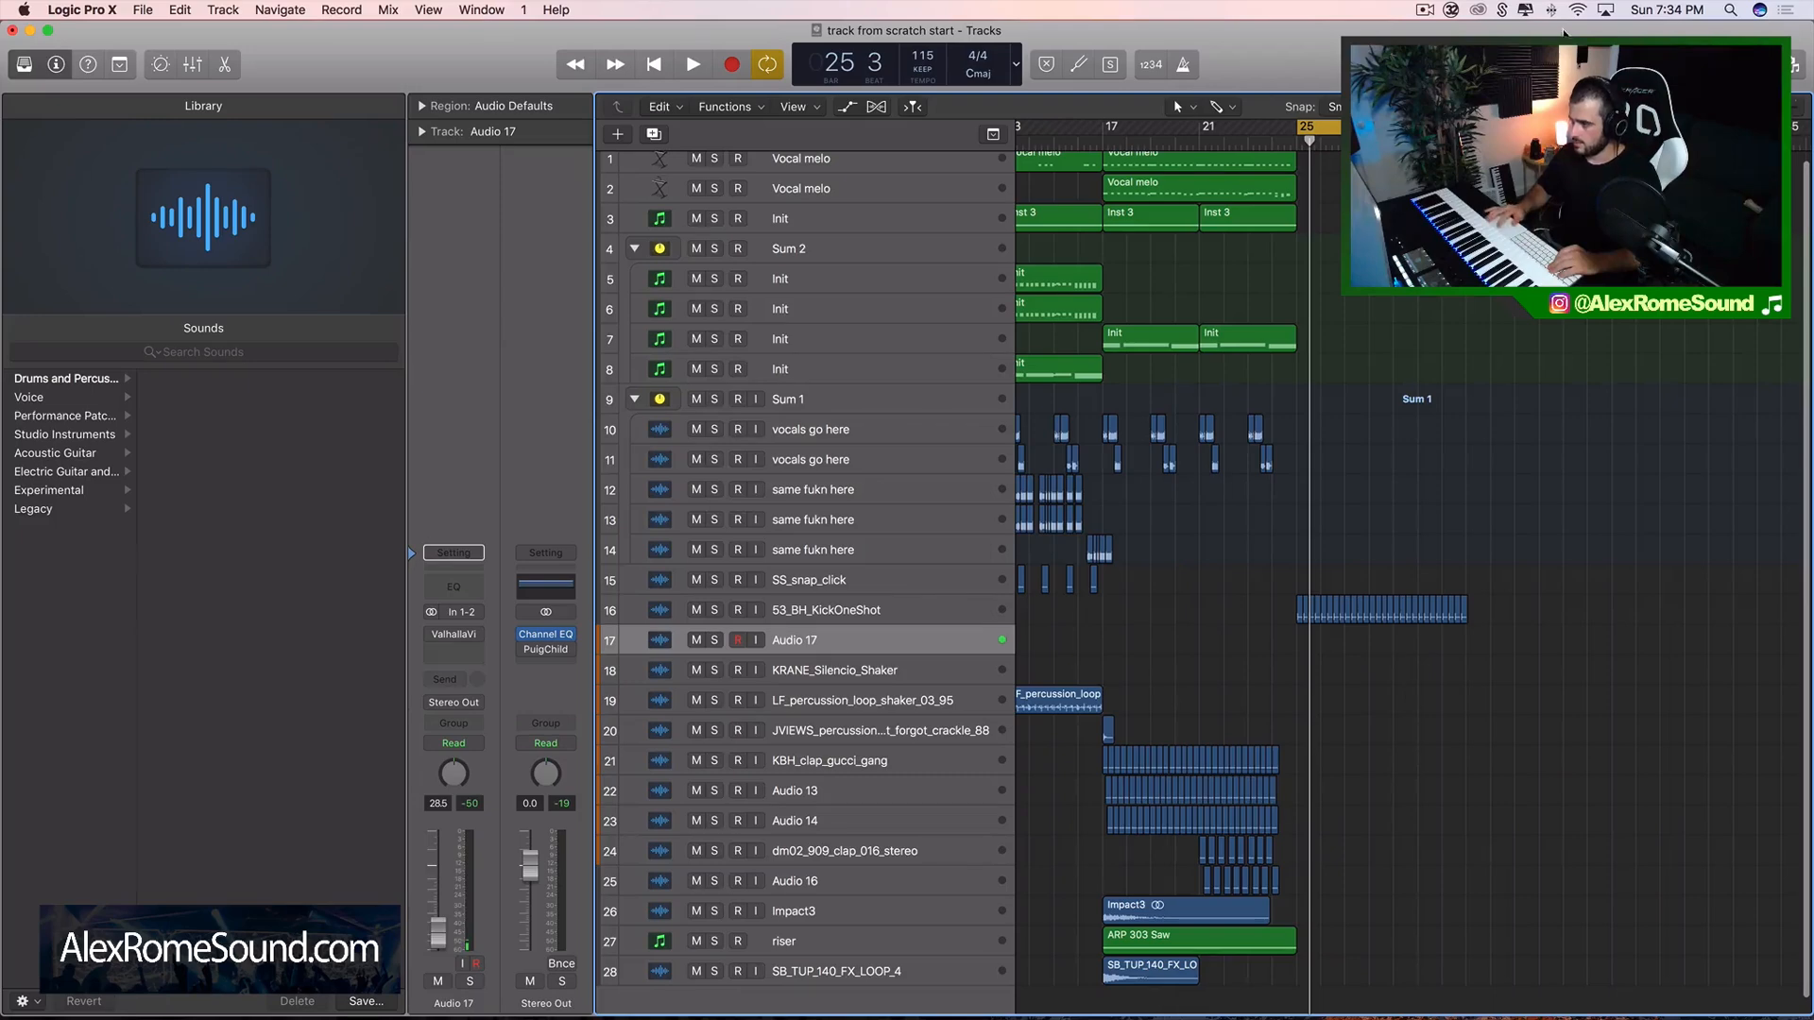
- Switch to Splice, move its window off the timeline and search all sounds for "clap"
key(super+Tab)
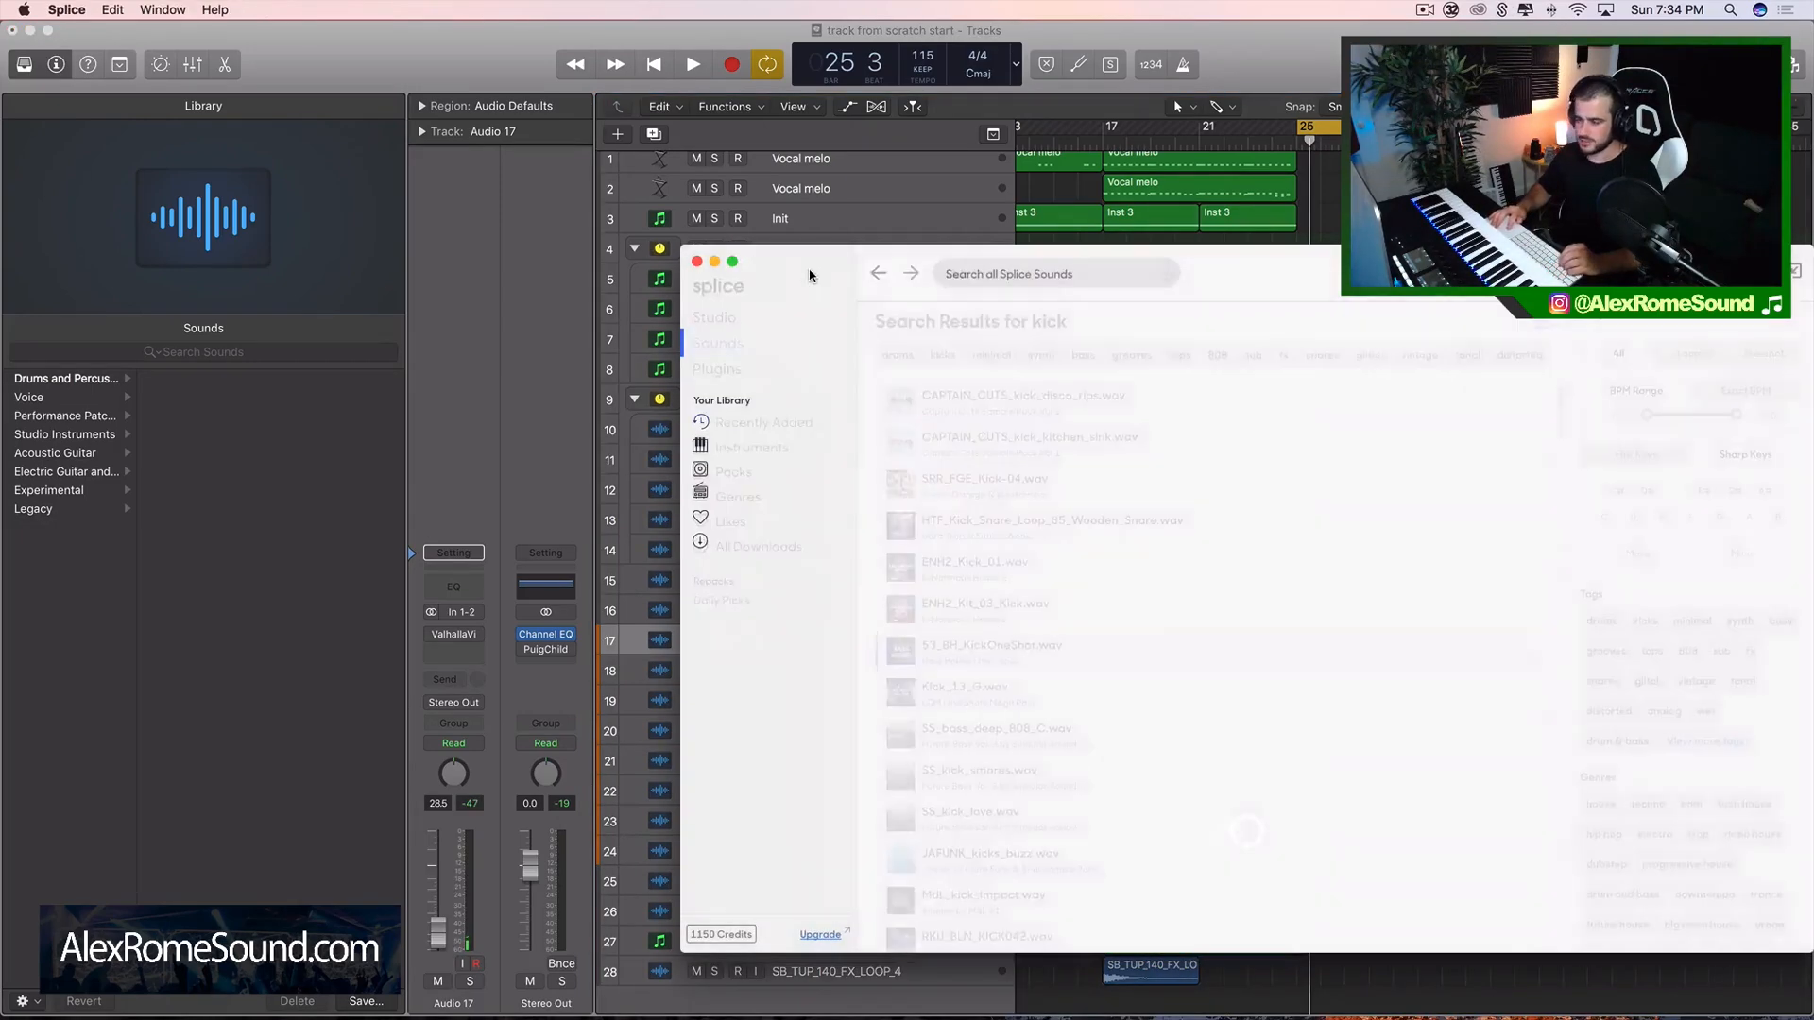
drag(809, 275, 1352, 800)
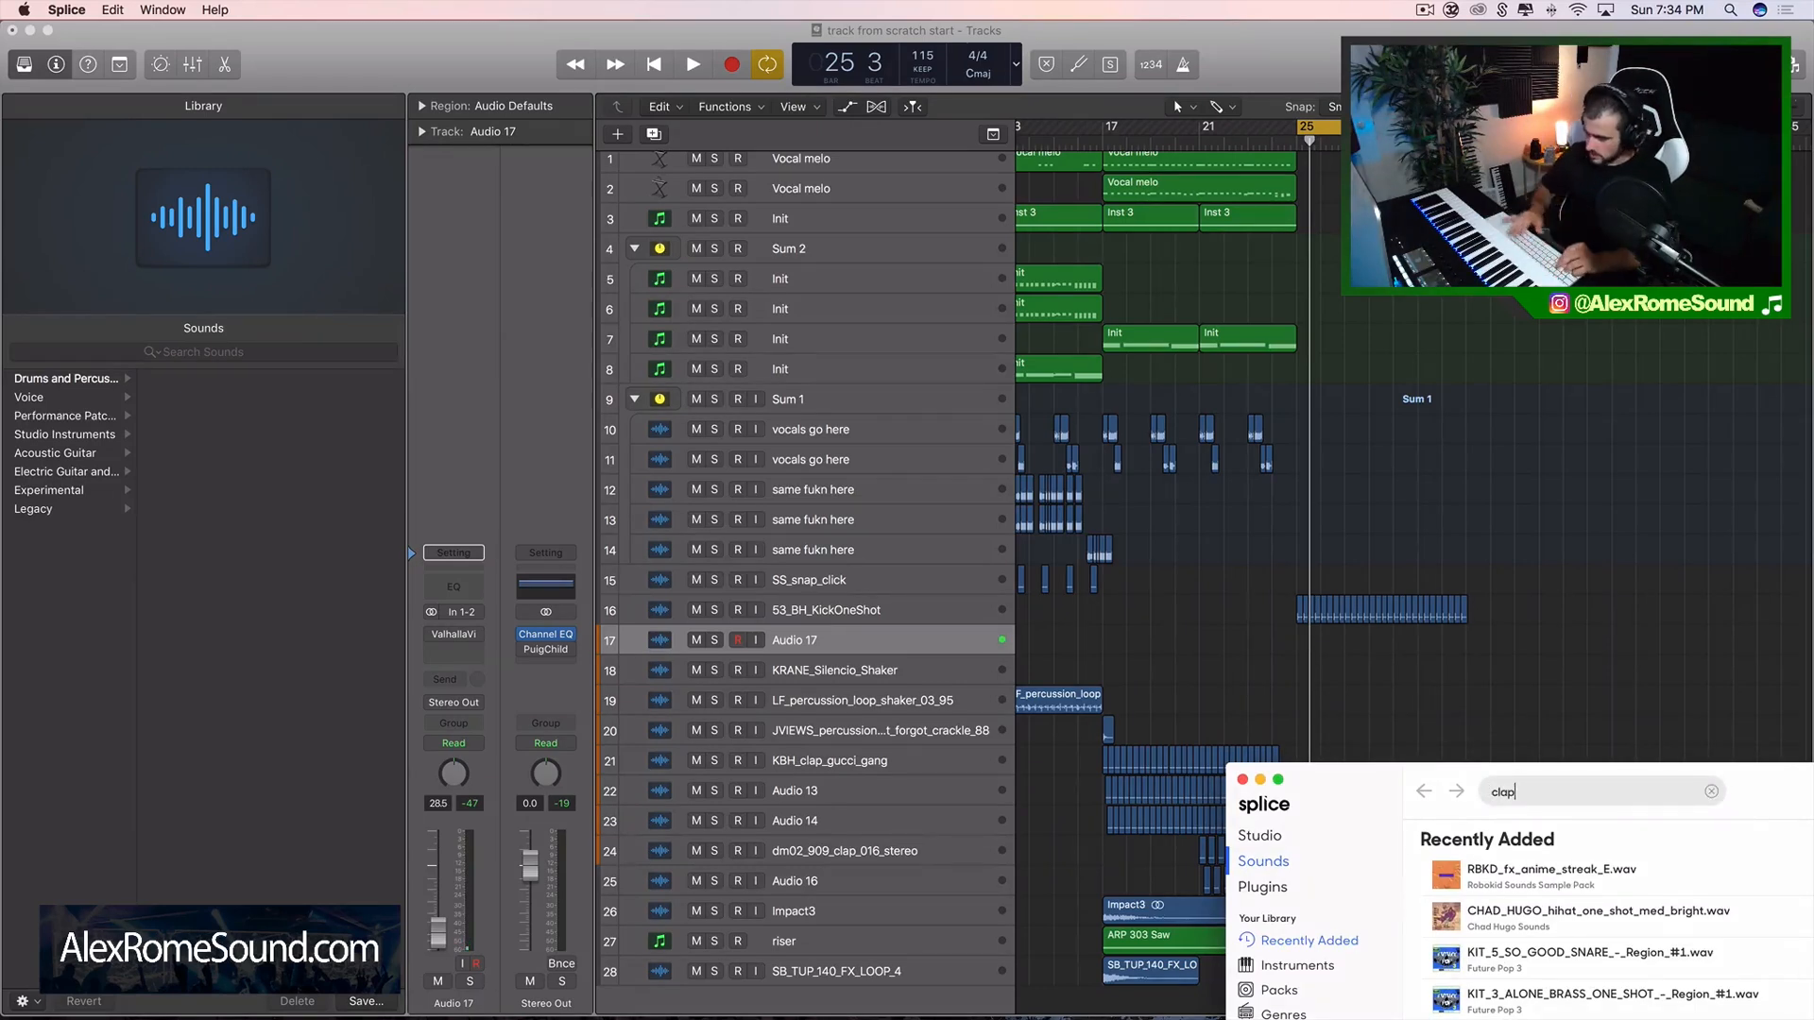
key(Return)
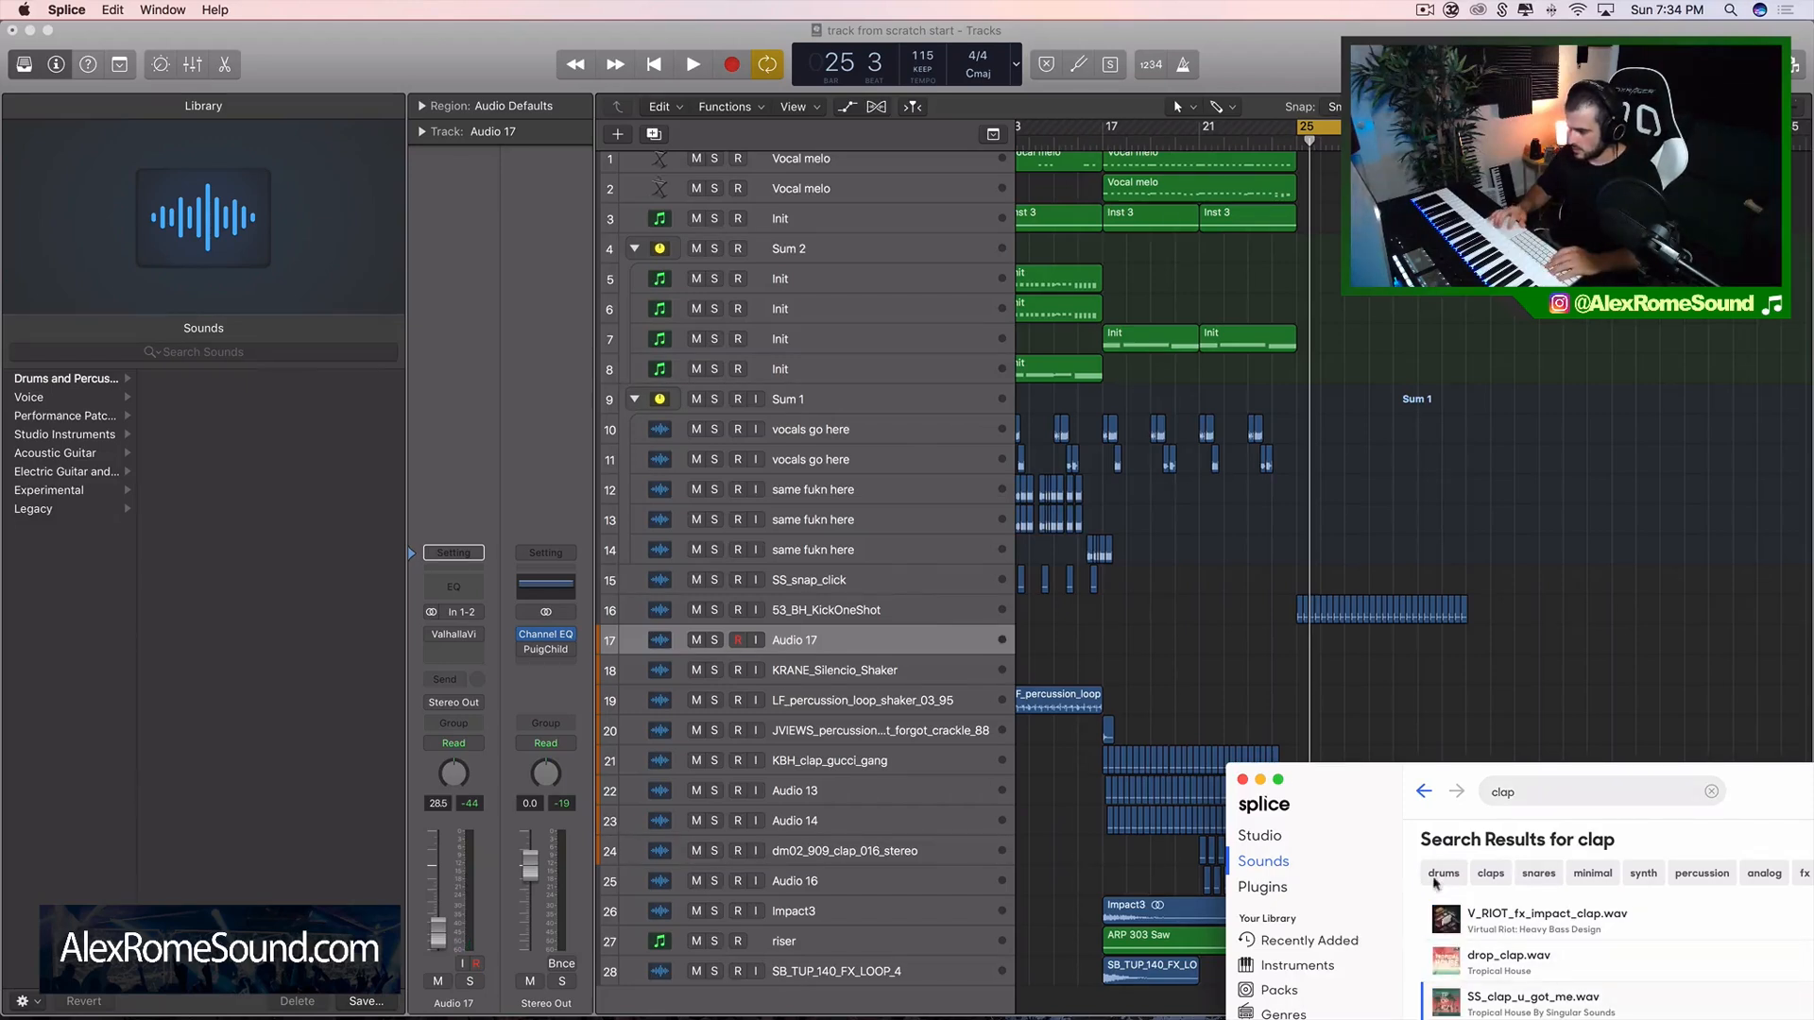
- Audition Clap.wav and place it on the new audio track at beat 2 of bar 25
drag(1392, 814, 1576, 620)
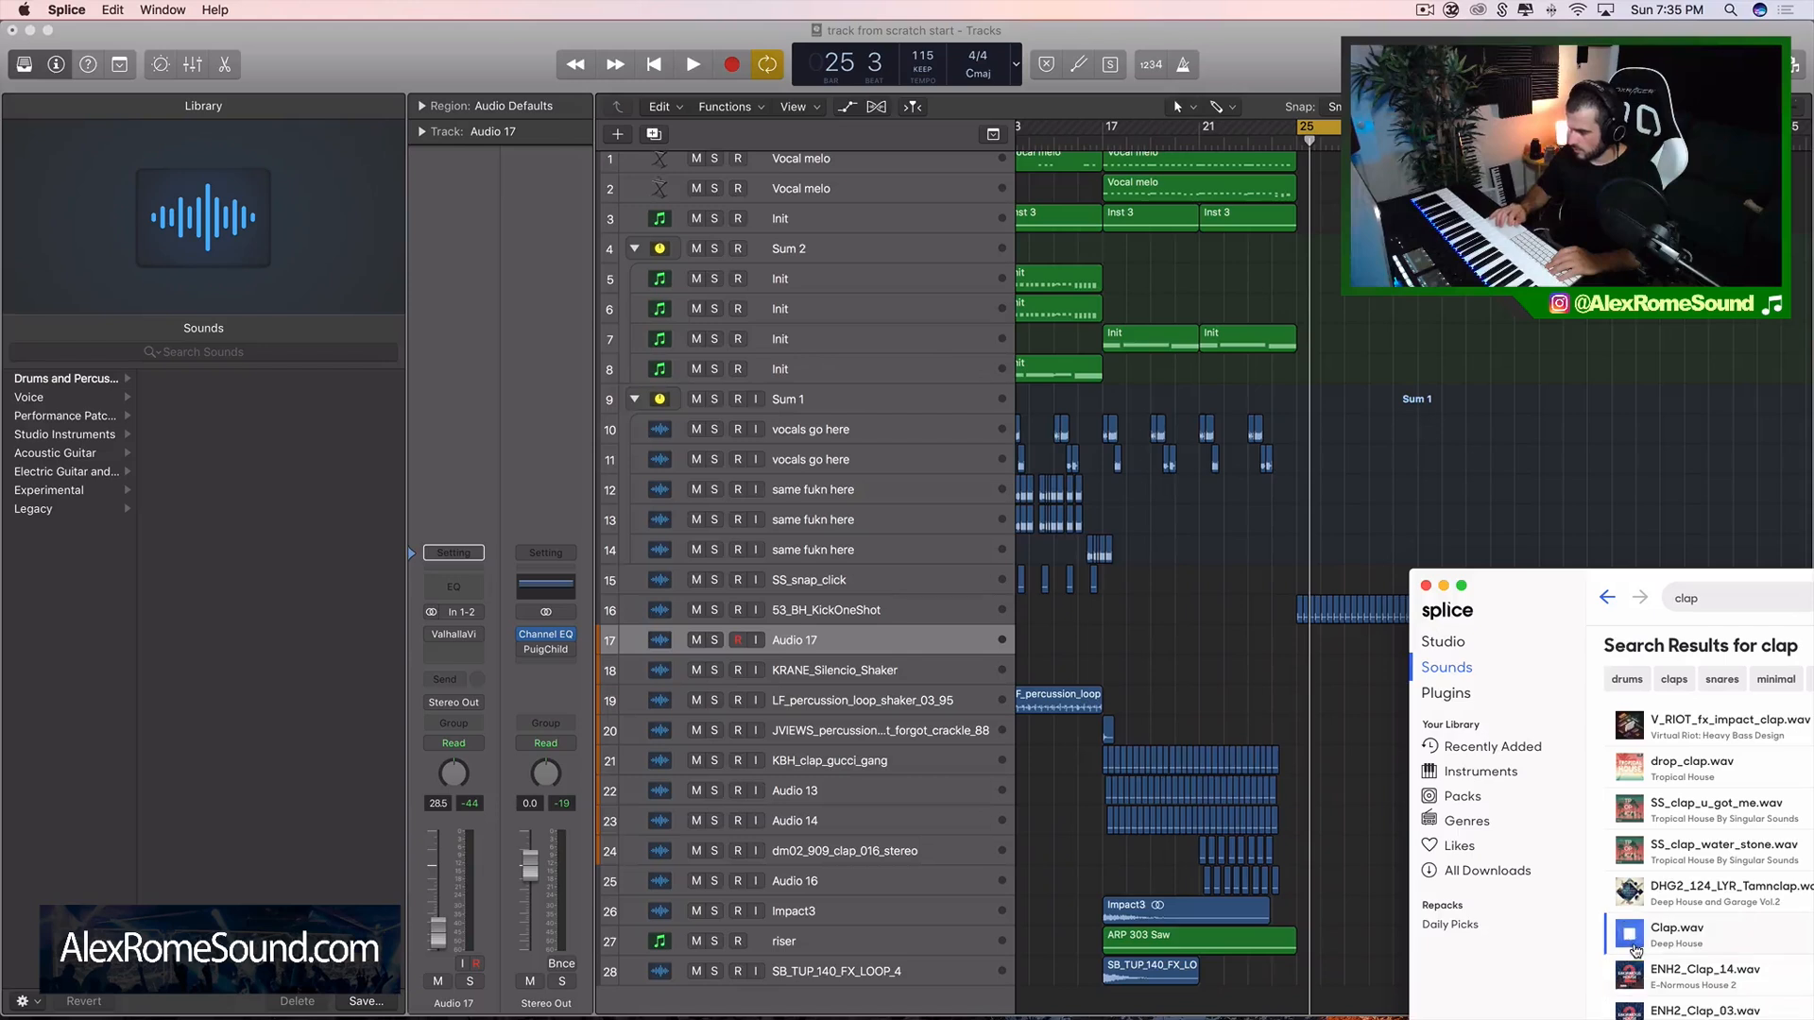
drag(1687, 940, 1275, 646)
key(super+Right)
- Repeat the clap on beats 2 and 4 of each bar until eight clap regions run through bar 28
key(super+r)
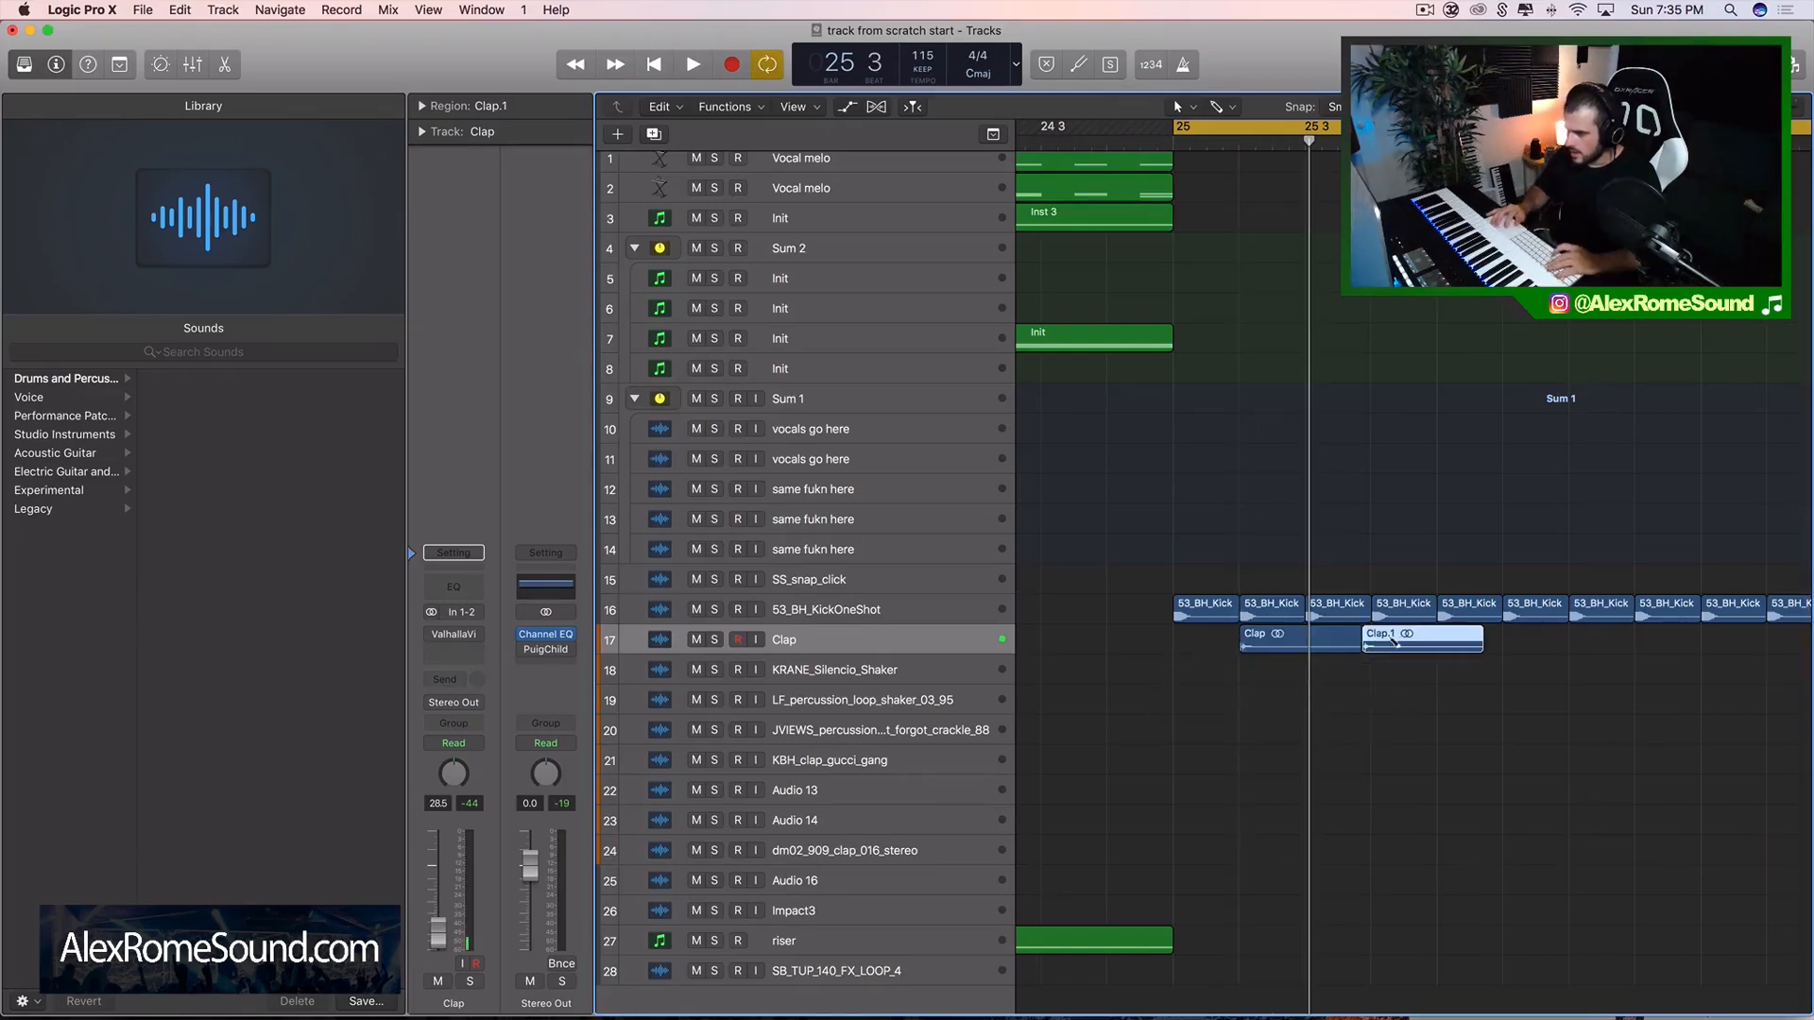
drag(1417, 643, 1343, 652)
key(super+r)
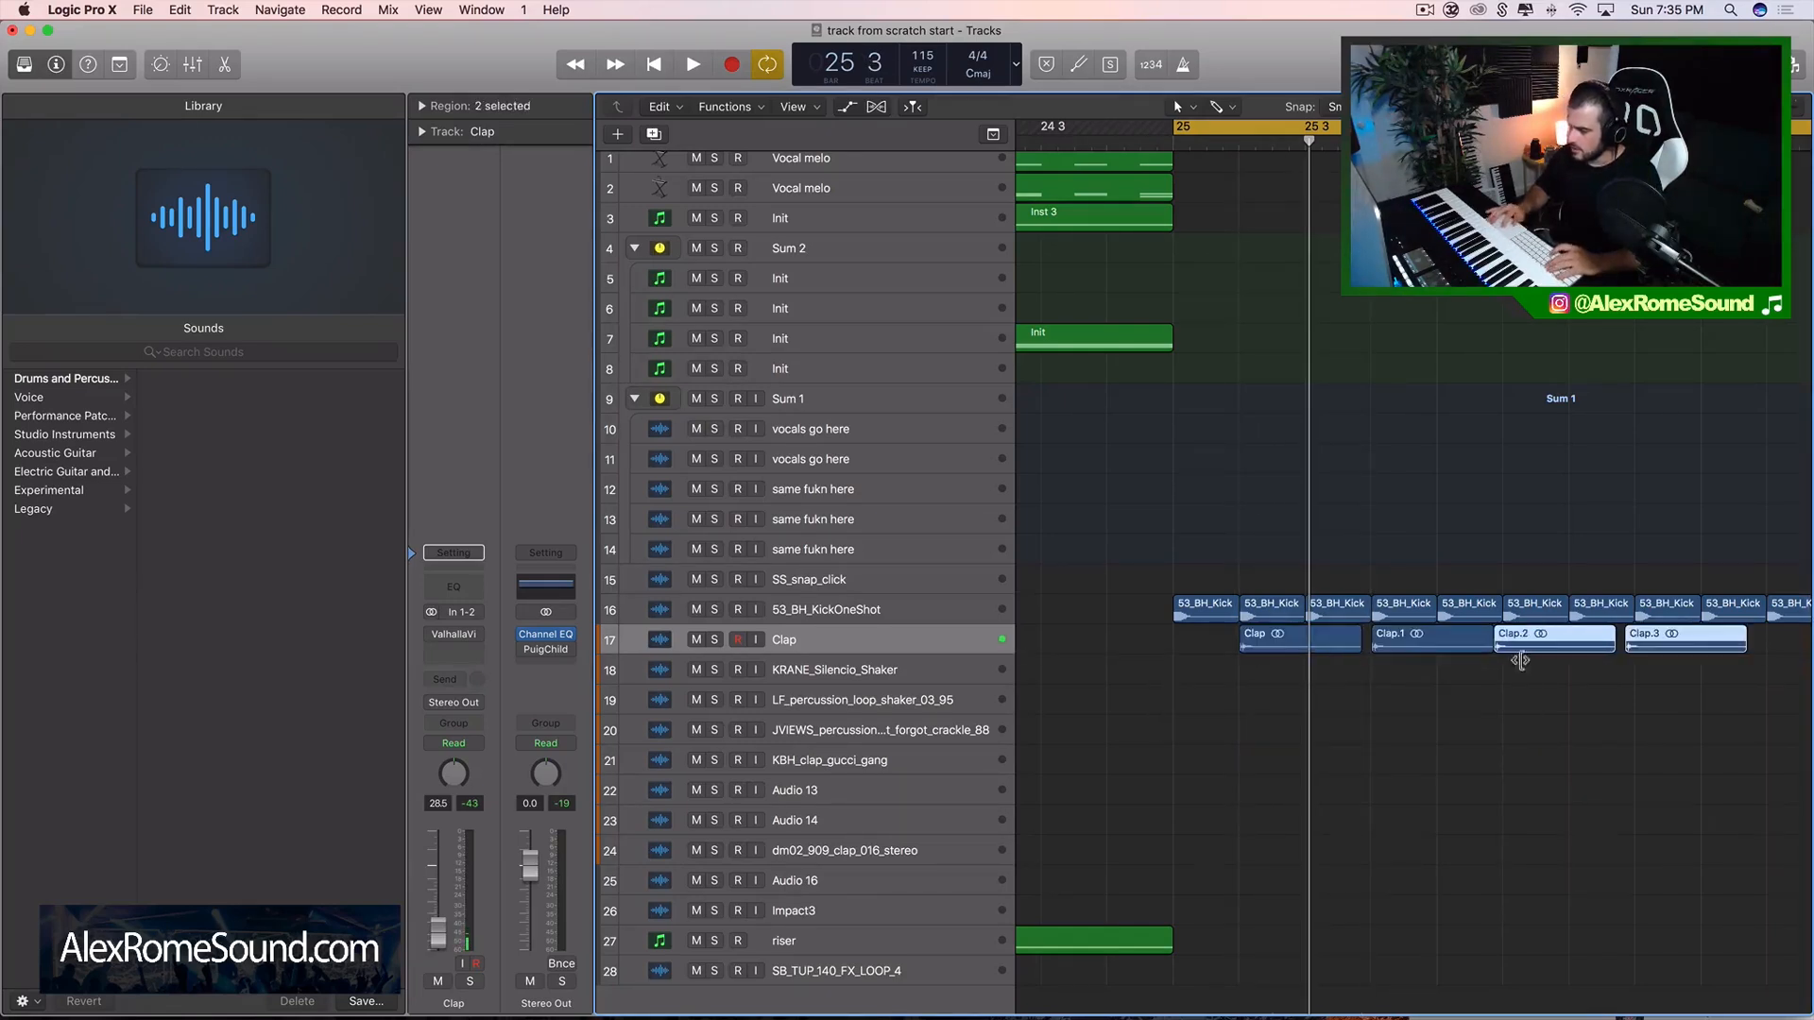
drag(1550, 653, 1250, 646)
key(super+Left)
key(super+r)
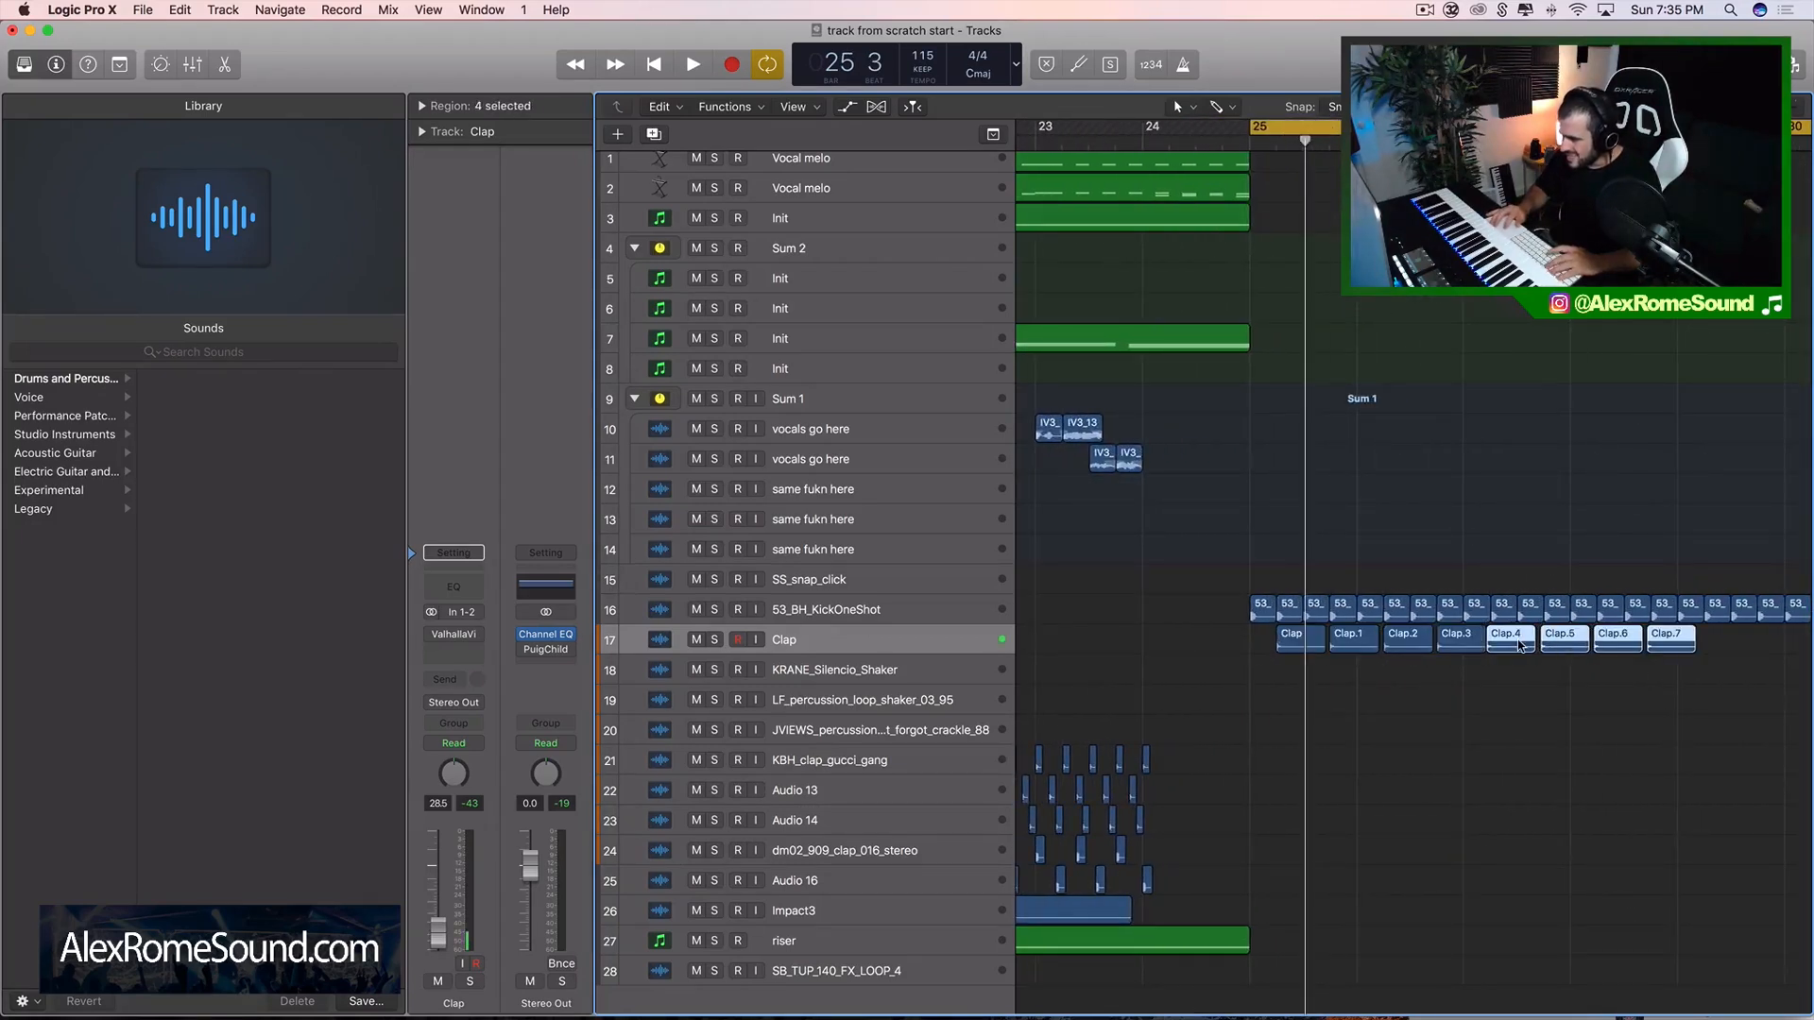
drag(1520, 647, 1523, 646)
key(super+Right)
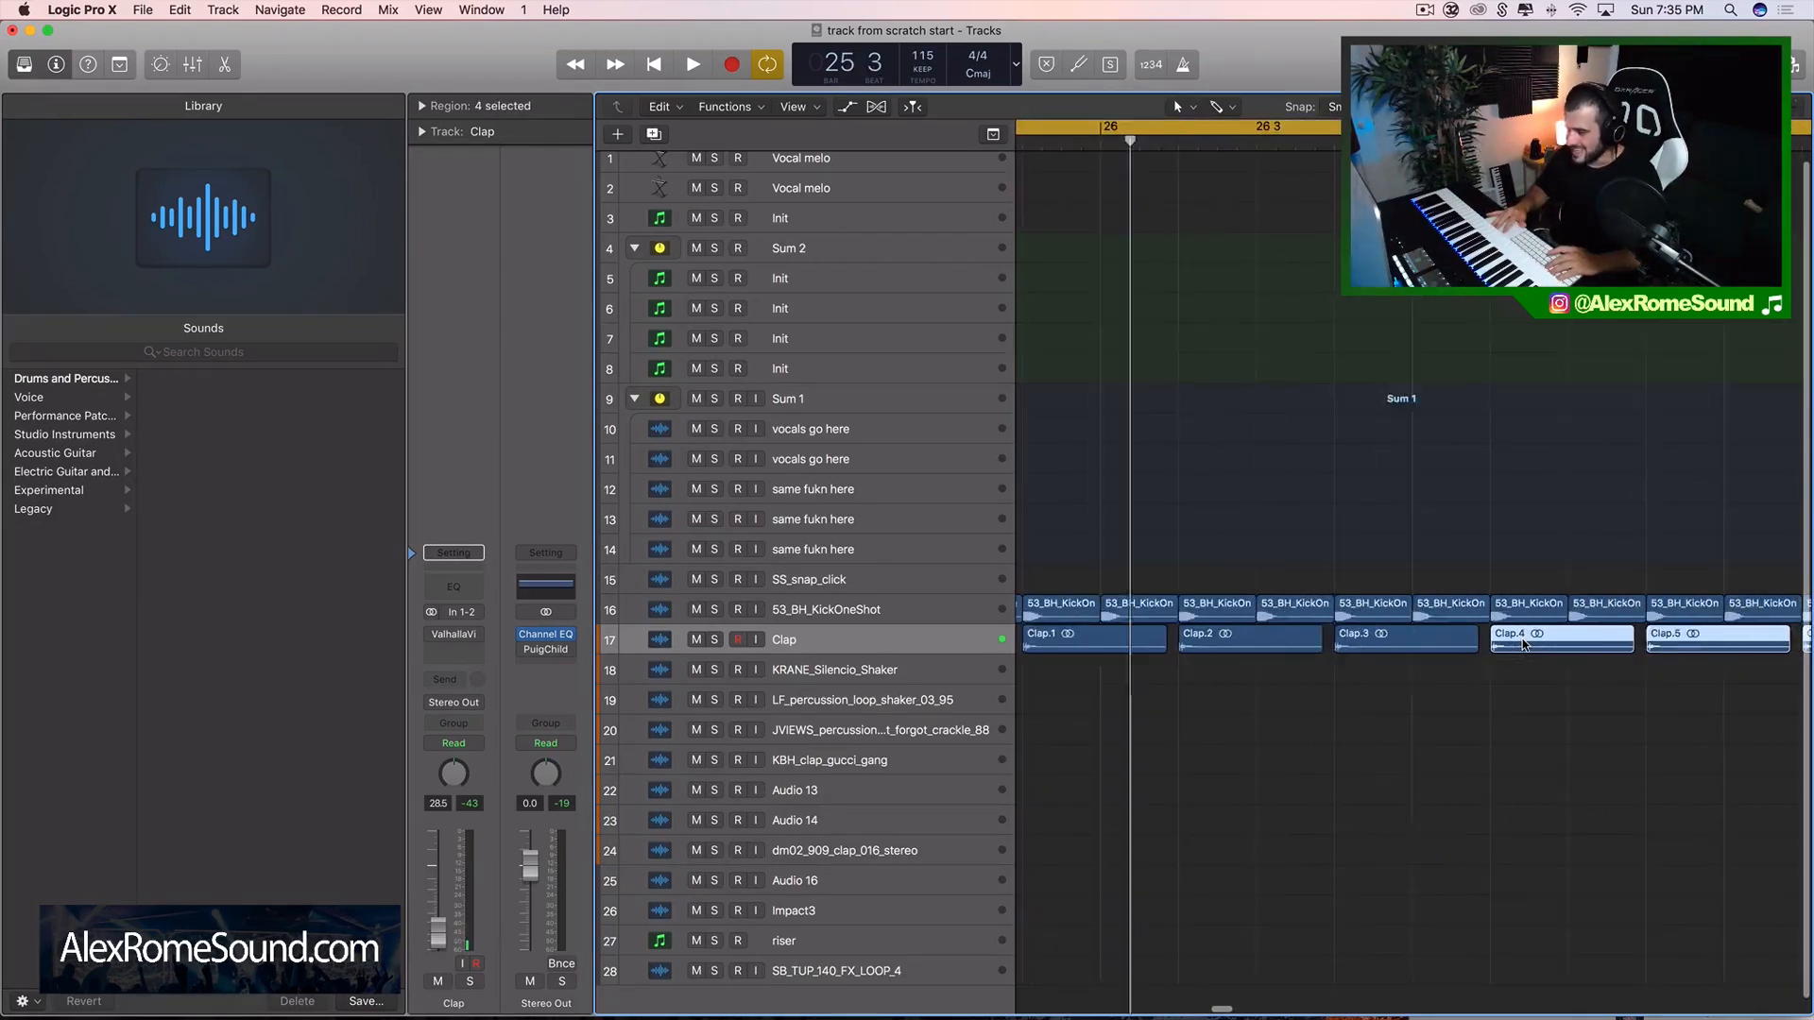
- Repeat the clap group through bar 32 and the last eight kick regions through bar 33
key(super+Left)
key(super+Left)
key(super+Left)
key(super+Left)
drag(1646, 636, 1440, 605)
key(super+r)
scroll(1323, 652, right, 5)
key(super+Right)
key(super+Right)
key(super+Right)
key(super+Right)
key(super+Left)
key(super+Left)
key(super+Left)
key(super+Left)
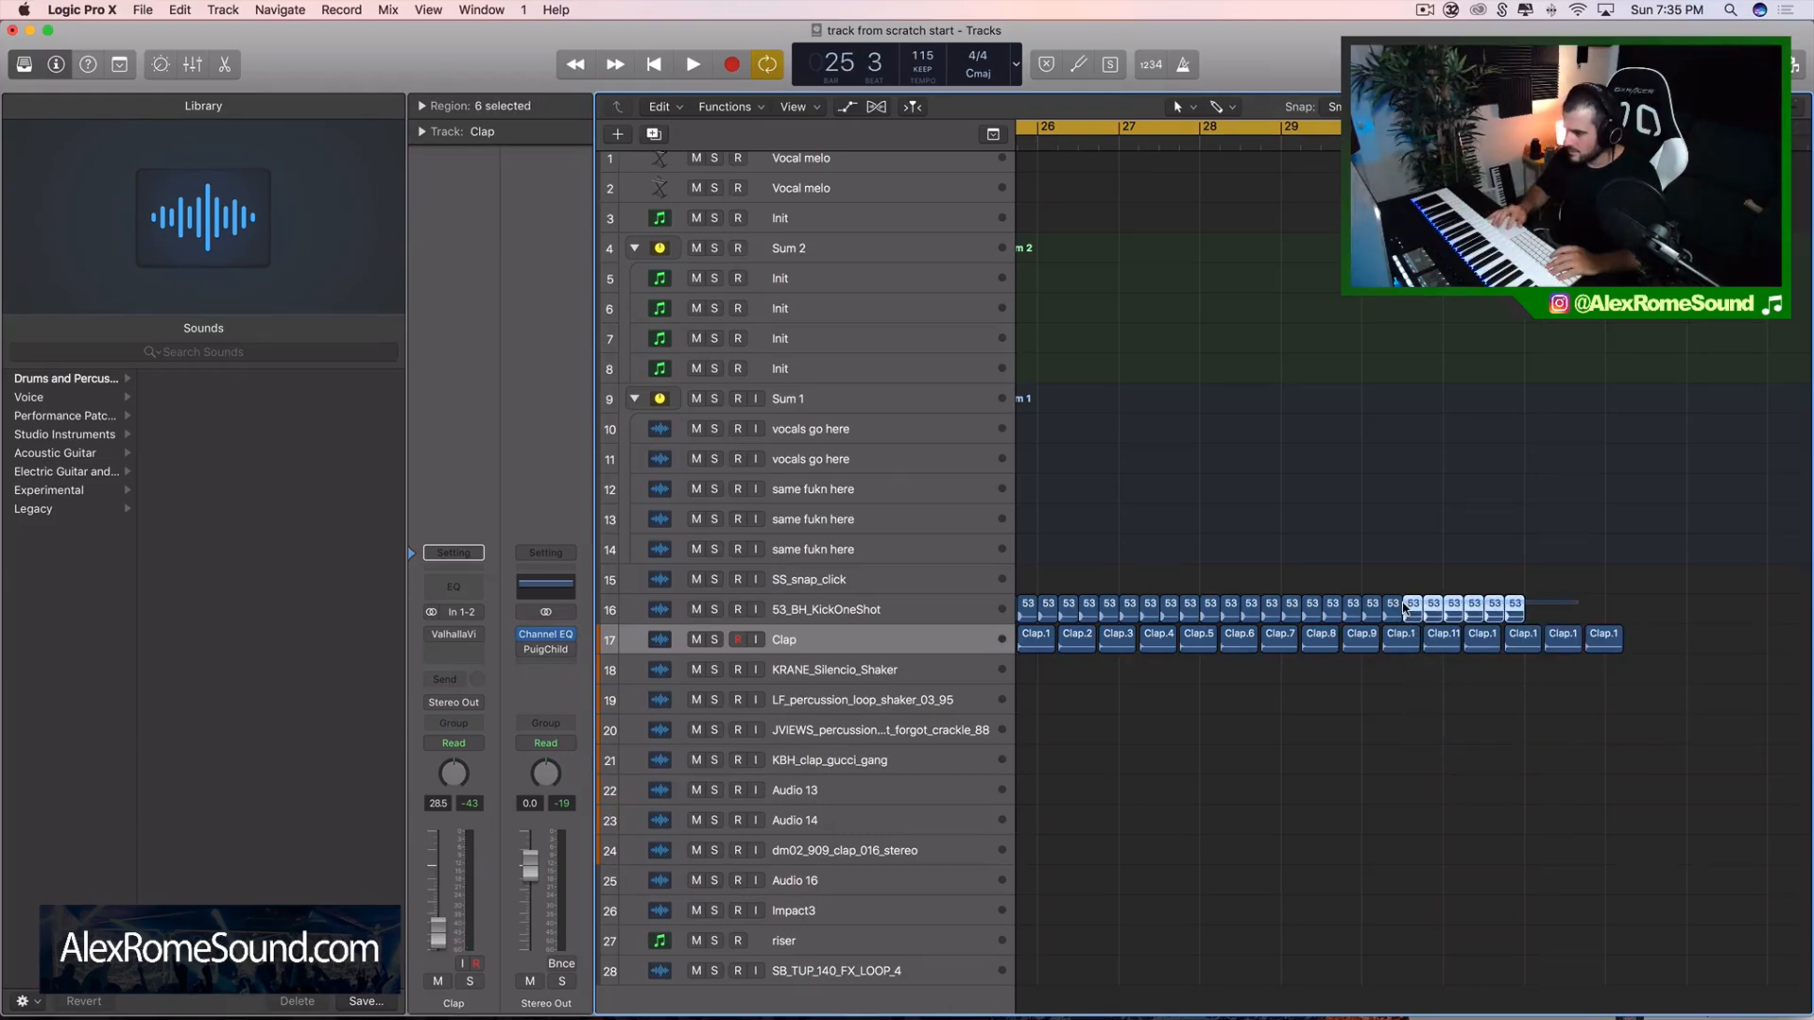
key(super+Left)
key(super+Left)
key(super+Left)
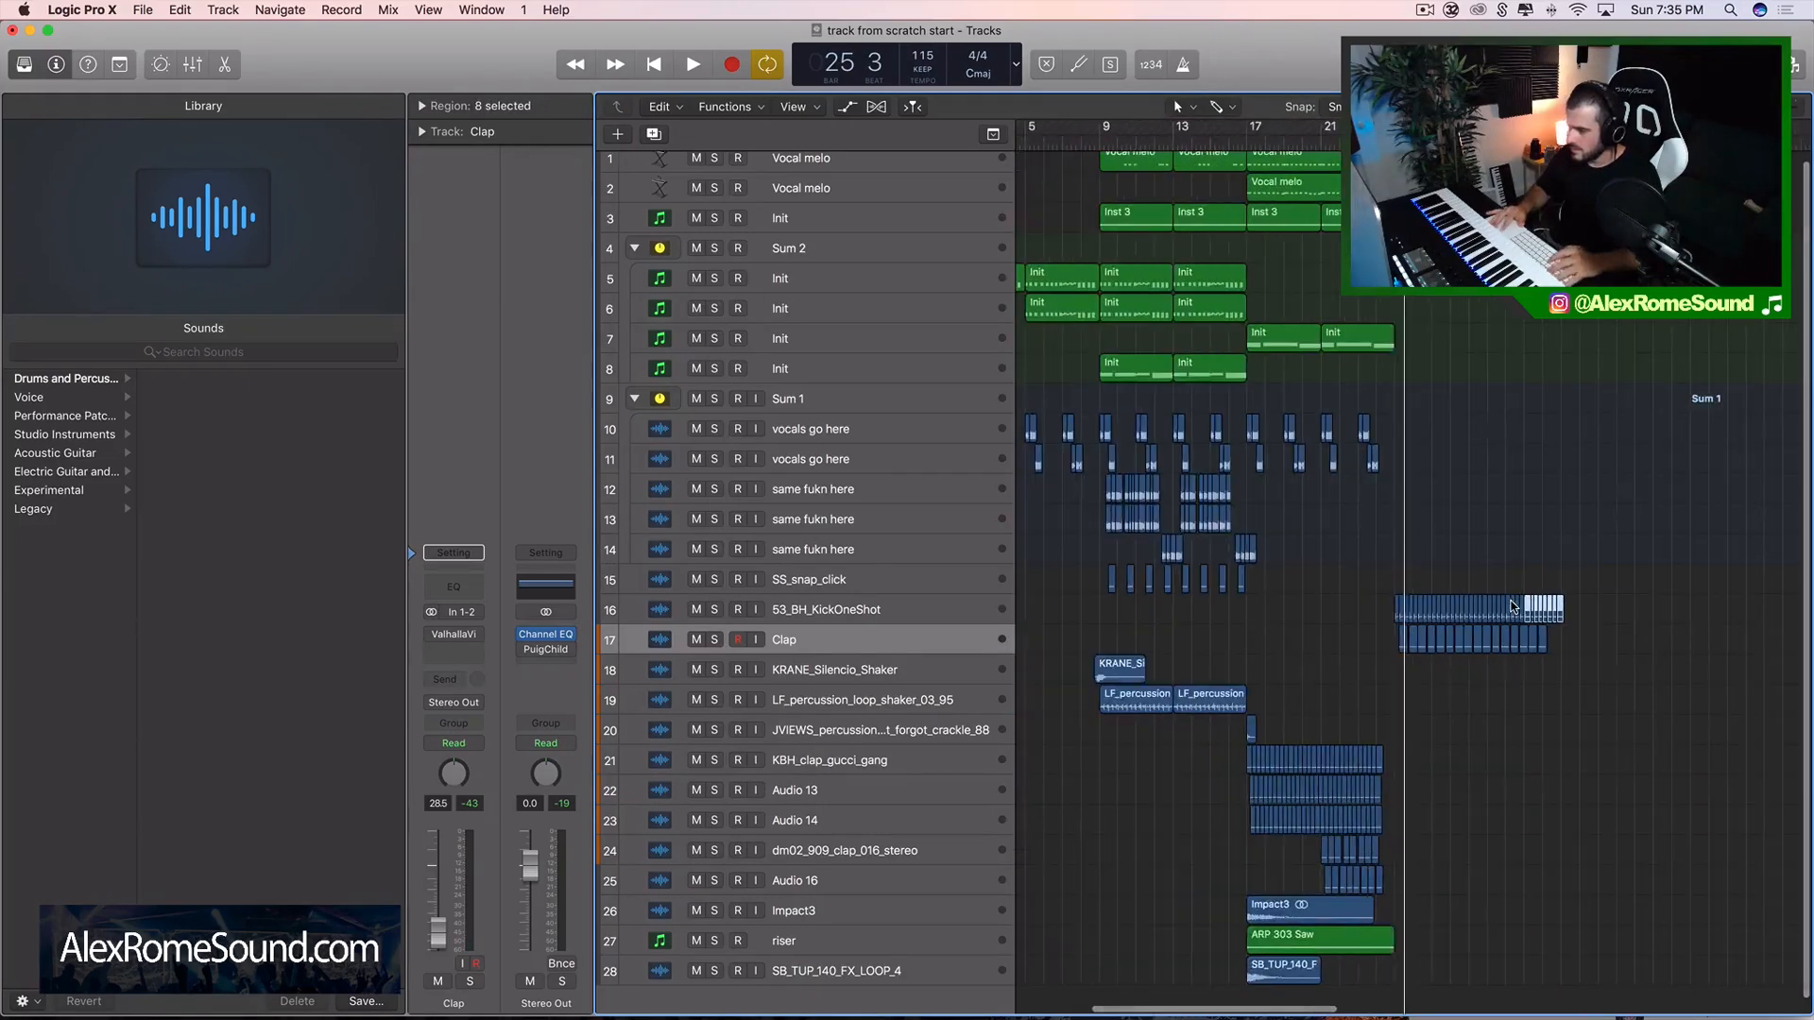
- Play the kick and clap pattern from bar 25 and set the cycle range to start at bar 9
key(space)
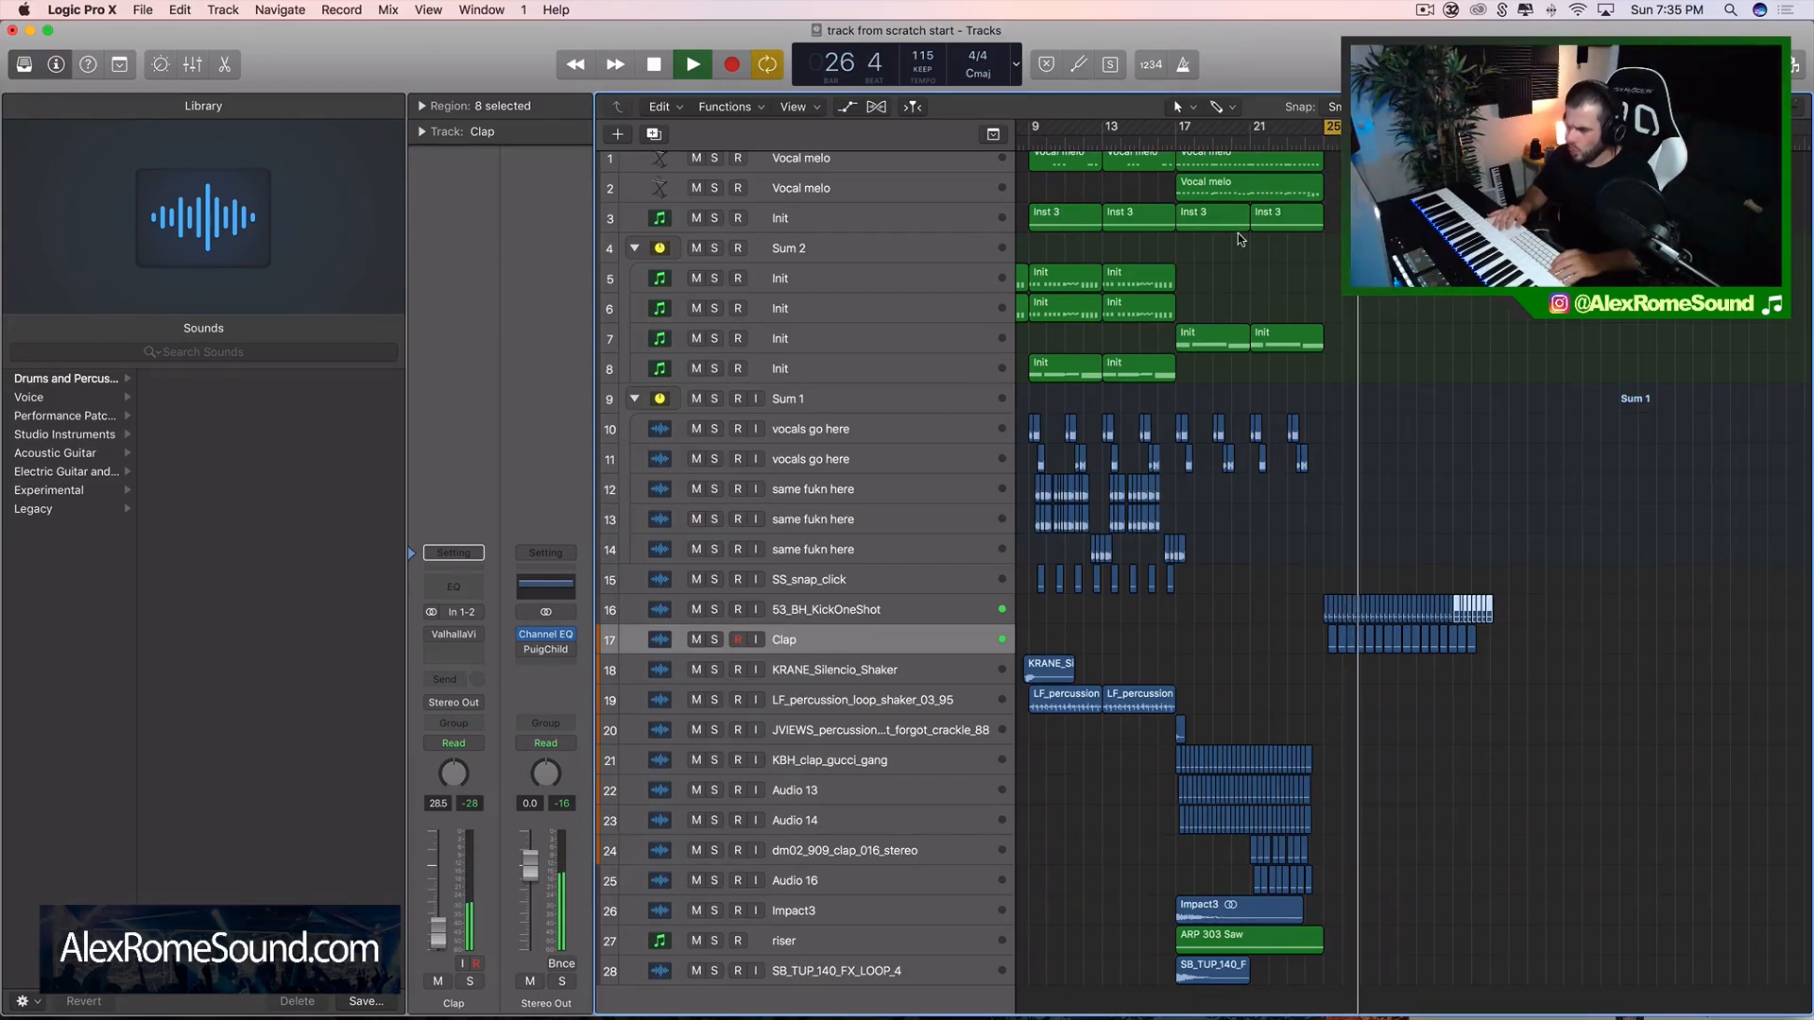
scroll(1238, 233, left, 2)
drag(1081, 129, 1372, 129)
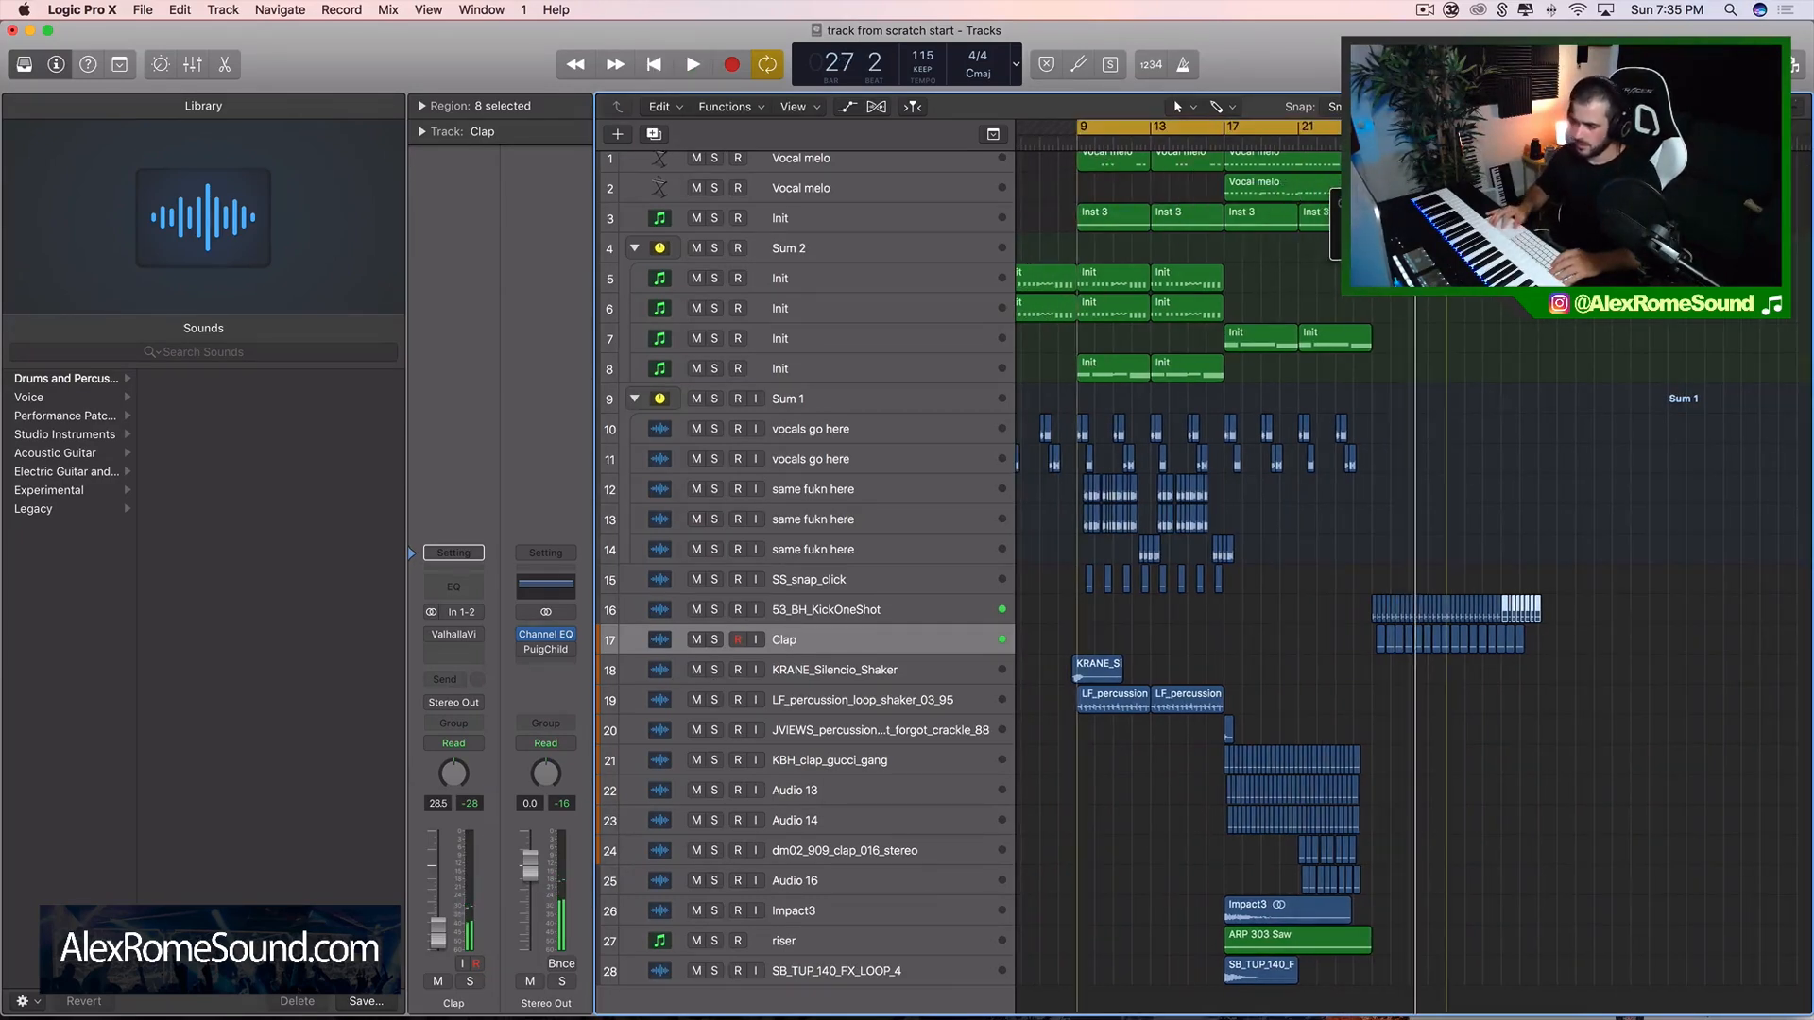
scroll(1379, 189, up, 1)
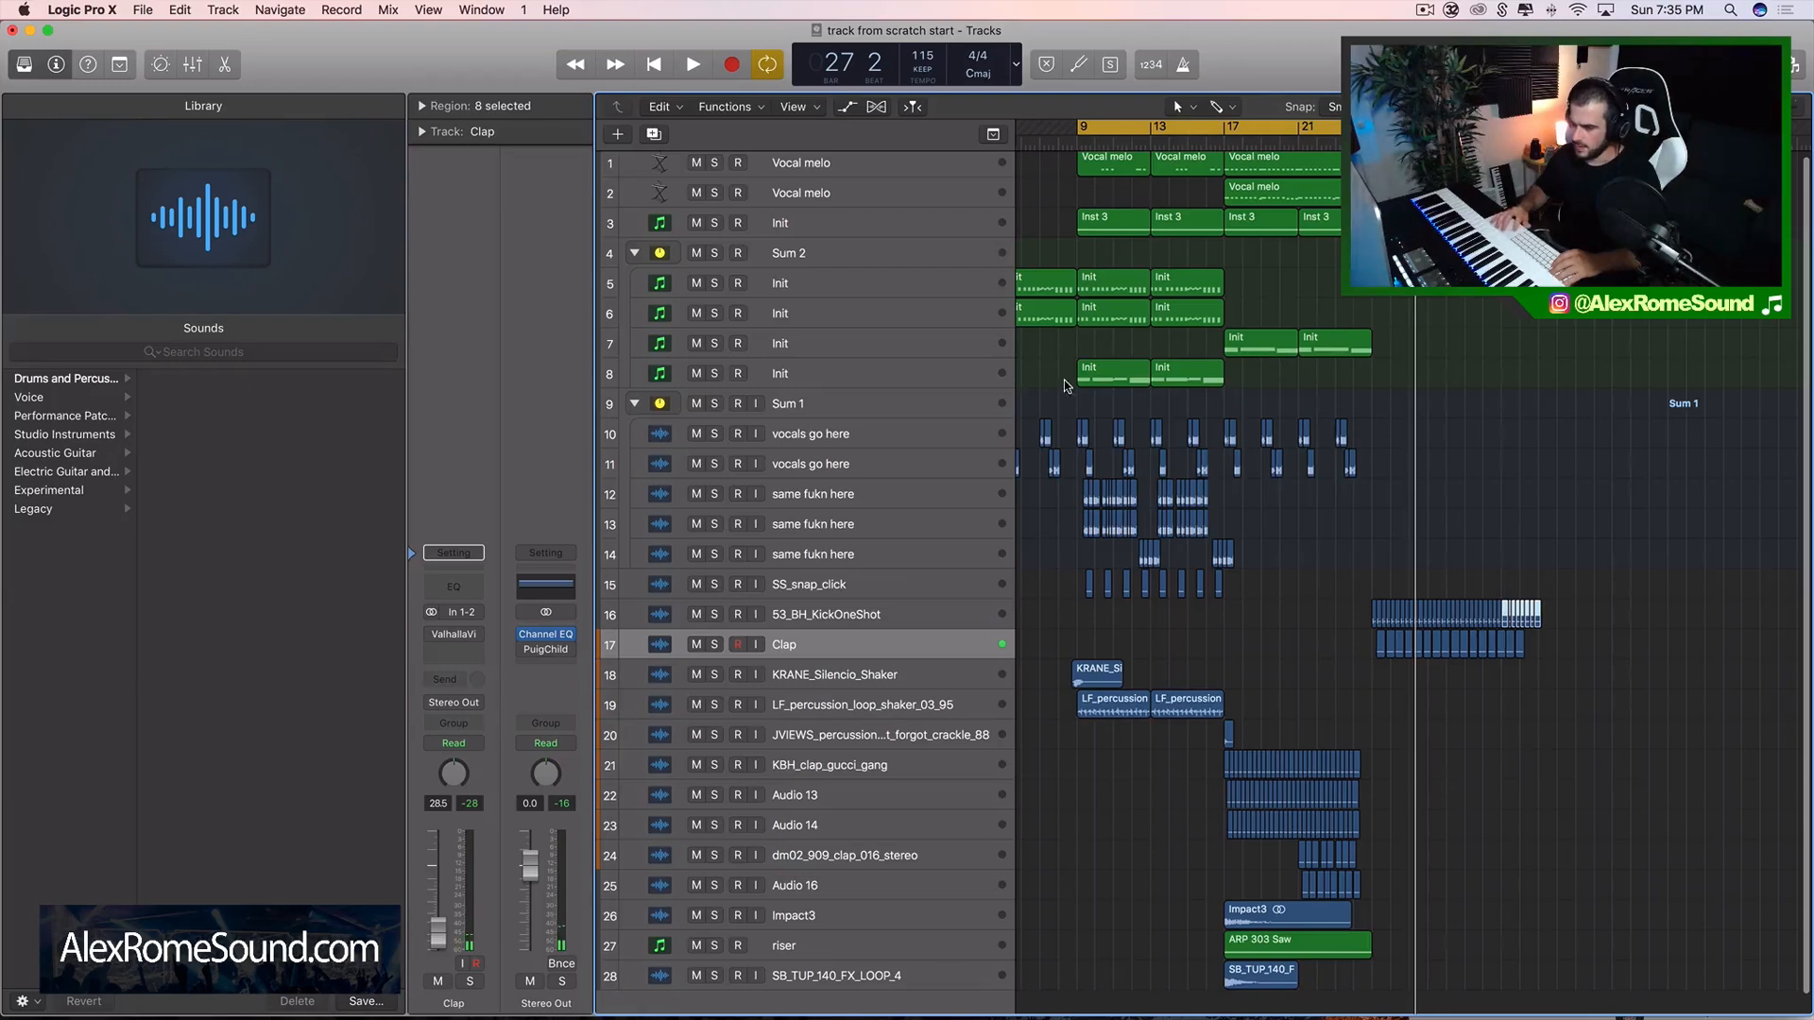
- Play from bar 9 with the Init track 8 soloed and switch its solo off again
key(space)
click(715, 373)
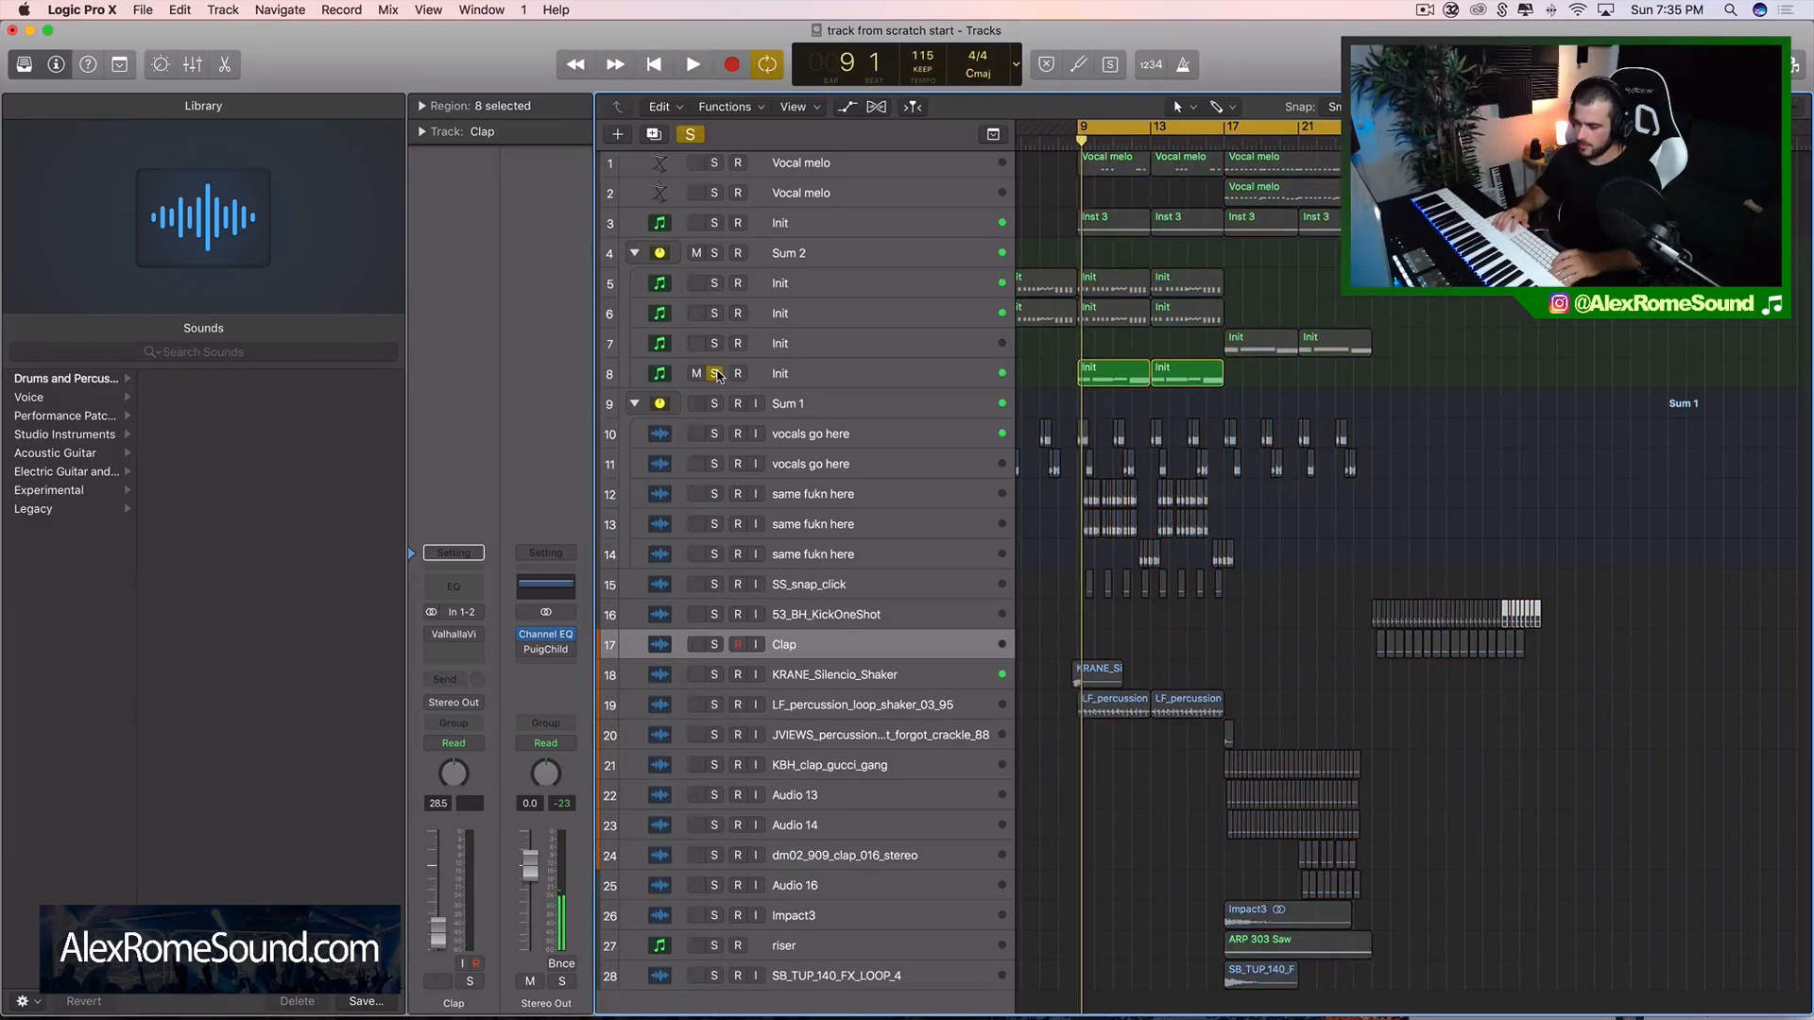
click(716, 373)
- Move the cycle range so that it starts at bar 25
scroll(1308, 378, left, 2)
scroll(1285, 387, up, 1)
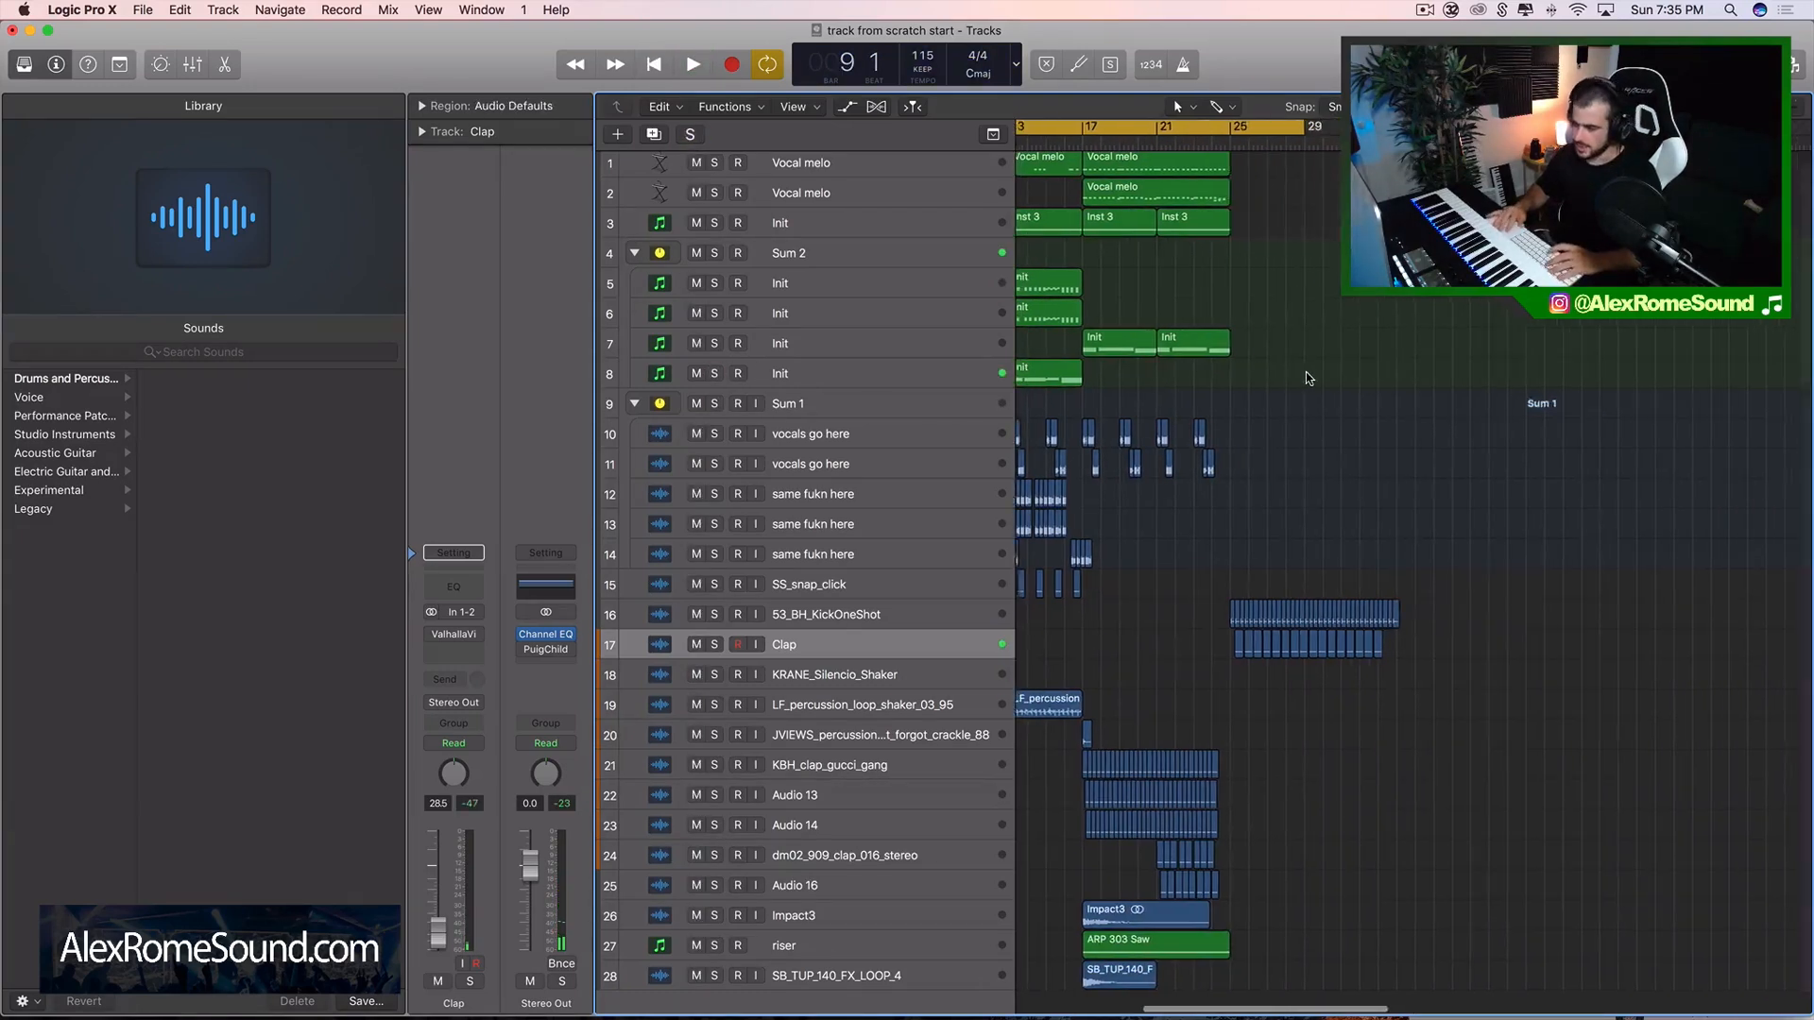
scroll(1262, 402, down, 1)
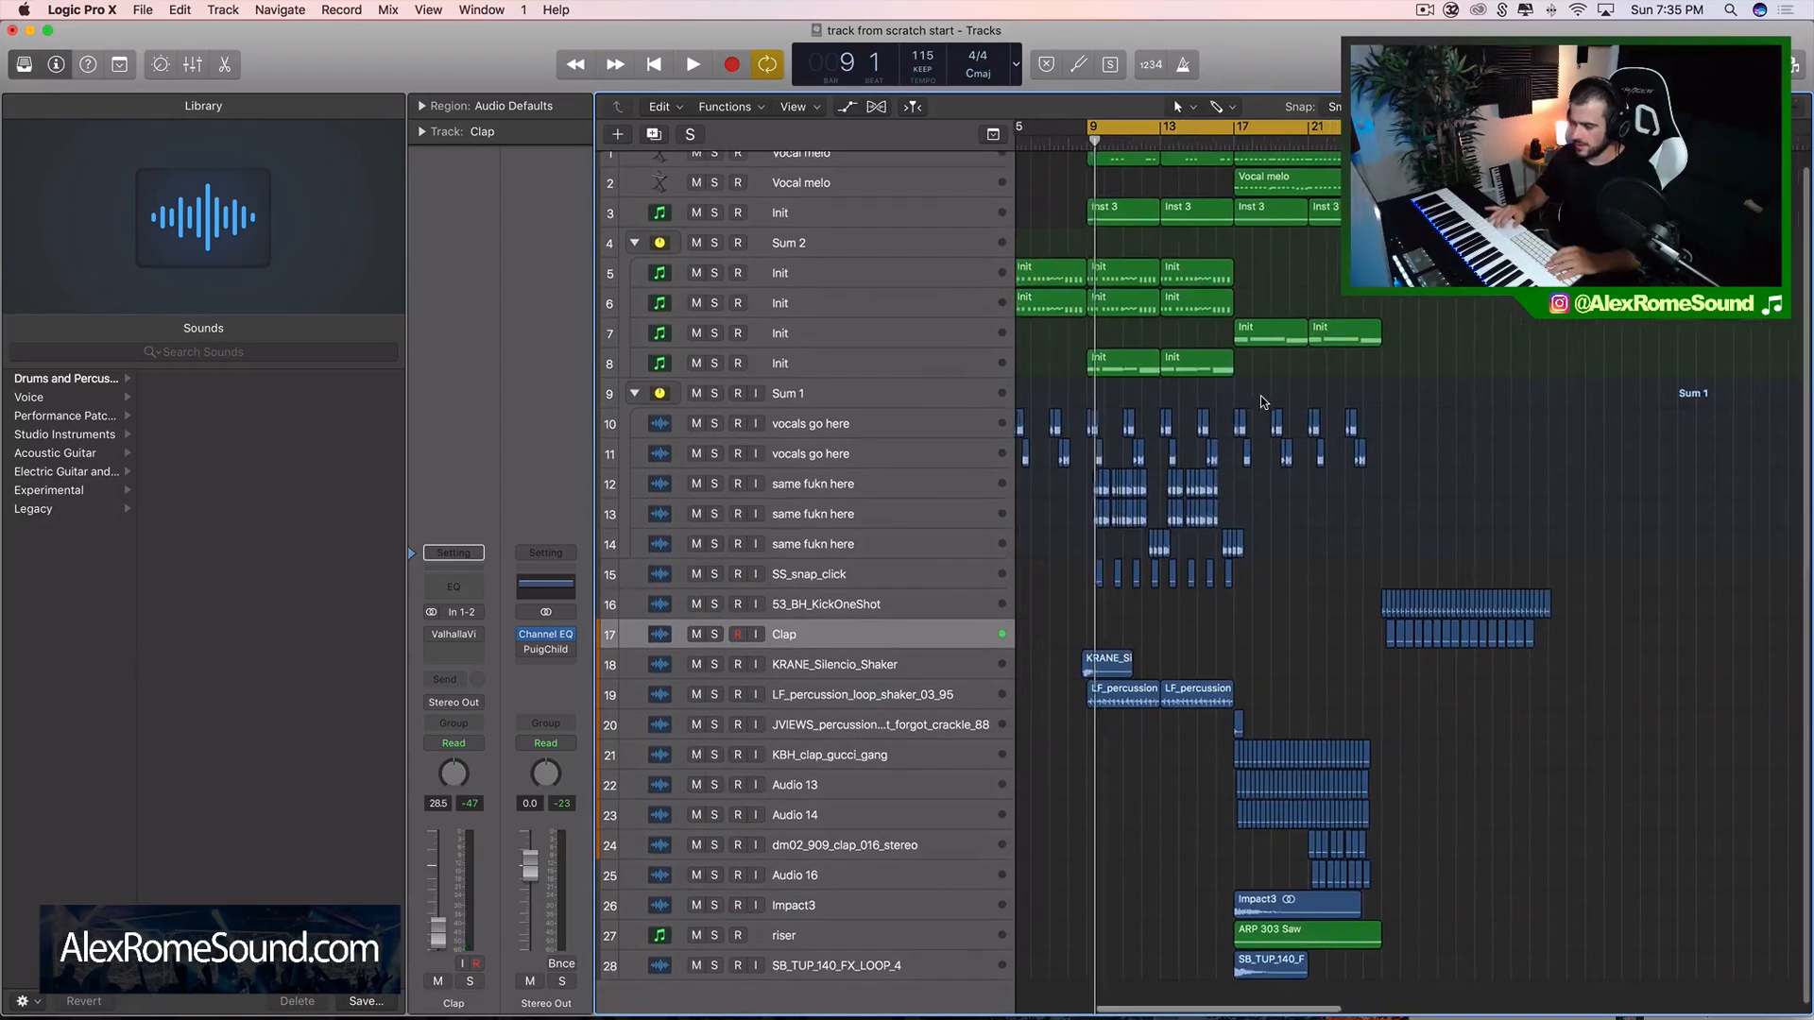
scroll(1262, 402, right, 5)
drag(1096, 137, 1417, 132)
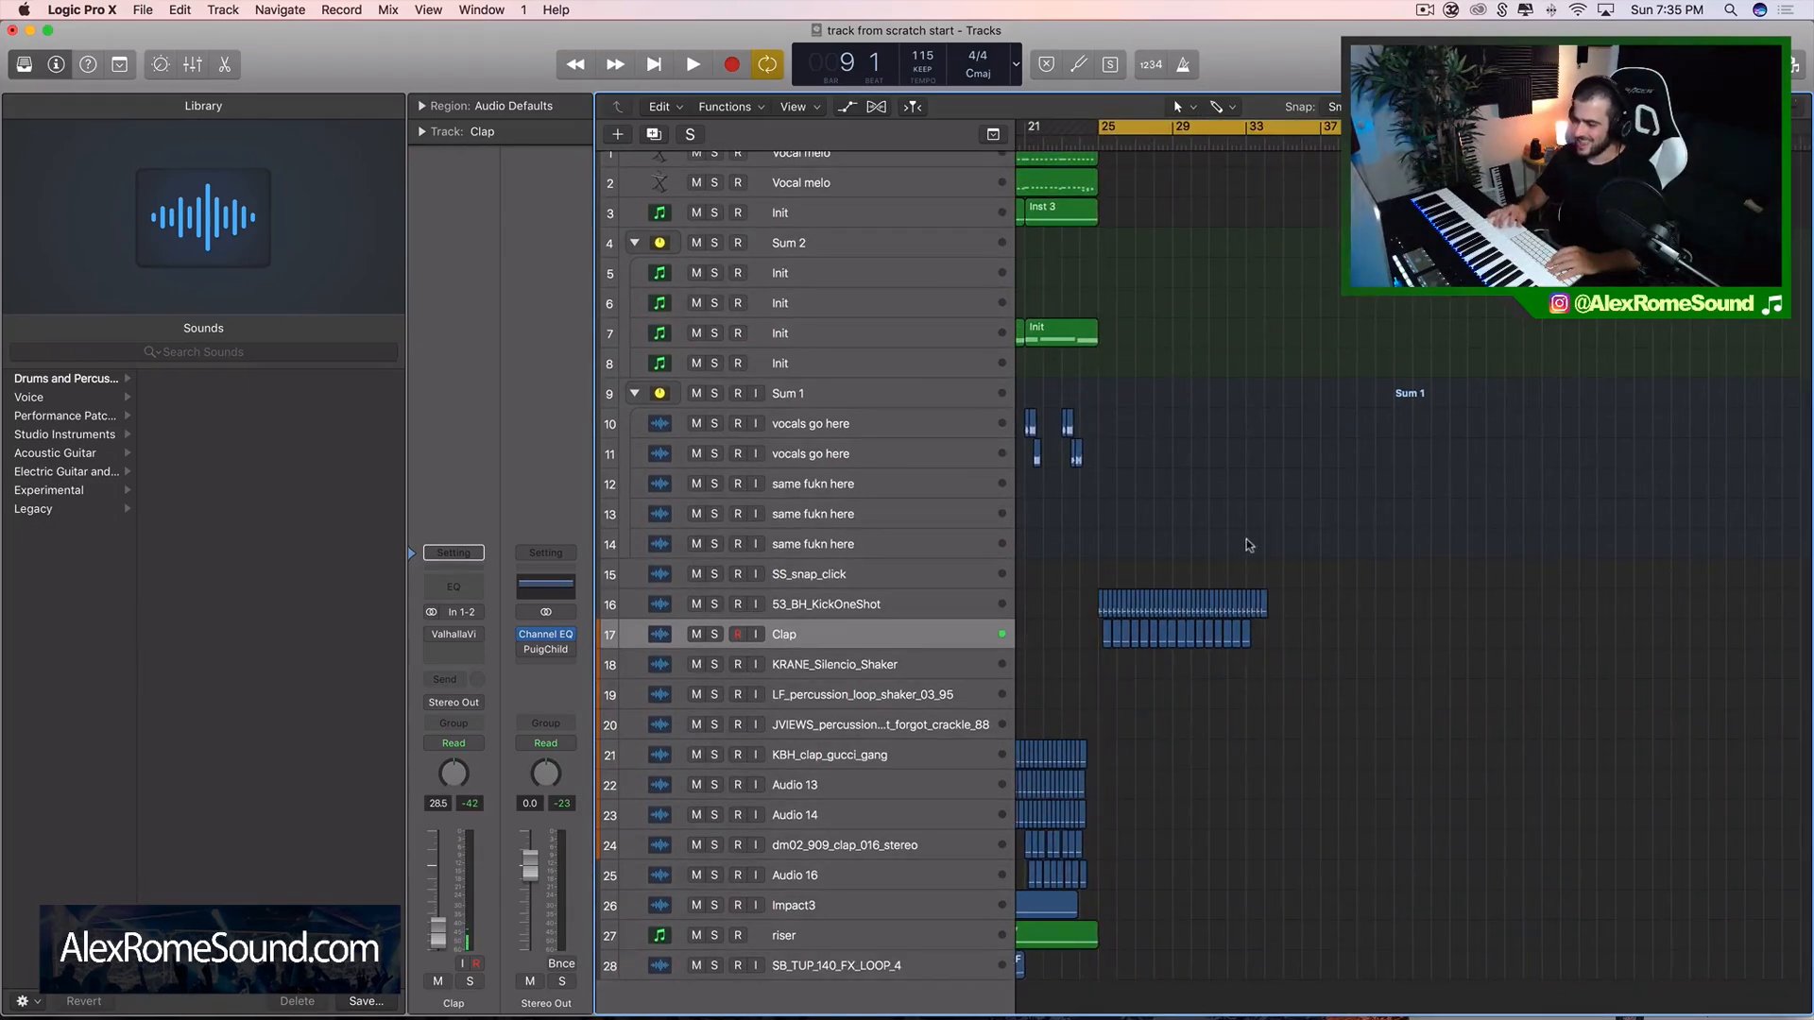
- Copy the two Init regions on track 8 so the copies start at bar 25 on the same track
scroll(969, 620, left, 5)
scroll(1259, 352, up, 1)
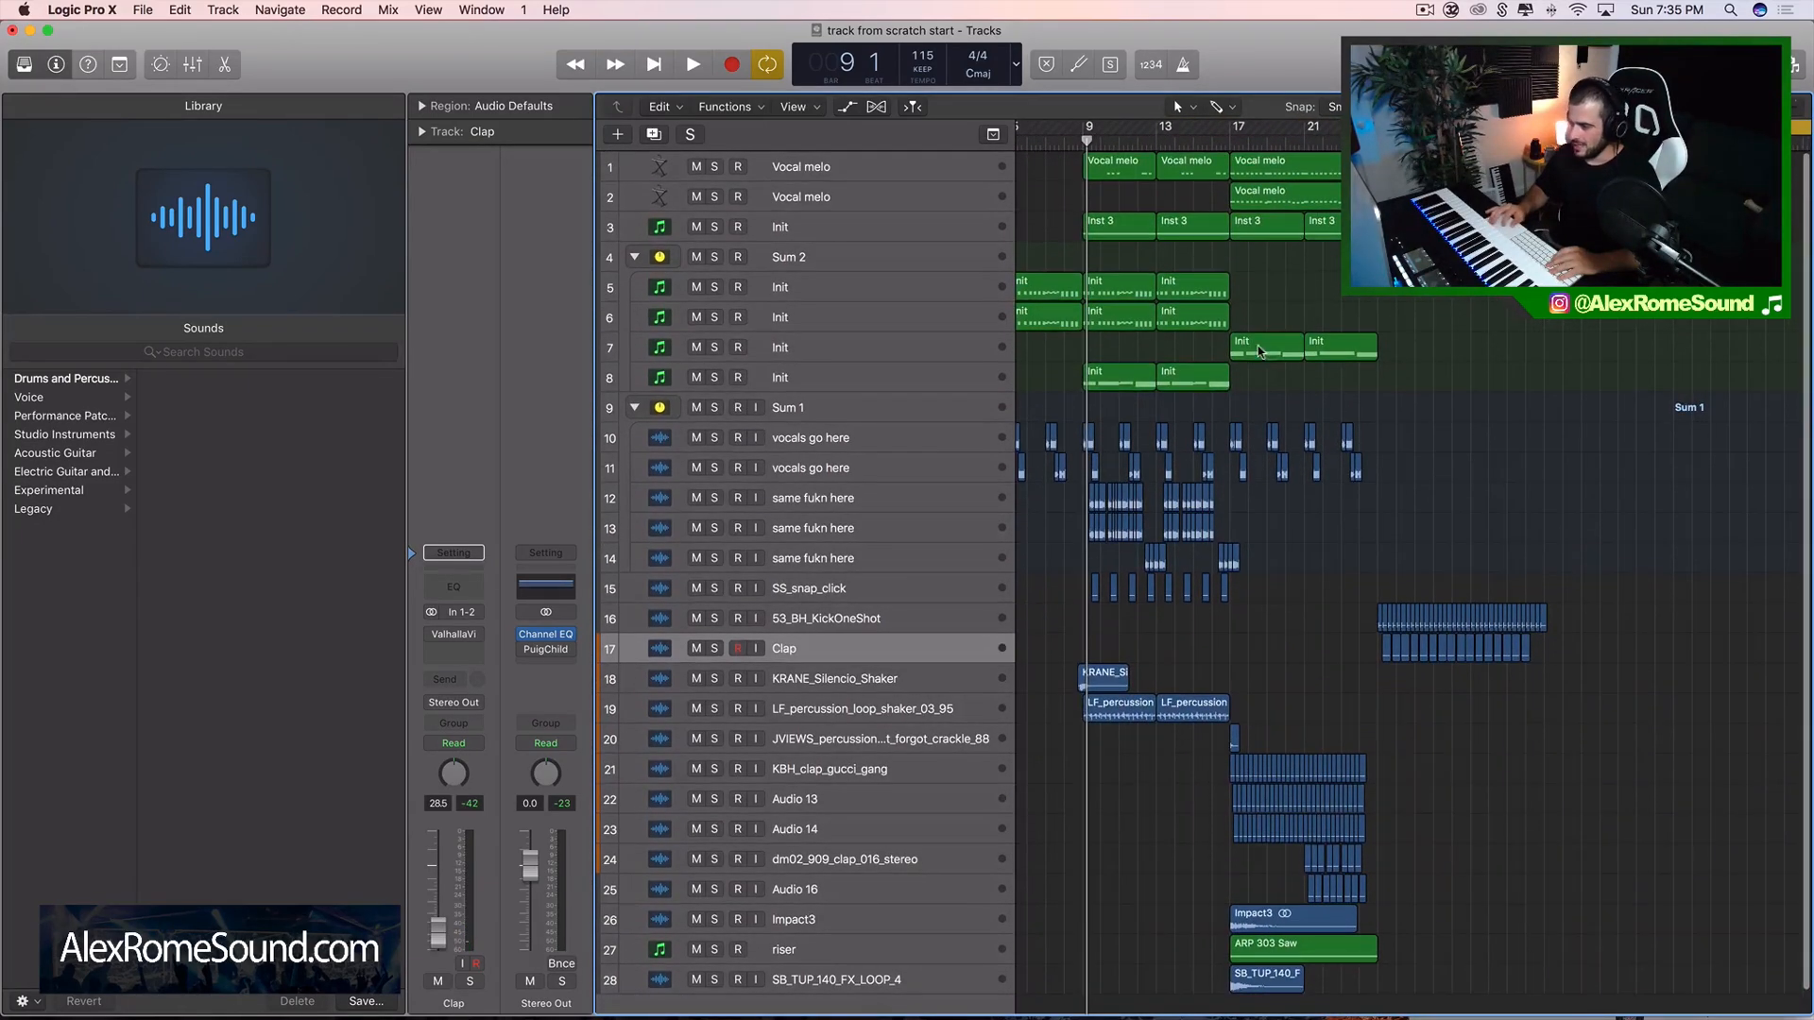
drag(1176, 386, 1130, 388)
key(super+r)
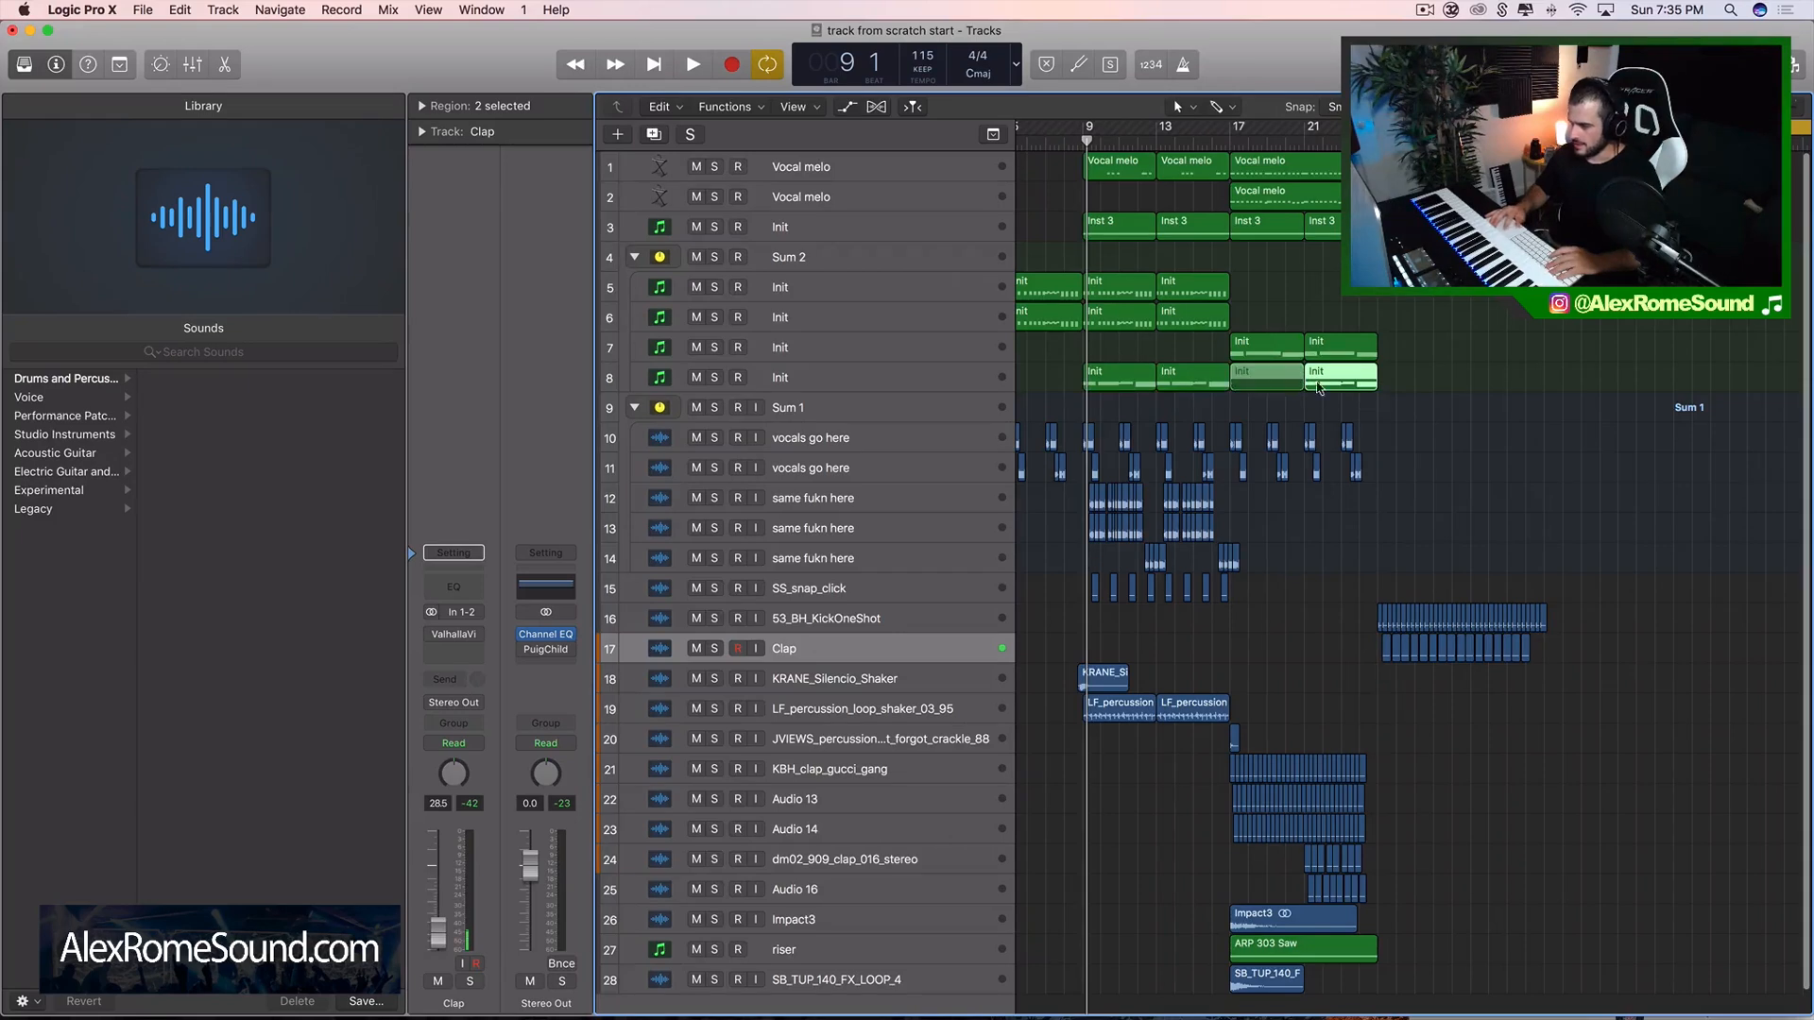
drag(1319, 387, 1467, 387)
click(960, 374)
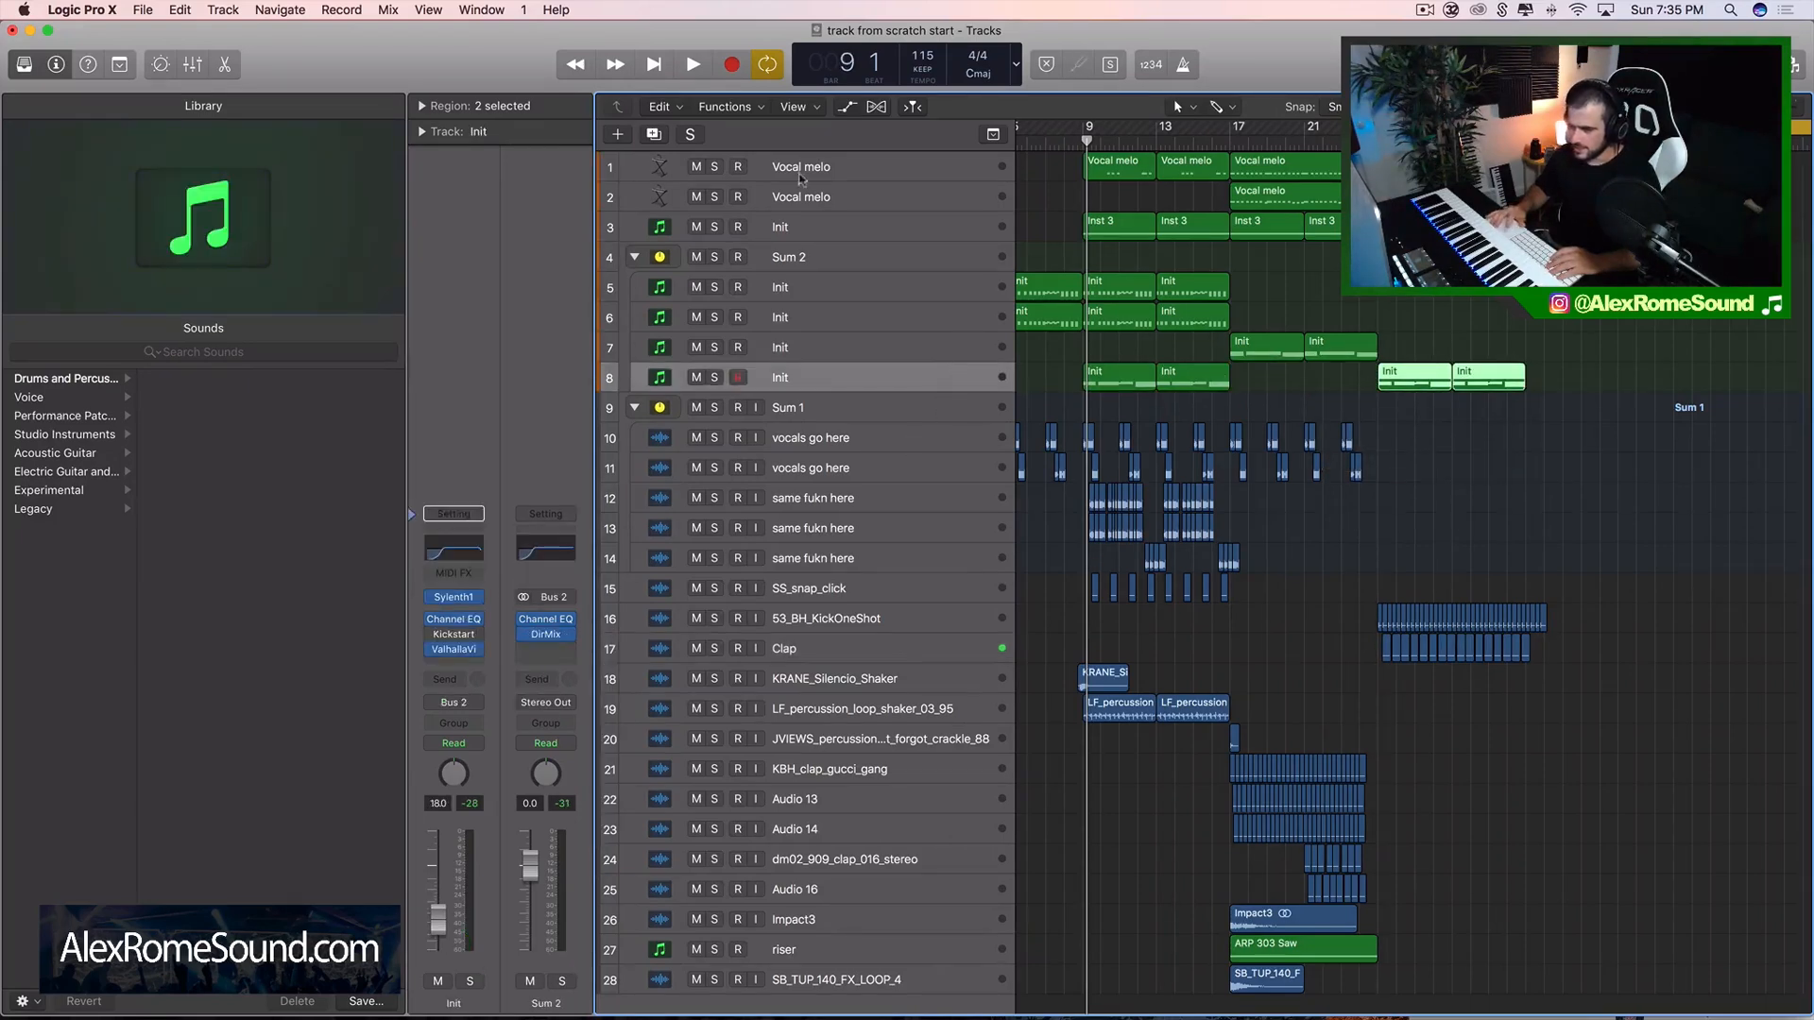
- Create a Sylenth1 software instrument track below track 8 and move the two Init regions at bar 25 onto it
click(654, 137)
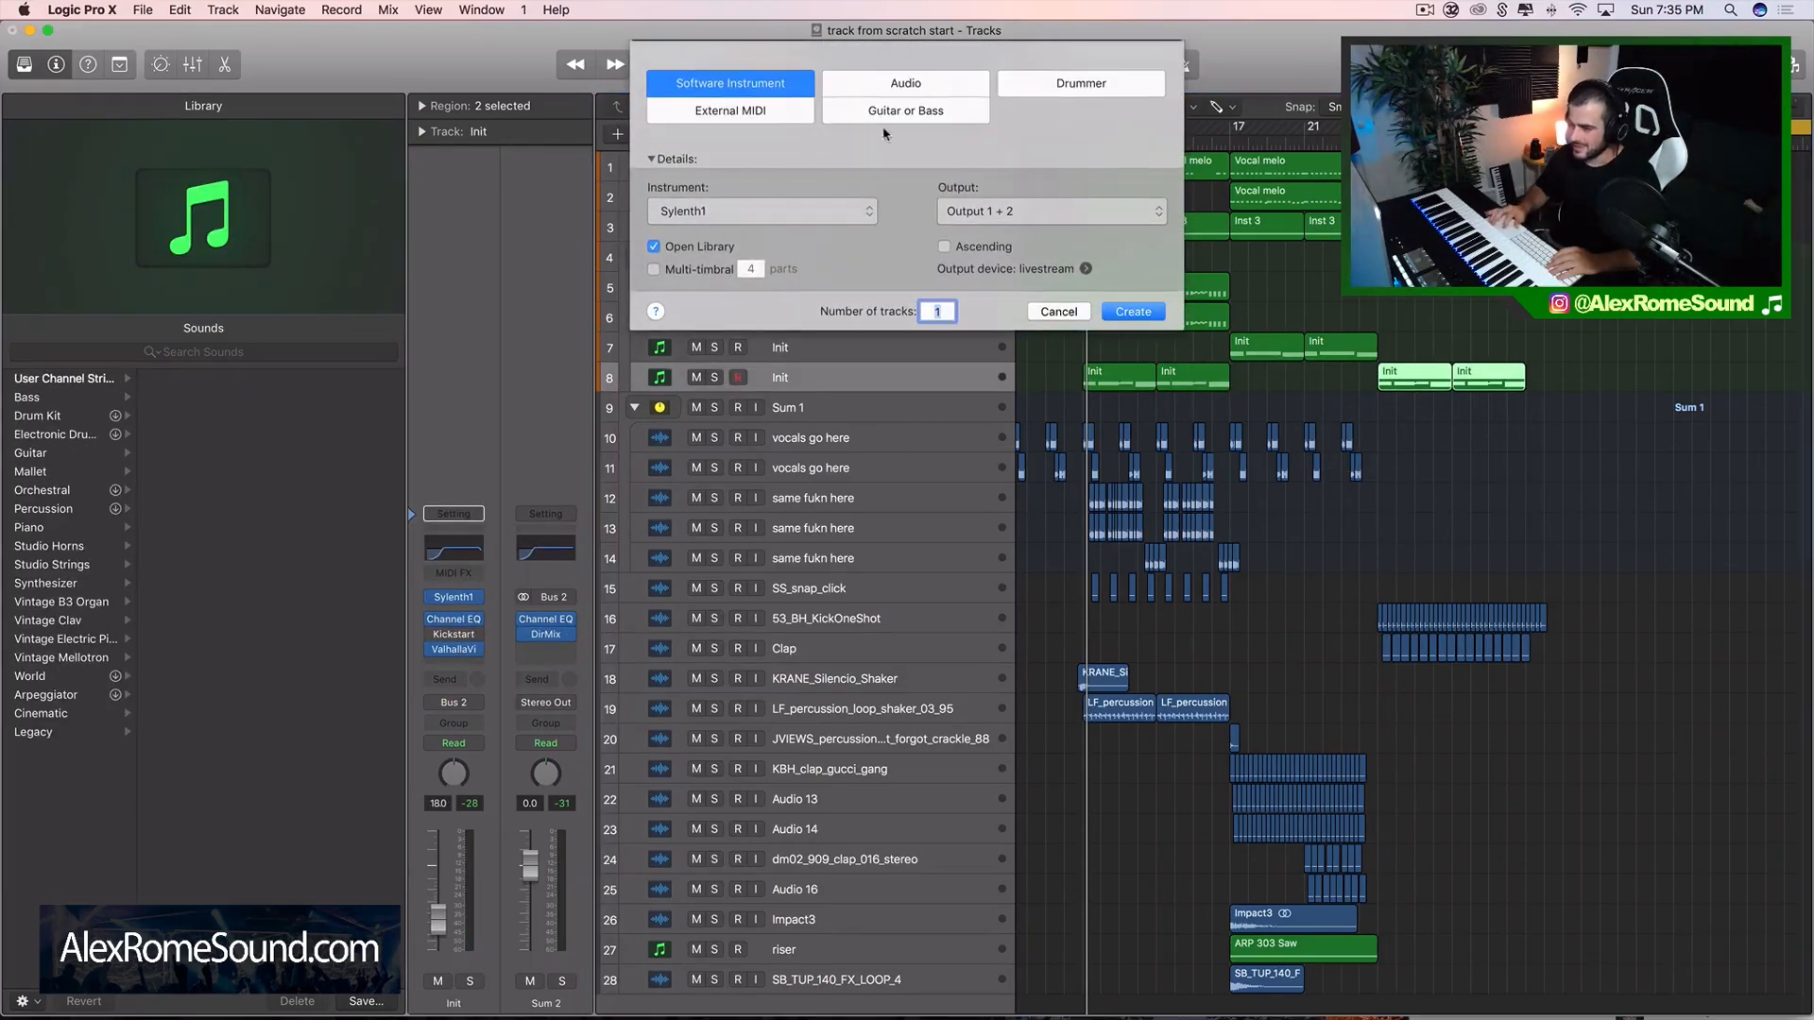
click(1133, 312)
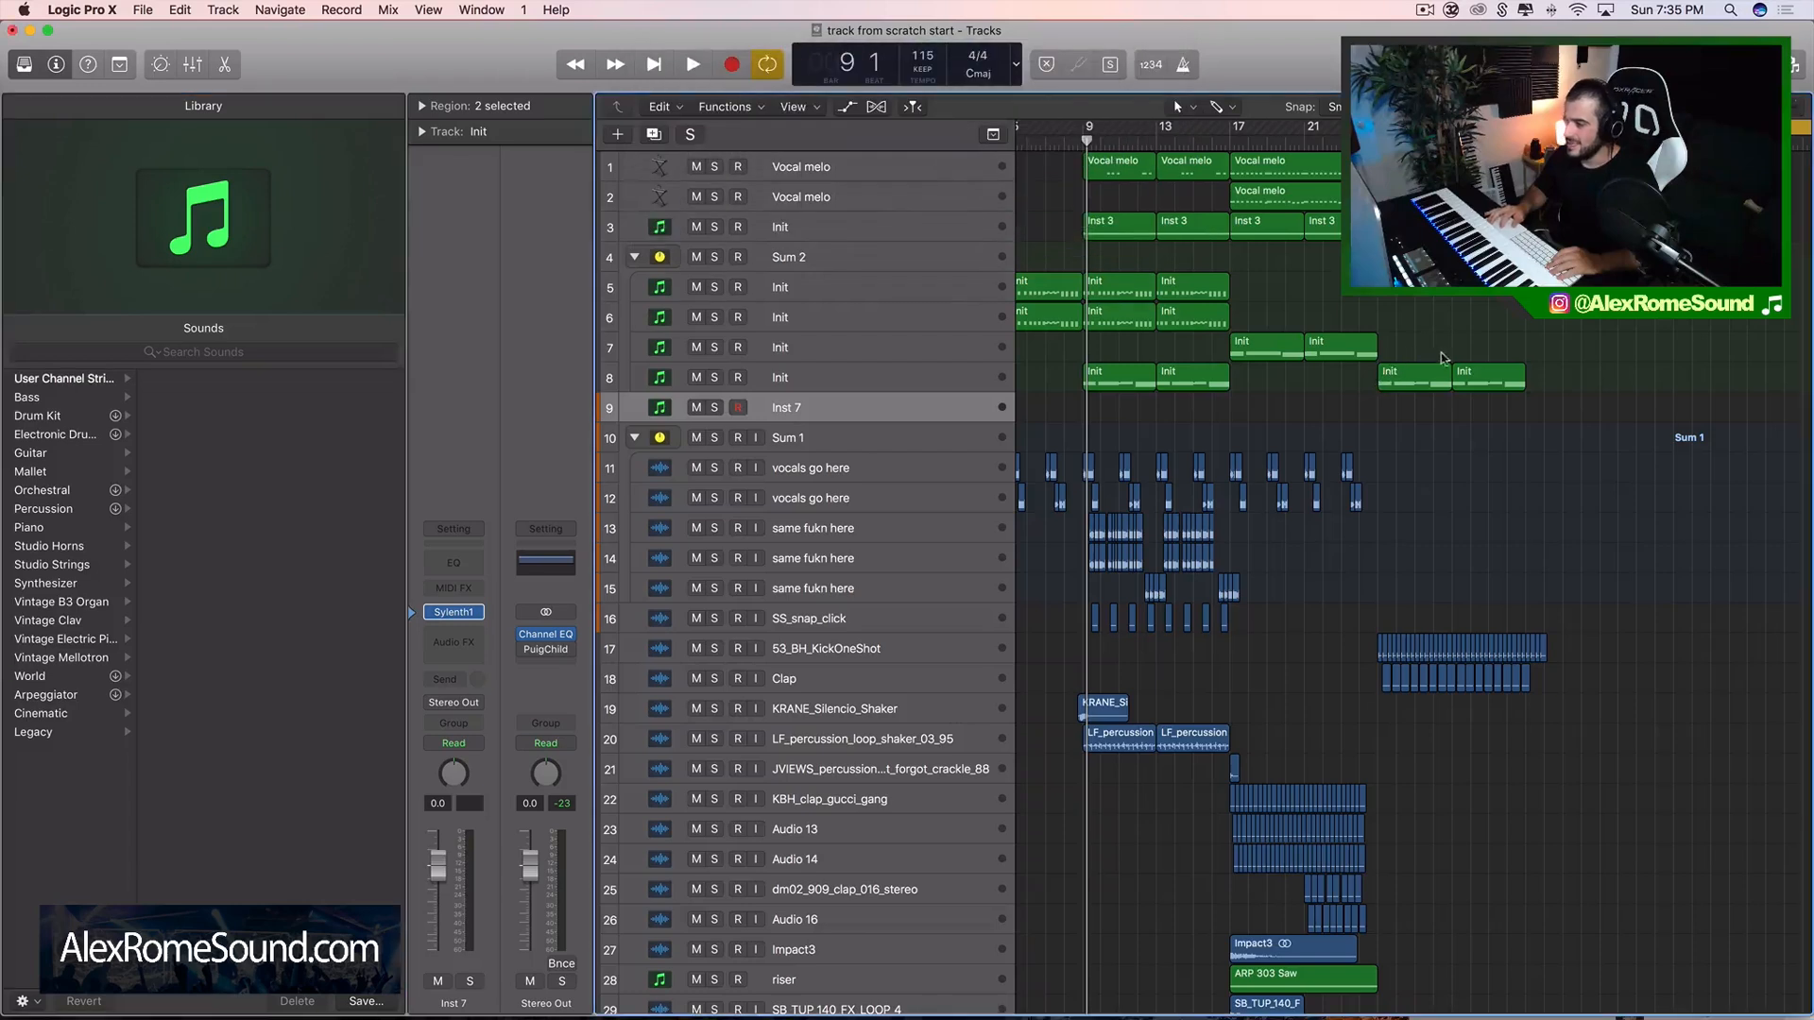
drag(1407, 386, 1404, 408)
scroll(1404, 408, right, 5)
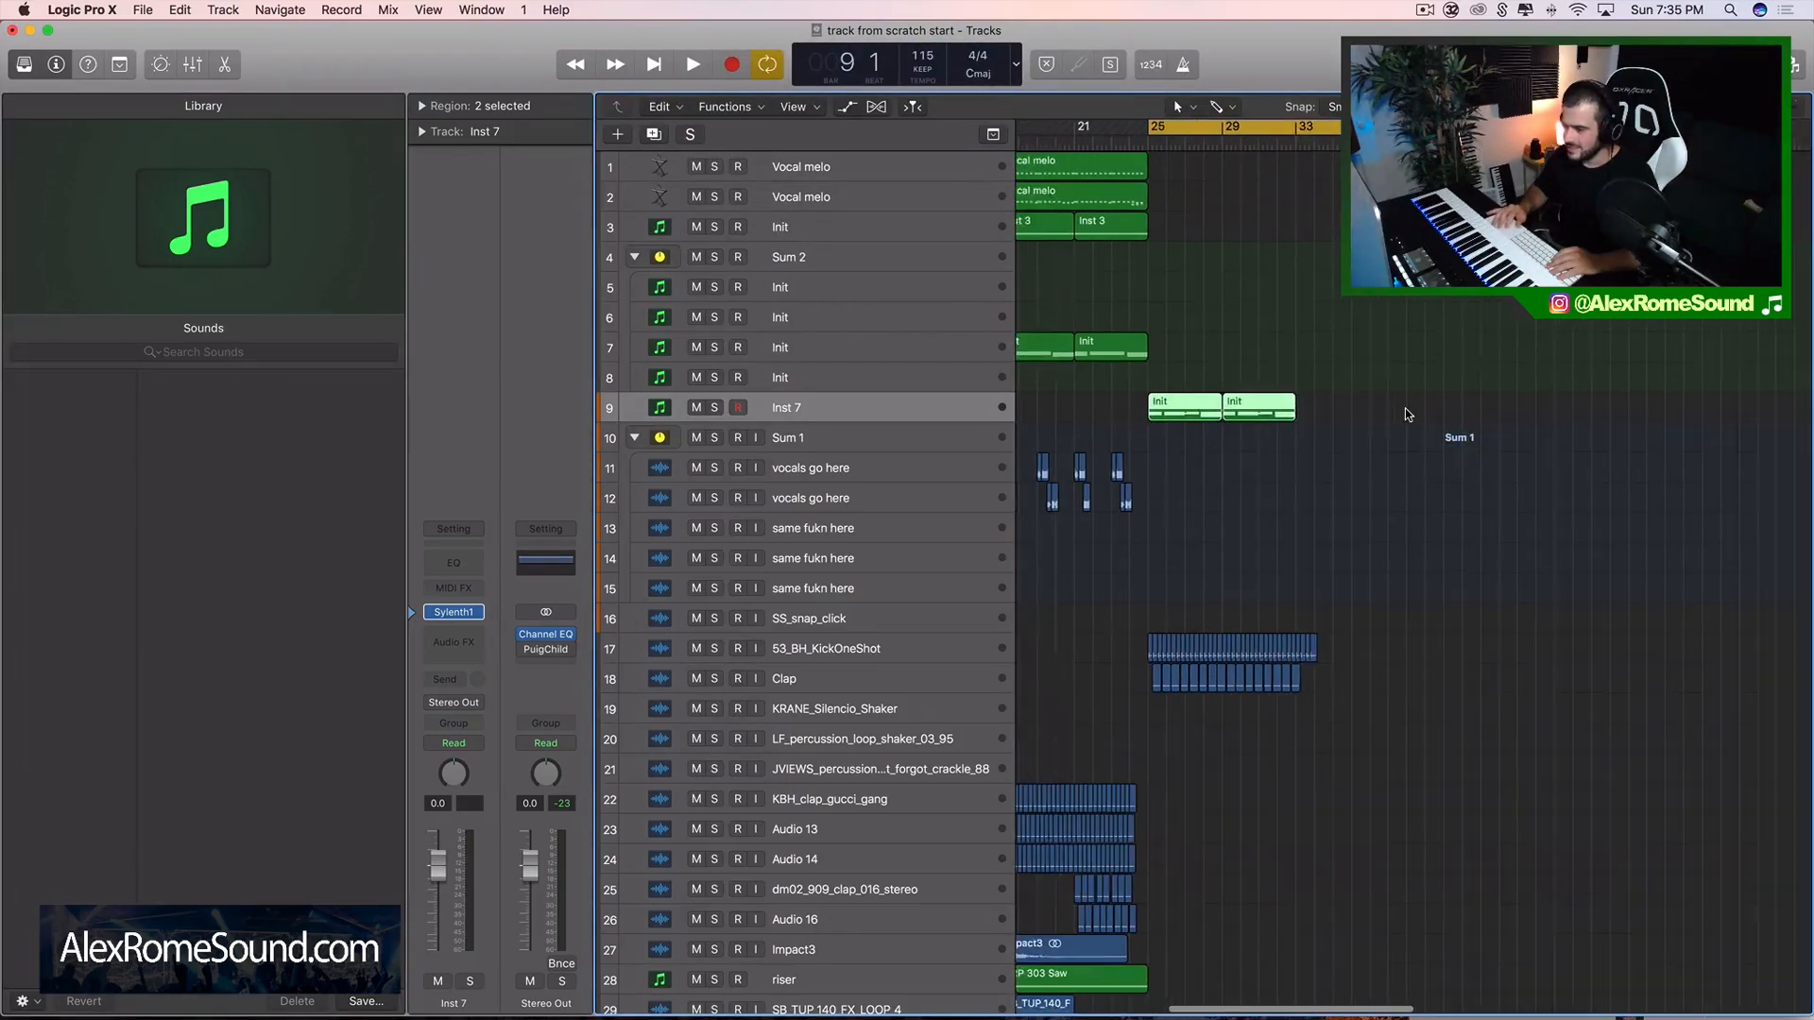
- Play the new track soloed from bar 25 and inspect its Sylenth1 preset
click(712, 406)
key(space)
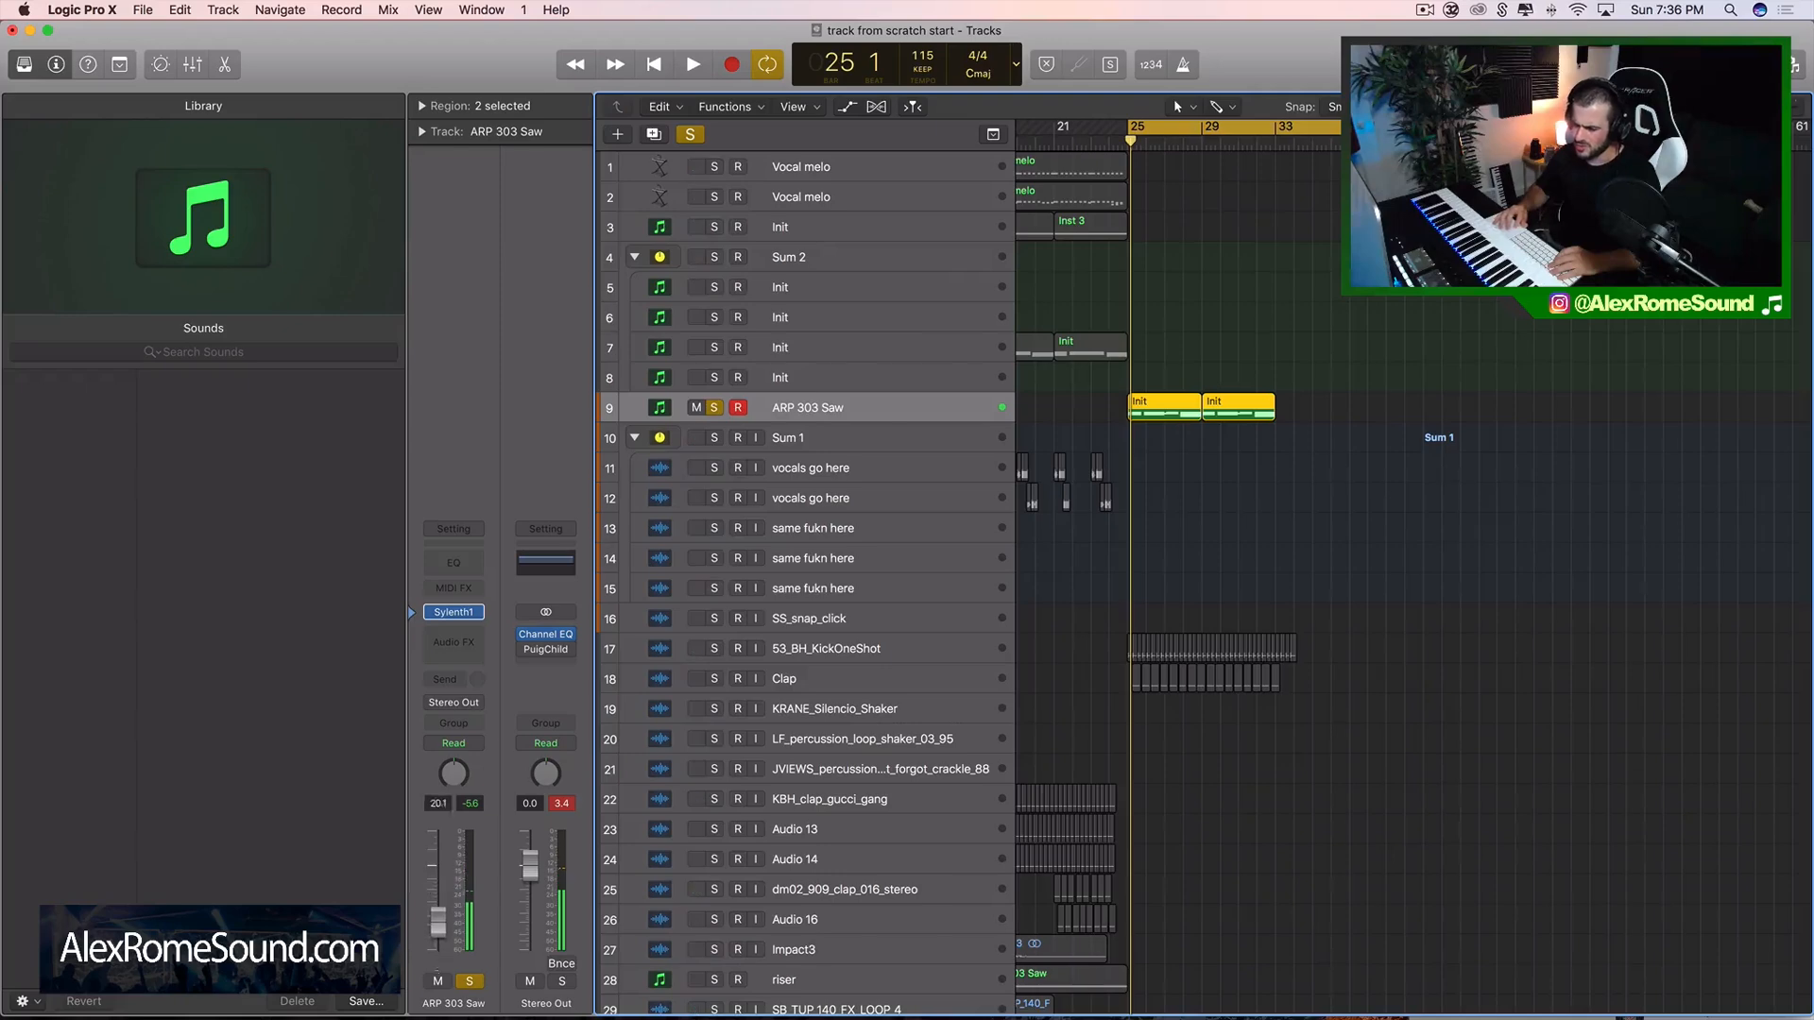
click(460, 612)
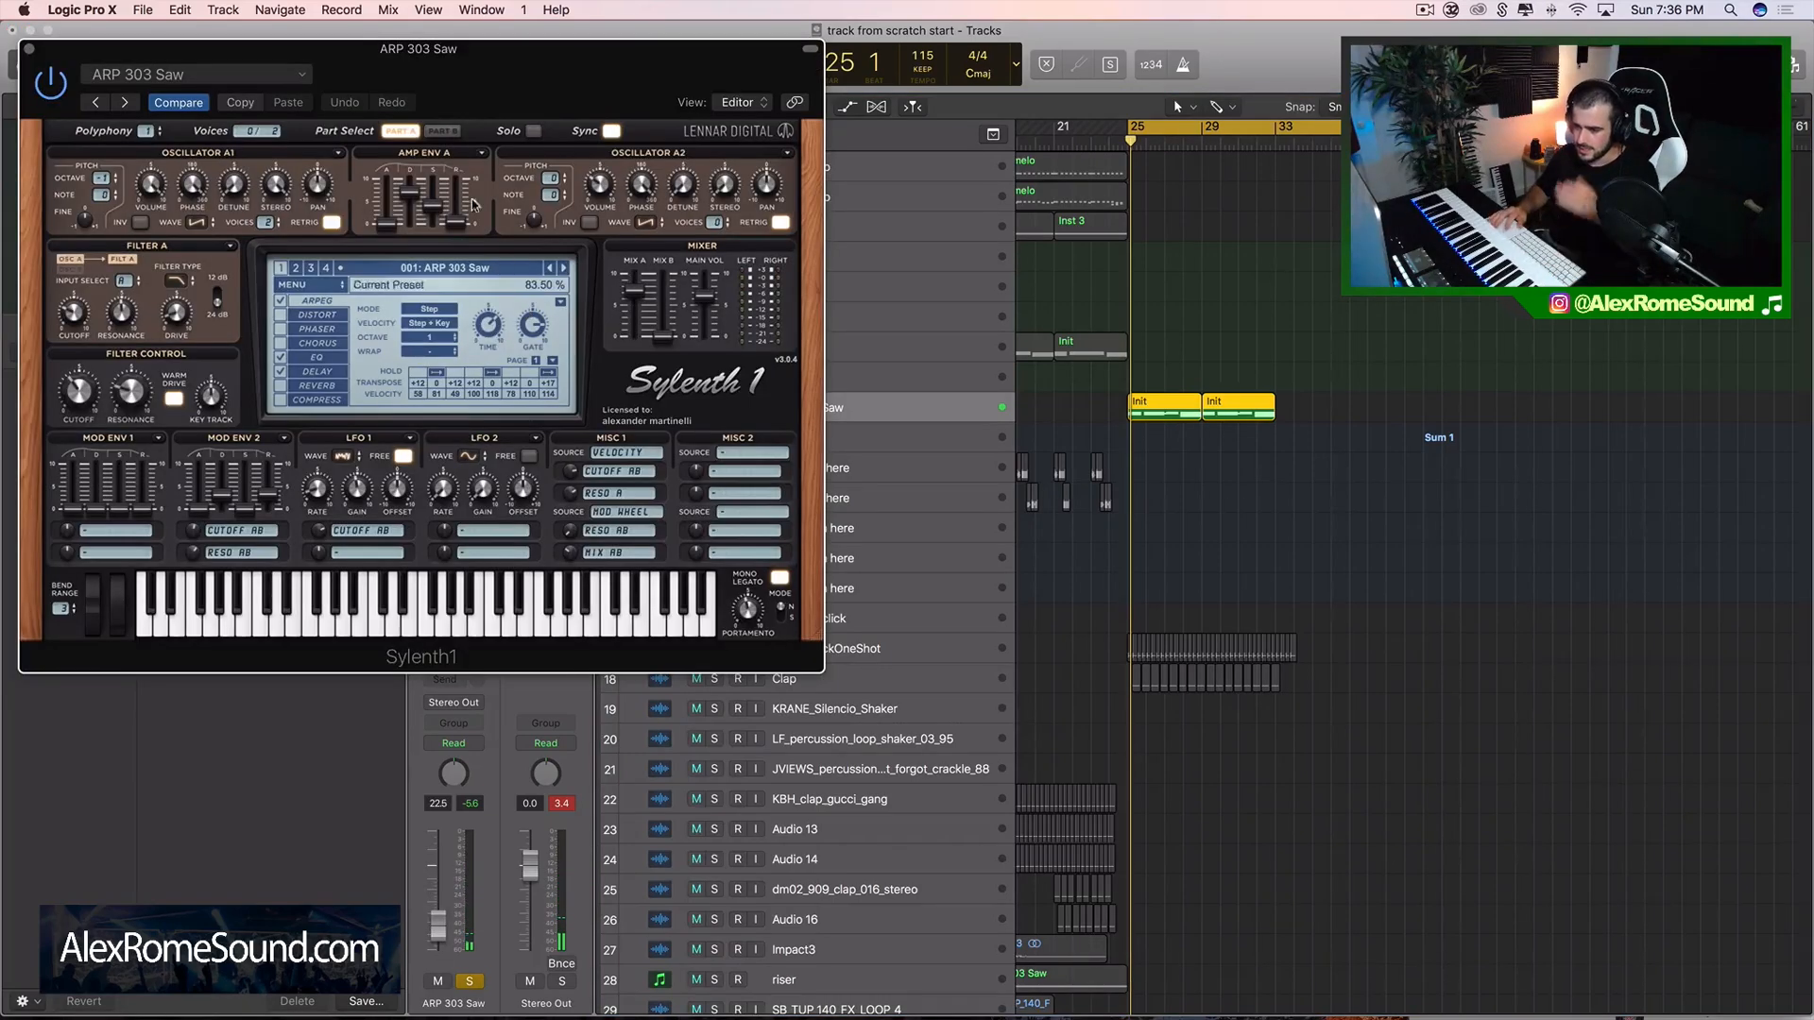
click(29, 50)
- Replace the track's Sylenth1 instrument with the stereo version of Xfer Records Serum and switch the track's solo off
click(477, 613)
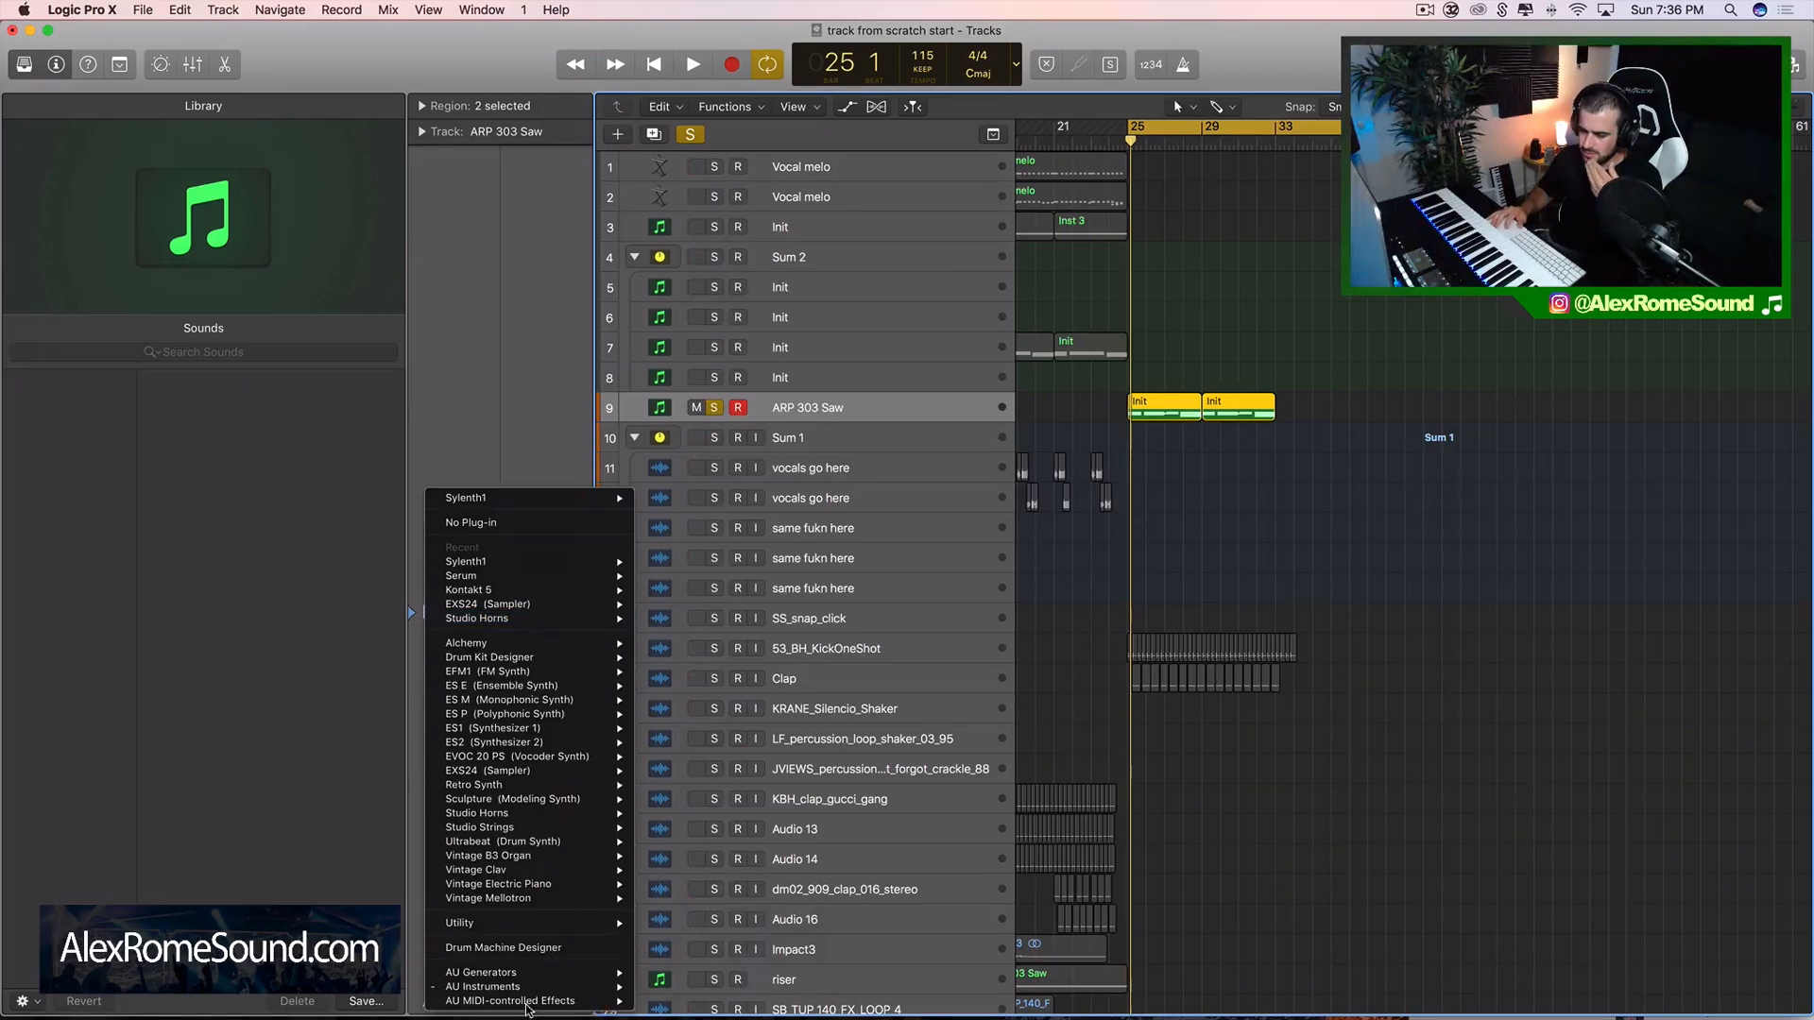
mouse_move(553, 989)
mouse_move(728, 1001)
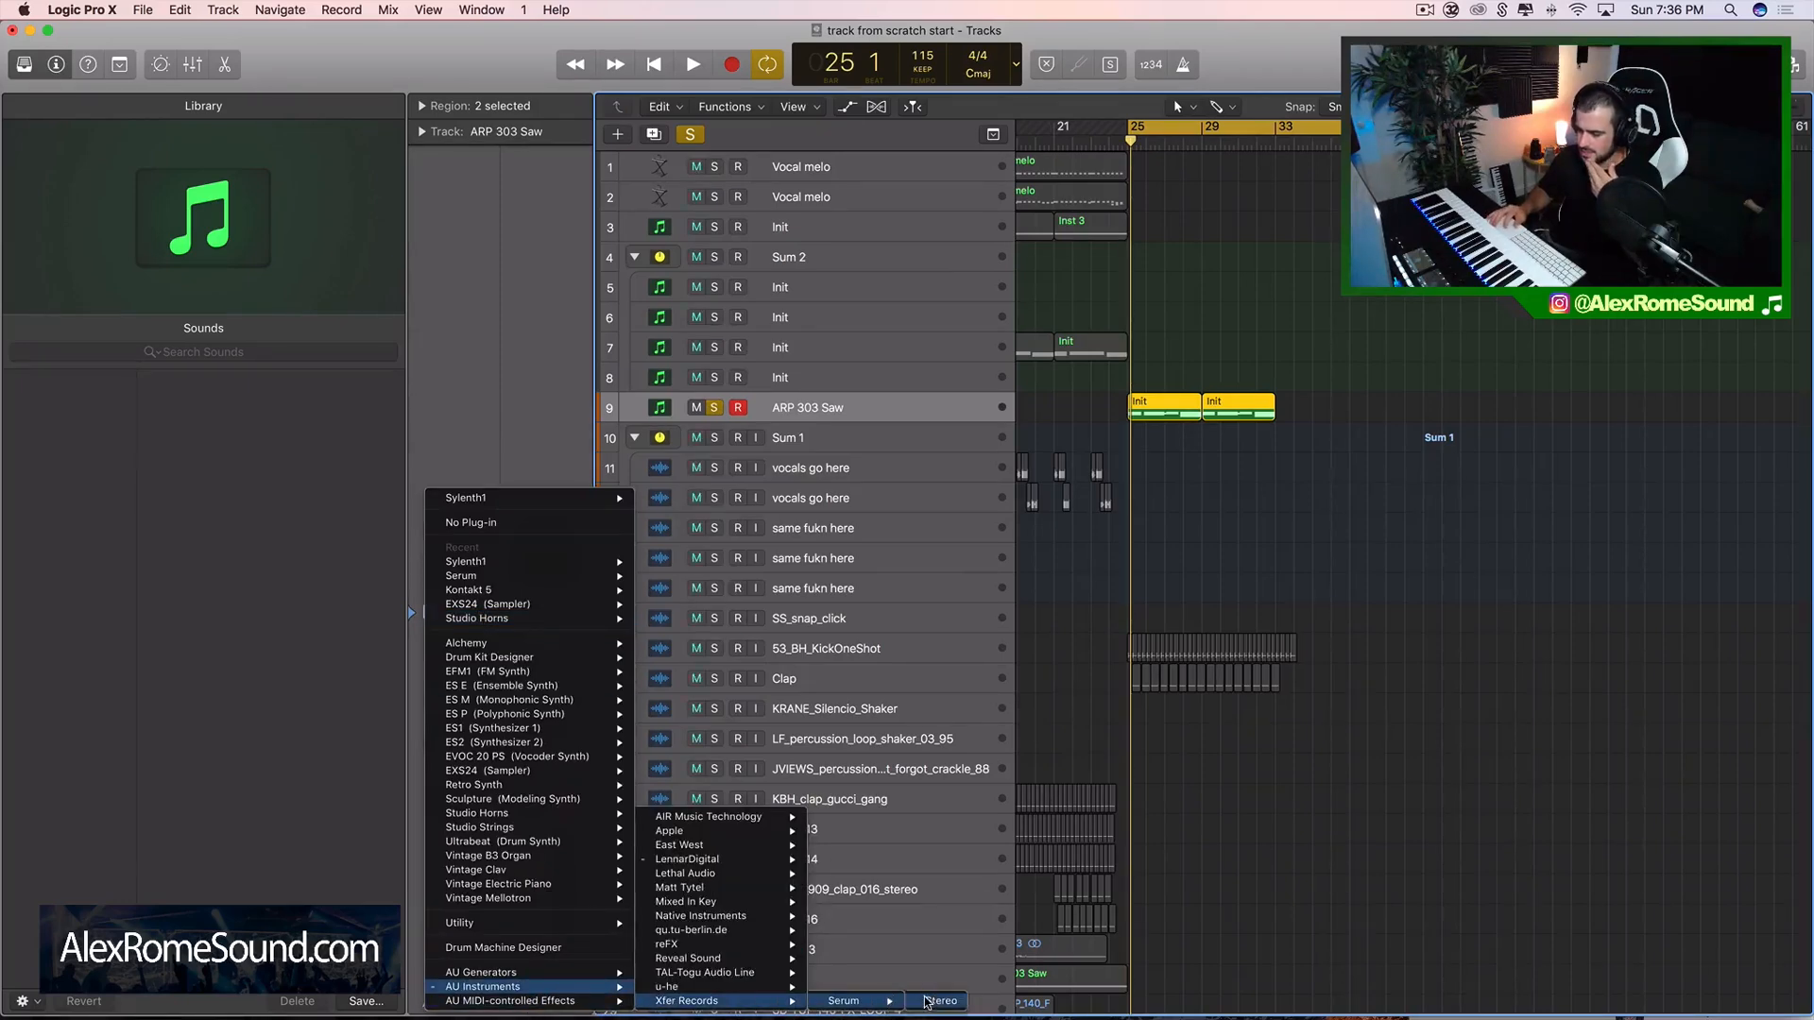
click(936, 1002)
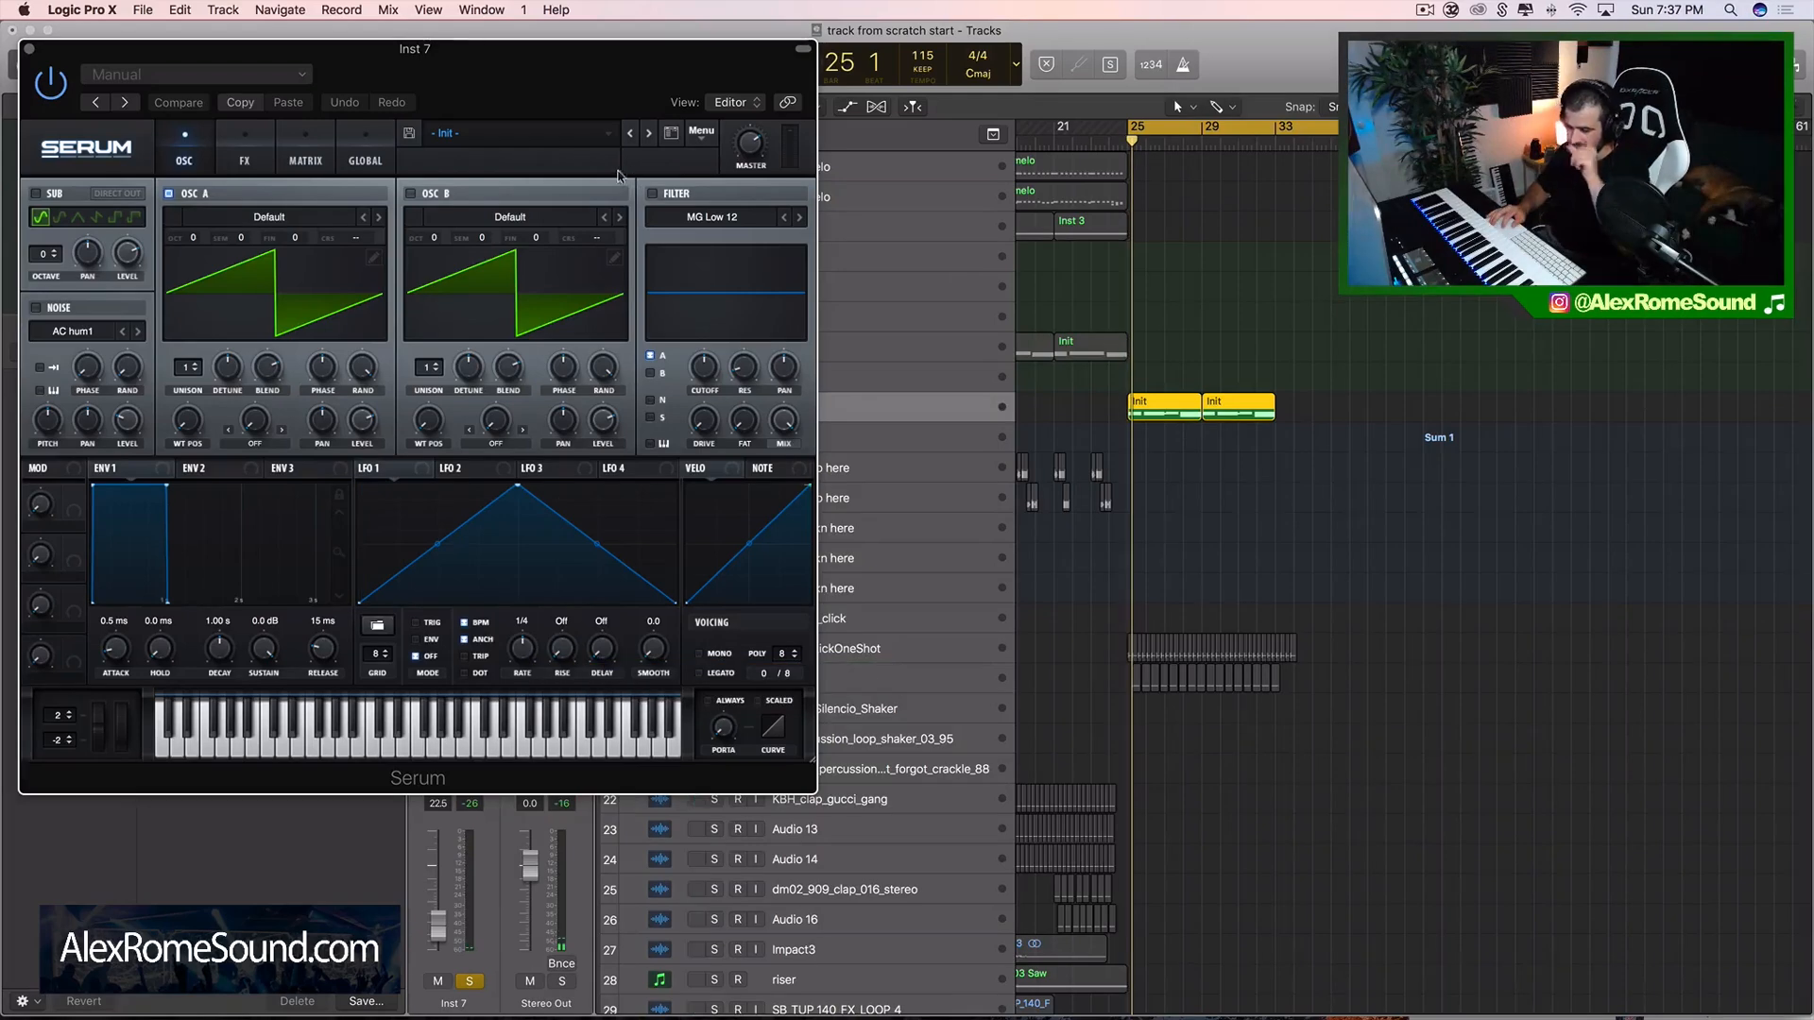
click(29, 49)
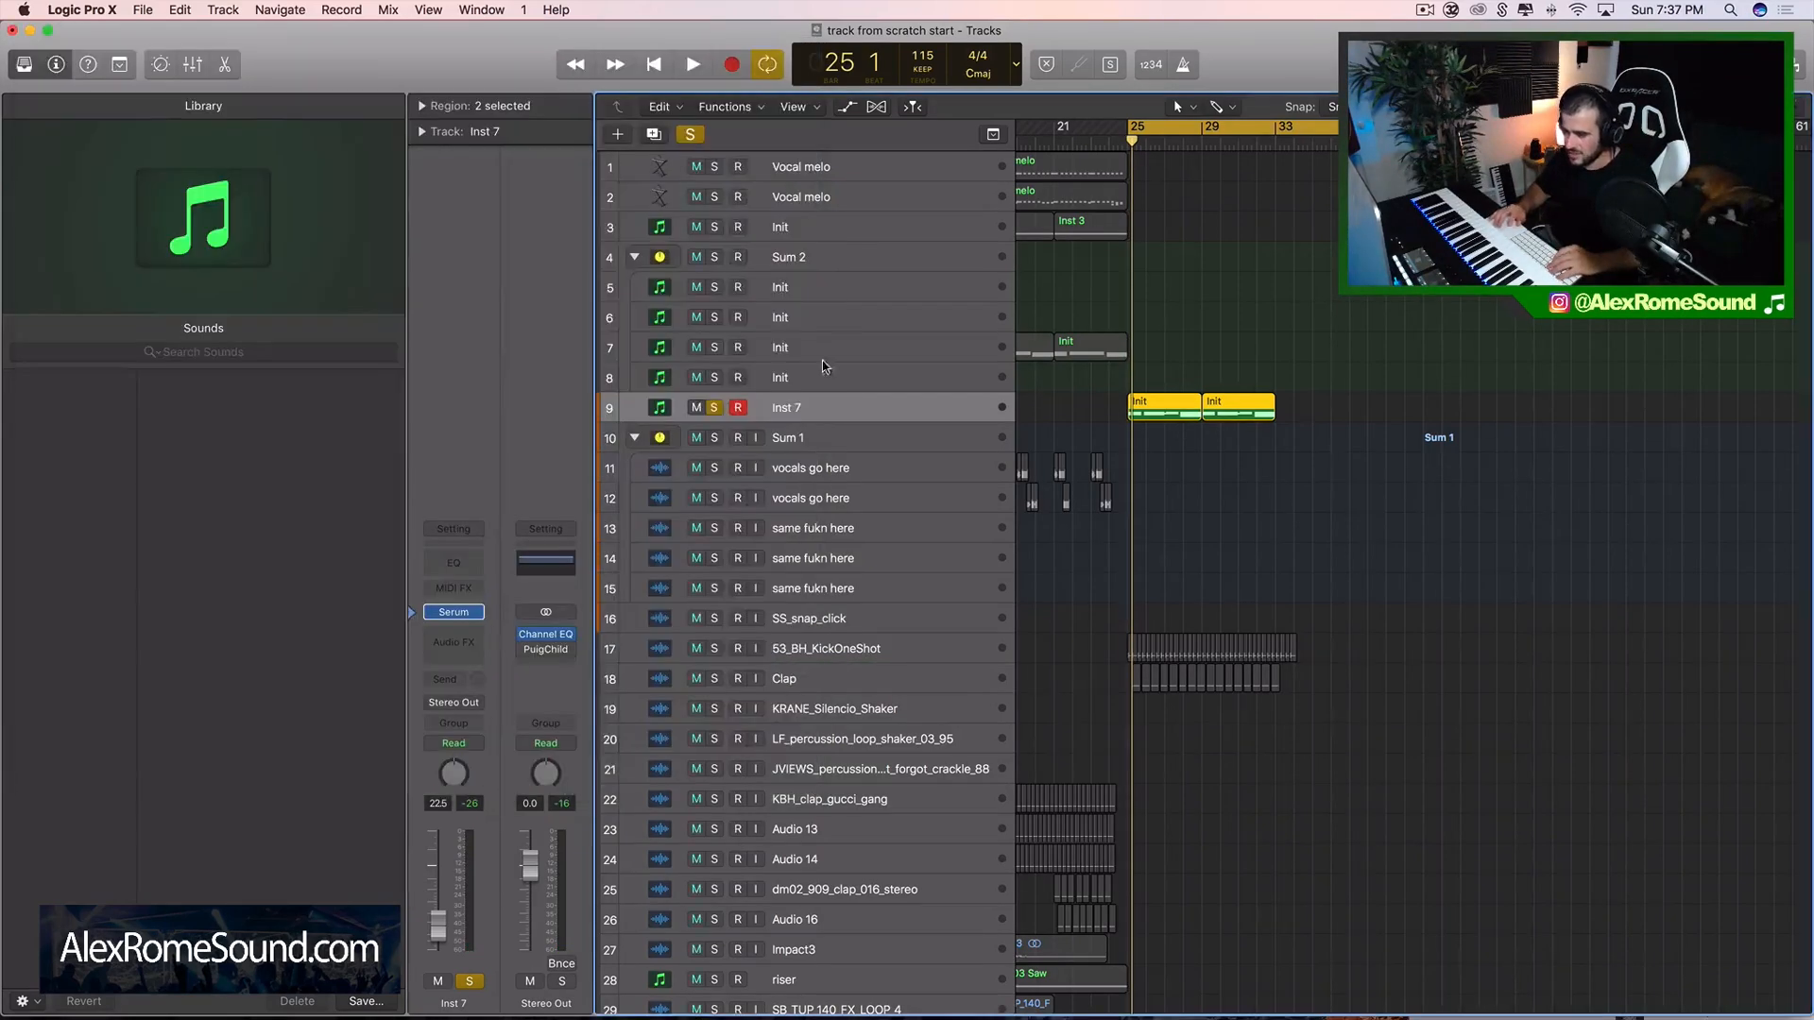
click(719, 410)
- Add two duplicate Serum tracks below Inst 7
key(super+Right)
key(super+Right)
key(super+Right)
key(super+Right)
key(super+Right)
key(super+Right)
drag(1061, 369, 1624, 470)
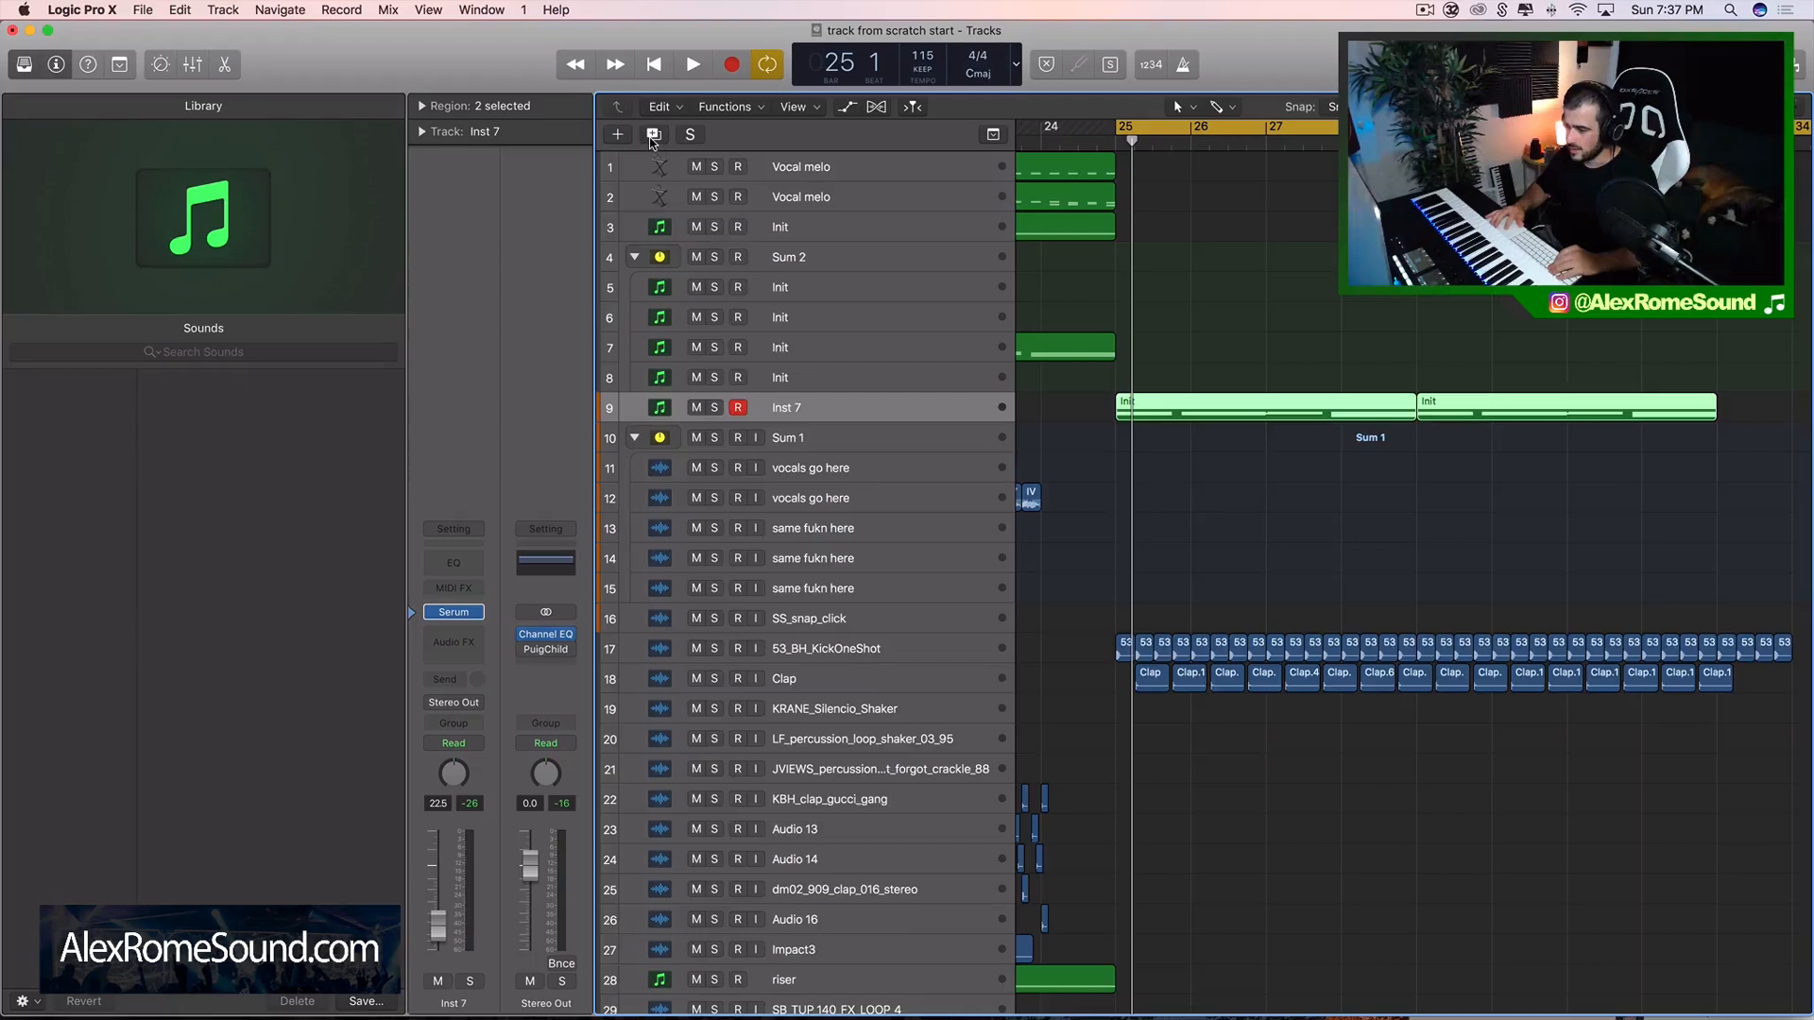
click(652, 135)
click(652, 135)
- Copy the two Init regions from Inst 7 to Inst 11 so that they start at bar 25
scroll(1406, 404, right, 2)
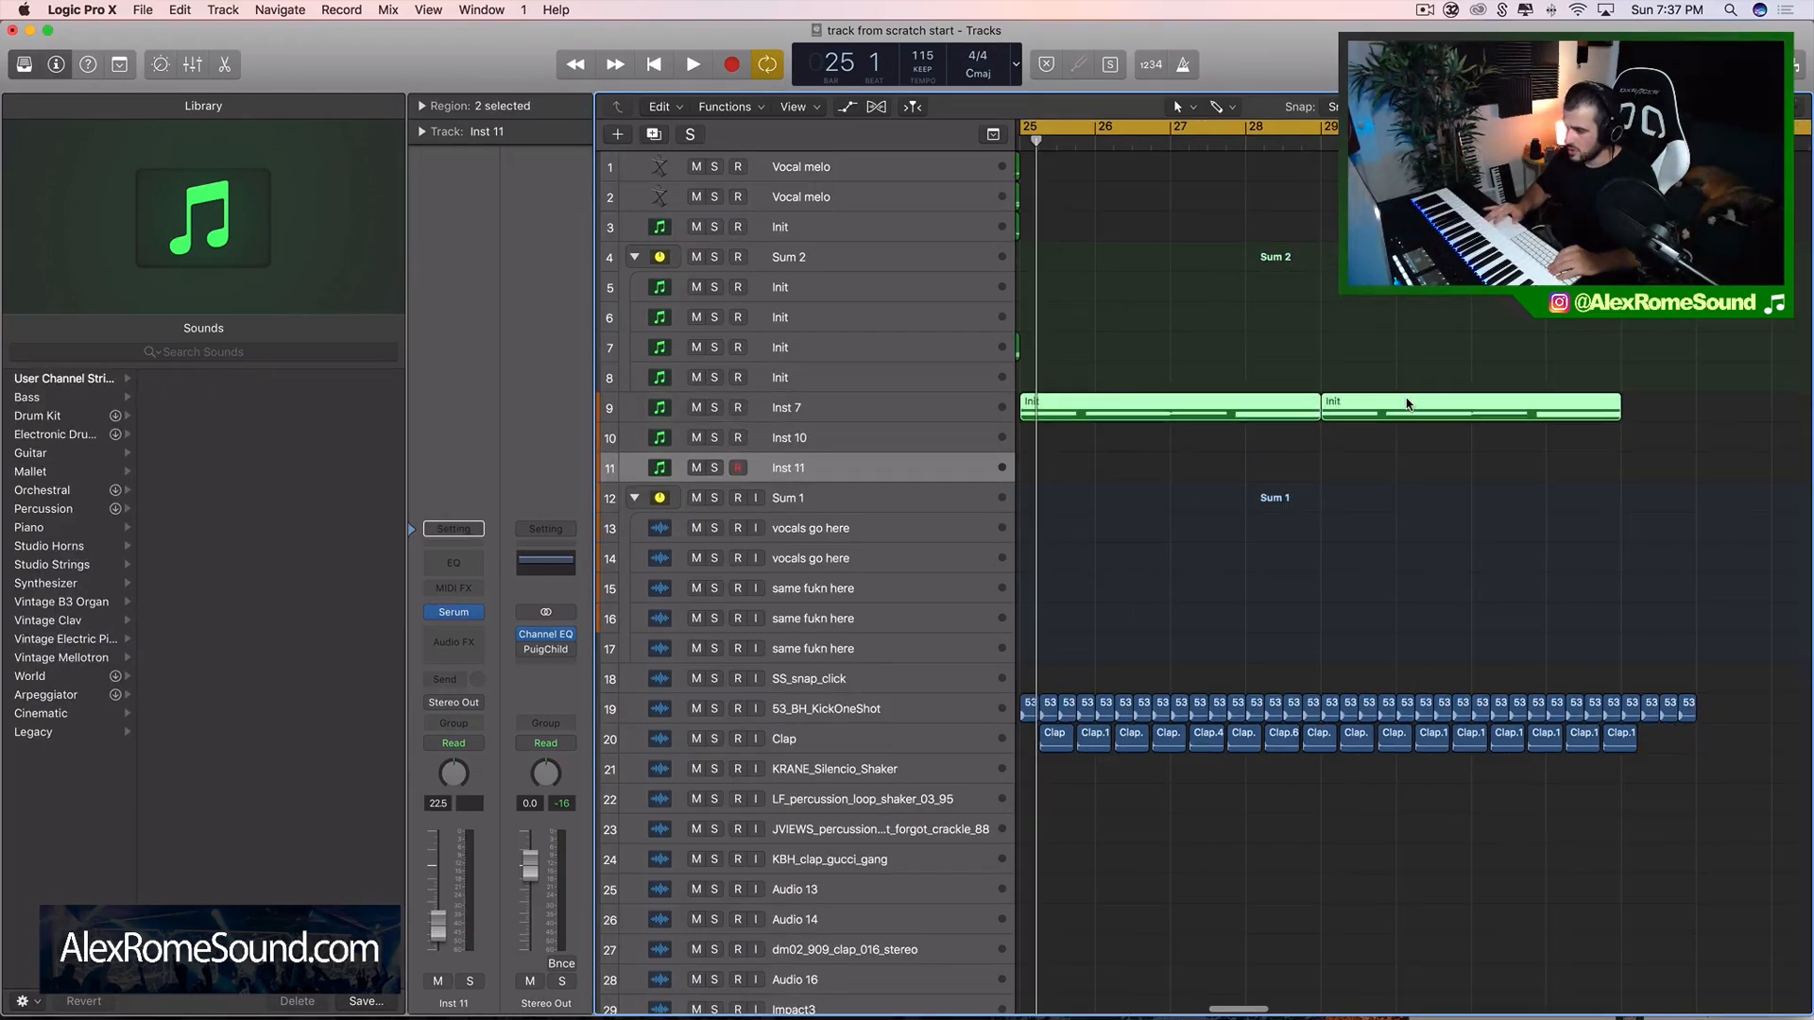
key(super+Left)
key(super+Left)
key(super+Left)
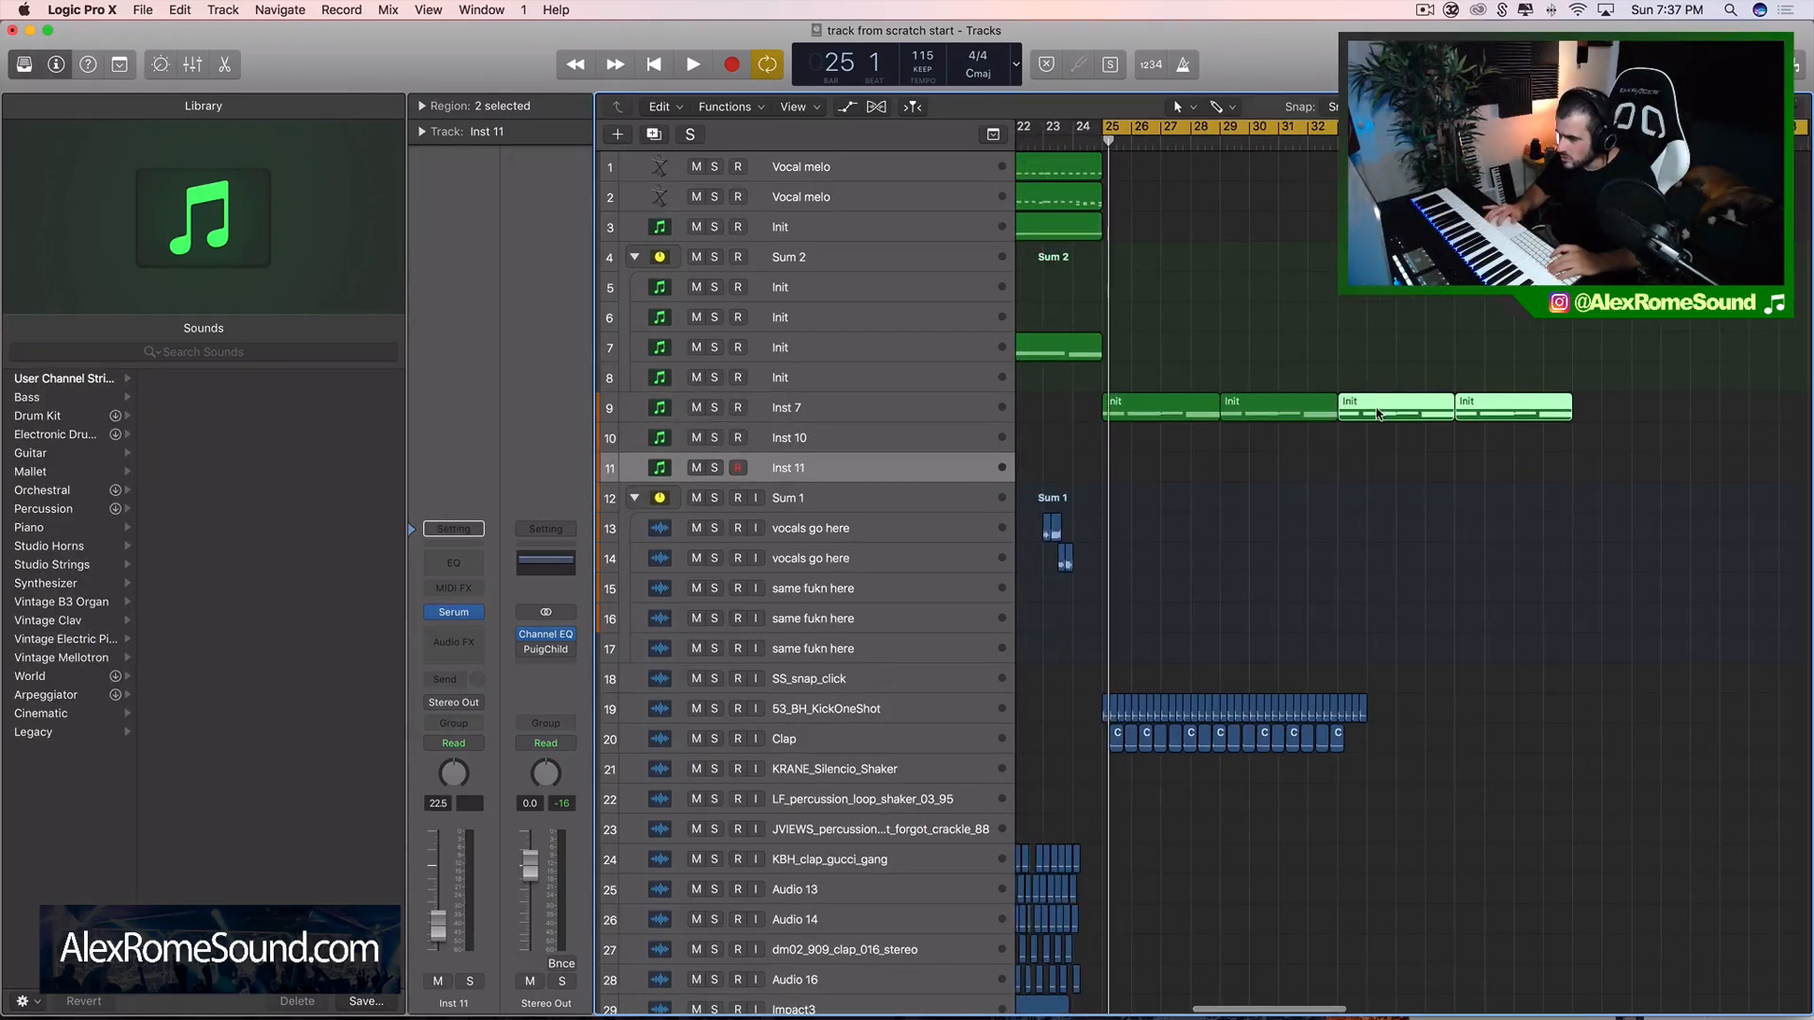
drag(1378, 413, 1146, 482)
- Delete the upper chord notes in both Inst 11 regions in the Piano Roll, leaving only the lowest bass notes
key(p)
scroll(1164, 767, right, 5)
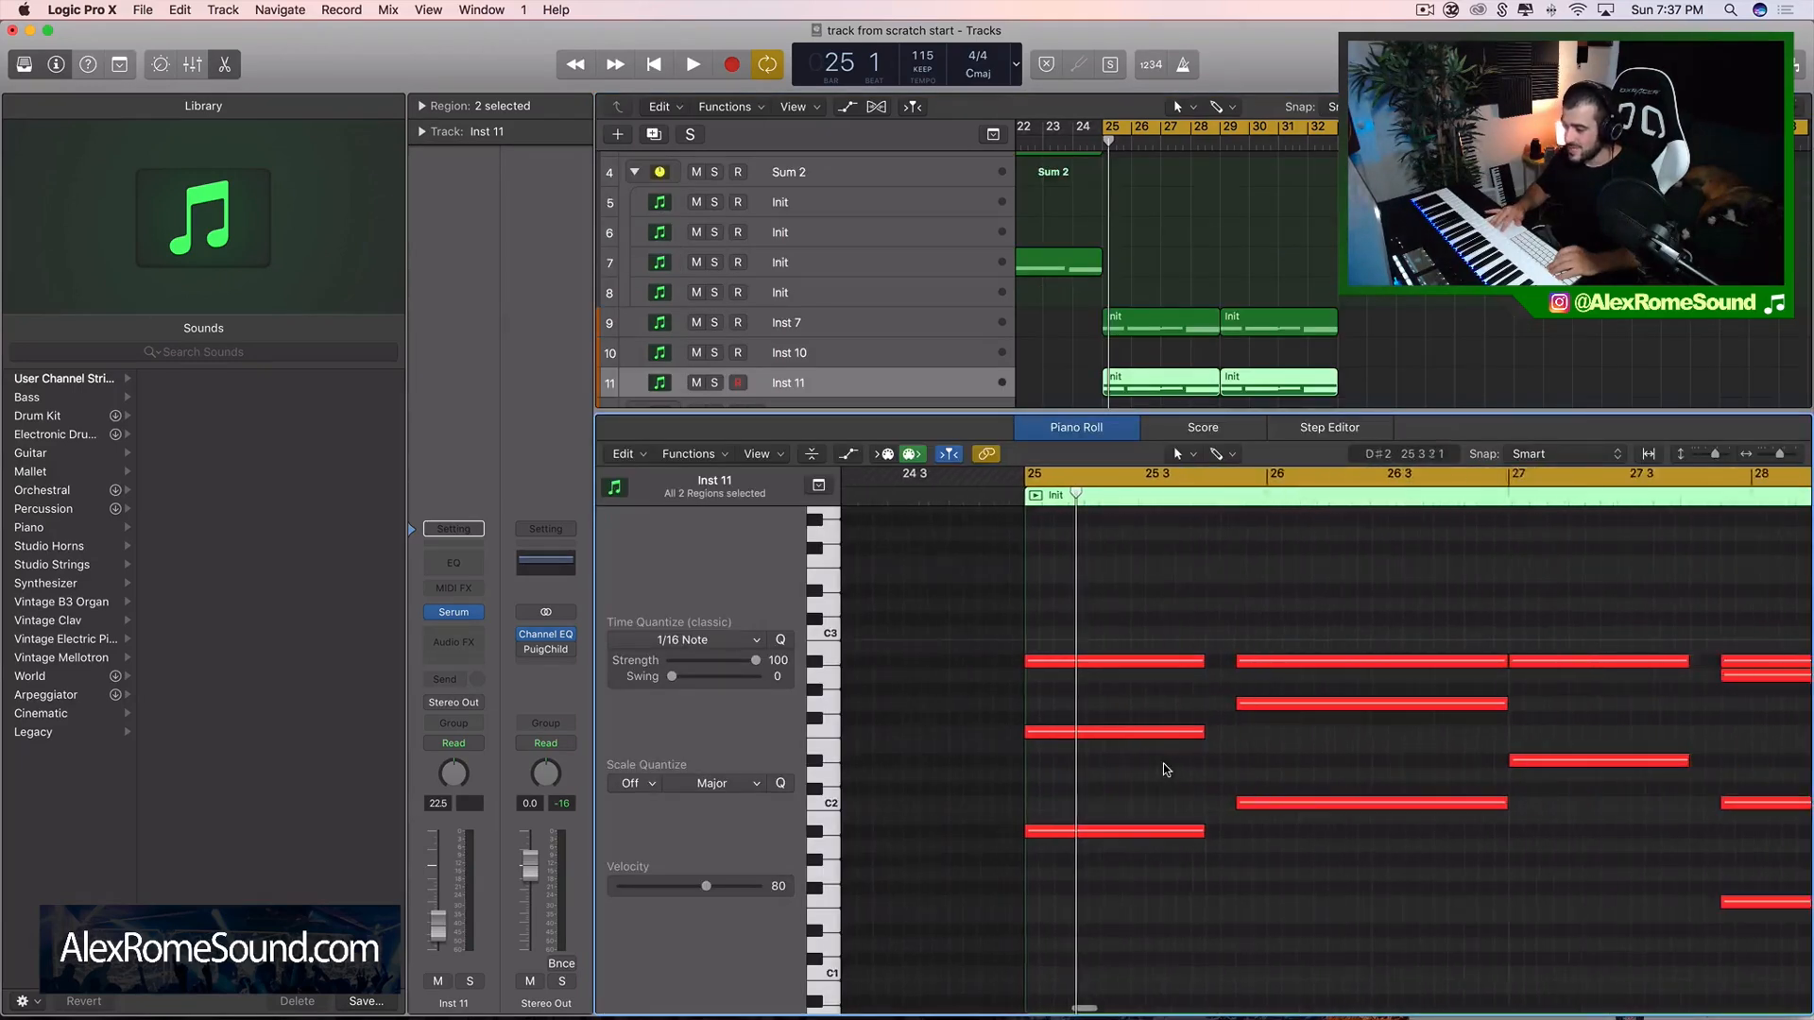
key(super+Left)
key(super+Left)
key(super+Left)
drag(941, 590, 1751, 732)
key(Delete)
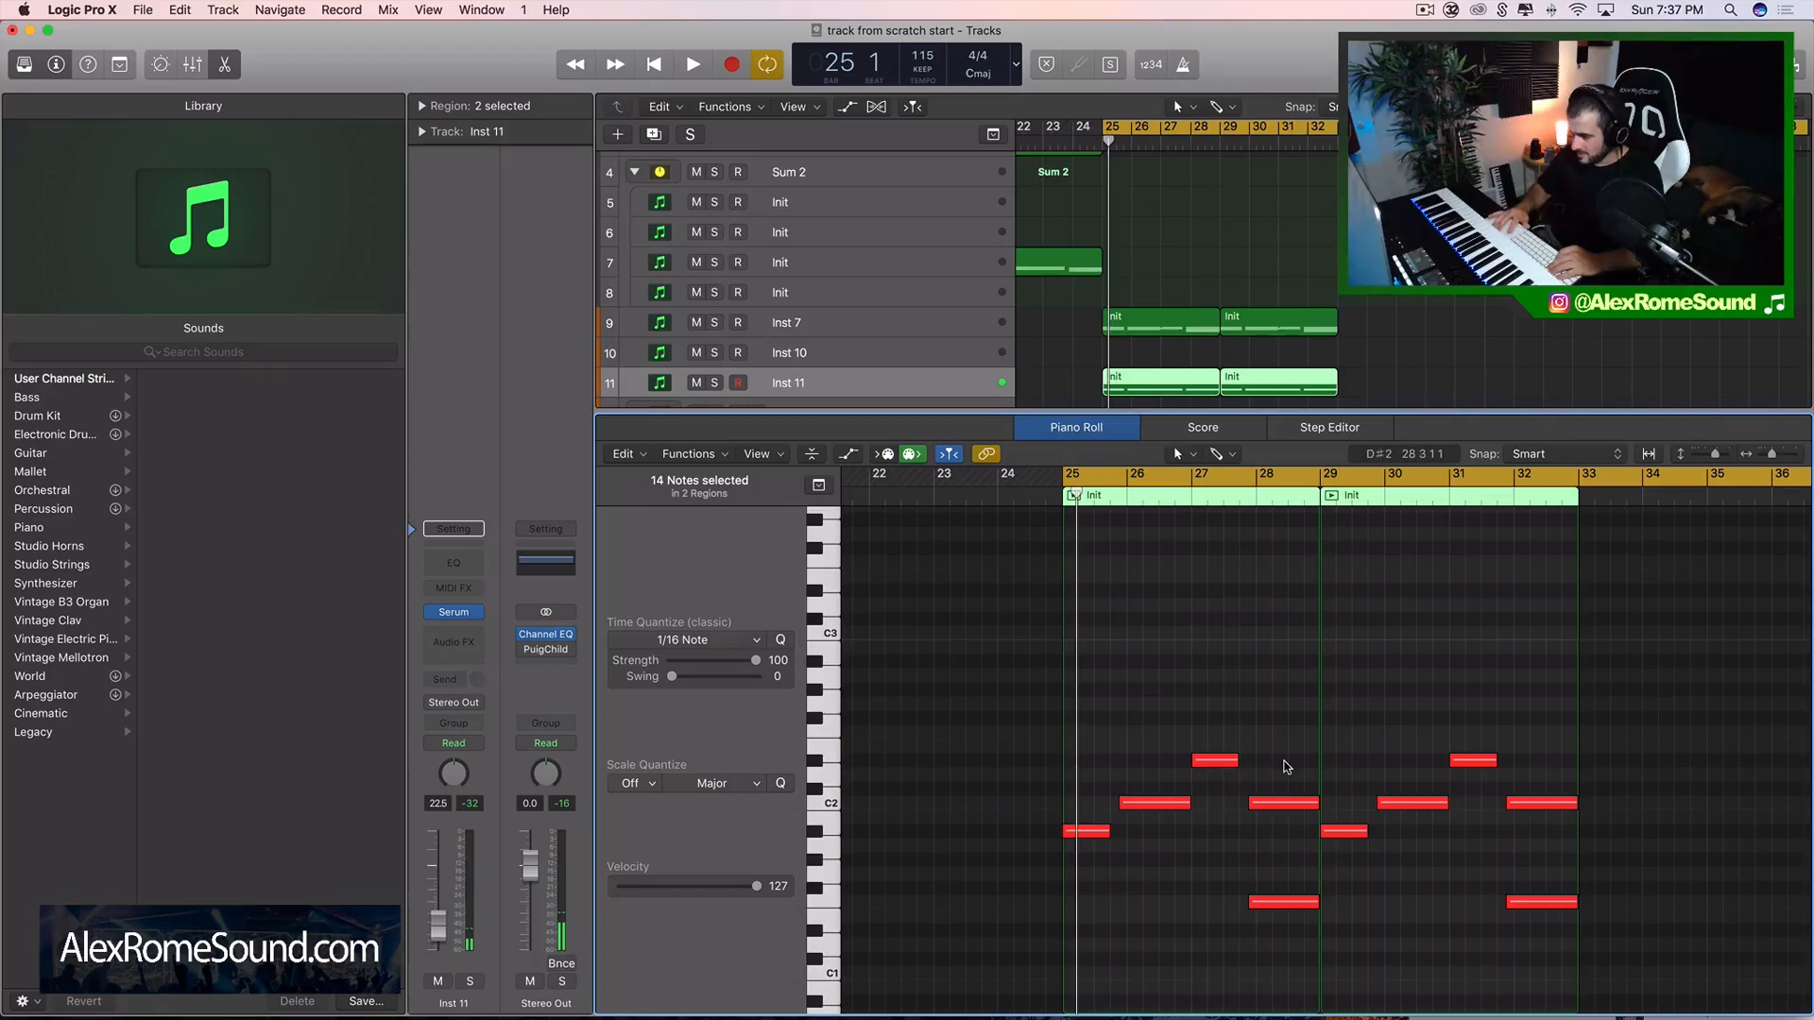
click(1290, 803)
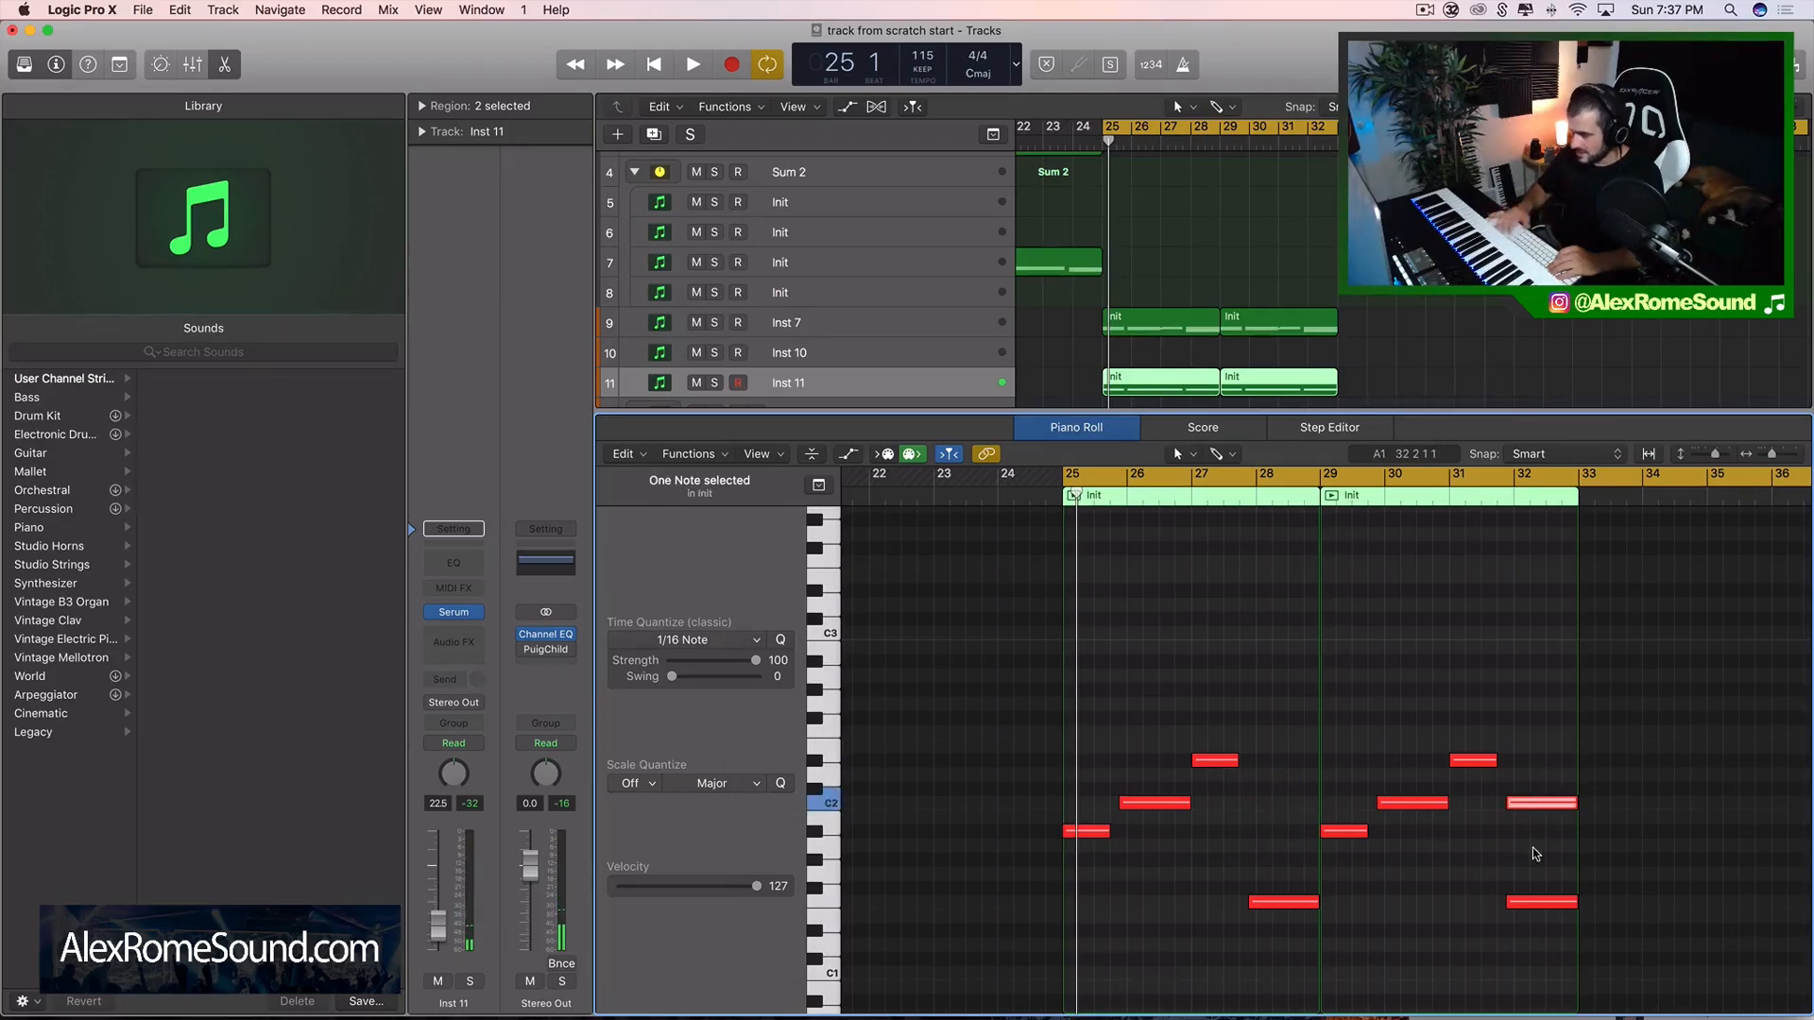
drag(1133, 413, 1236, 1013)
- Mute the Inst 7 and Inst 10 tracks and play Inst 11 with the kick and clap
scroll(1241, 366, up, 1)
drag(1166, 283, 1281, 364)
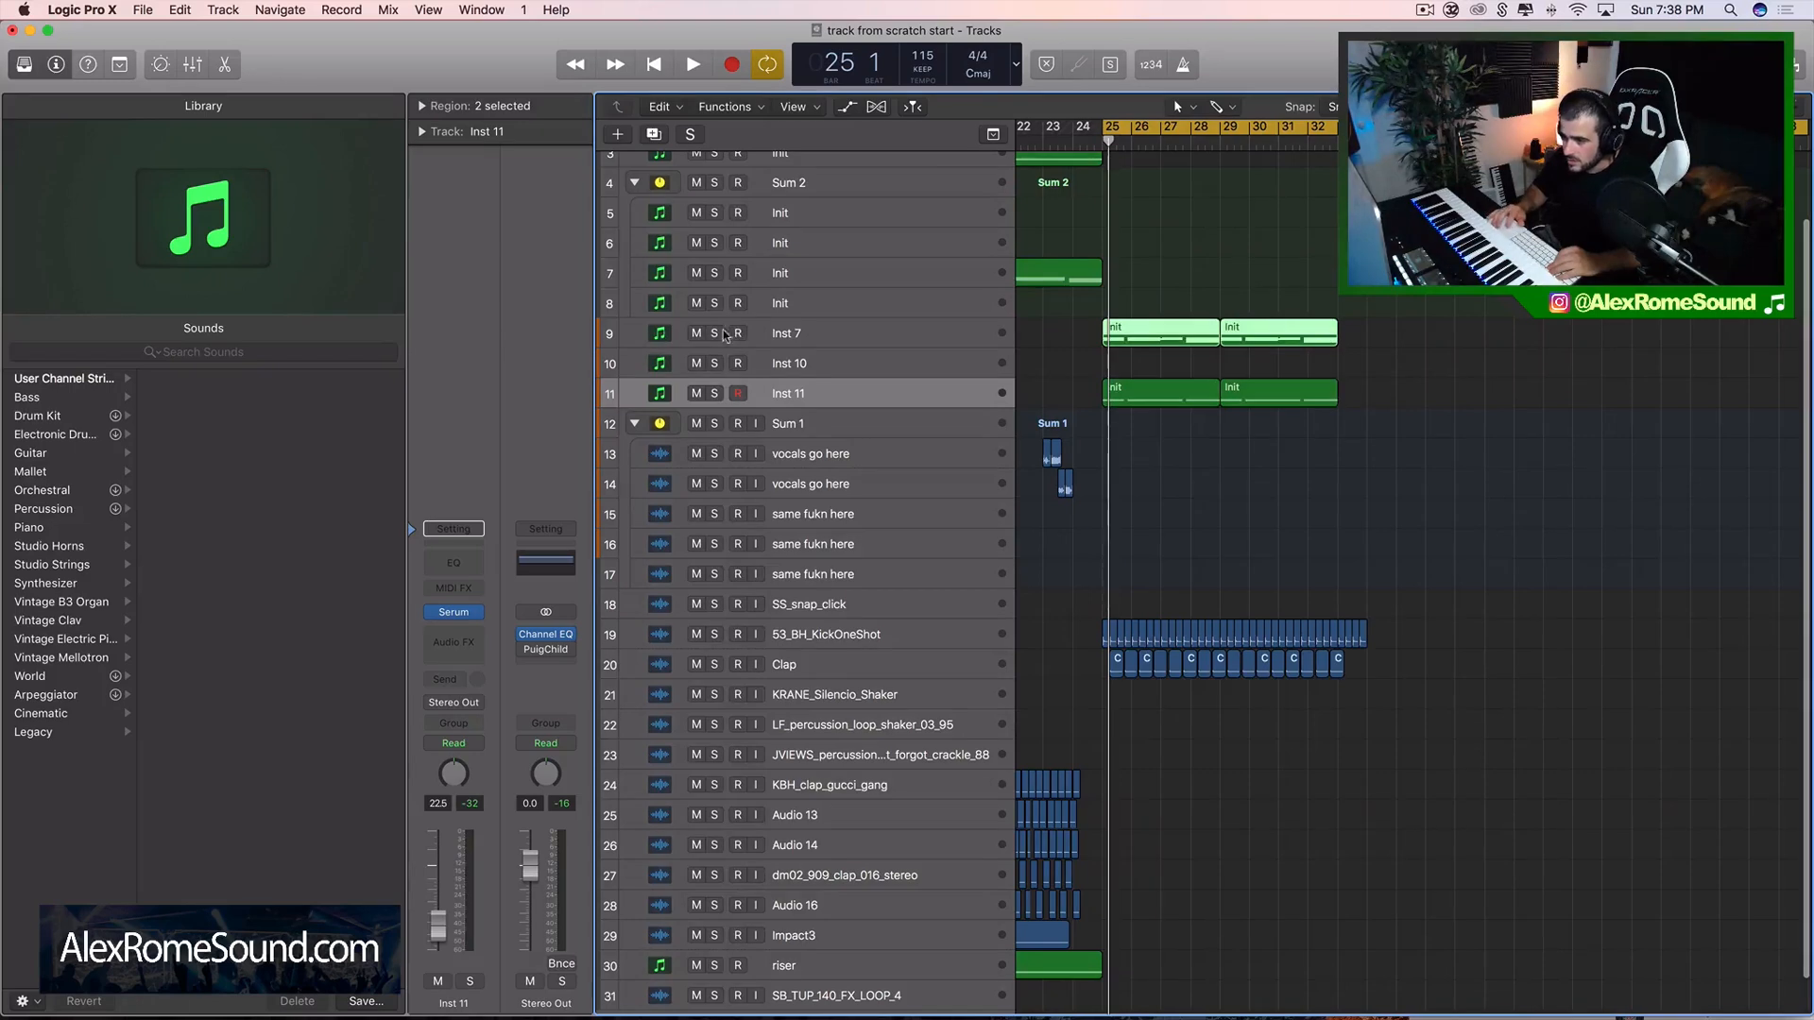
drag(696, 333, 696, 363)
key(space)
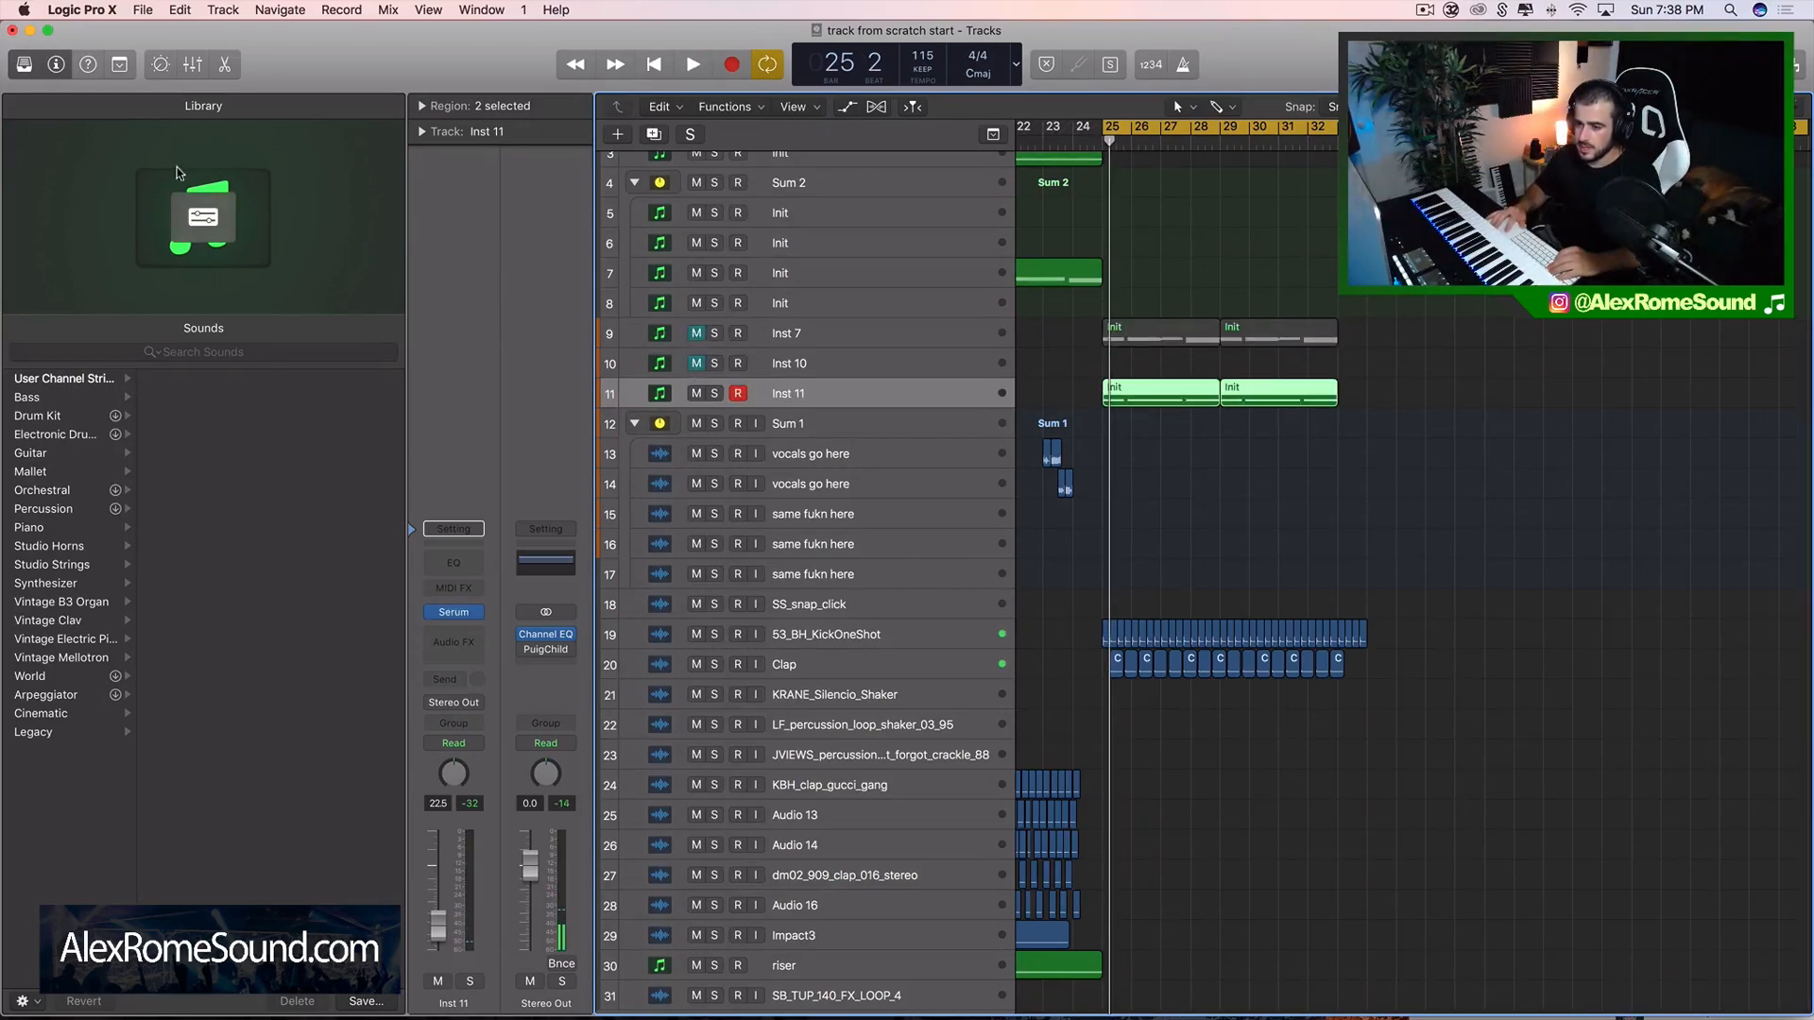
- In Inst 11's Serum, set oscillator A's octave to -1 and enable the filter with type MG Low 24
click(453, 615)
drag(194, 244, 195, 270)
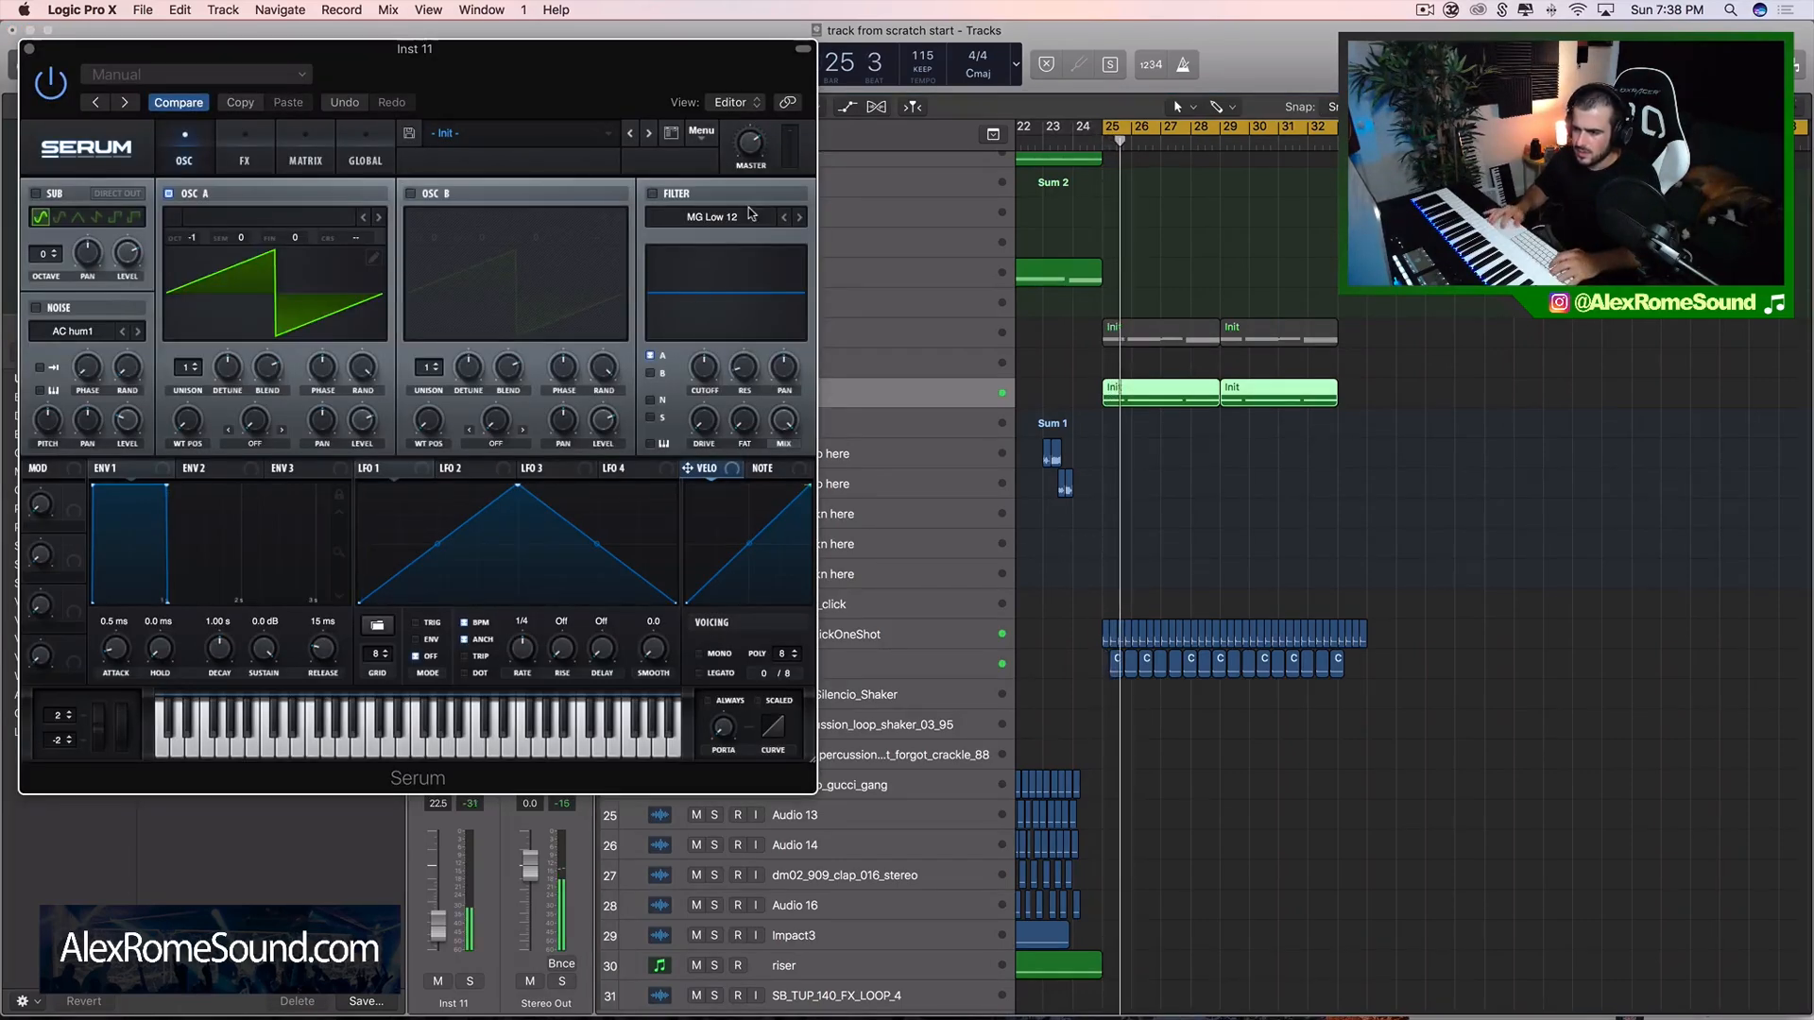
click(651, 194)
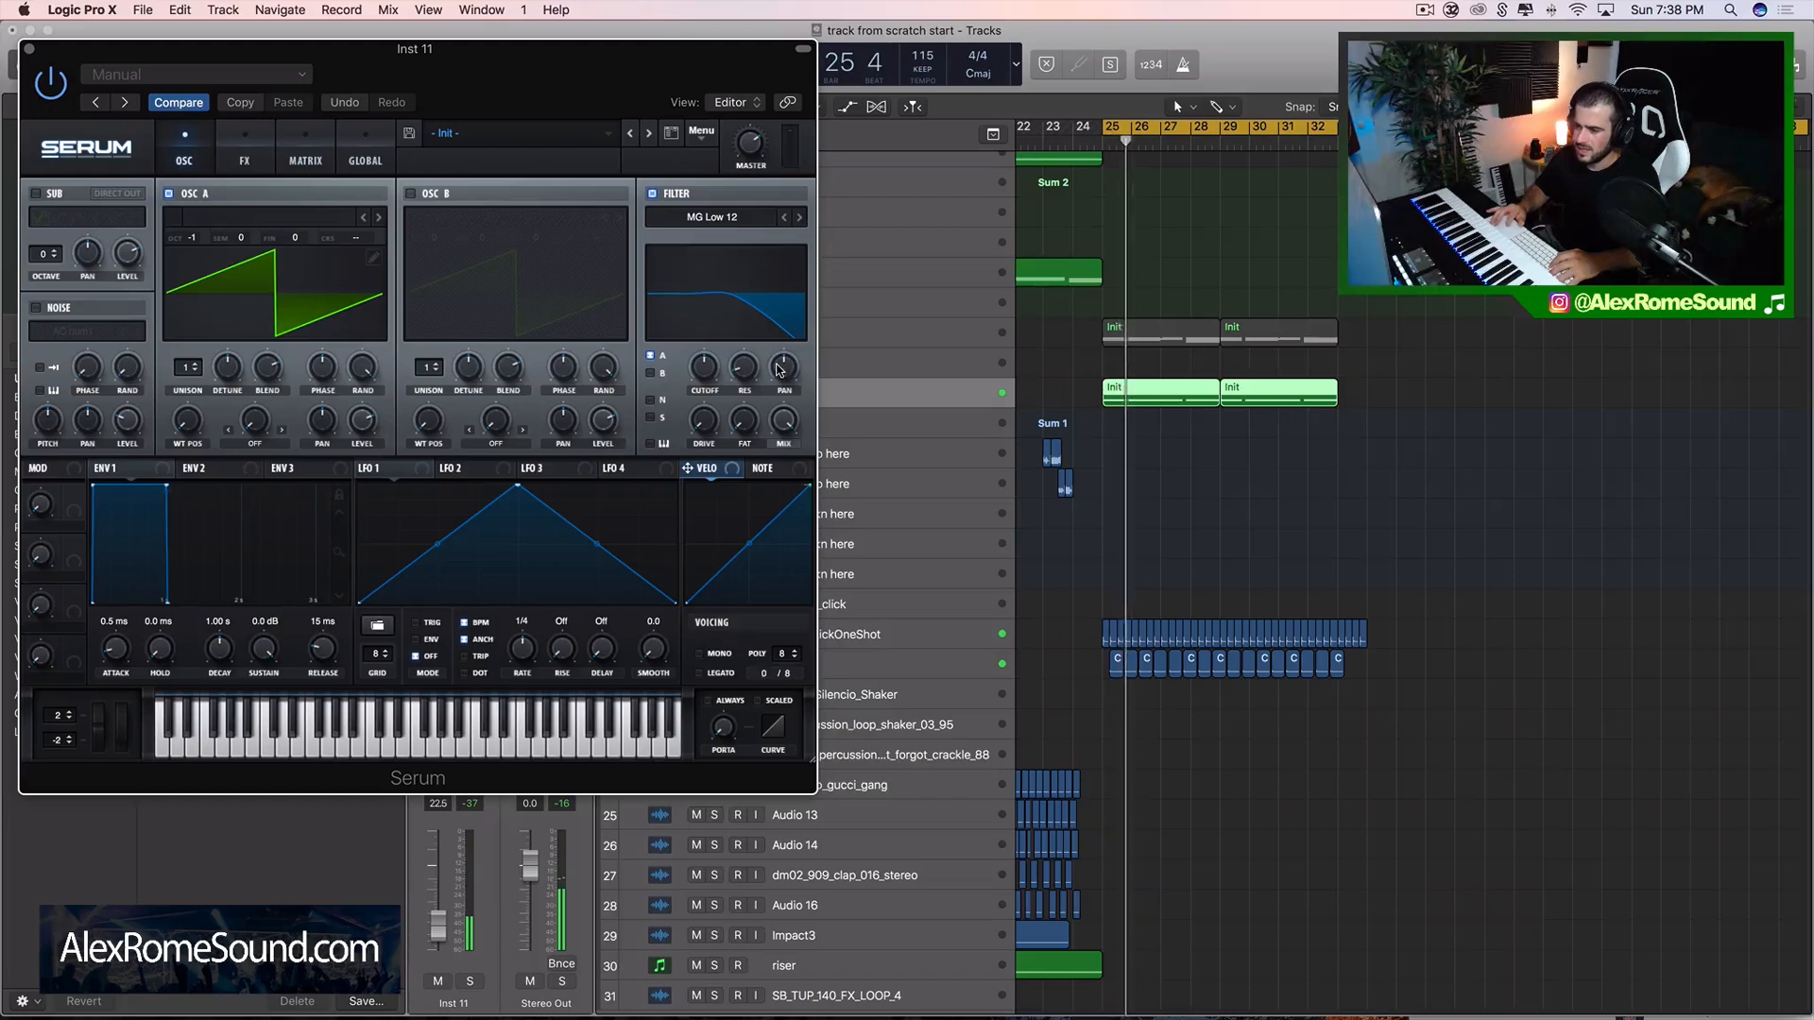
click(797, 218)
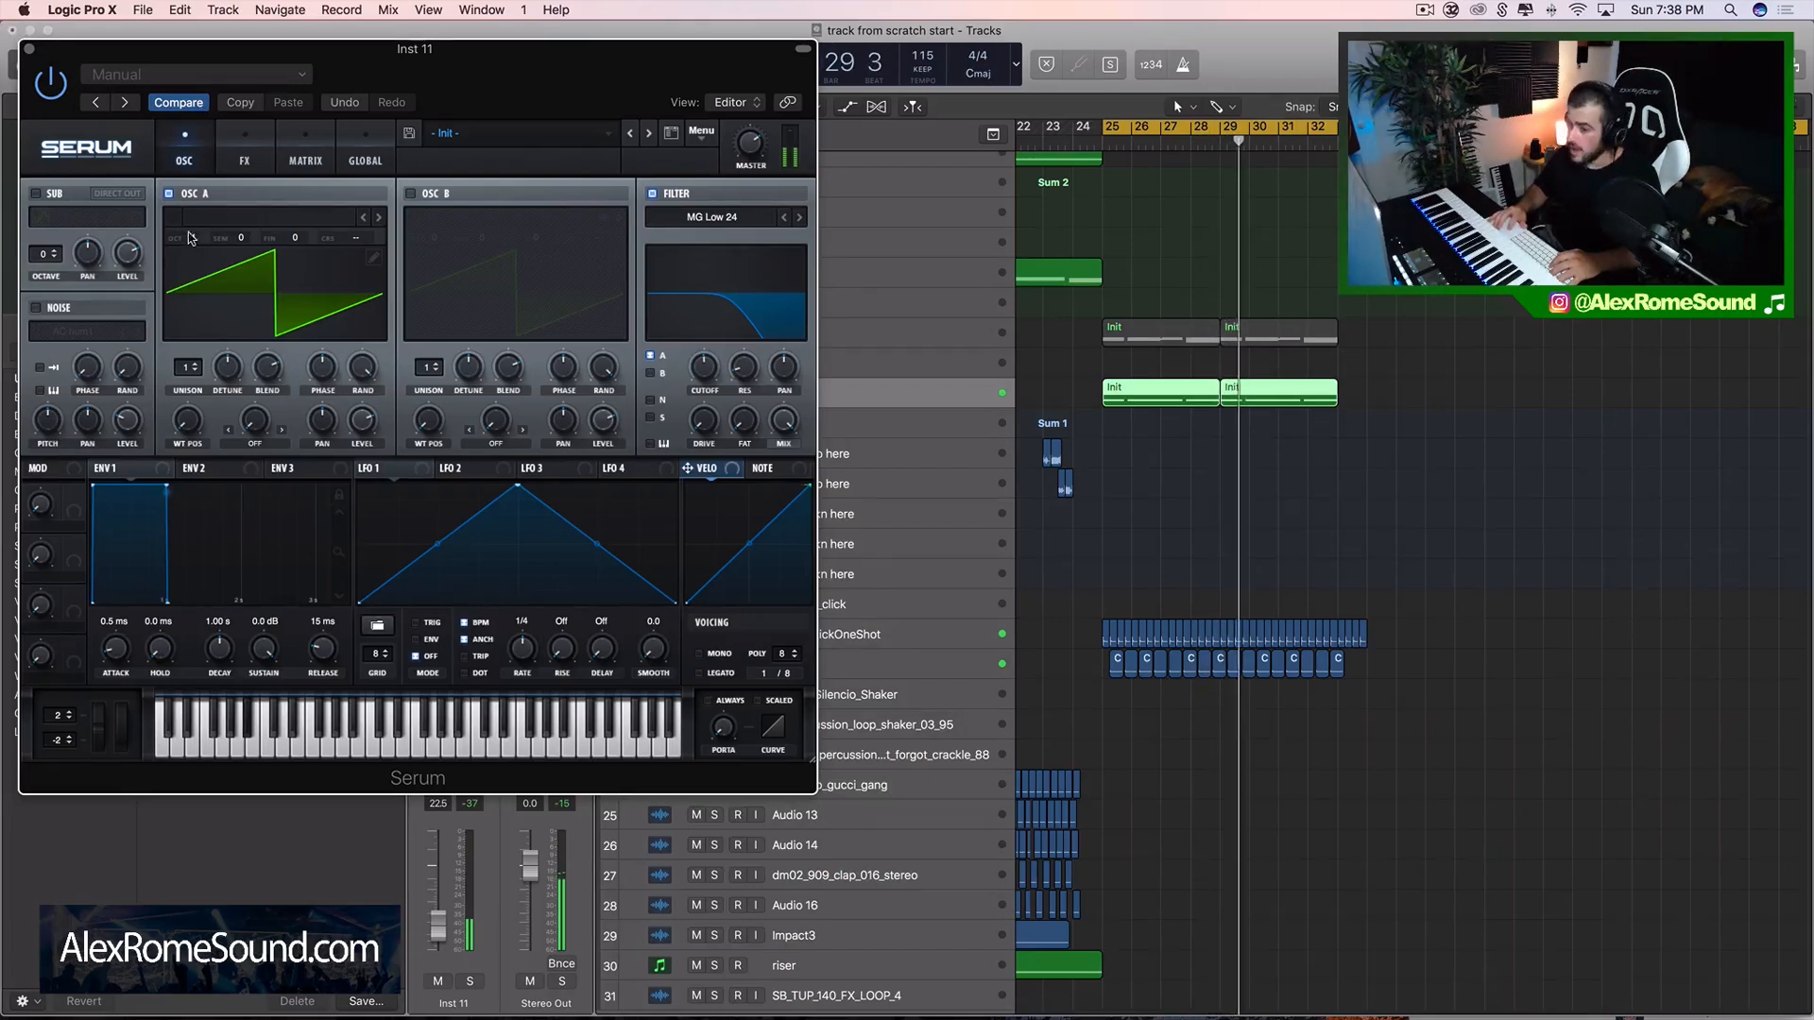
drag(192, 237, 197, 218)
key(space)
key(space)
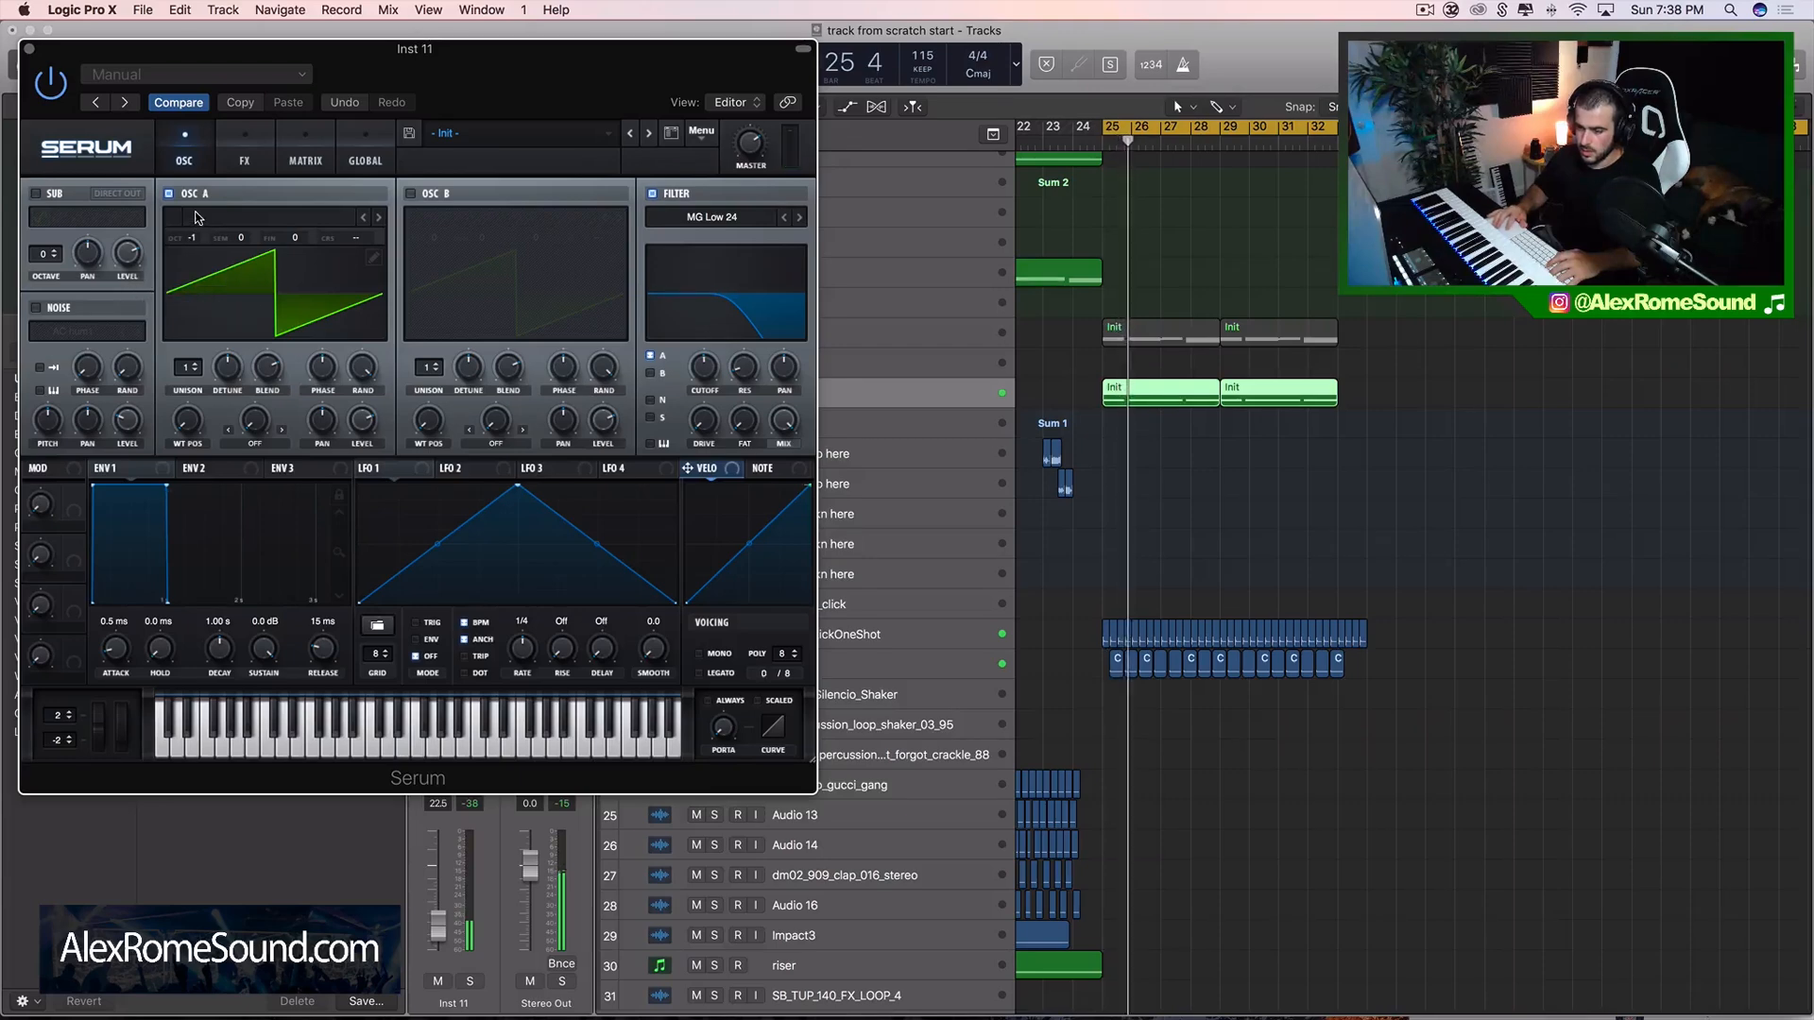
click(28, 49)
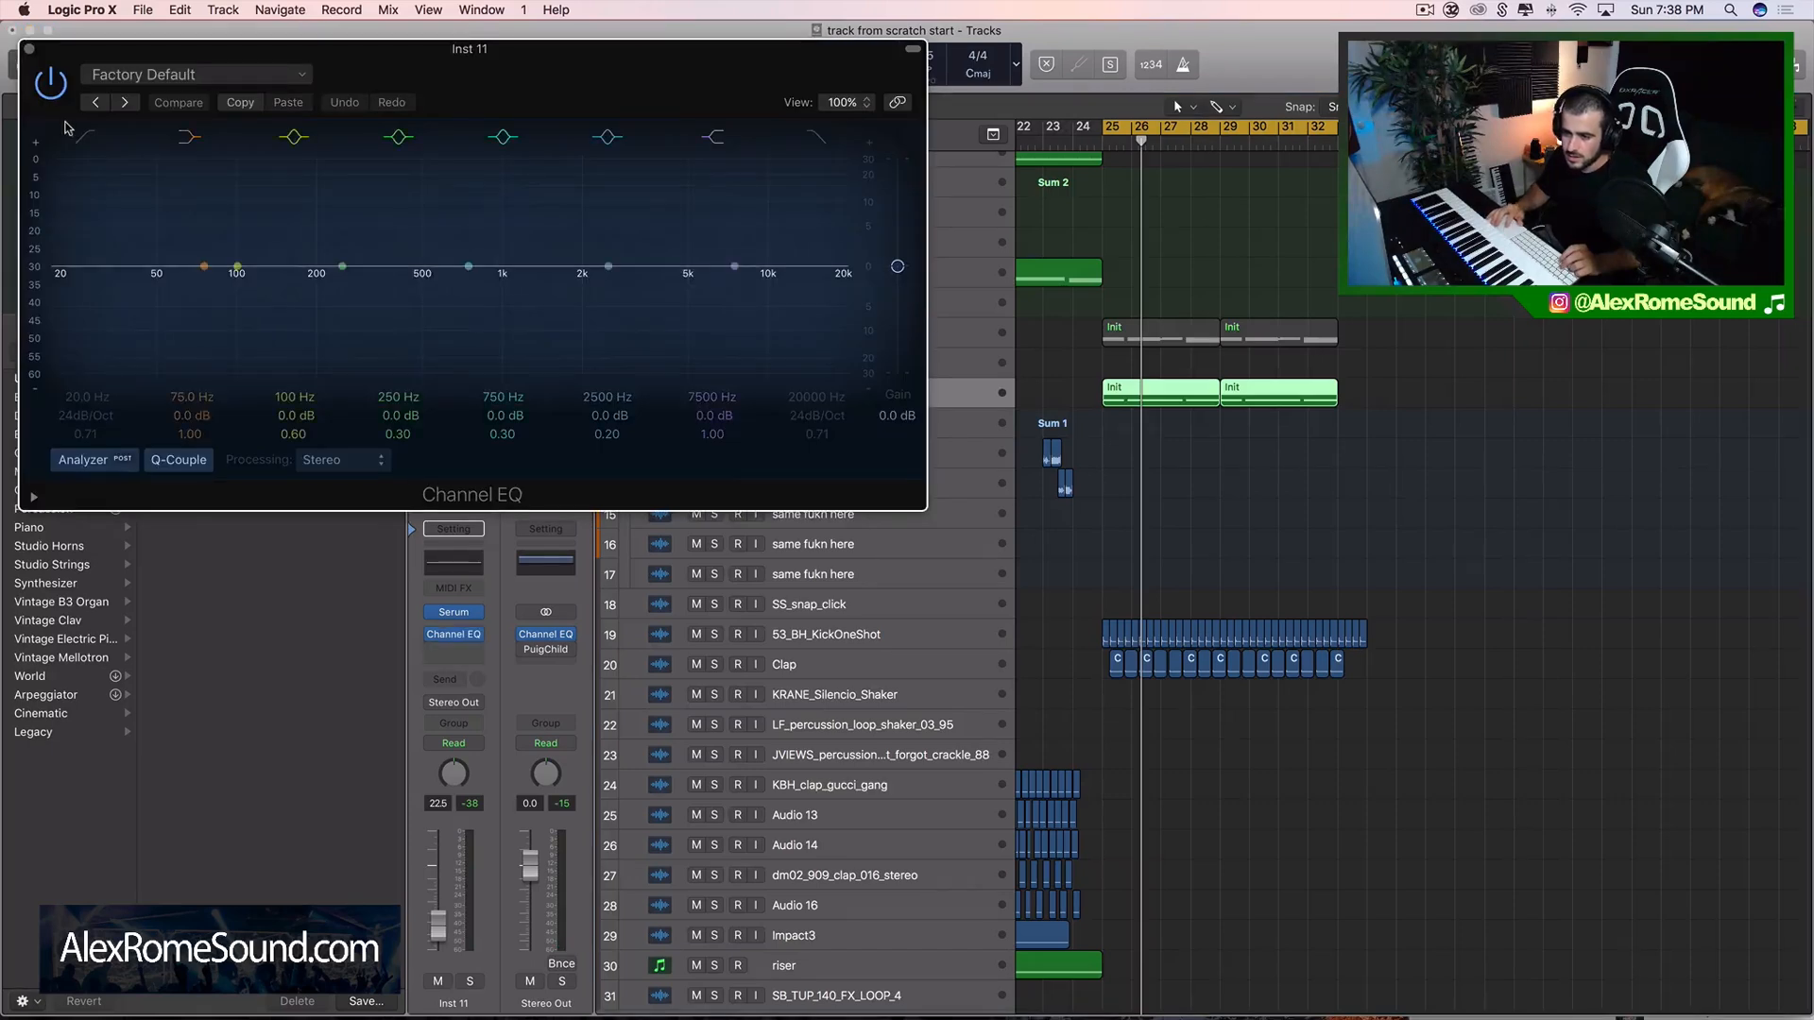
- Set Inst 11's Channel EQ to a low cut at 110 Hz with a 48 dB/Oct slope
click(87, 145)
drag(81, 331, 323, 325)
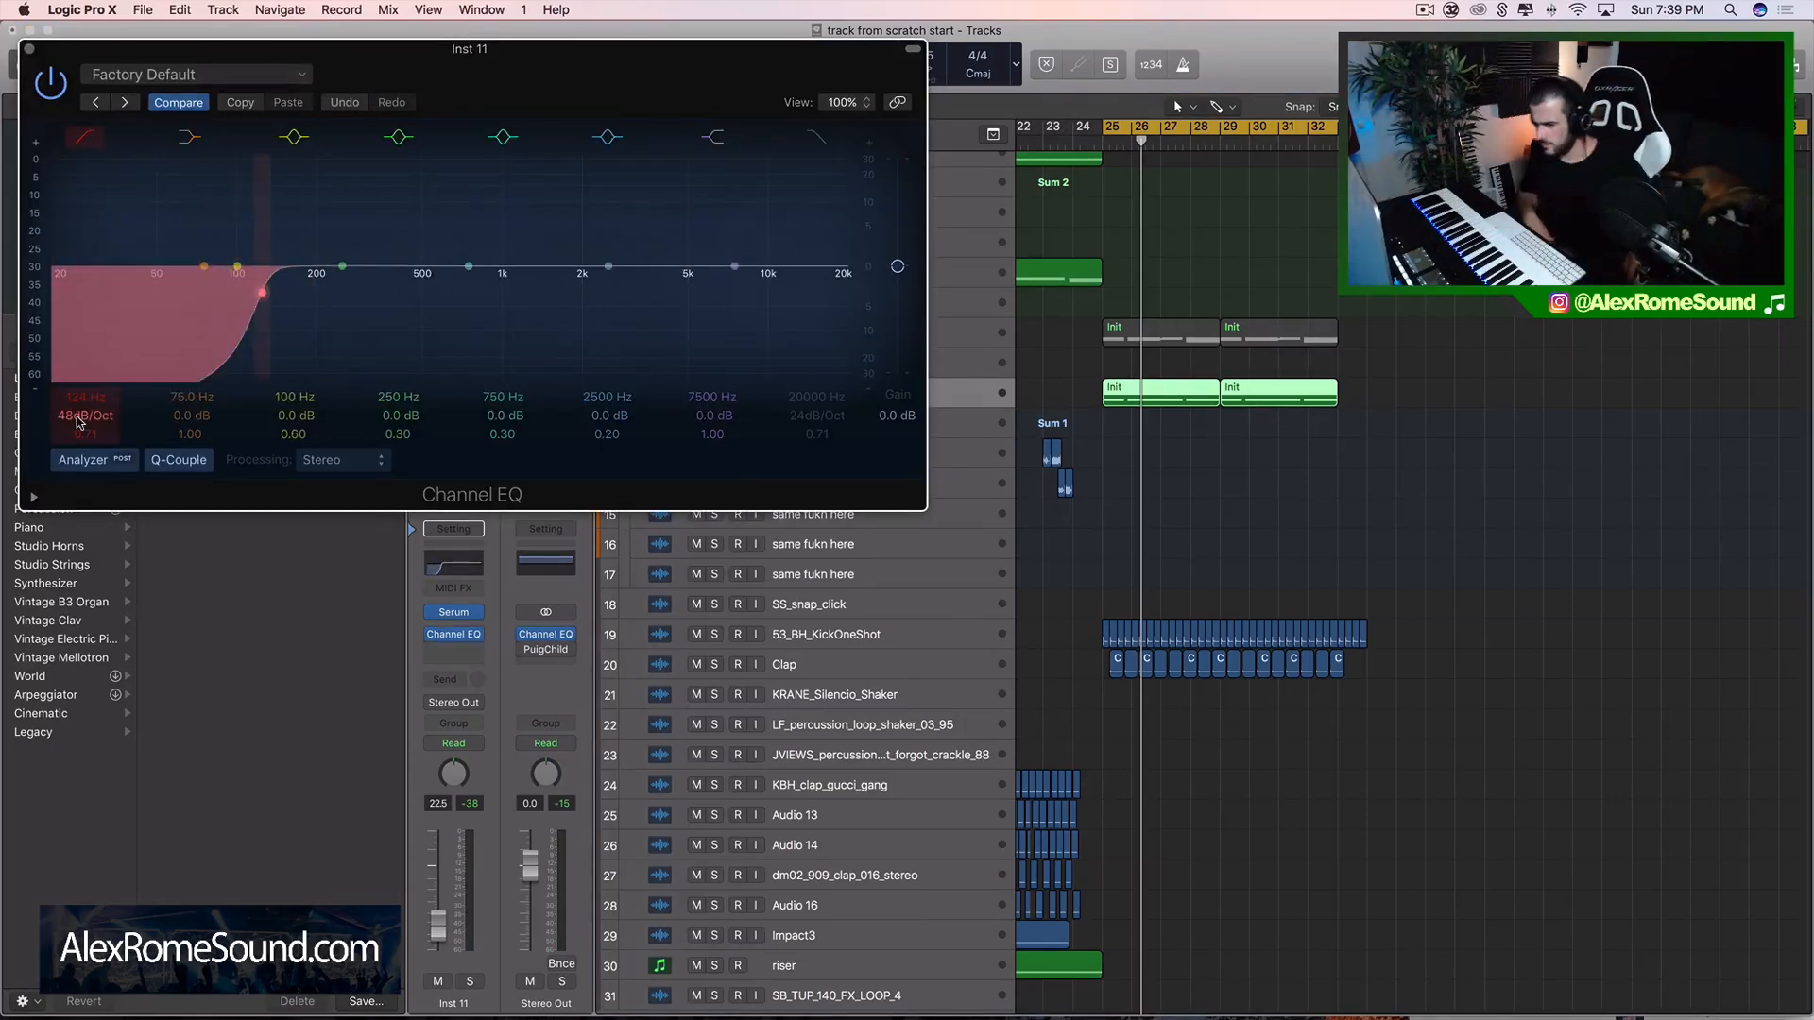
key(space)
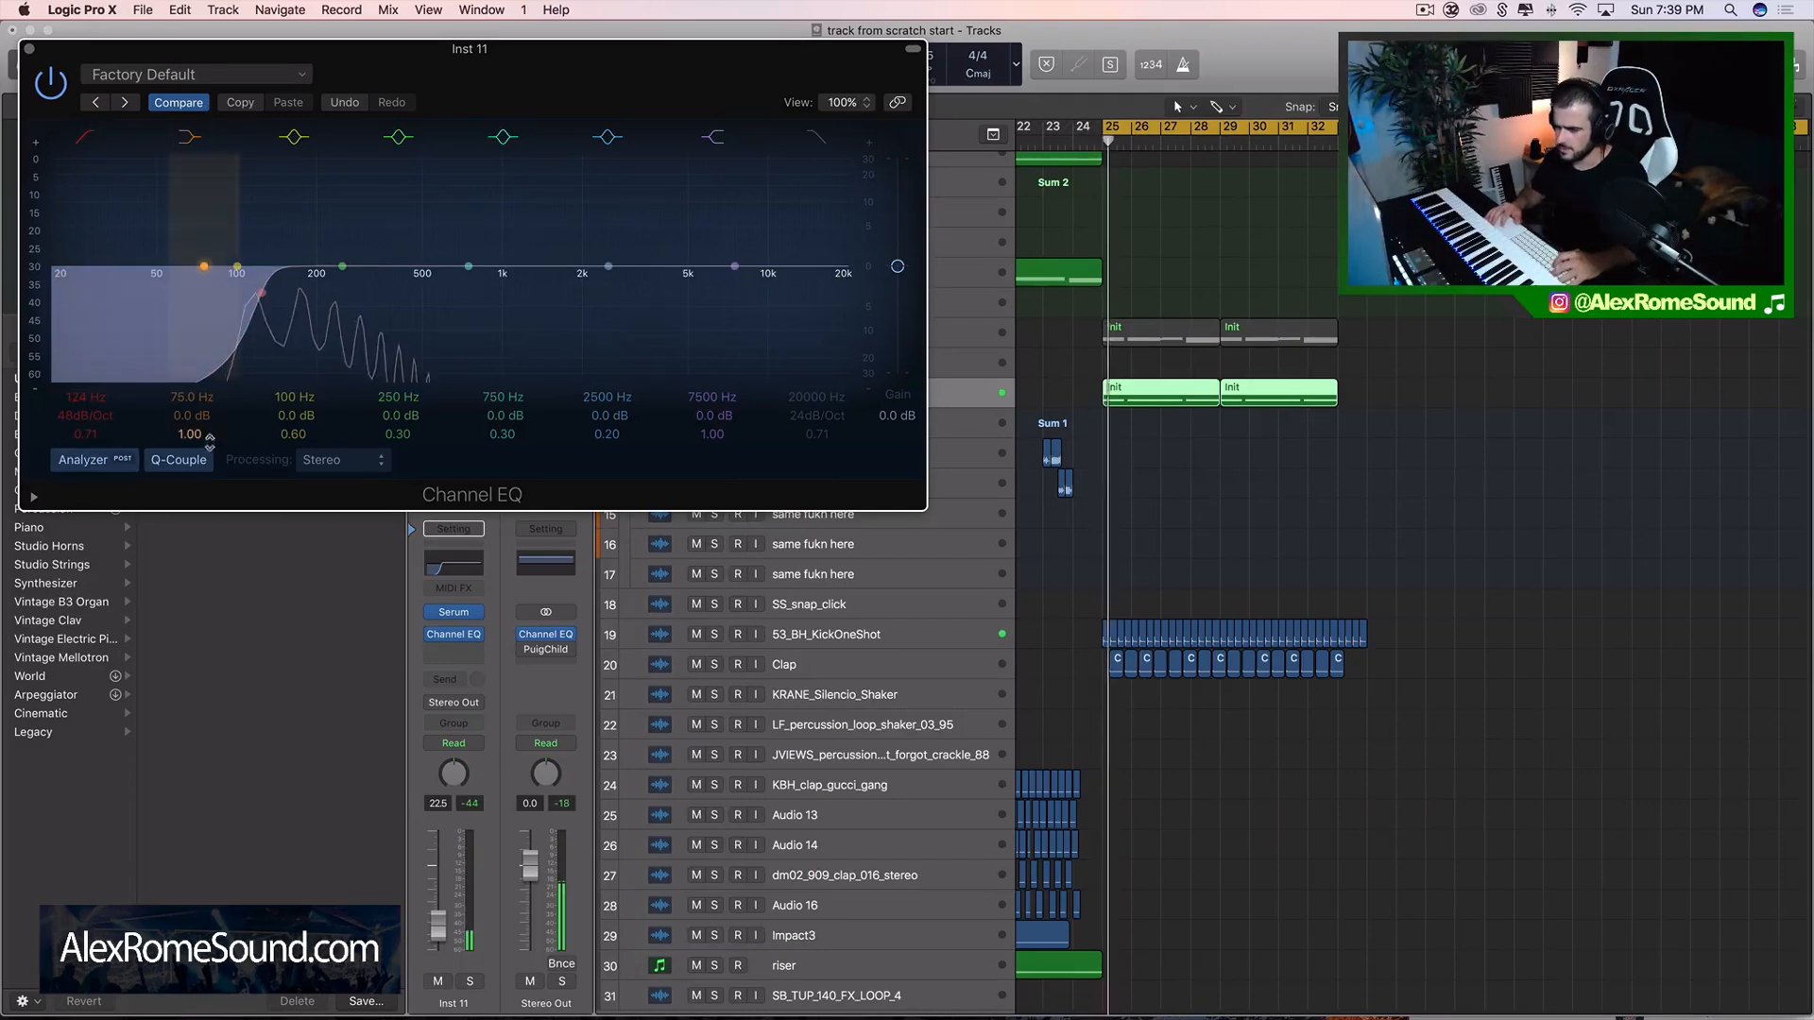
drag(239, 332, 222, 334)
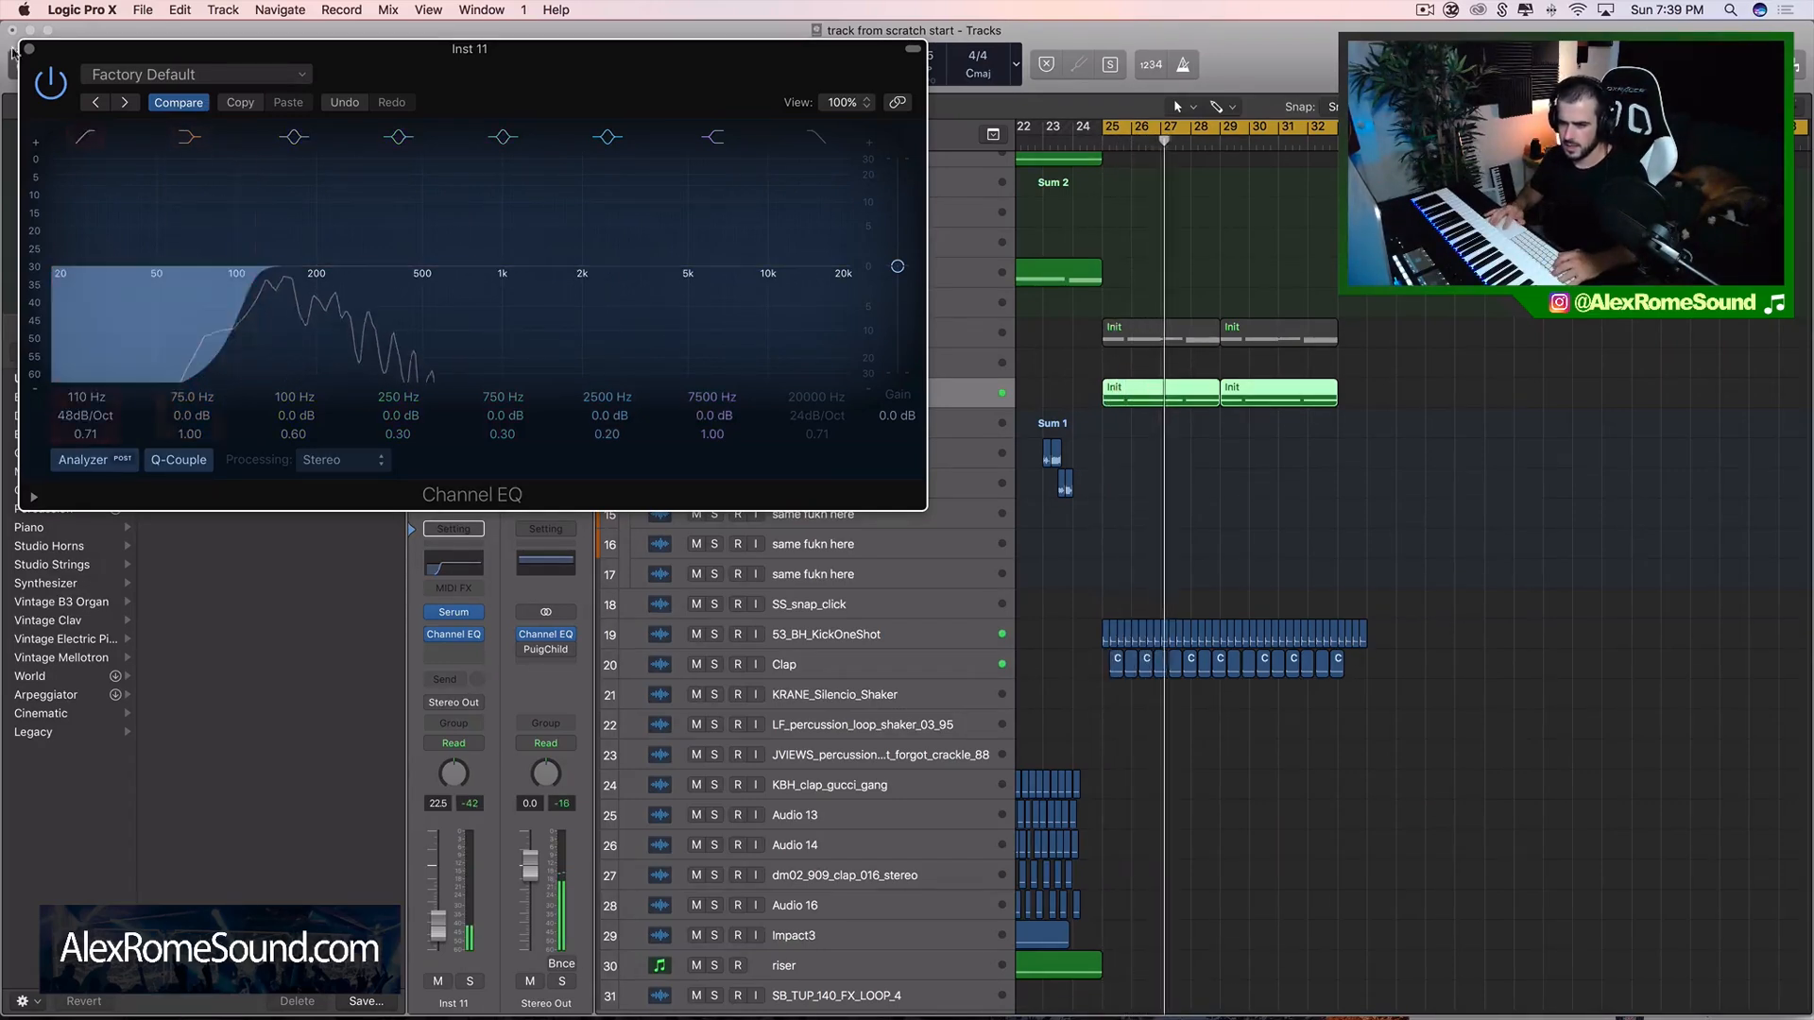
key(super+w)
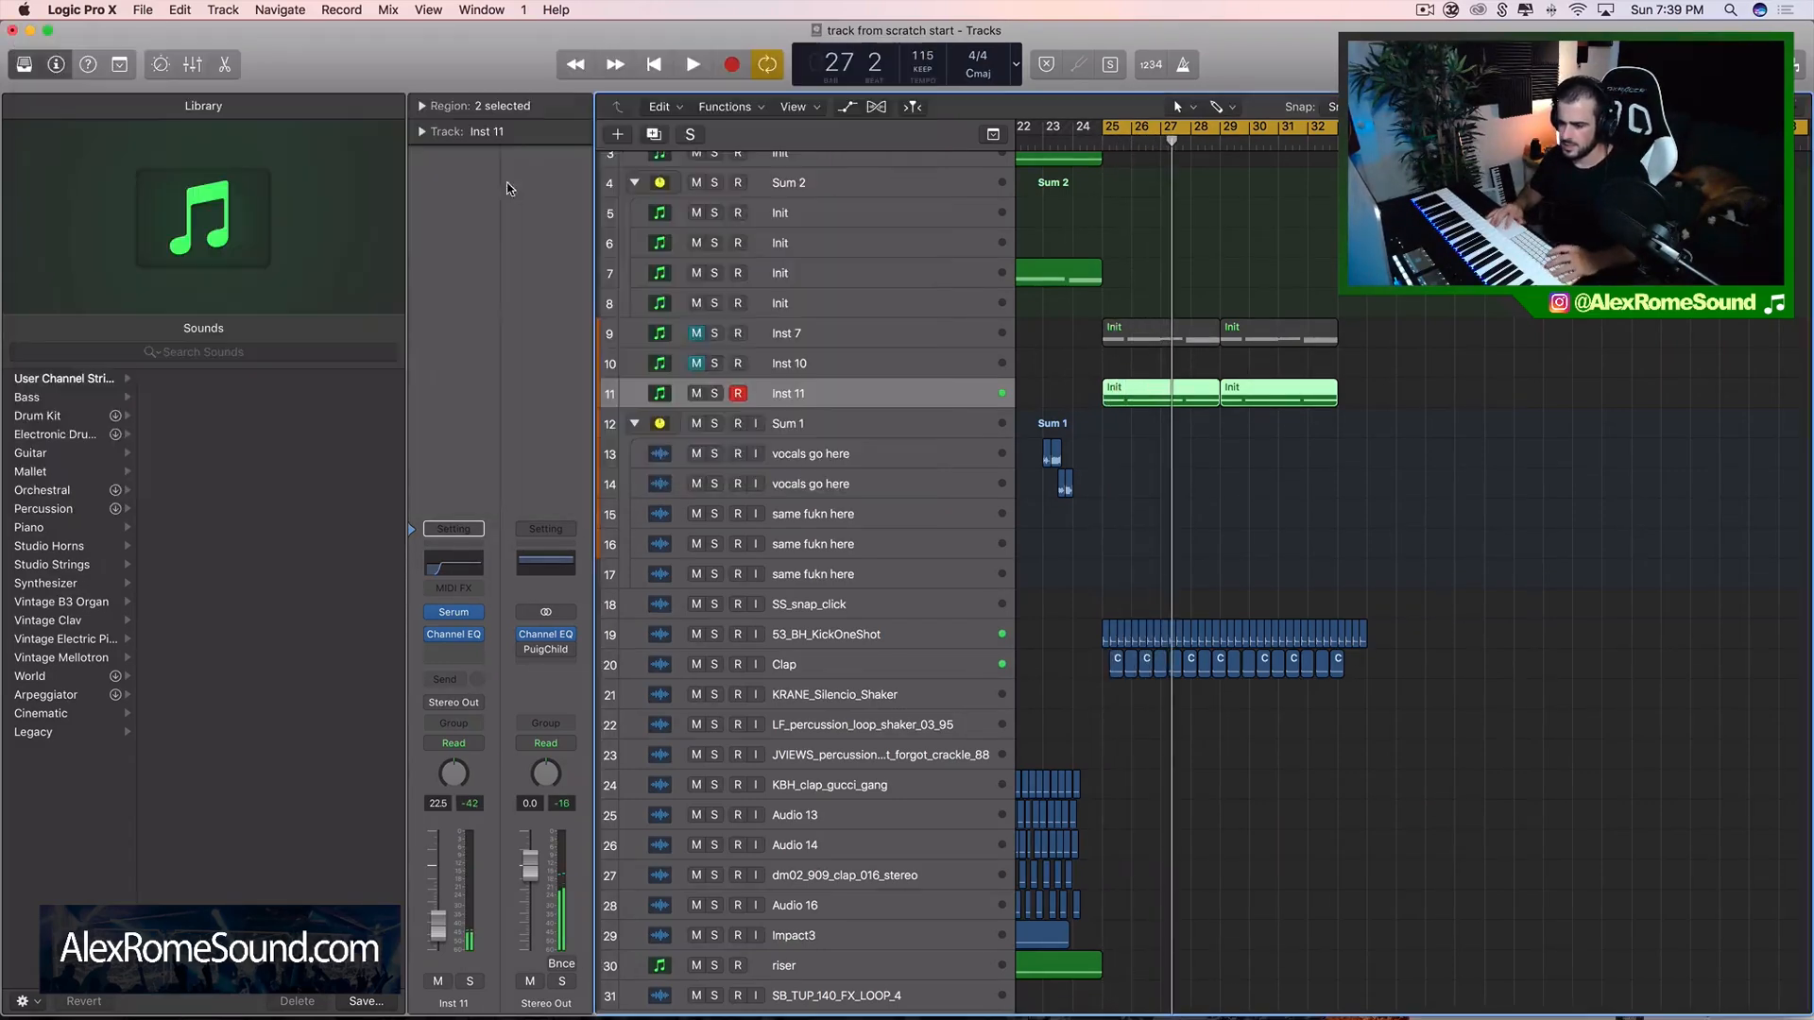
- Duplicate the Inst 11 track, copy its two Init regions to Inst 12 at bar 25, and play Inst 12 soloed
click(654, 134)
key(super+r)
drag(1360, 397, 1121, 438)
key(ctrl+s)
key(space)
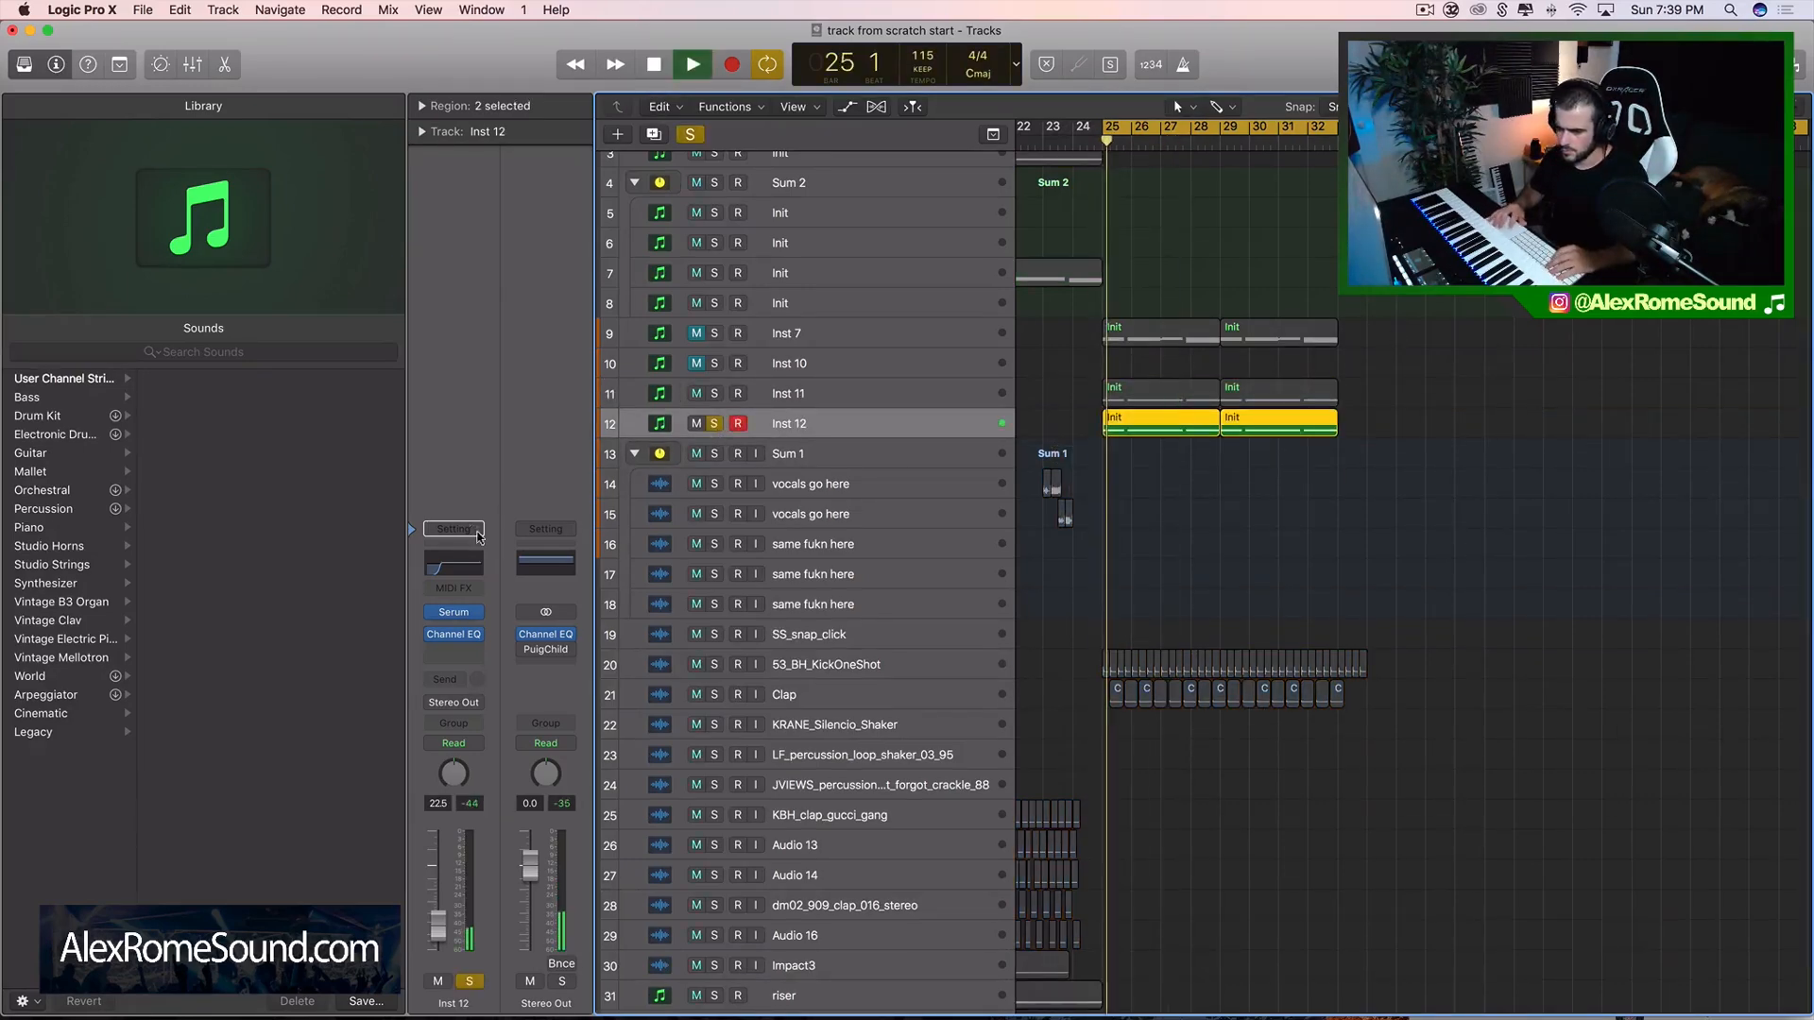
key(space)
- In Inst 12's Serum, turn oscillator A off and enable the sub oscillator at octave -1
key(v)
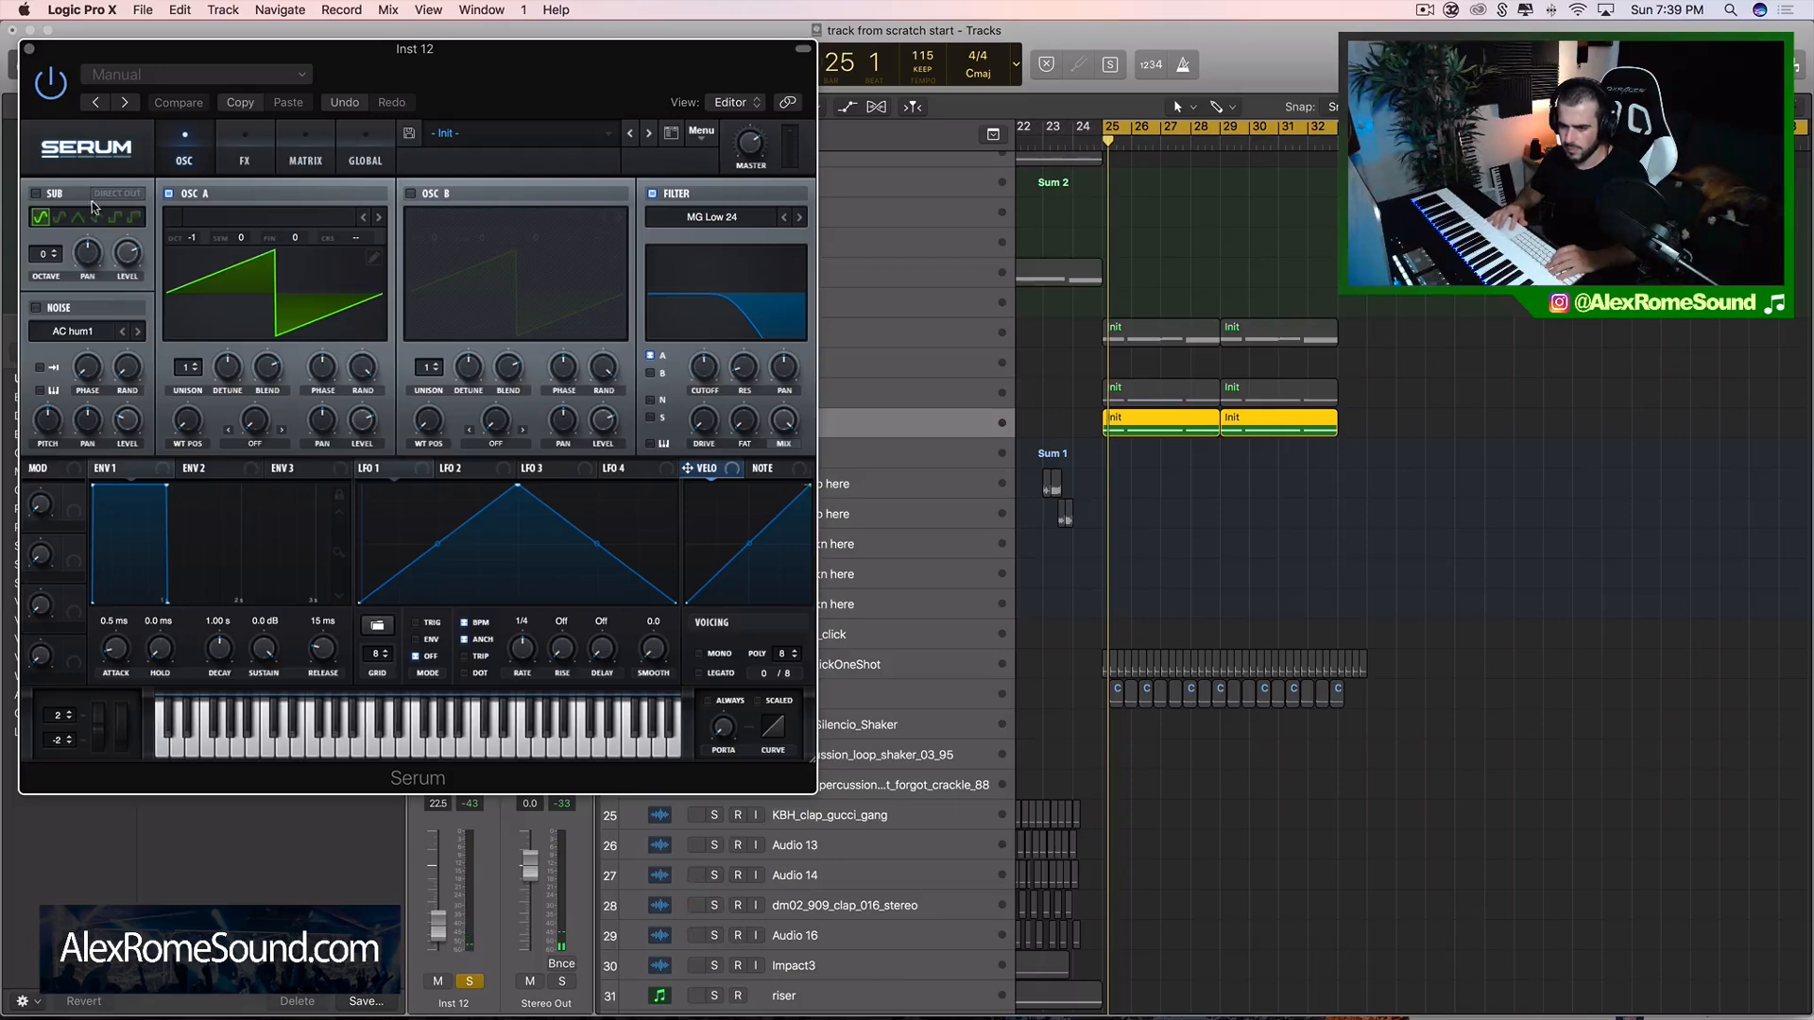
click(169, 193)
click(35, 193)
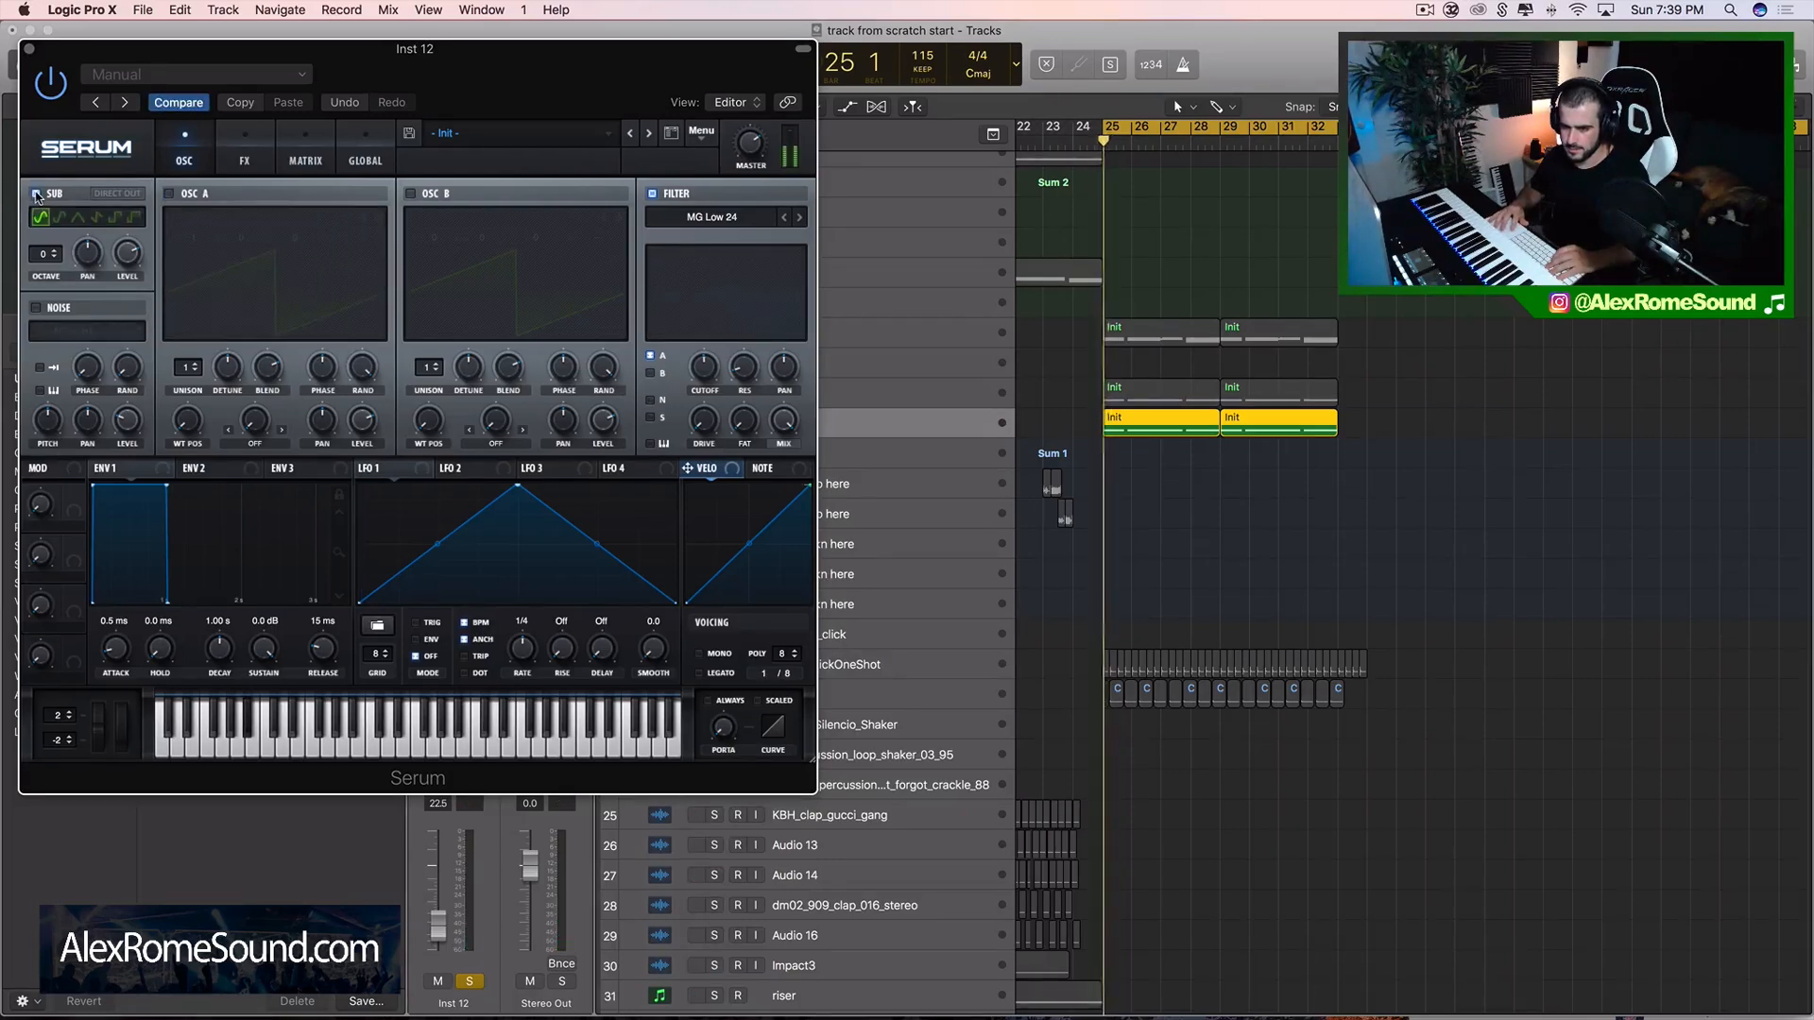
click(56, 258)
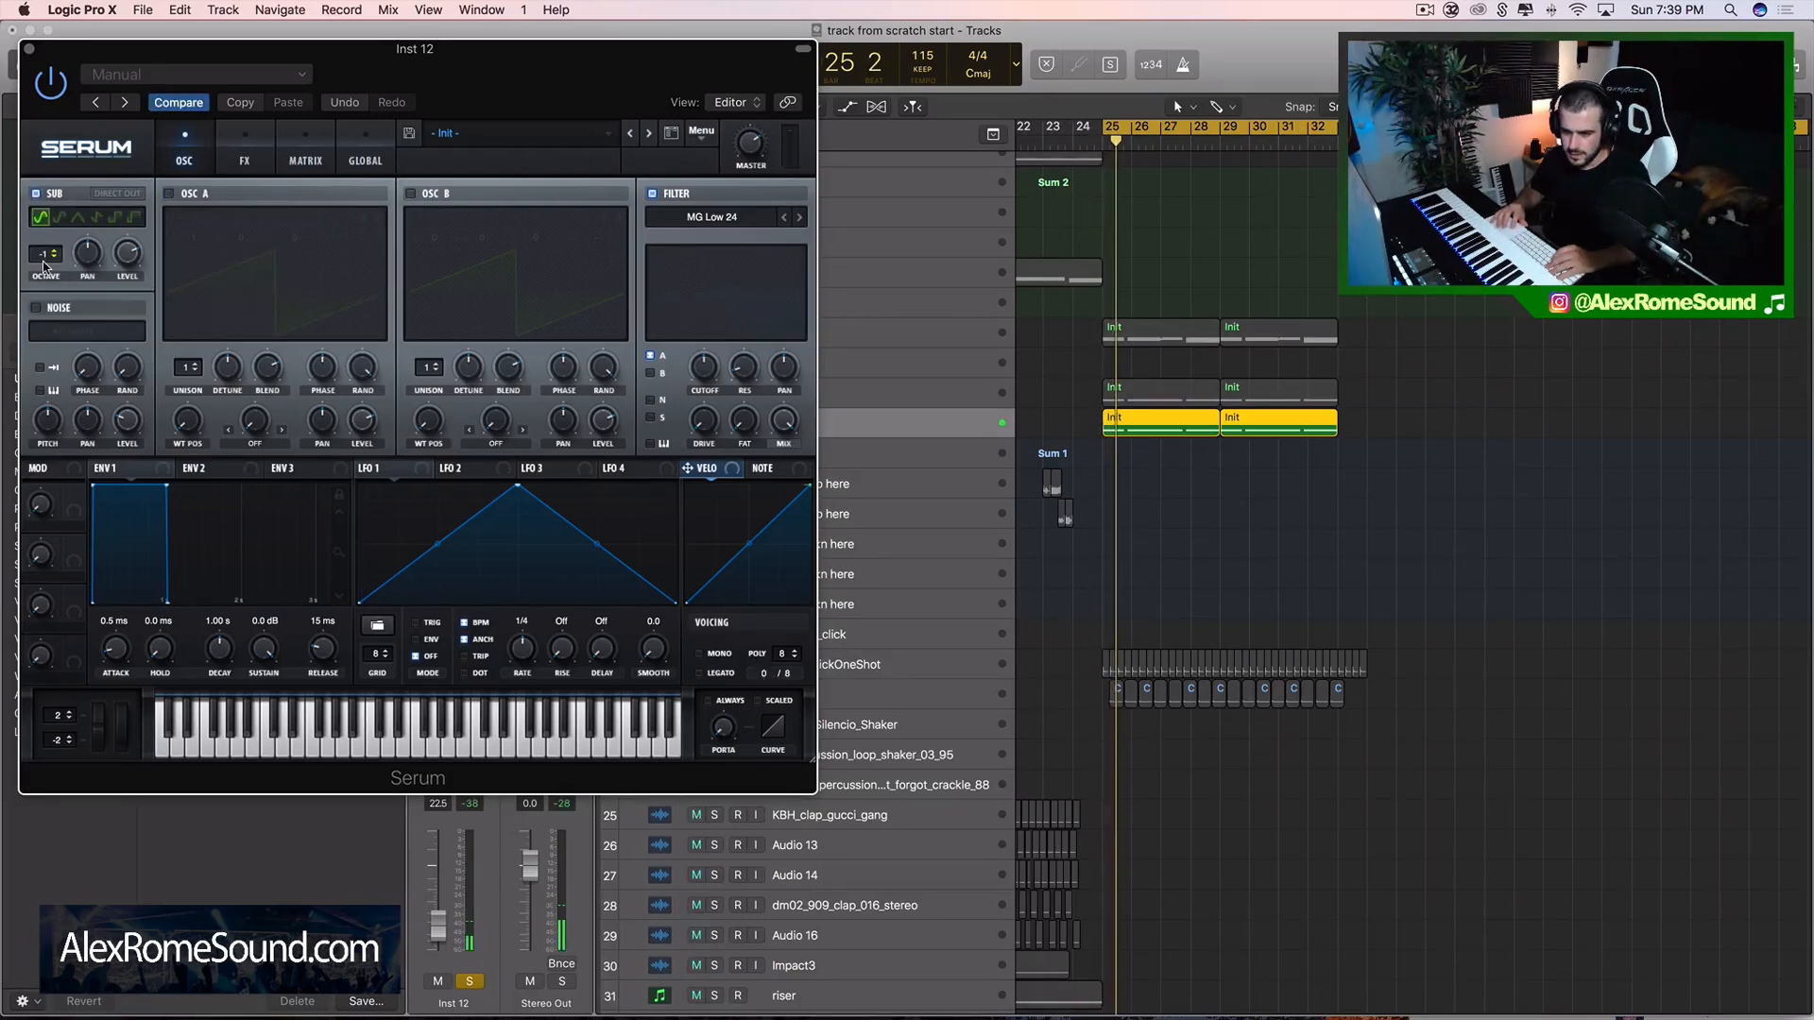
key(space)
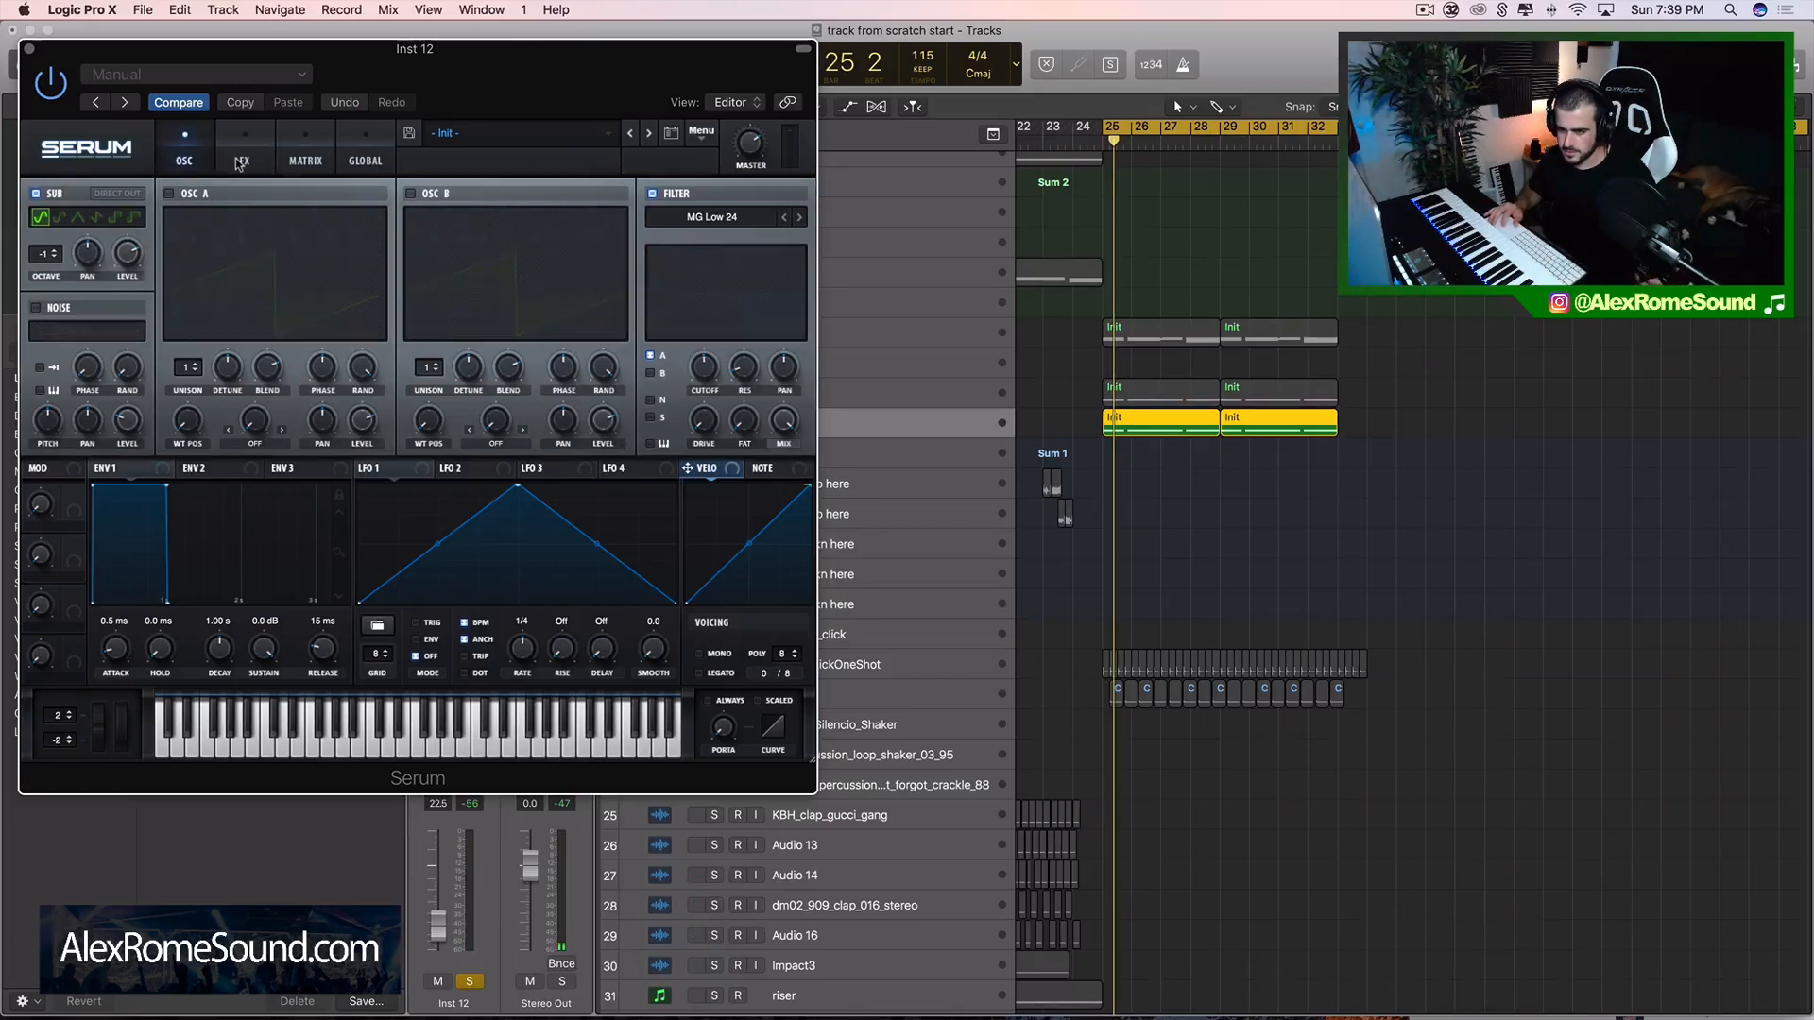
- In Inst 12's Serum, enable Tube distortion with the effect's filter set to Post
click(241, 161)
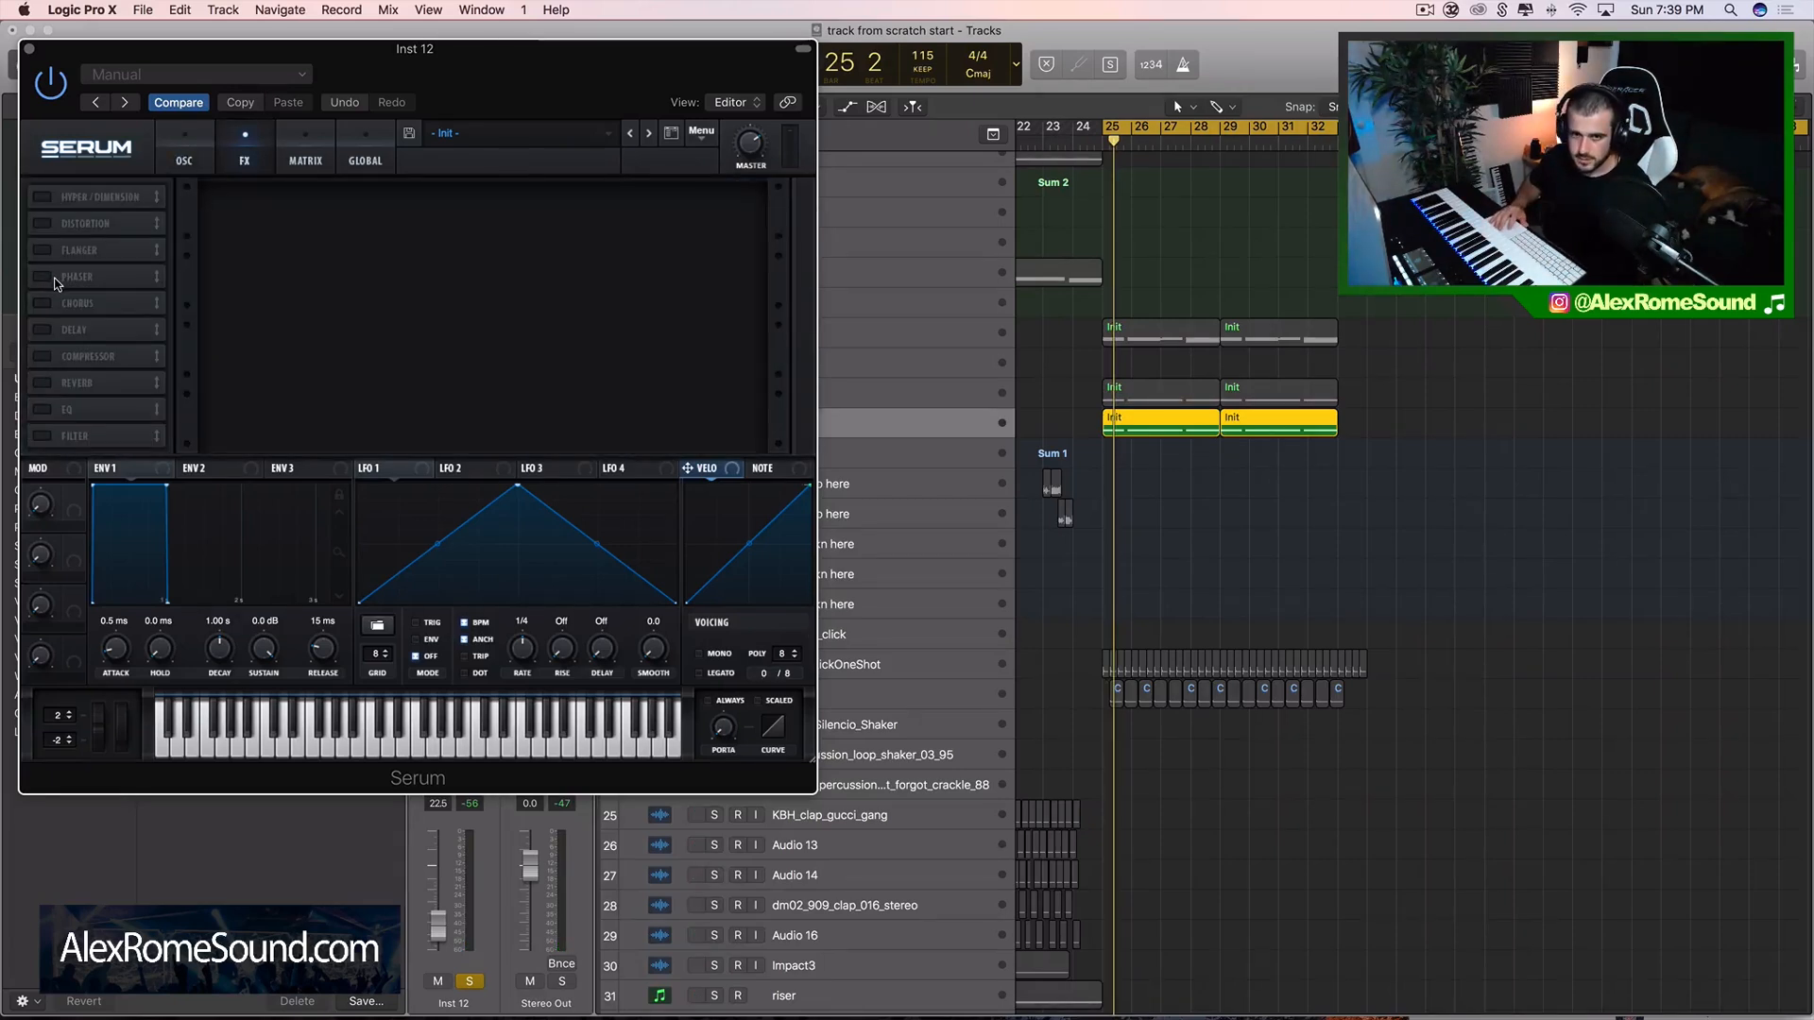
click(63, 225)
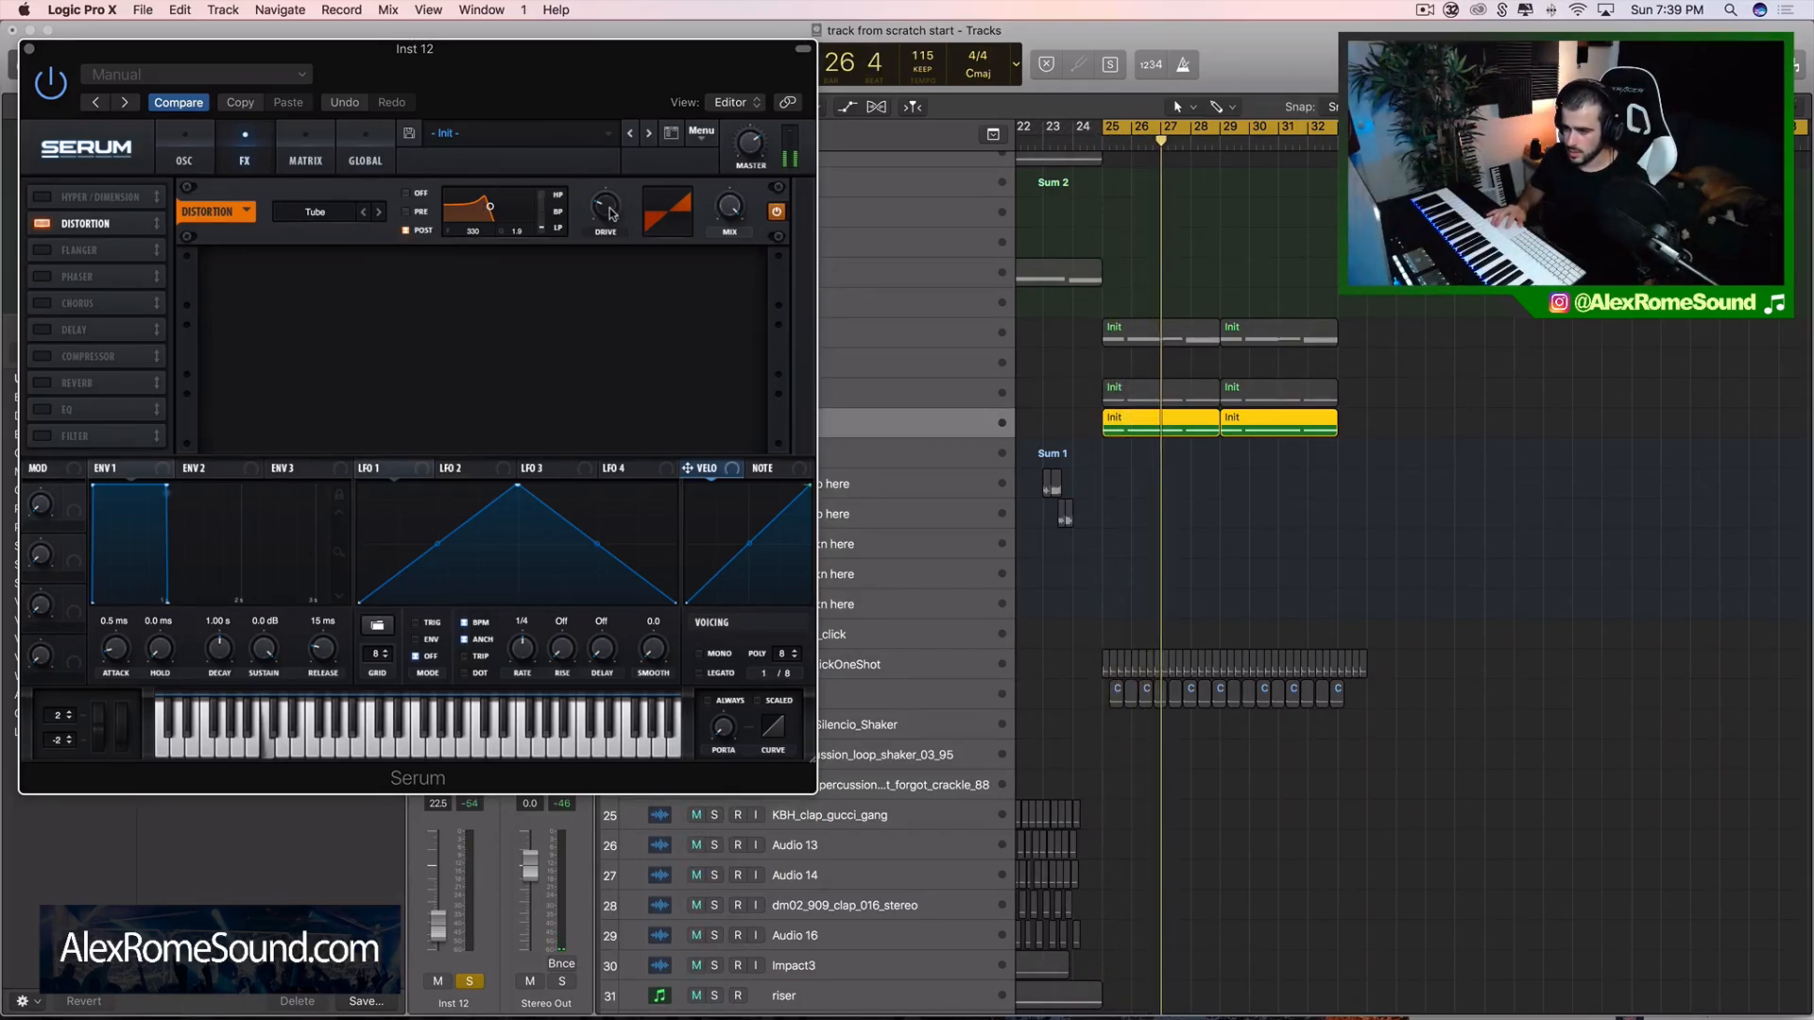
drag(468, 117, 1073, 101)
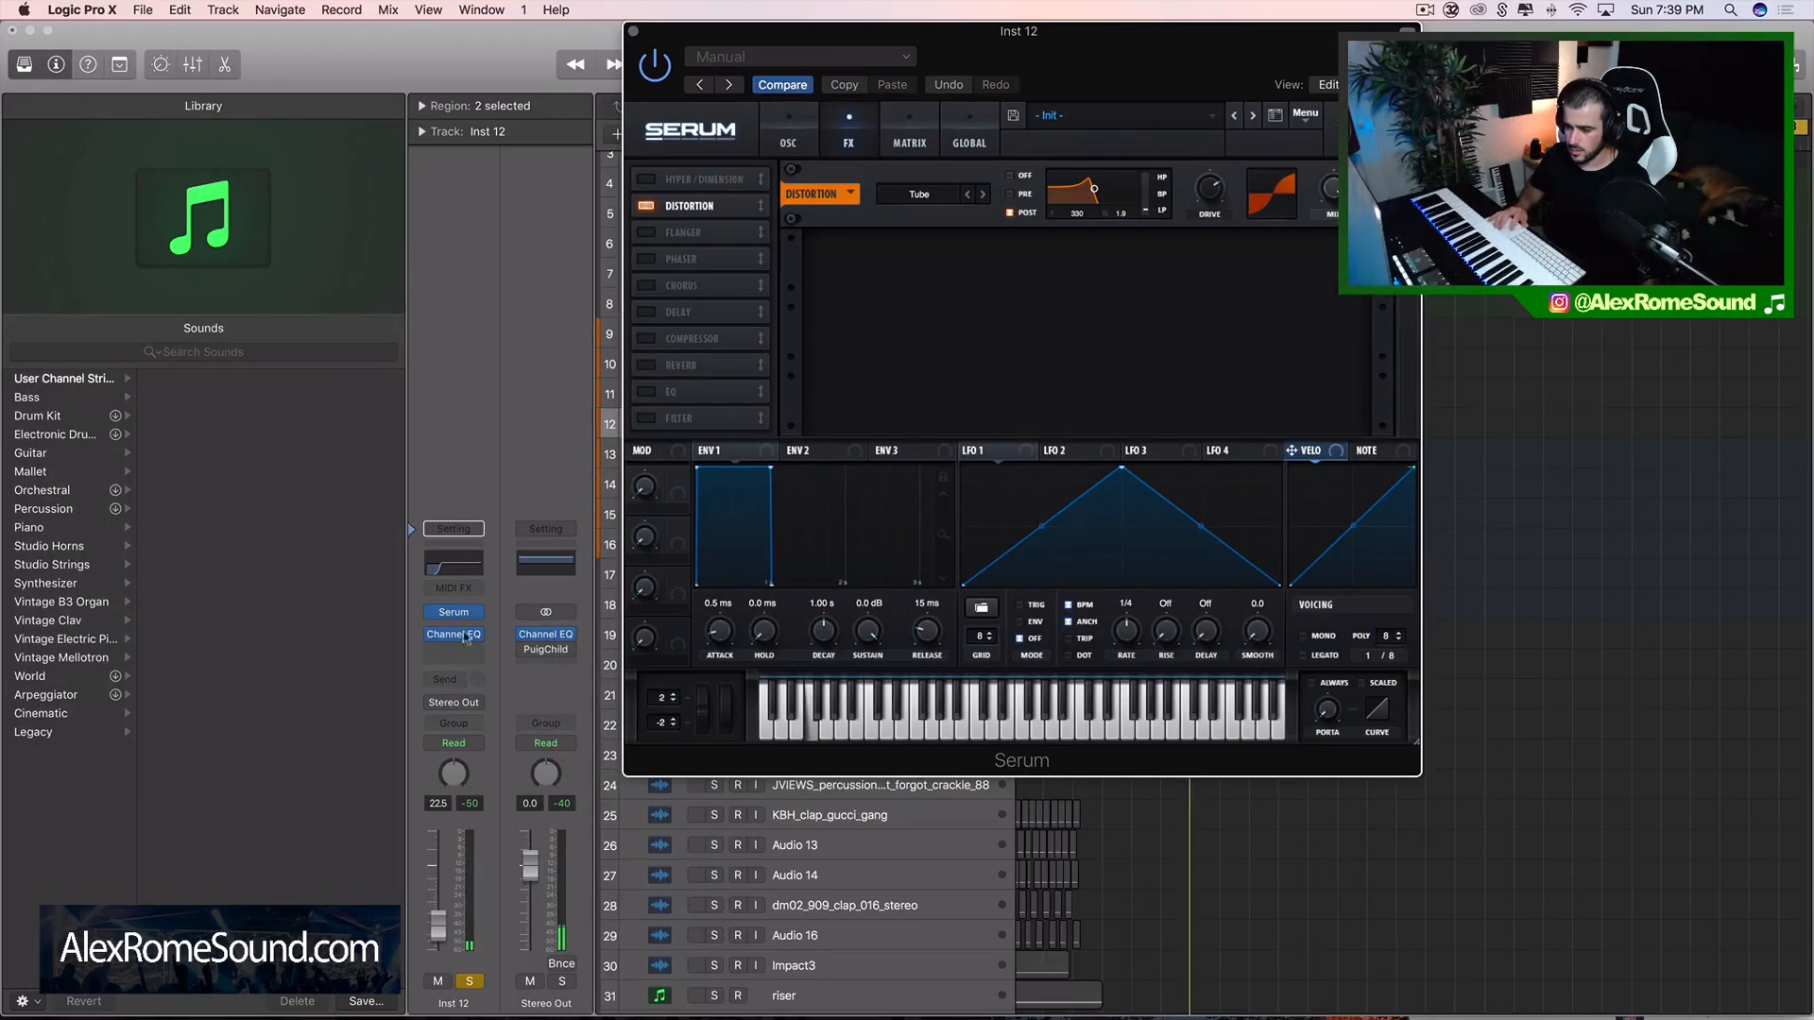
- Bypass Inst 12's Channel EQ and audition the track in the full mix and soloed
click(633, 34)
click(715, 424)
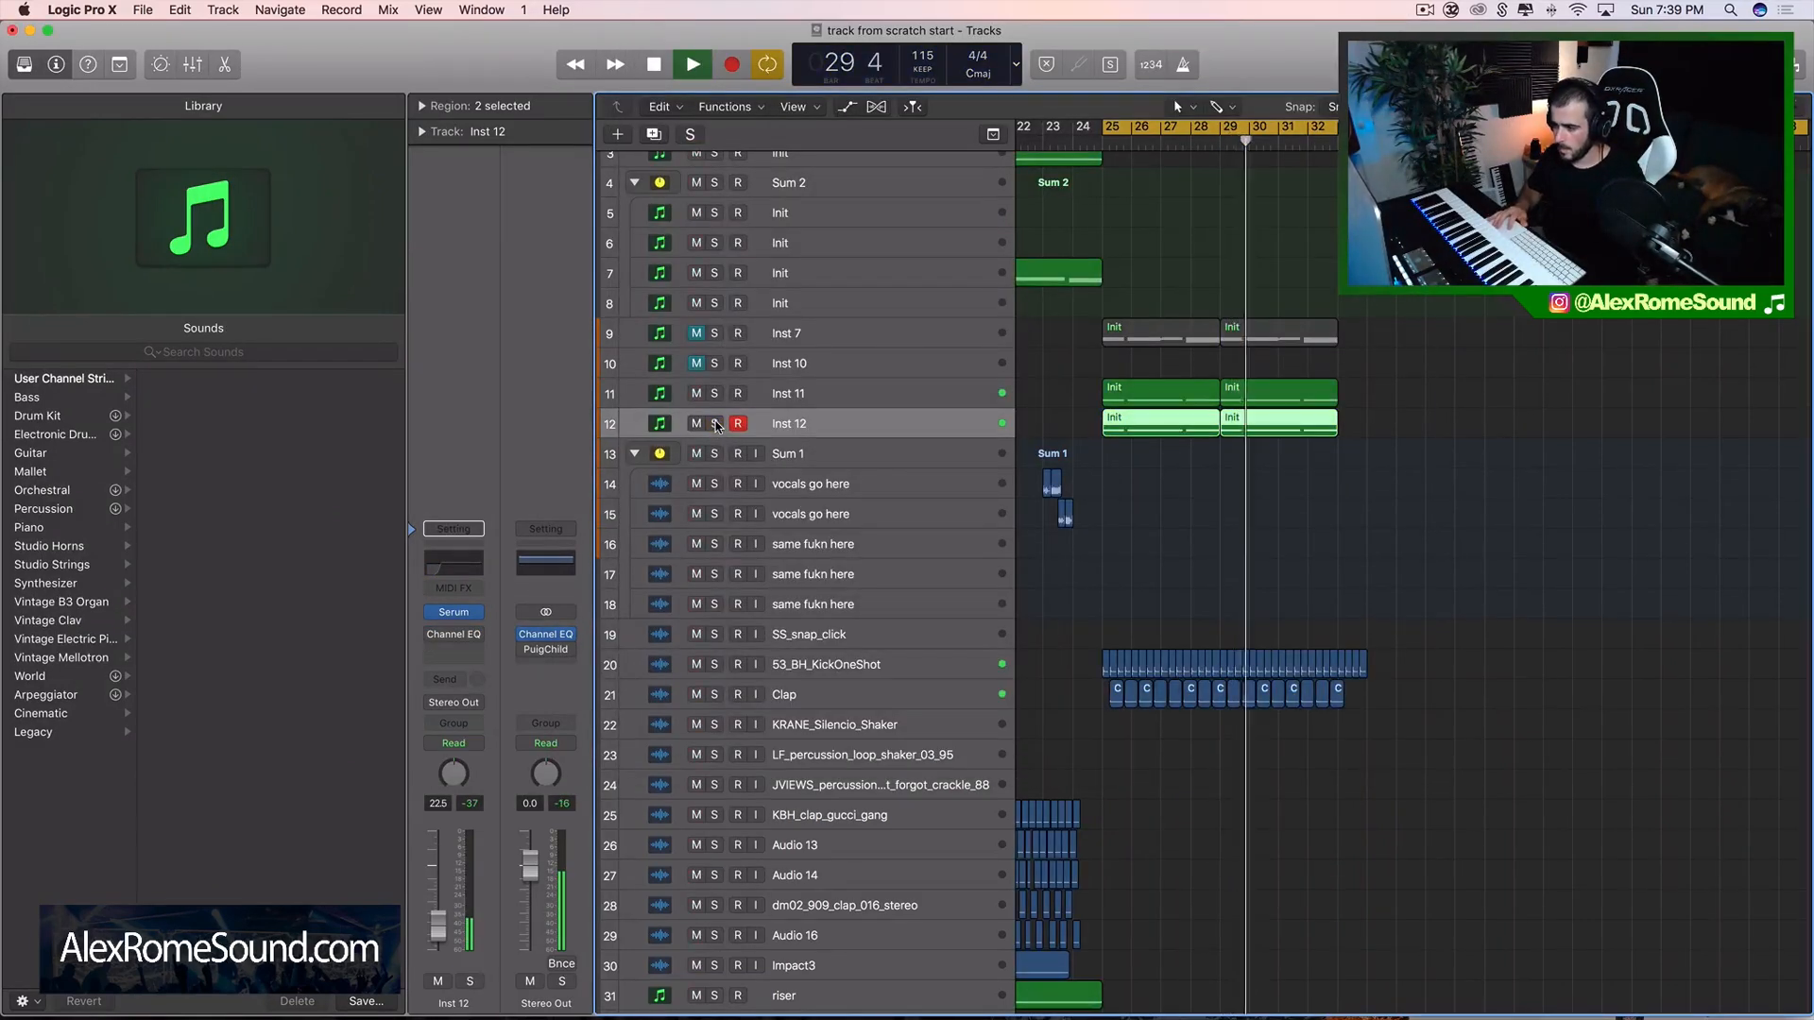
click(848, 398)
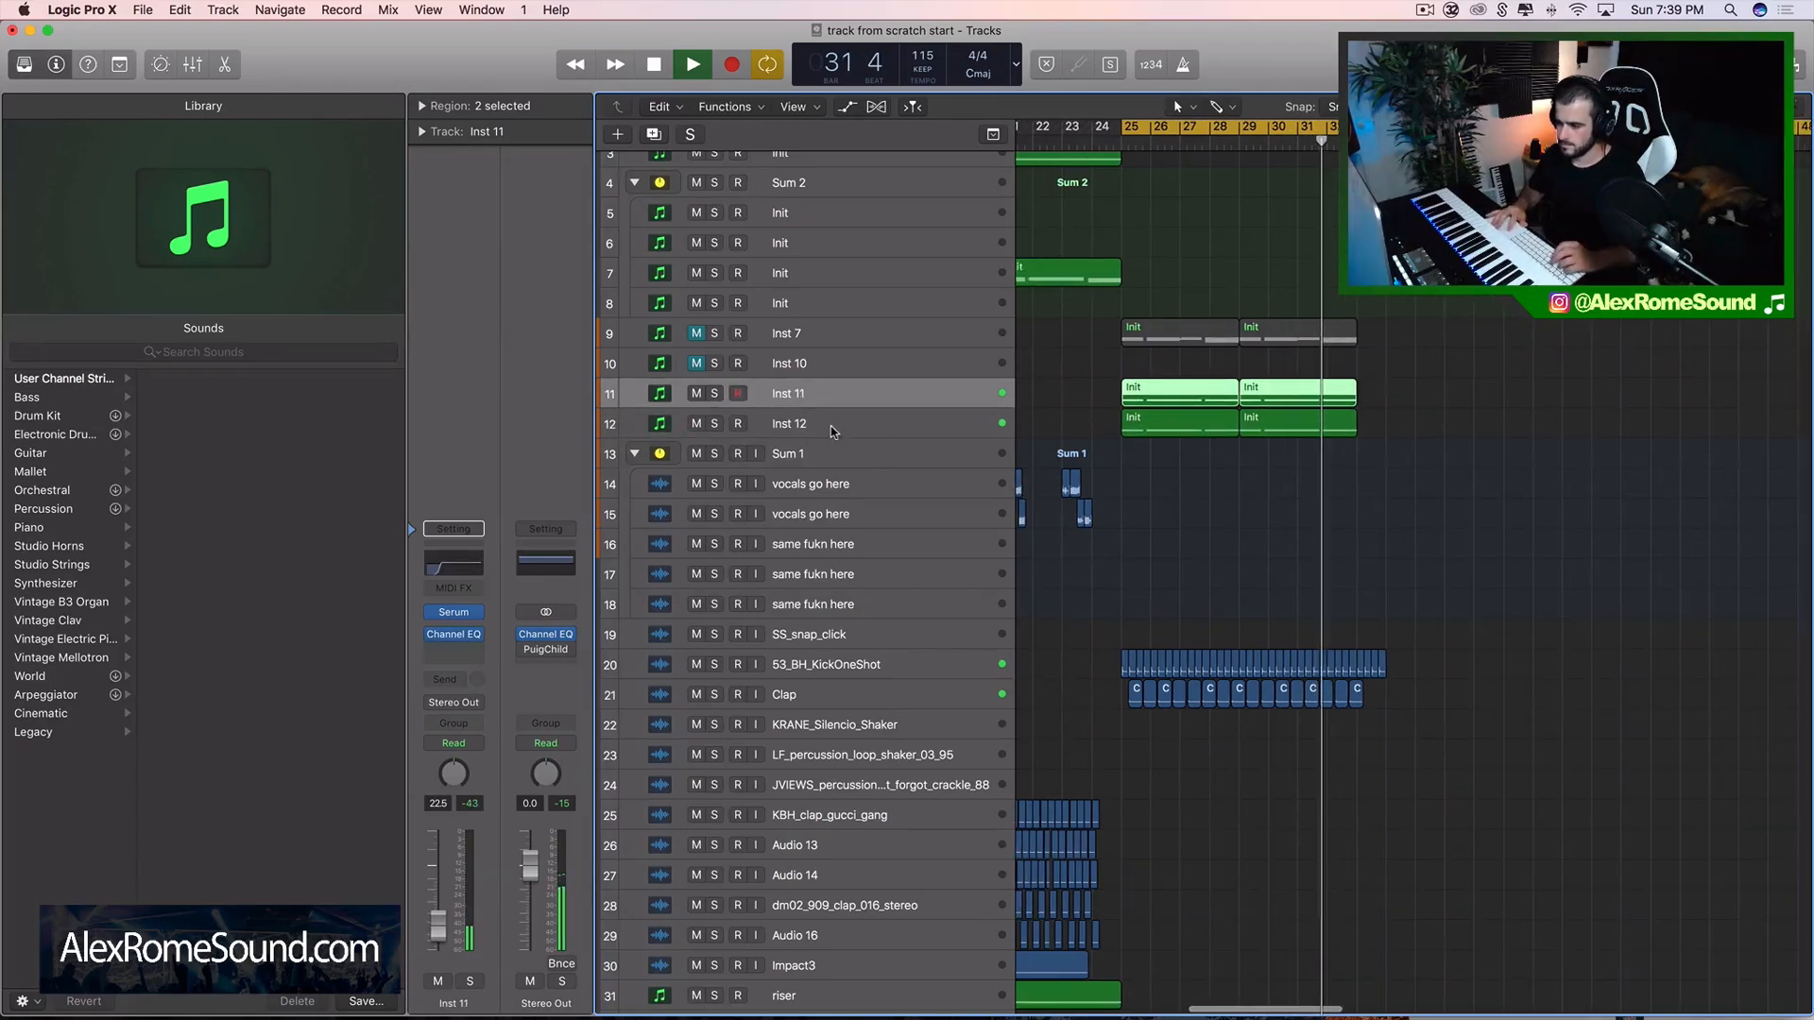
click(833, 432)
key(s)
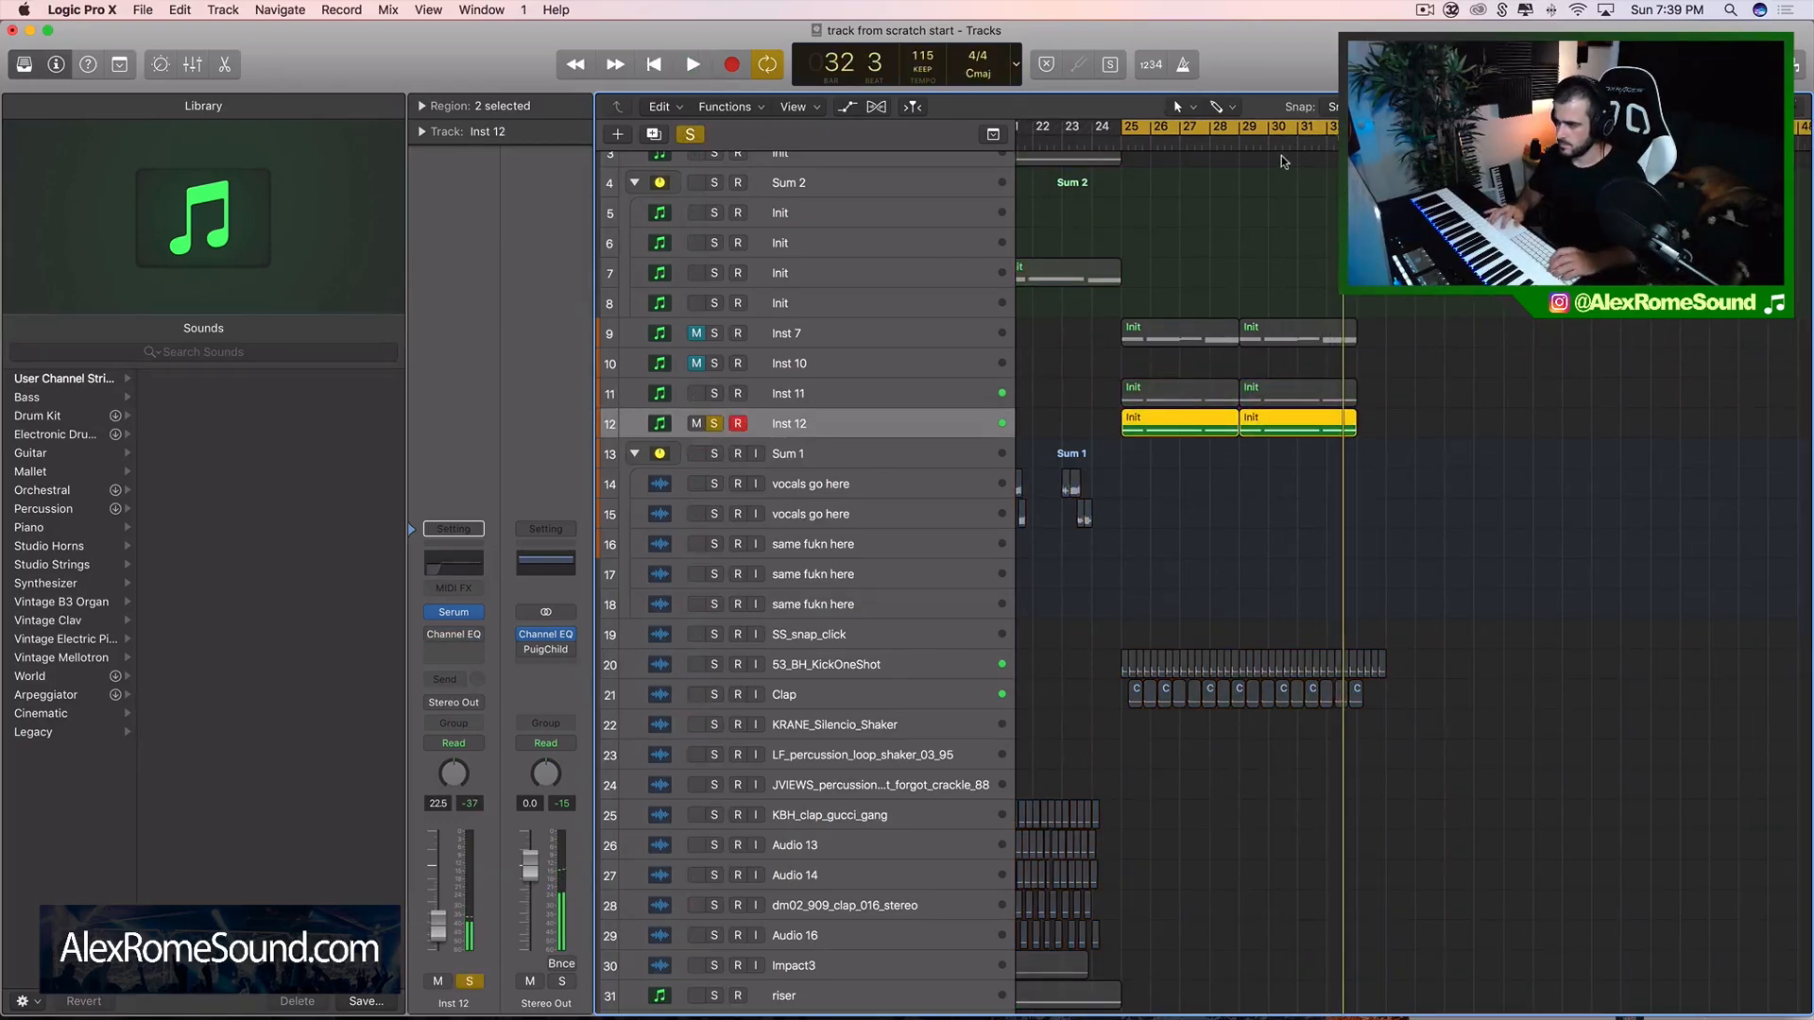
click(1274, 144)
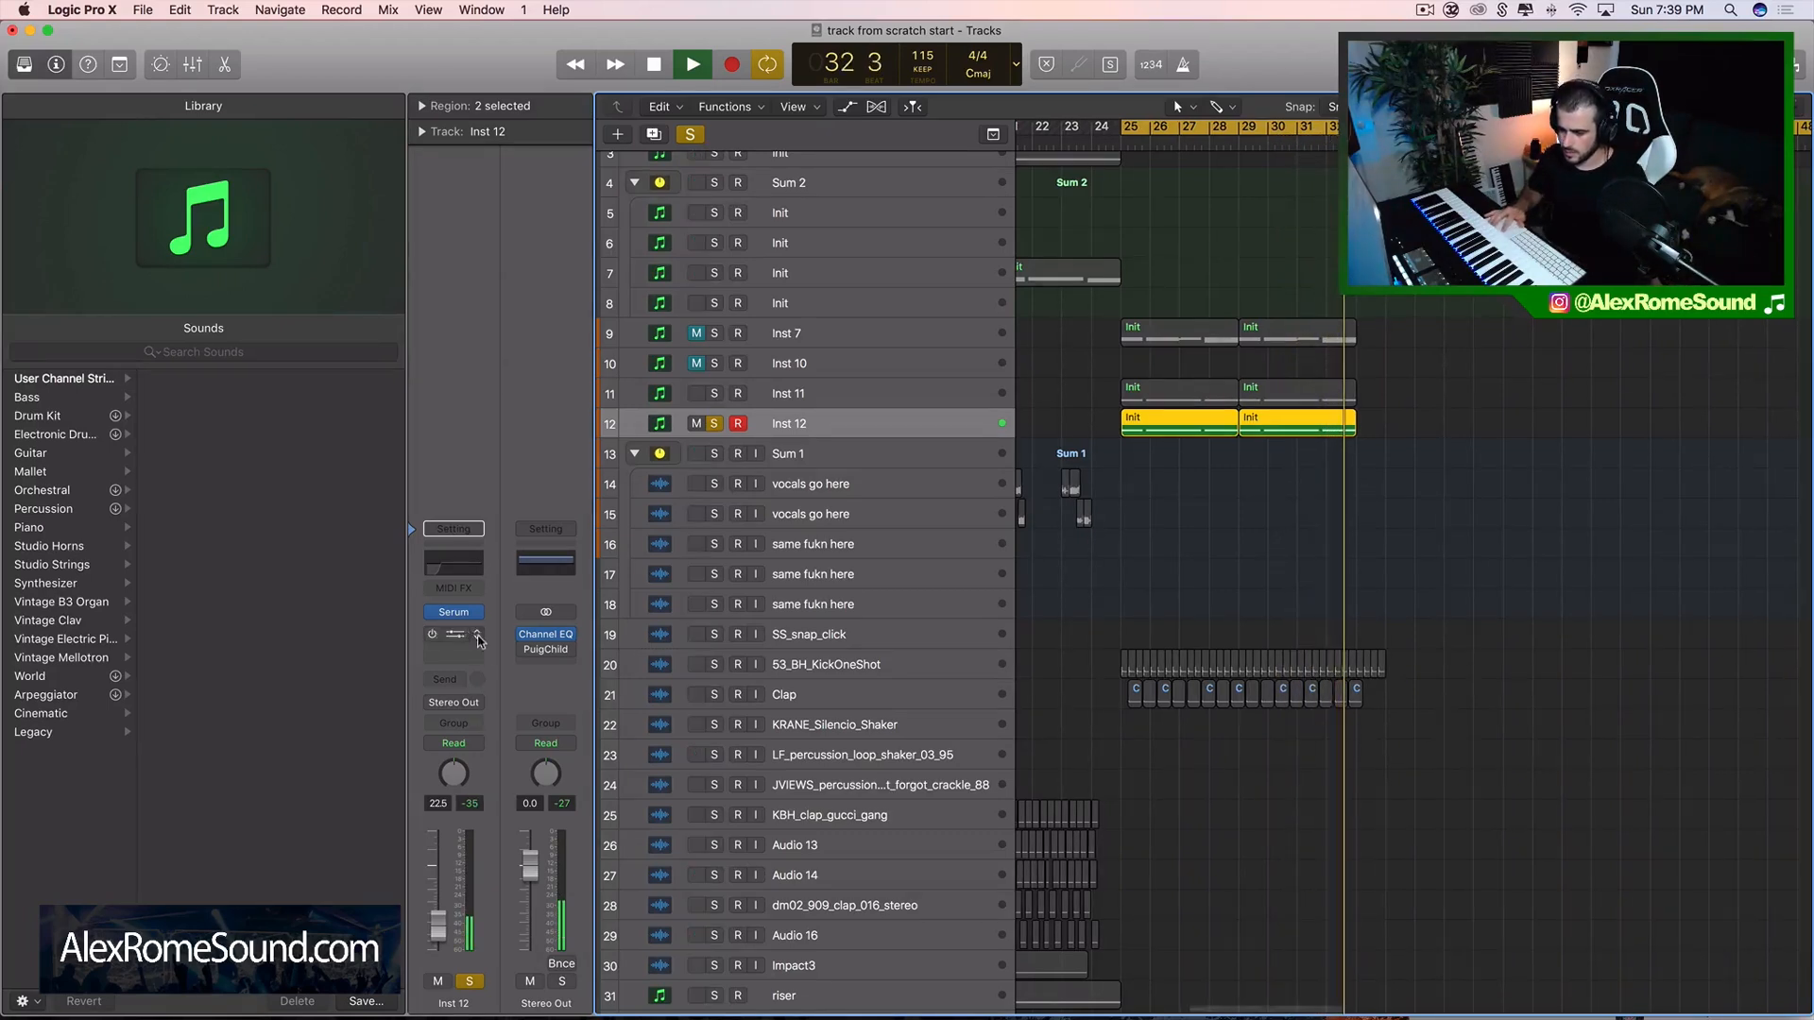
key(space)
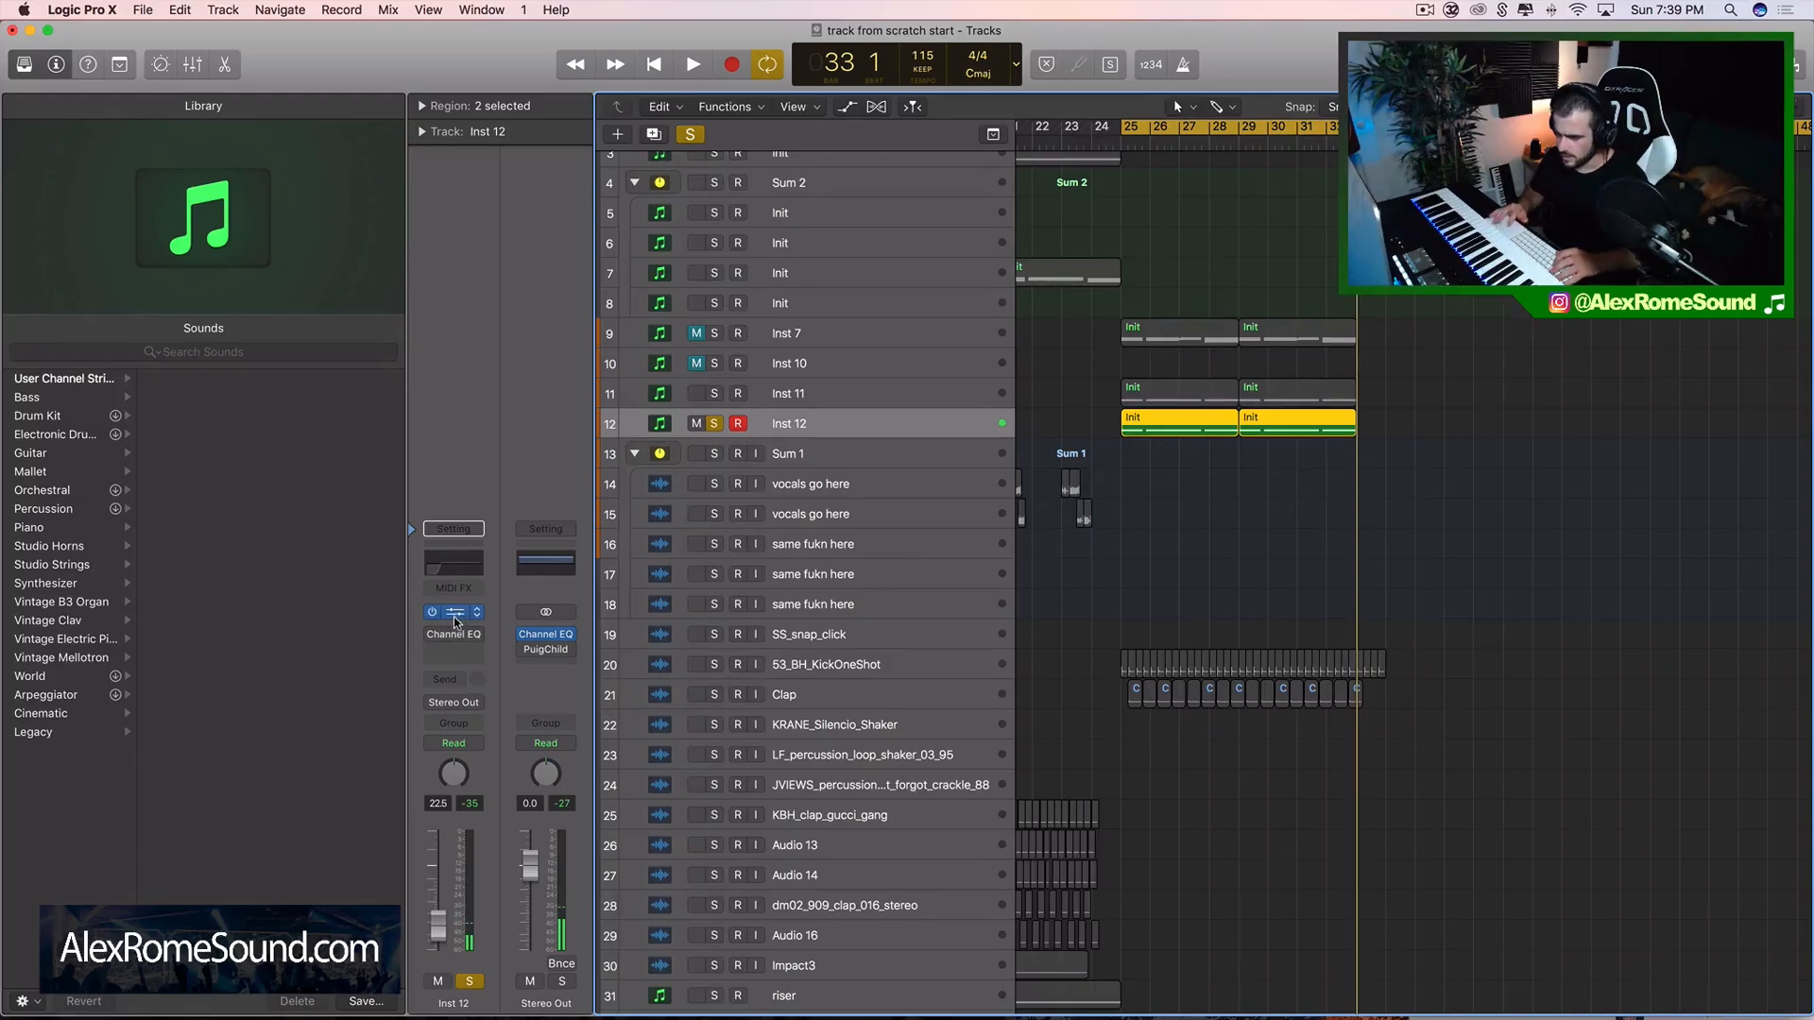
click(455, 616)
click(634, 34)
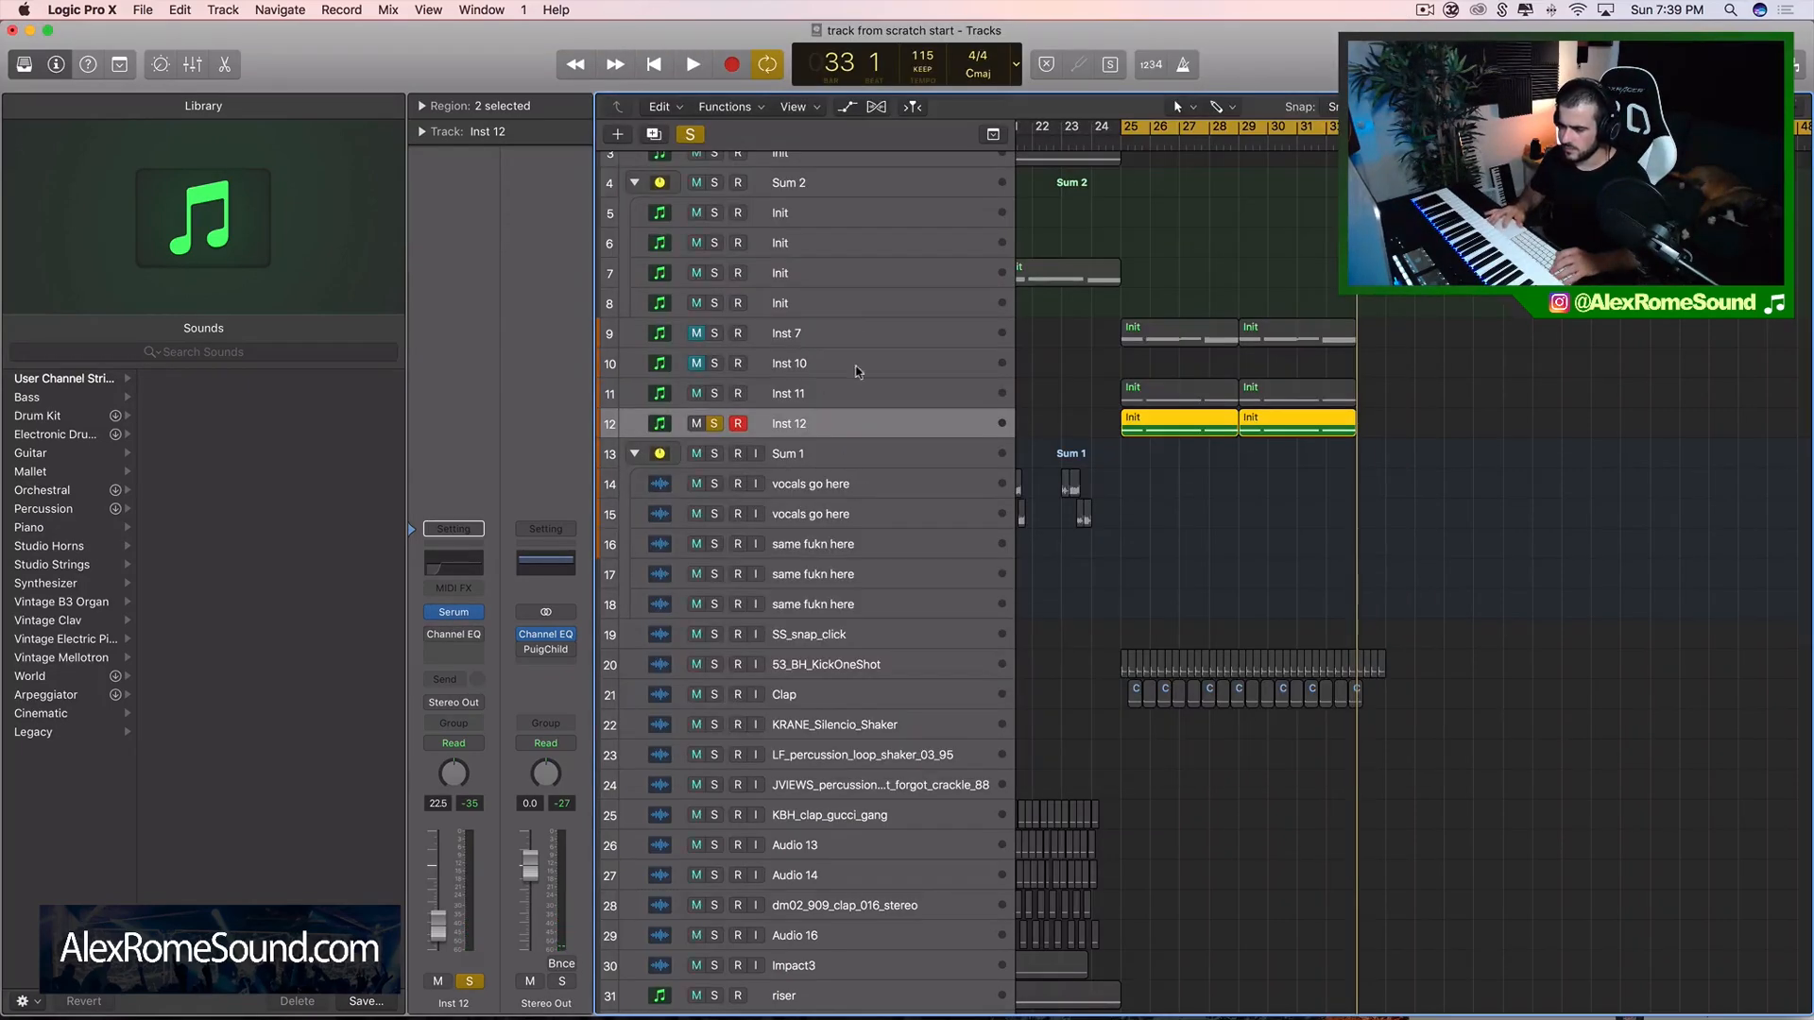
- Review the low cut curve in Inst 11's Channel EQ
click(844, 392)
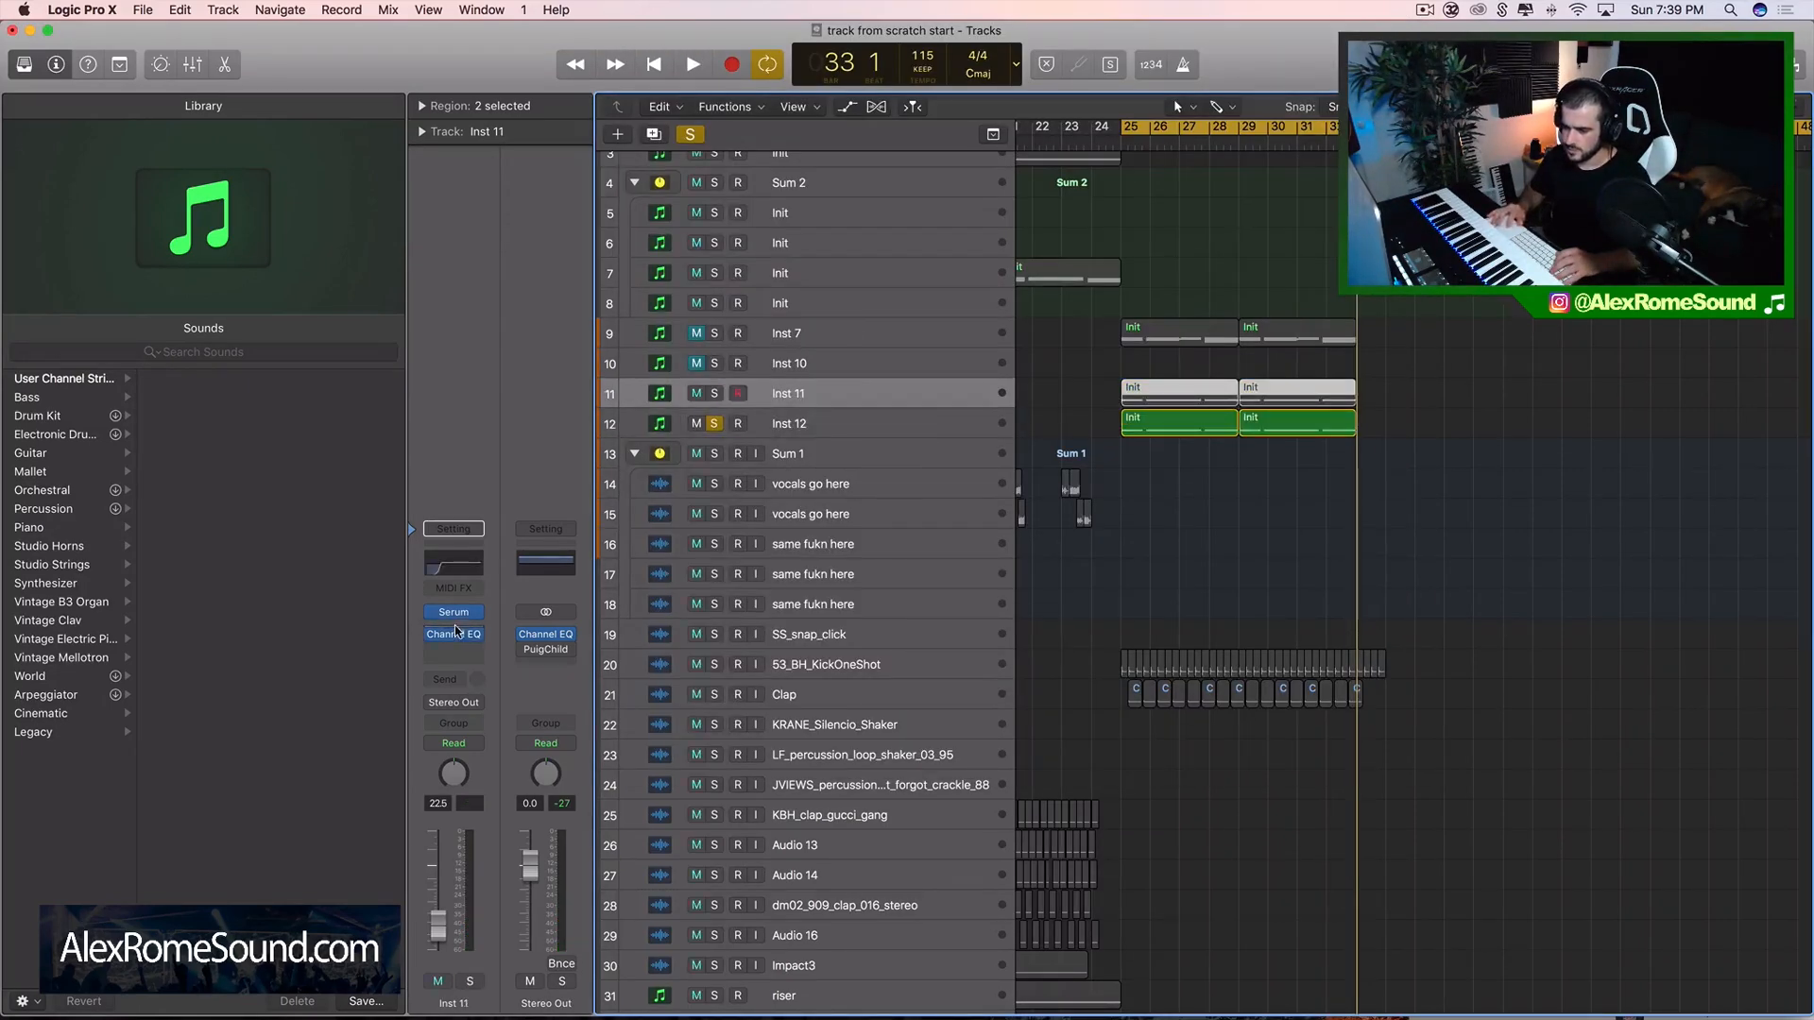
click(444, 634)
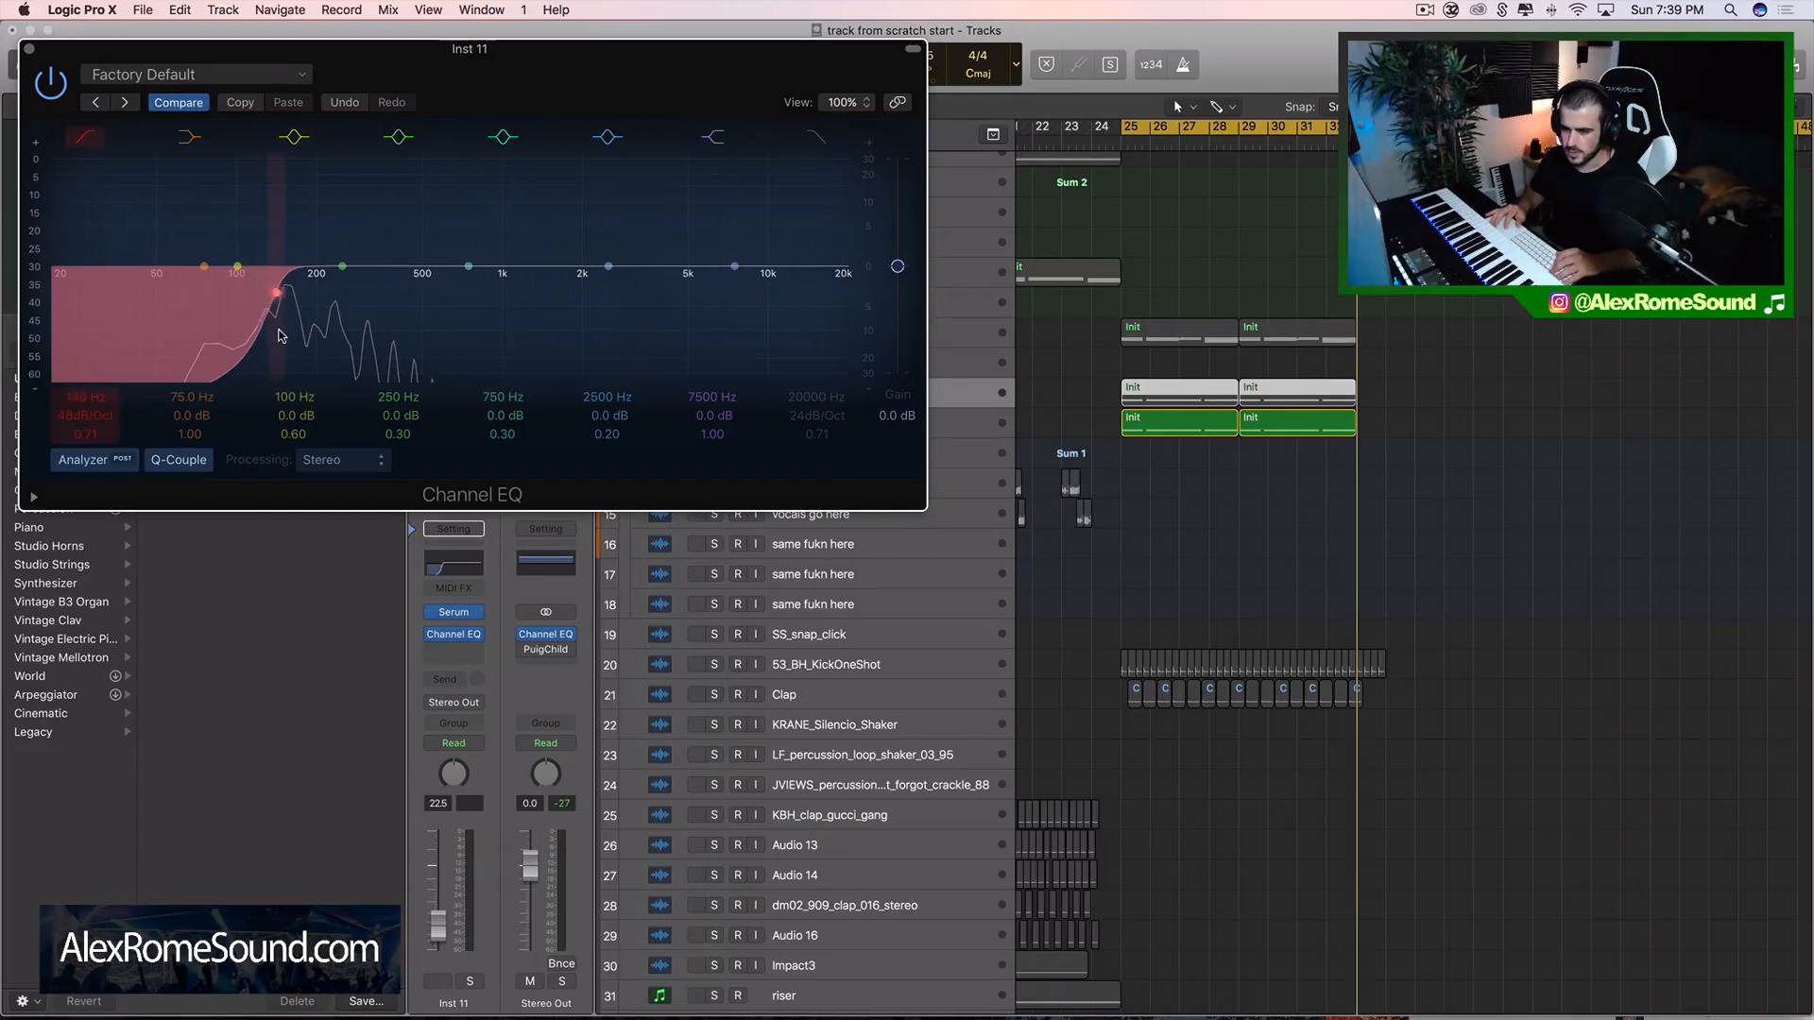
click(29, 49)
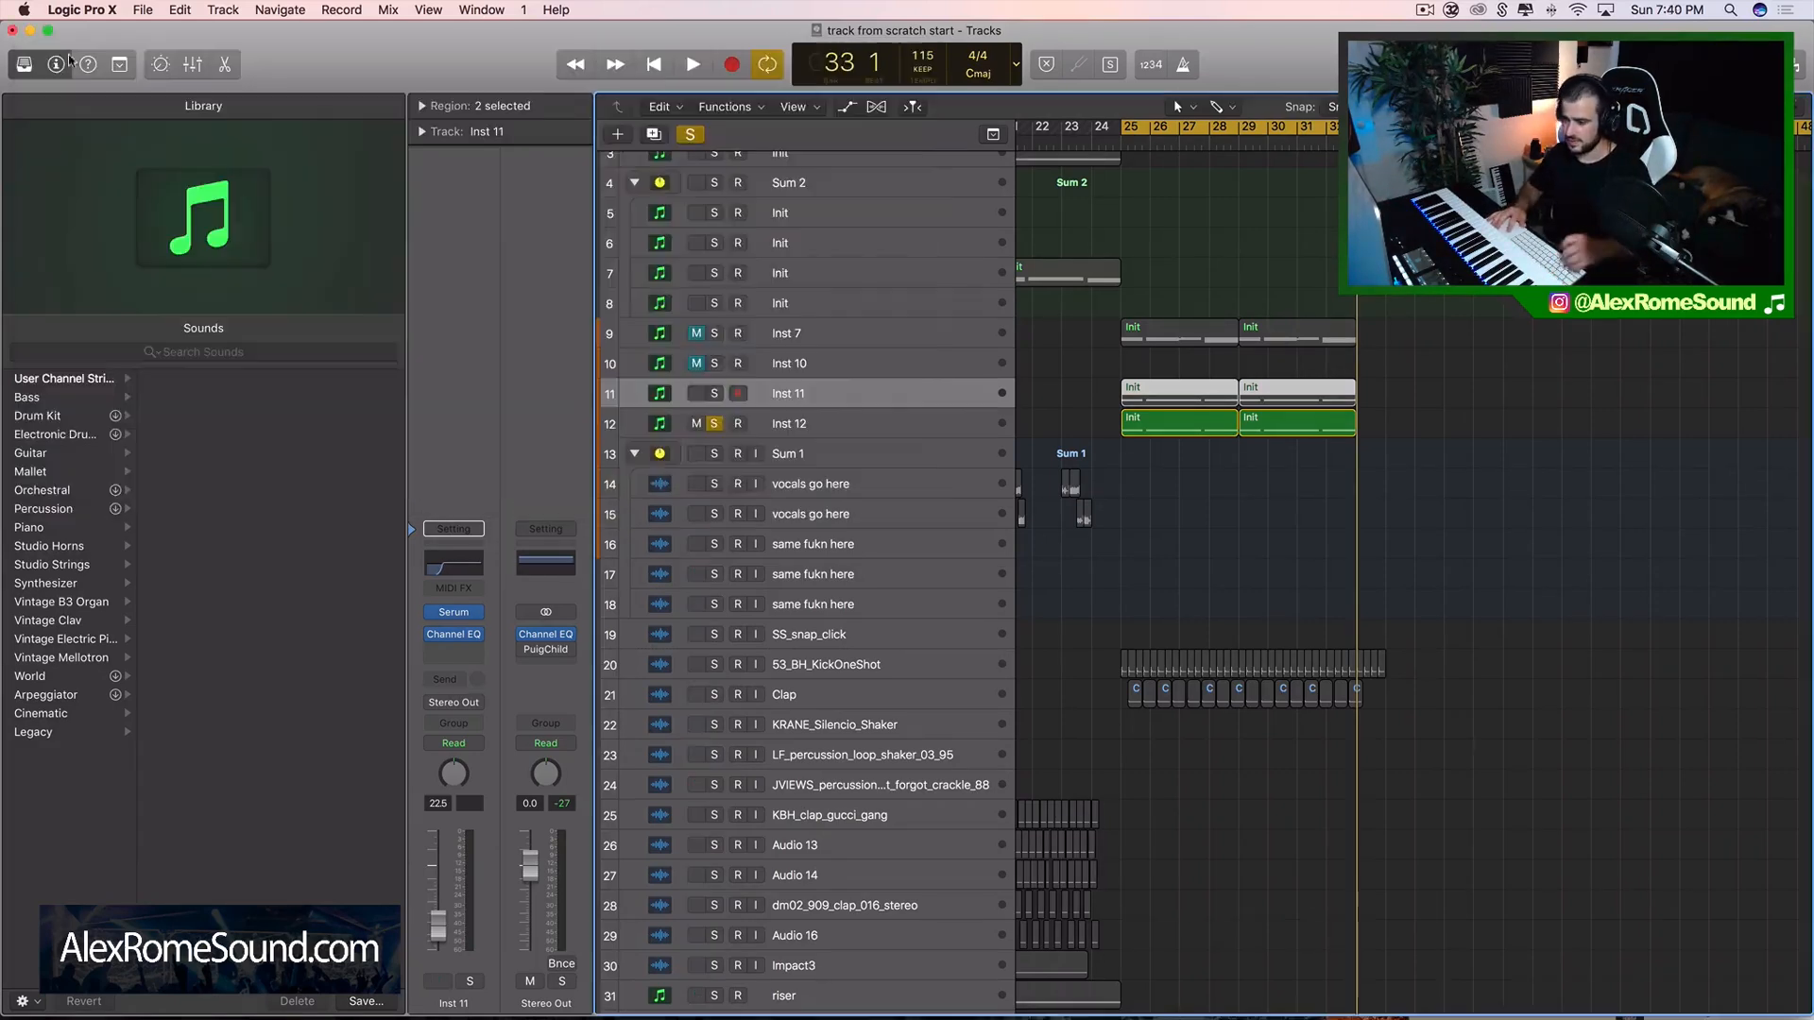
- Switch the solo from Inst 12 to Inst 7, unmute Inst 7 and play it from bar 25
click(715, 425)
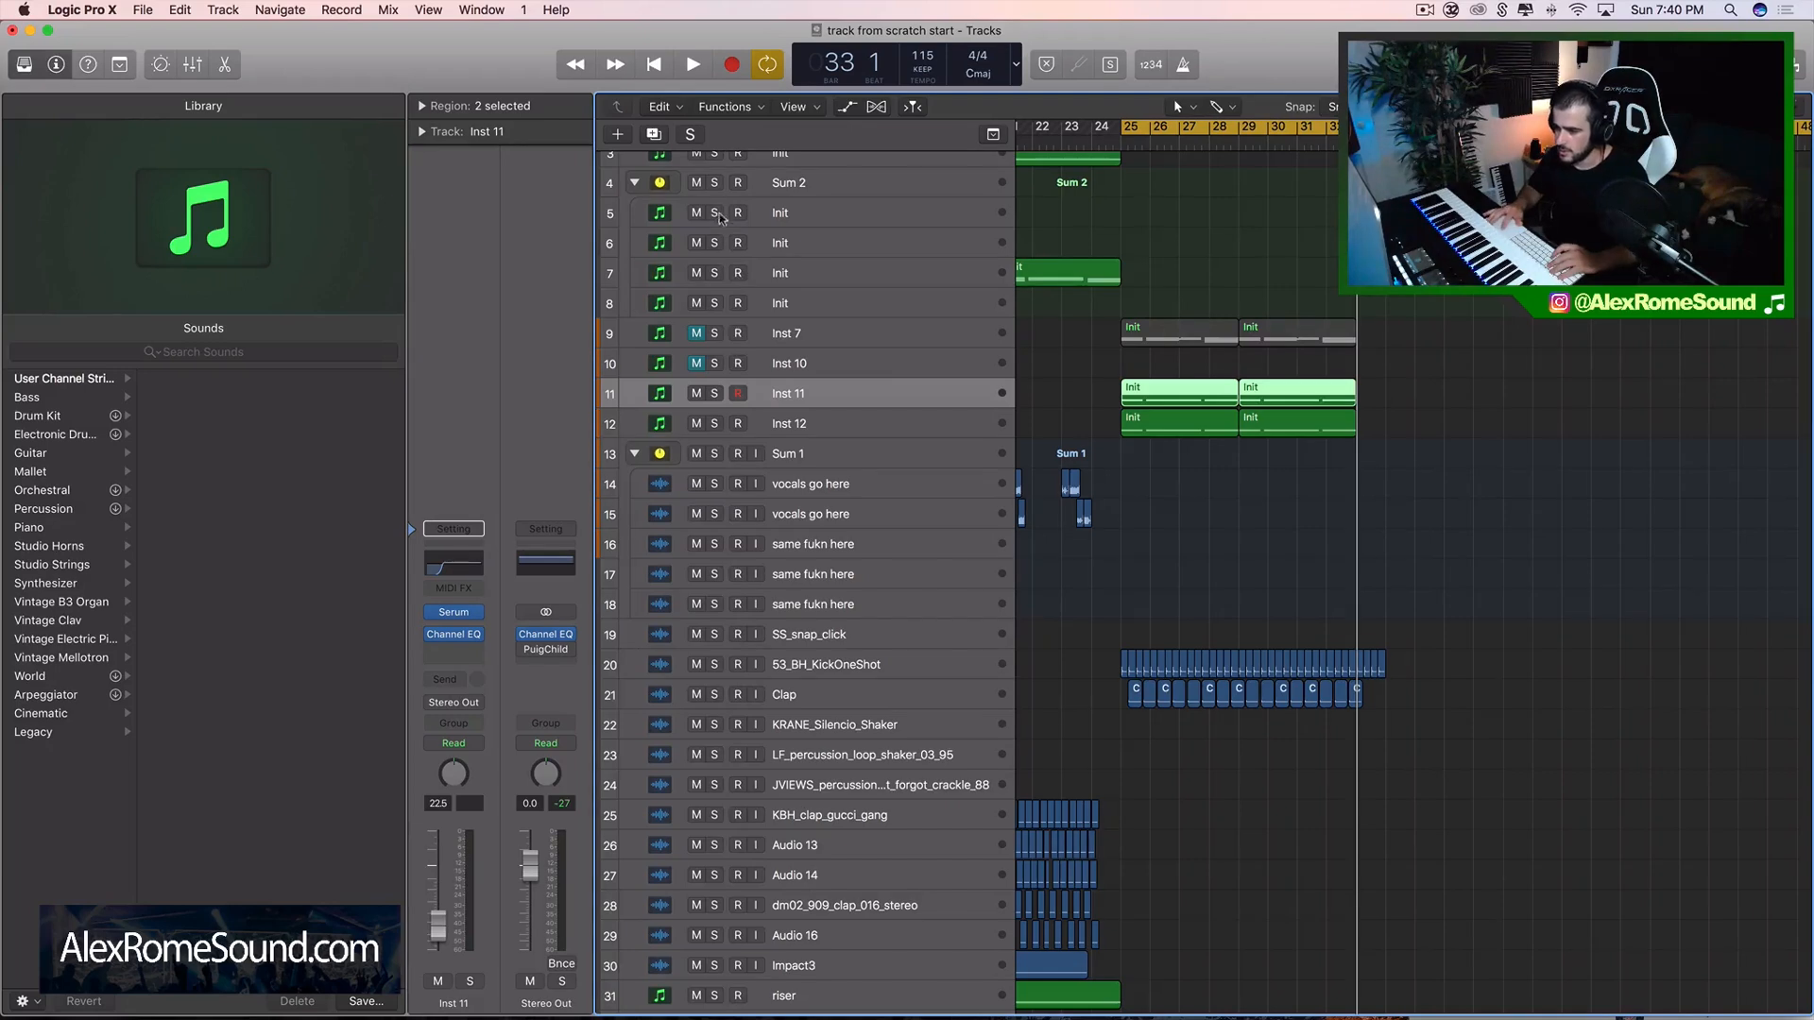
click(869, 336)
click(696, 333)
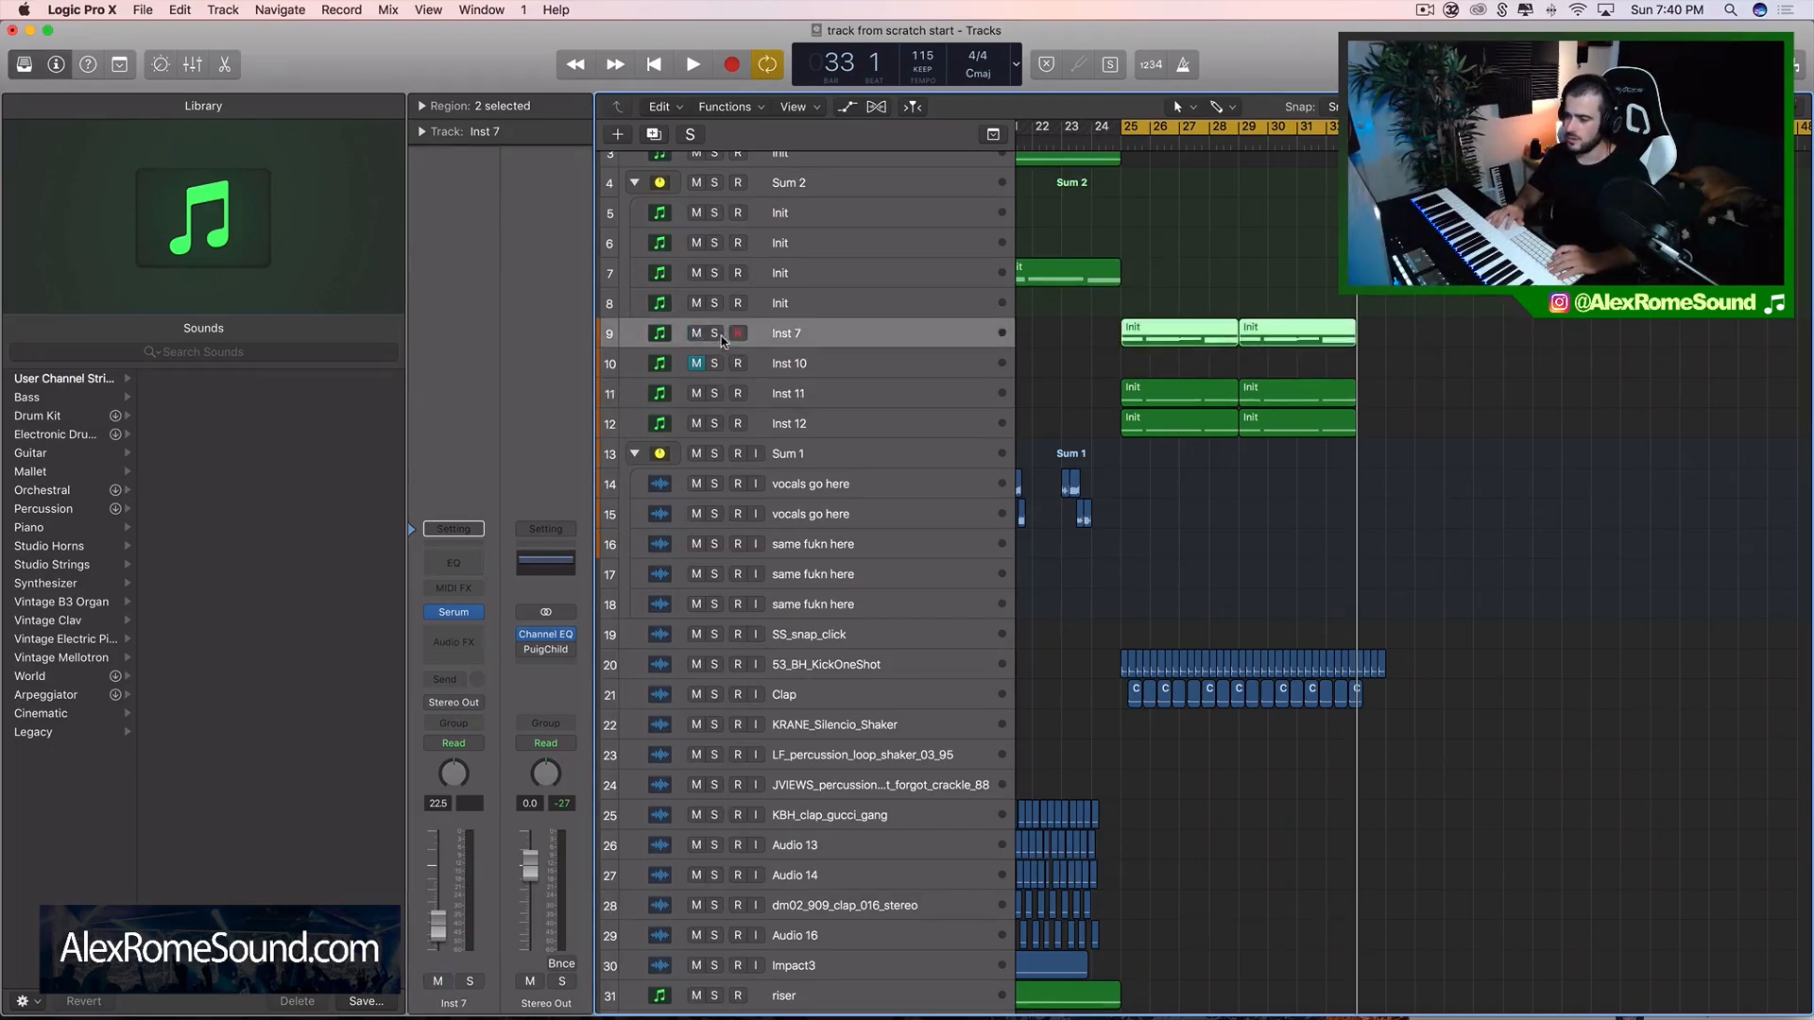
click(716, 333)
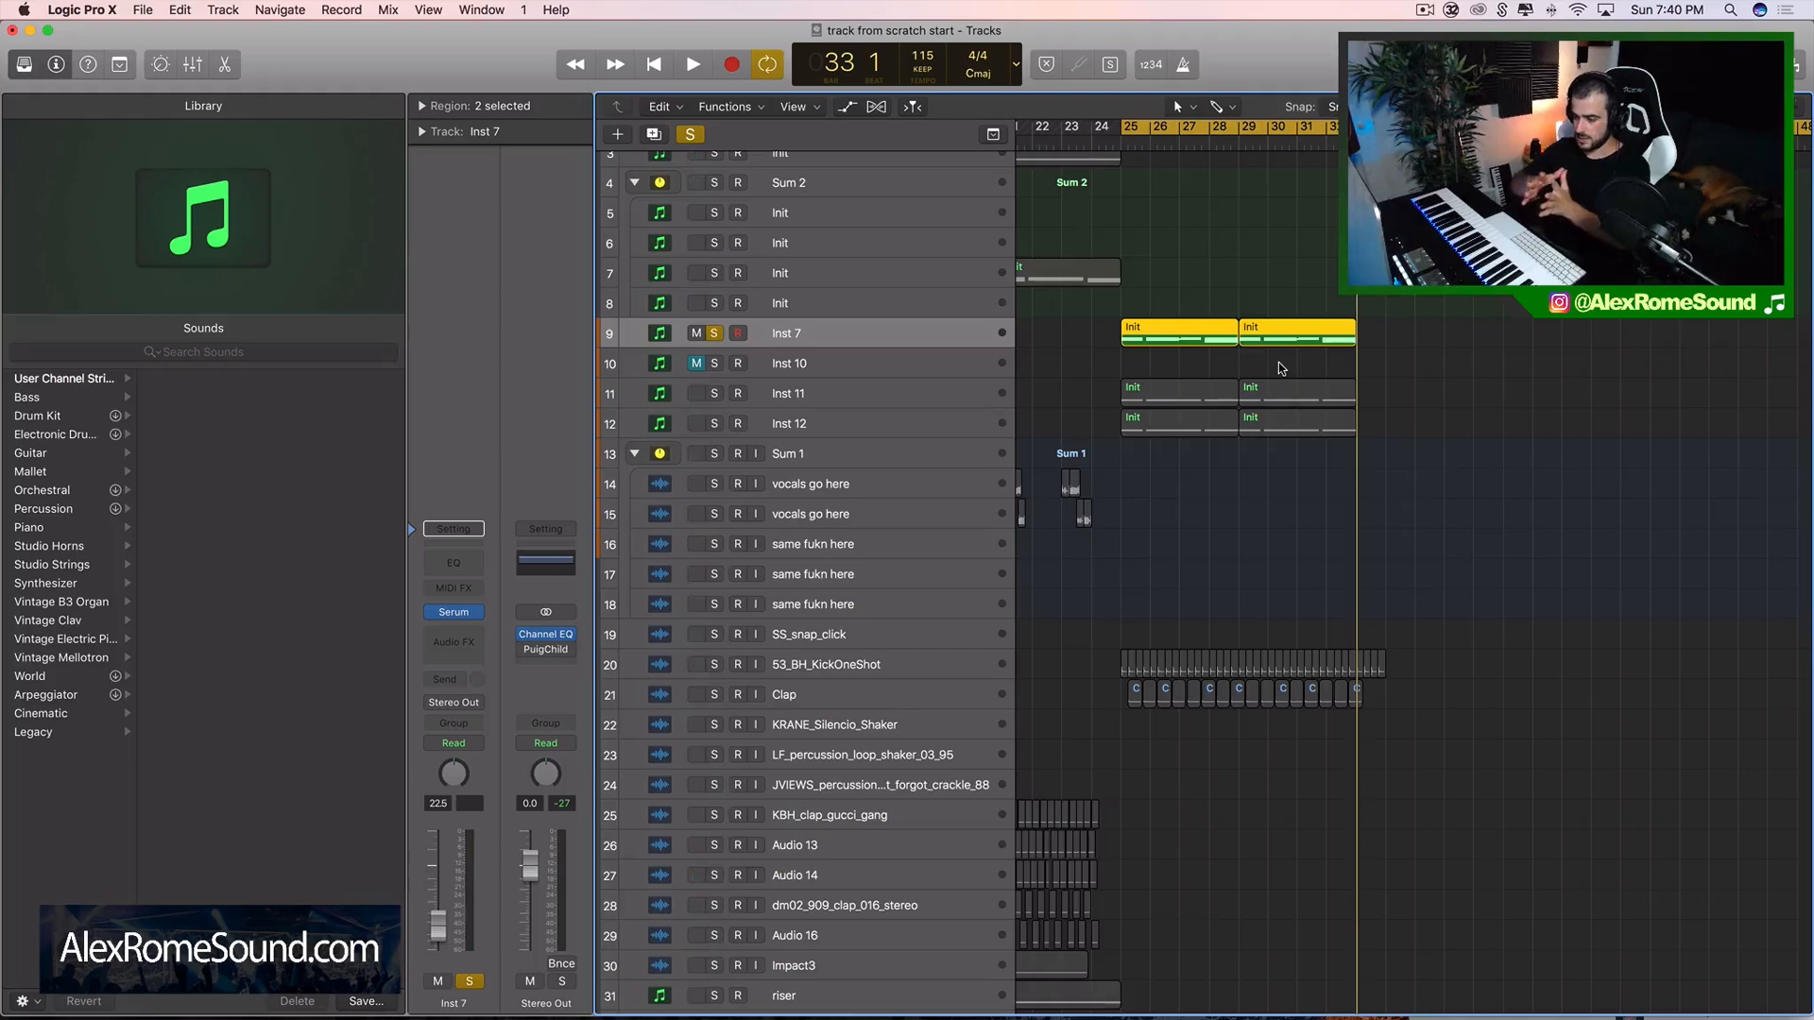
click(1197, 248)
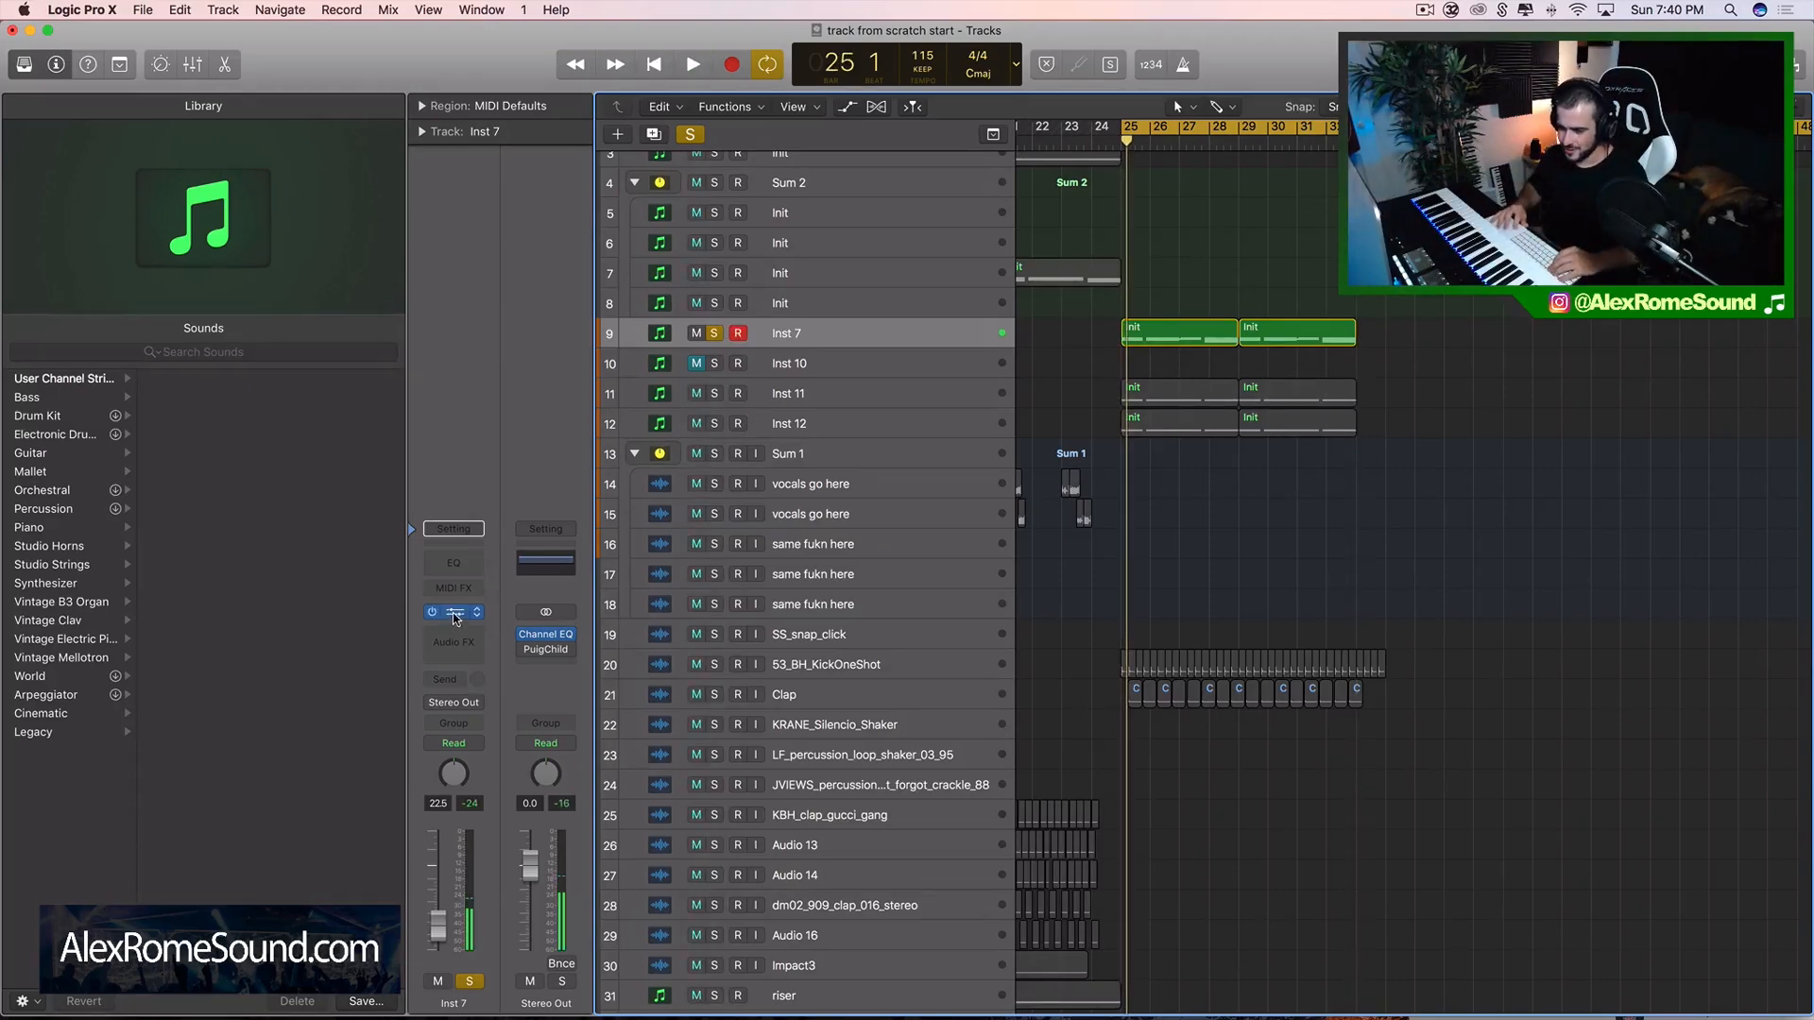
- In Inst 7's Serum, enable the filter with type MG Low 24 and raise its cutoff
click(654, 342)
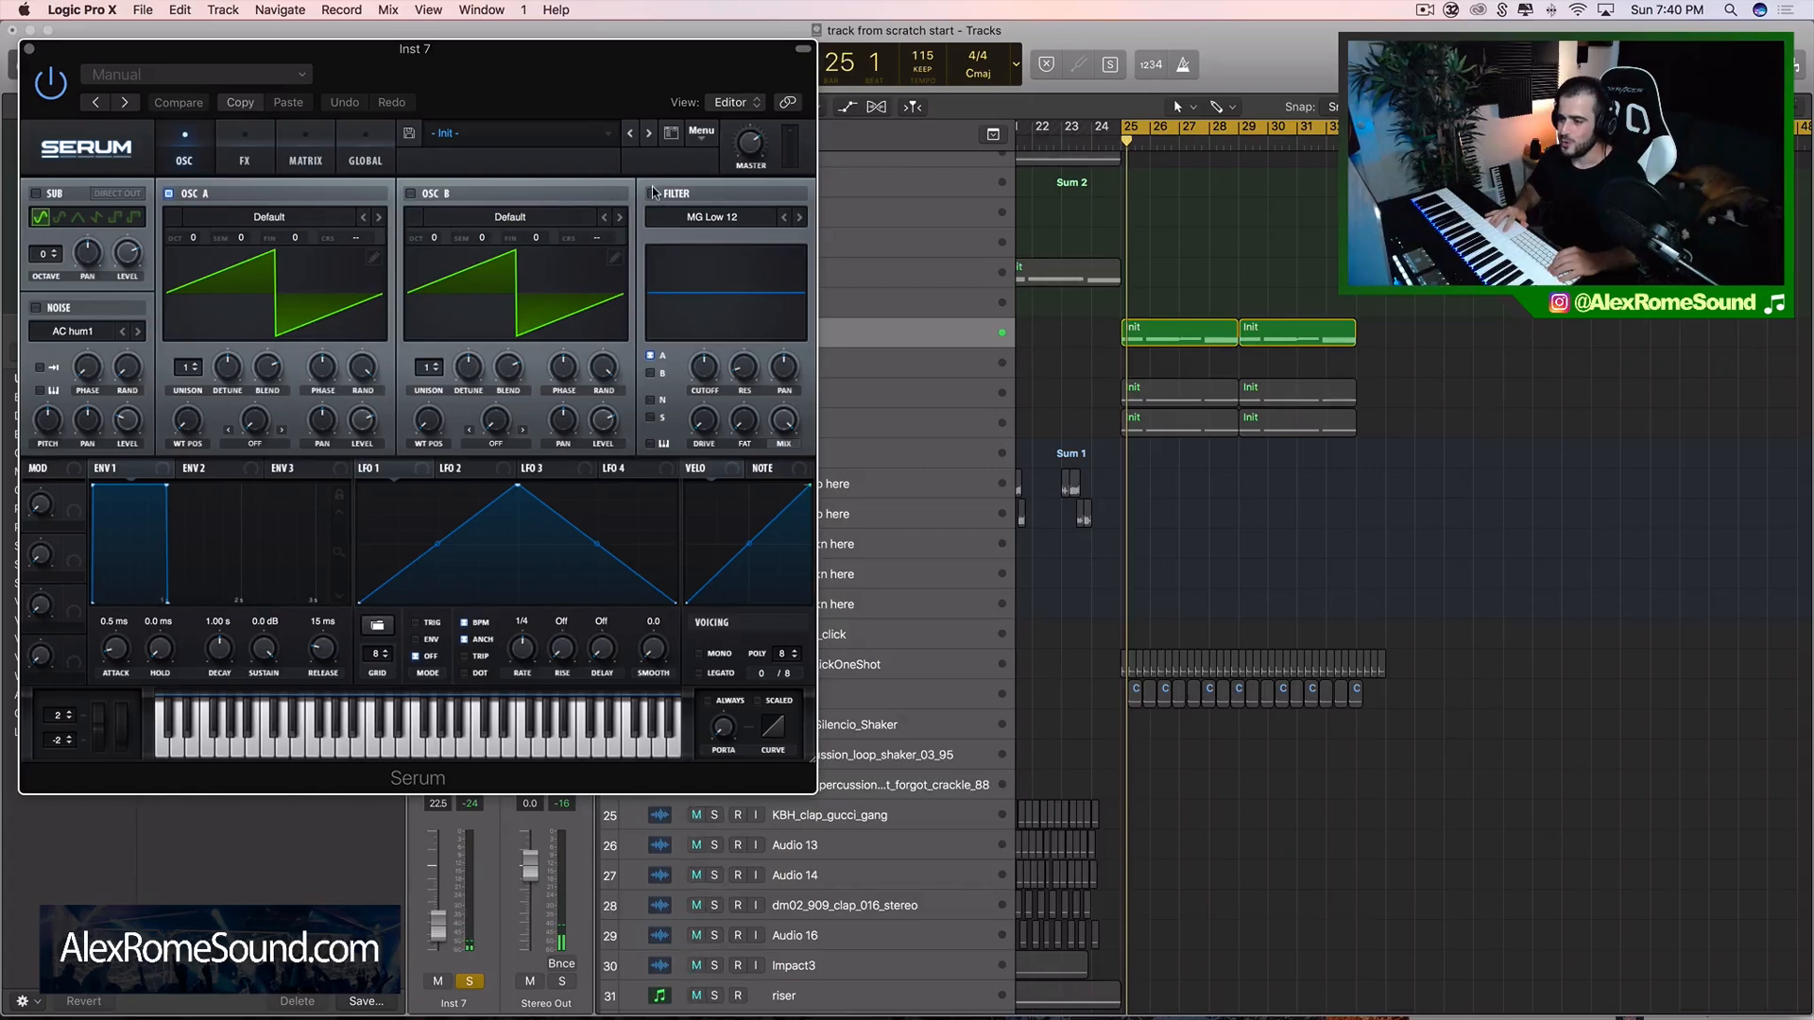
click(651, 193)
click(800, 216)
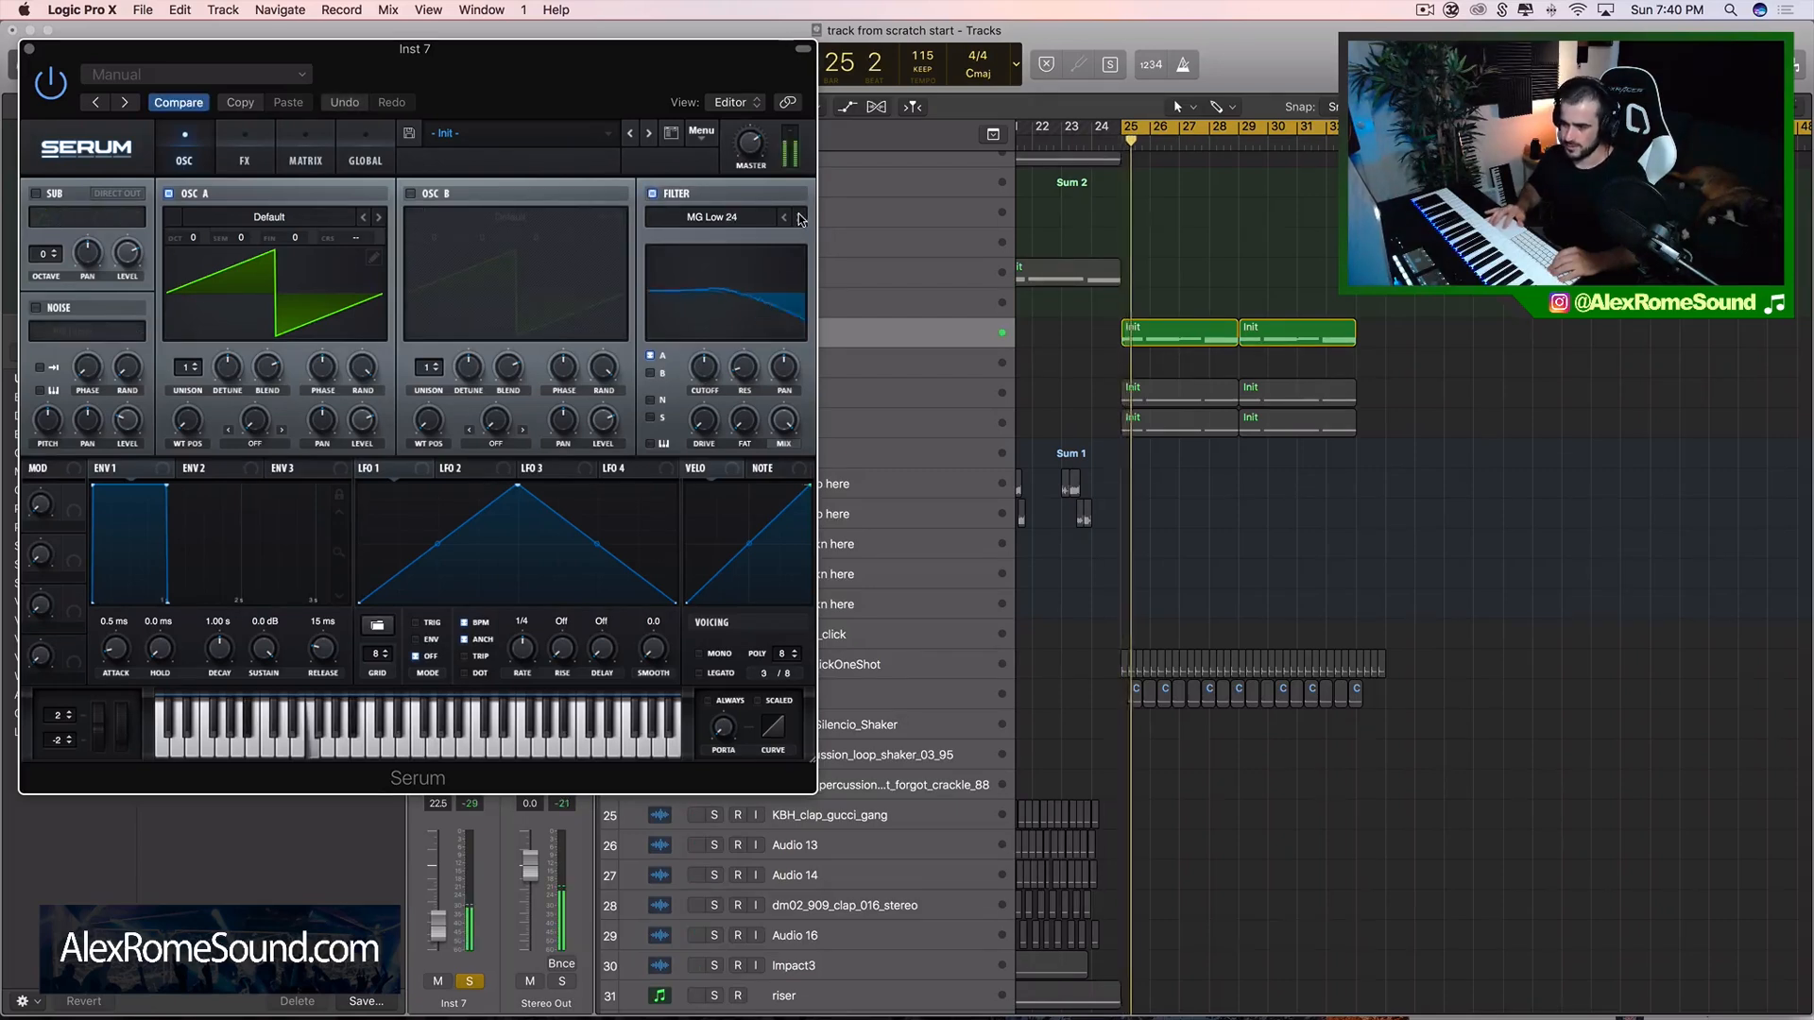
drag(692, 376, 692, 373)
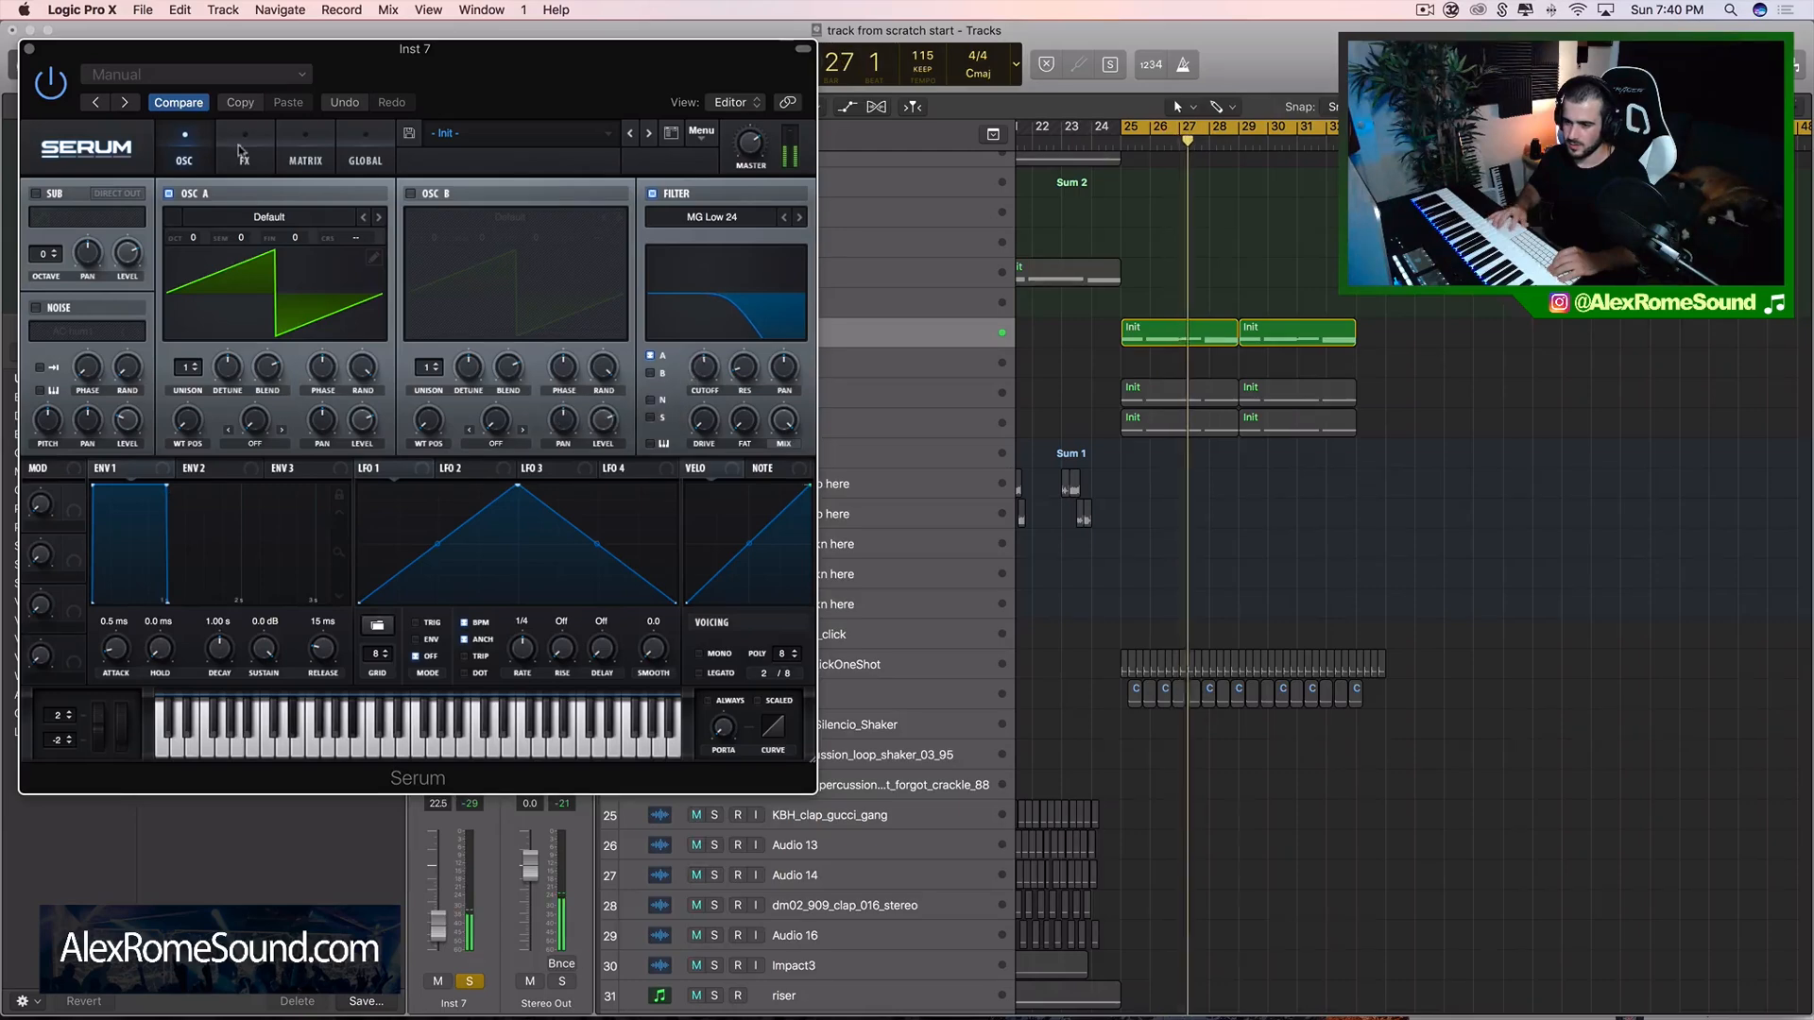
click(27, 52)
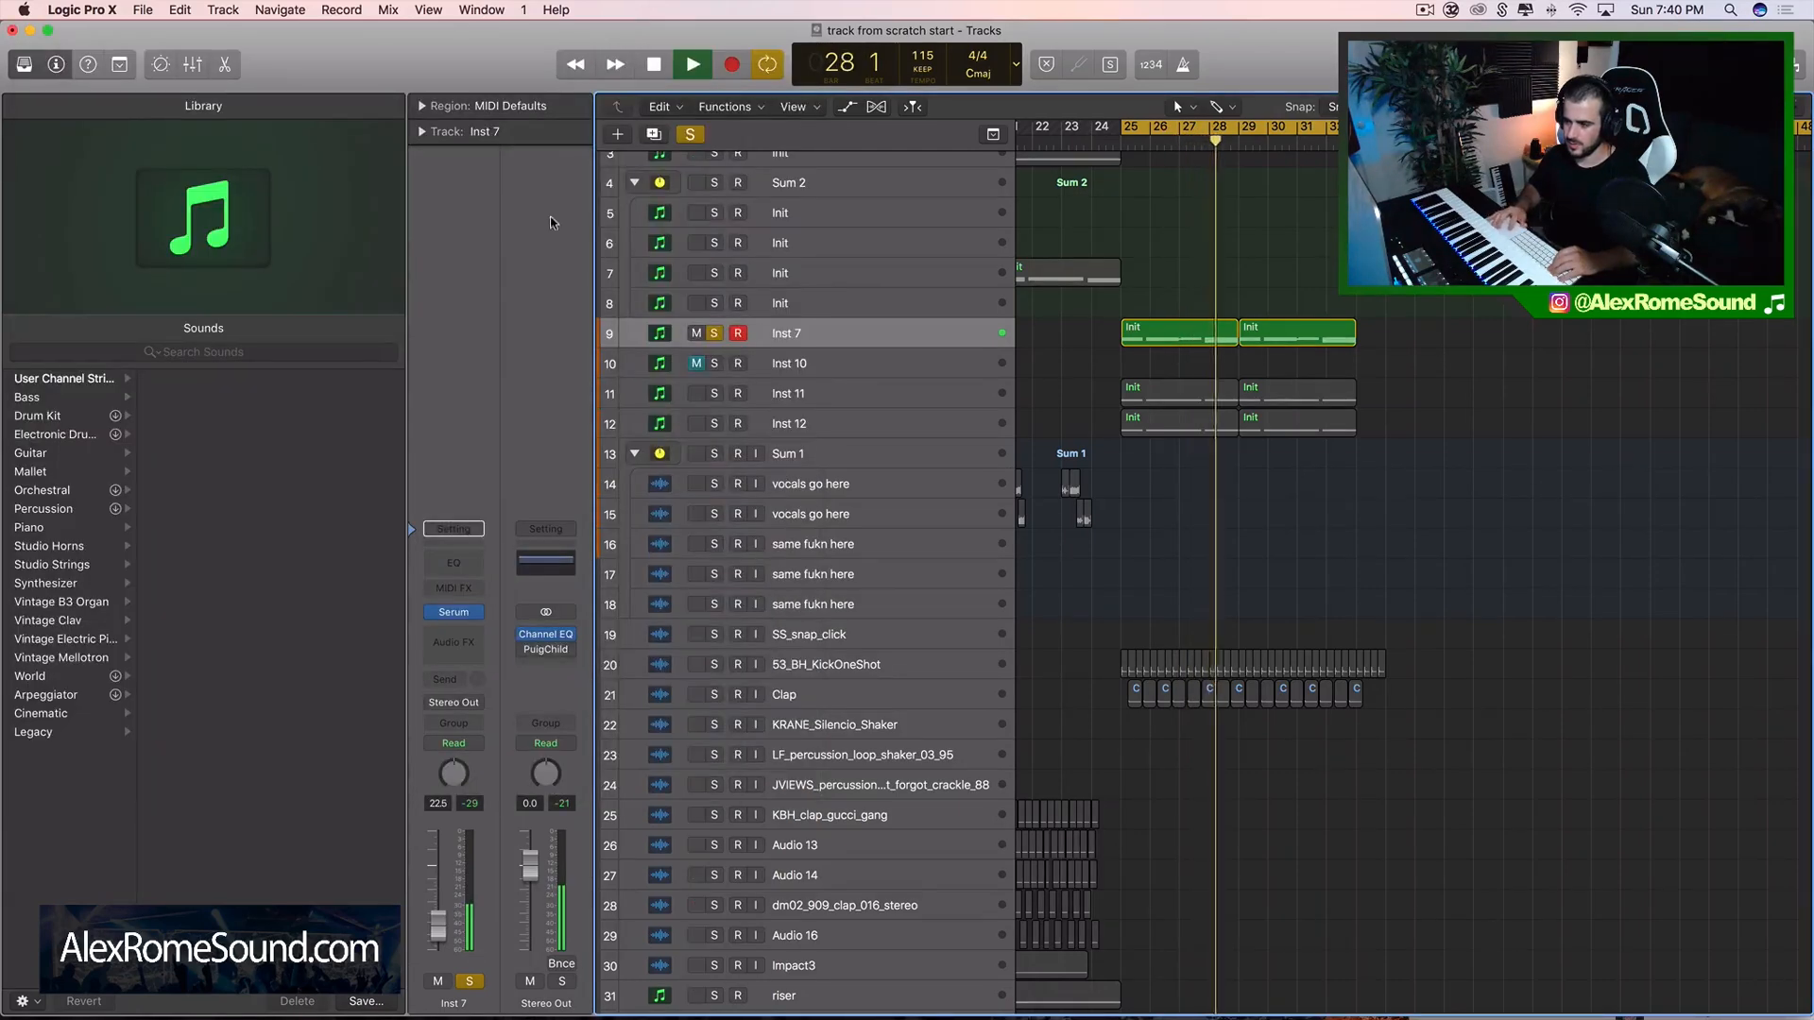
- Unsolo Inst 7 and add a Channel EQ to it with a low cut at about 180 Hz and a 24 dB/Oct slope
click(715, 334)
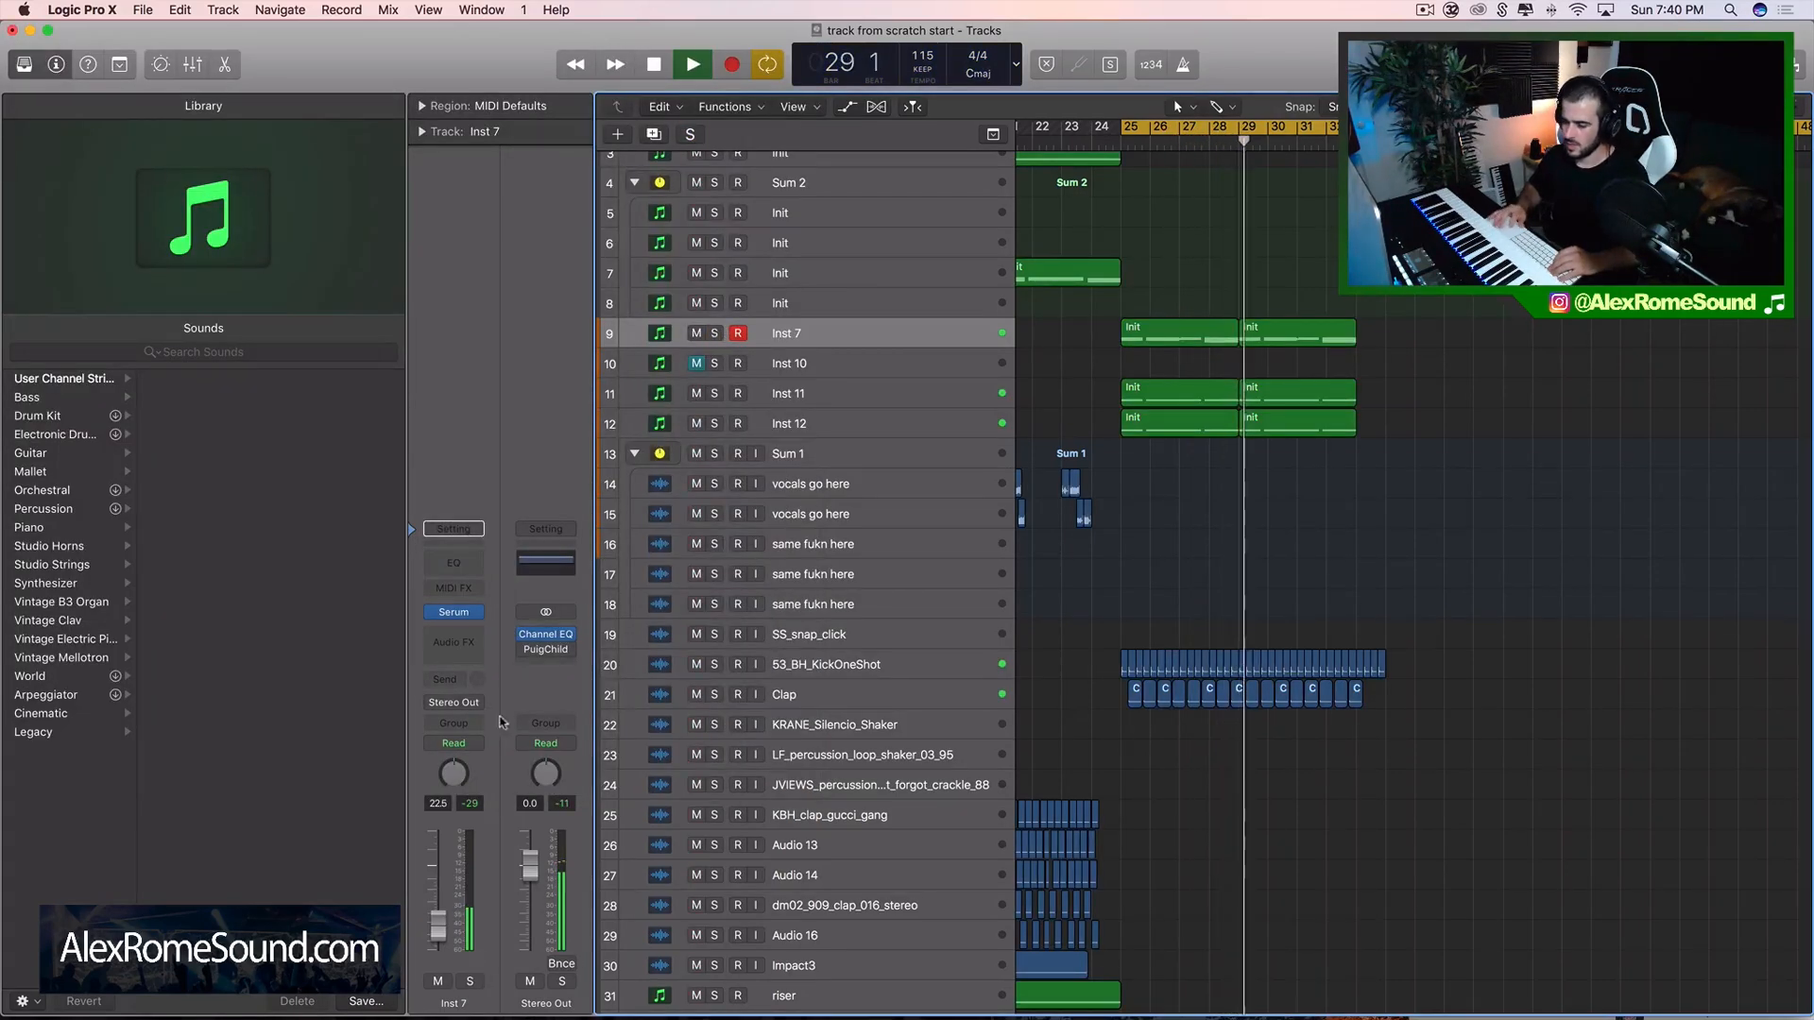
click(454, 563)
click(86, 138)
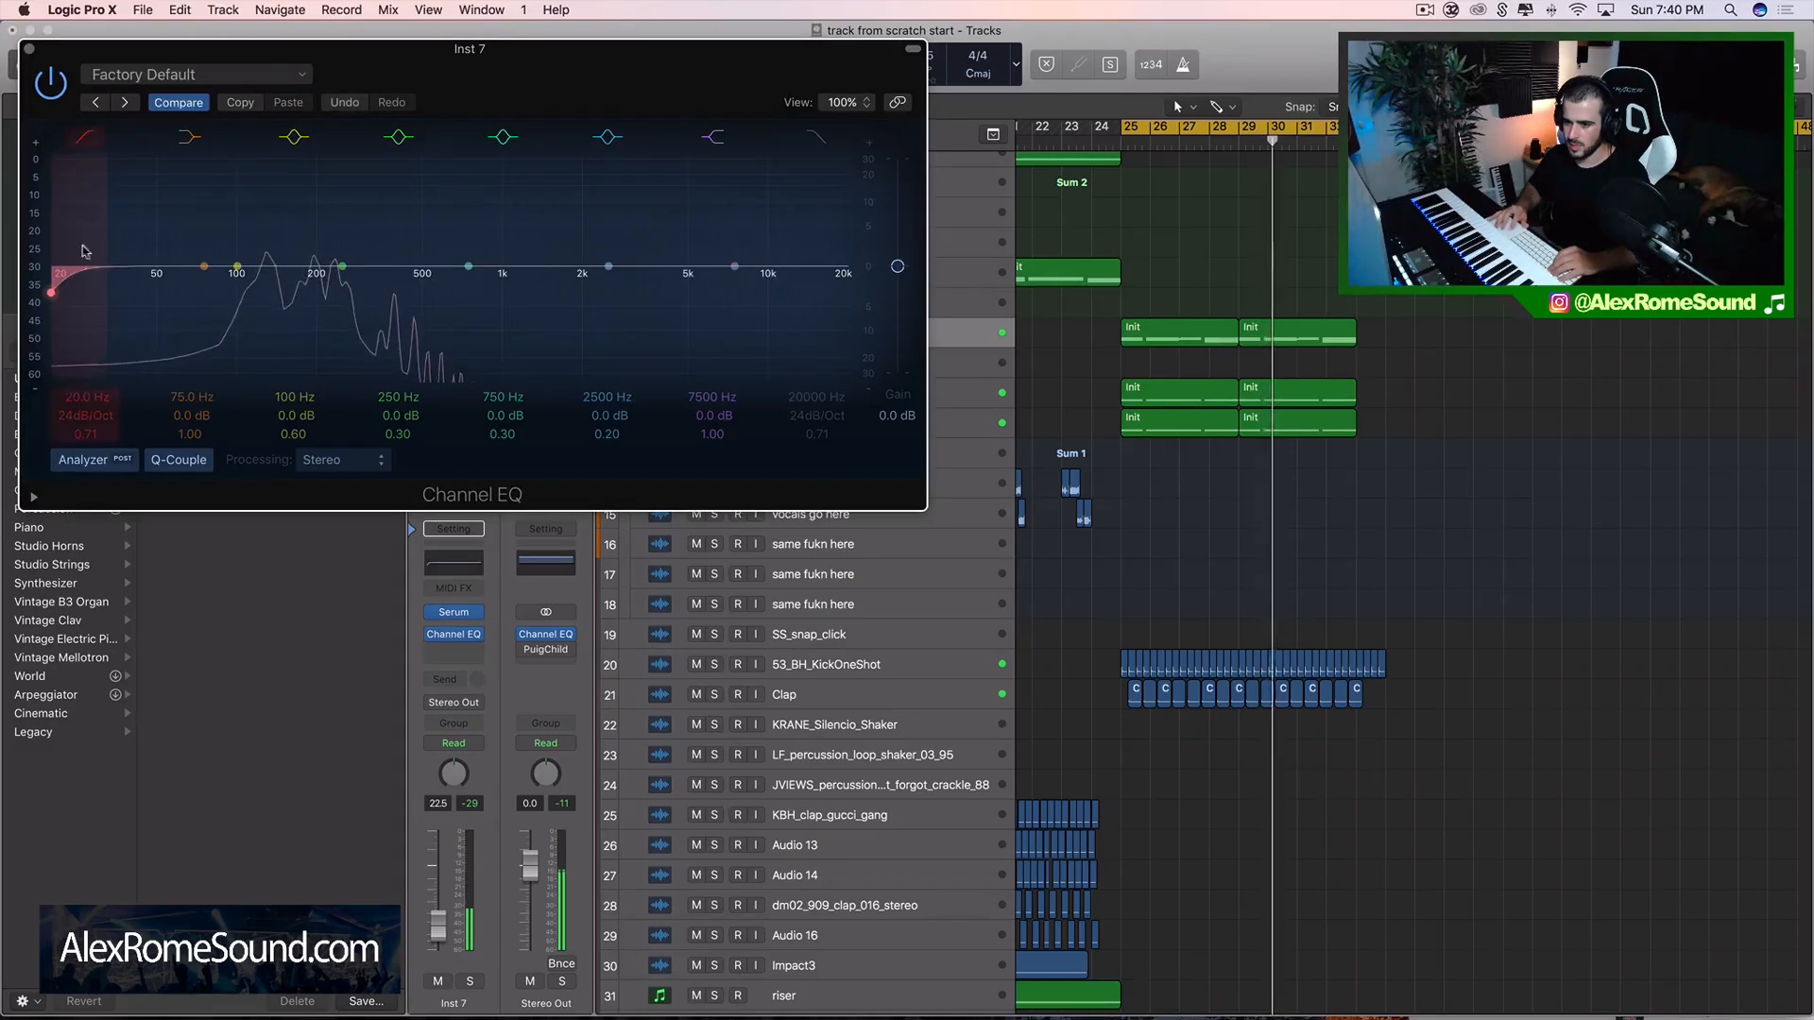
drag(83, 256, 360, 297)
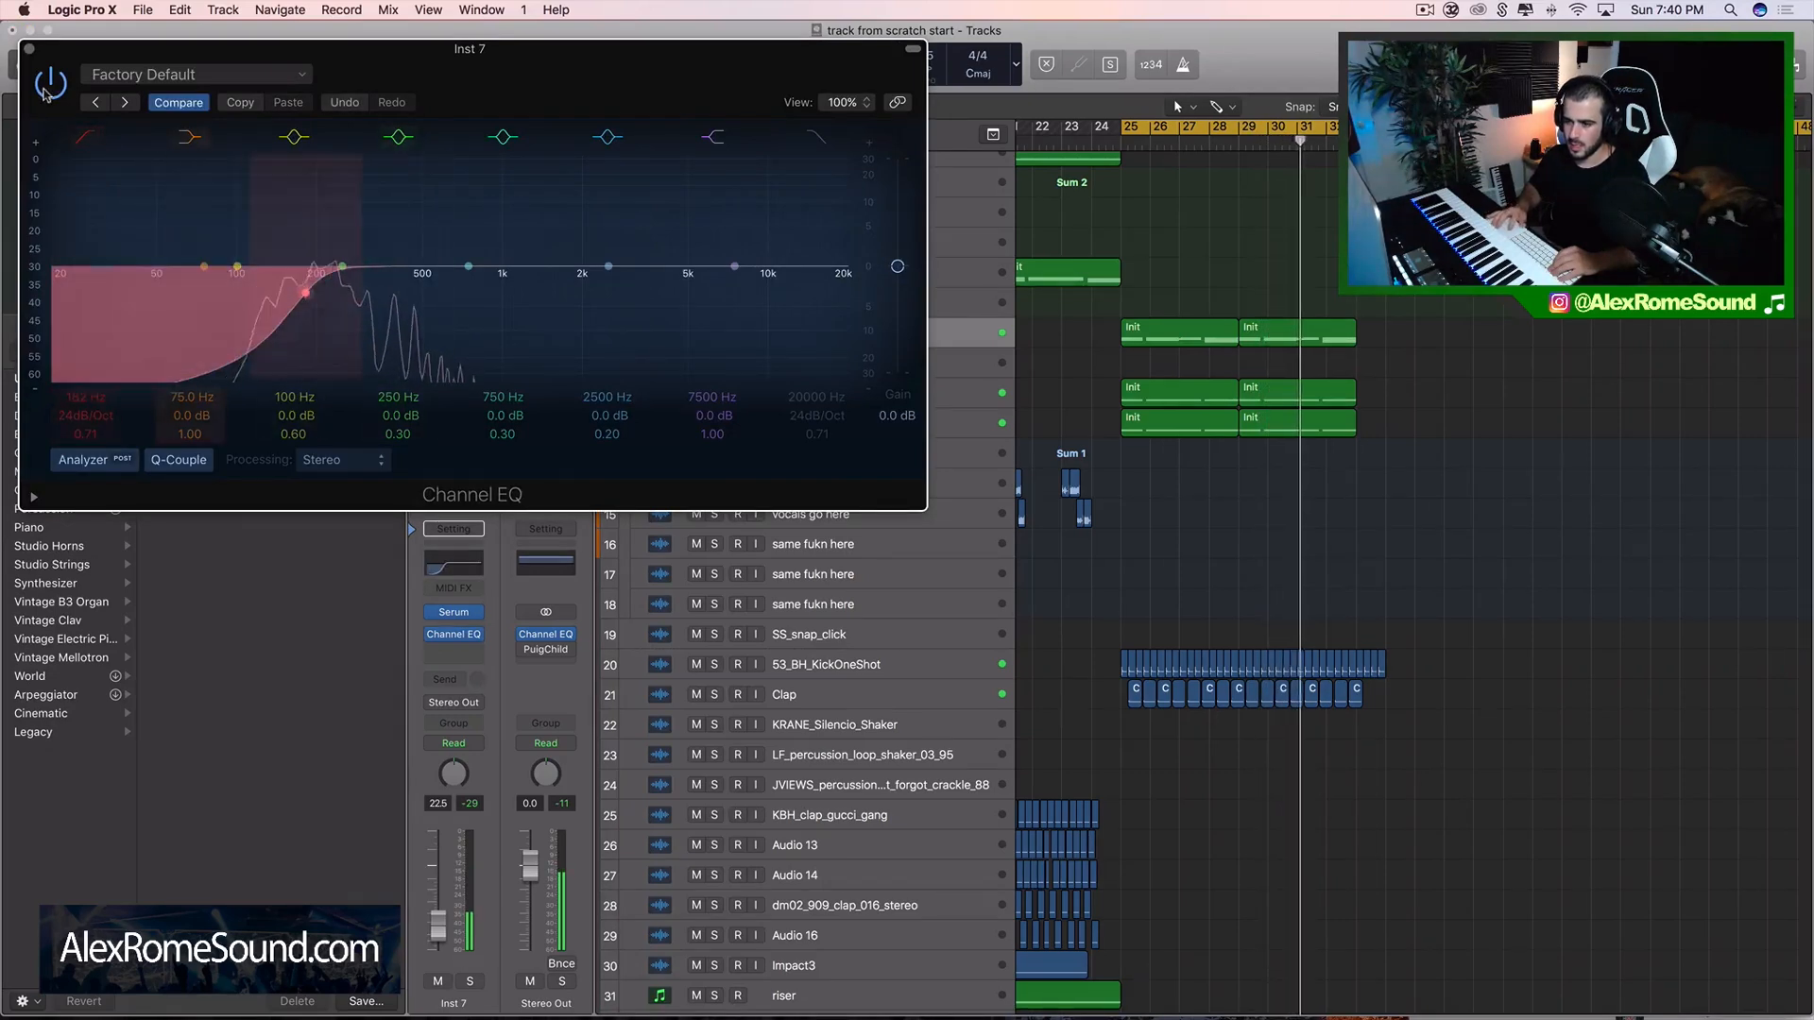
click(29, 48)
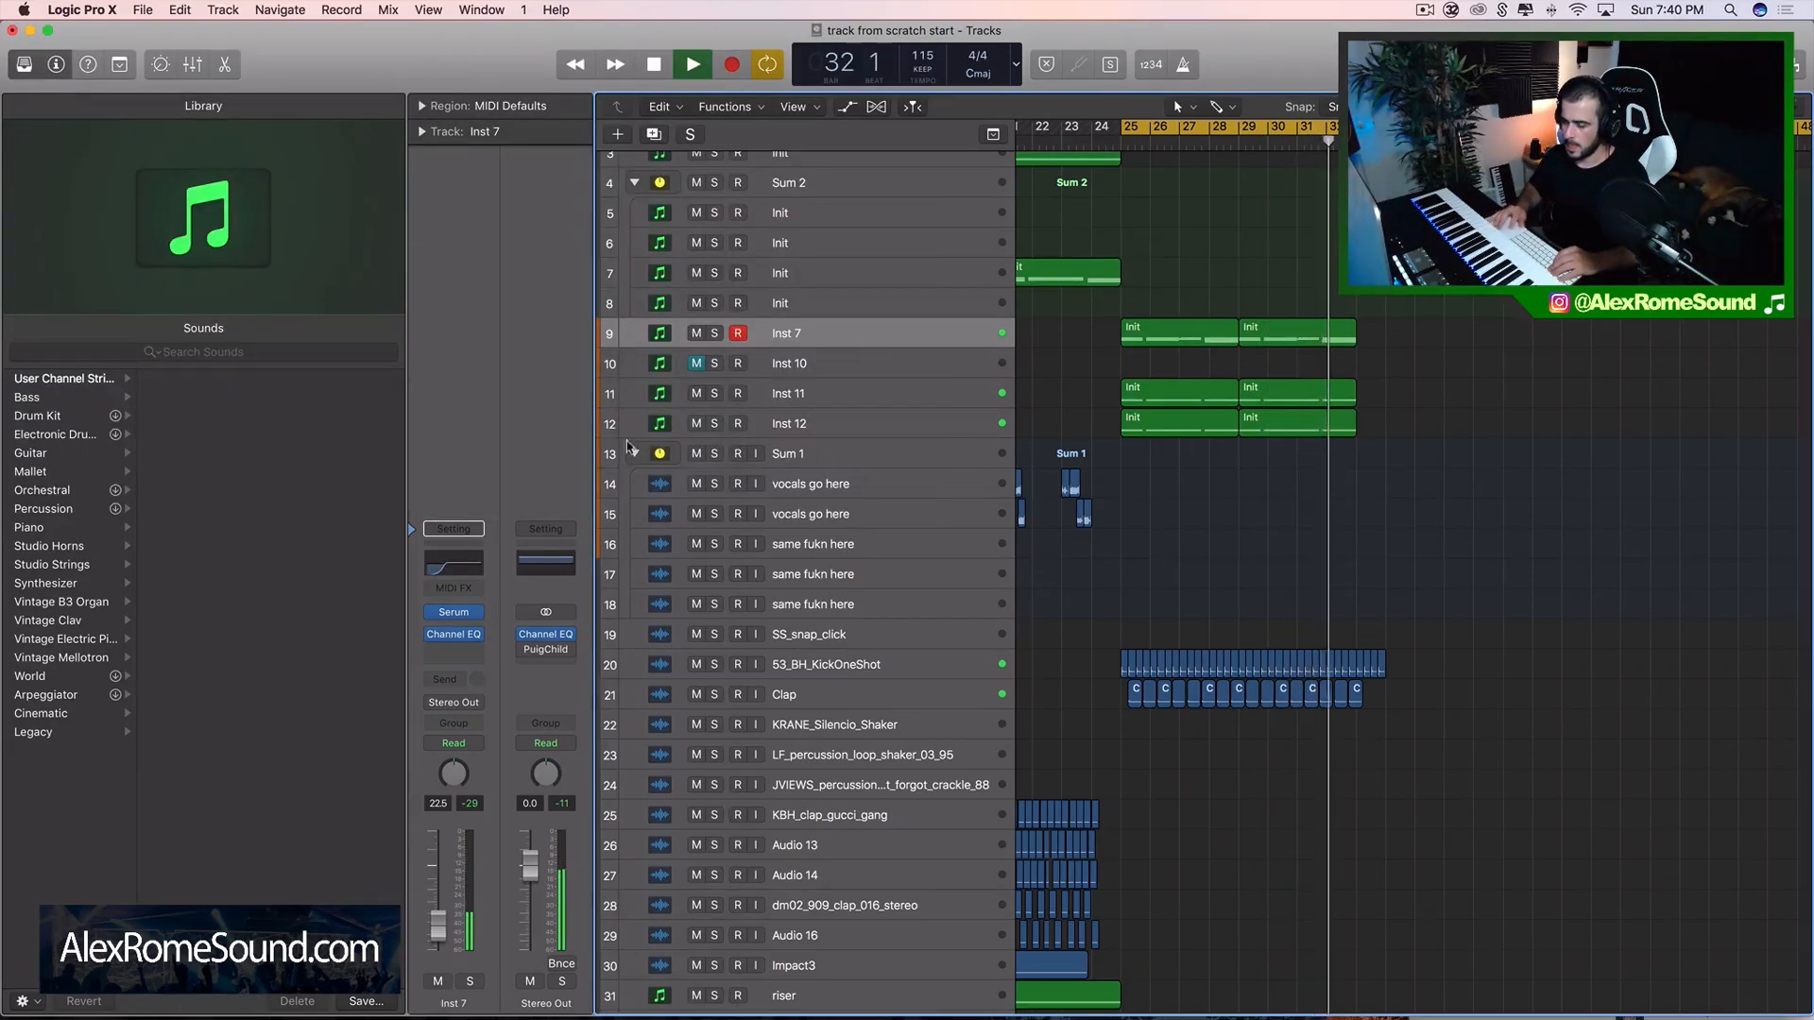
- In Inst 7's Serum, enable Downsample distortion, and lower the track's volume to -25.6 dB during playback
click(455, 652)
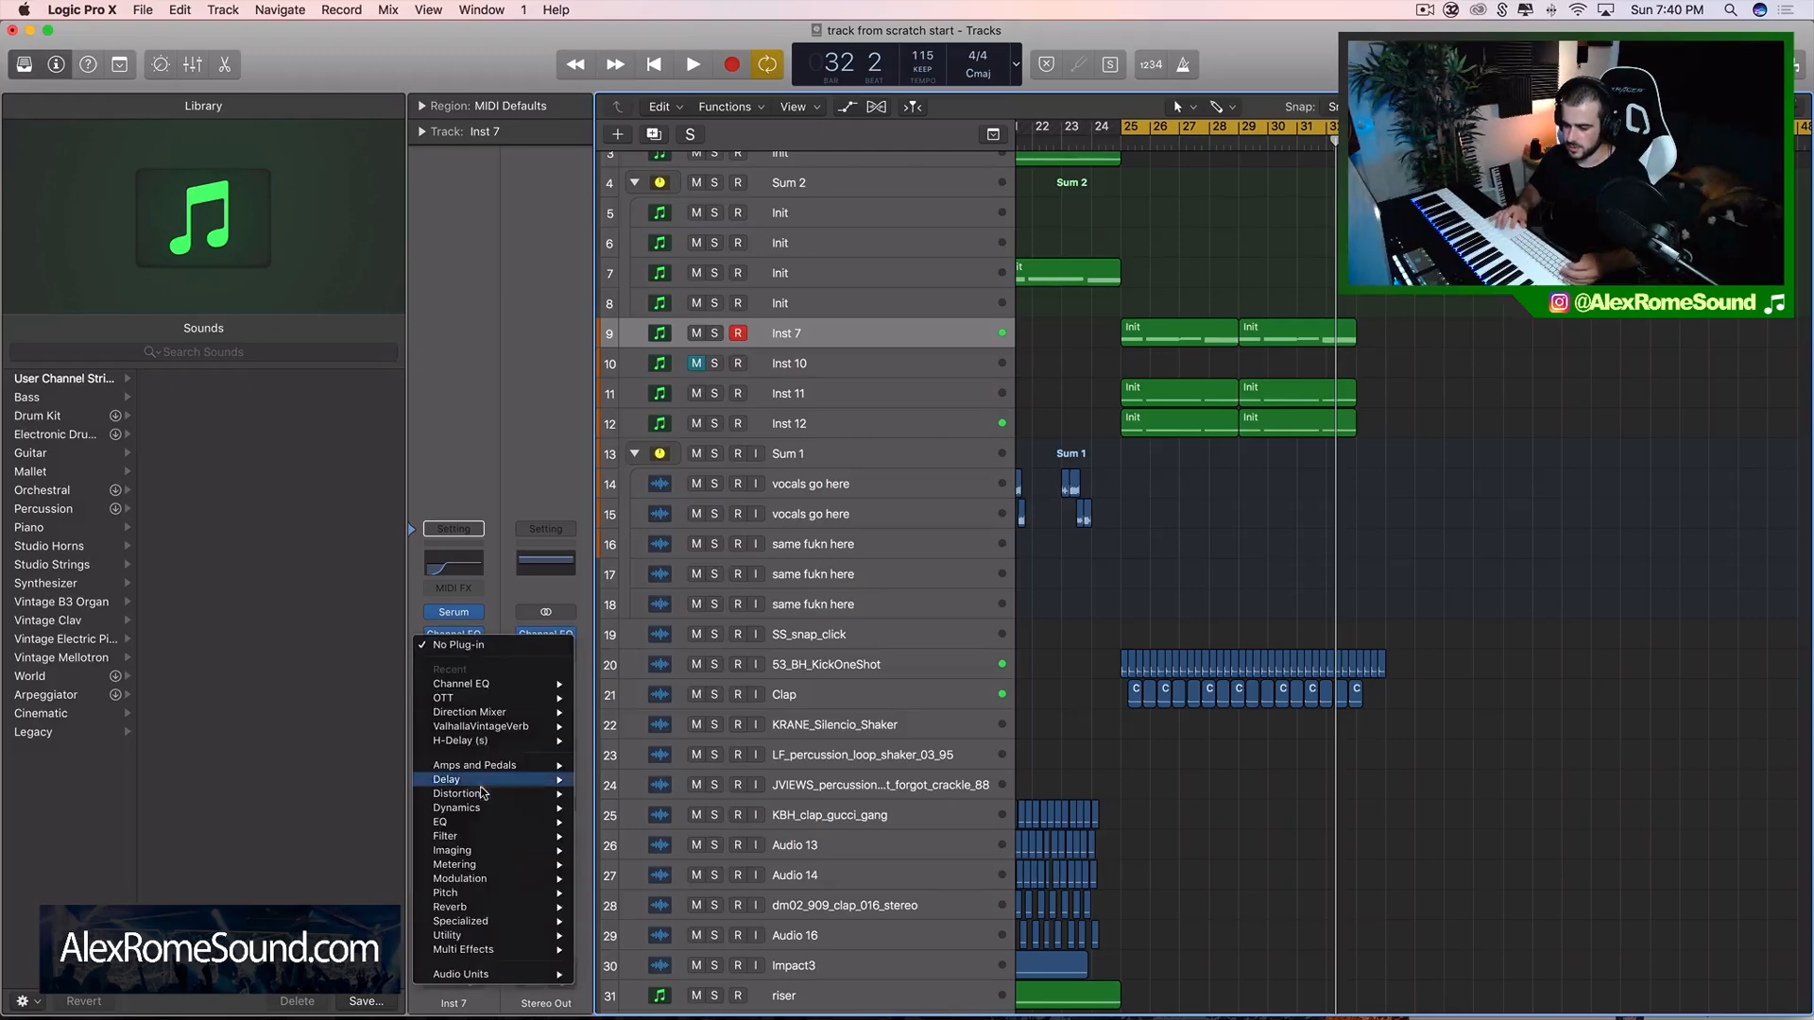
click(491, 580)
click(454, 619)
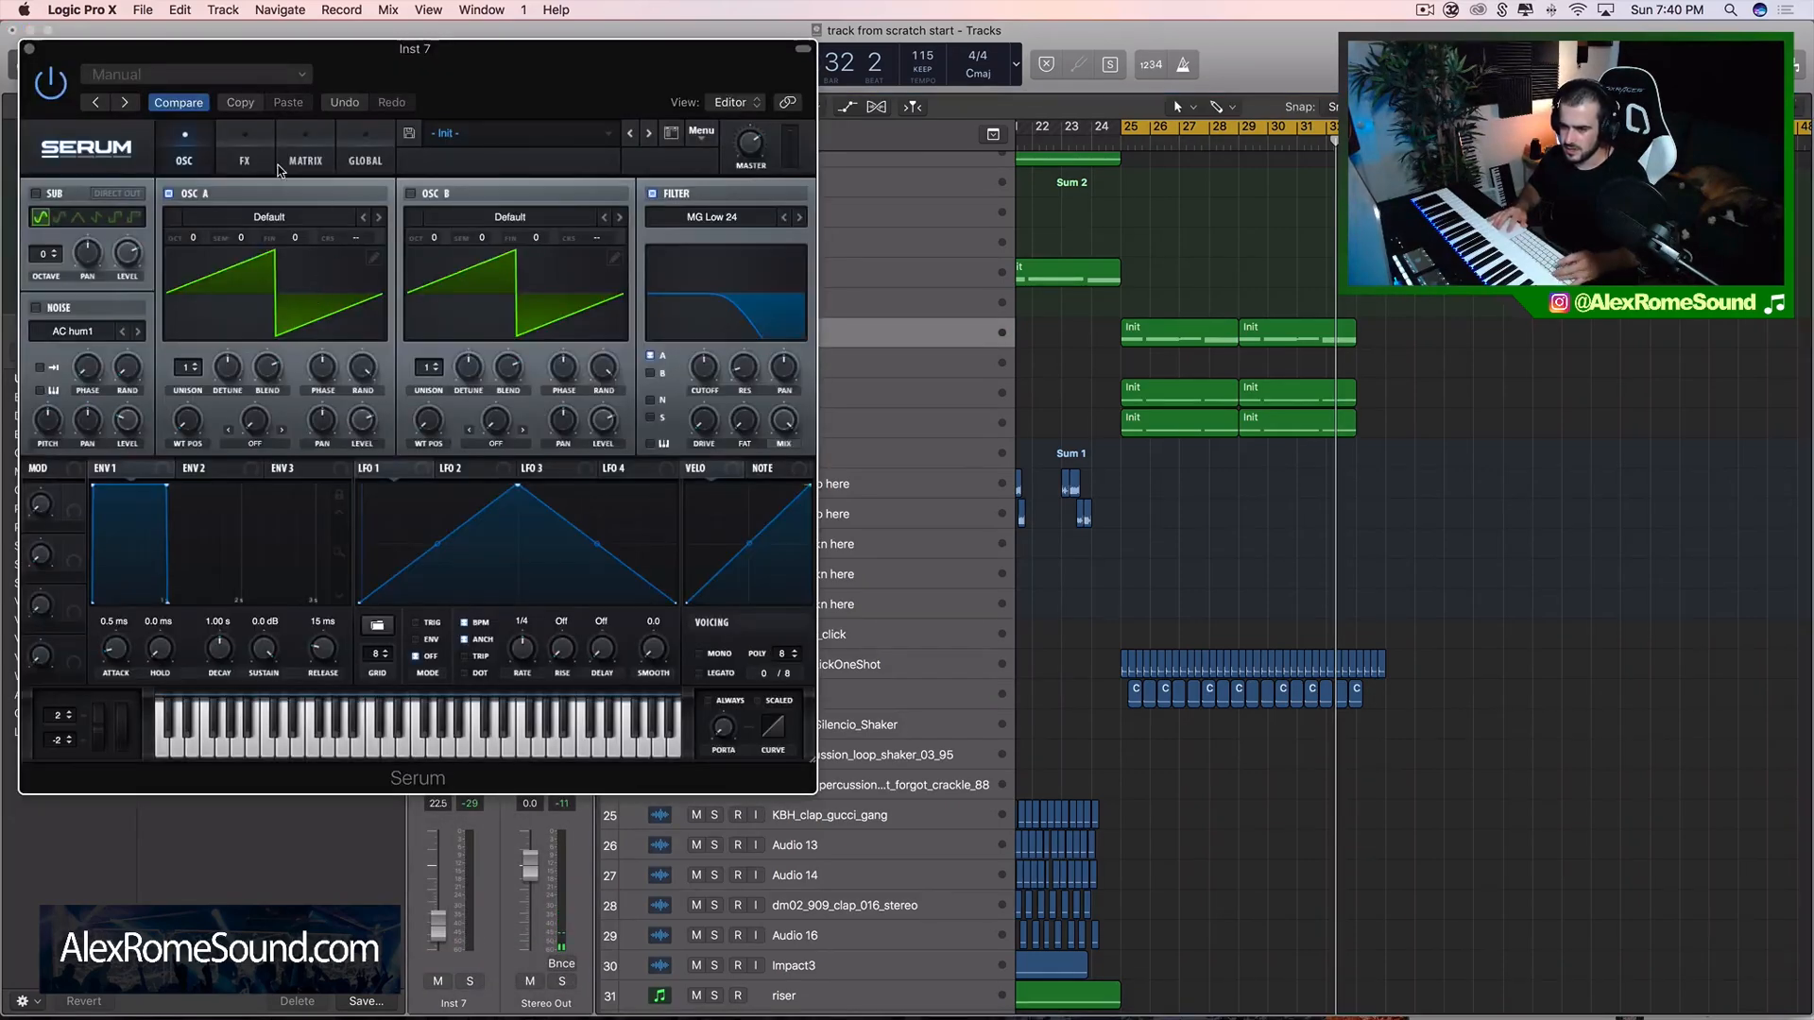
click(248, 161)
click(39, 223)
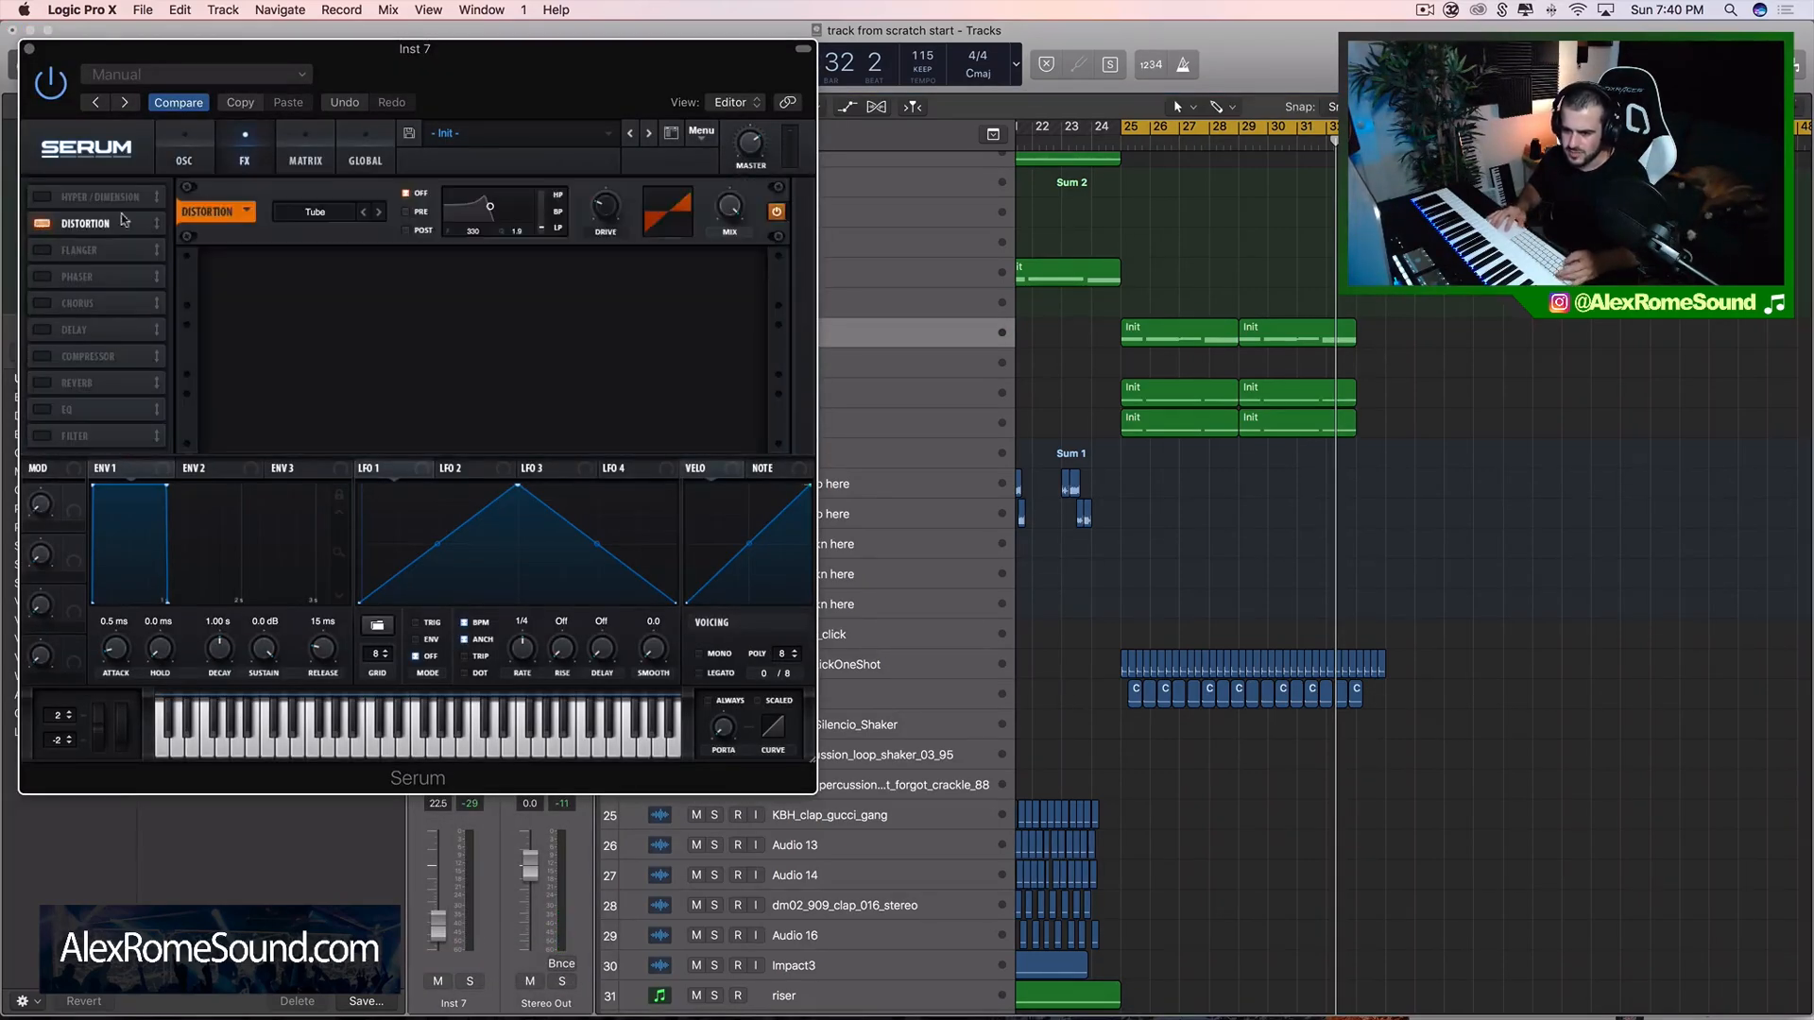
click(326, 212)
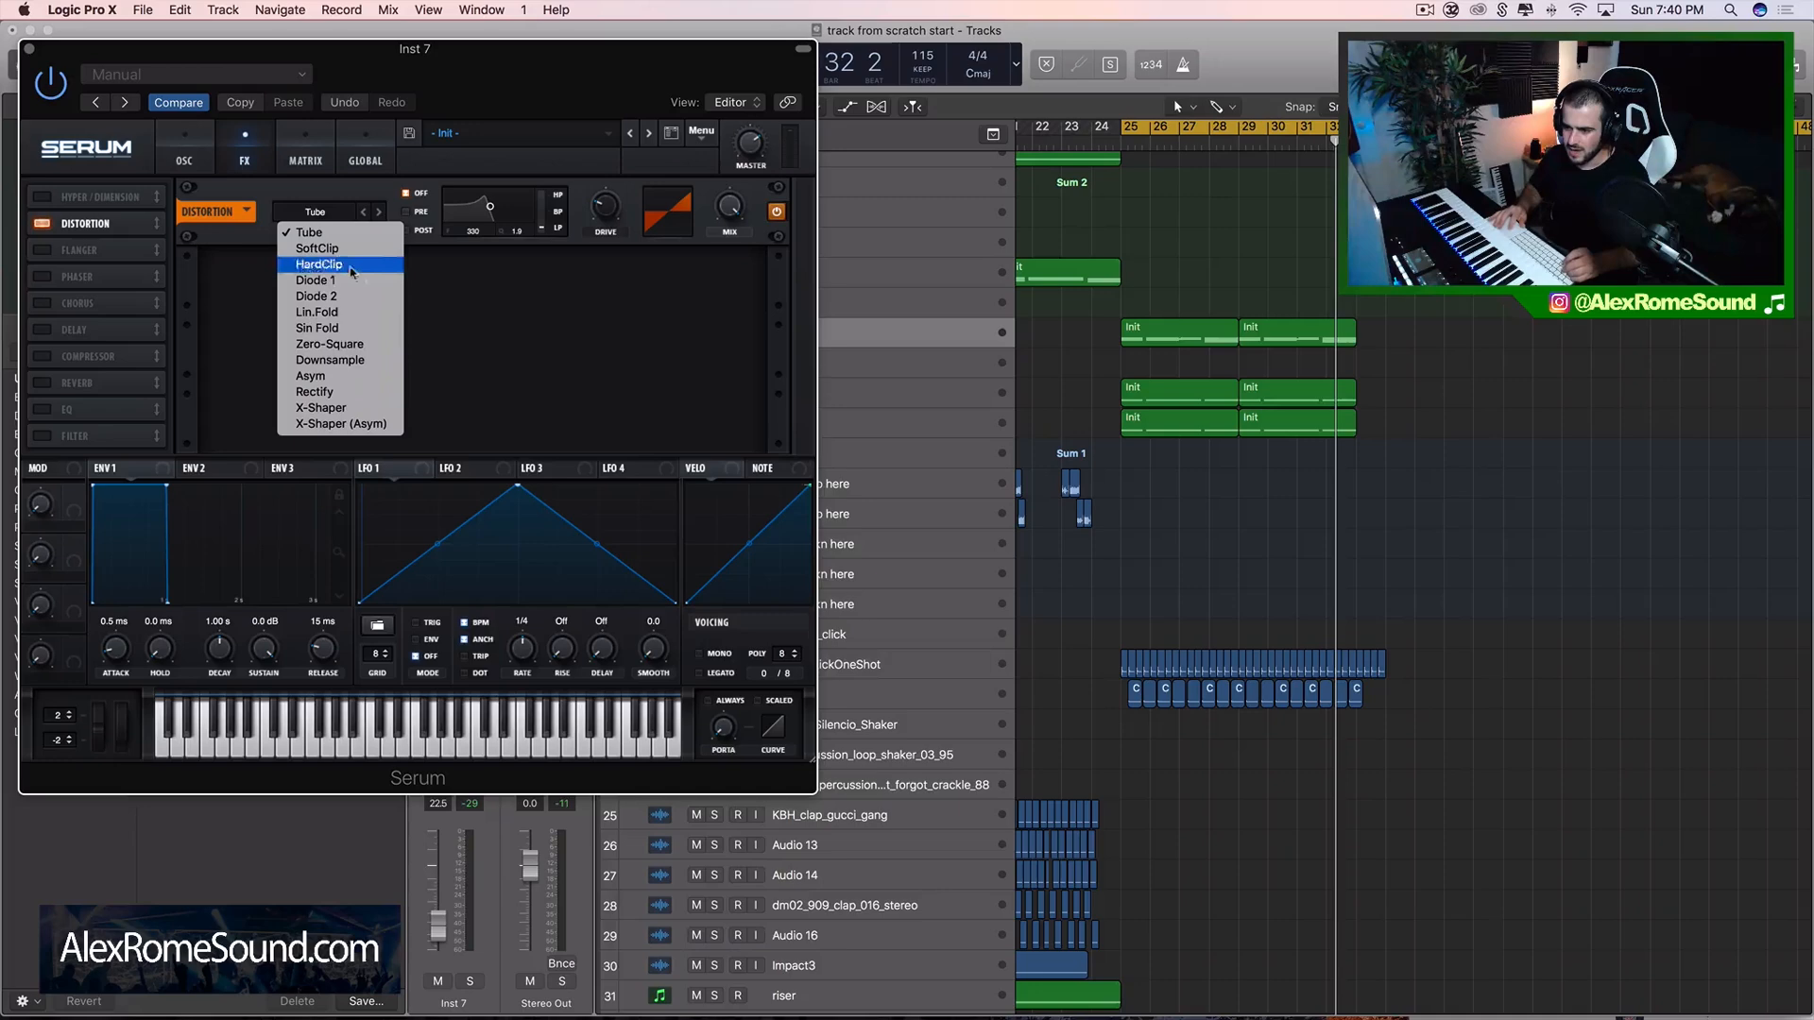
click(376, 351)
key(space)
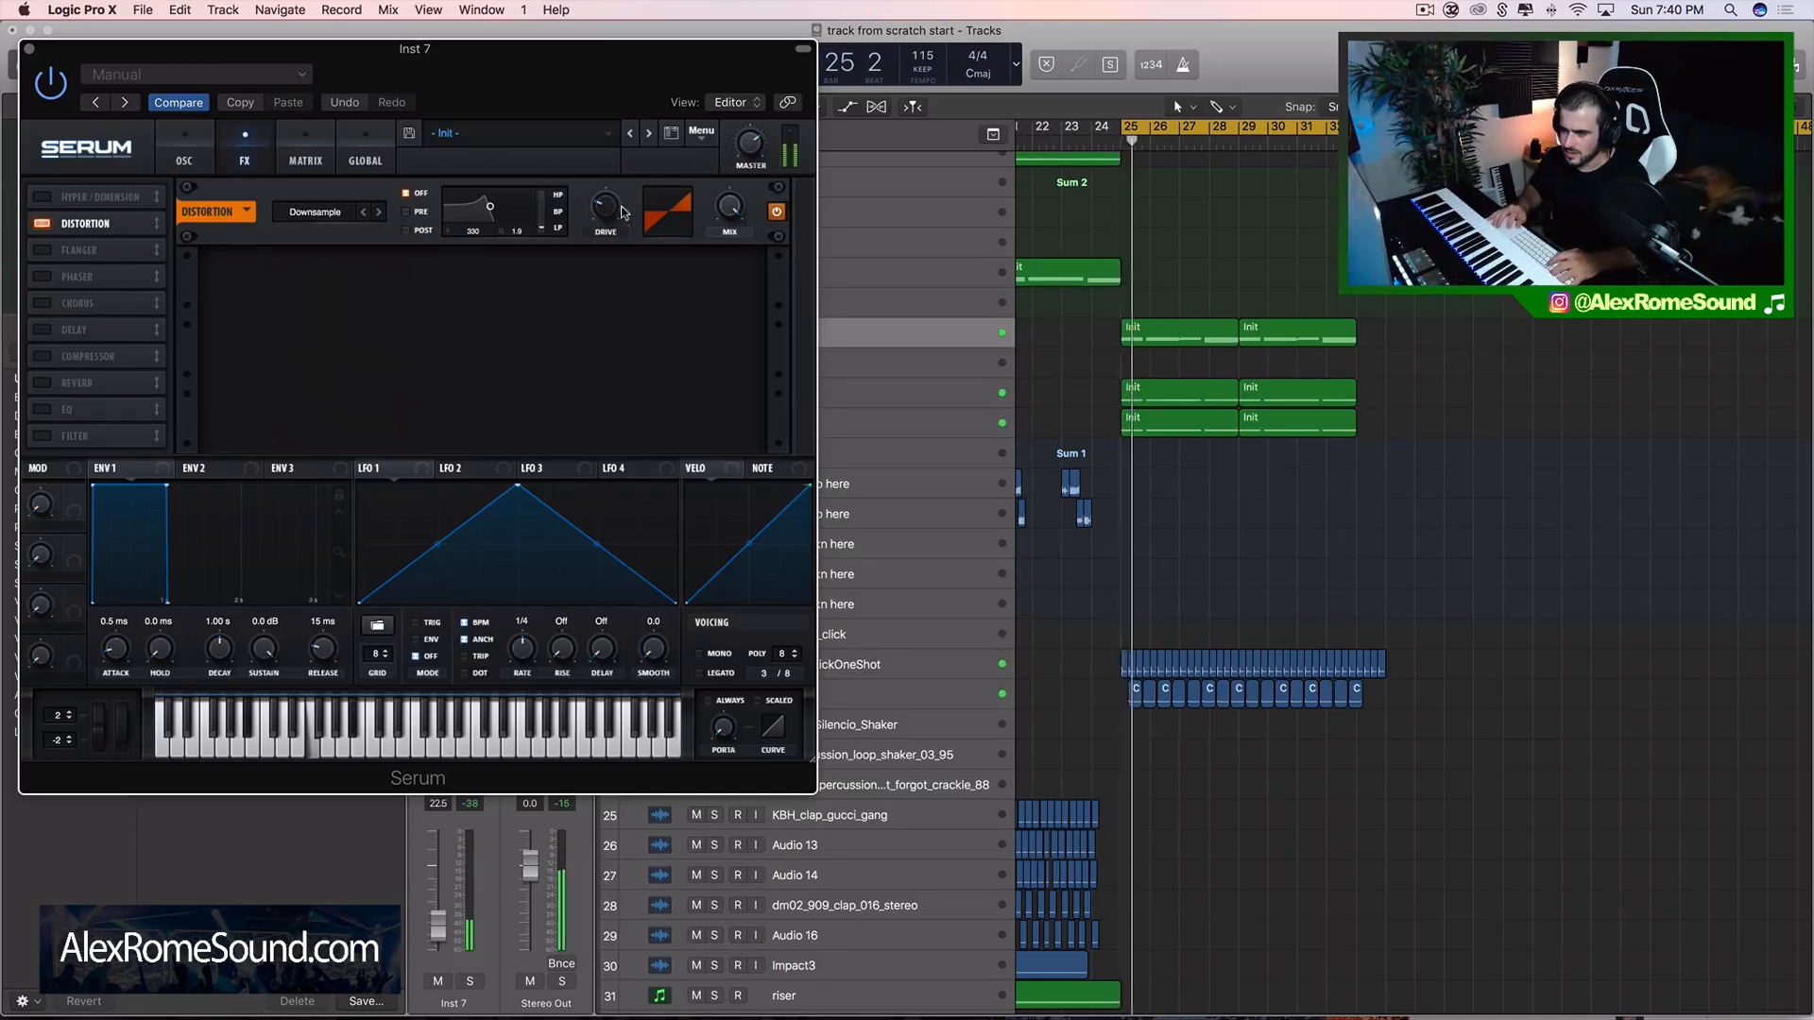
key(super+w)
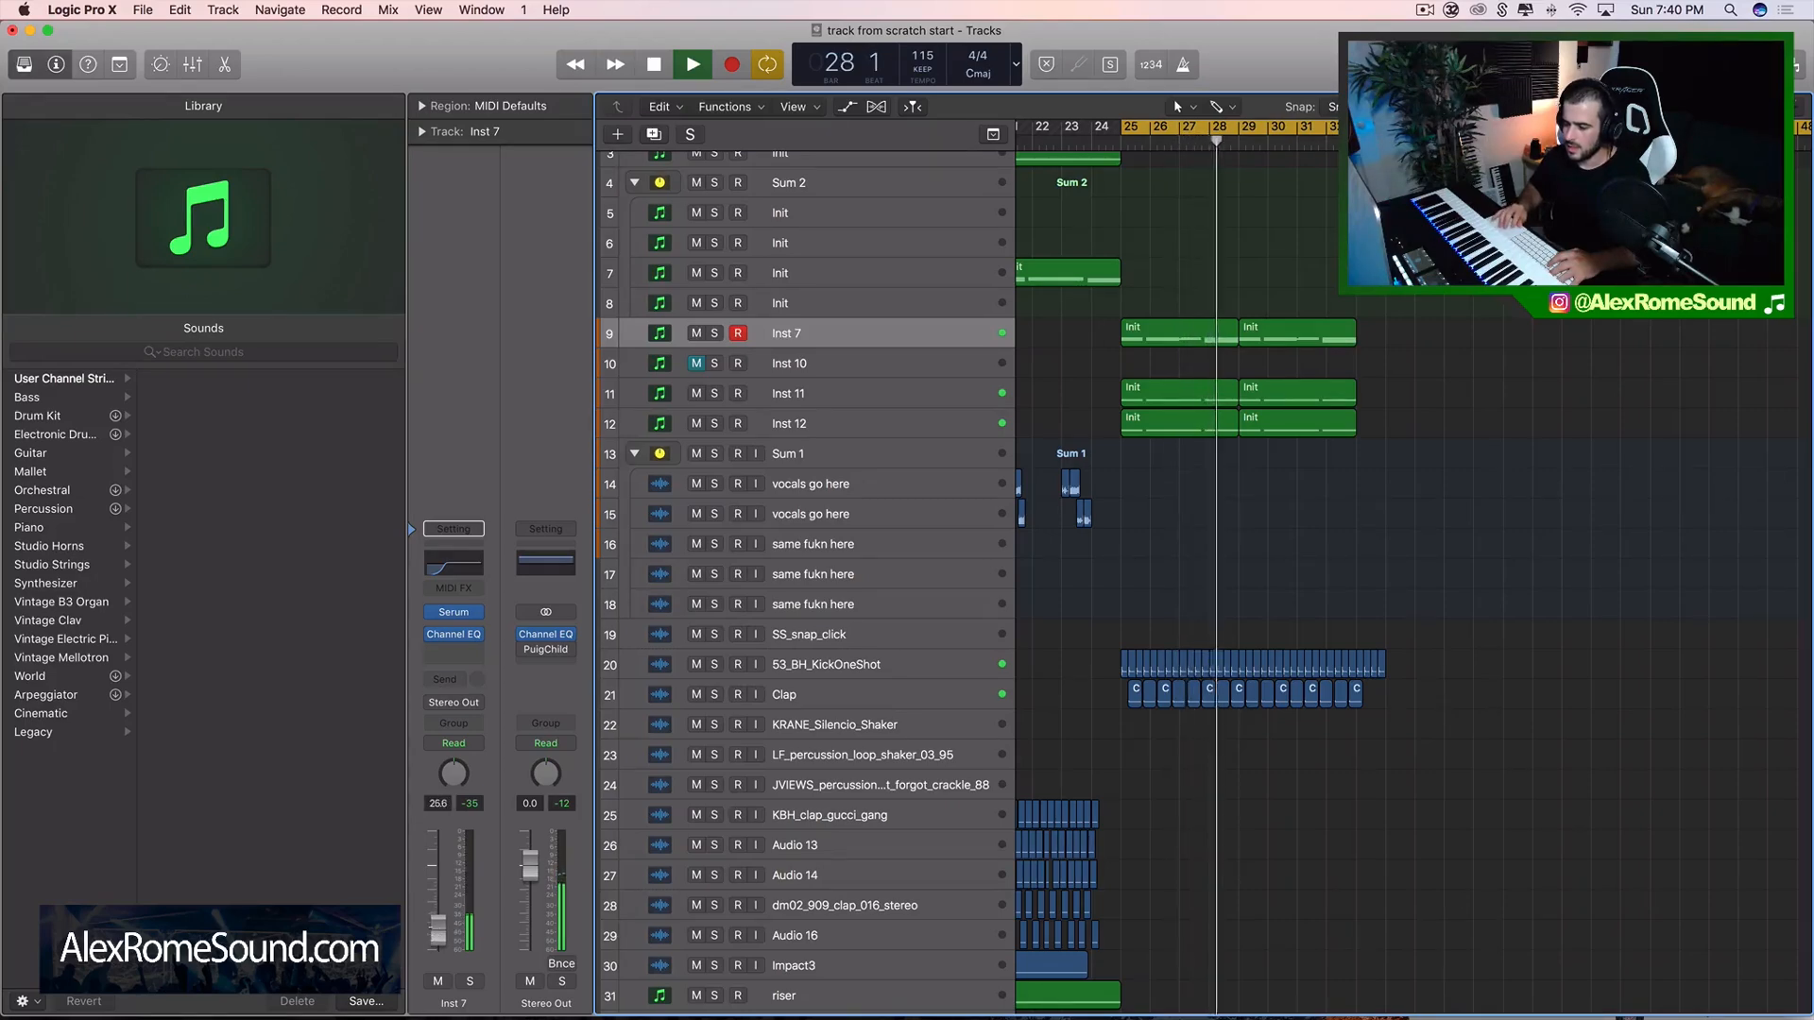
- Repeat the chopped vocal regions from bars 9–17 on tracks 16–18 and move the copies into the section from bar 25
scroll(1124, 186, left, 3)
key(space)
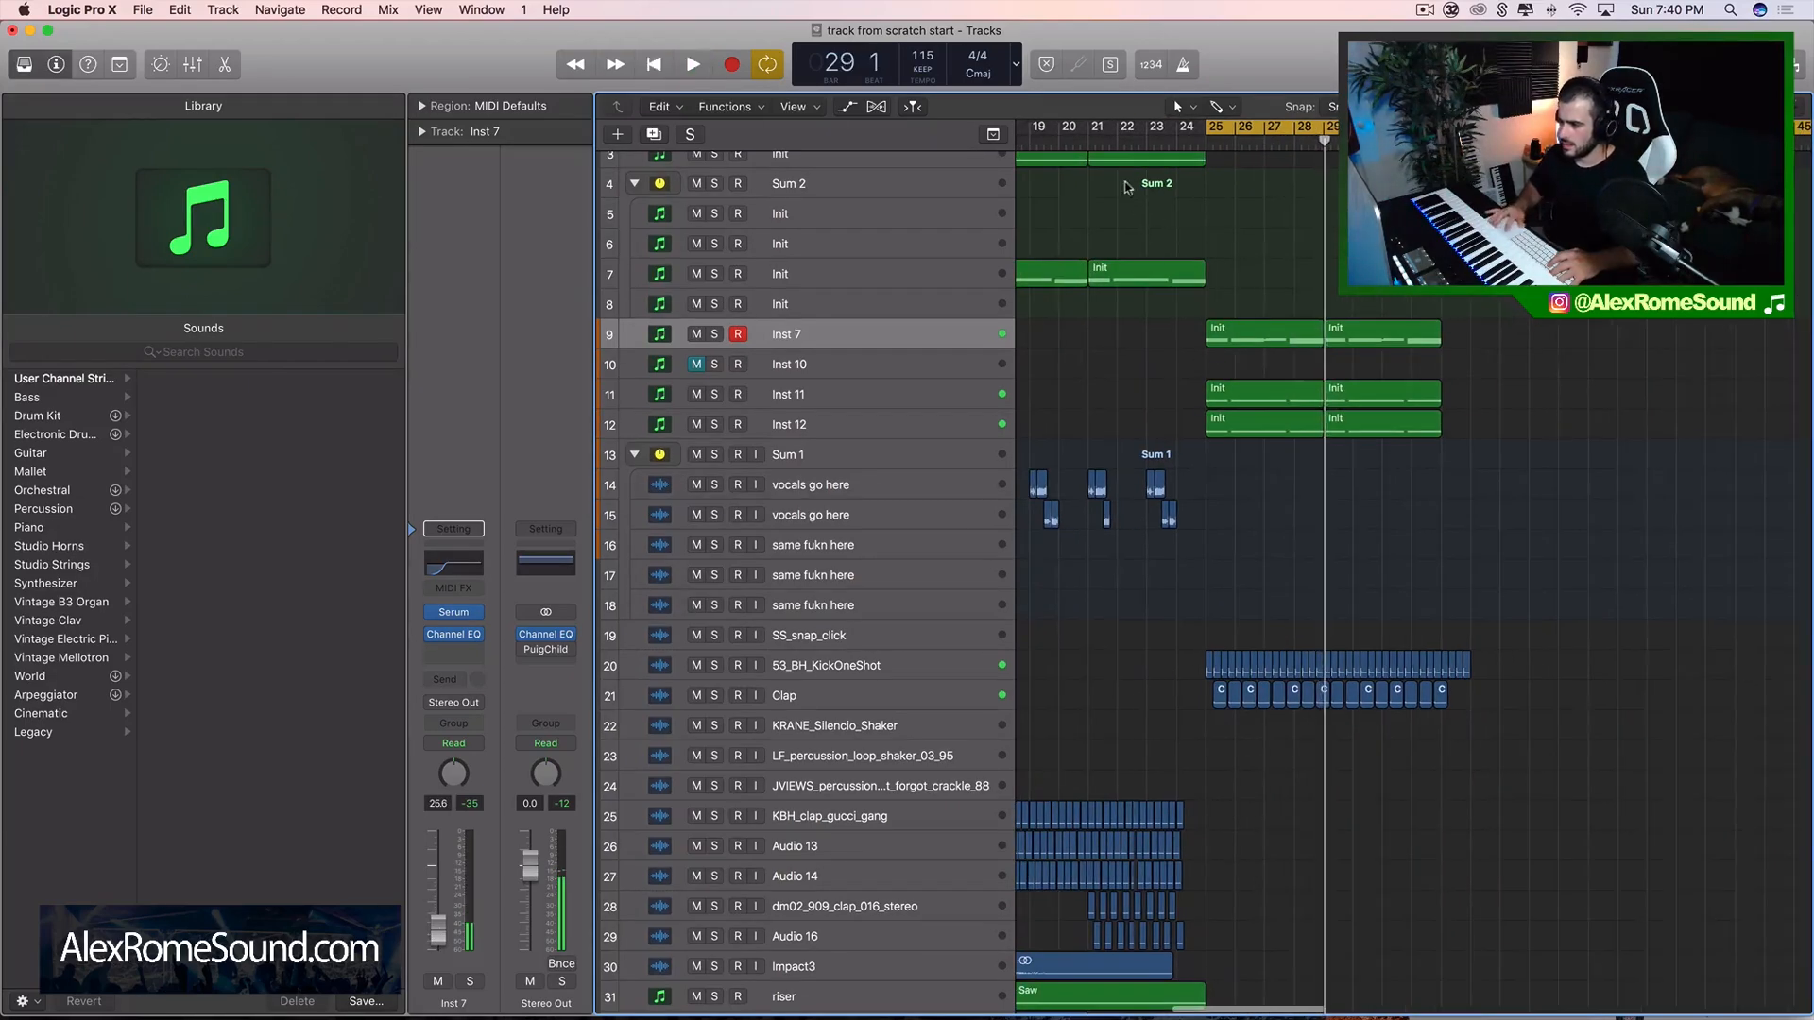
scroll(1057, 340, left, 10)
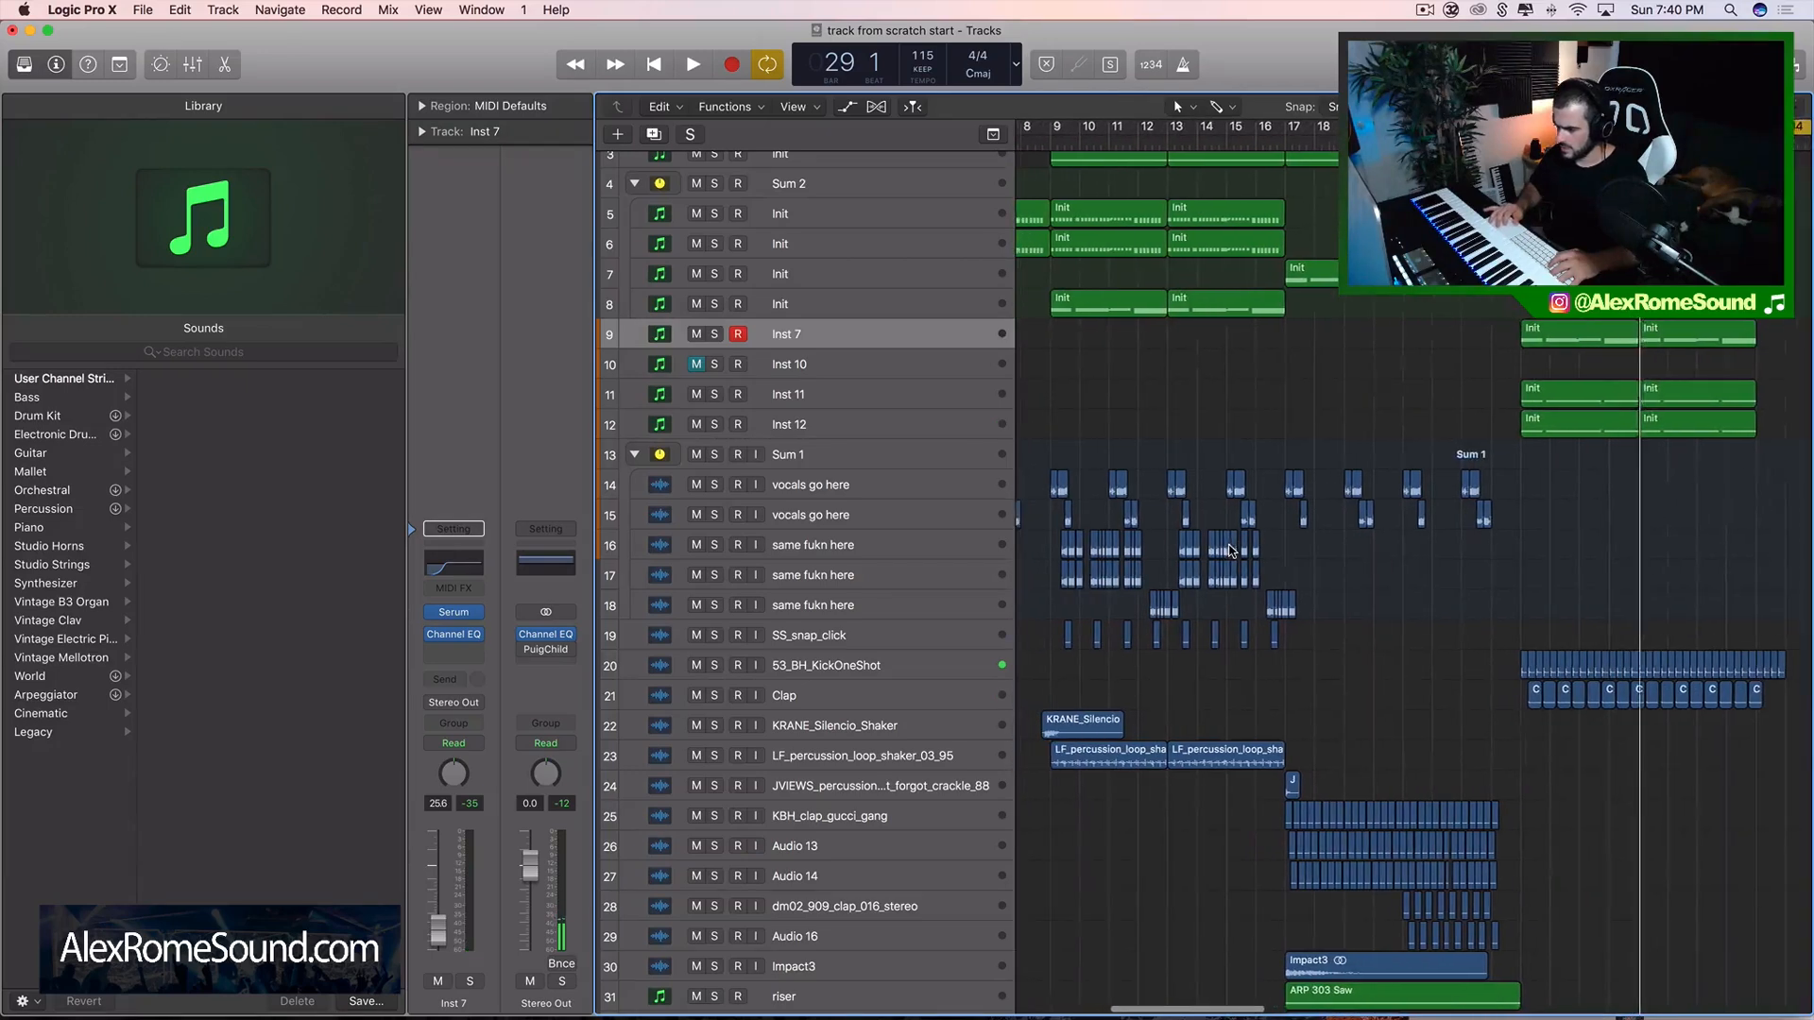
drag(1352, 619, 1043, 576)
key(super+r)
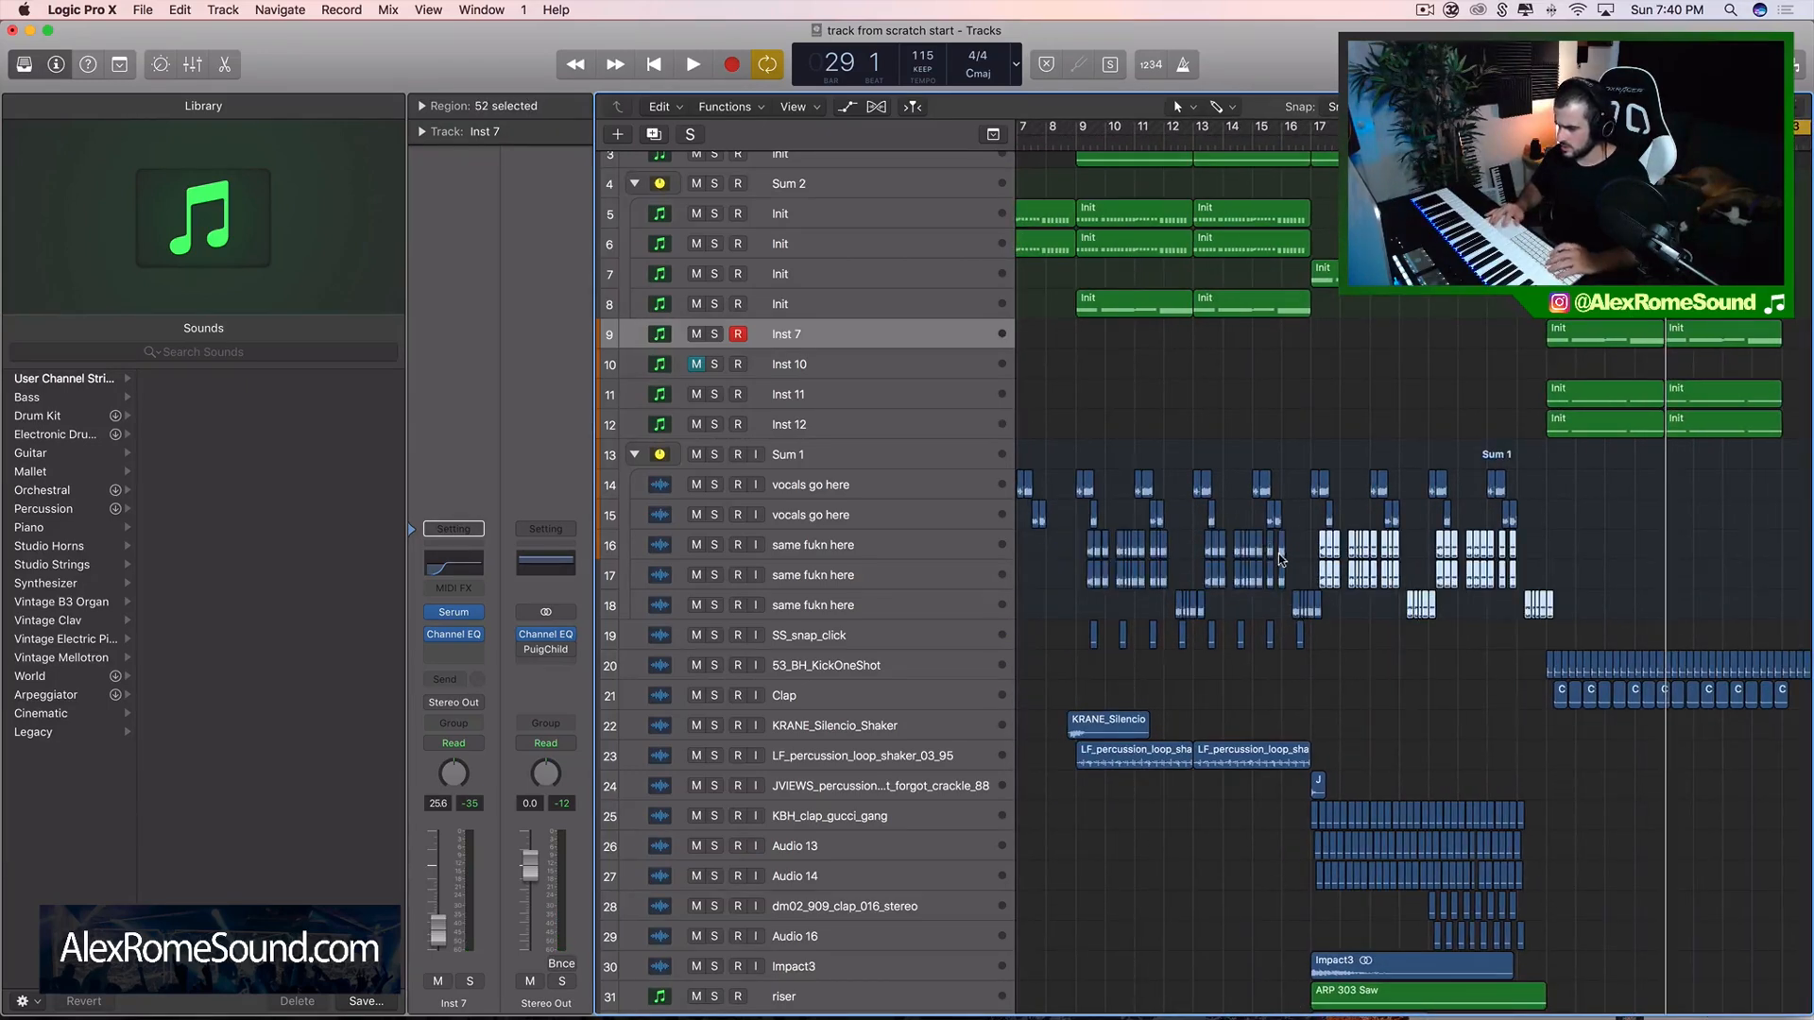
drag(1327, 545, 1564, 541)
scroll(1564, 542, up, 6)
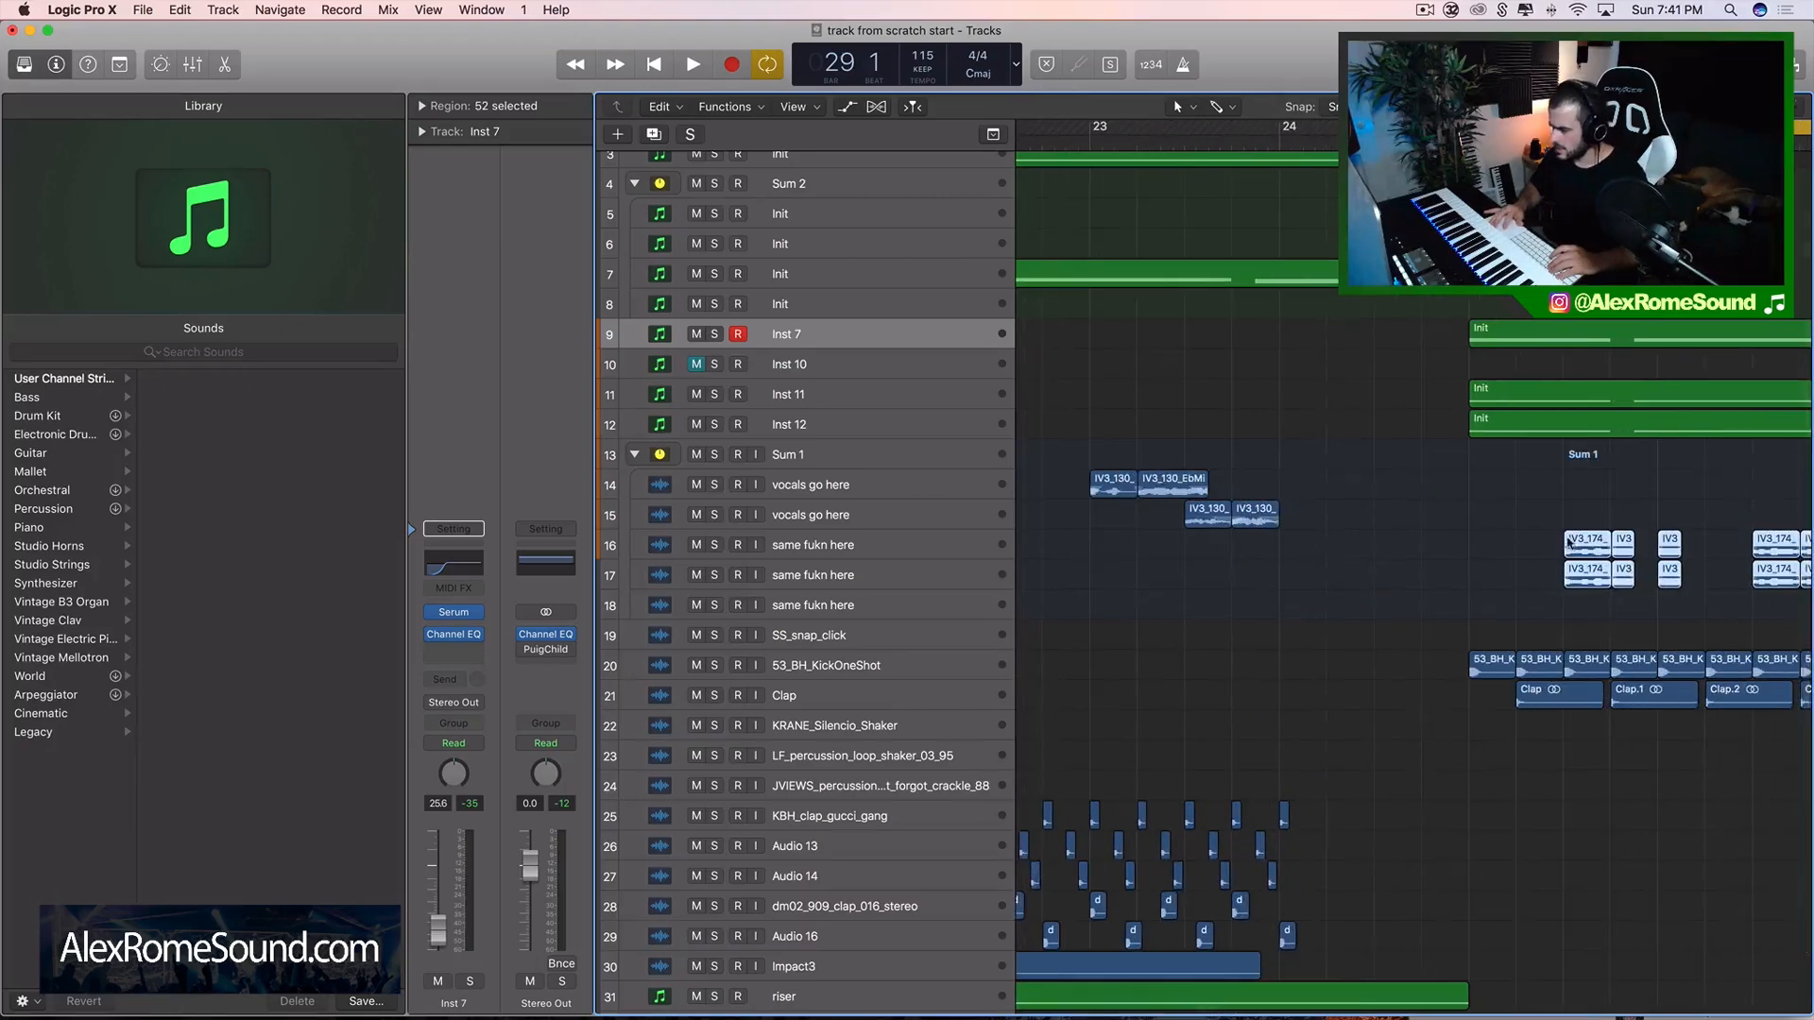
scroll(1550, 545, down, 8)
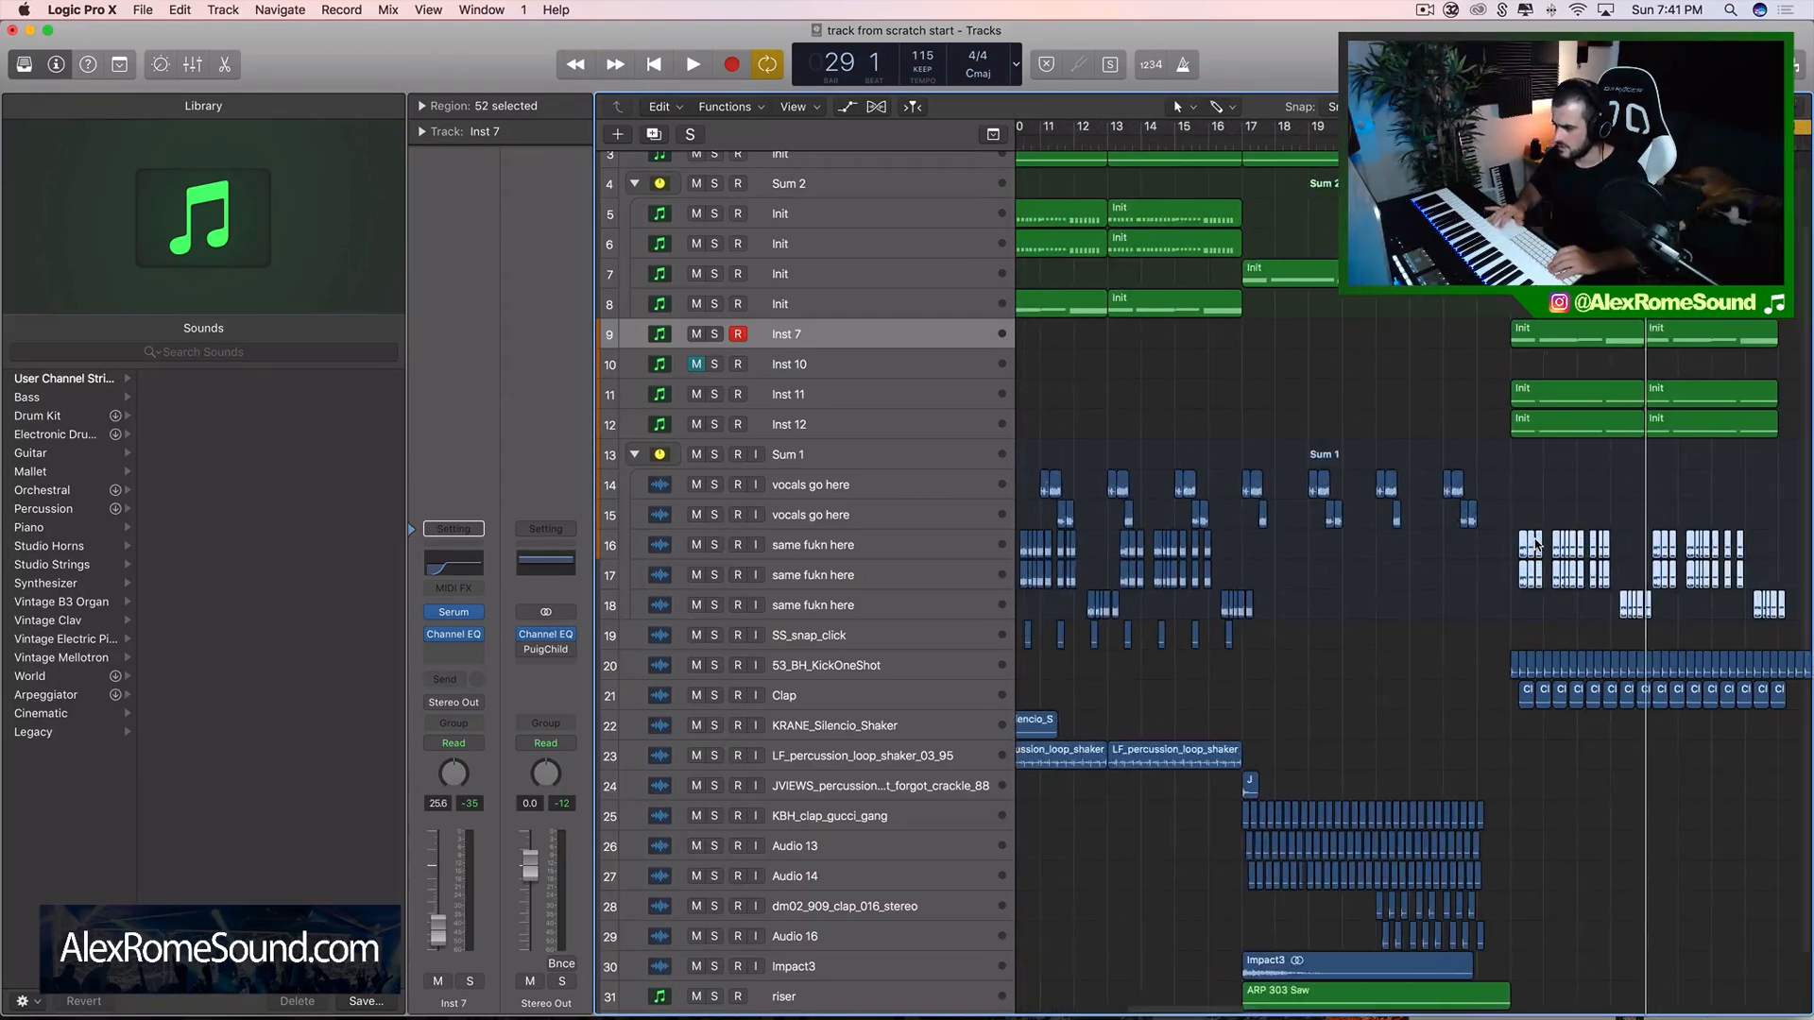
- Select all vocal chop regions on tracks 16–18 in the section from bar 25 and play the section back
scroll(1534, 545, down, 4)
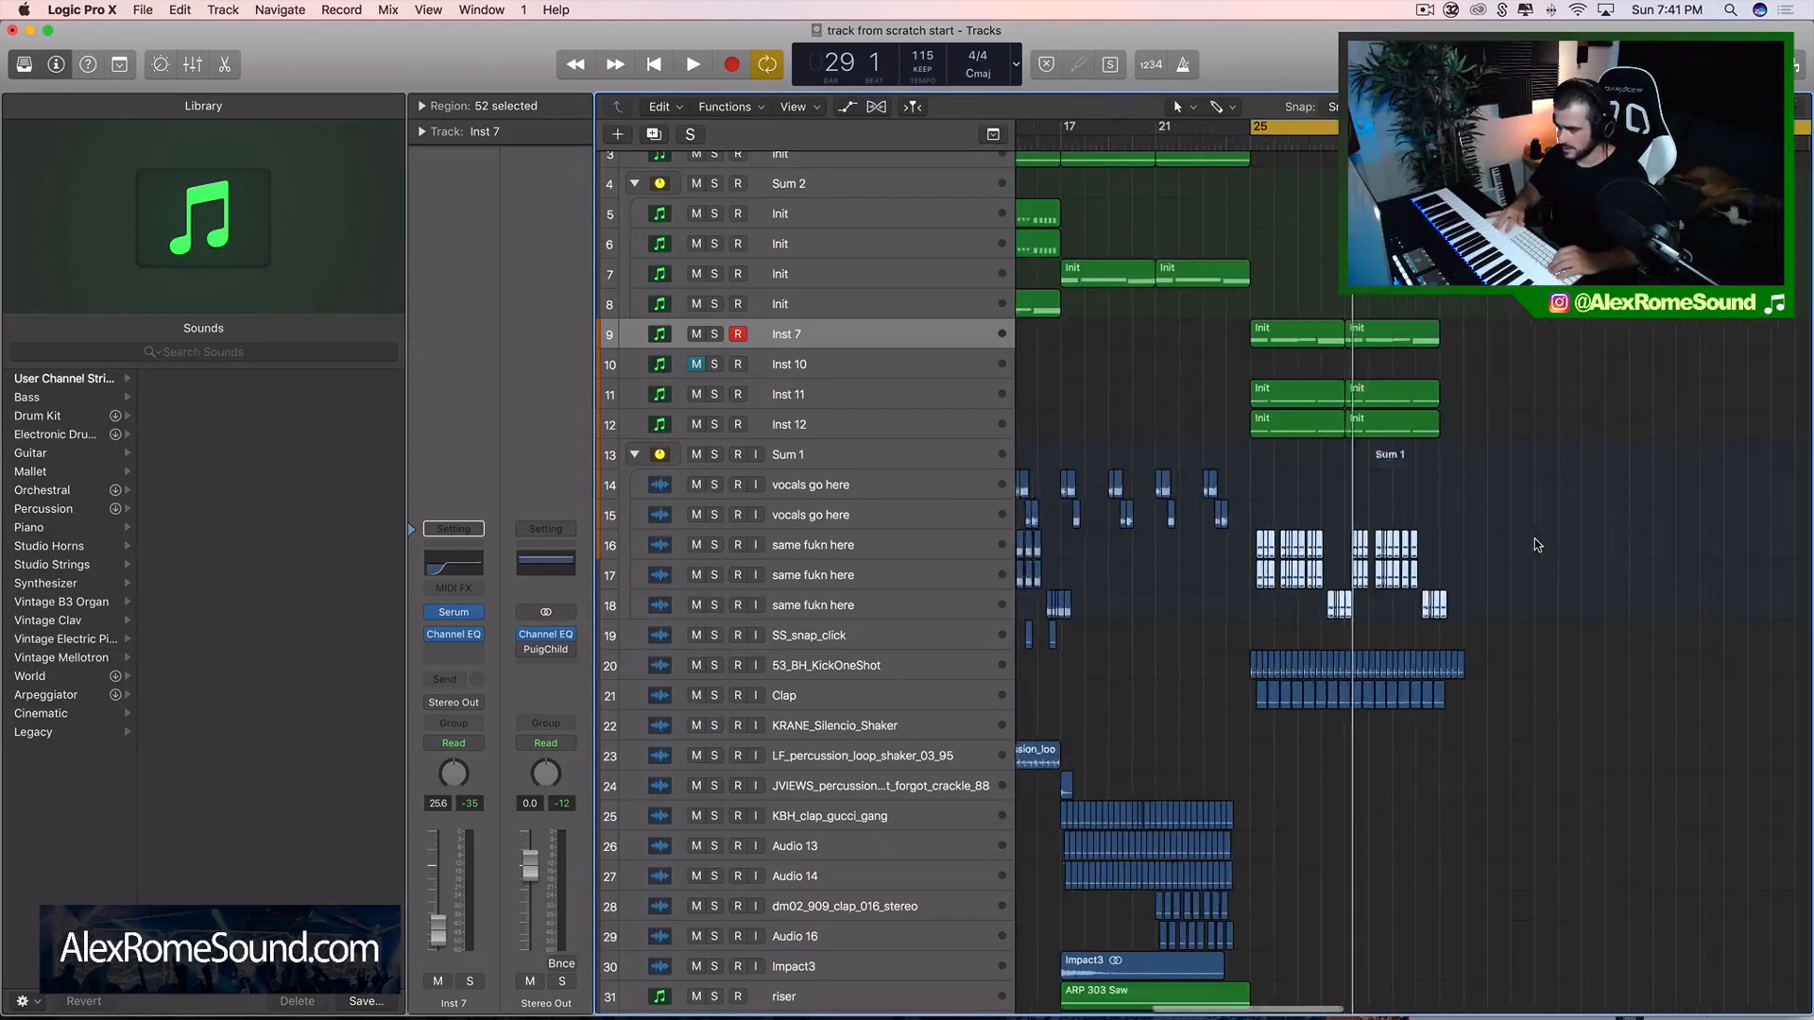
scroll(1537, 545, up, 3)
scroll(1537, 545, right, 3)
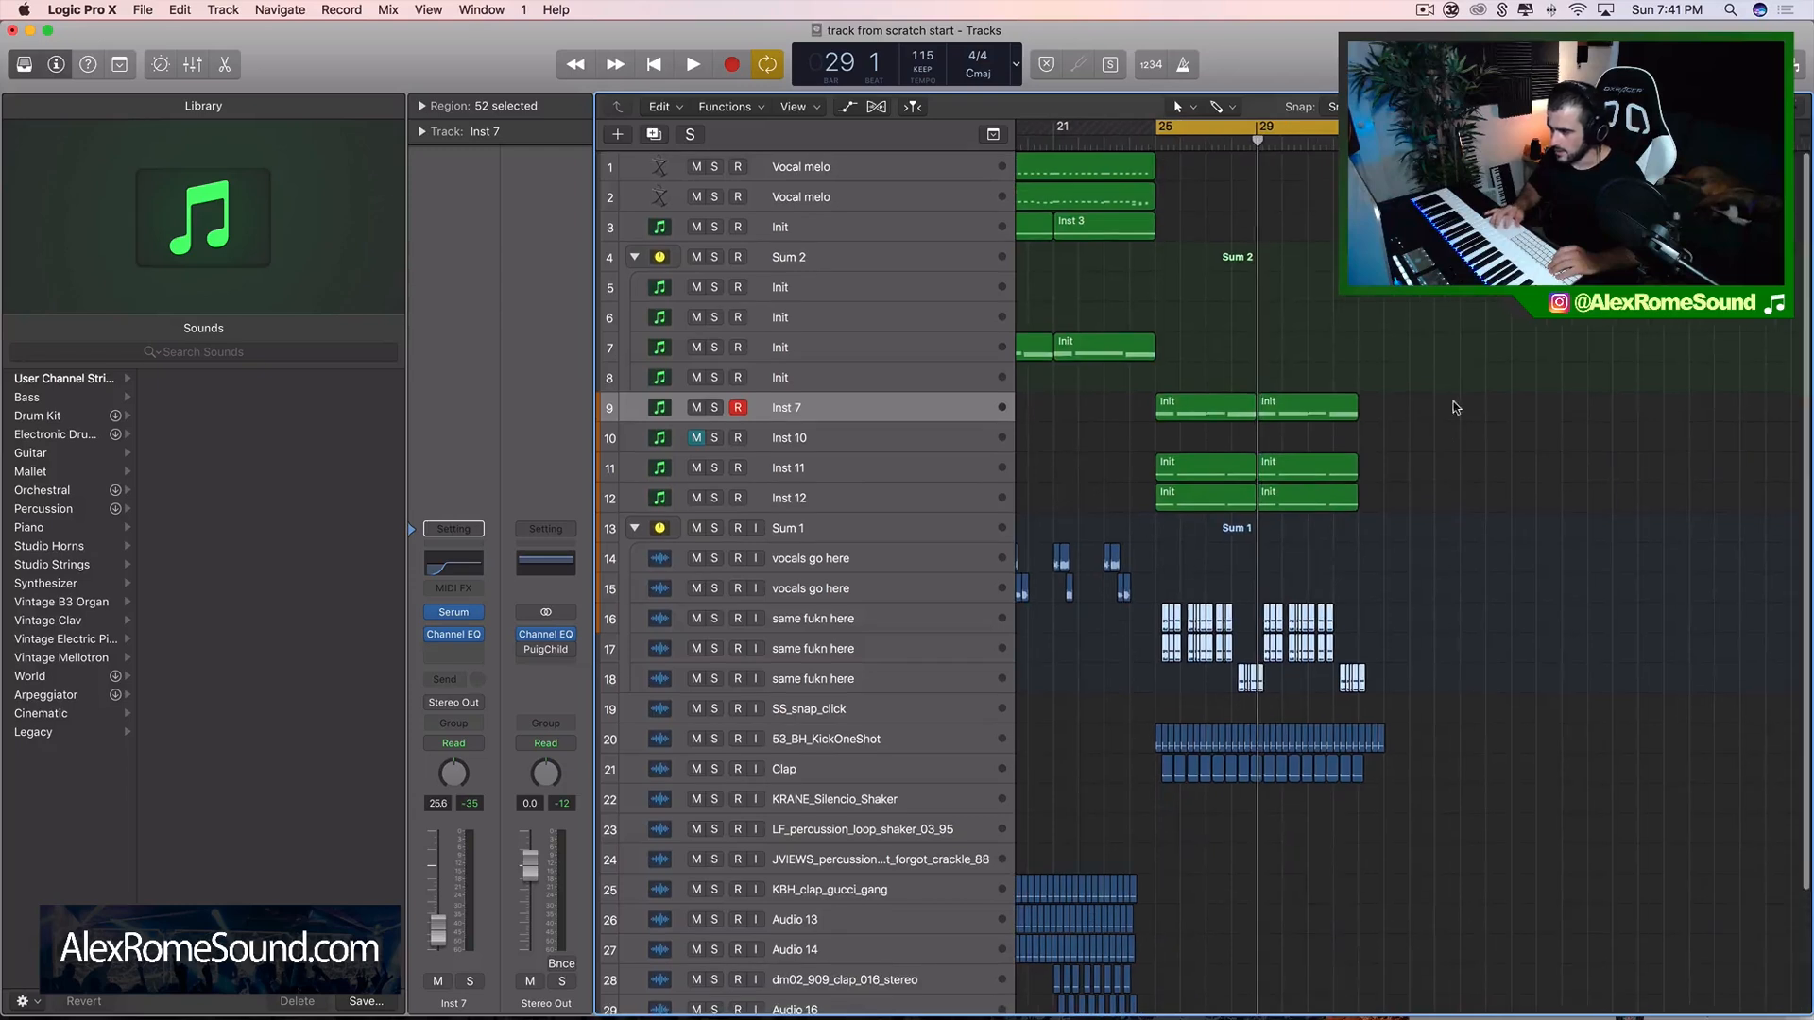
drag(1456, 402, 1046, 418)
scroll(1249, 496, down, 3)
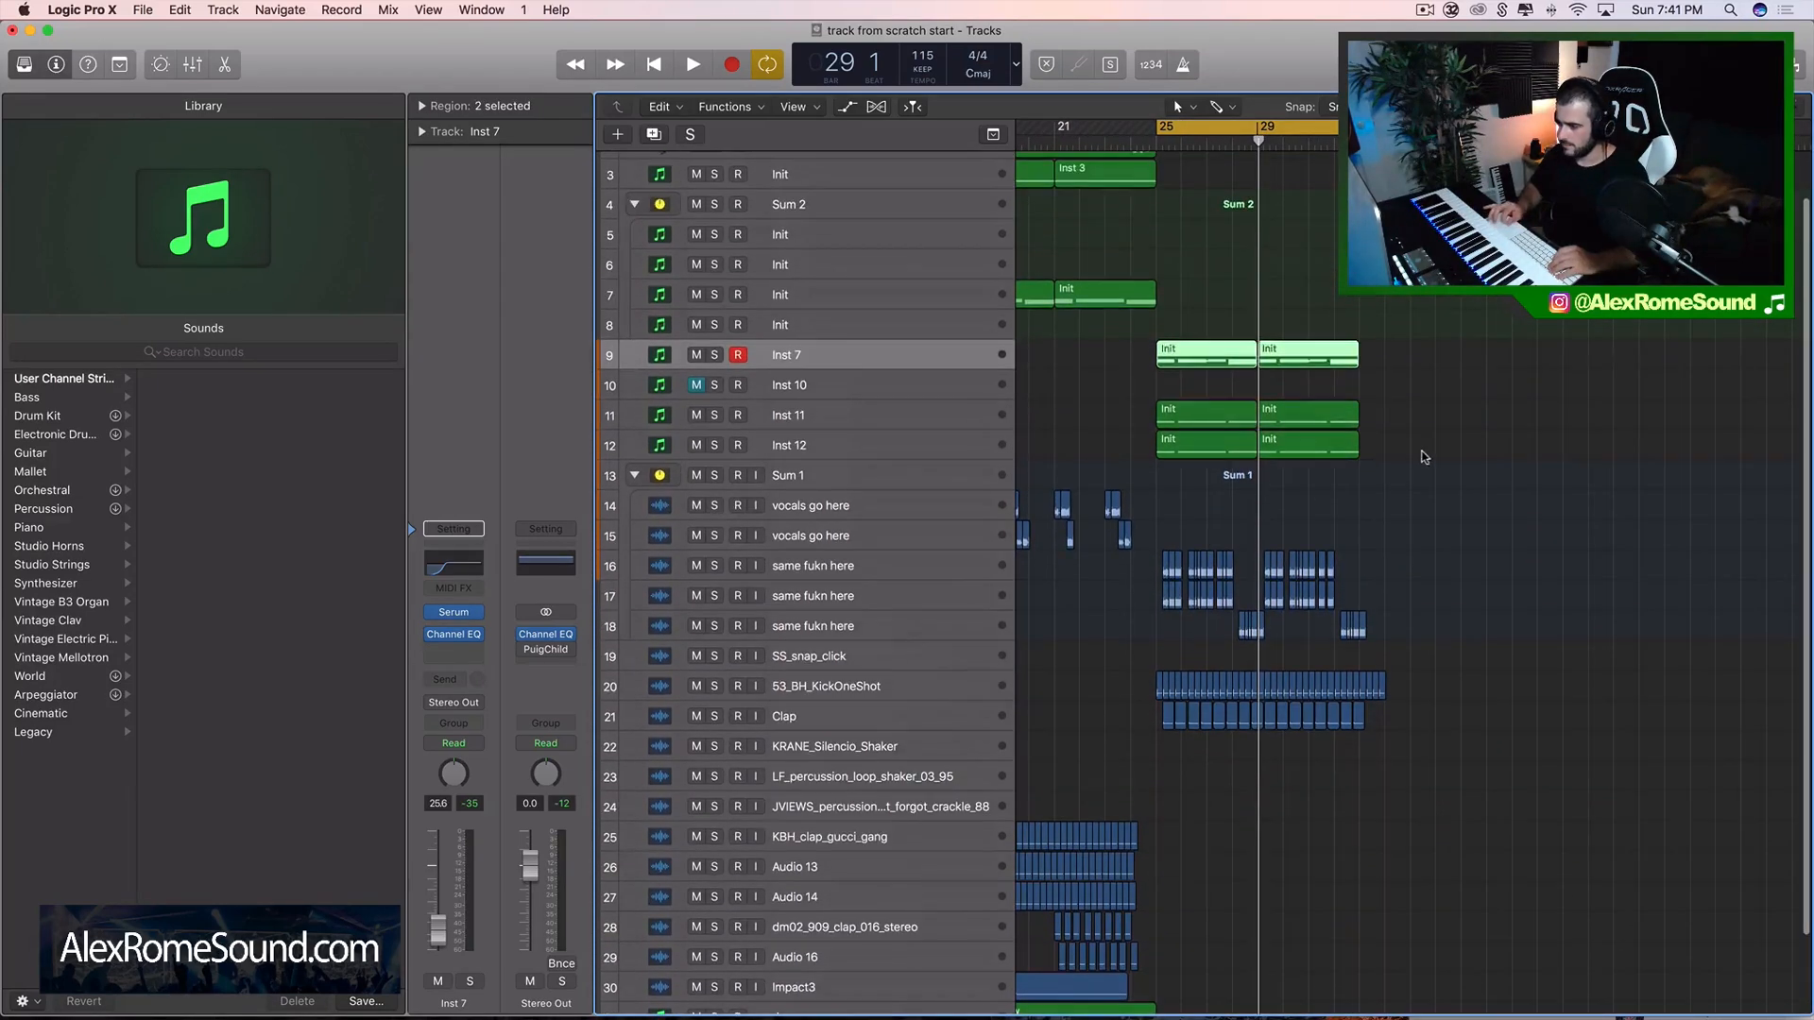
drag(1249, 499, 1302, 404)
drag(1438, 364, 1273, 368)
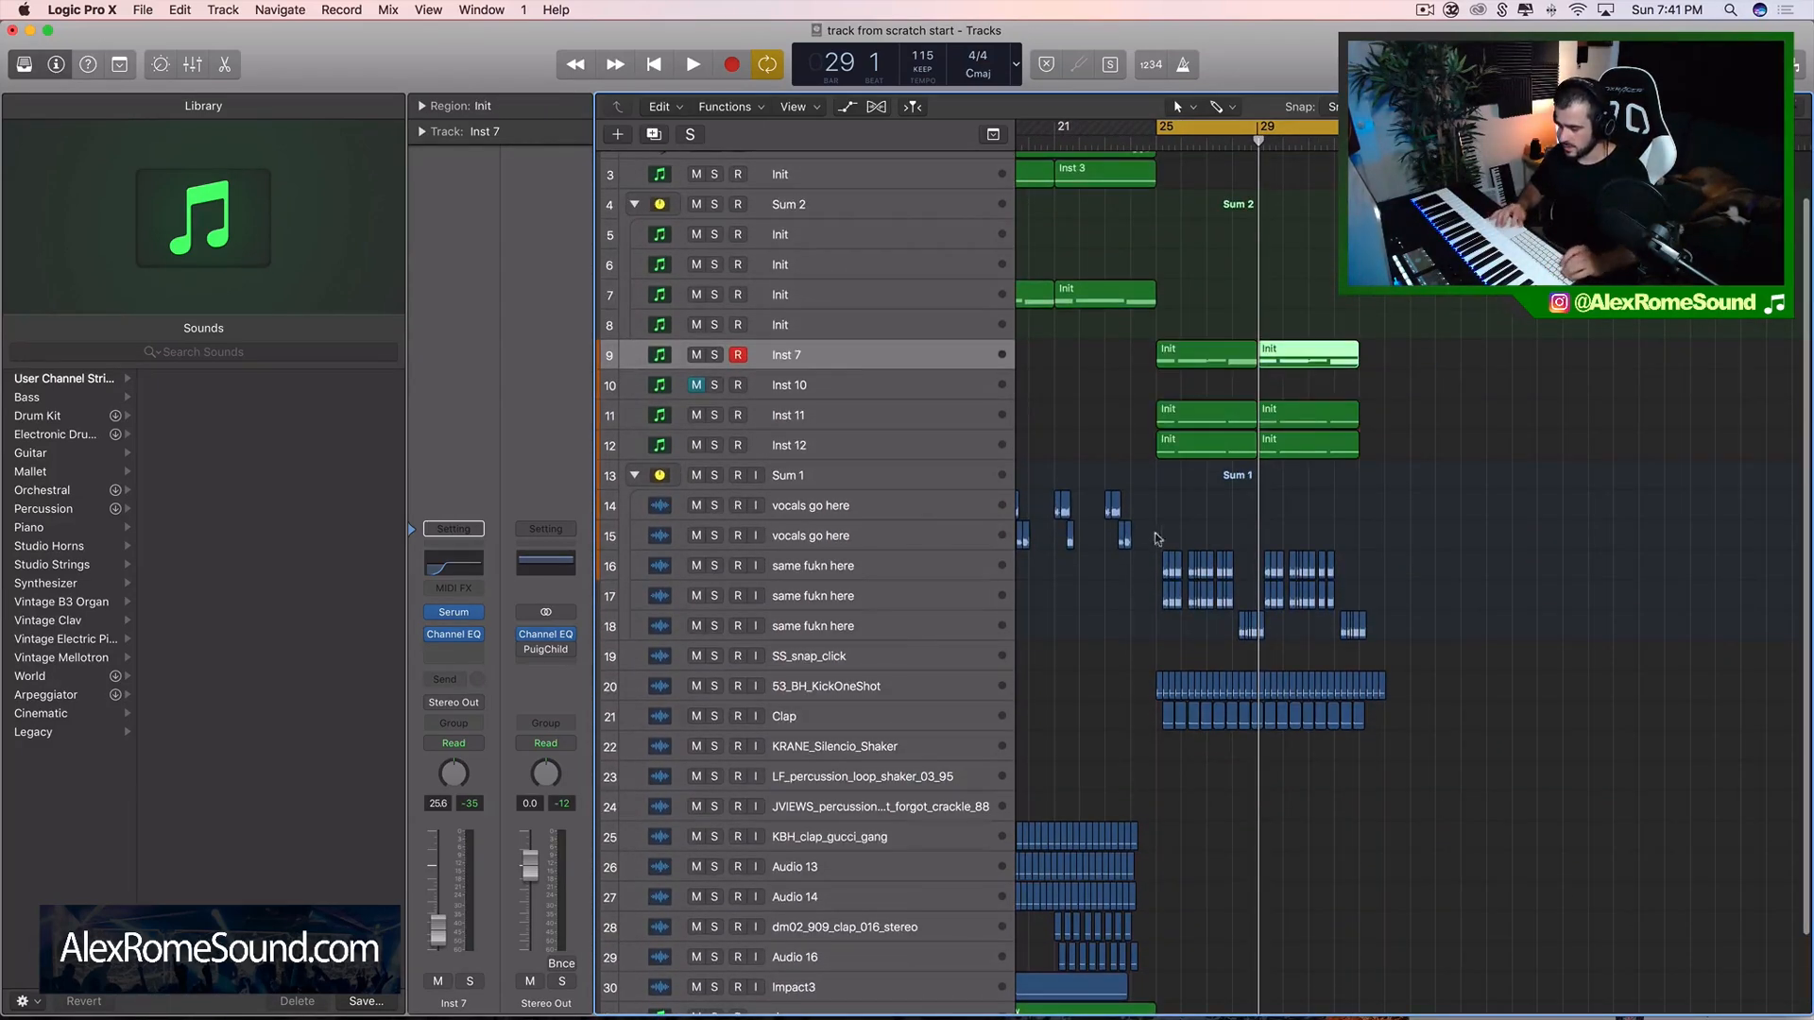
drag(1120, 558, 1466, 638)
key(space)
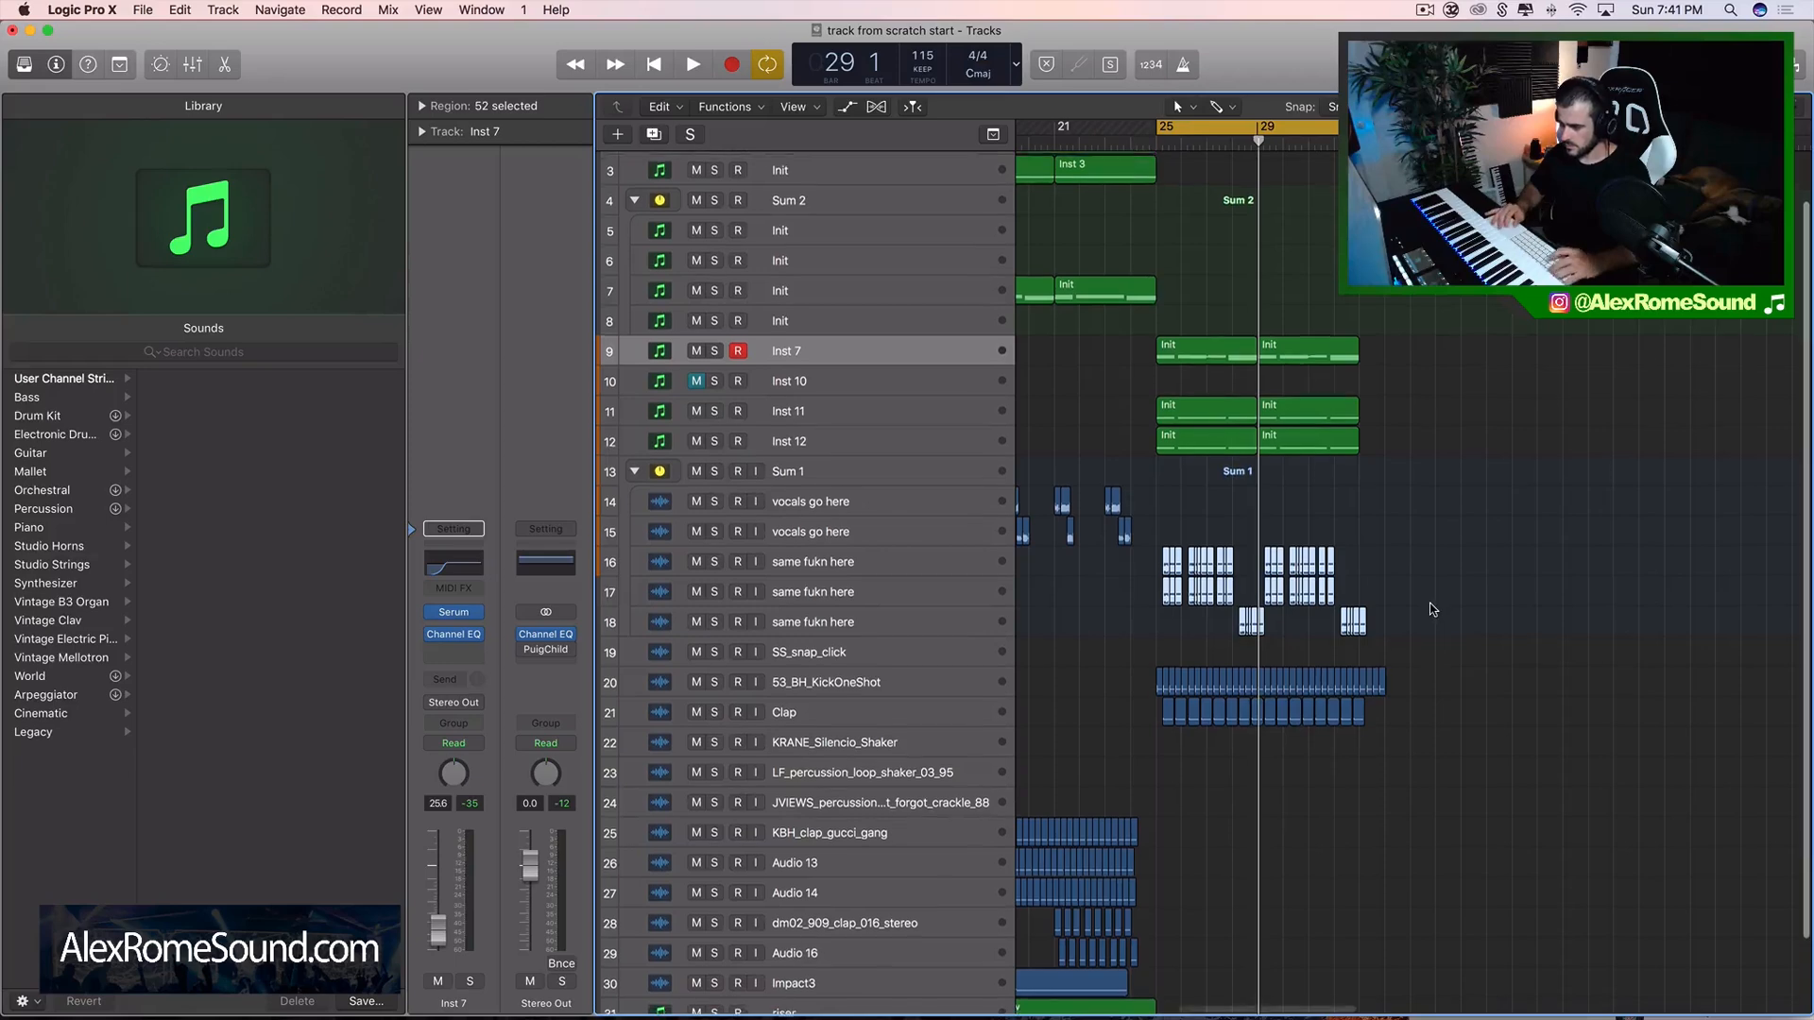
key(space)
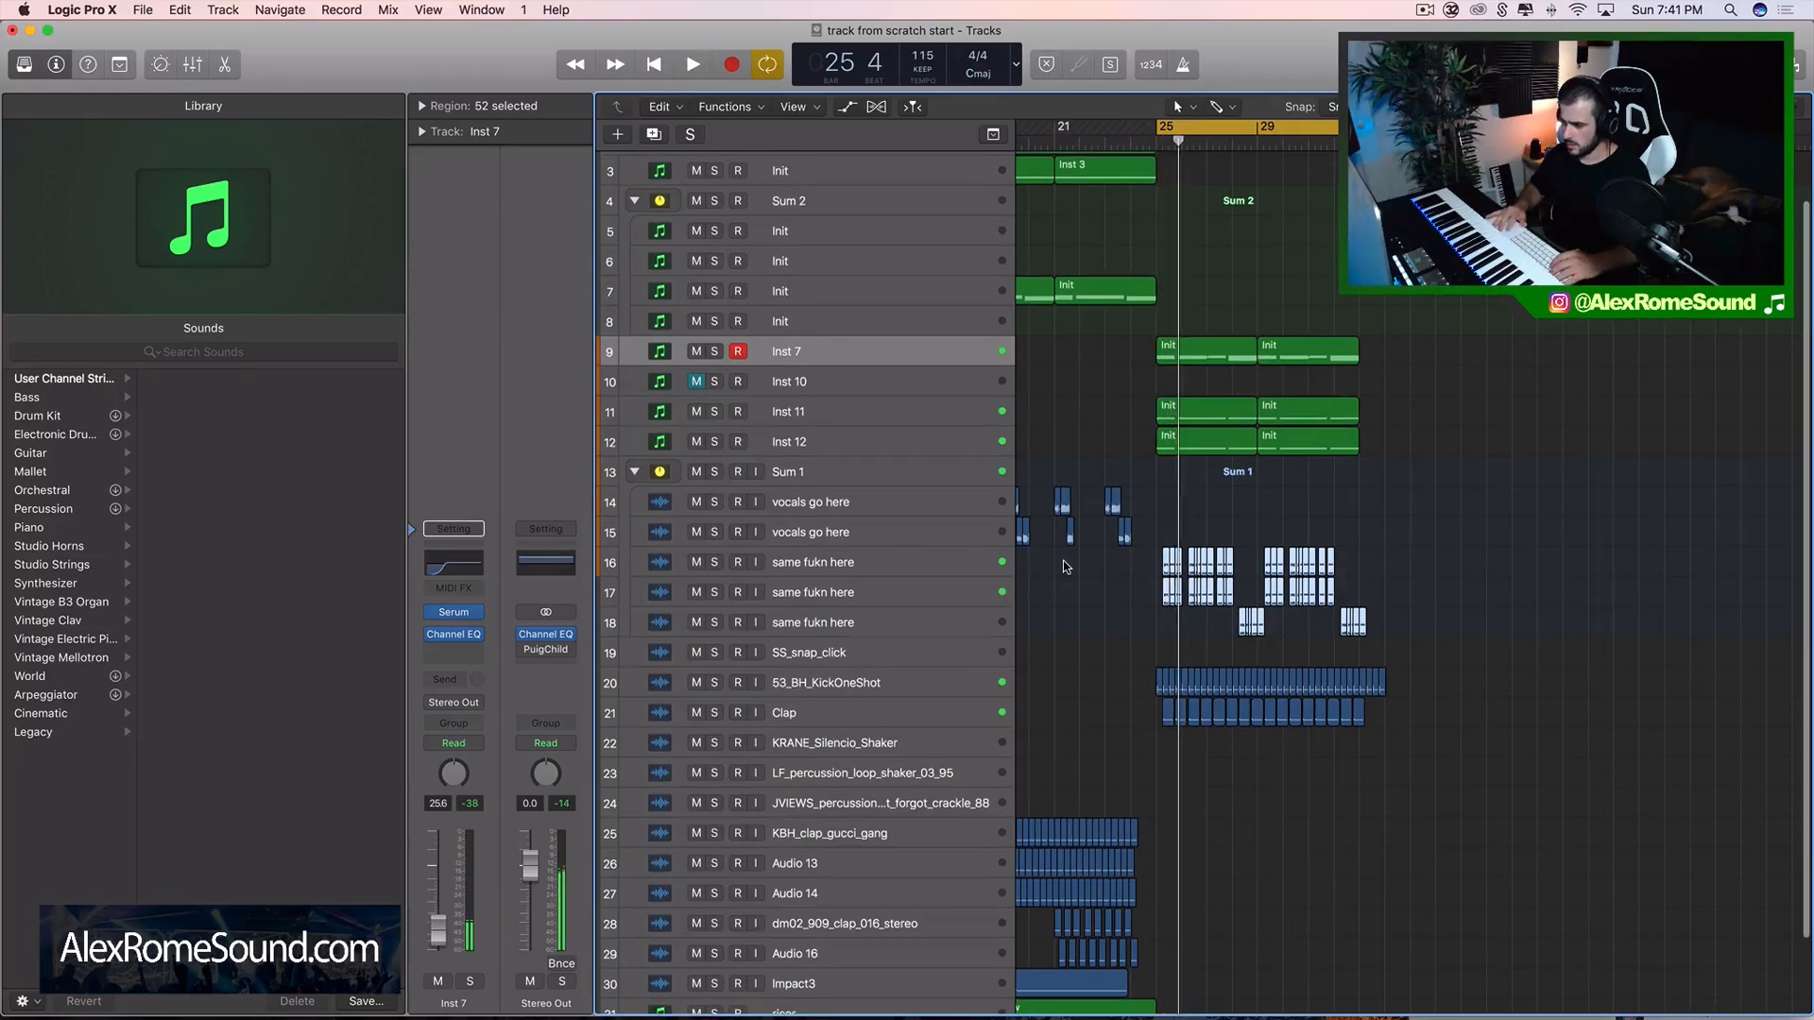
- Shift the selected vocal chops on tracks 16–18 slightly later in the section from bar 25
scroll(1063, 566, left, 10)
scroll(1595, 656, right, 8)
key(super+Right)
key(super+Right)
key(super+Right)
key(super+Right)
key(super+Right)
key(super+Right)
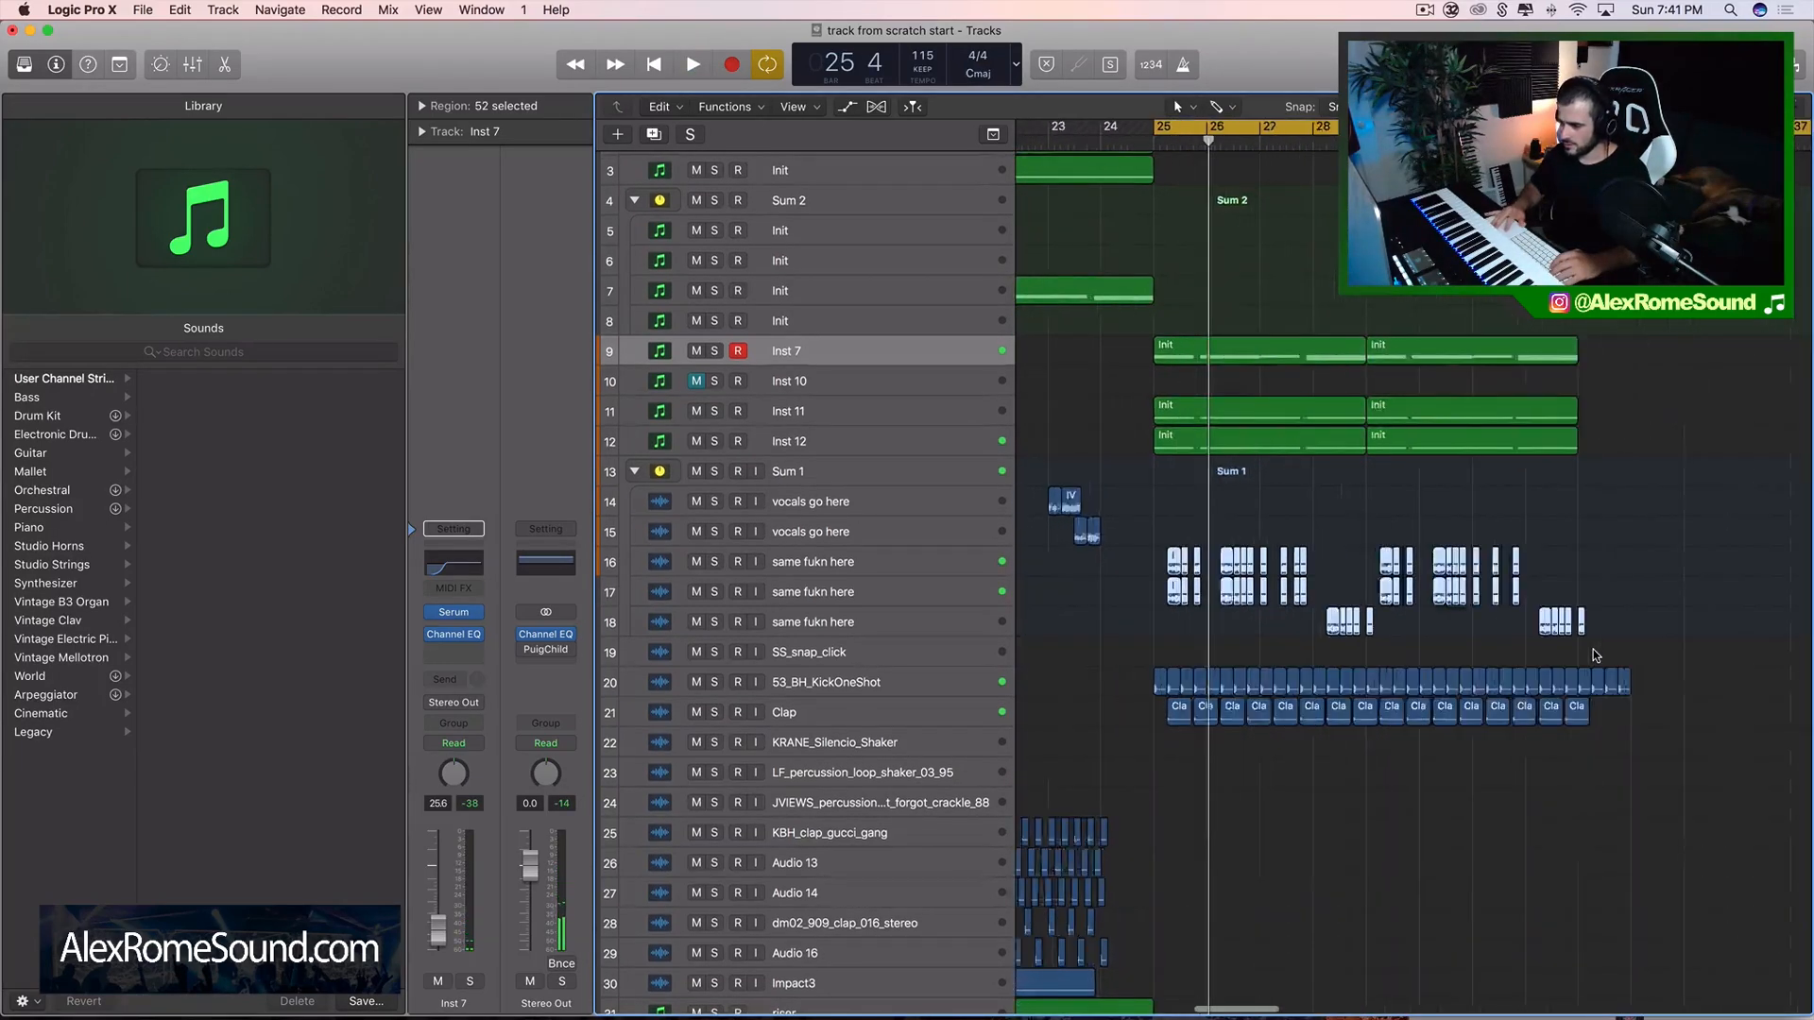
key(super+Right)
mouse_move(1217, 593)
mouse_down()
mouse_move(1269, 590)
mouse_move(1235, 585)
mouse_up()
- Play back the section from bar 25 to check the shifted vocal chops against the kick, clap and bass
key(space)
key(super+Left)
key(super+Left)
key(super+Left)
key(space)
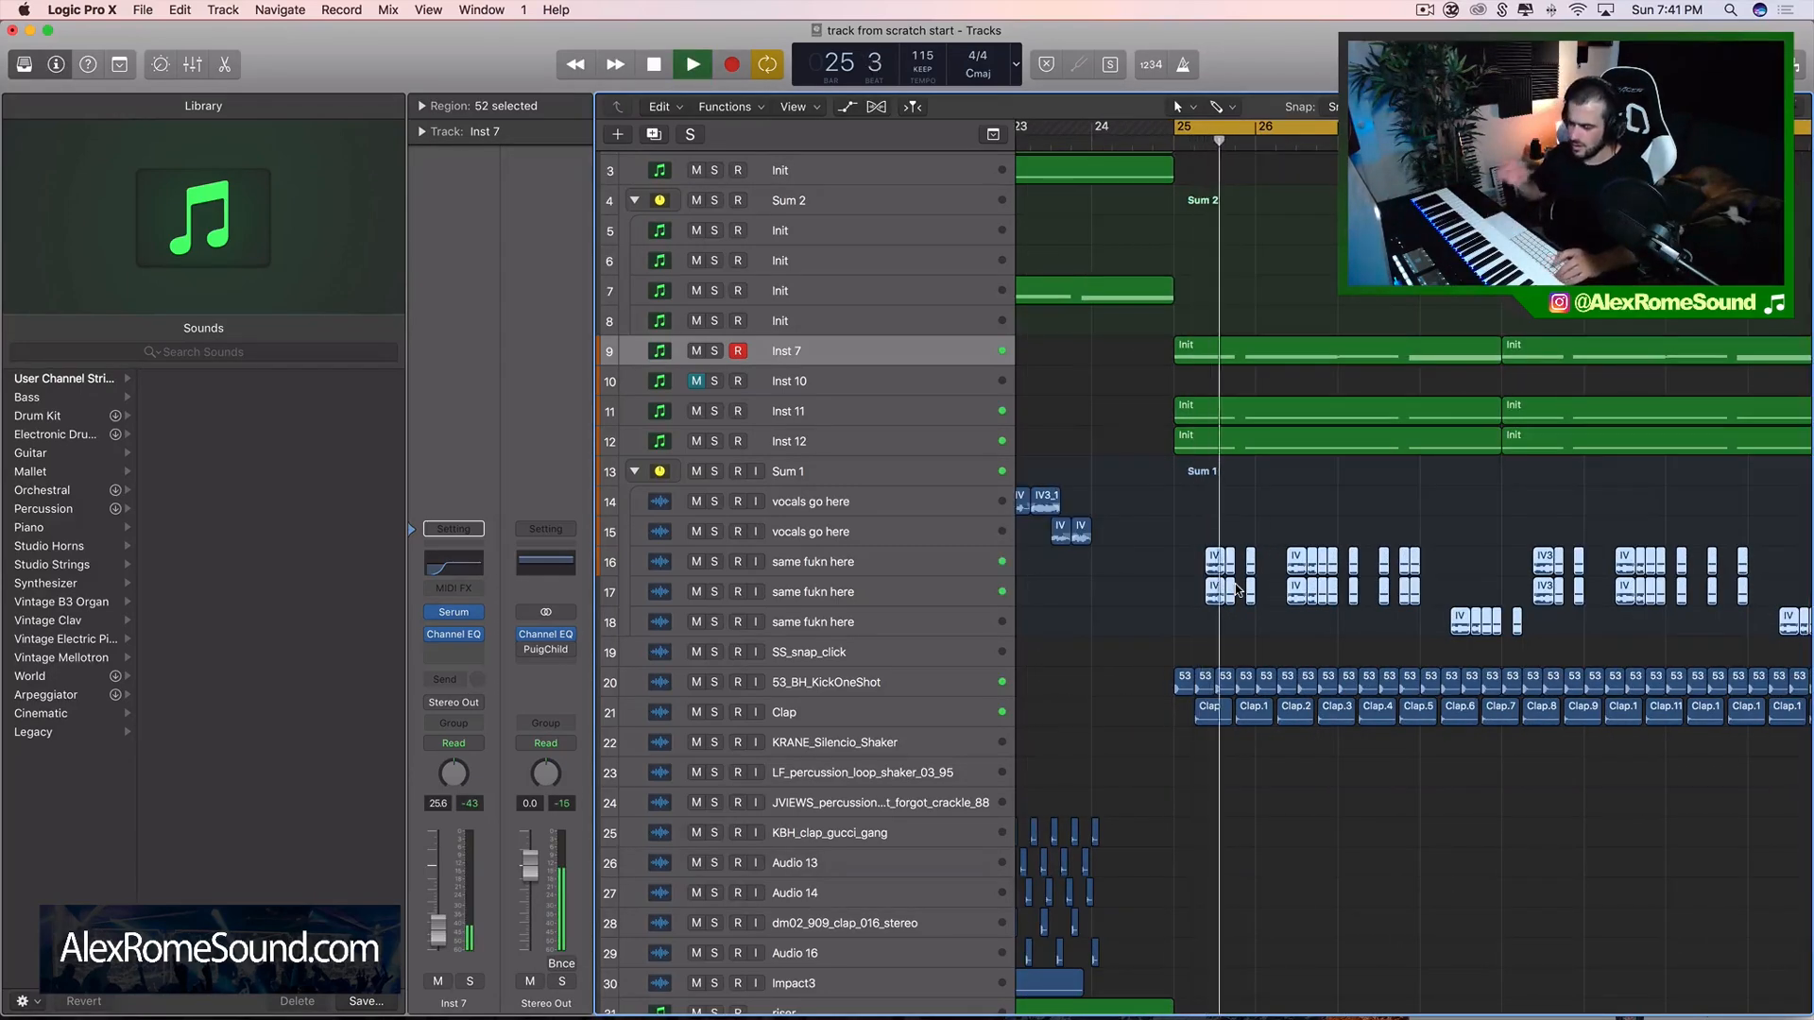
key(super+Left)
key(super+Left)
scroll(1228, 589, up, 1)
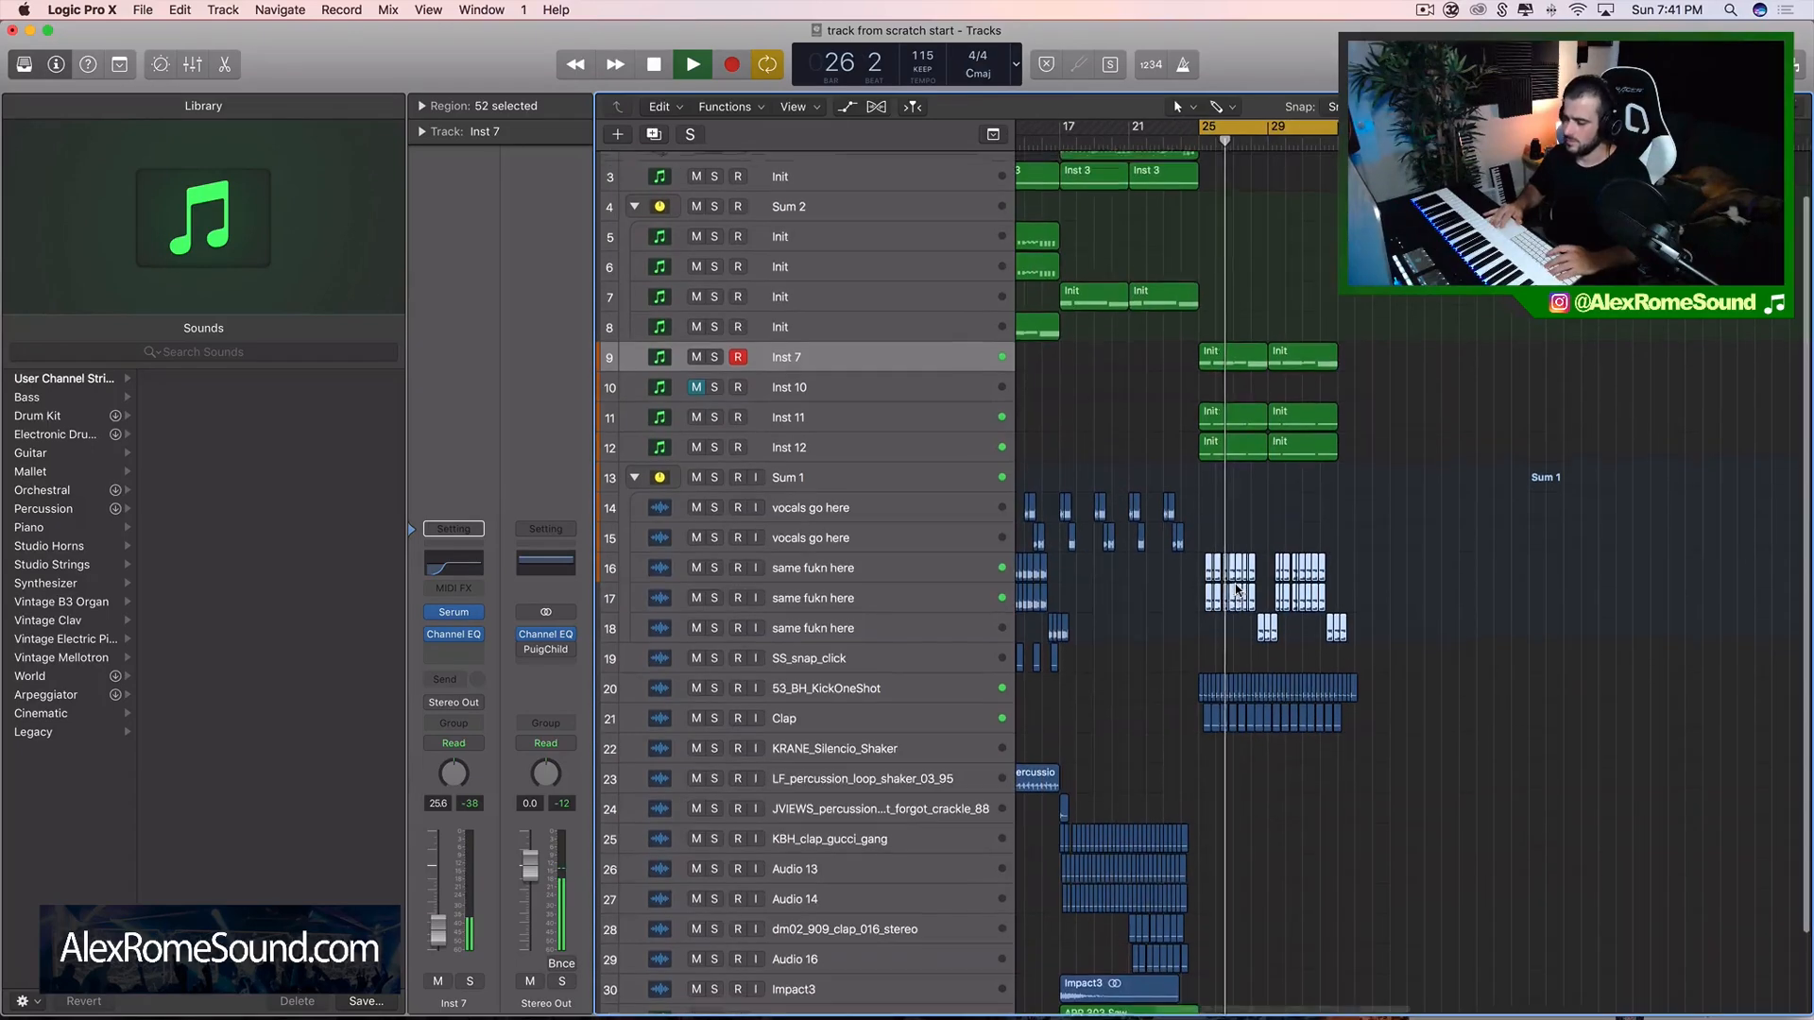
scroll(1200, 590, down, 2)
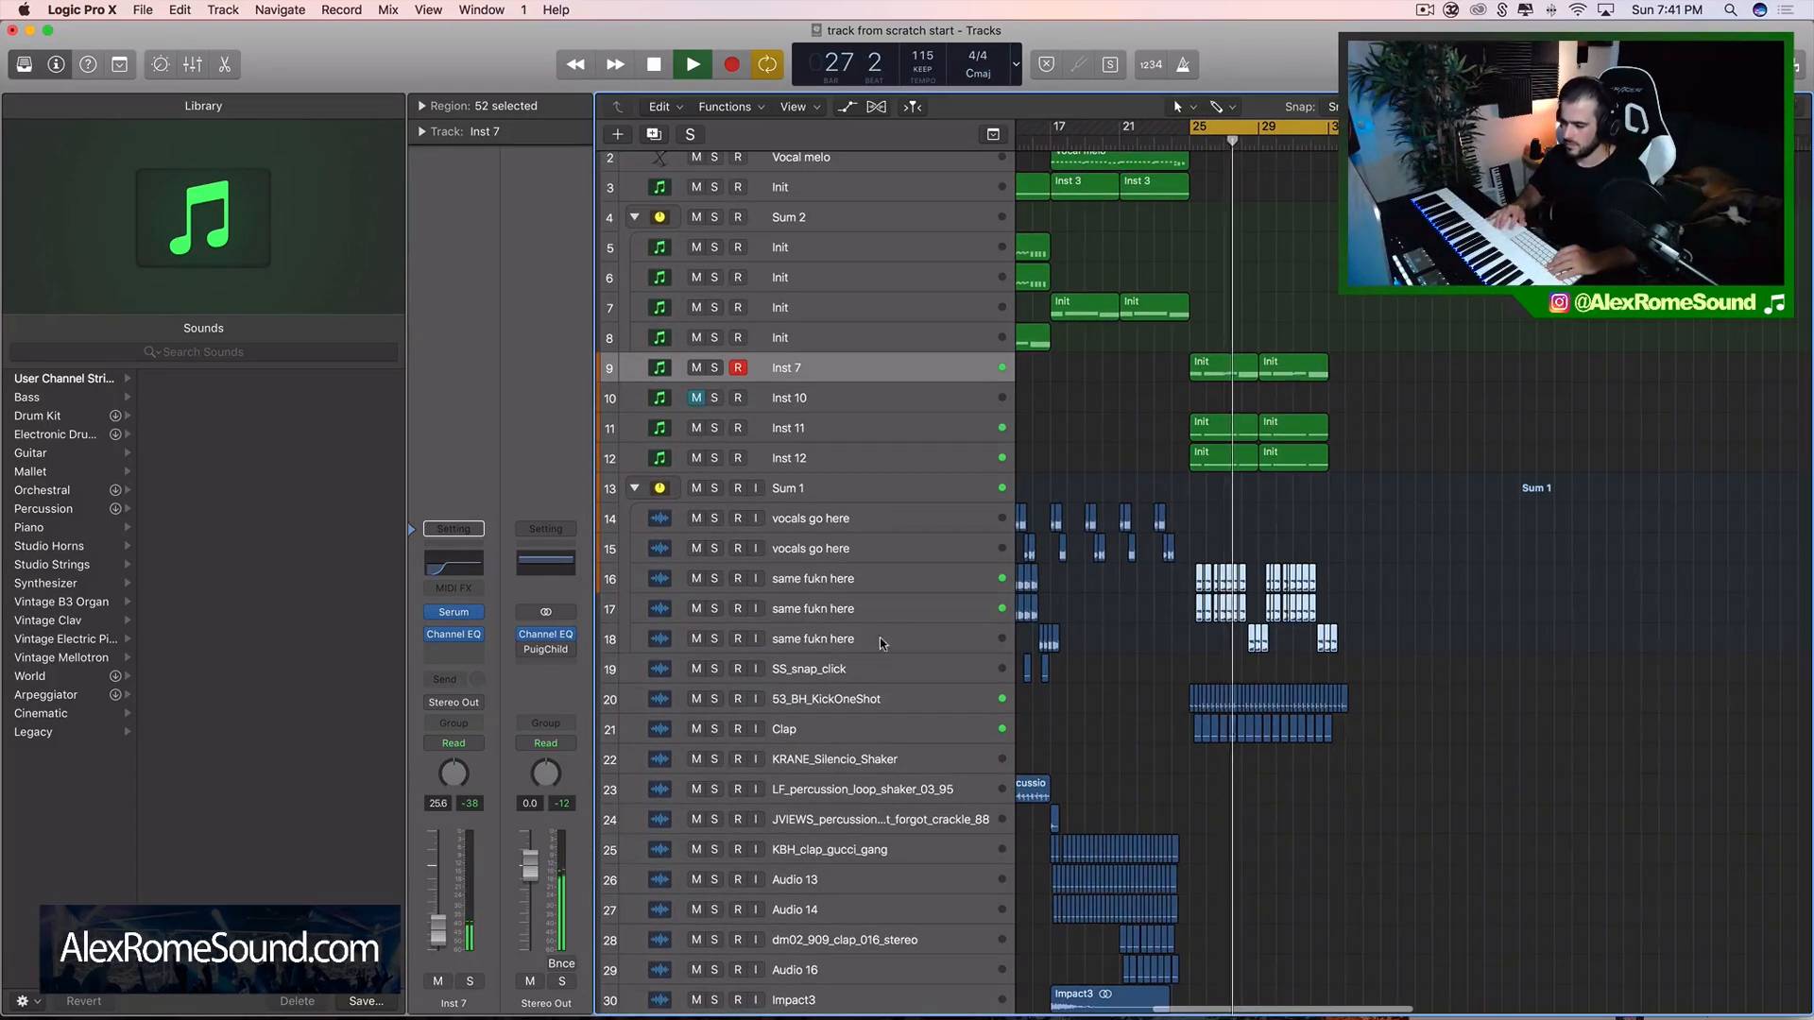
click(905, 696)
scroll(1280, 565, up, 1)
scroll(1282, 564, up, 1)
scroll(1282, 564, right, 3)
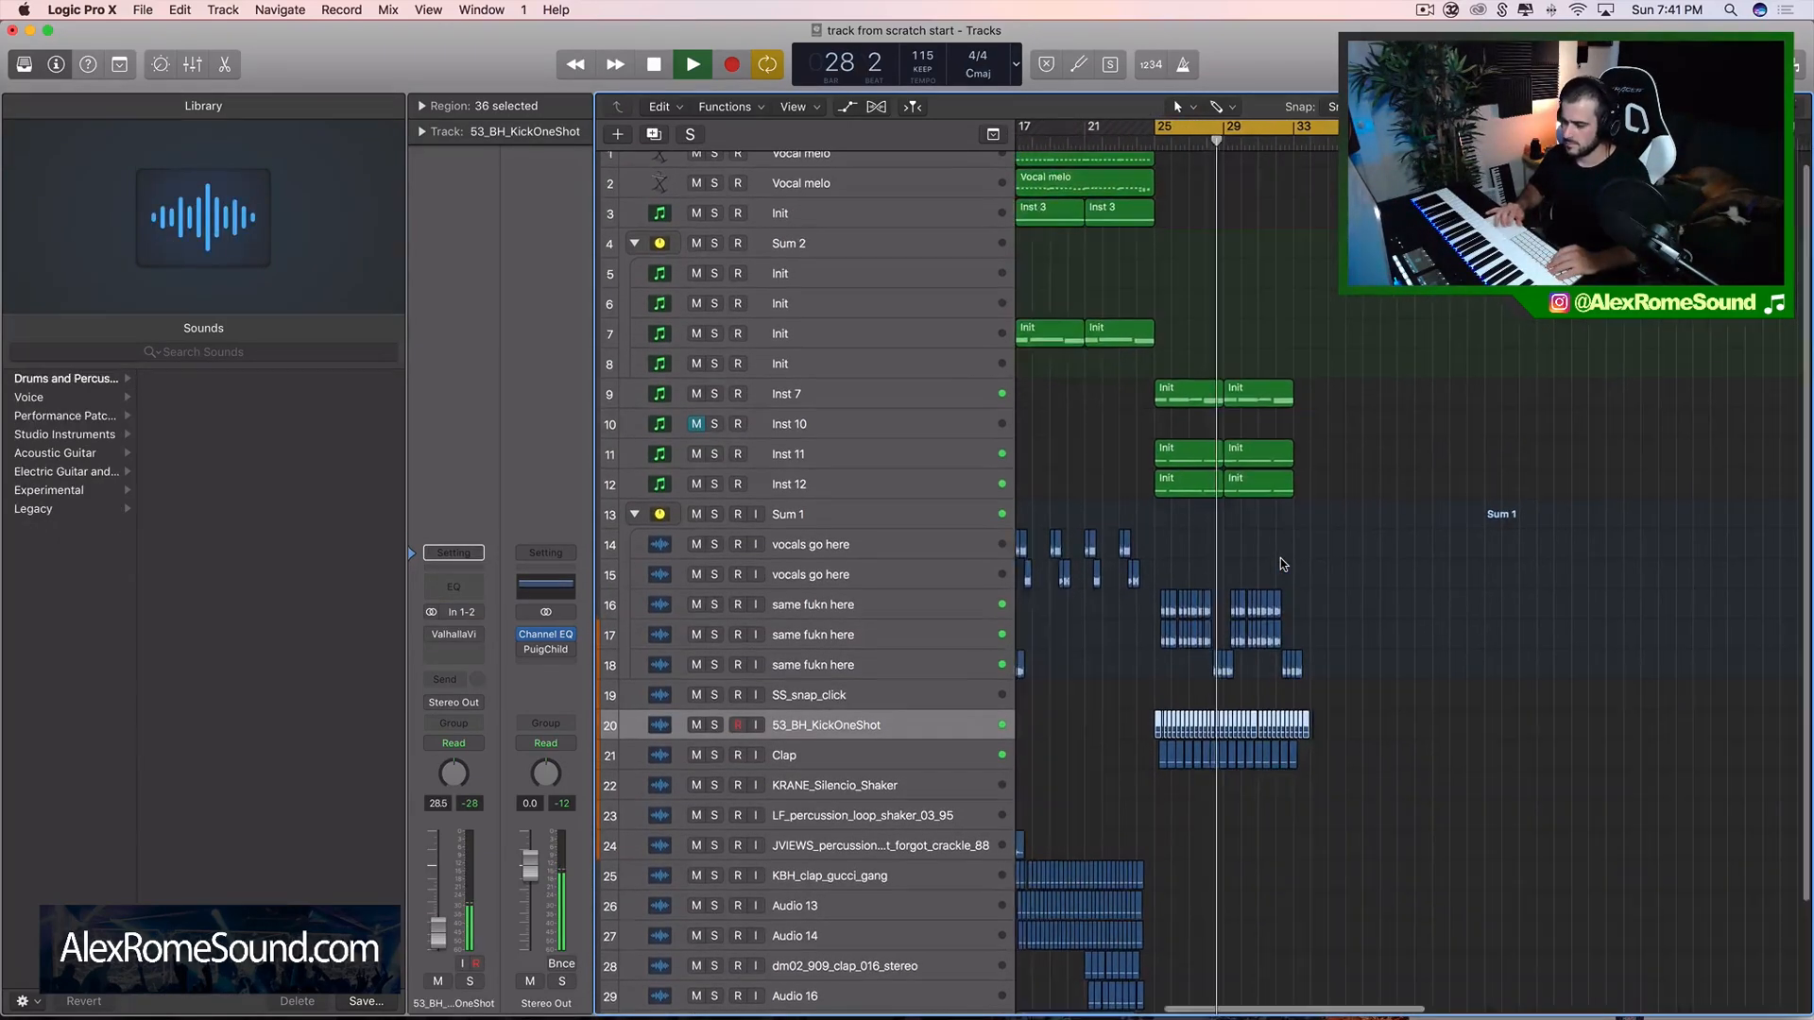
scroll(1084, 511, left, 1)
key(space)
- Create a software instrument track below Inst 11, copy Inst 11's two Init regions onto it and solo it
click(841, 450)
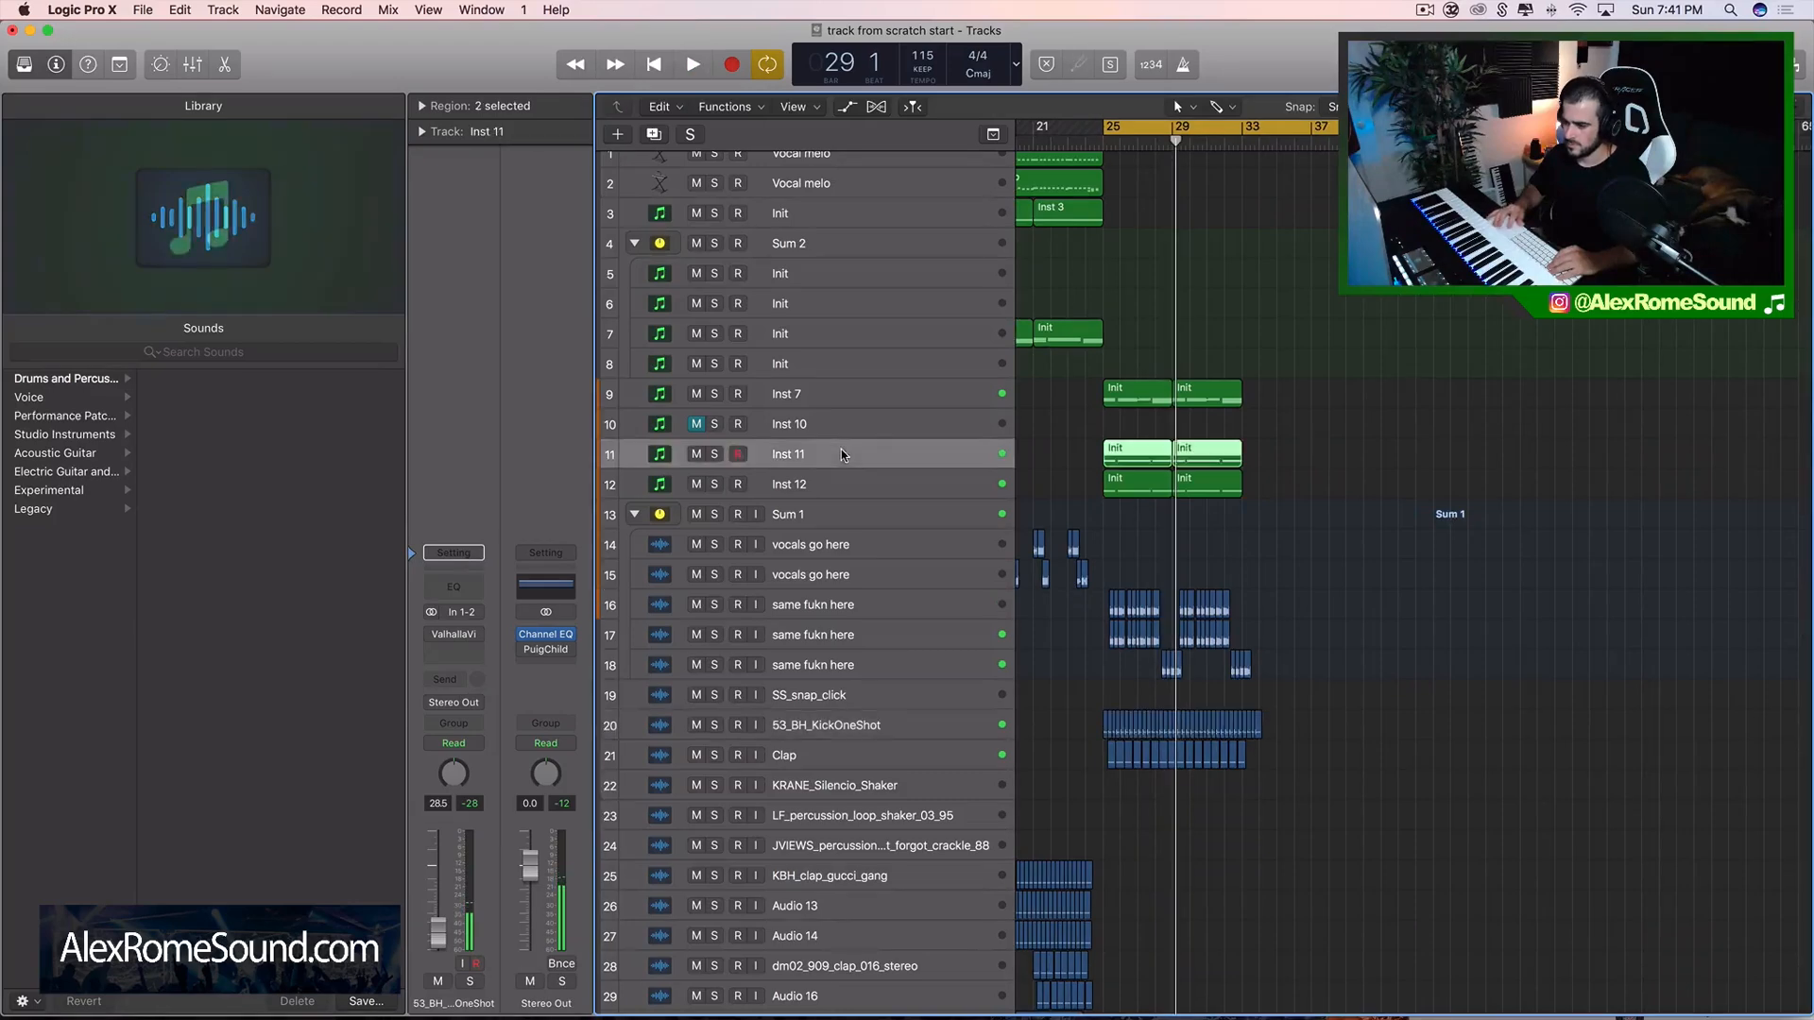
click(223, 10)
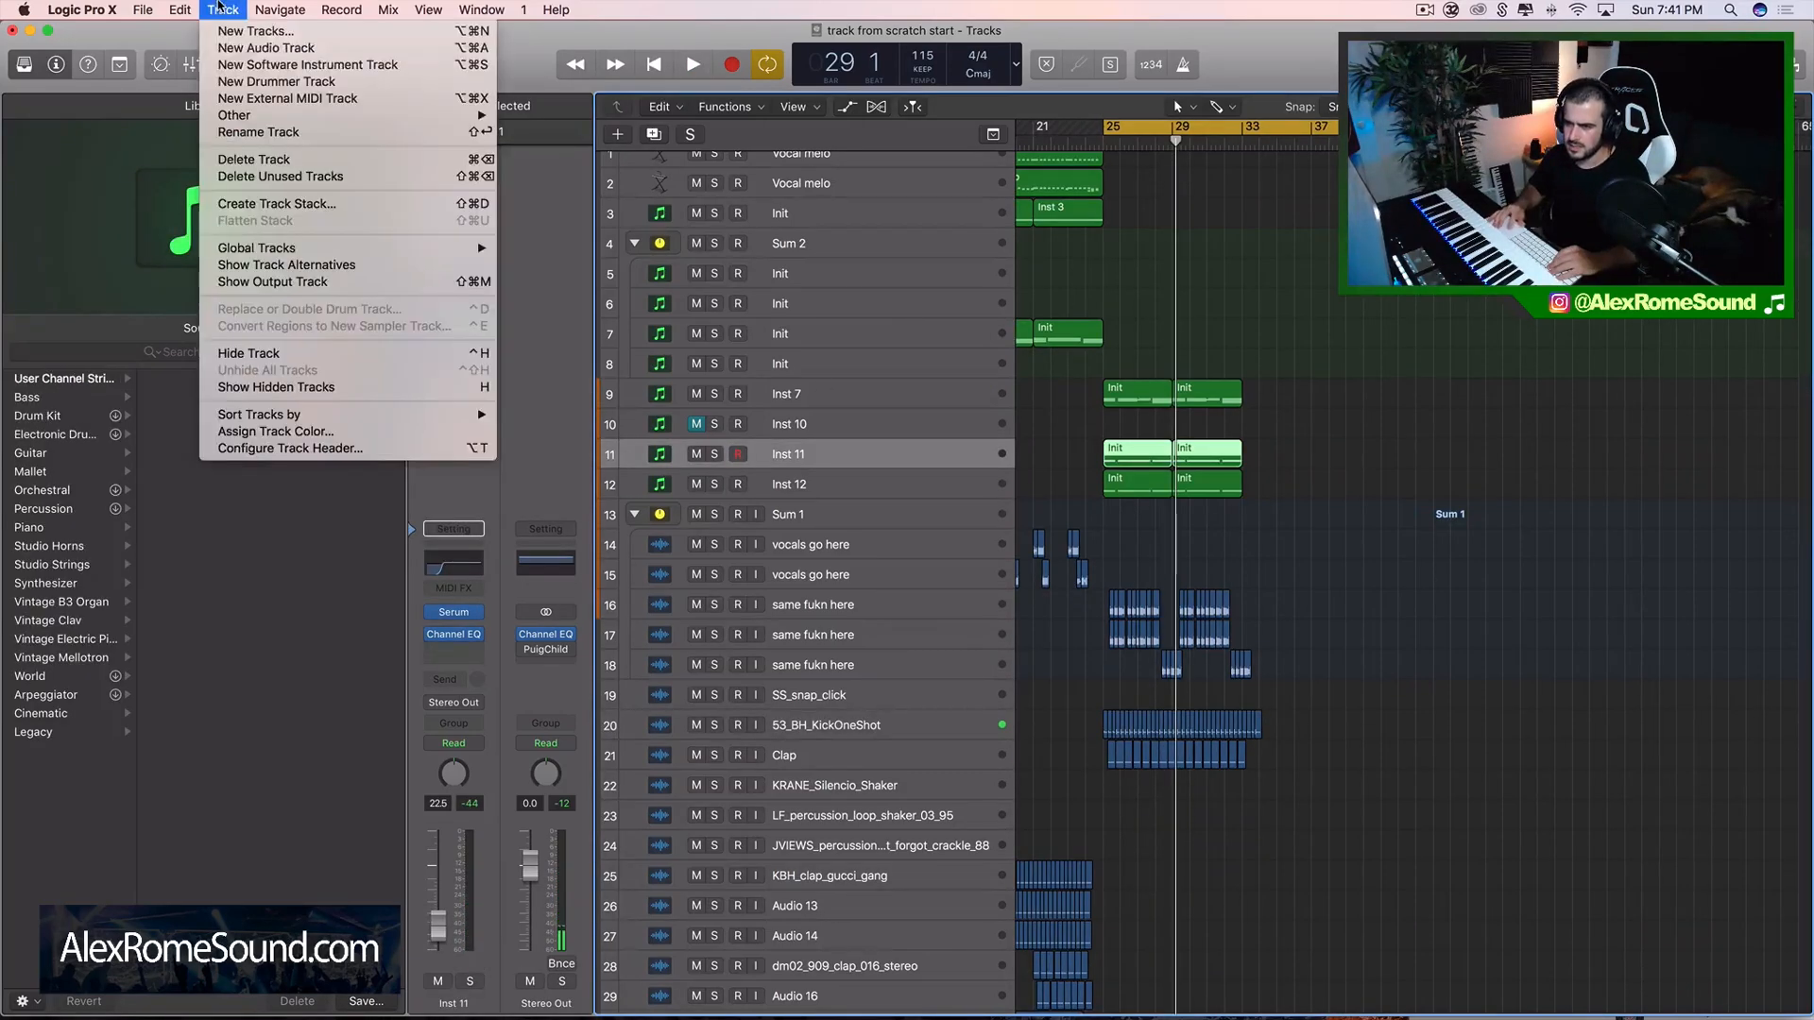
click(1280, 431)
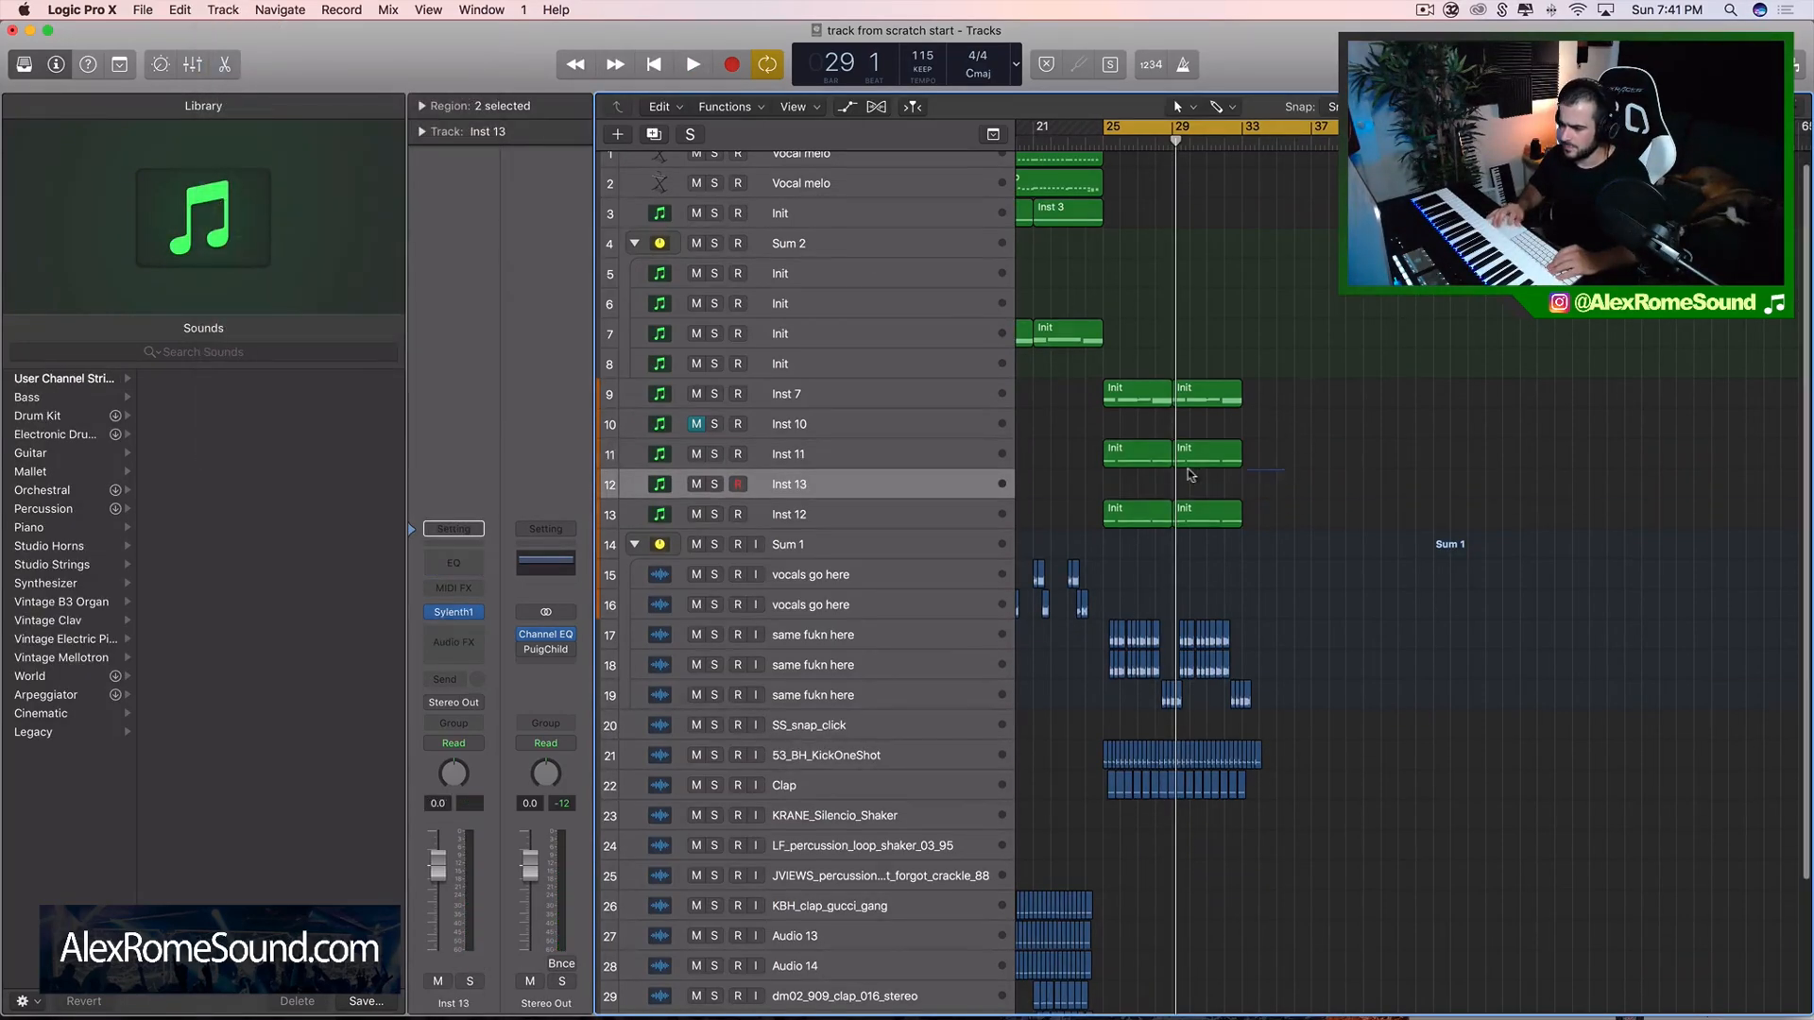
key(super+r)
drag(1266, 453, 1126, 483)
click(714, 485)
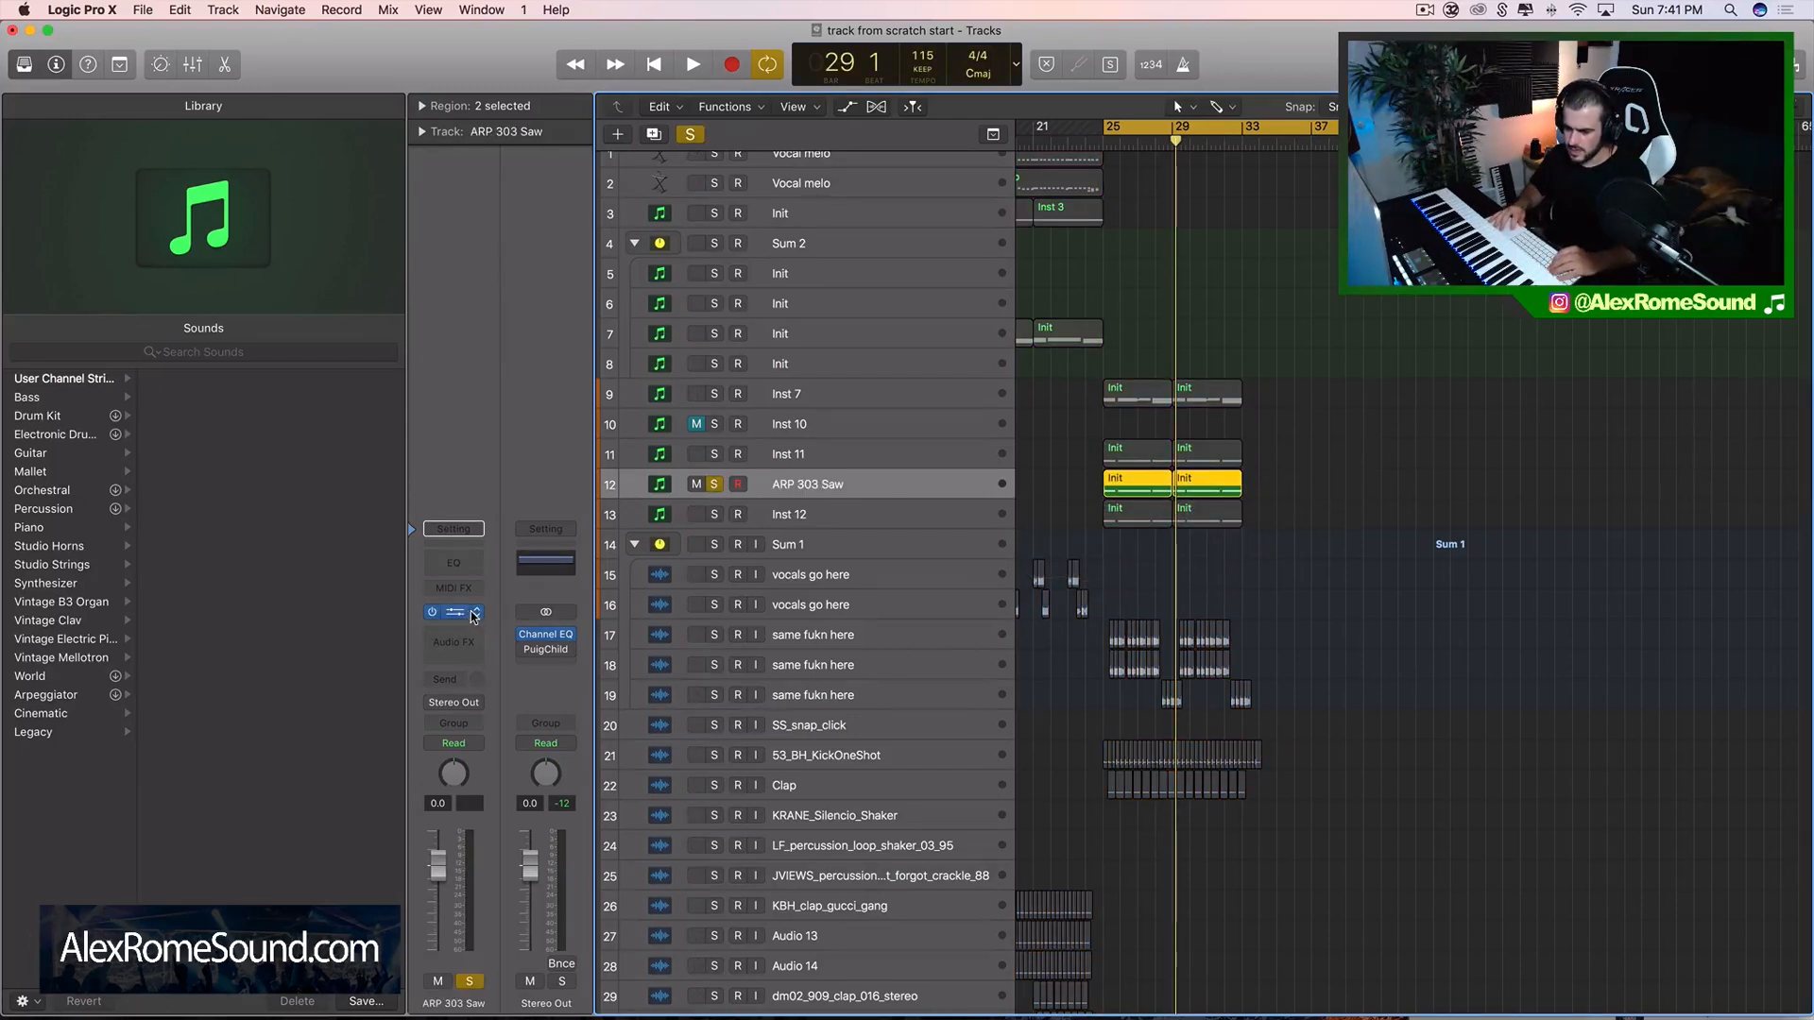
- Load Serum in stereo on the soloed track and switch off its oscillator A
click(474, 614)
mouse_move(510, 987)
mouse_move(719, 932)
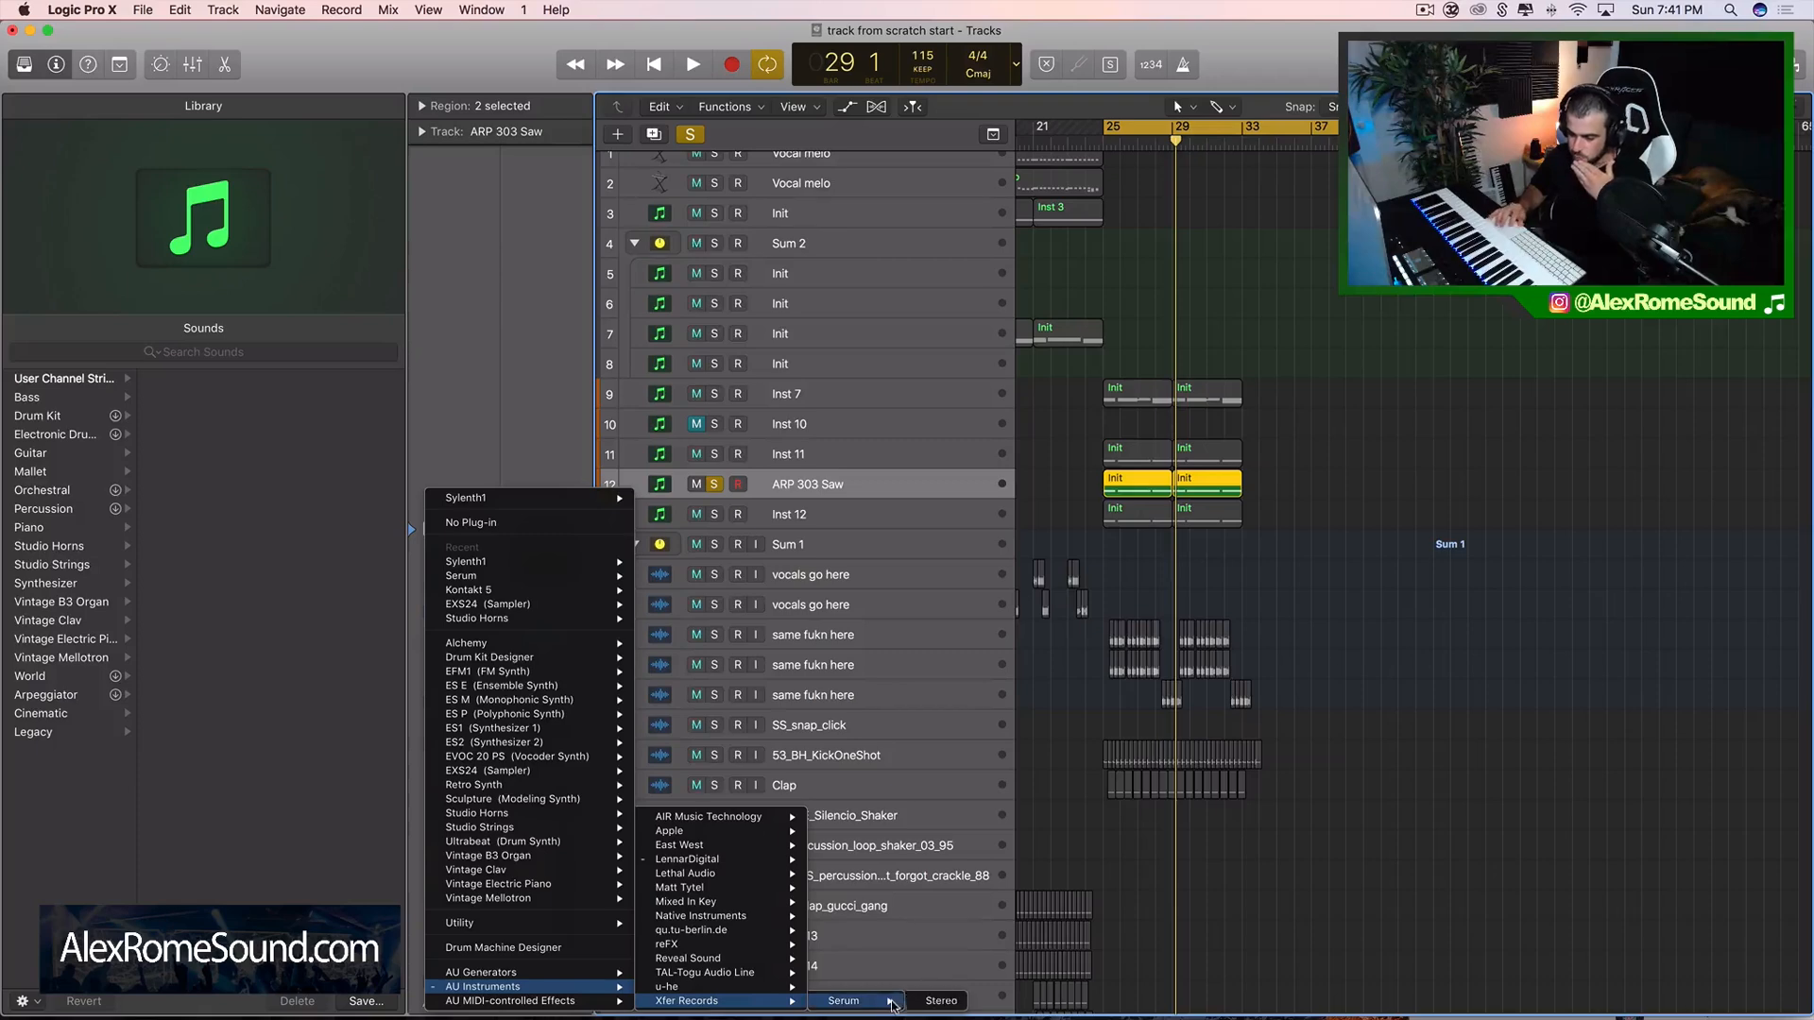
click(921, 1000)
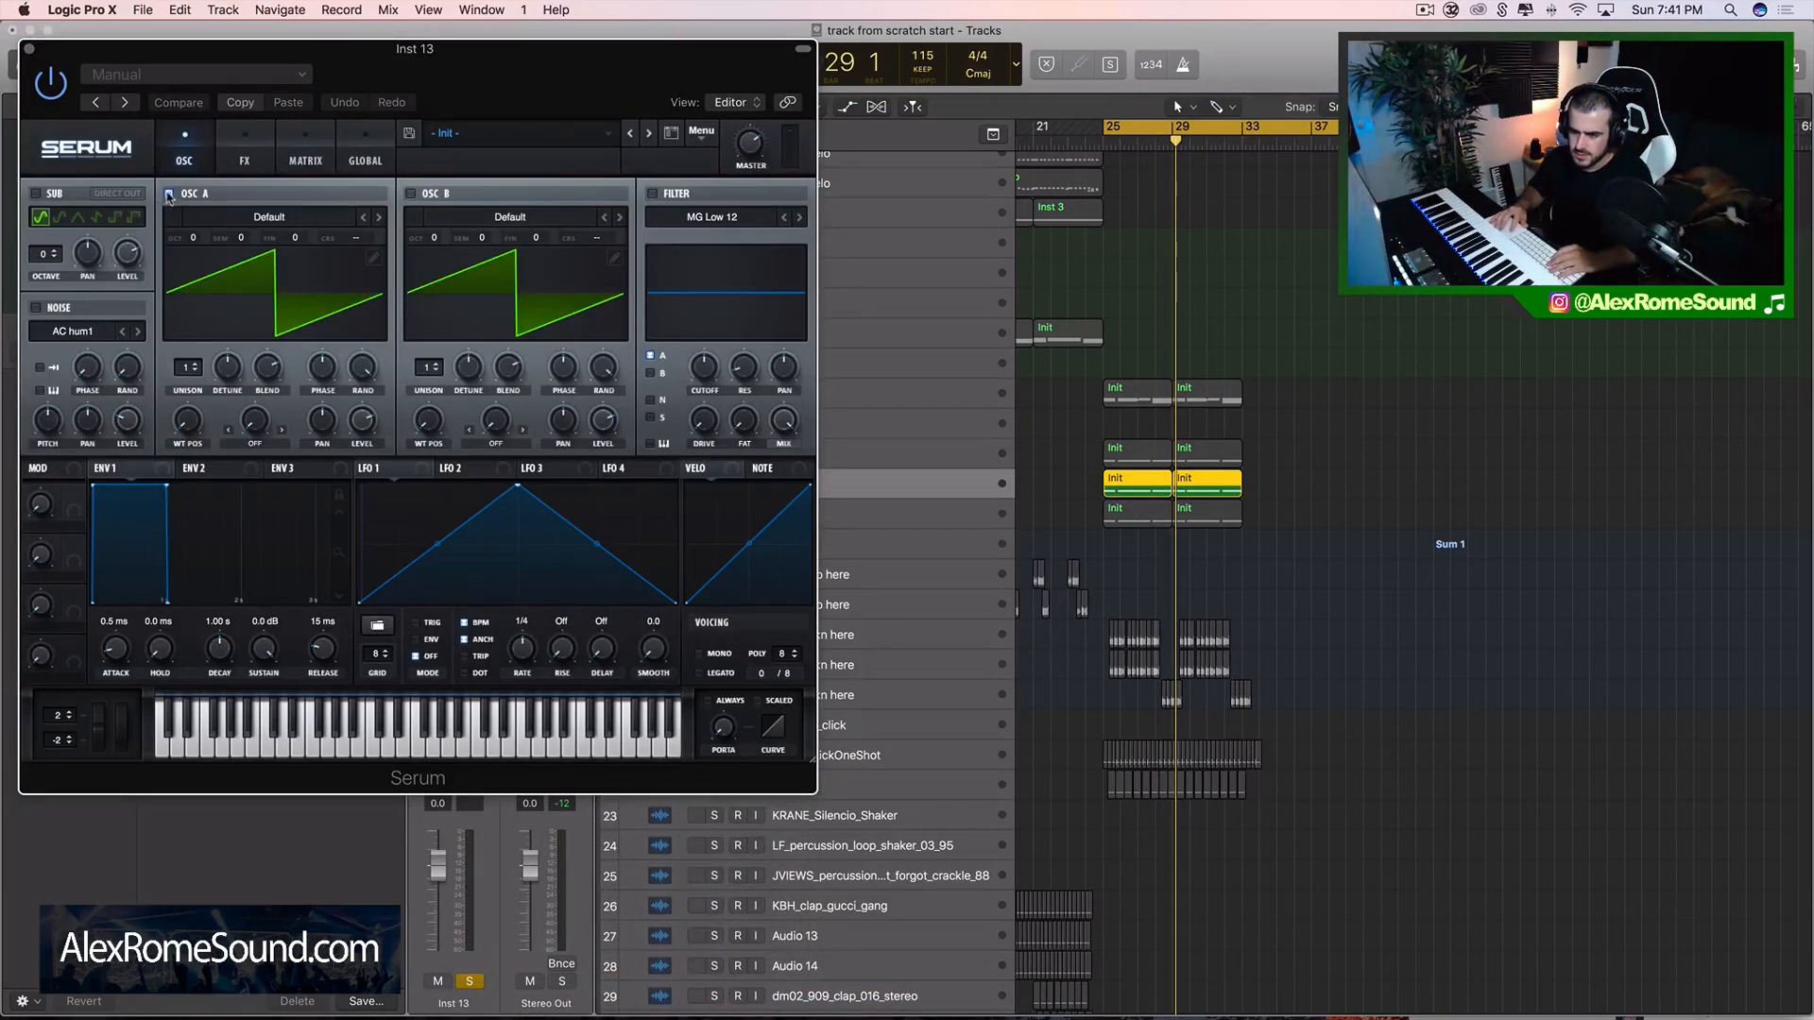
click(169, 195)
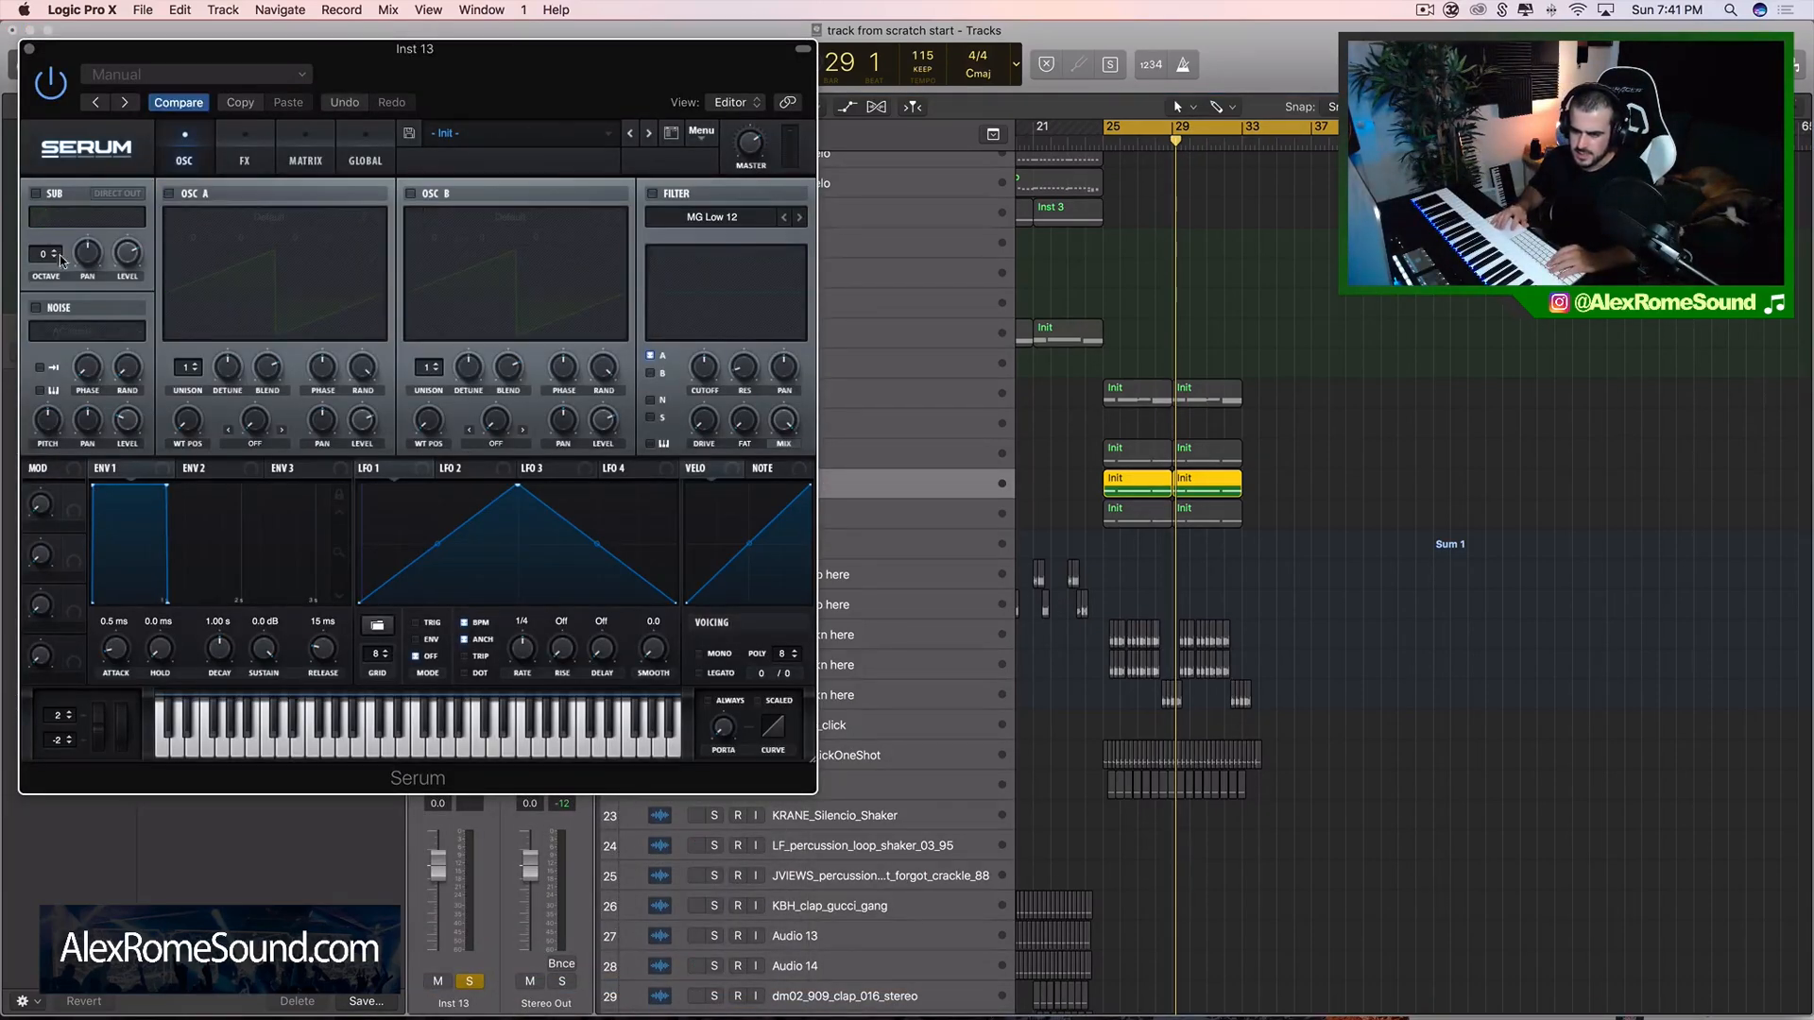
- Enable Serum's noise oscillator, choose the Analog noise SID whine and audition it
click(80, 336)
mouse_move(83, 351)
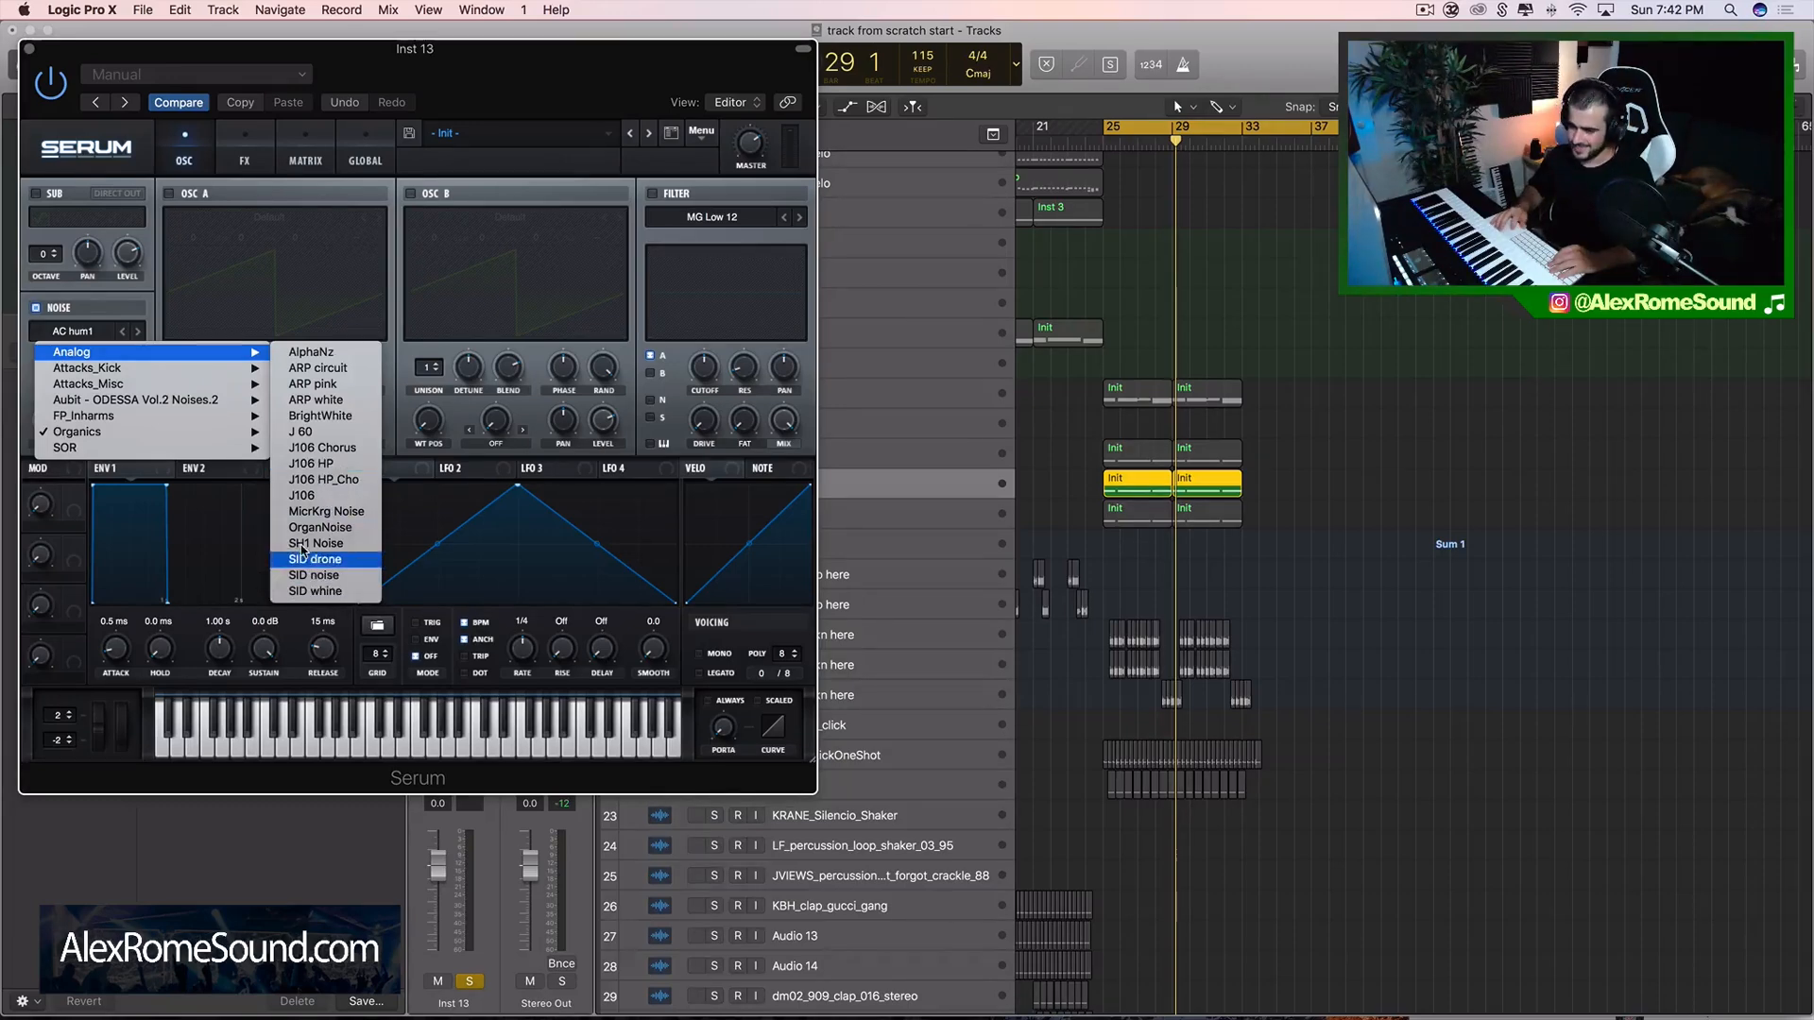
mouse_move(170, 367)
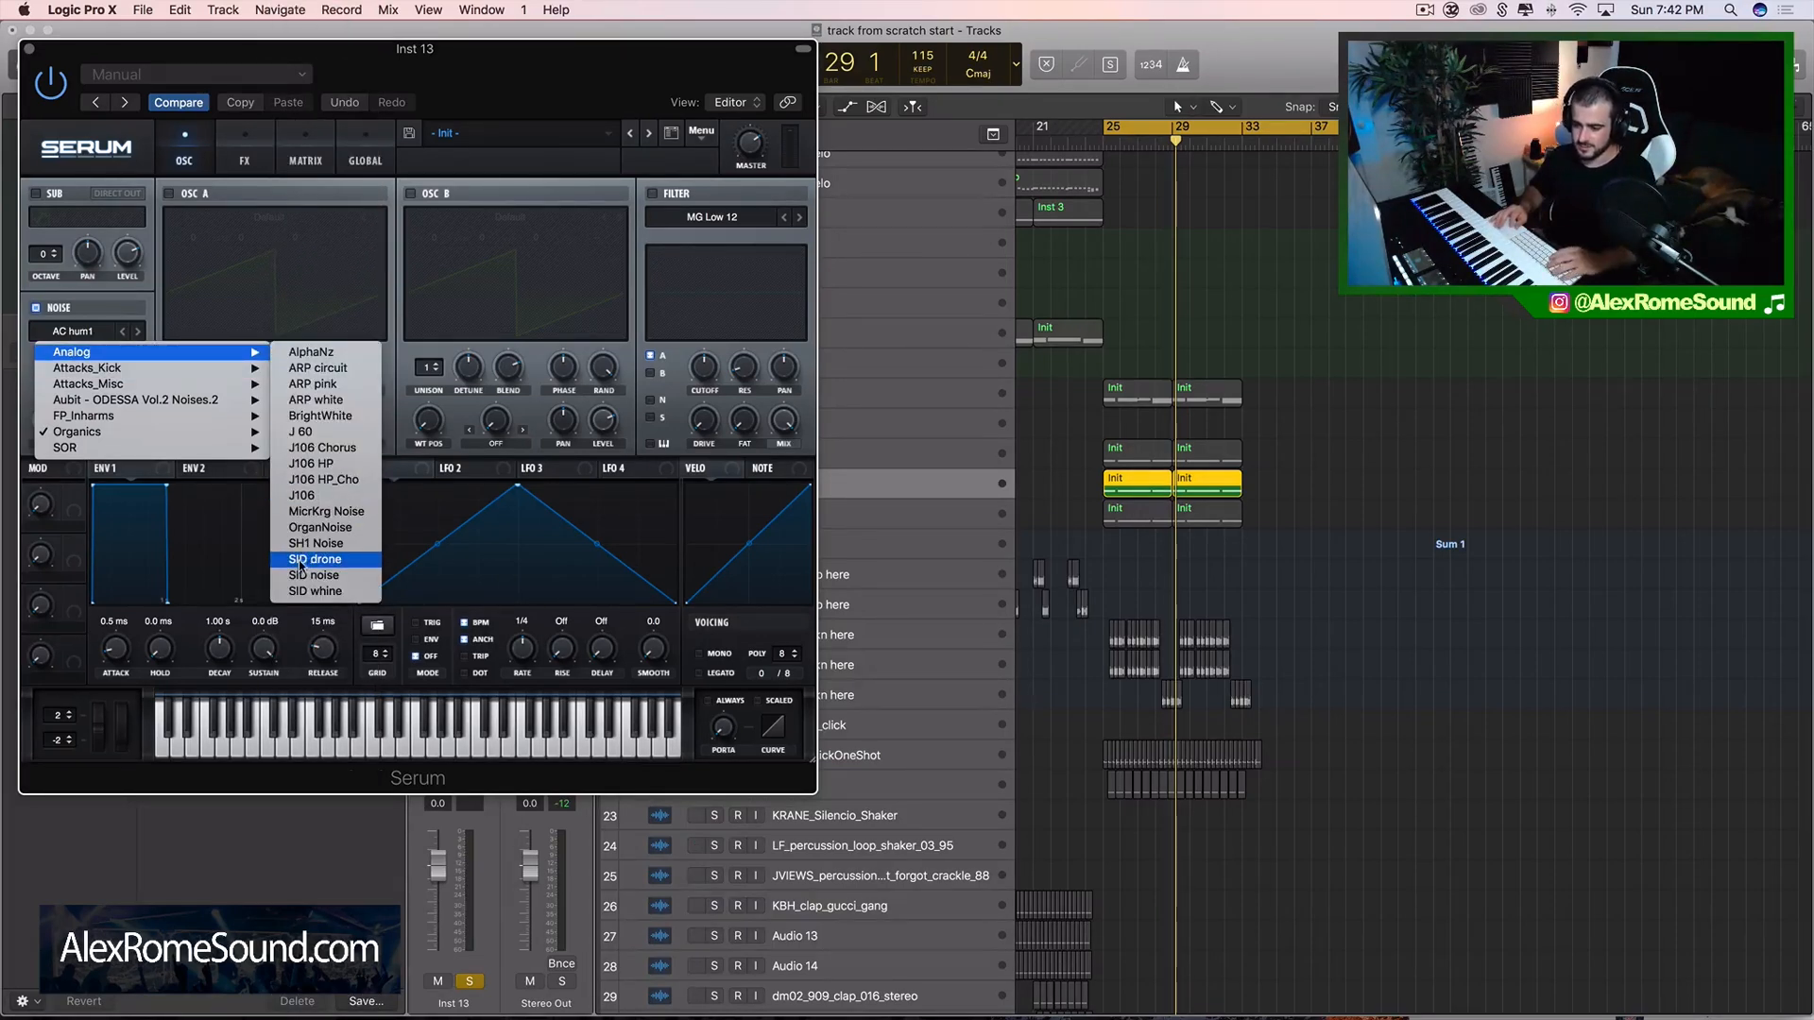
click(294, 591)
key(space)
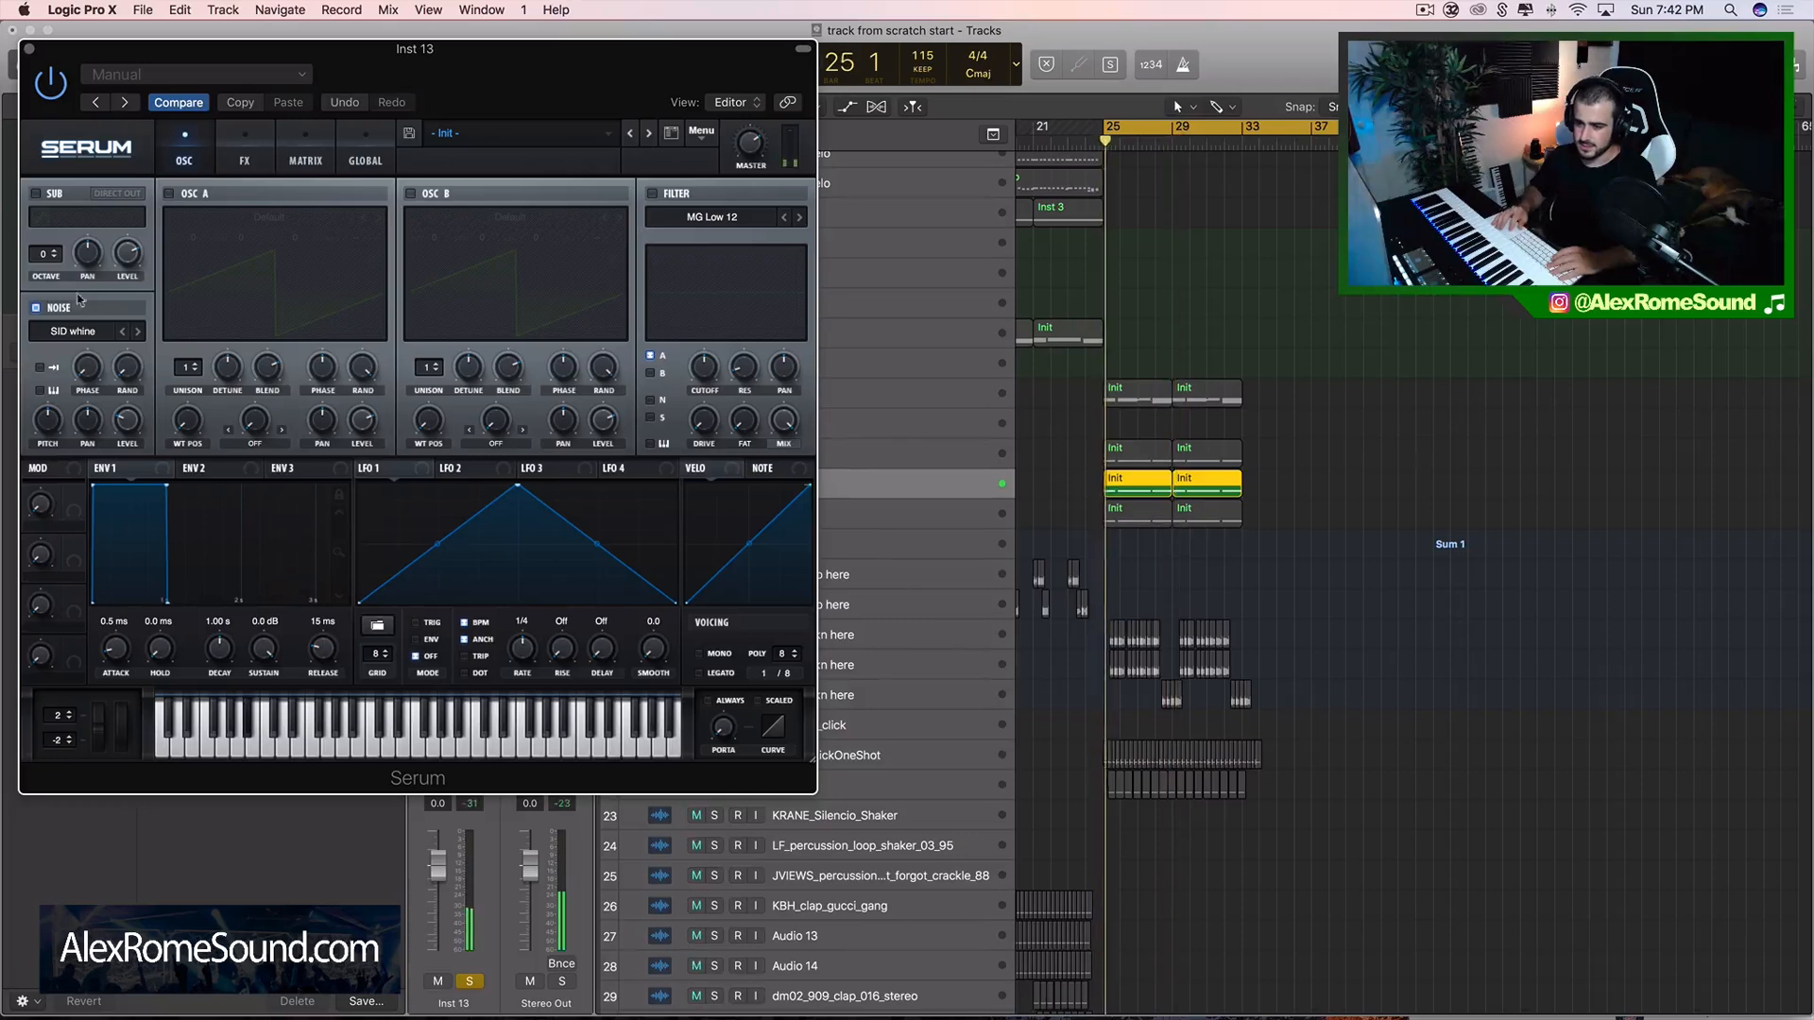
key(space)
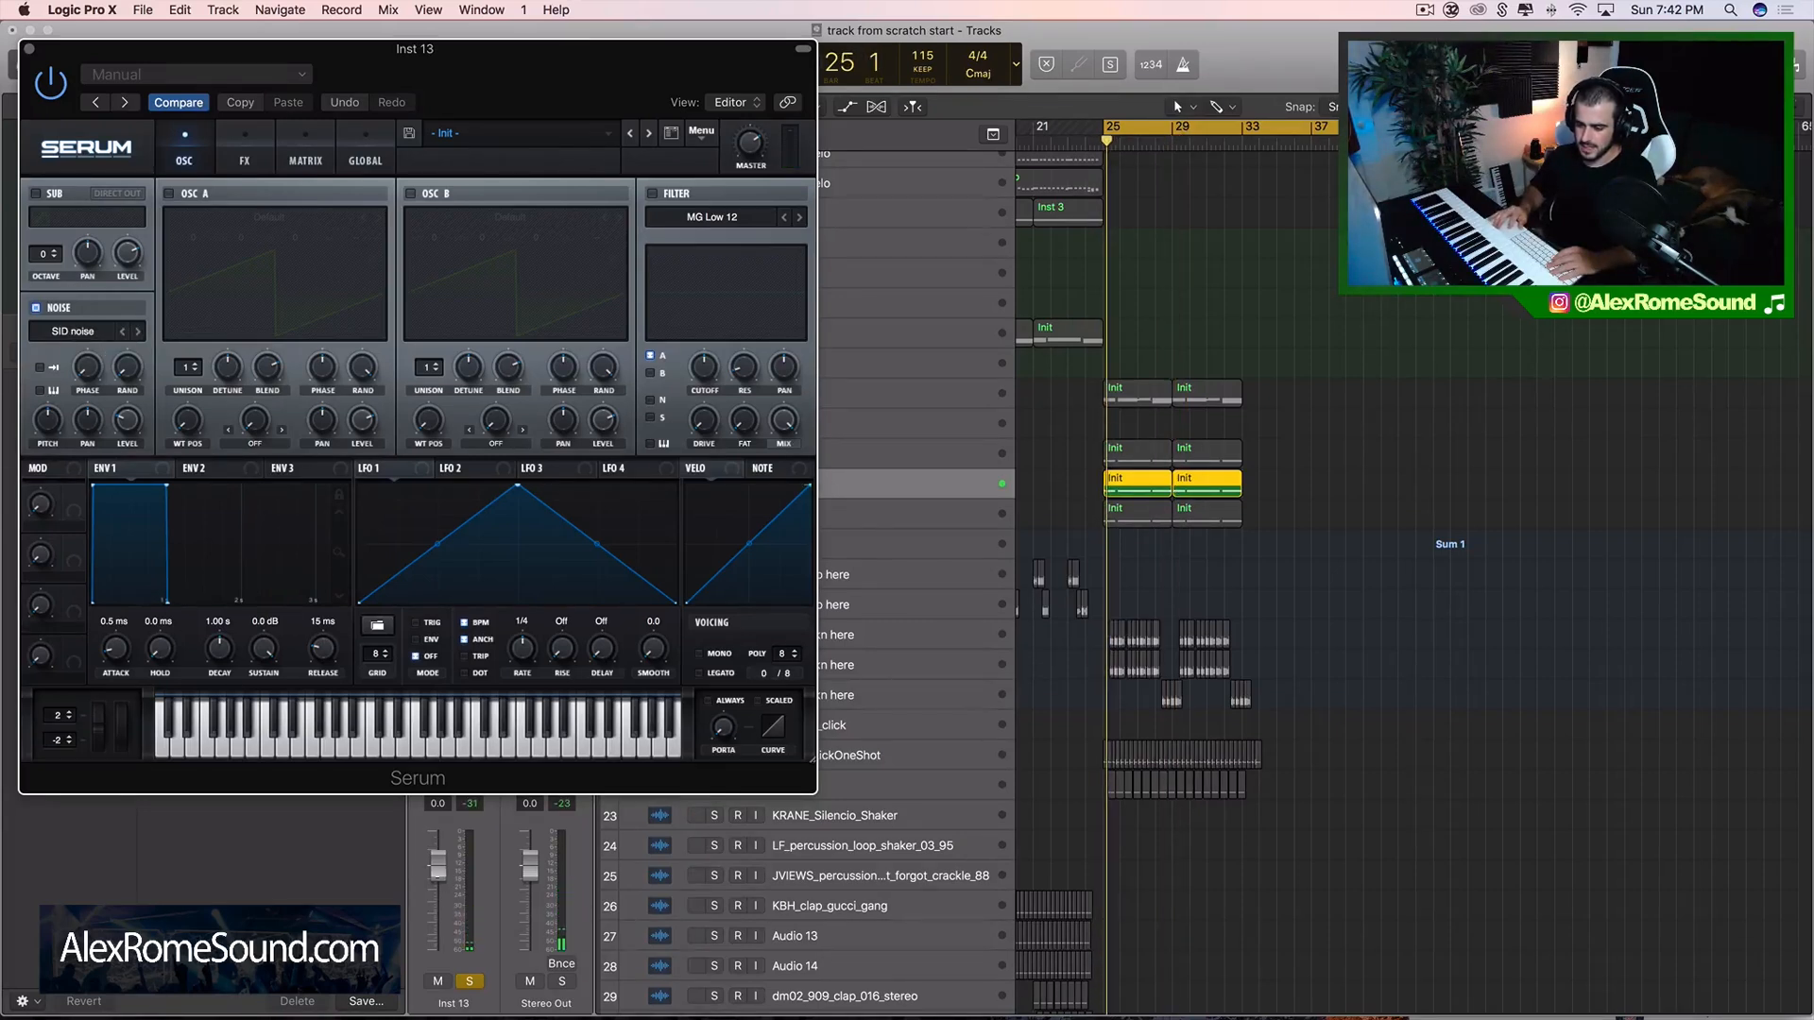
- Lower Inst 13's volume to -17.9 dB and audition the Analog noises in turn, settling on ARP circuit
drag(438, 866, 438, 914)
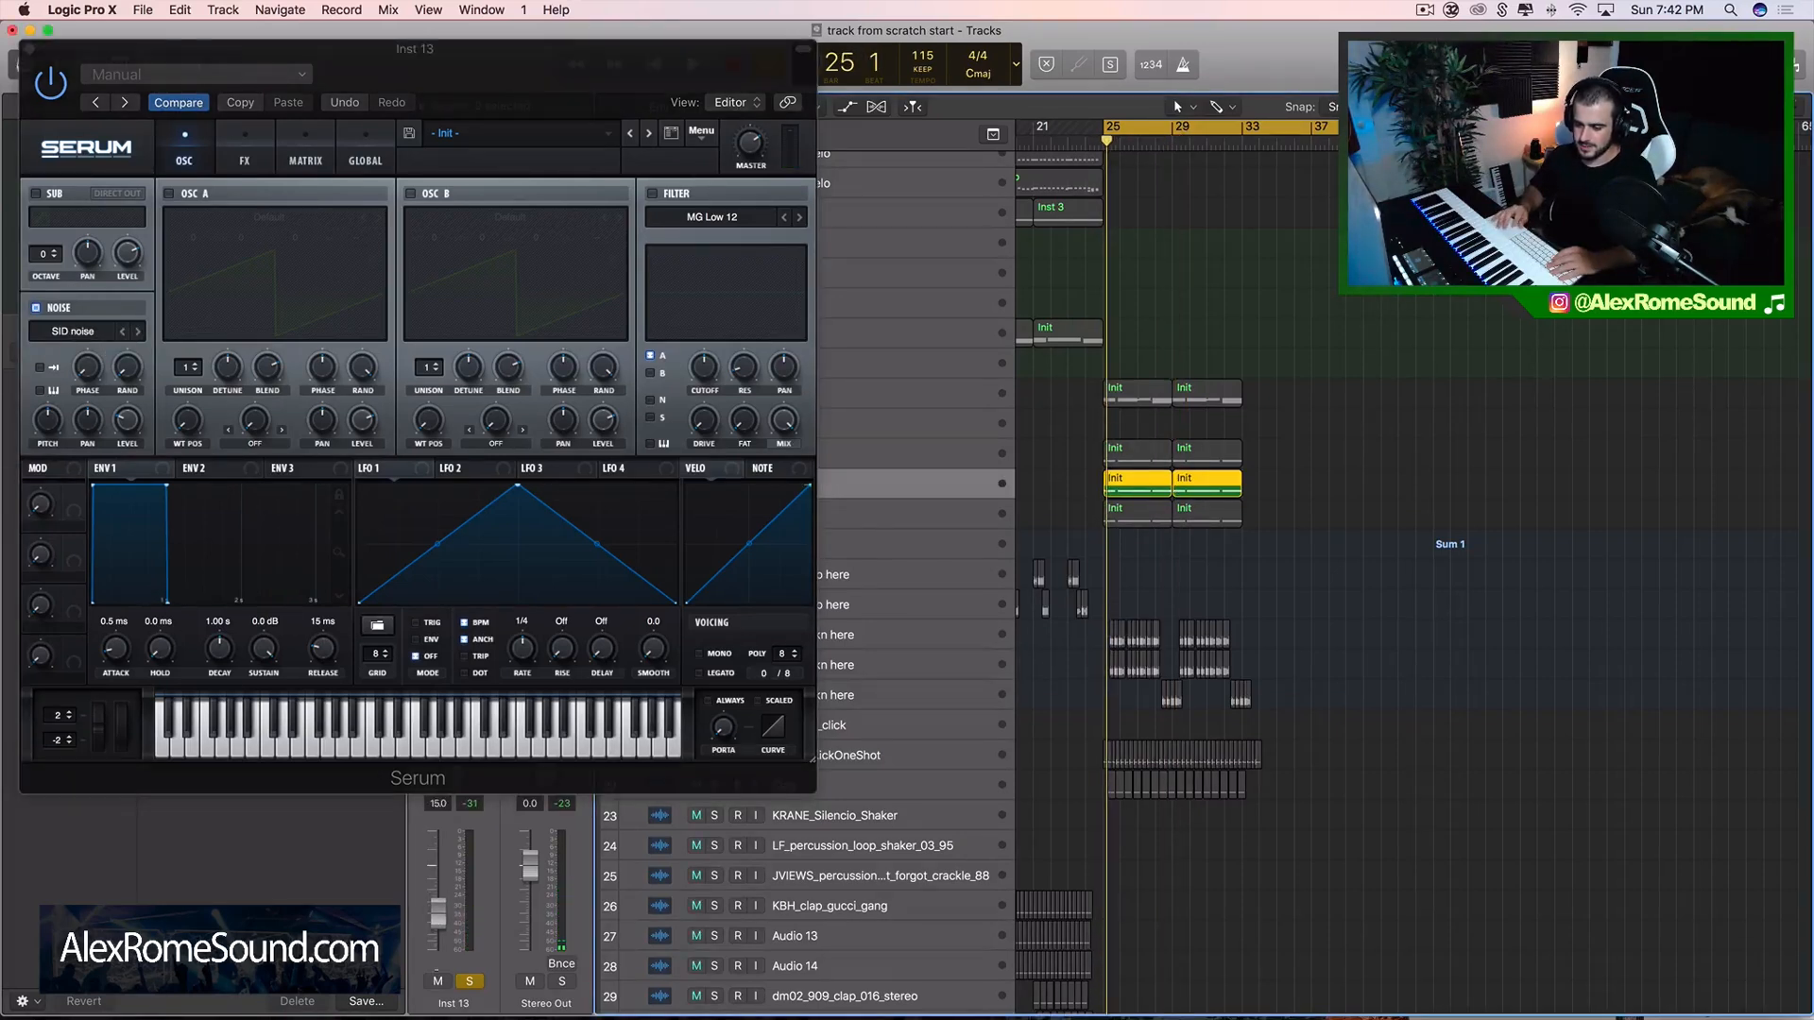
key(space)
click(124, 333)
click(124, 332)
click(124, 333)
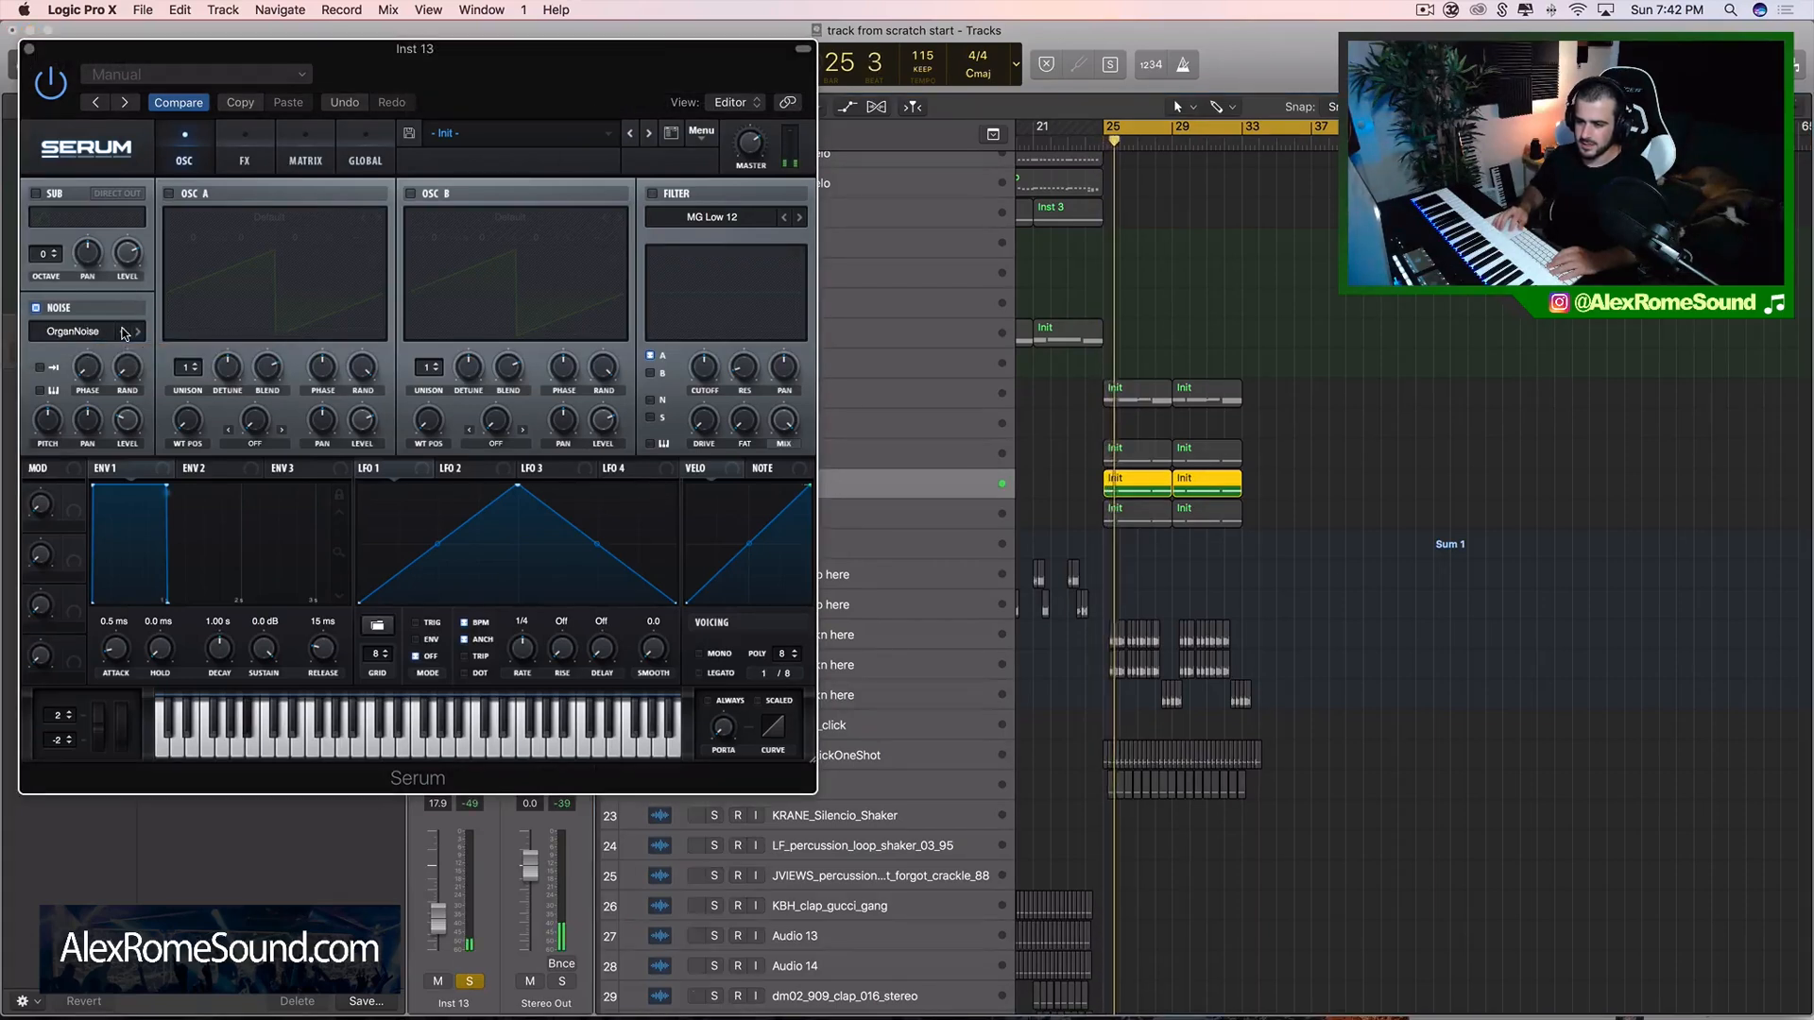
key(space)
key(space)
click(125, 333)
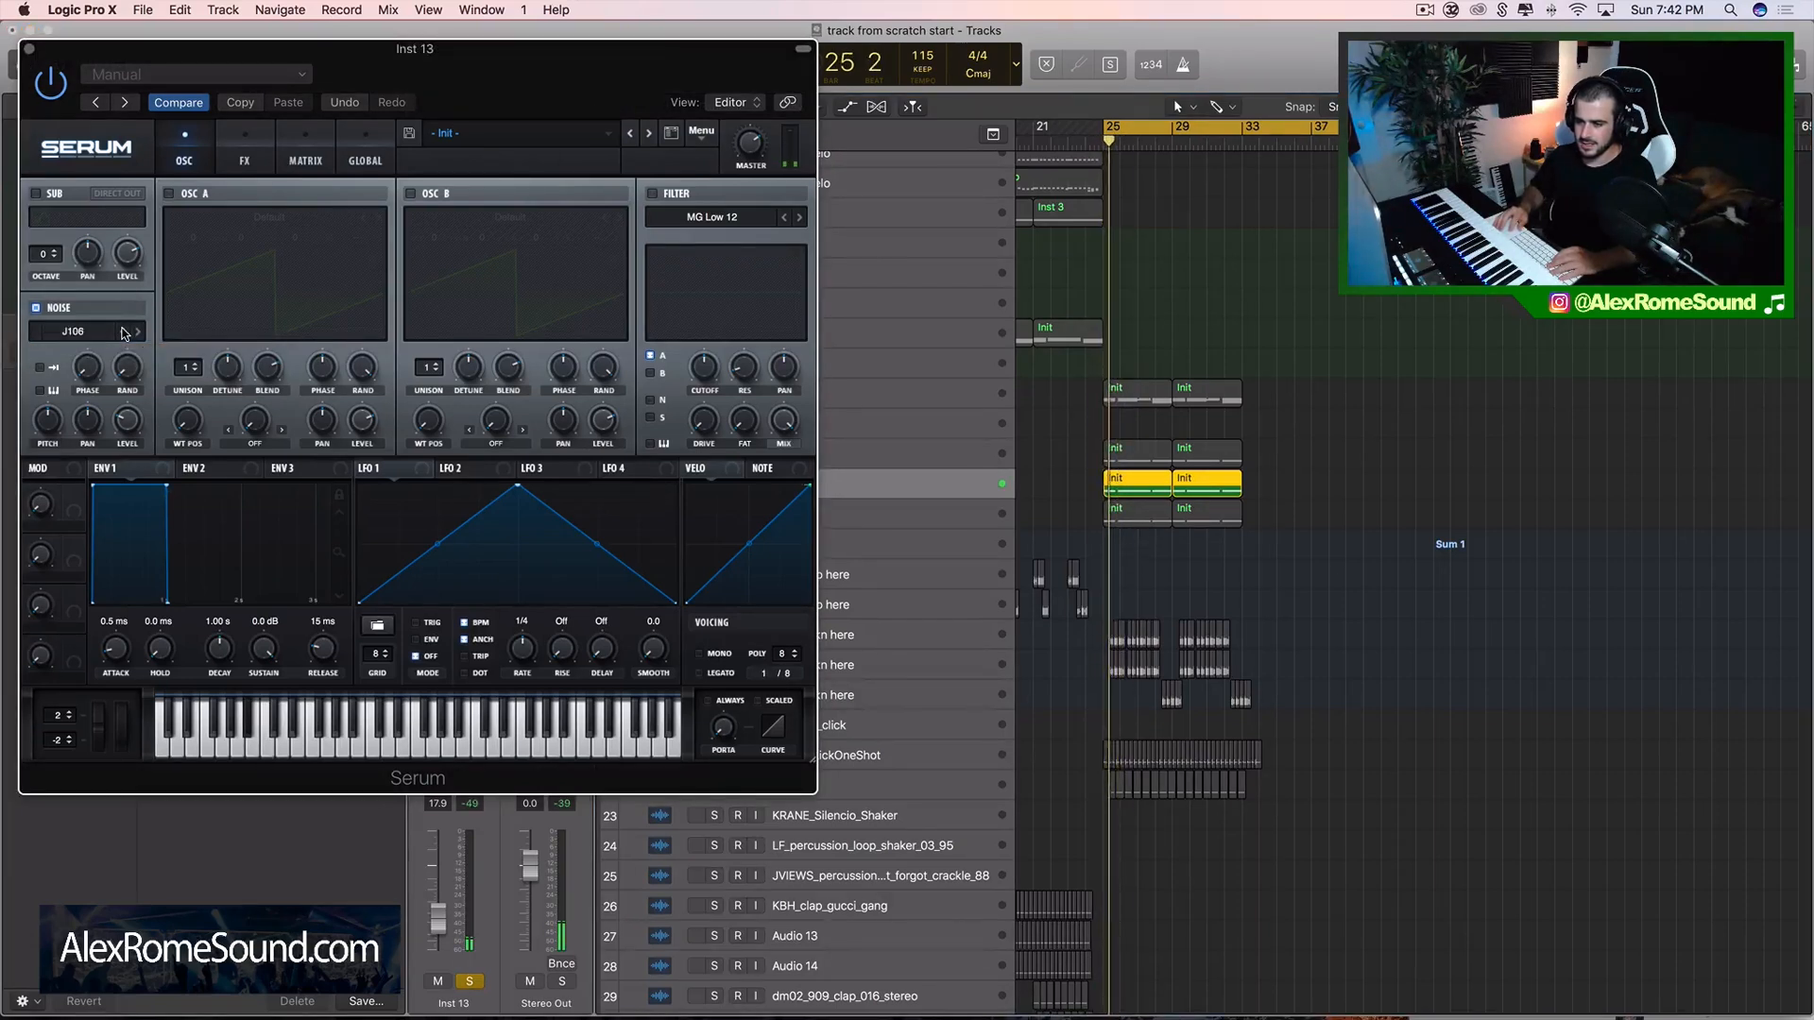
key(space)
key(space)
click(124, 332)
click(123, 333)
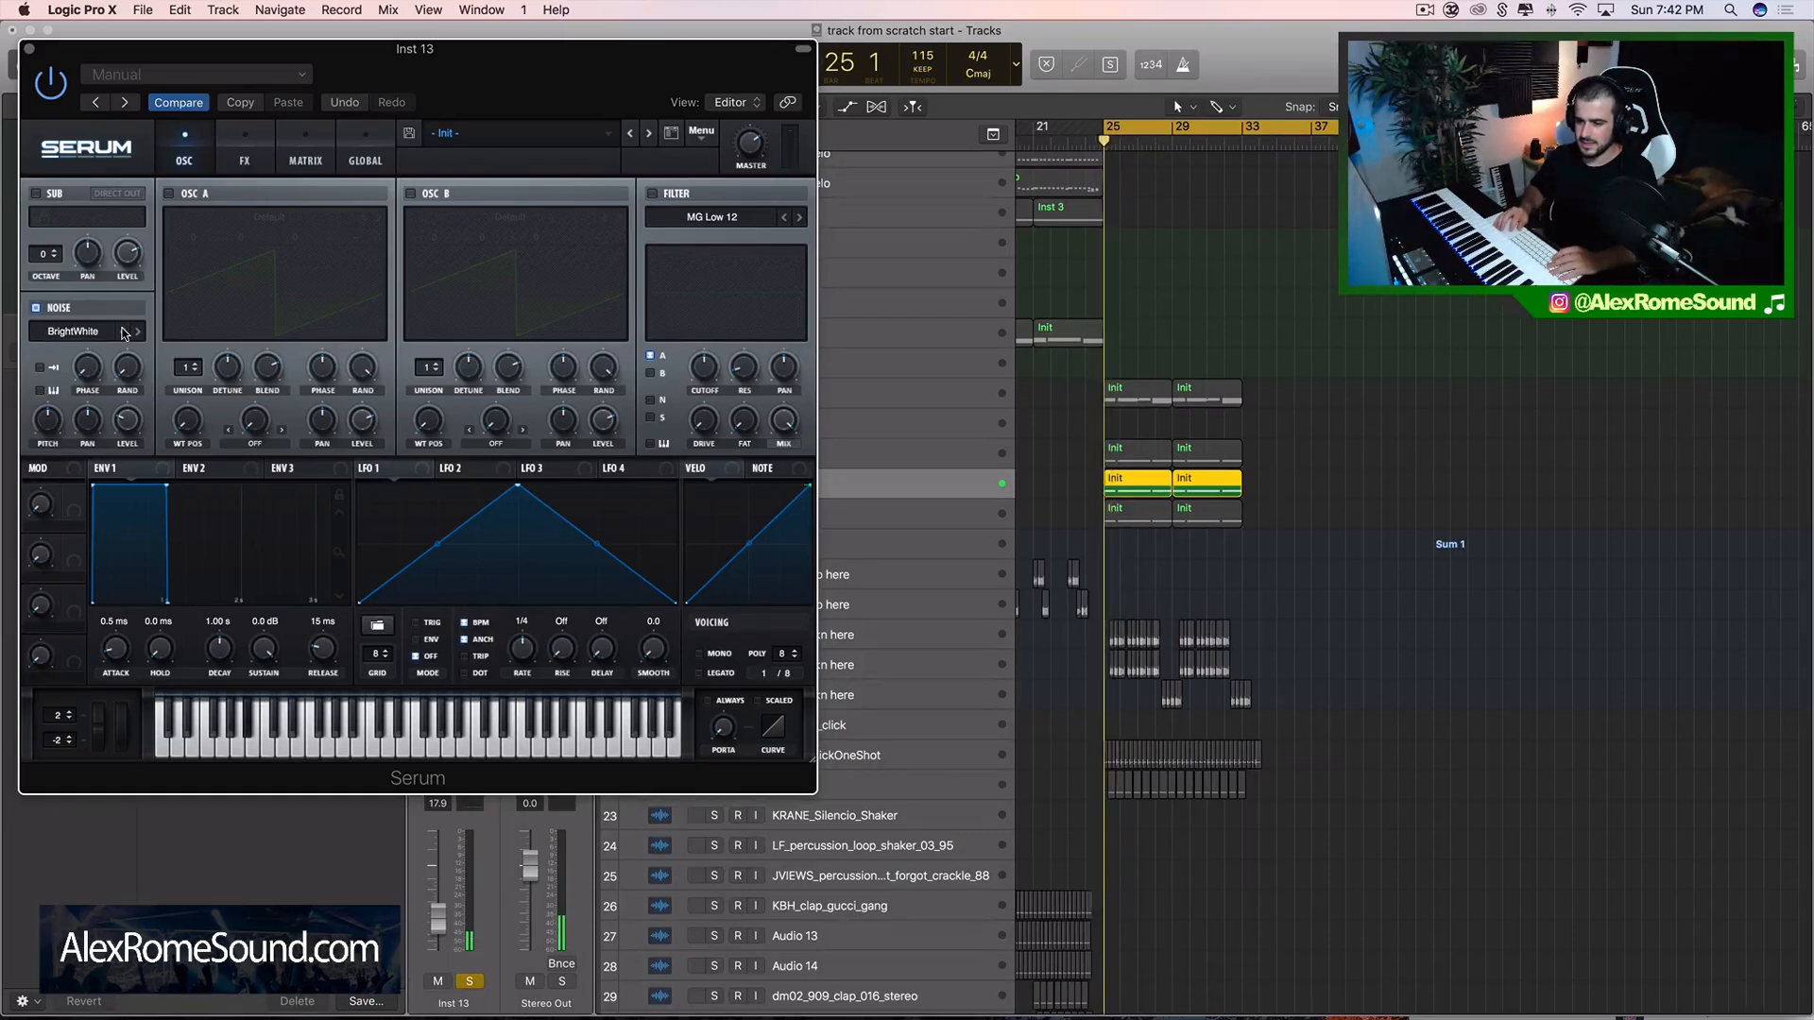
click(123, 333)
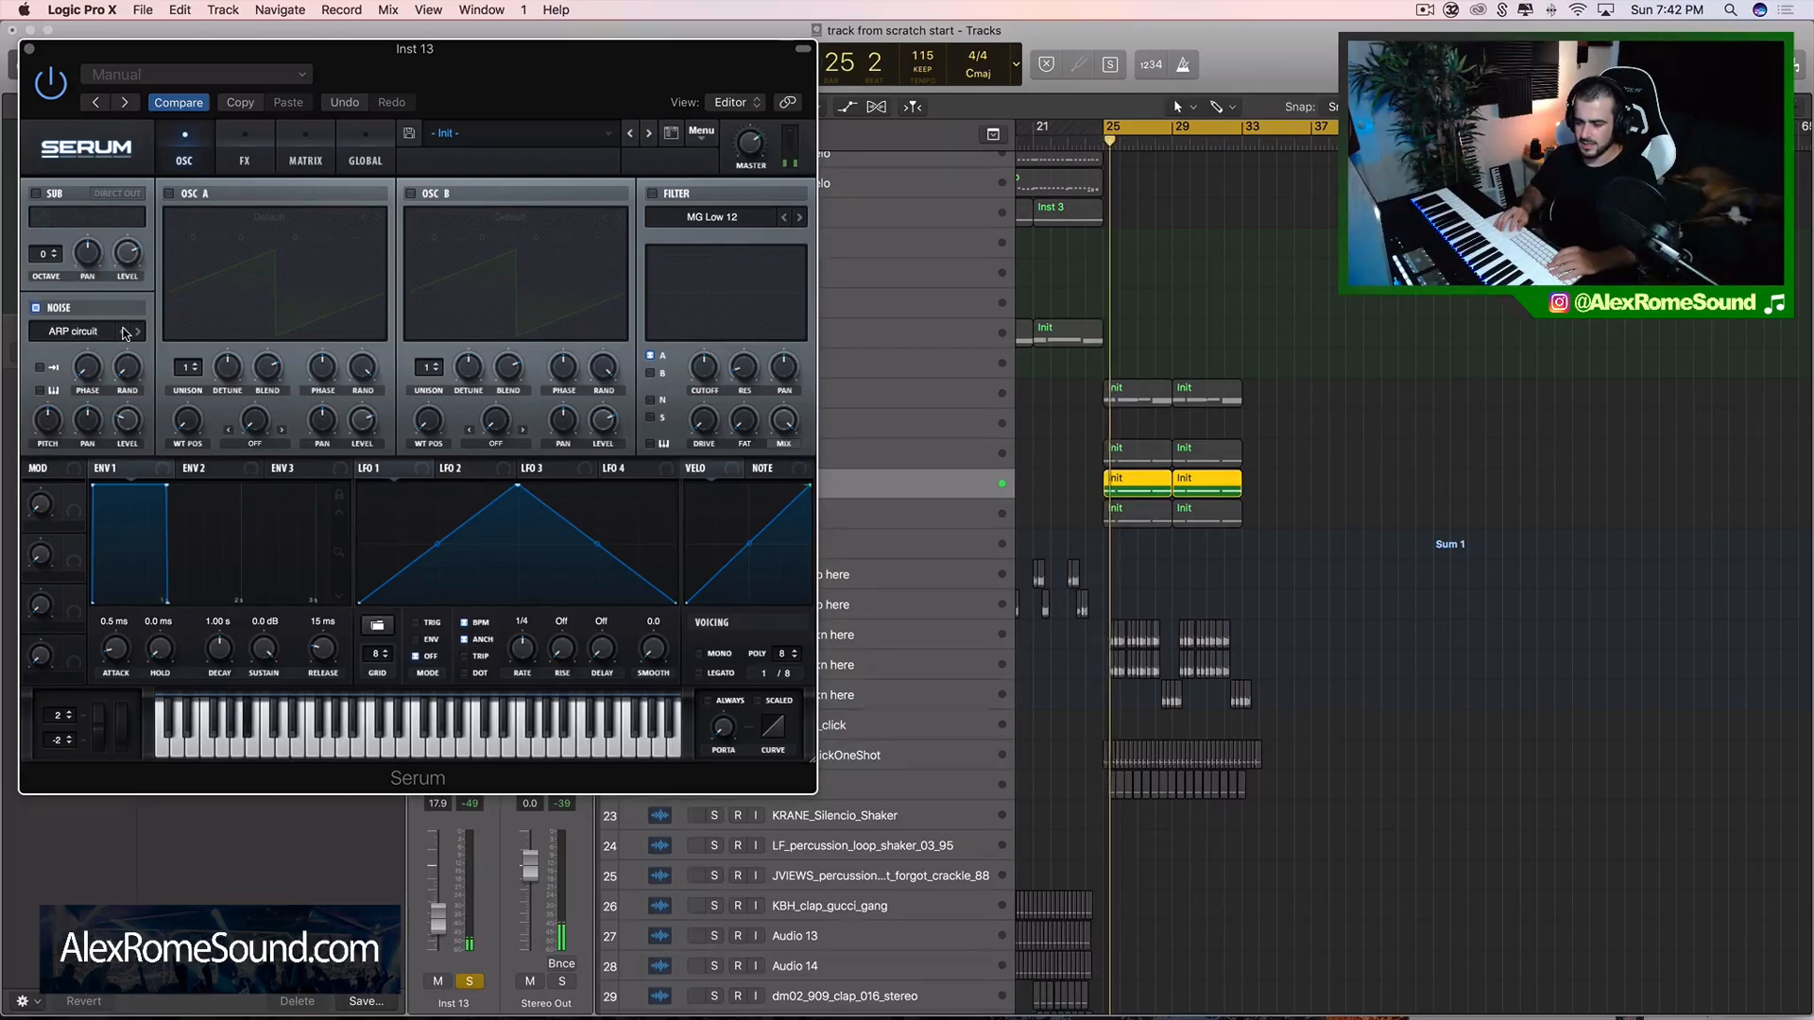
click(30, 49)
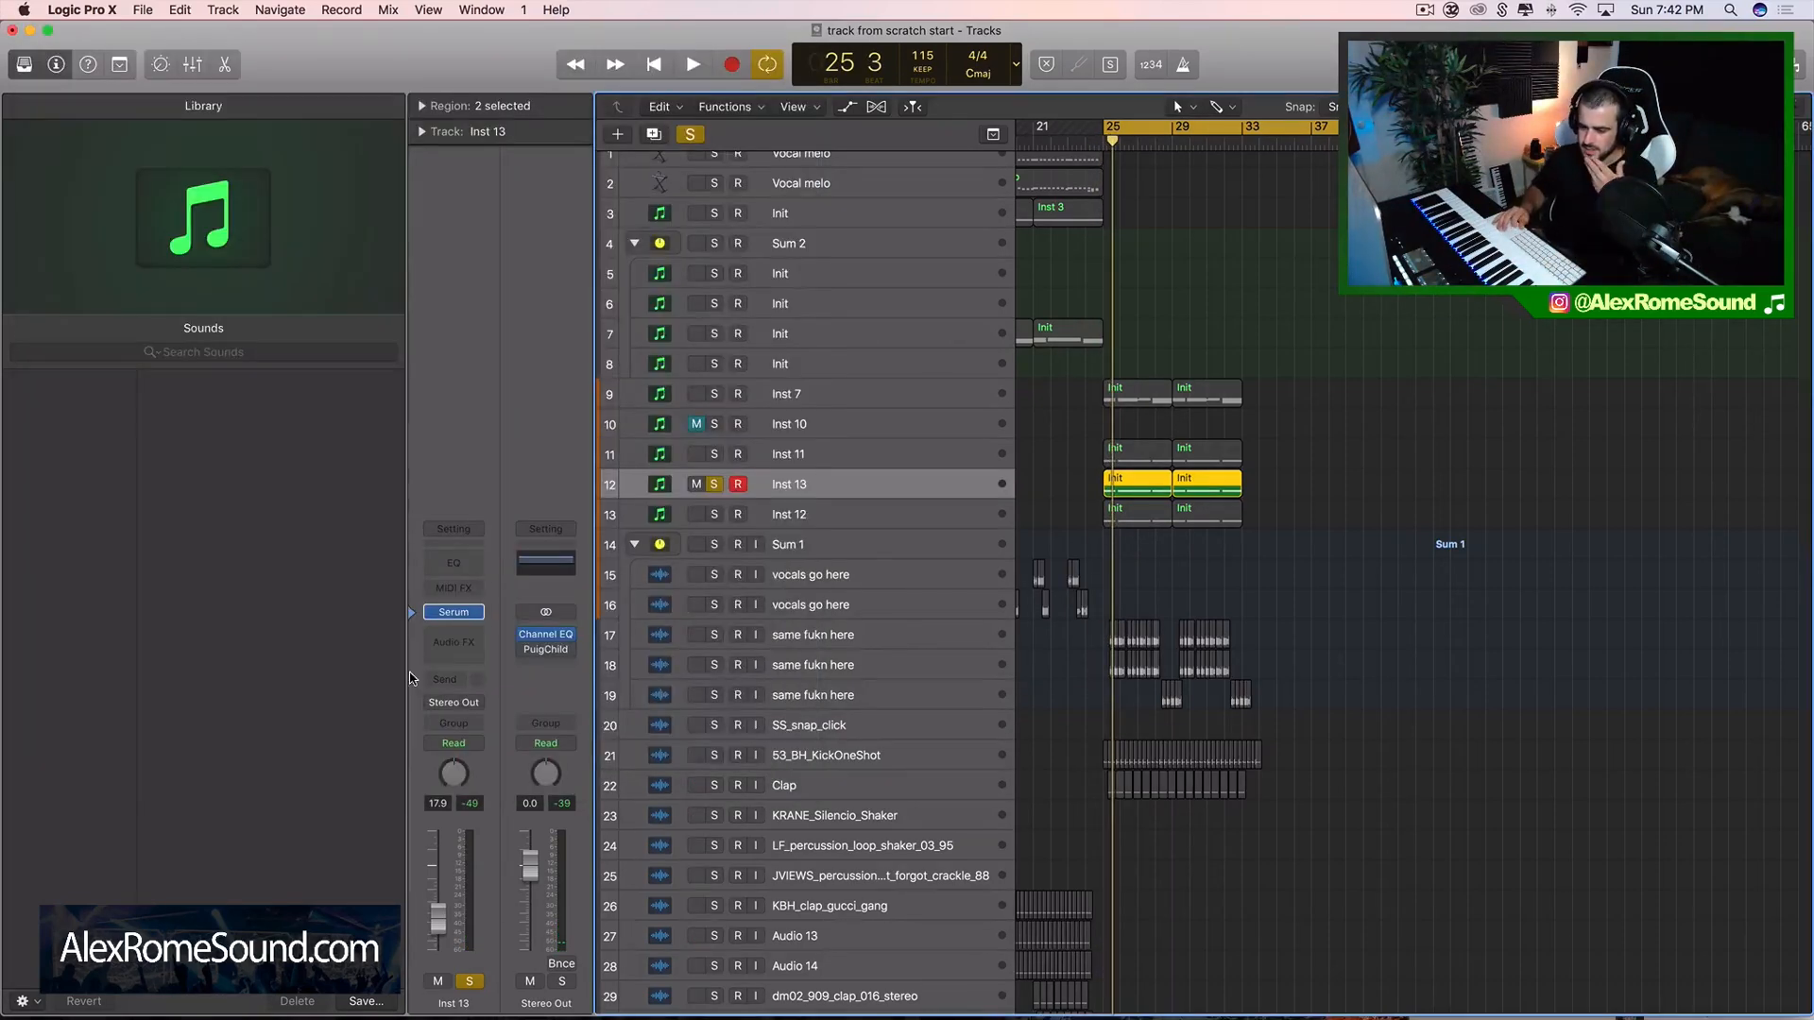
- Add a Channel EQ to Inst 13 with a low cut at 440 Hz and a 24 dB/Oct slope
click(453, 587)
click(474, 540)
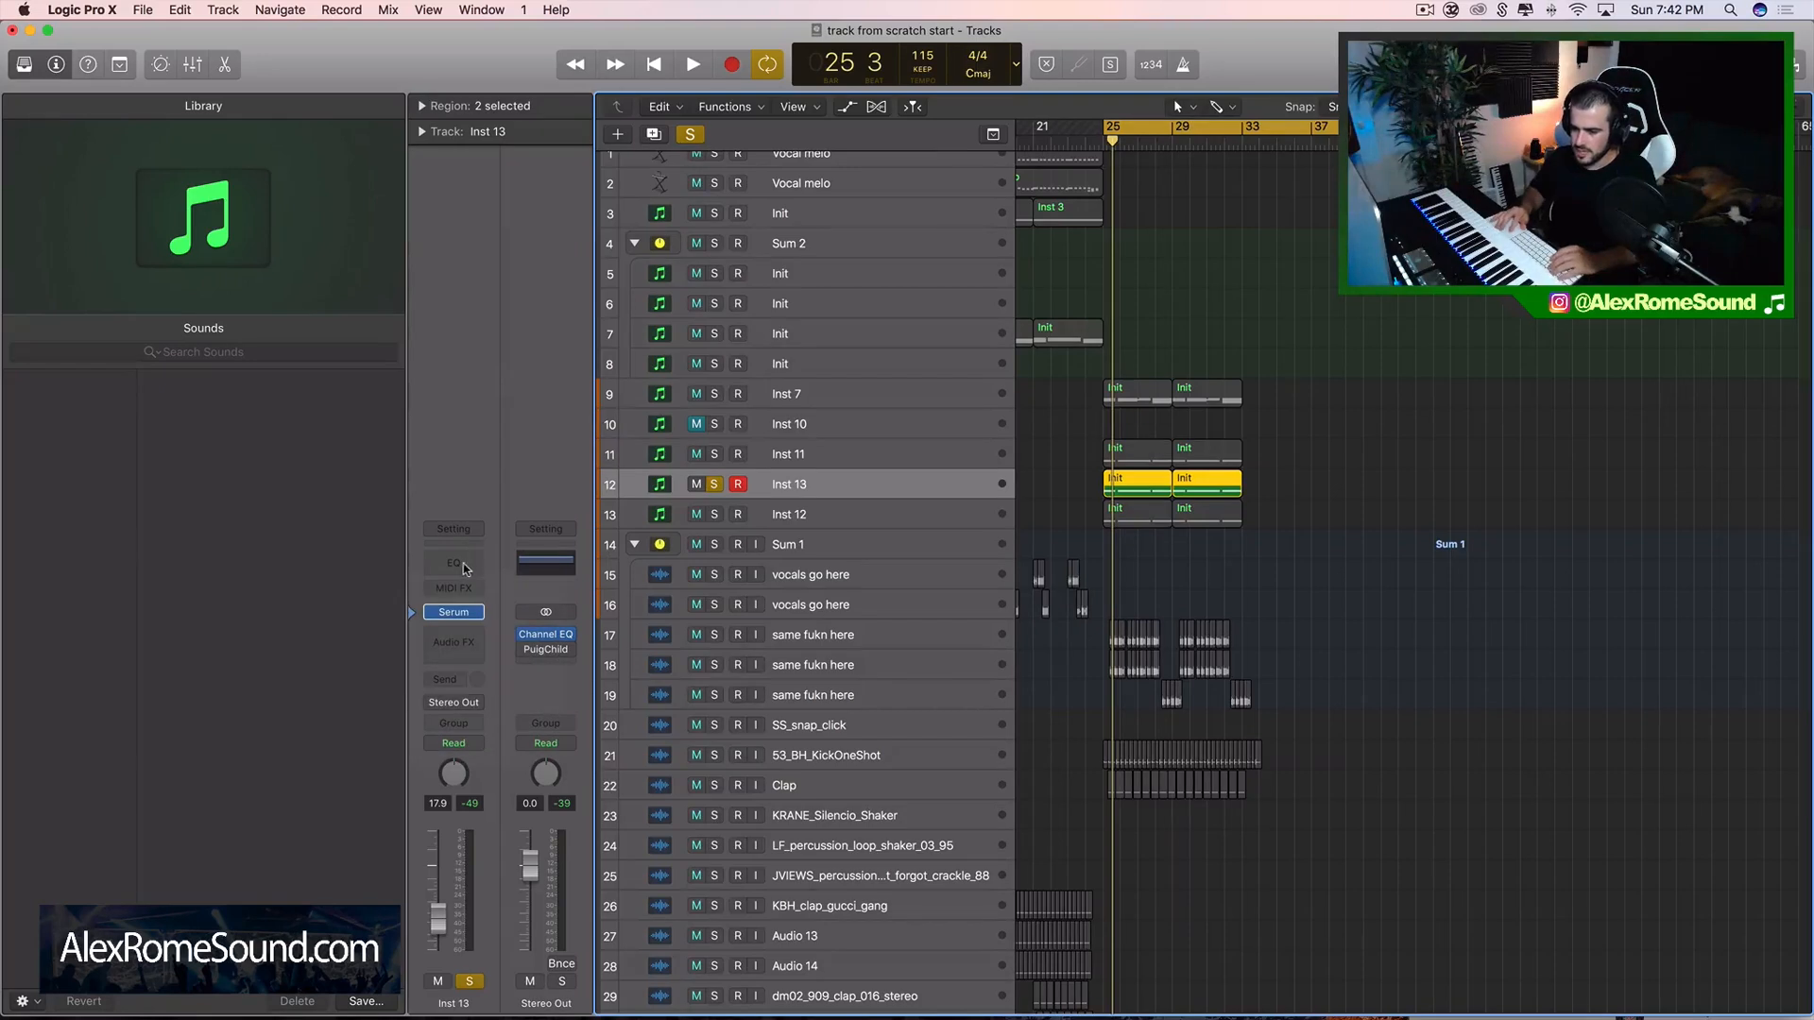
click(454, 565)
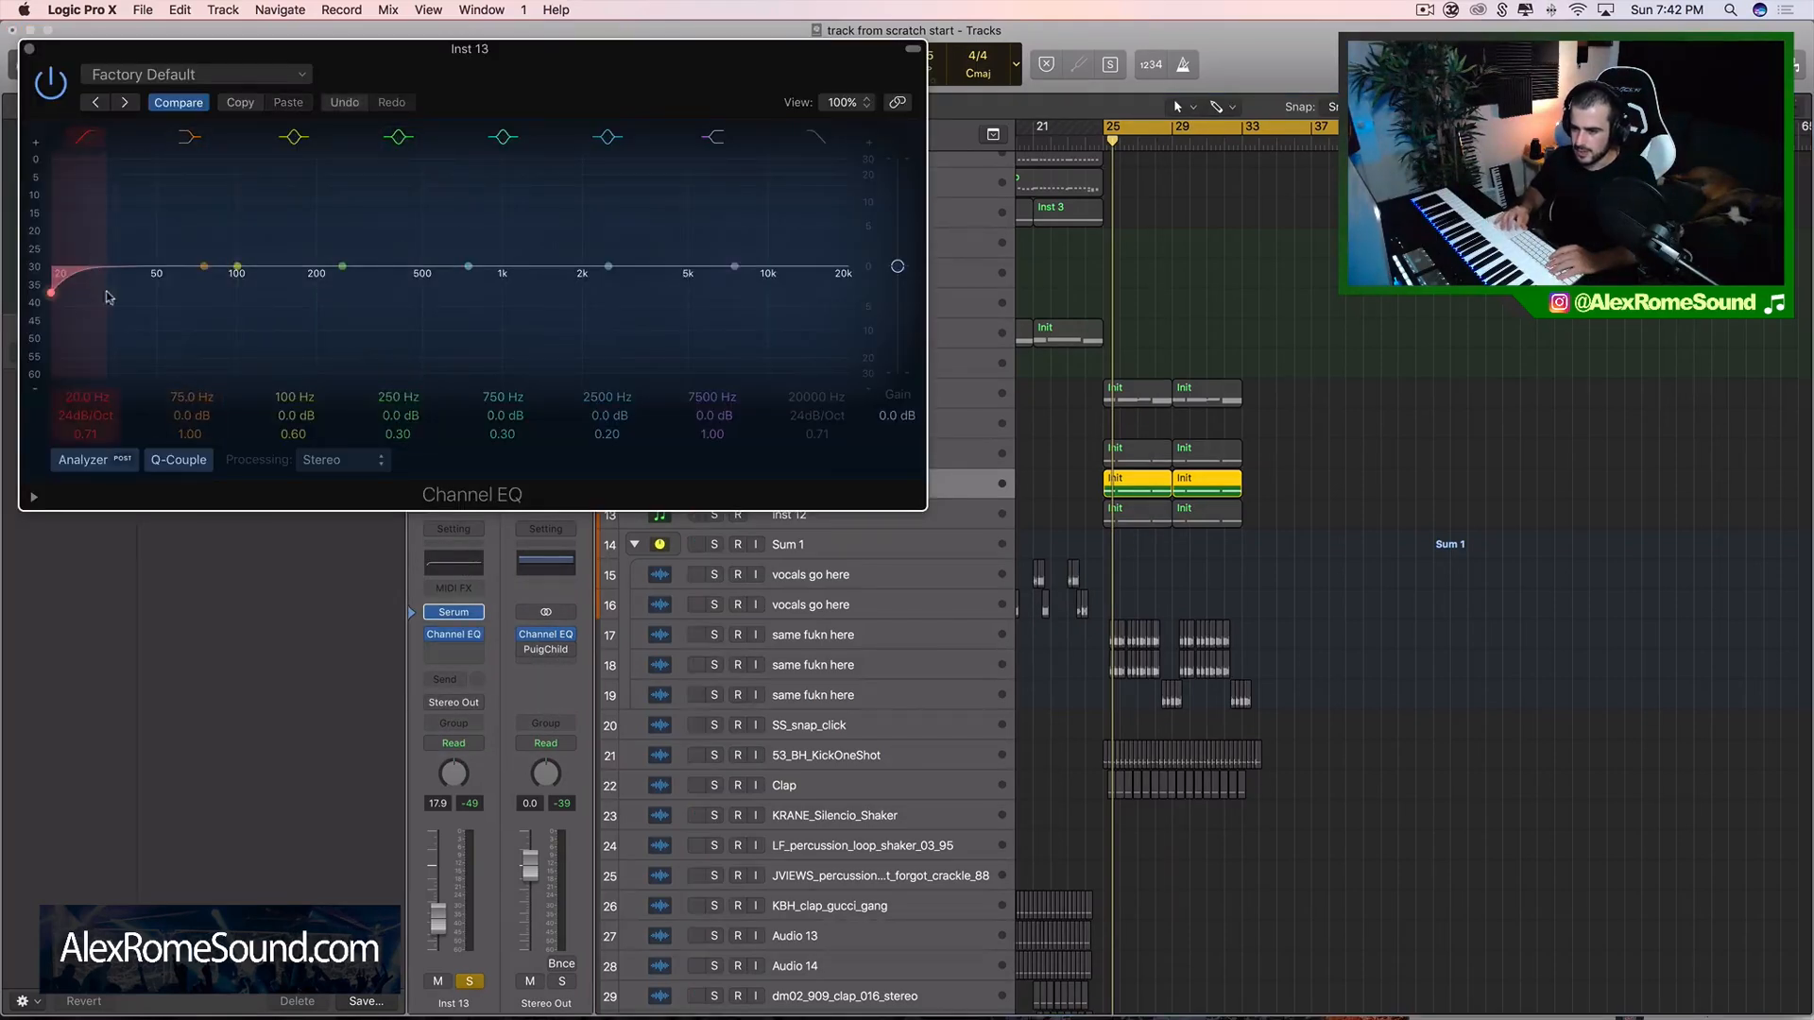
drag(108, 298, 412, 327)
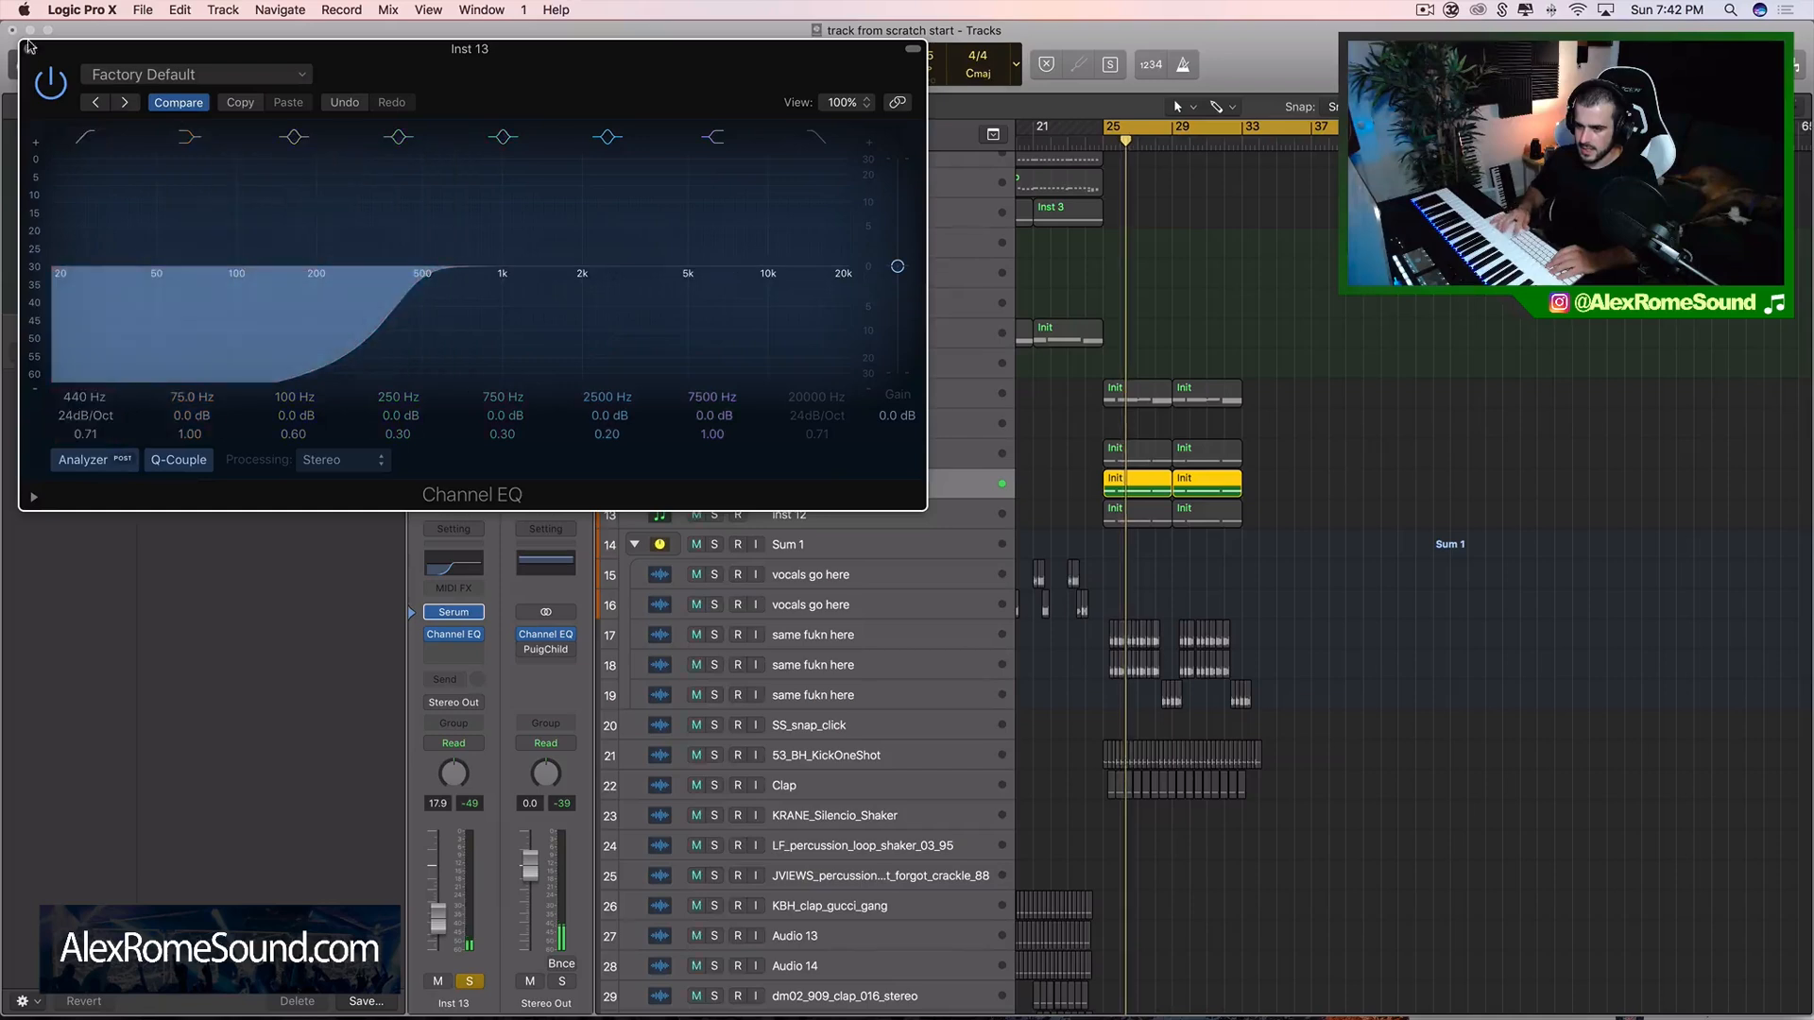
click(29, 48)
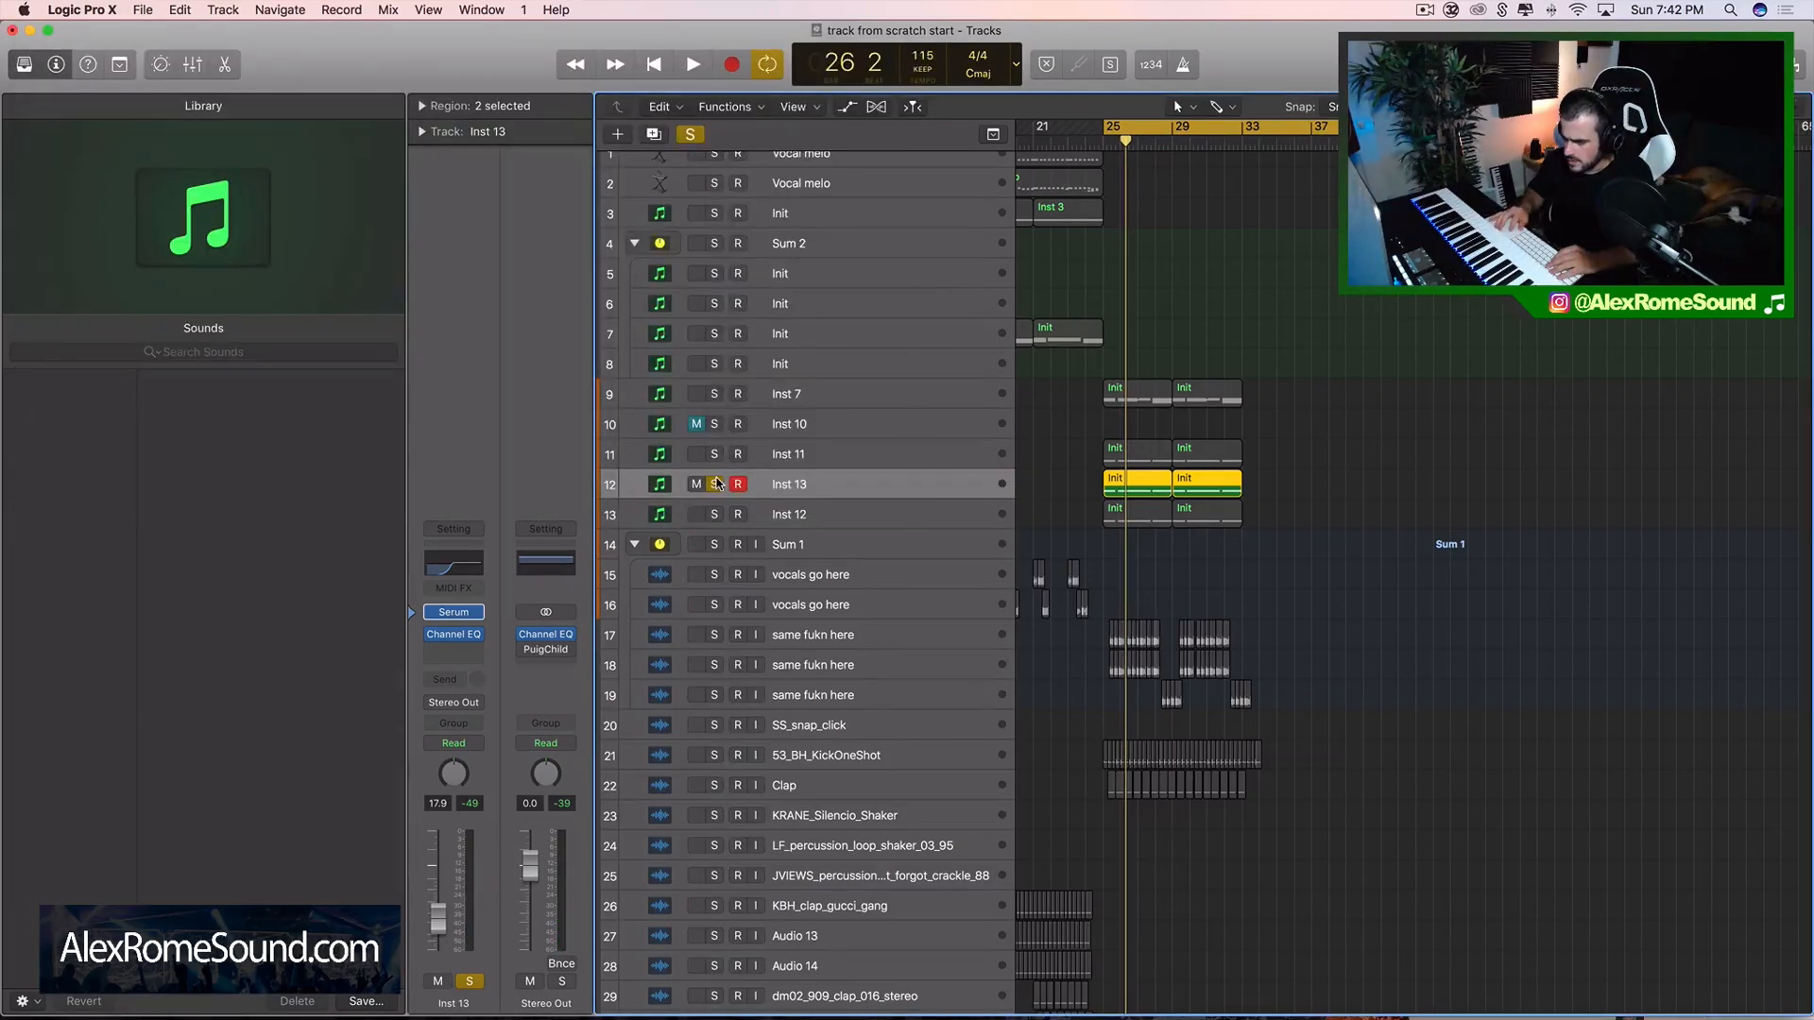
- Solo the neighbouring instrument tracks with Inst 13 for playback, and clear all solos to hear the full section
click(713, 515)
click(713, 455)
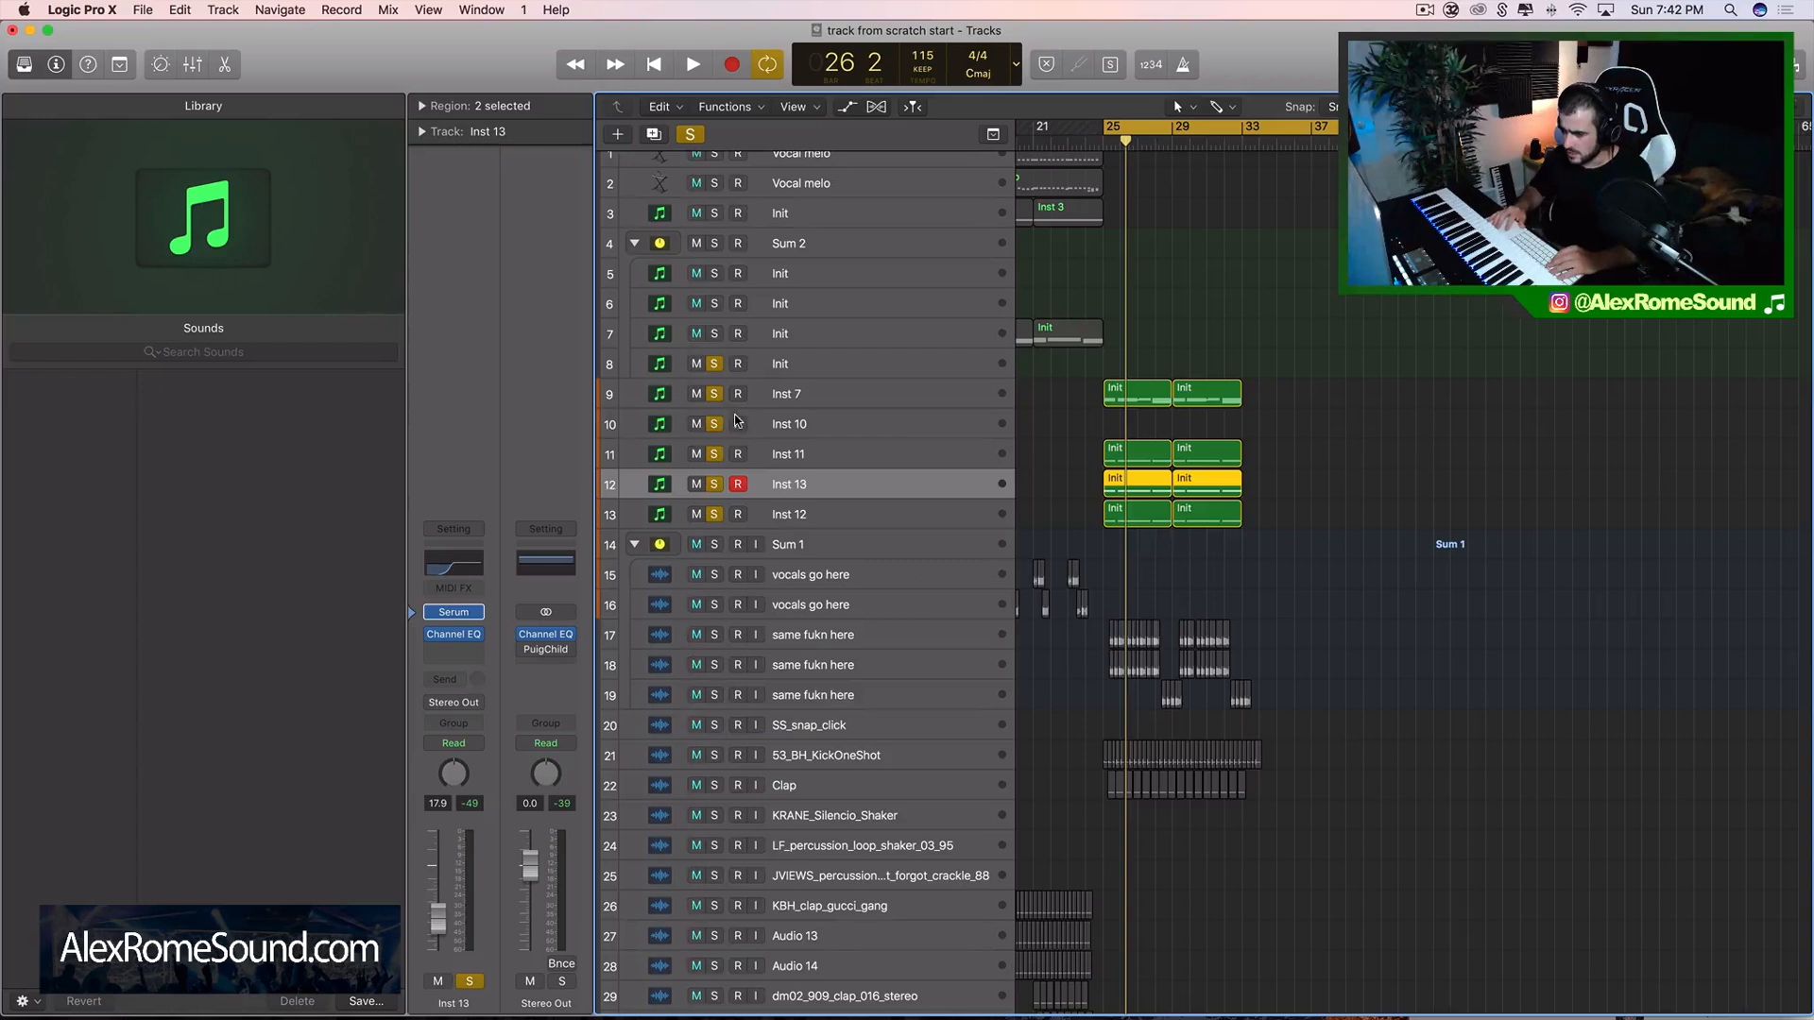
key(space)
click(713, 514)
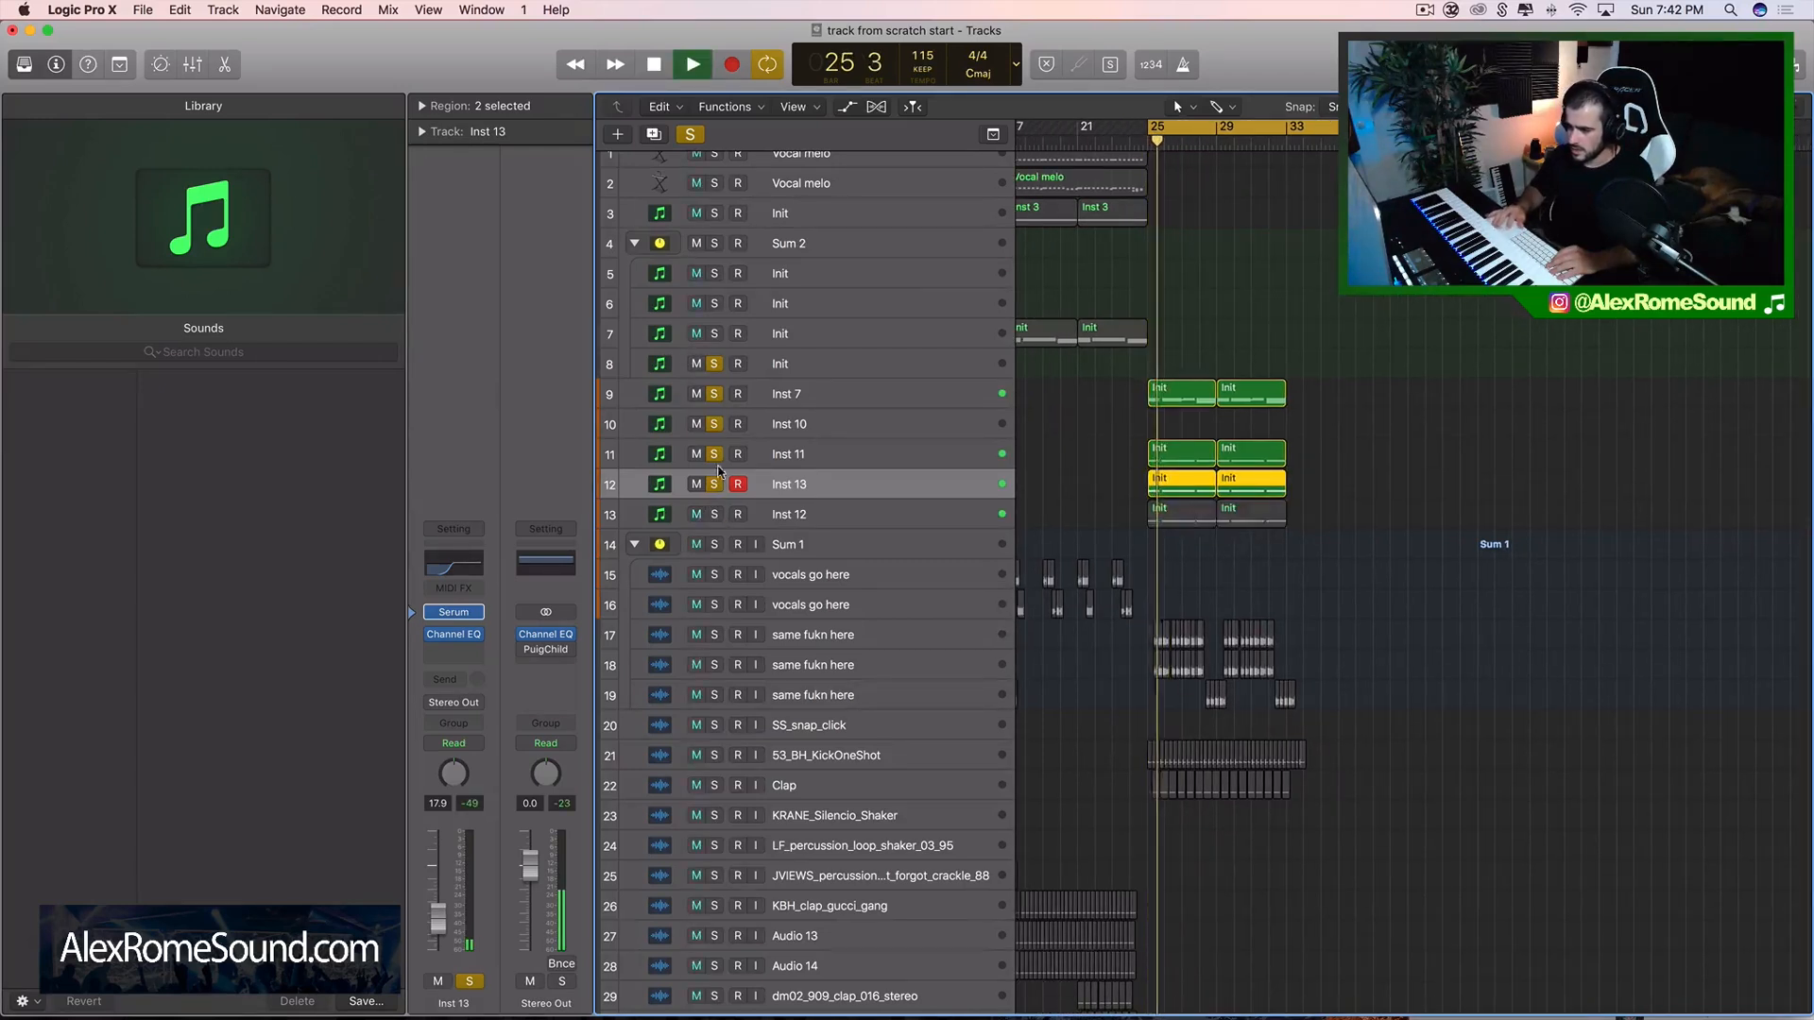
alt+click(715, 470)
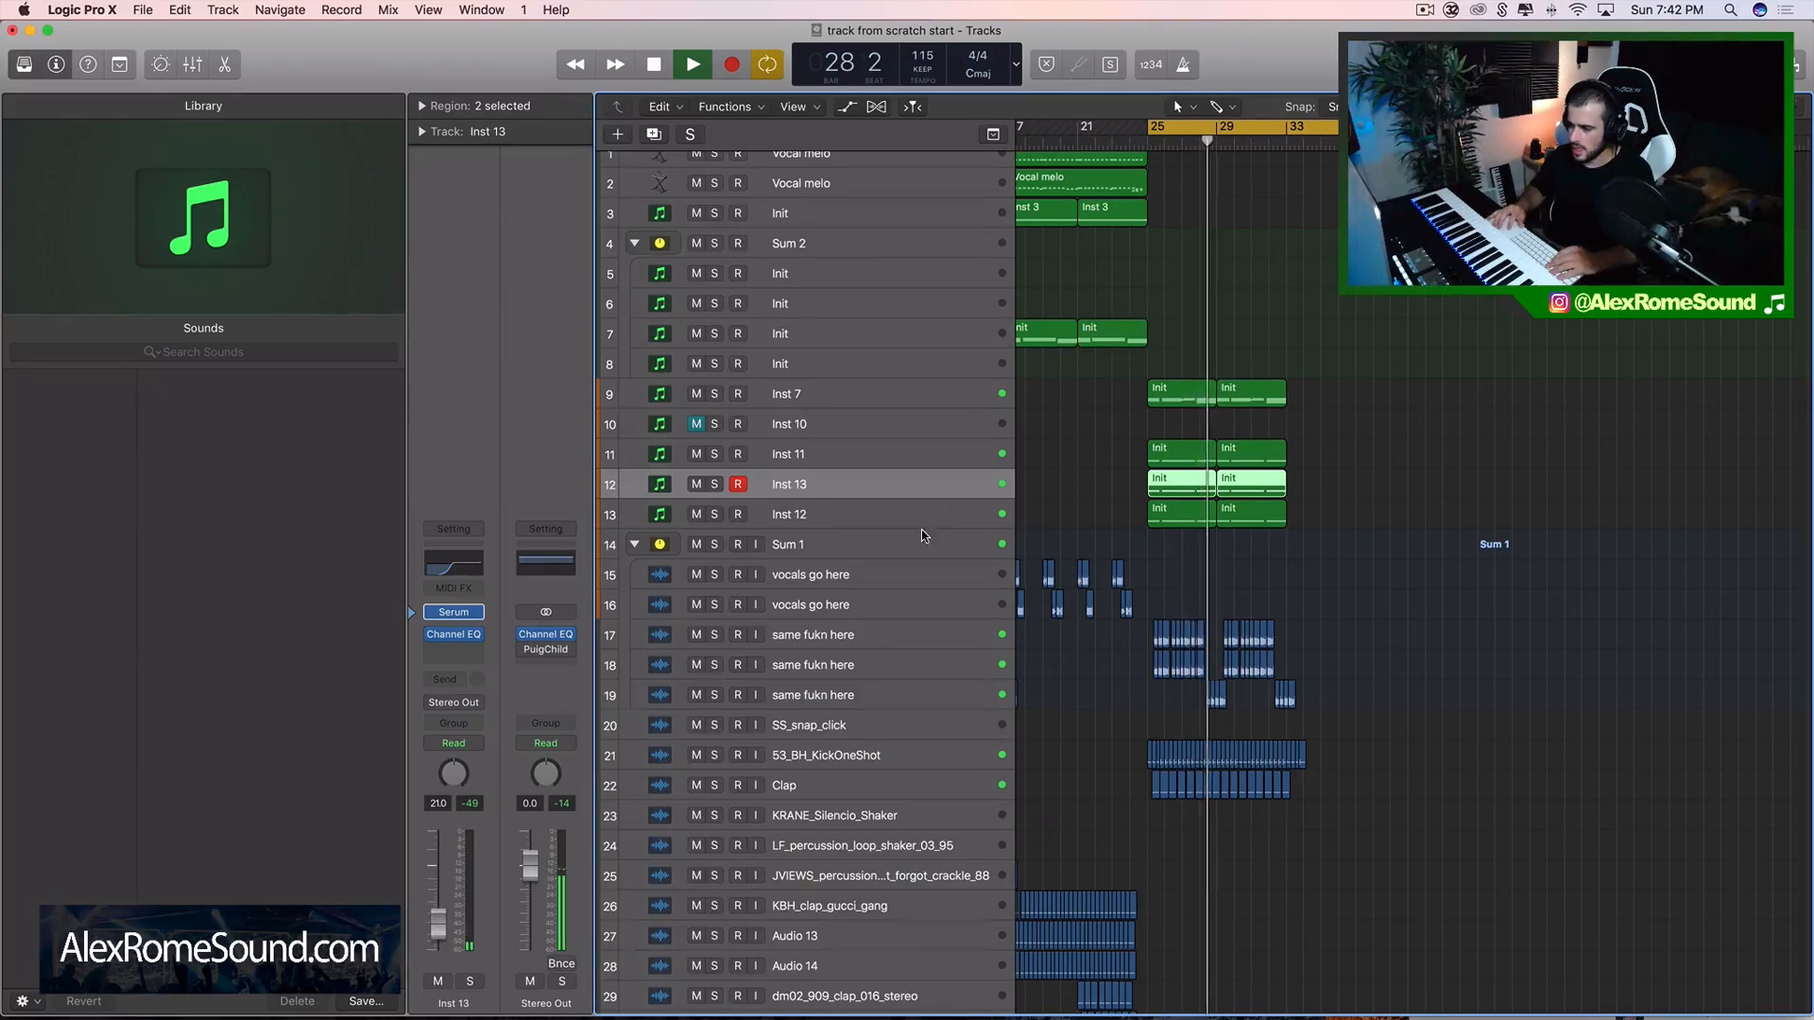
- Group the Inst 7, Inst 11, Inst 13 and Inst 12 tracks into a summing track stack
shift+click(954, 513)
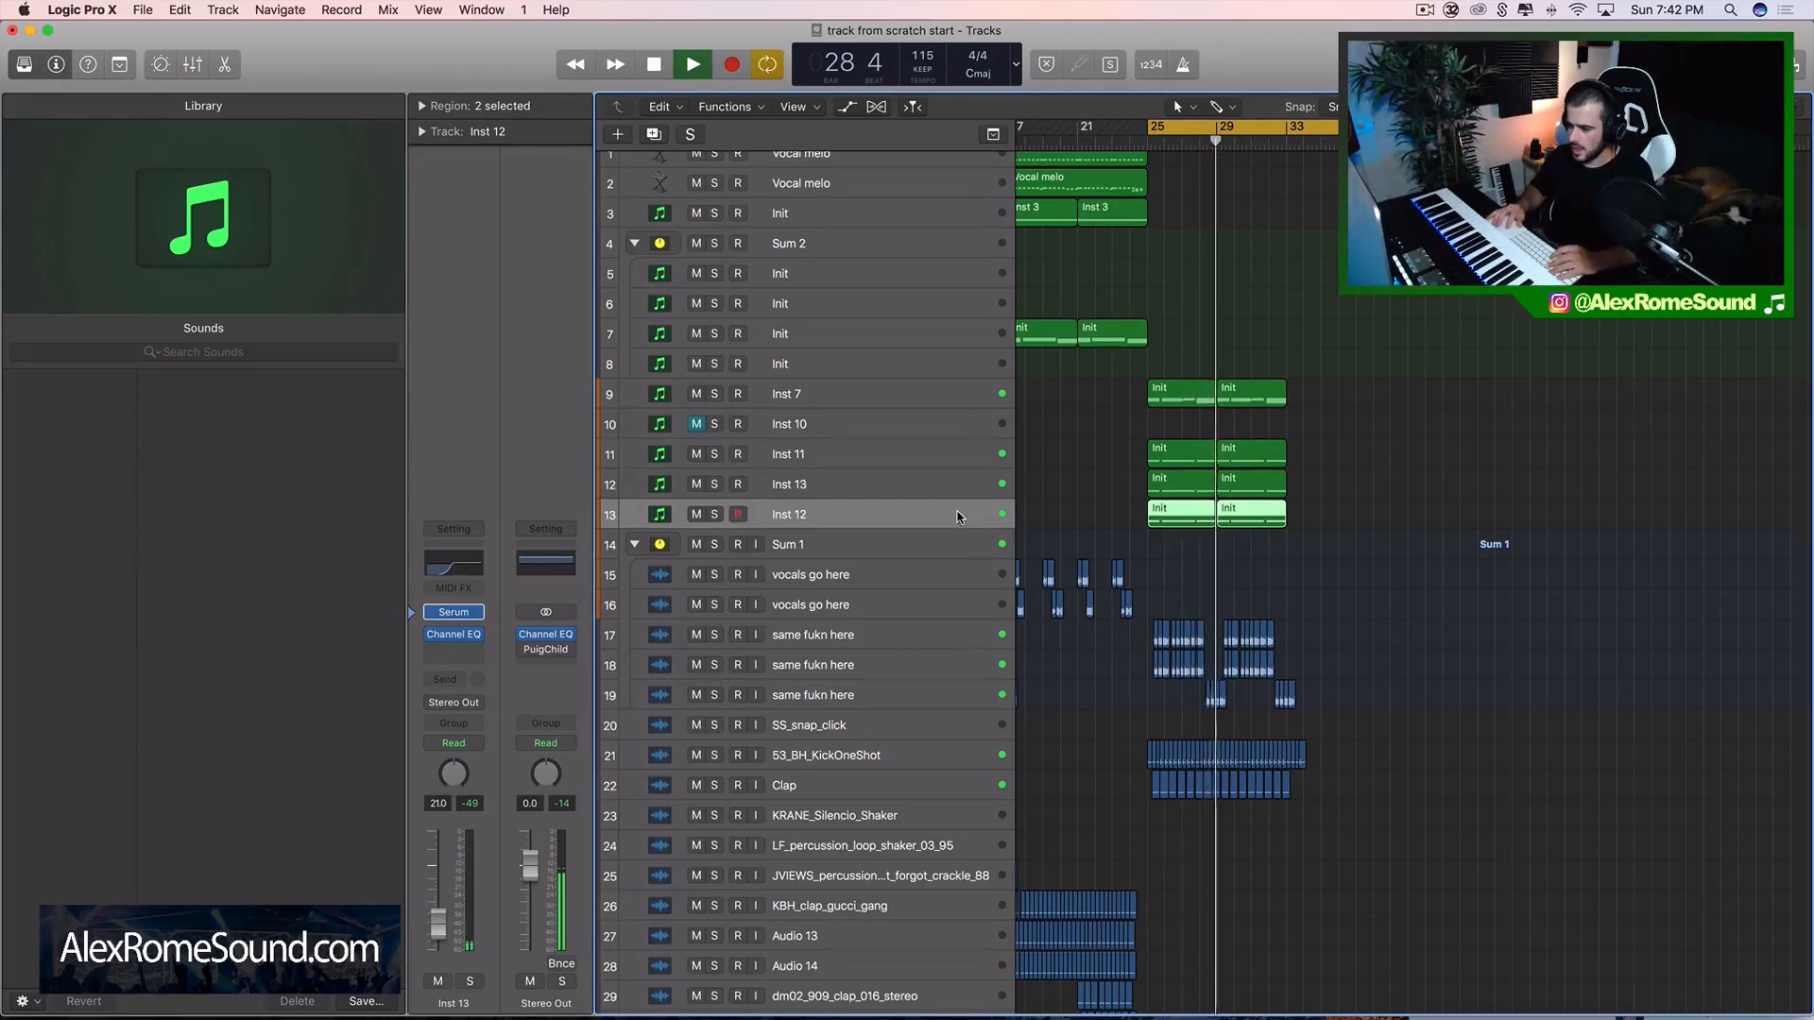
shift+click(959, 457)
shift+click(952, 397)
right_click(952, 393)
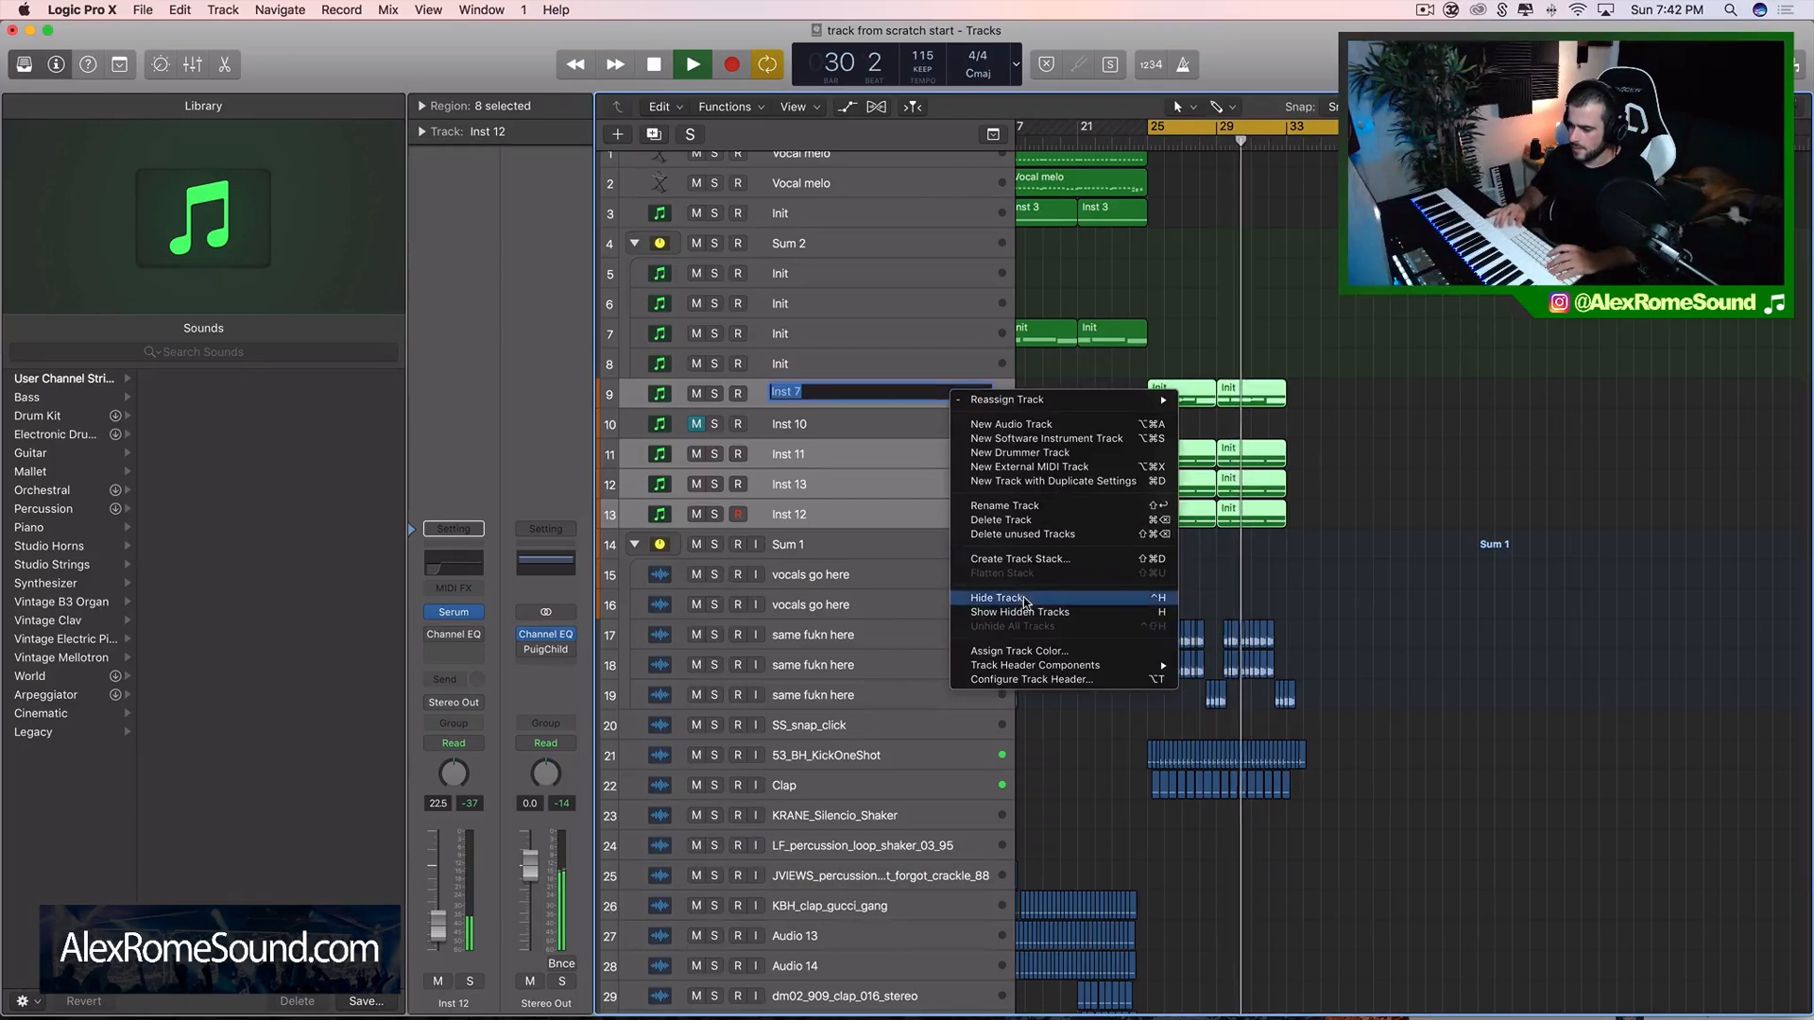
click(1020, 558)
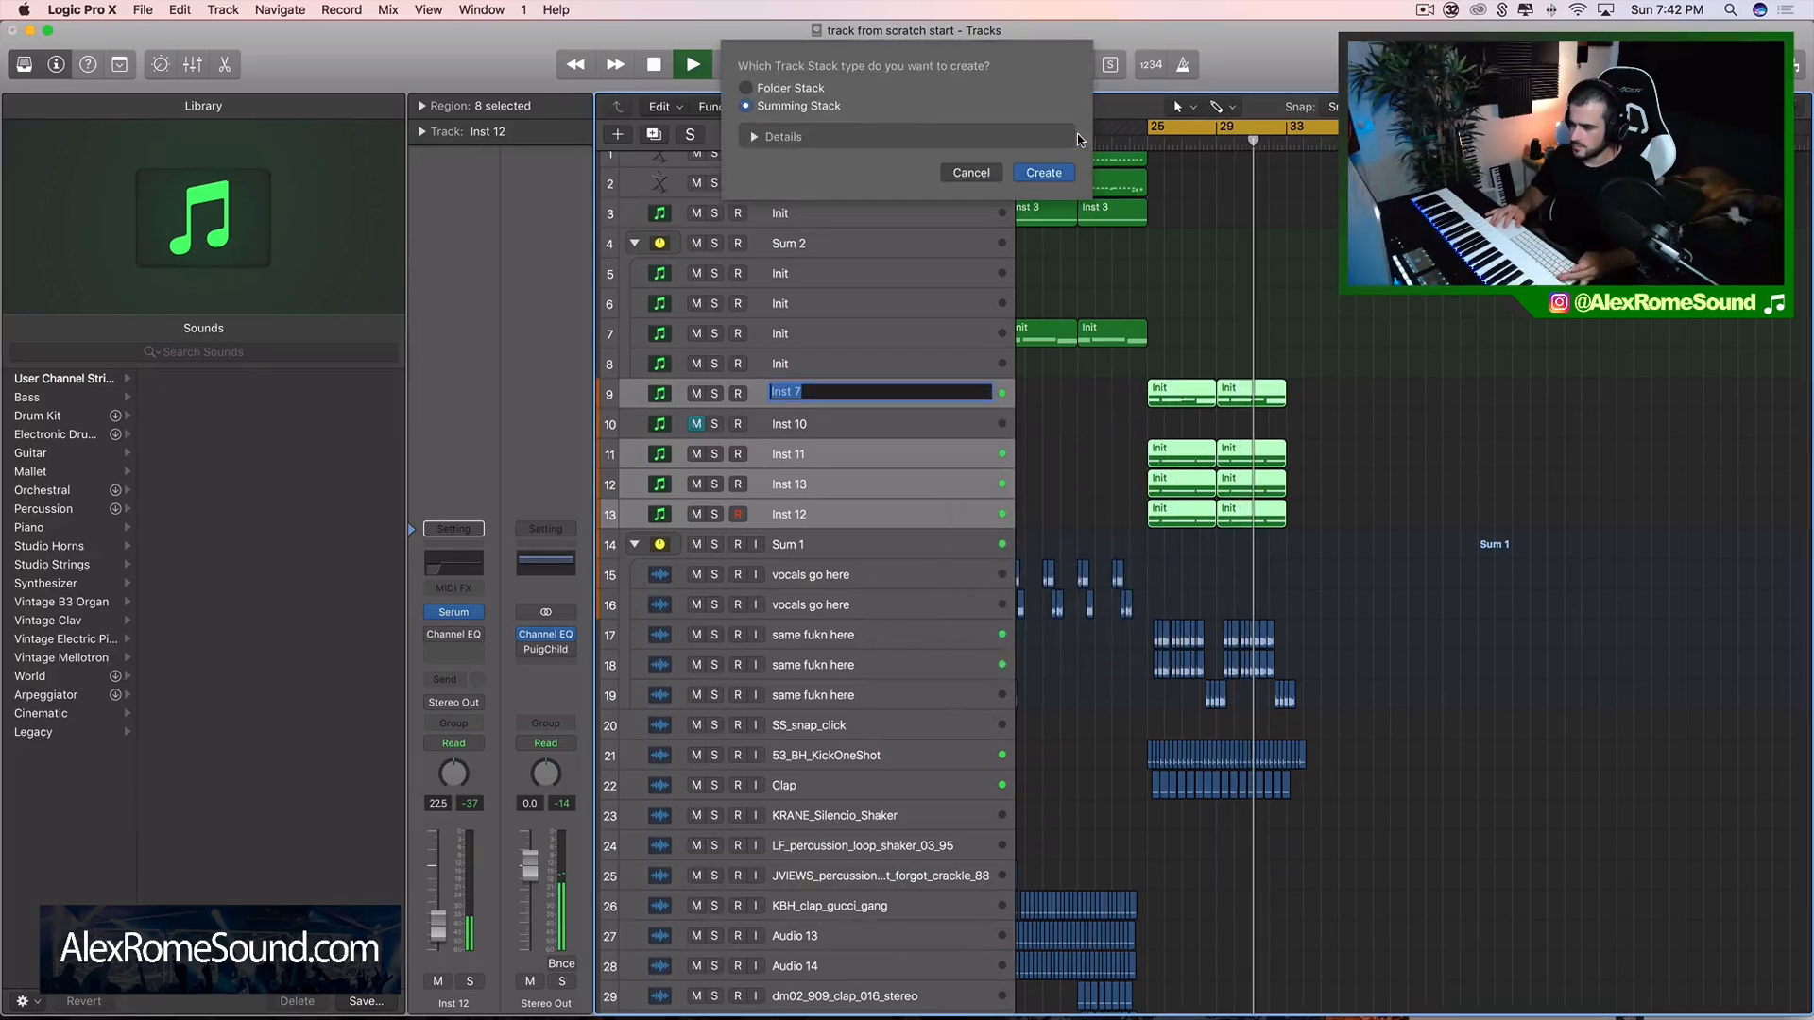
click(1037, 171)
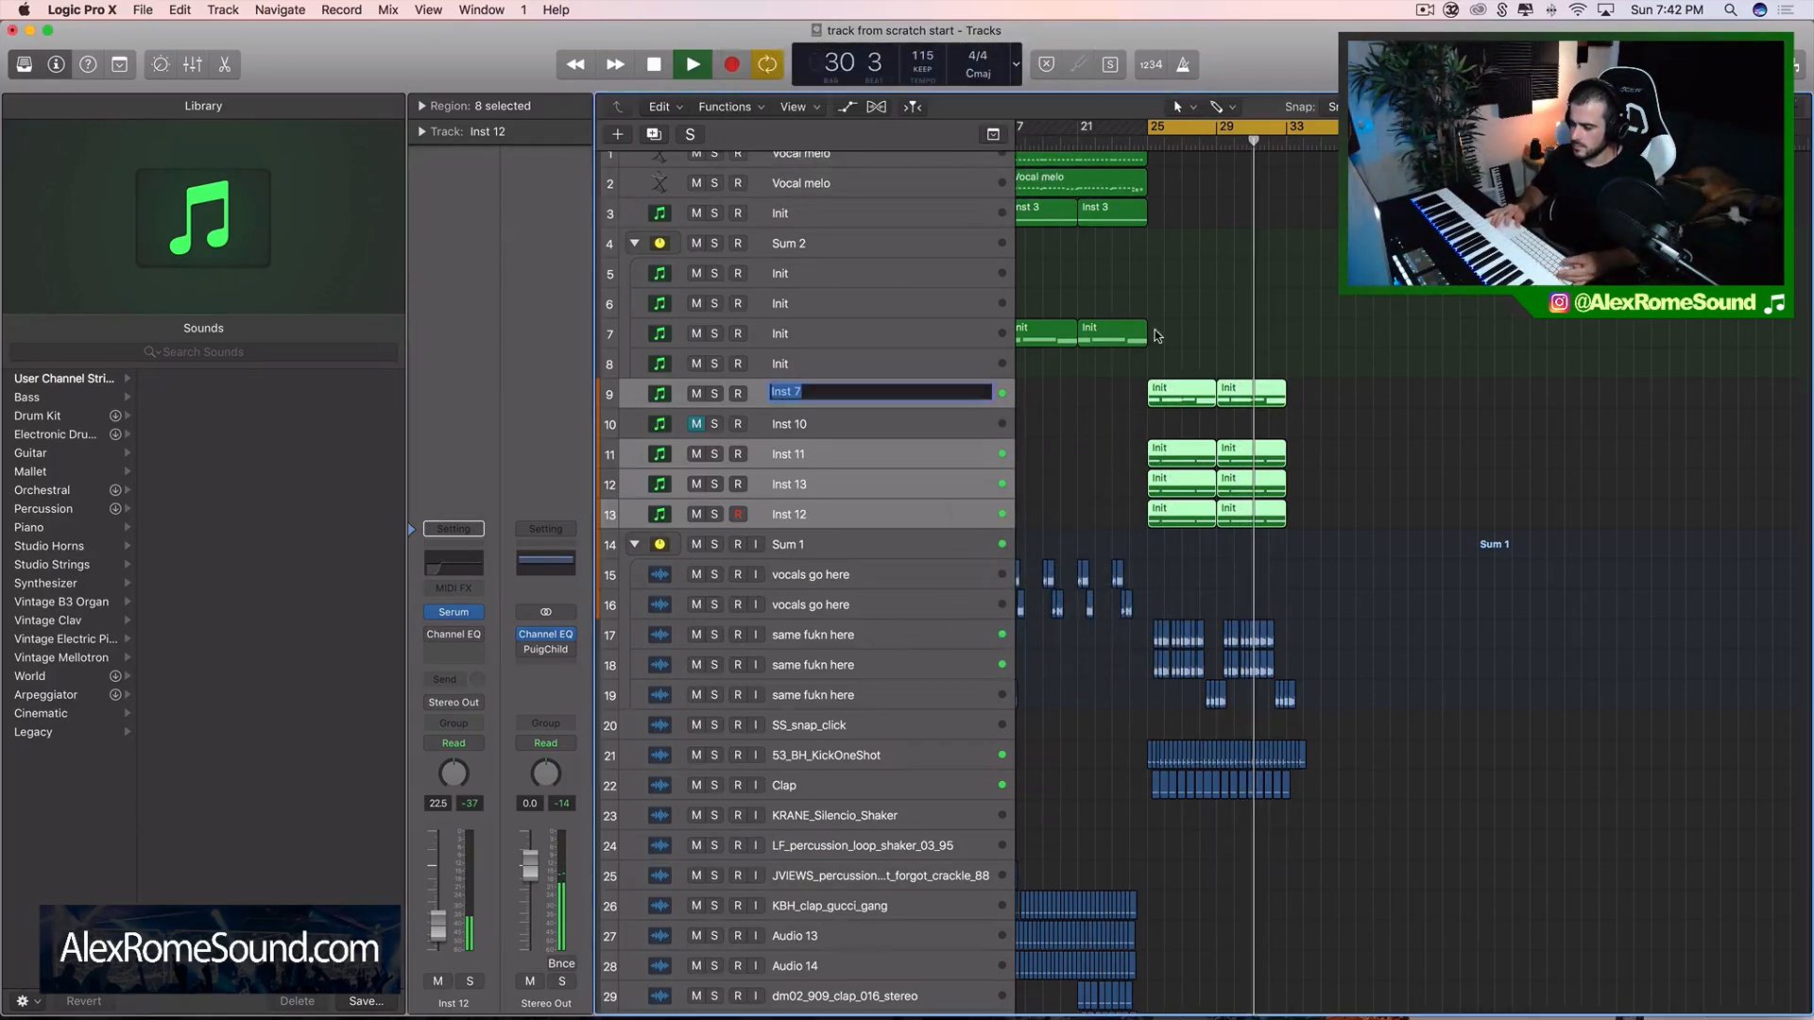
- Solo the new Sum 3 stack, insert the Nicky Romero Kickstart plug-in on it and play the result
click(715, 394)
key(space)
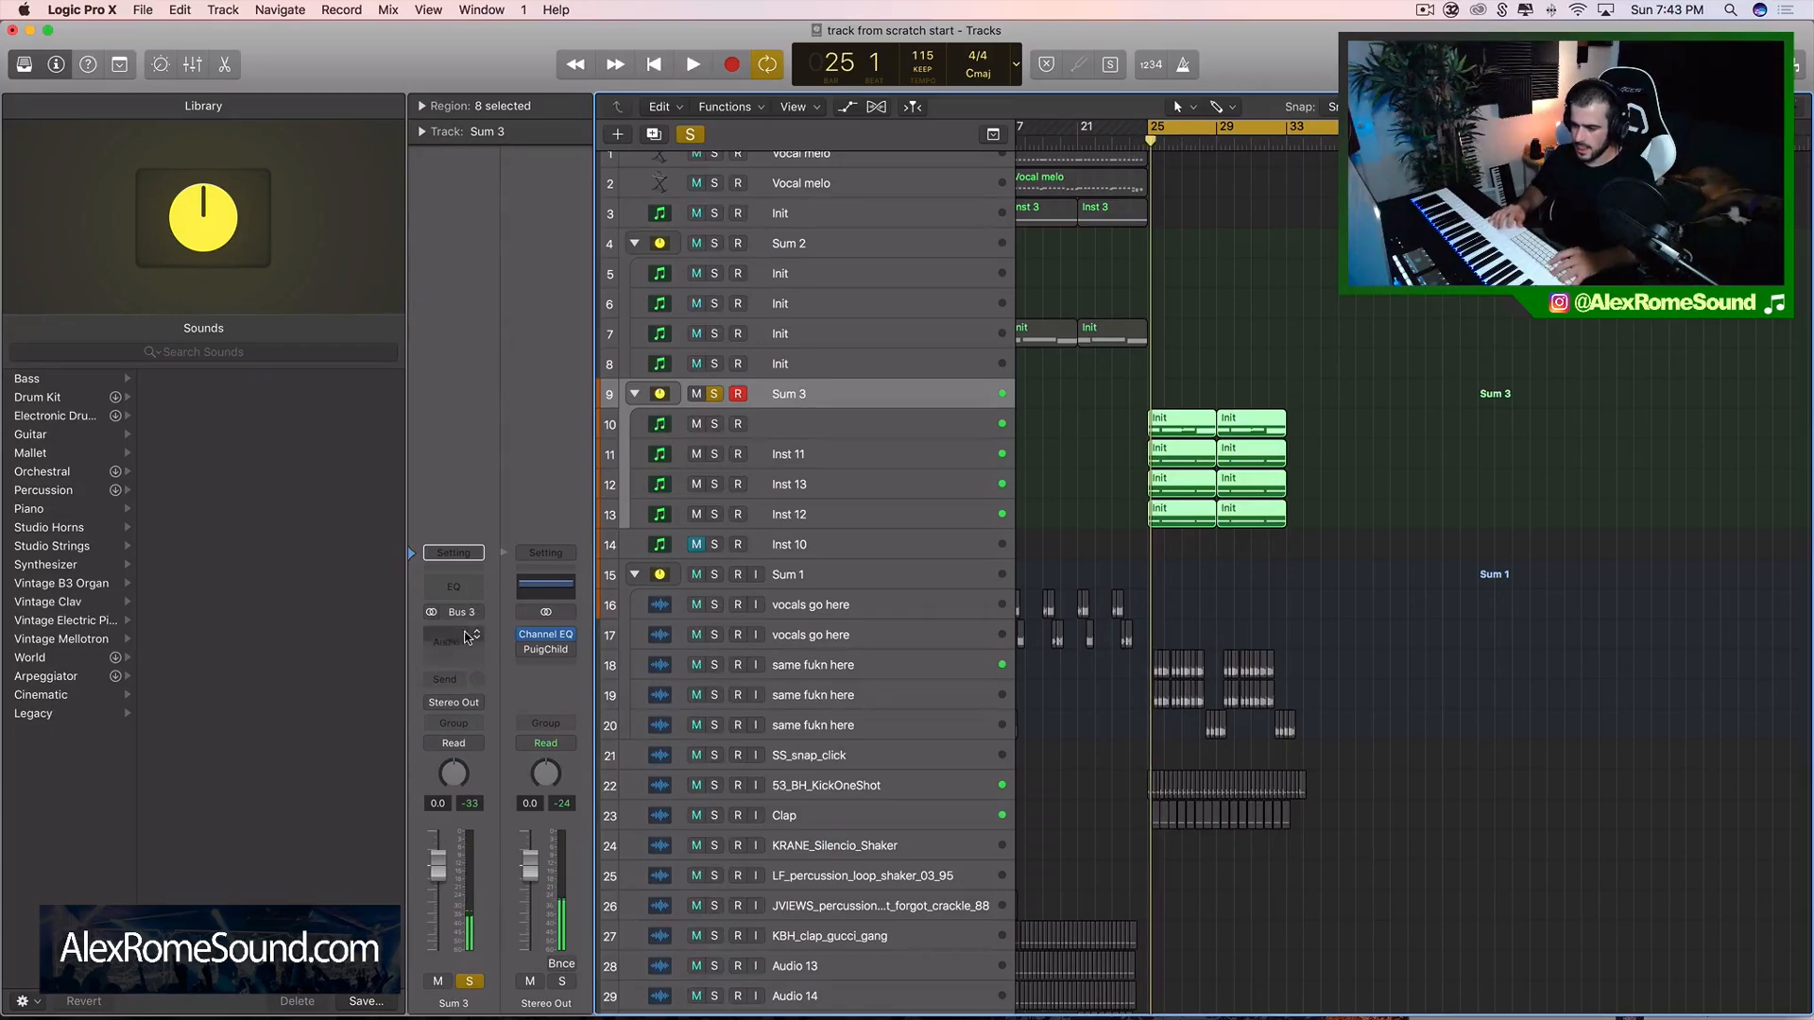
click(468, 638)
mouse_move(513, 960)
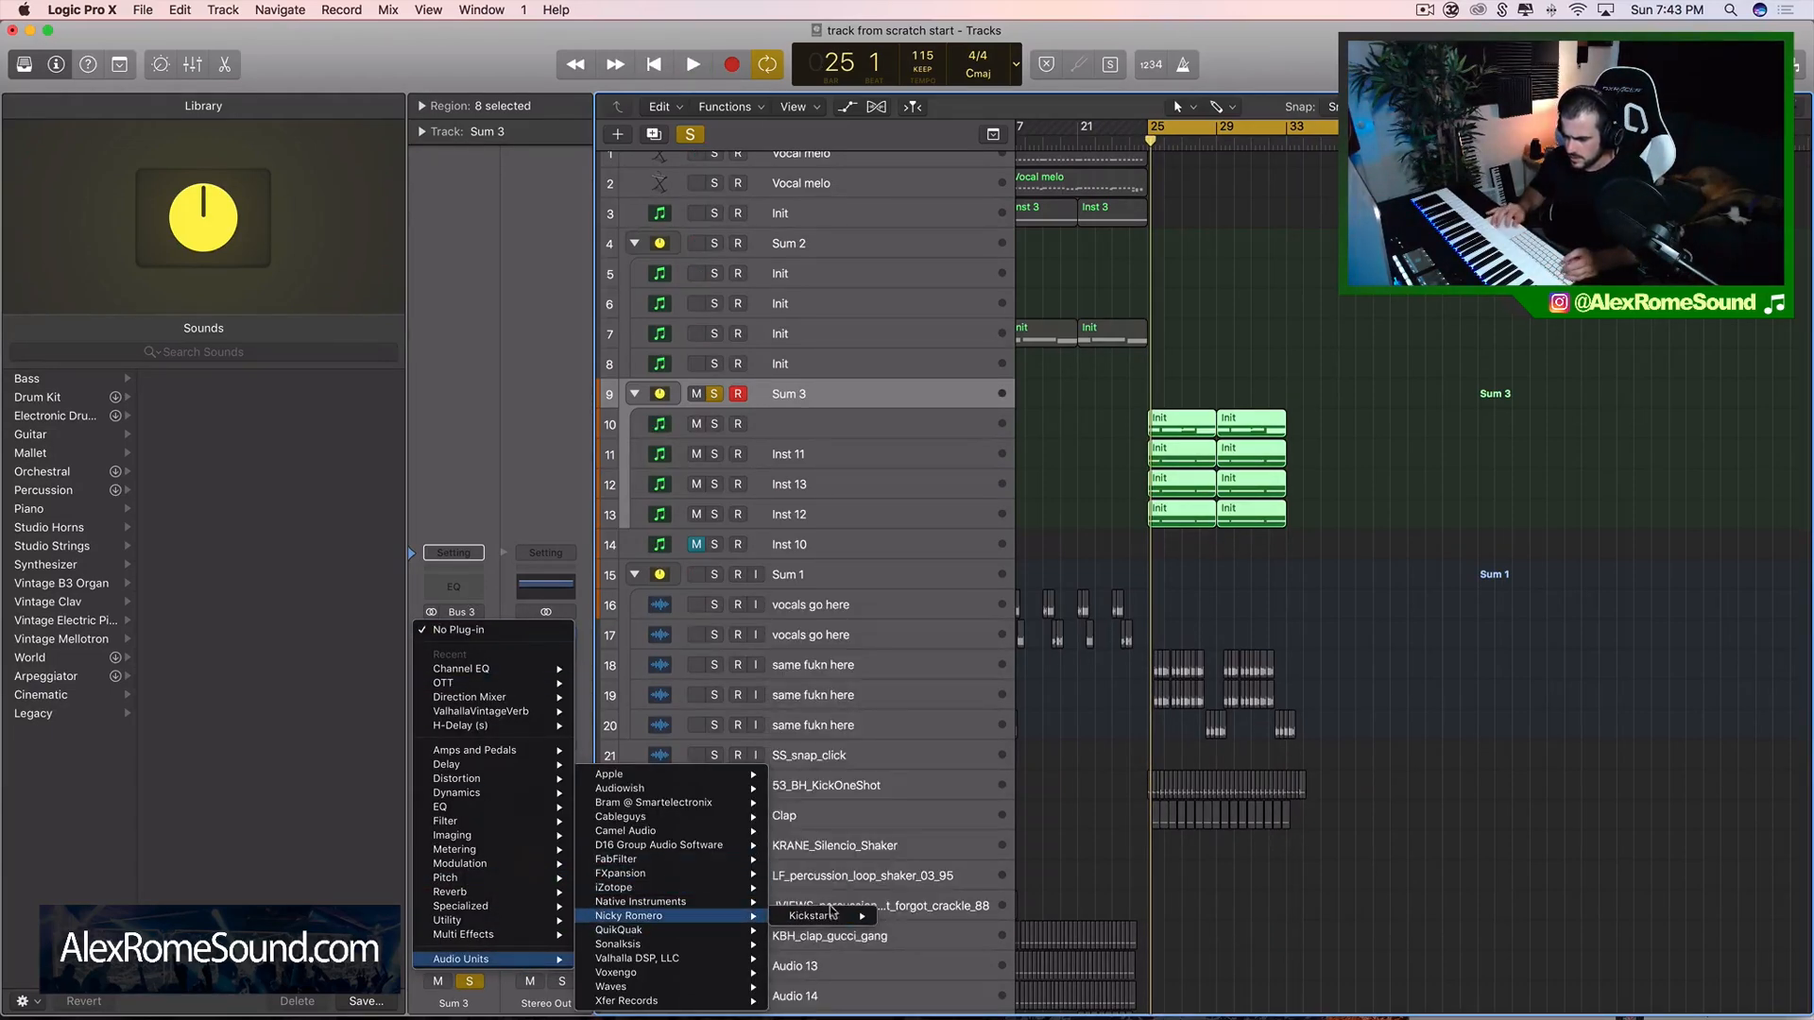
click(913, 916)
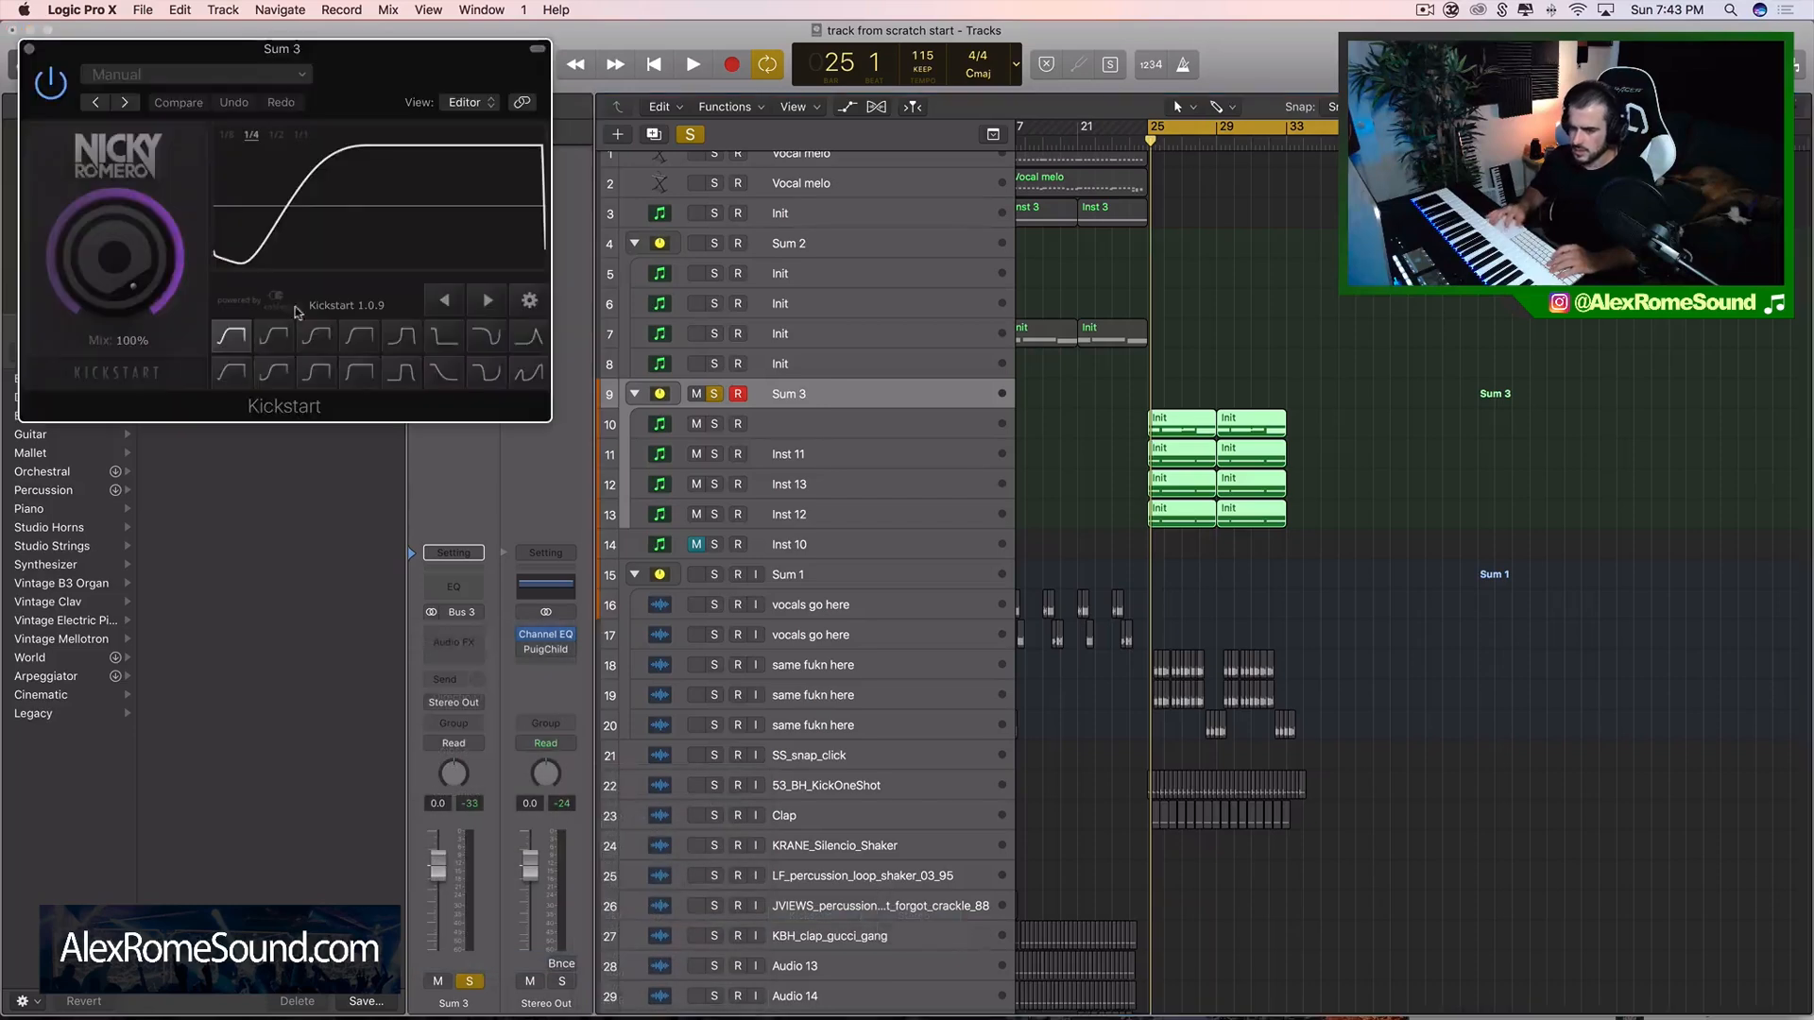
key(space)
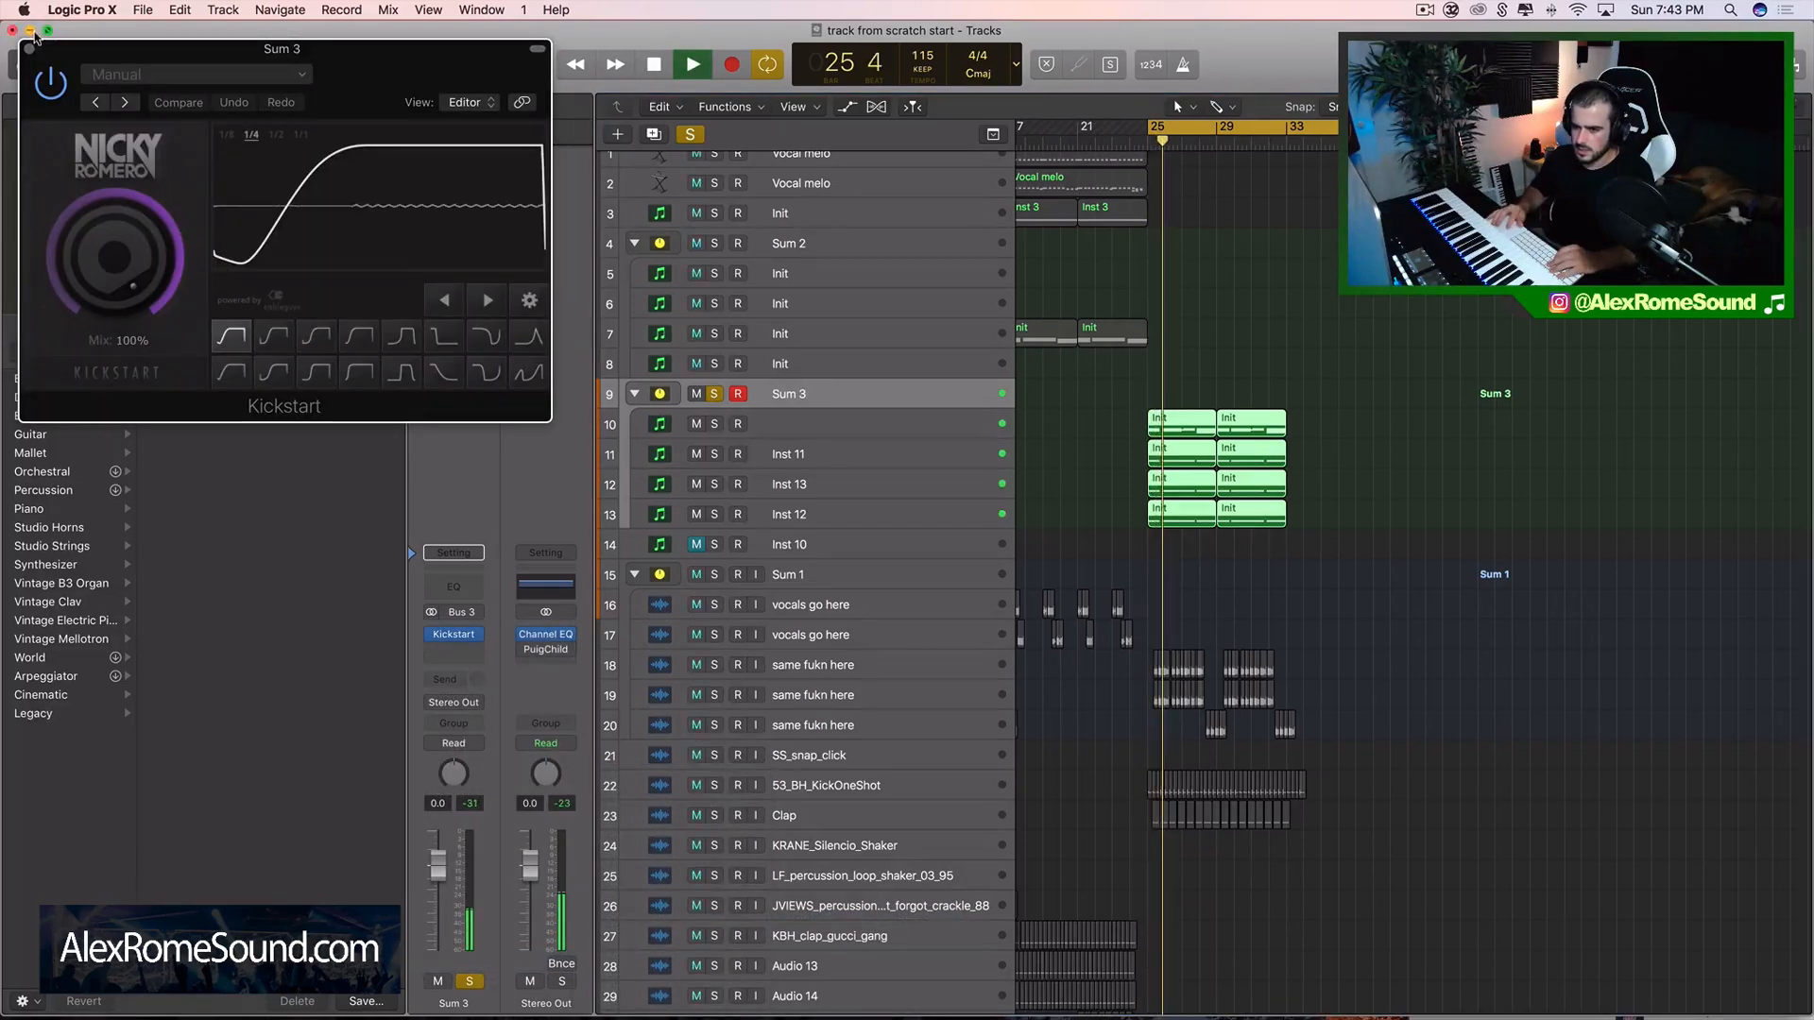
key(super+w)
- Set the master volume of Inst 13's Serum to 43% and clear the solo on Sum 3
click(813, 480)
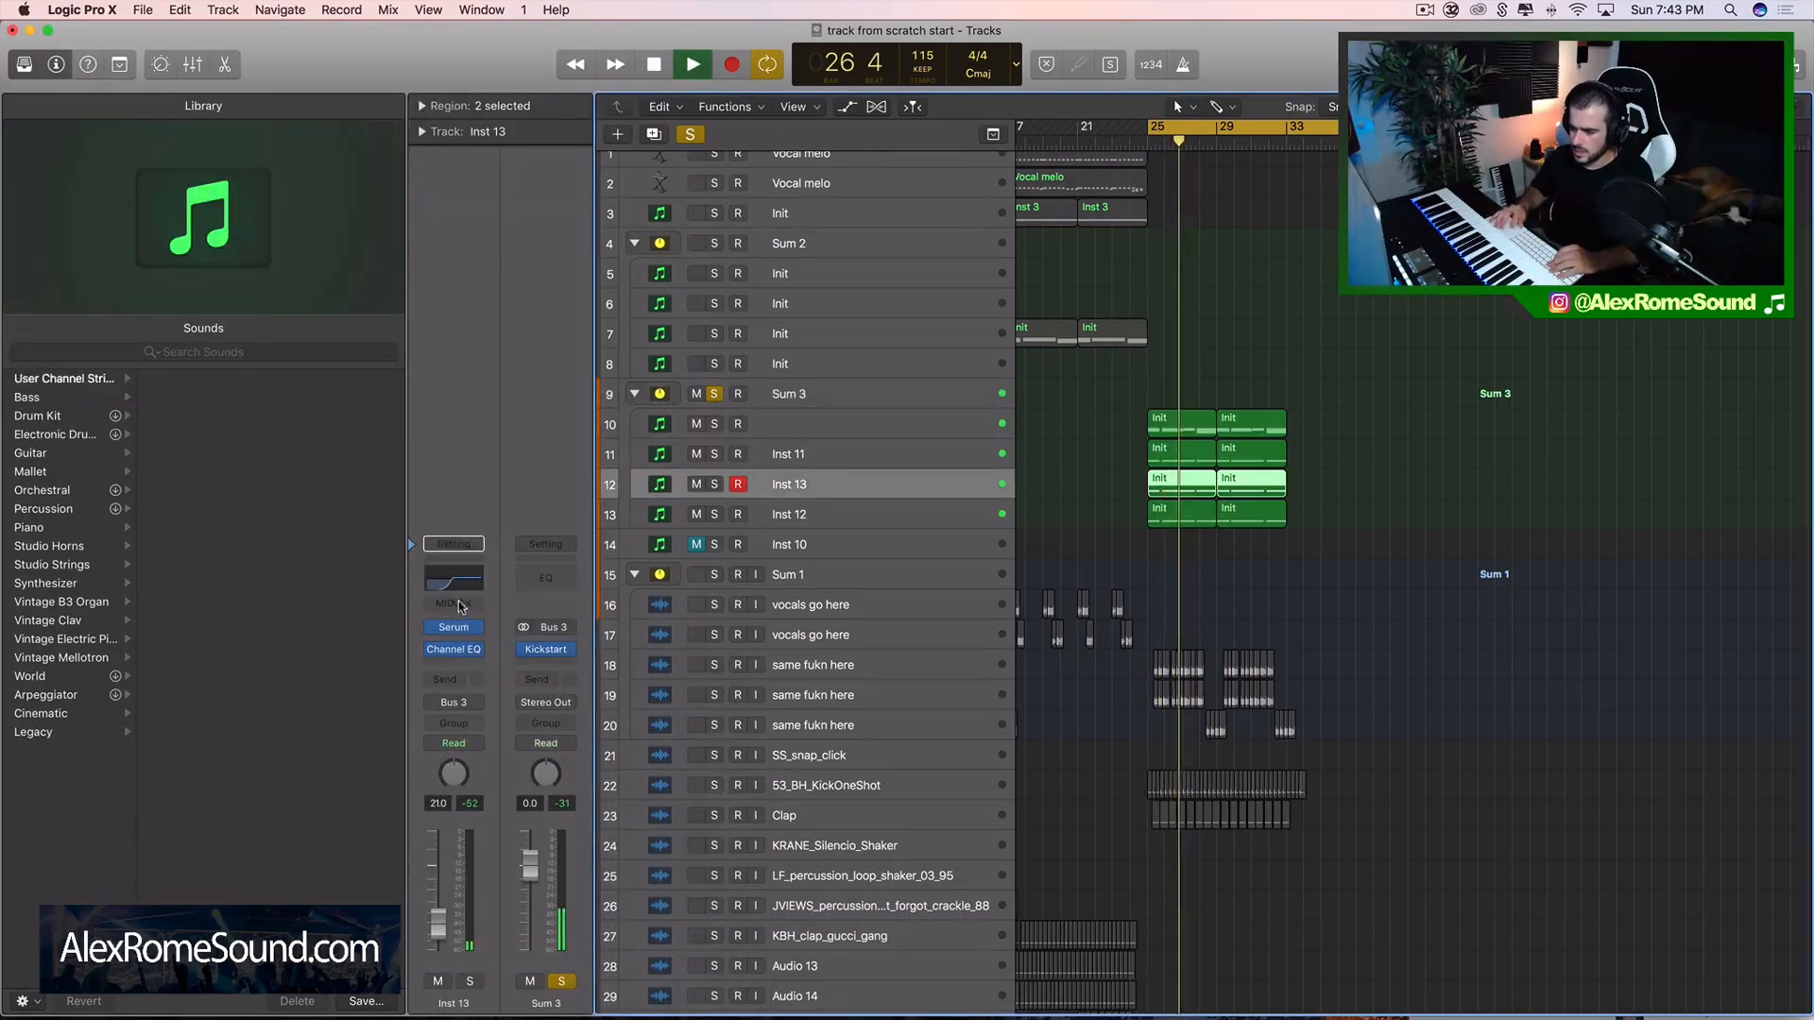
key(space)
click(453, 629)
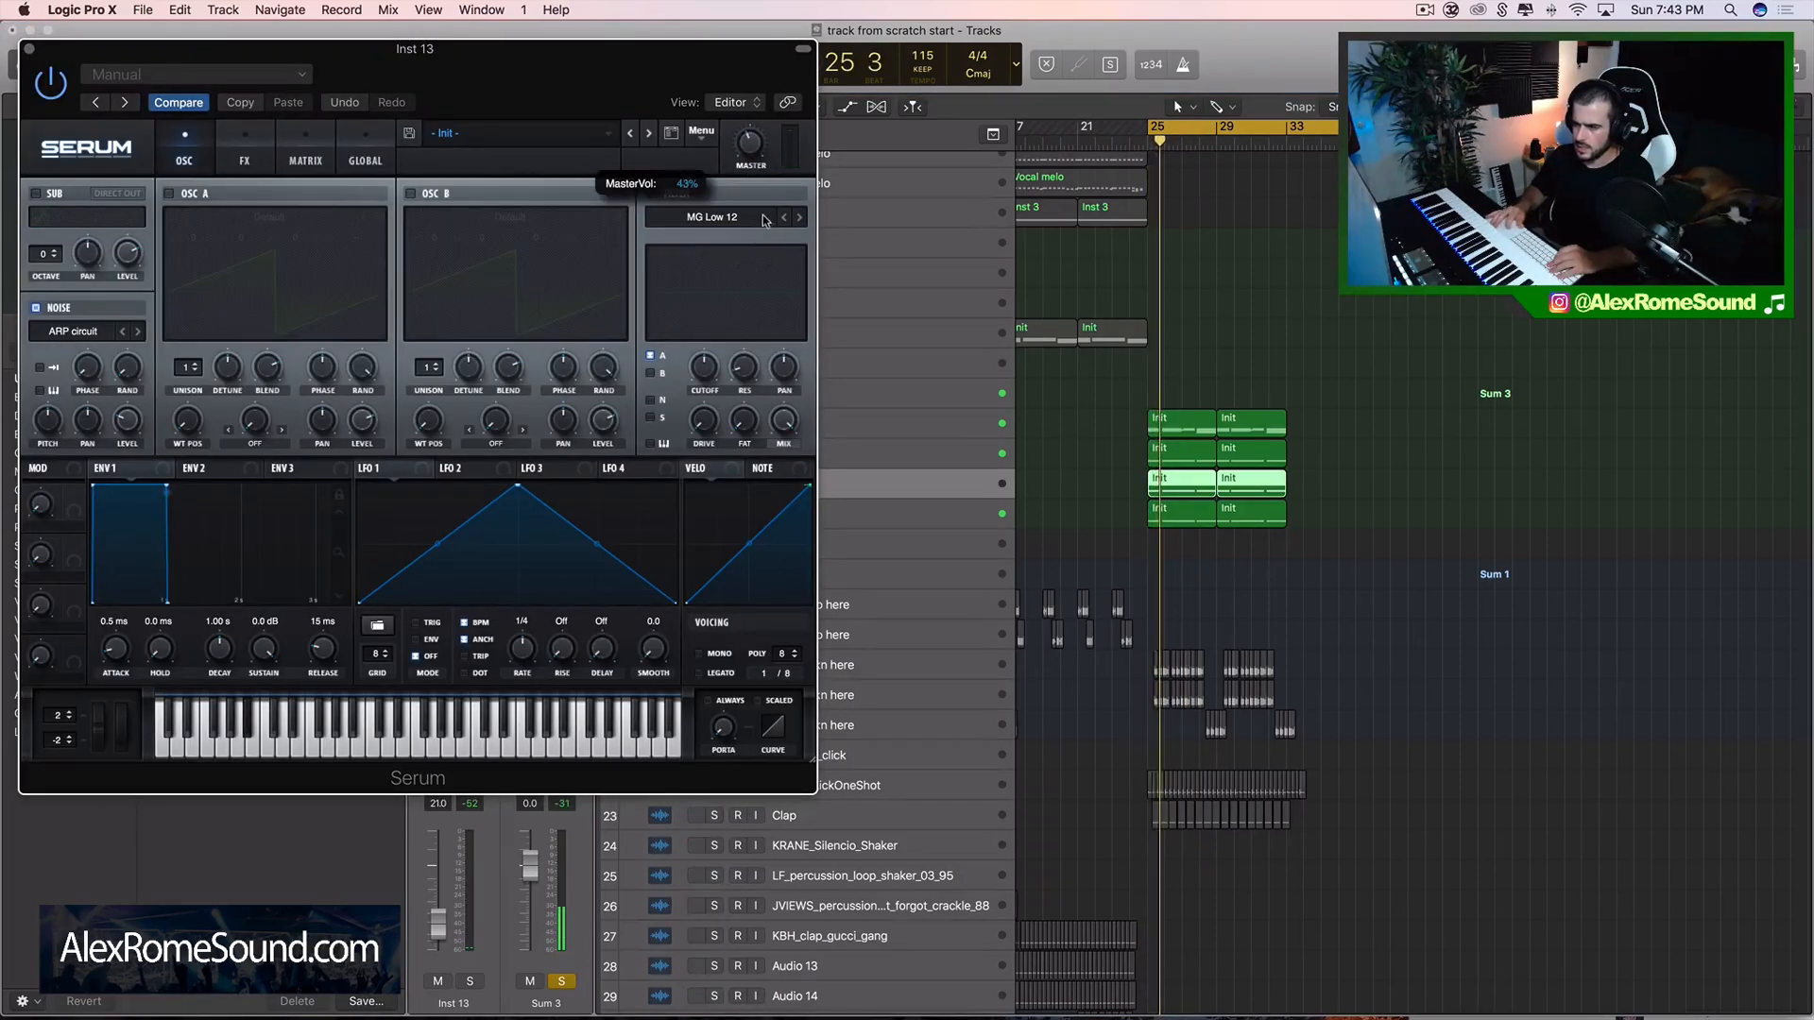
click(30, 49)
click(714, 394)
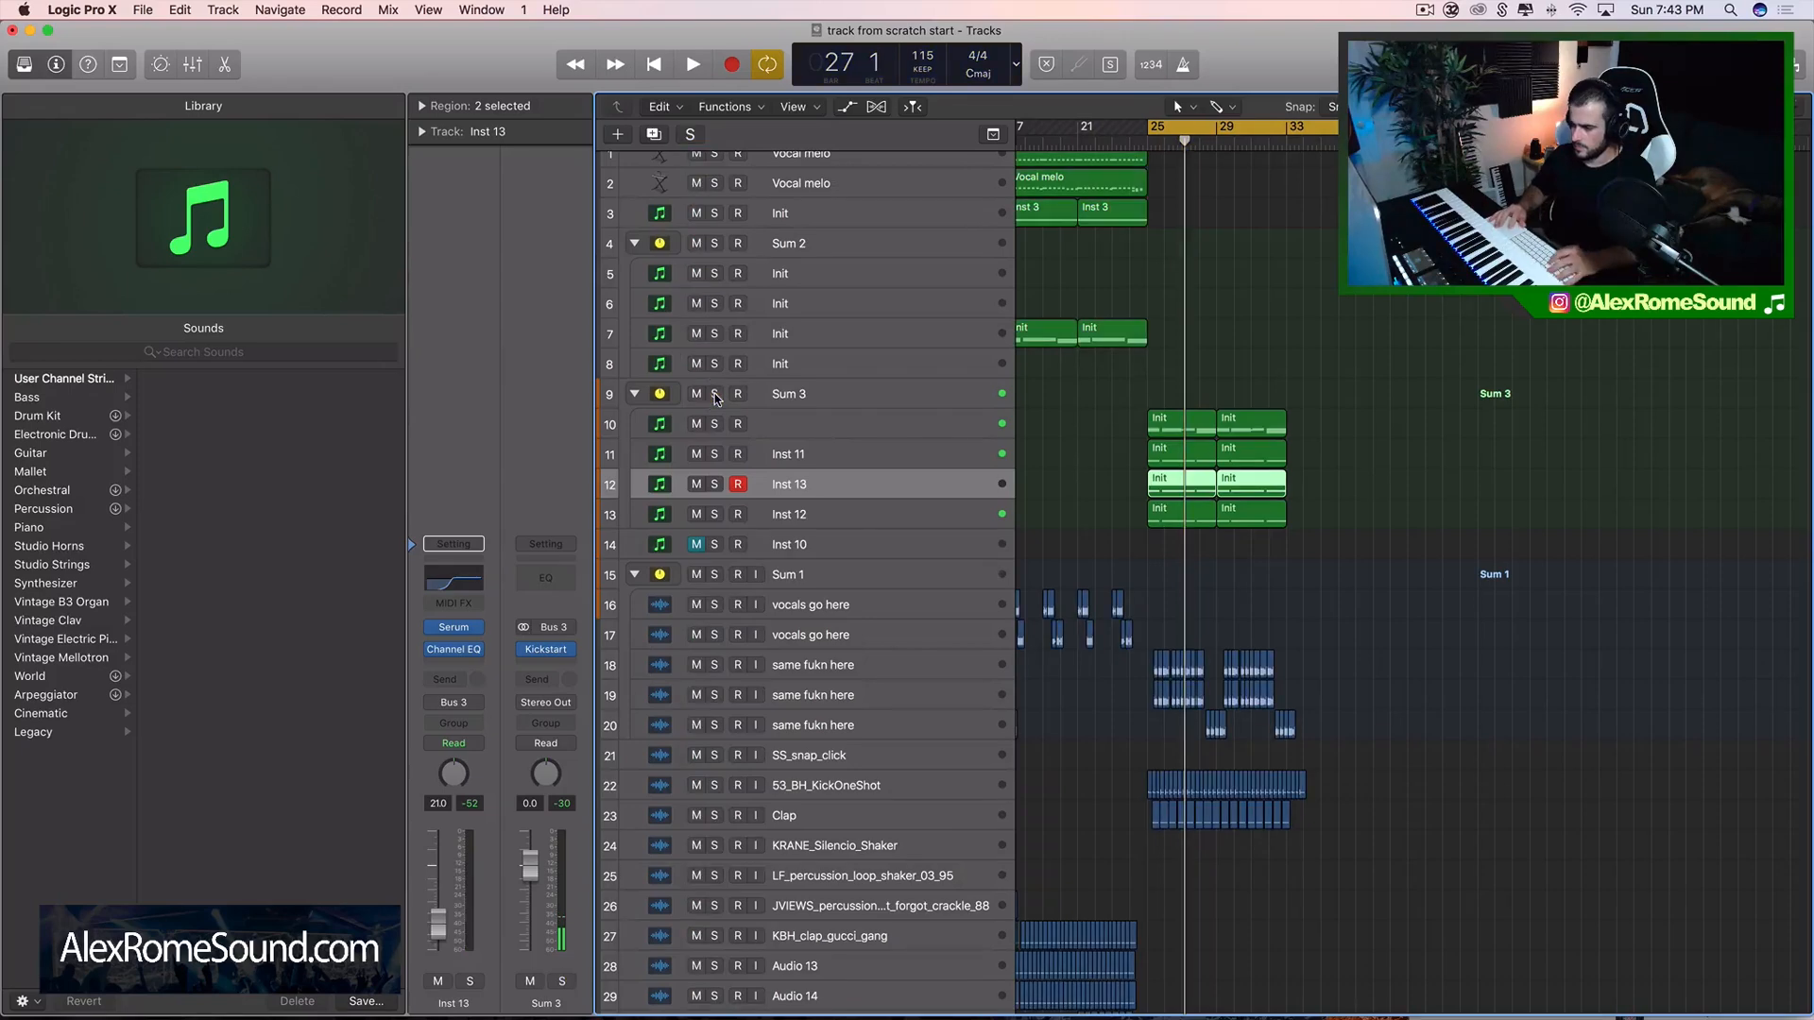
- Extend the cycle range to start at bar 21 and play the transition into the bar 25 section
key(space)
scroll(1101, 479, up, 1)
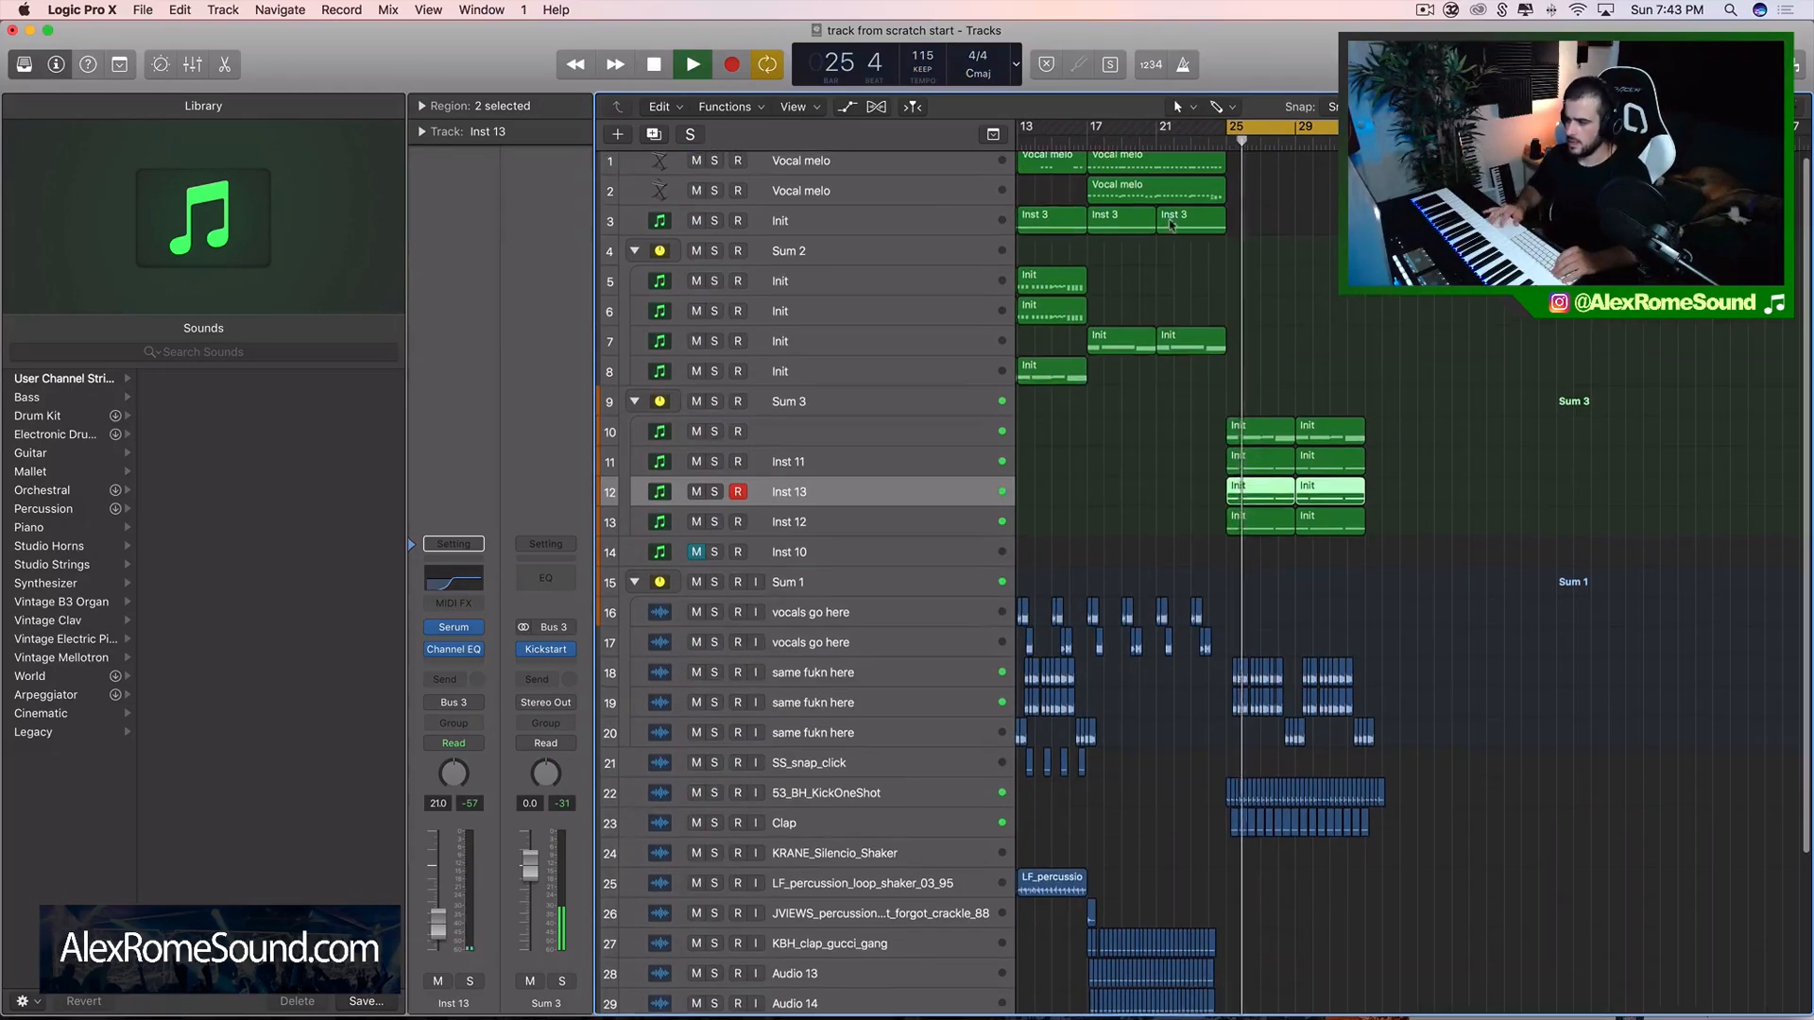
drag(1161, 128, 1469, 128)
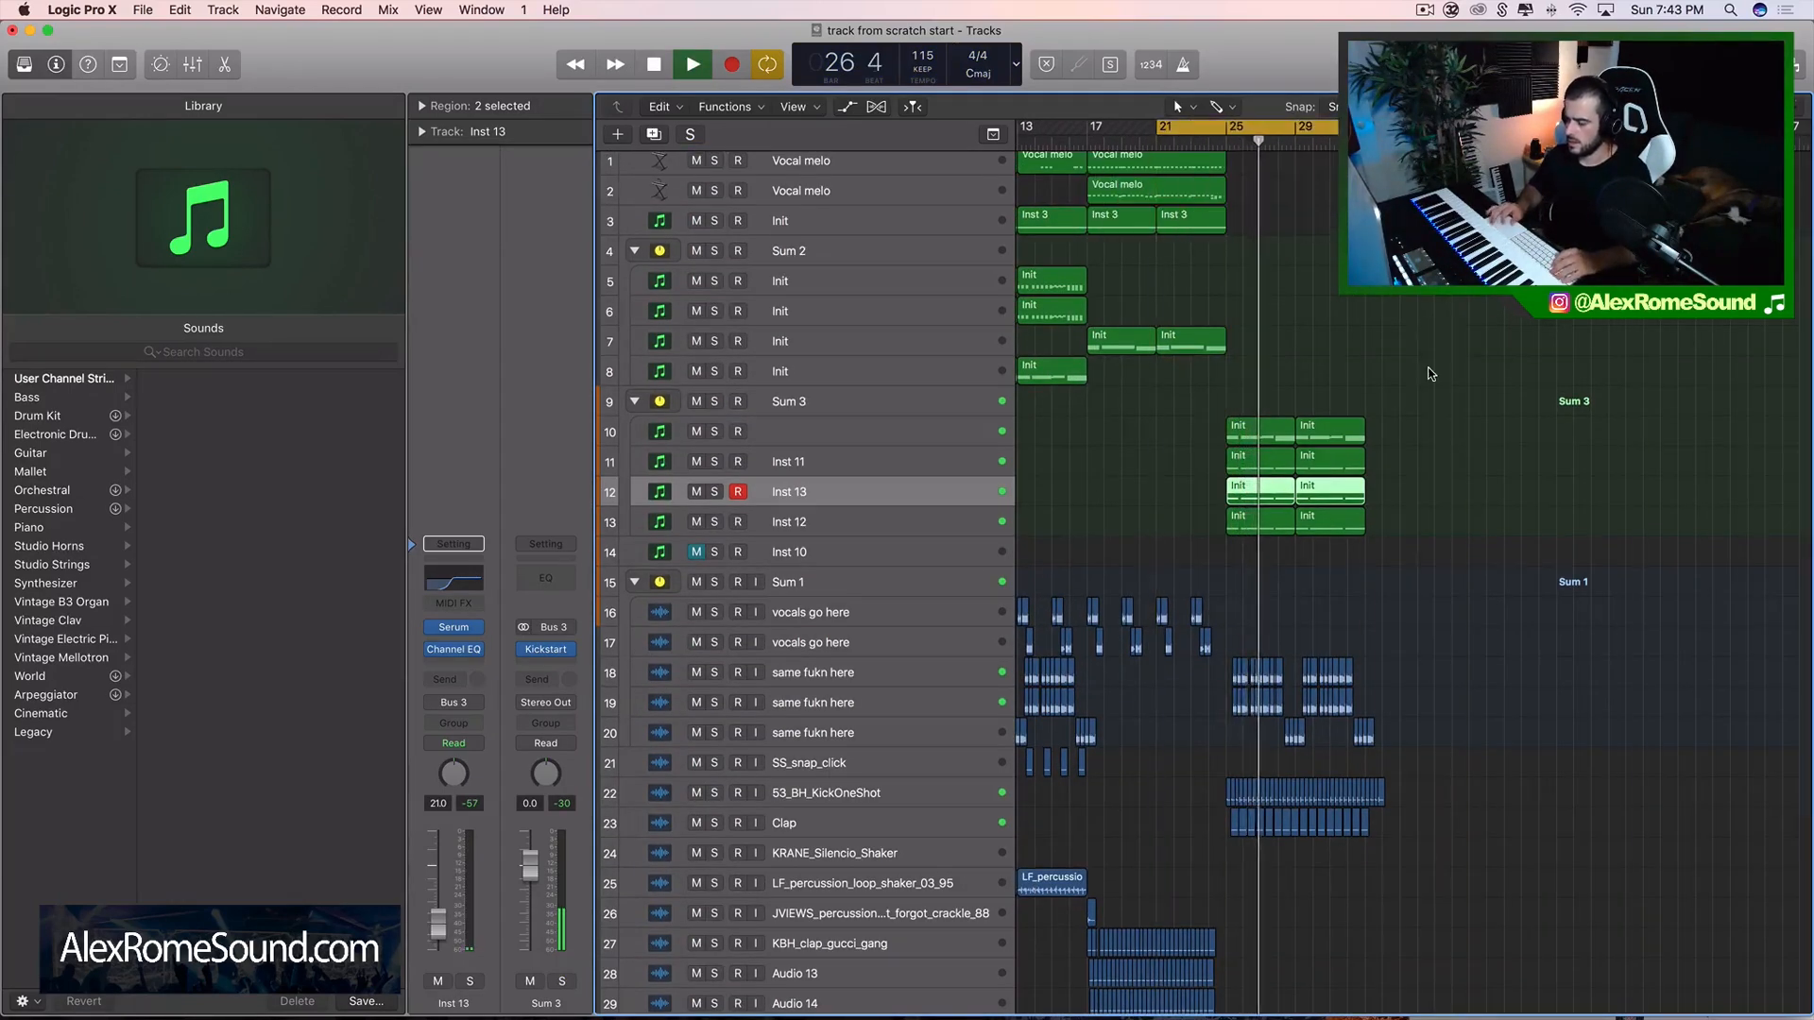
scroll(1428, 373, down, 1)
key(space)
key(space)
scroll(1428, 373, left, 2)
scroll(1428, 373, up, 1)
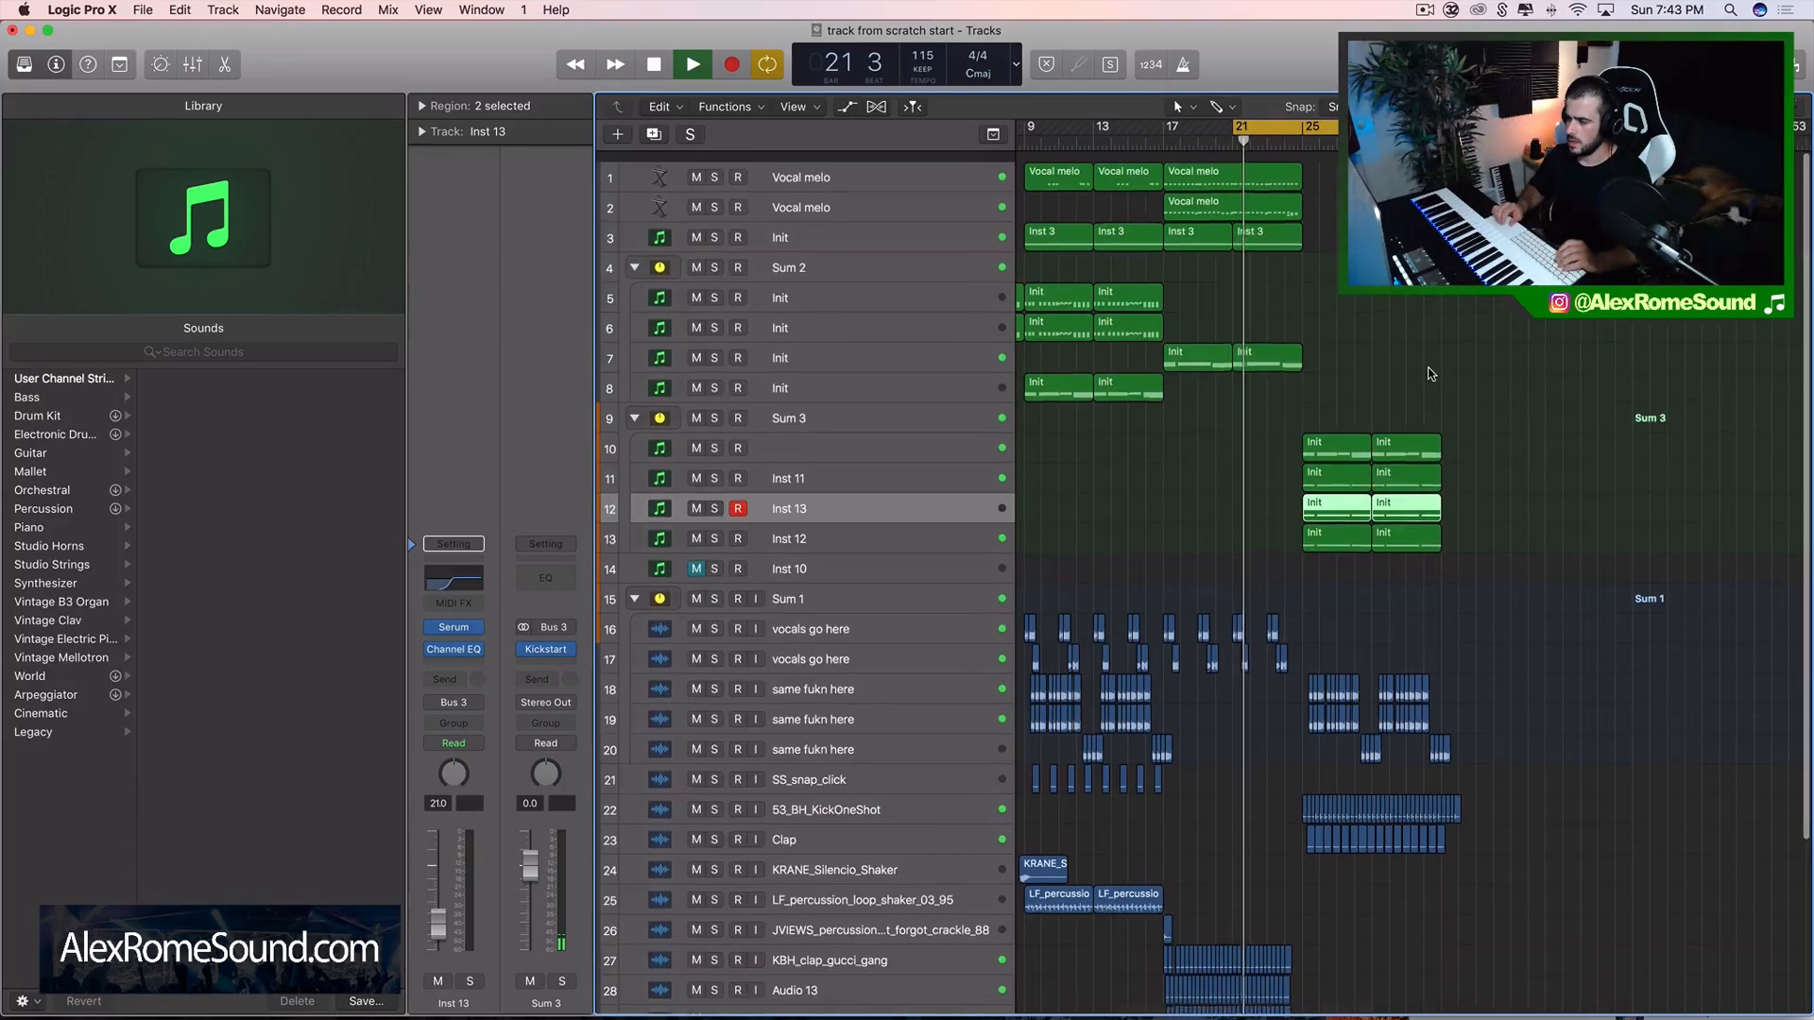
scroll(1380, 353, left, 2)
scroll(1380, 354, right, 2)
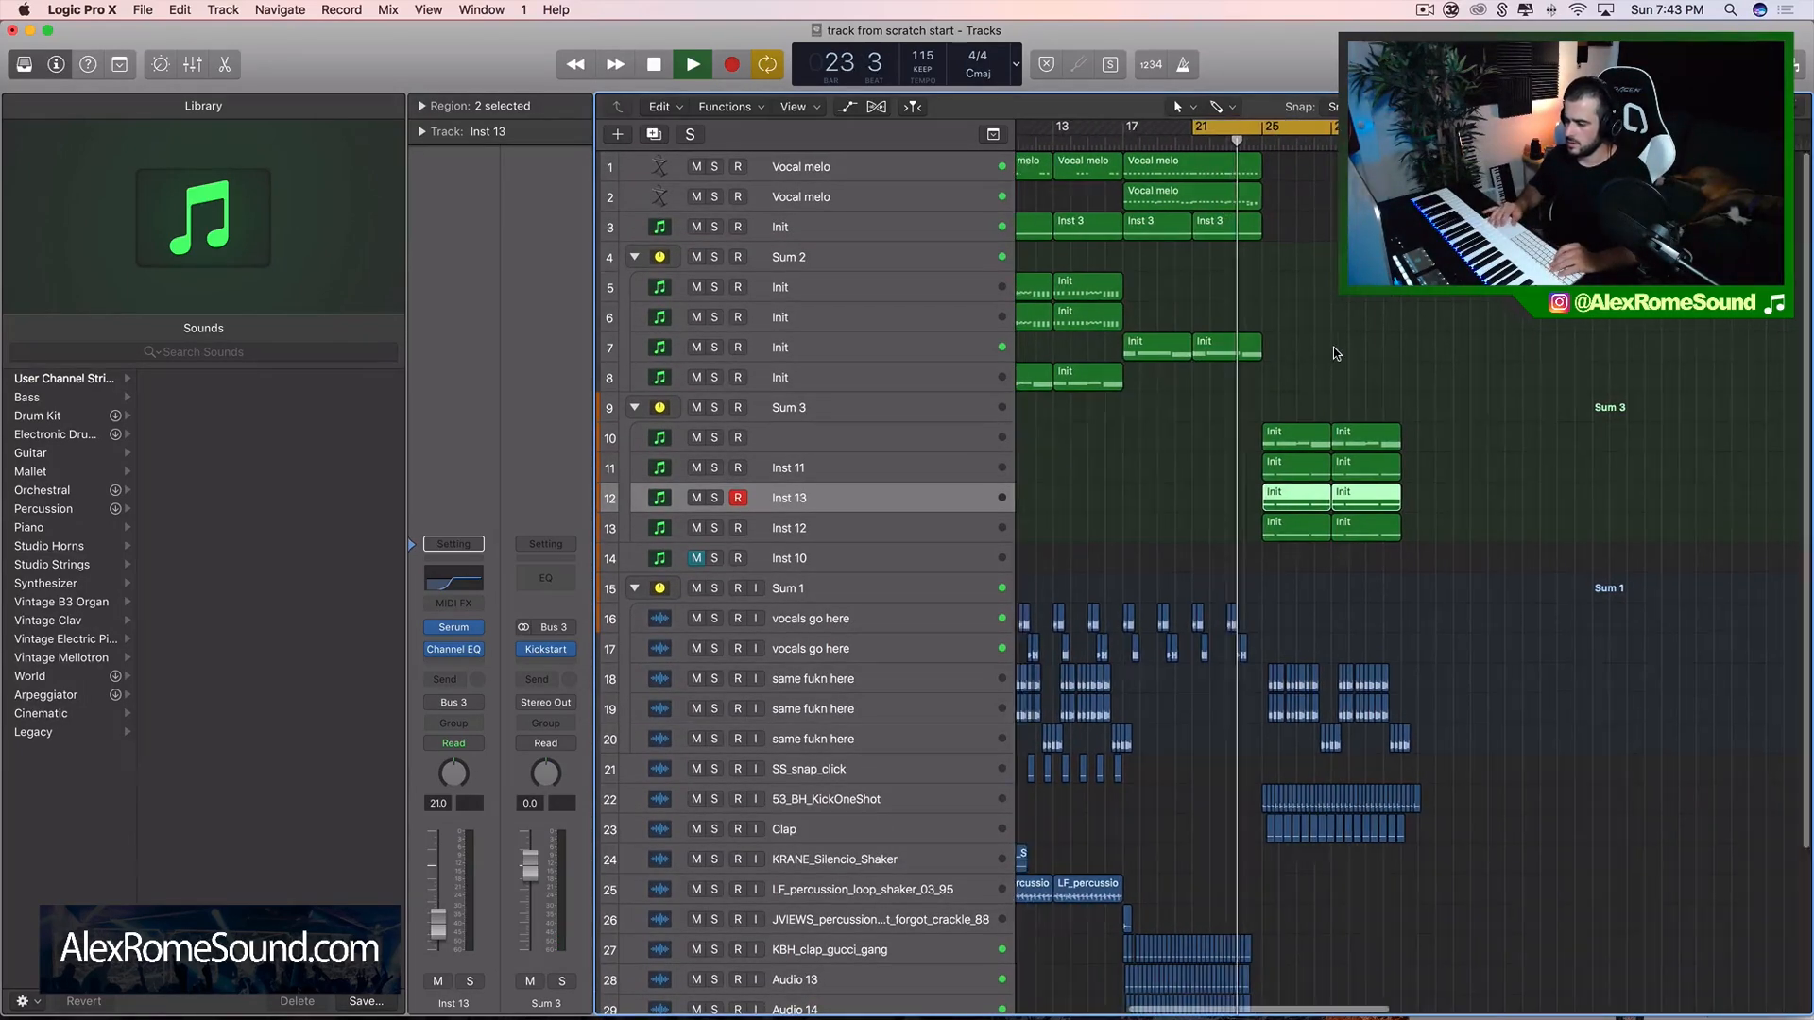
scroll(1334, 347, right, 1)
- Duplicate the Sylenth1 Init track in Sum 2 and place copies of its two regions from bar 25 on the new track
drag(1334, 498, 1334, 347)
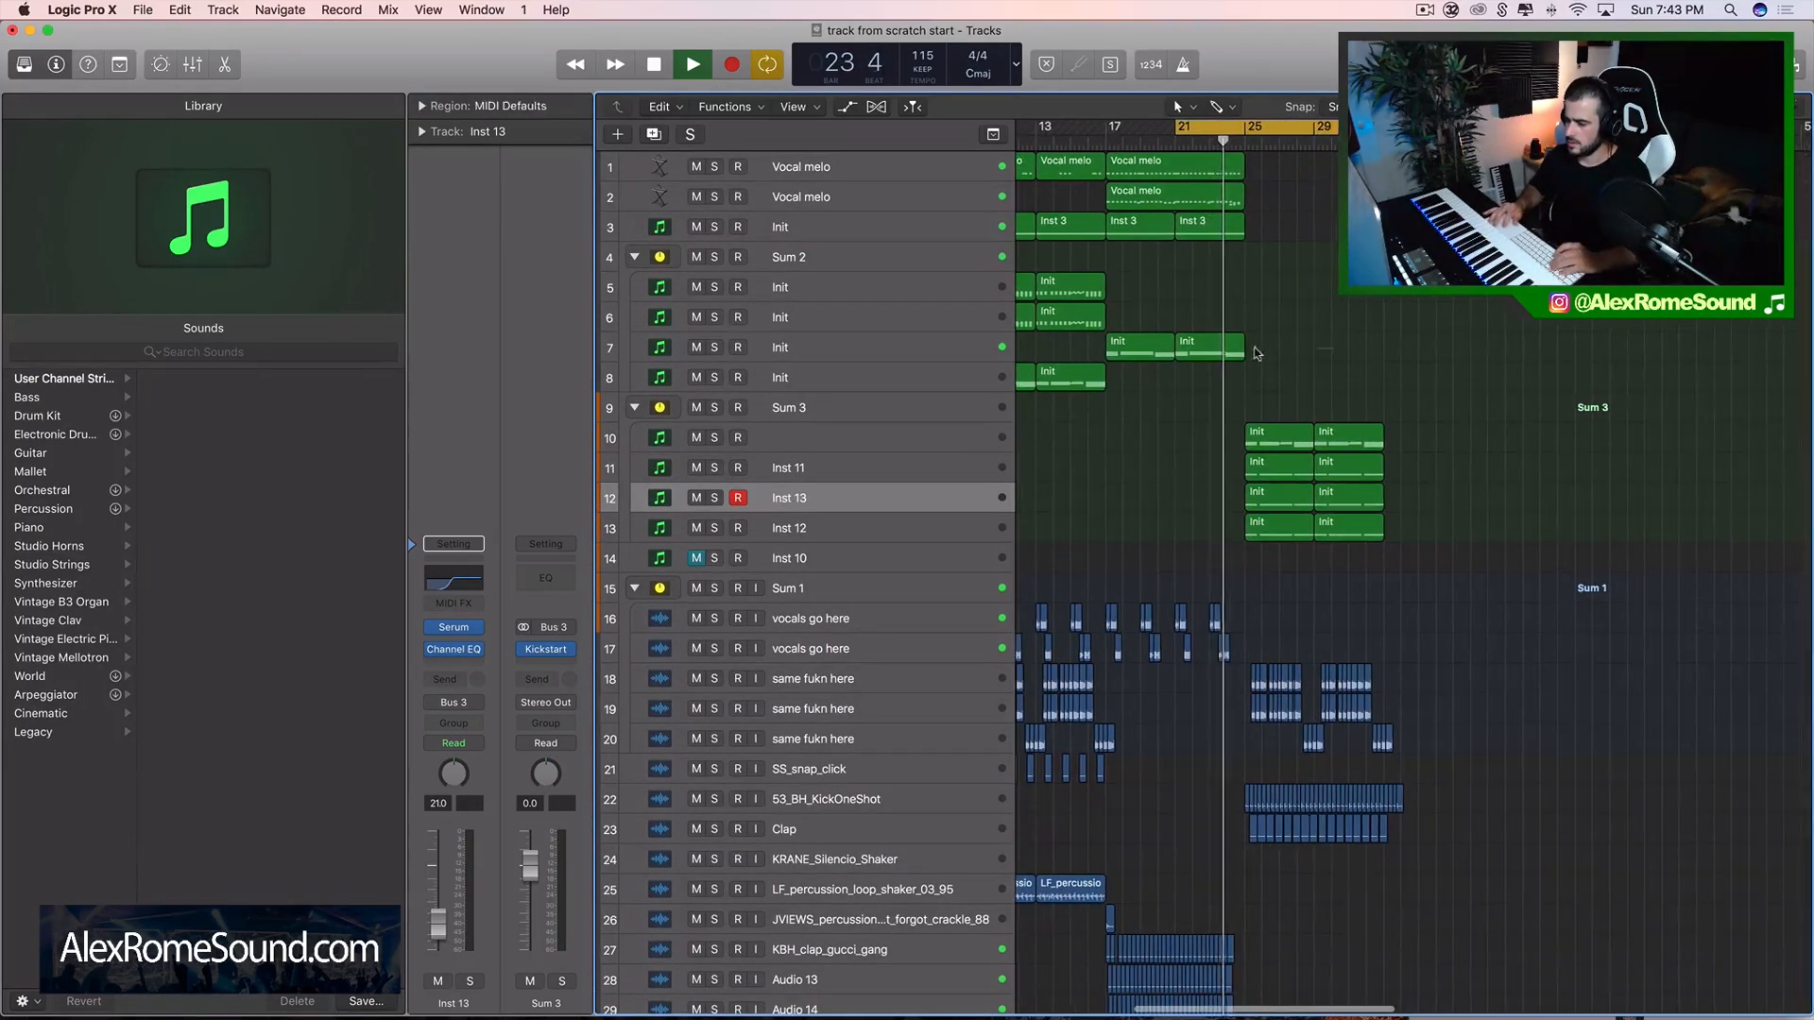
click(908, 347)
key(super+d)
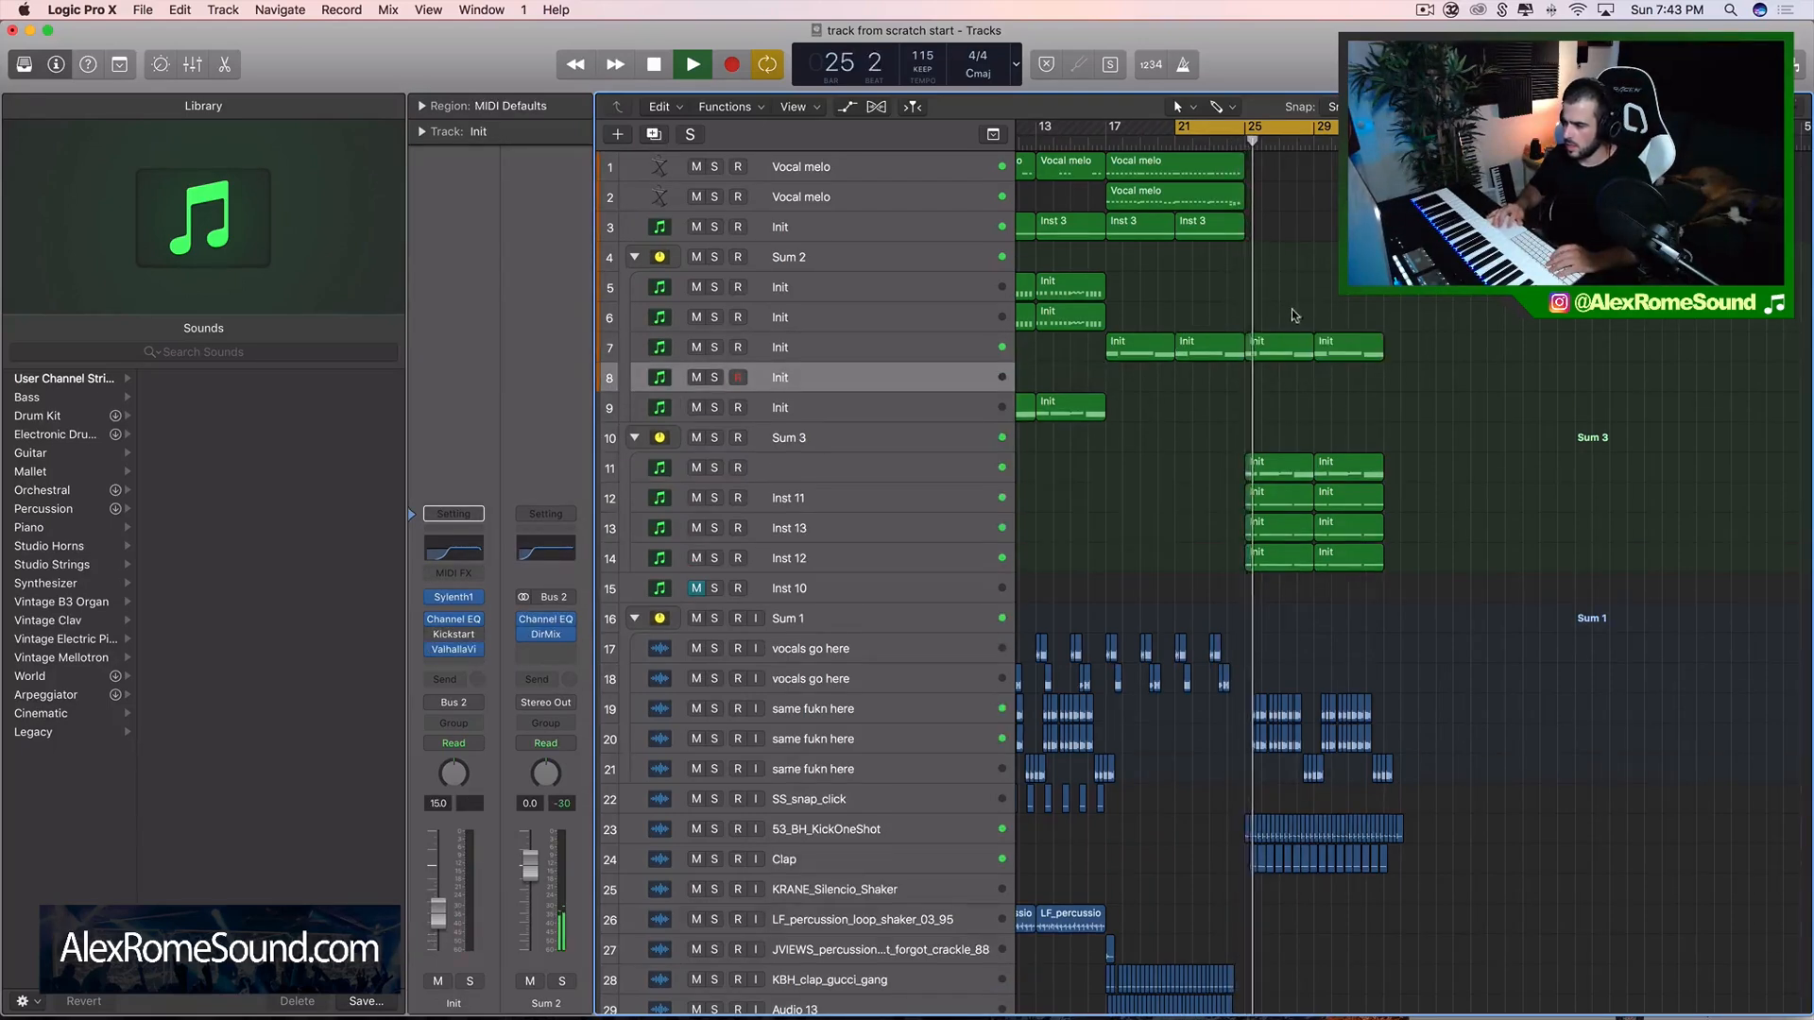
drag(1275, 358, 1275, 388)
- Cycle the section from bar 25, solo the duplicated track and raise Sylenth1's filter control cutoff to about 5.8
drag(1312, 132, 1382, 132)
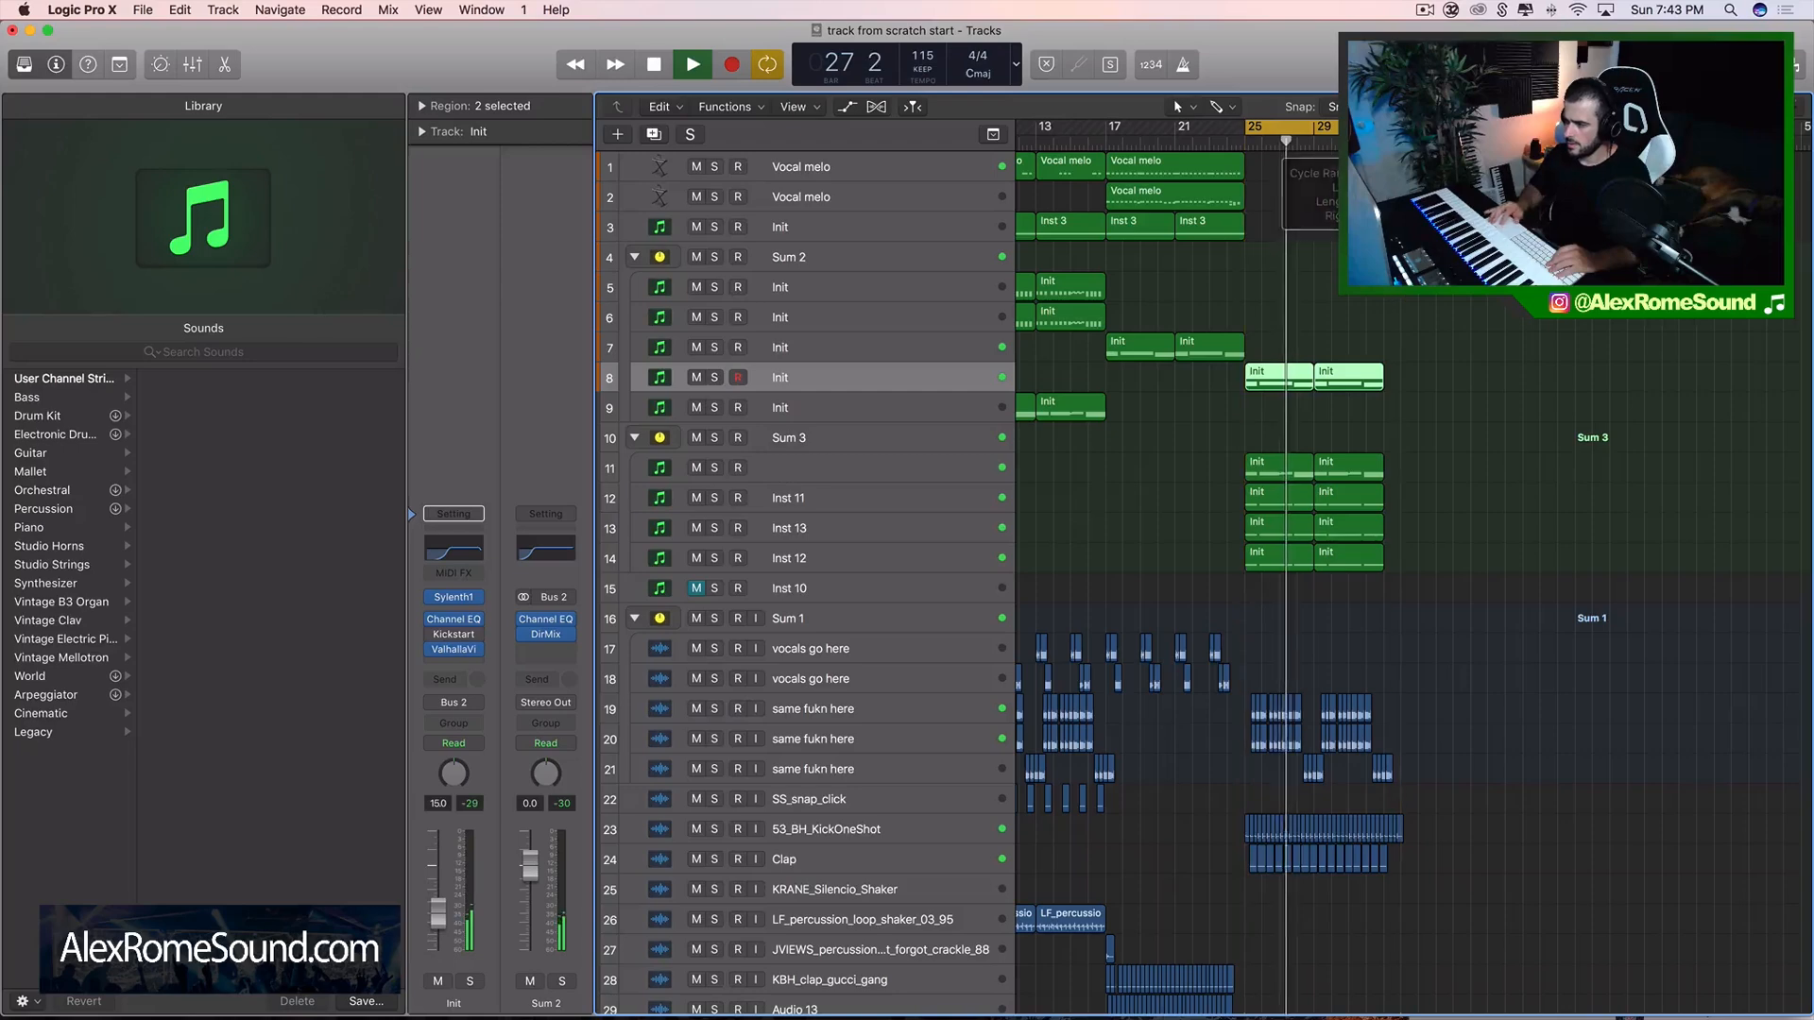
click(714, 377)
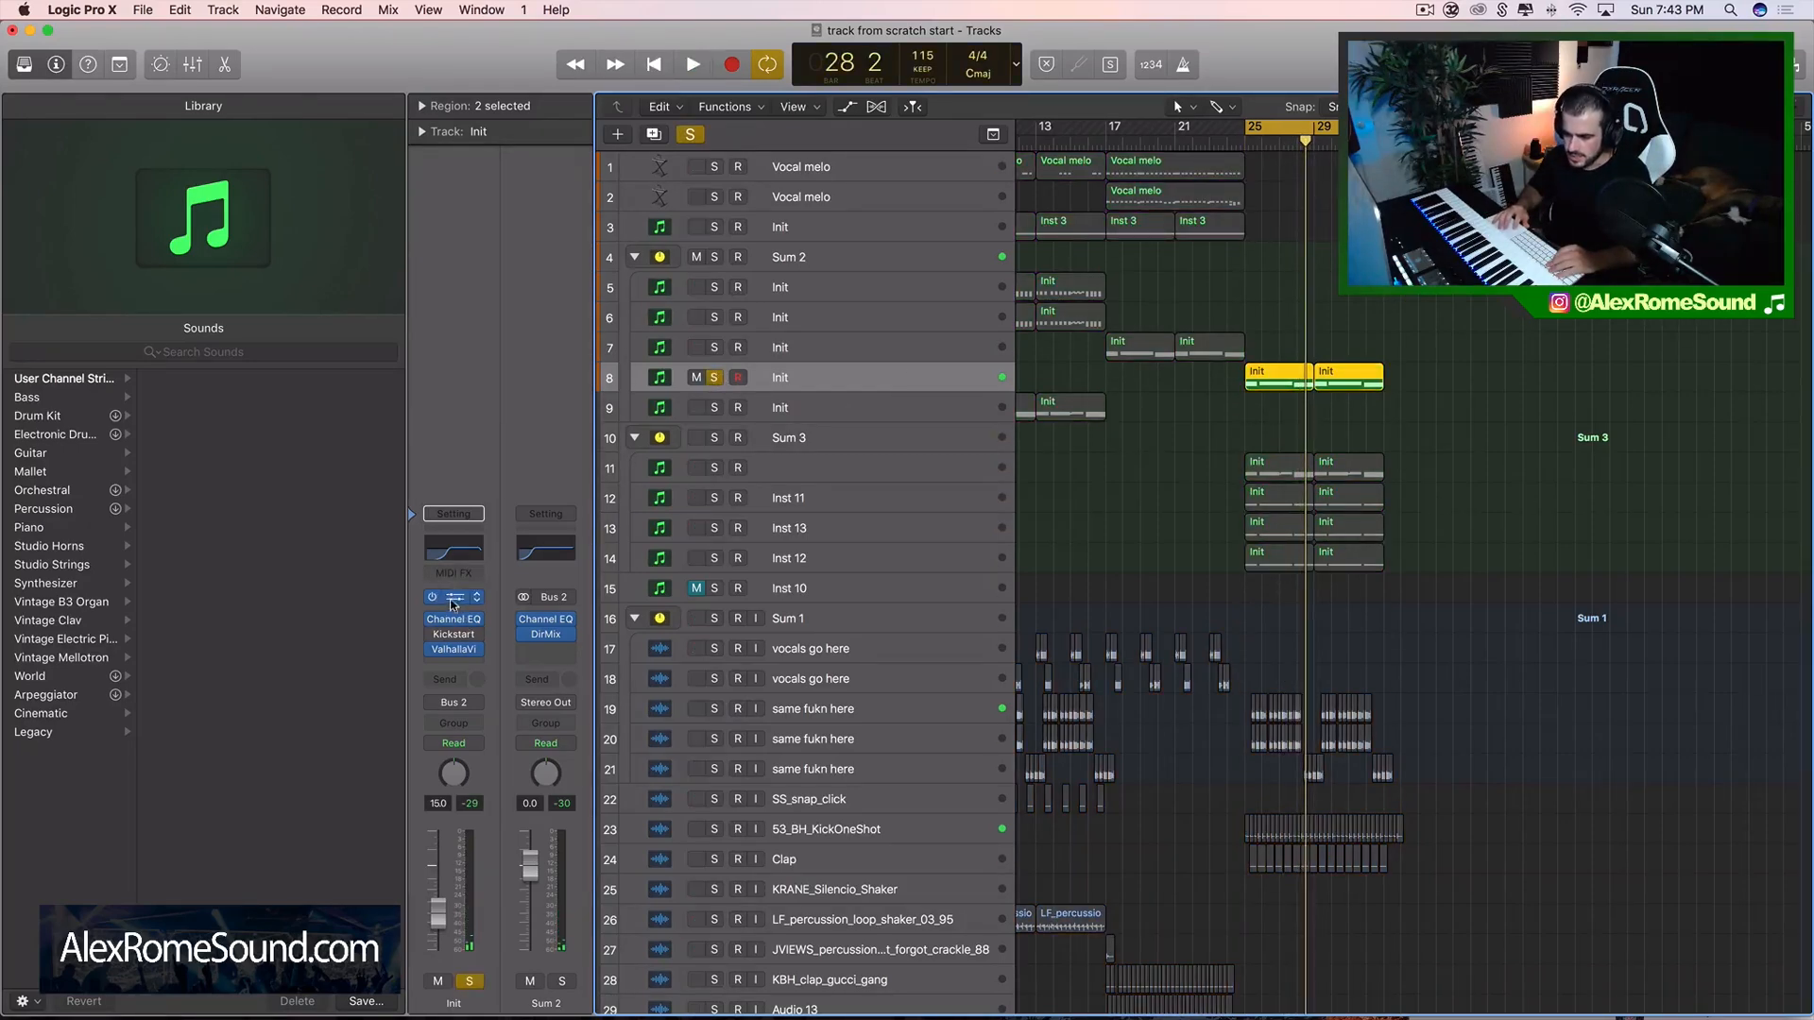
key(space)
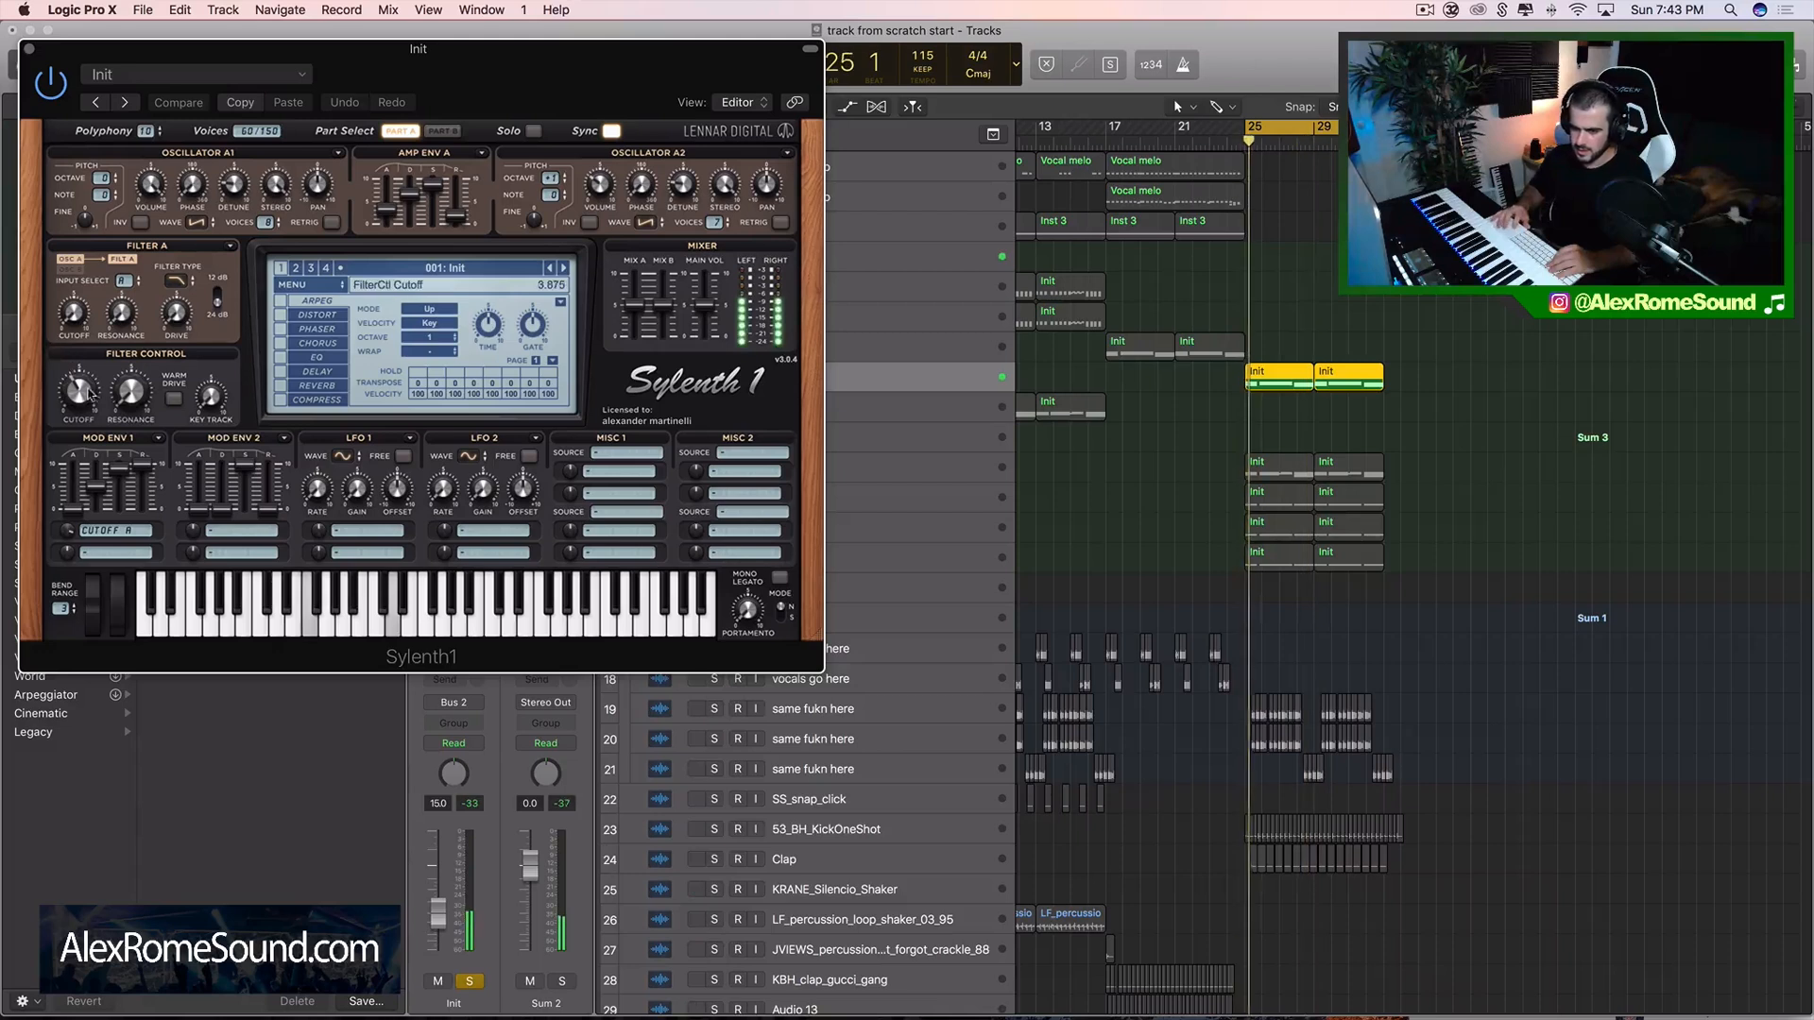
drag(81, 388, 95, 354)
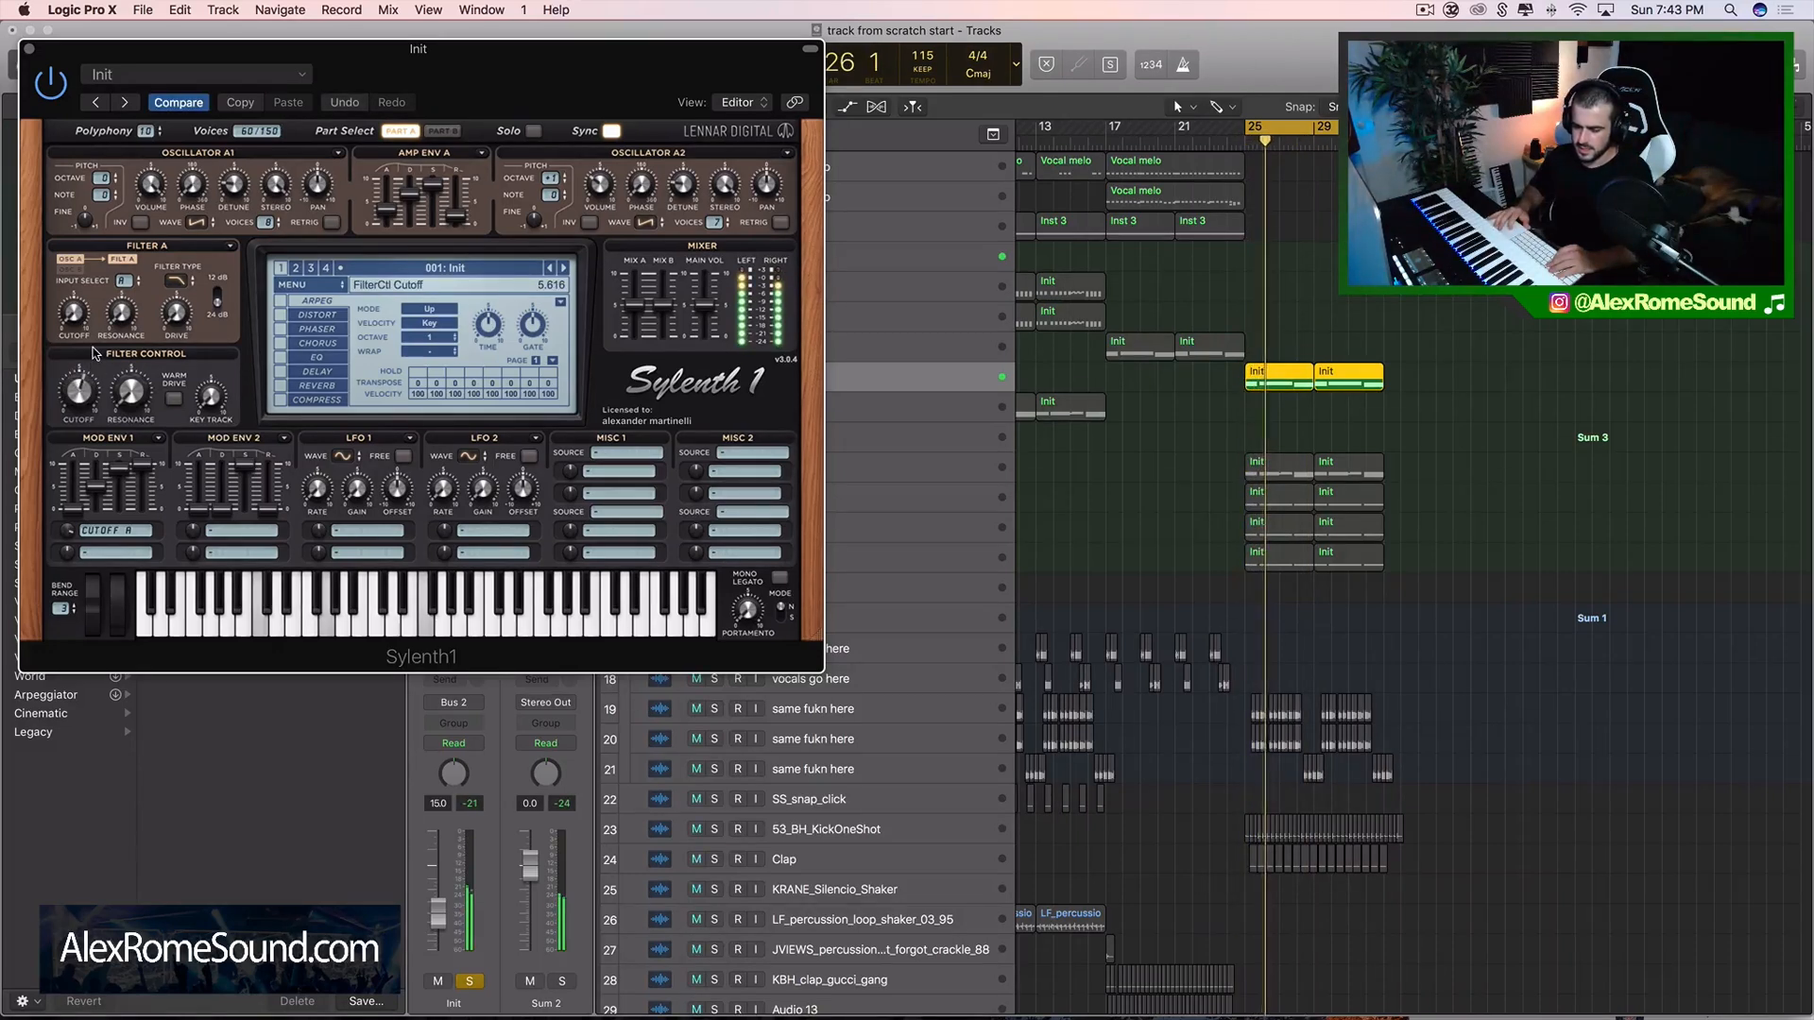
- Shape Sylenth1's Mod Env 1 by reducing the sustain and setting the decay to 5.131
drag(119, 464, 121, 563)
key(space)
key(space)
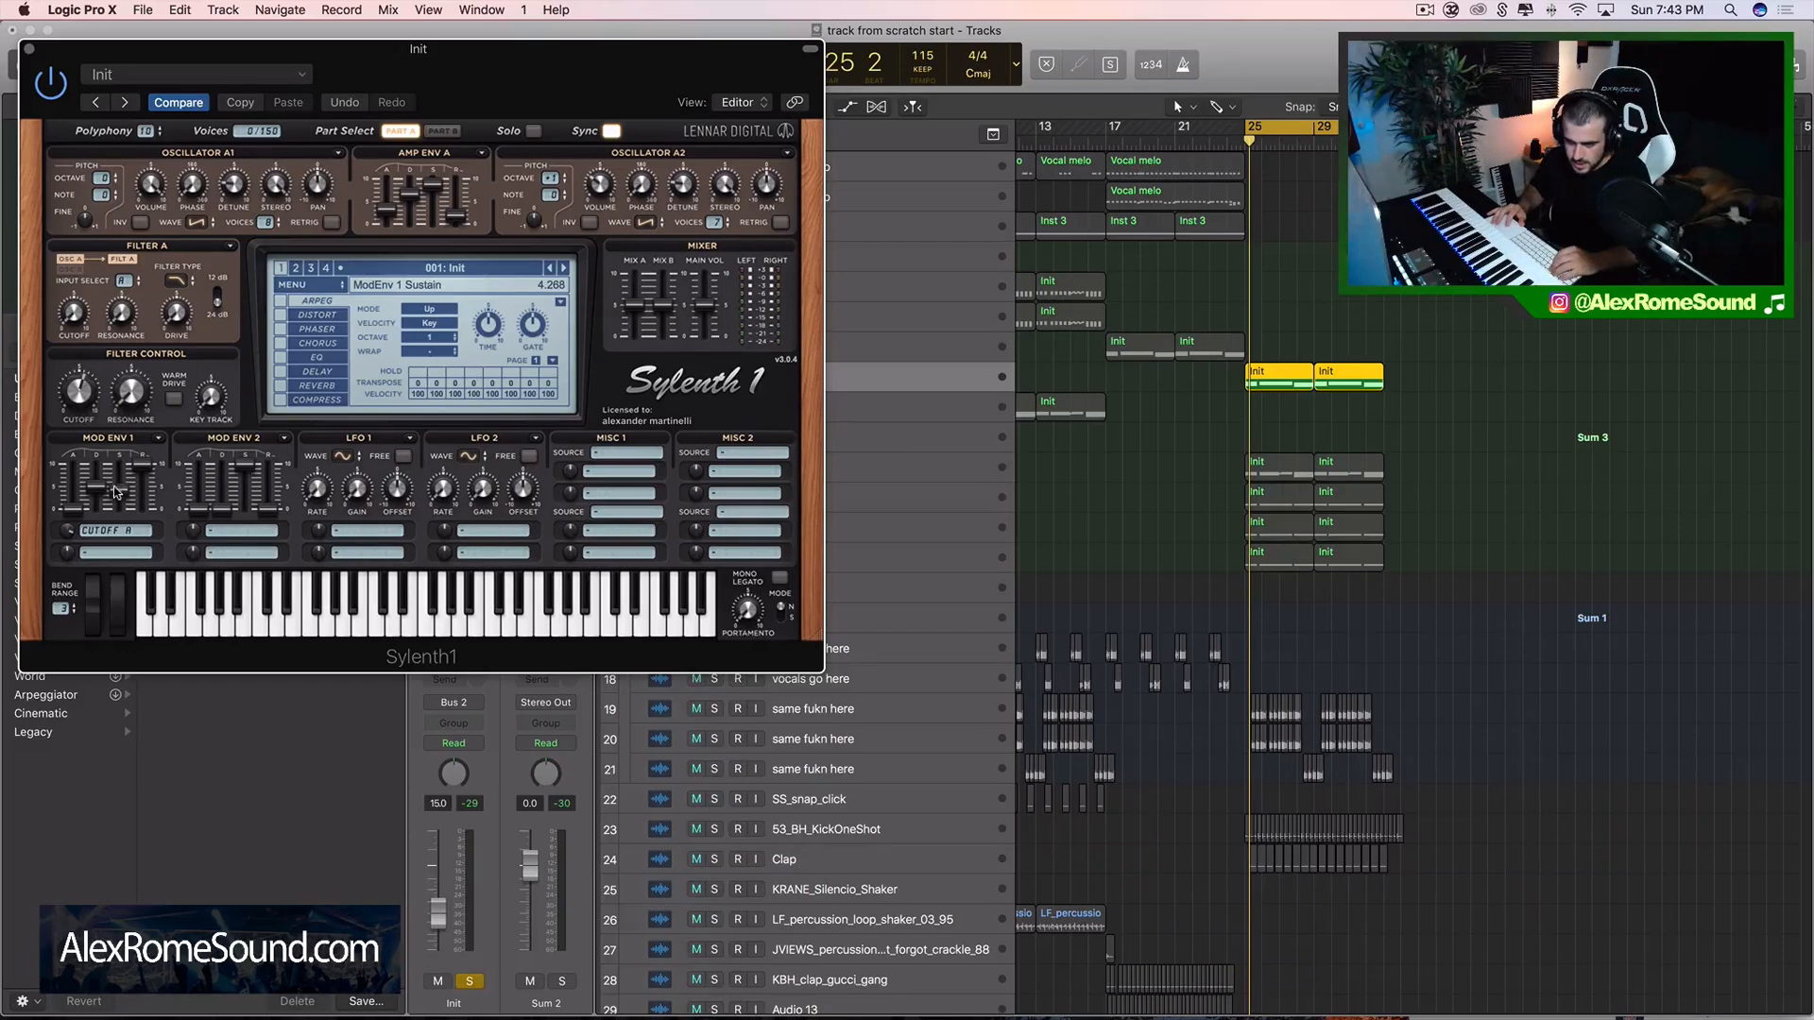
drag(115, 505, 117, 502)
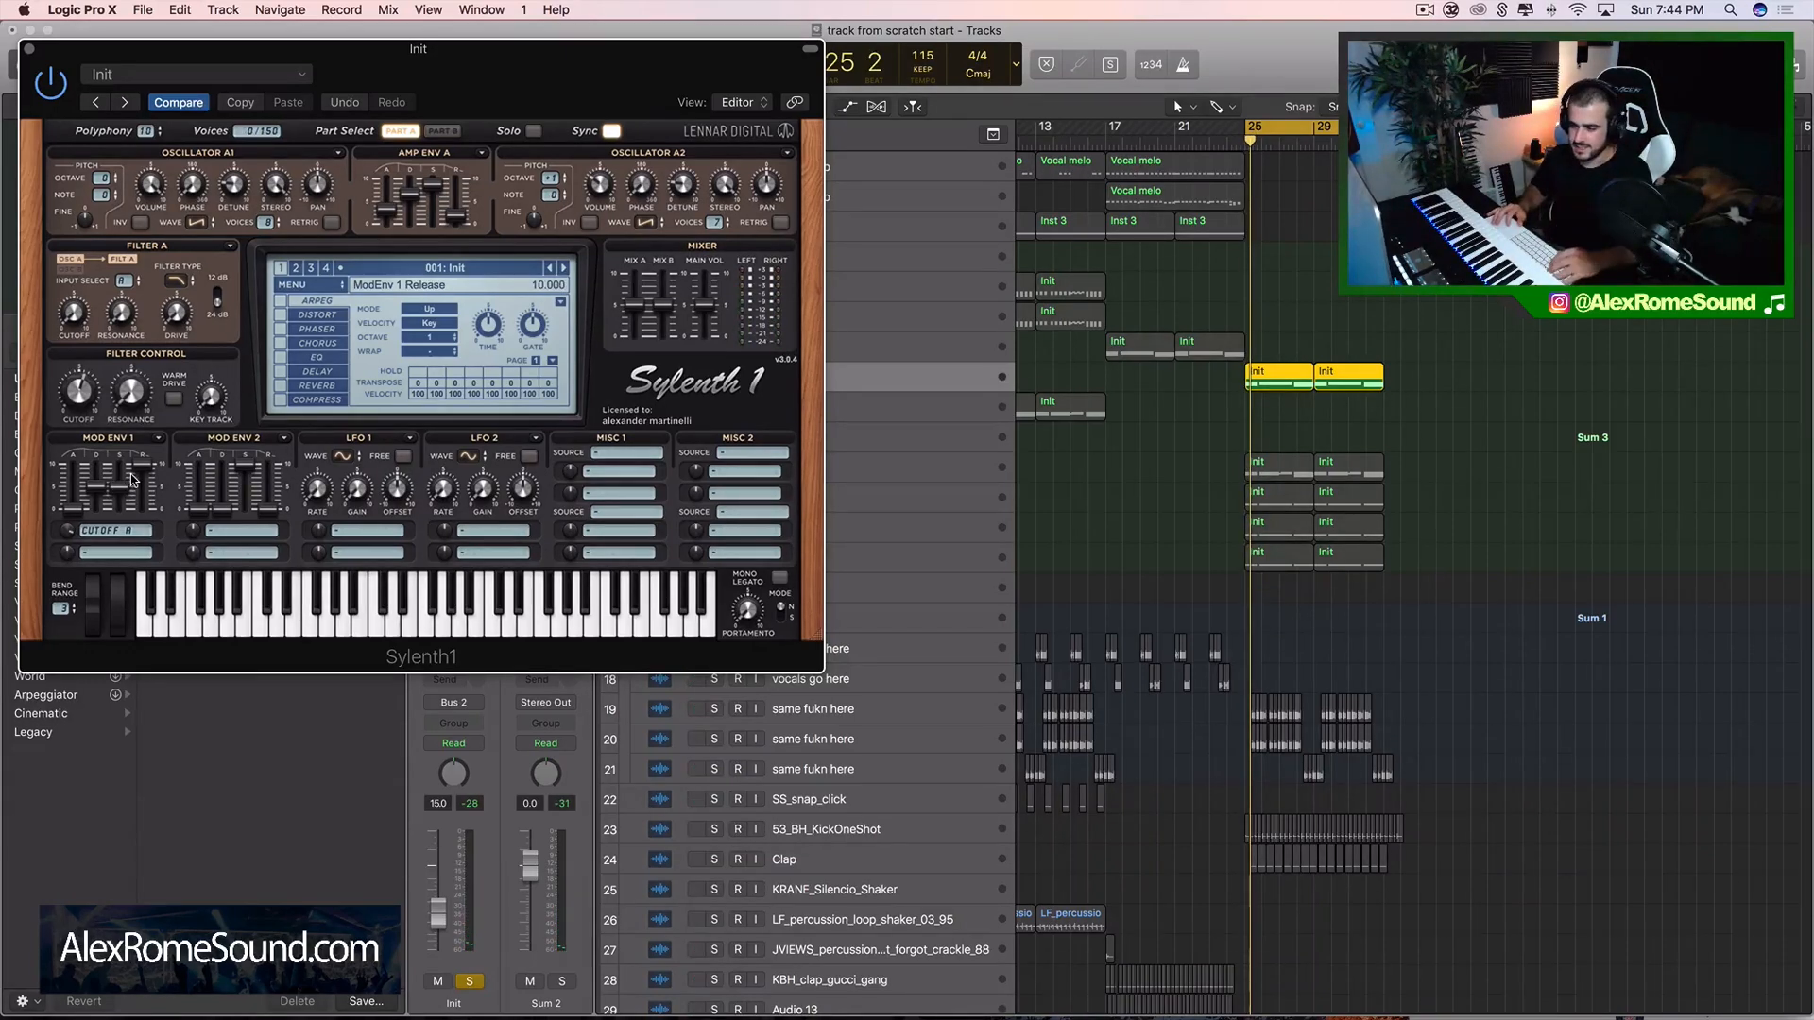
drag(99, 477, 99, 461)
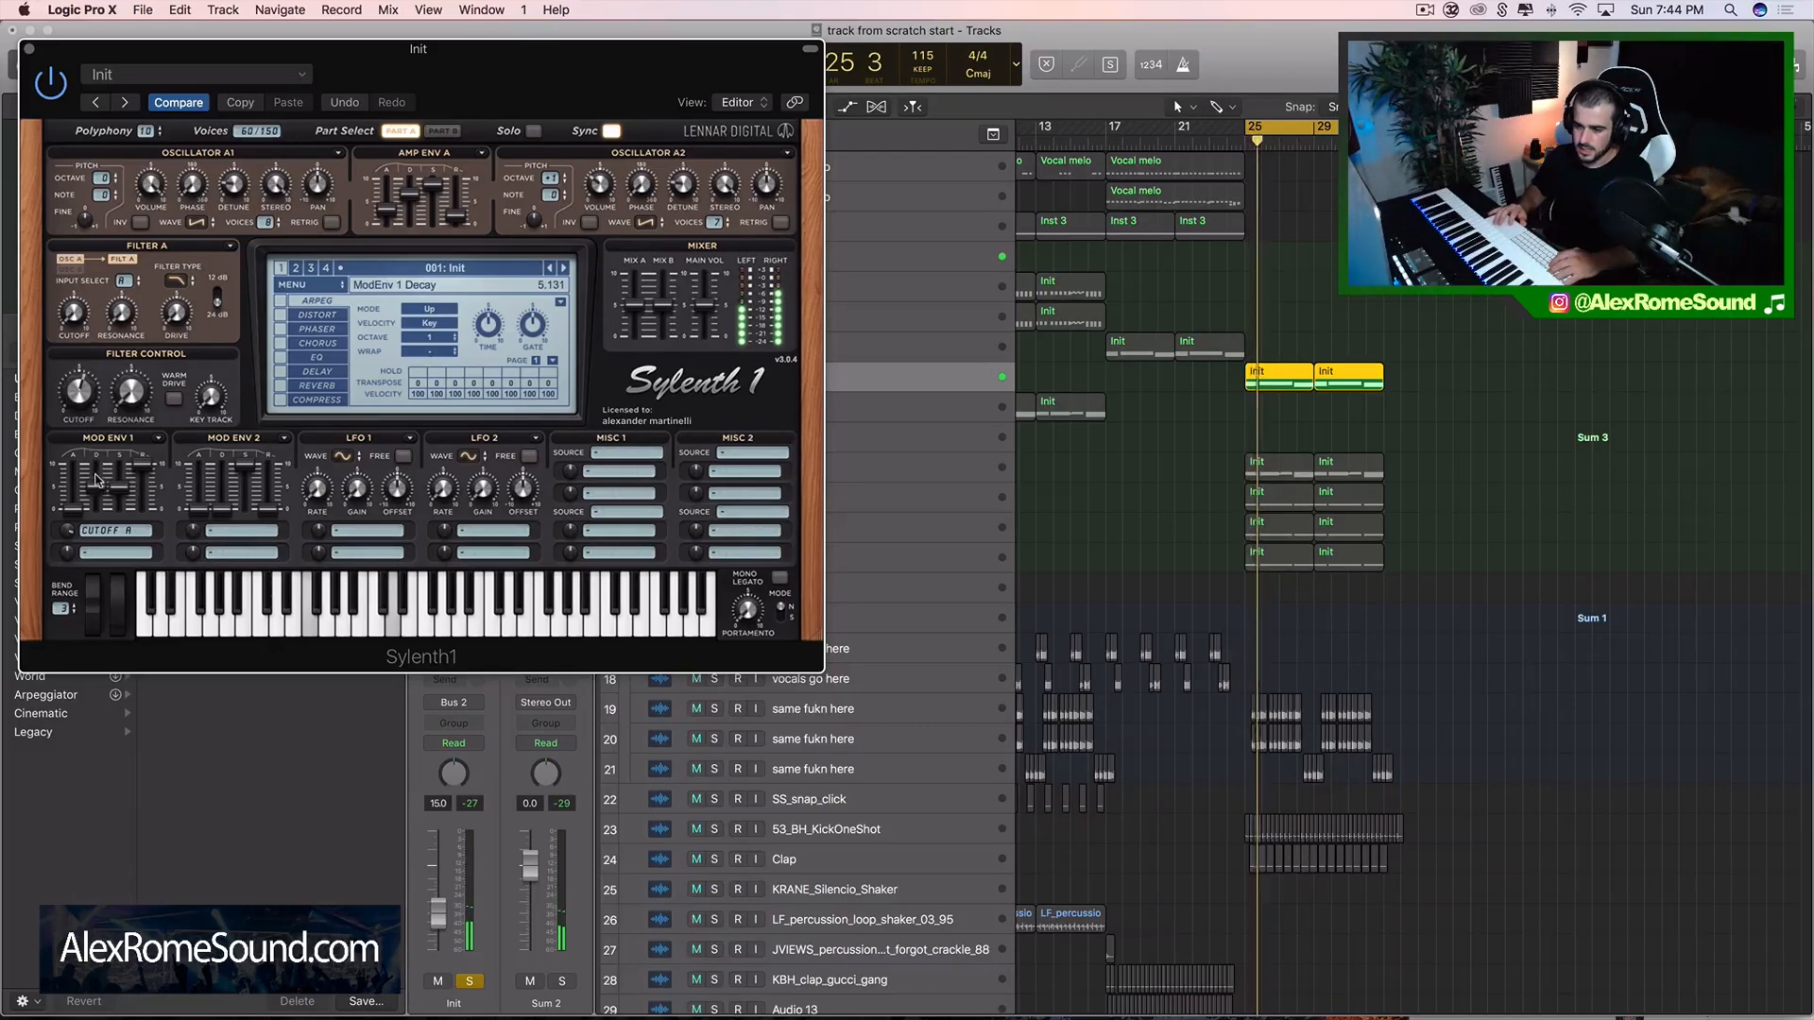
click(29, 52)
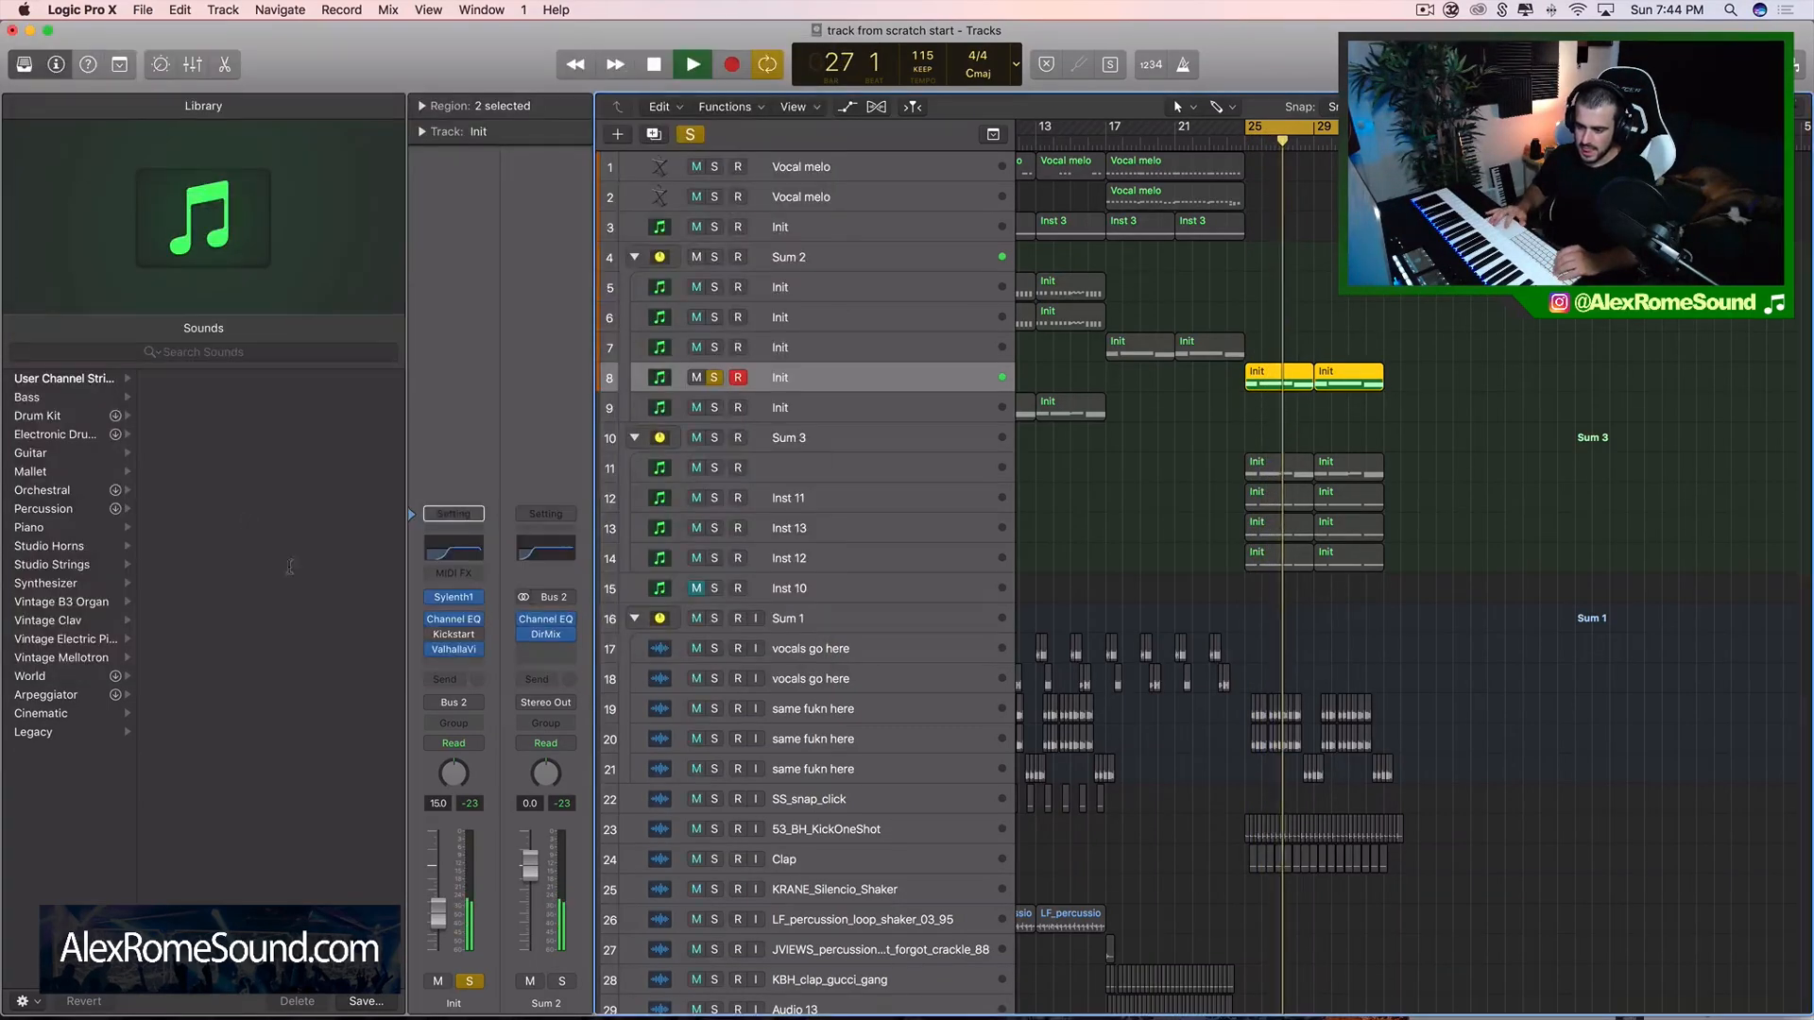
- Check the duplicated track's Channel EQ, clear its solo and lower its volume to -16.7 dB
click(454, 618)
click(451, 619)
click(451, 619)
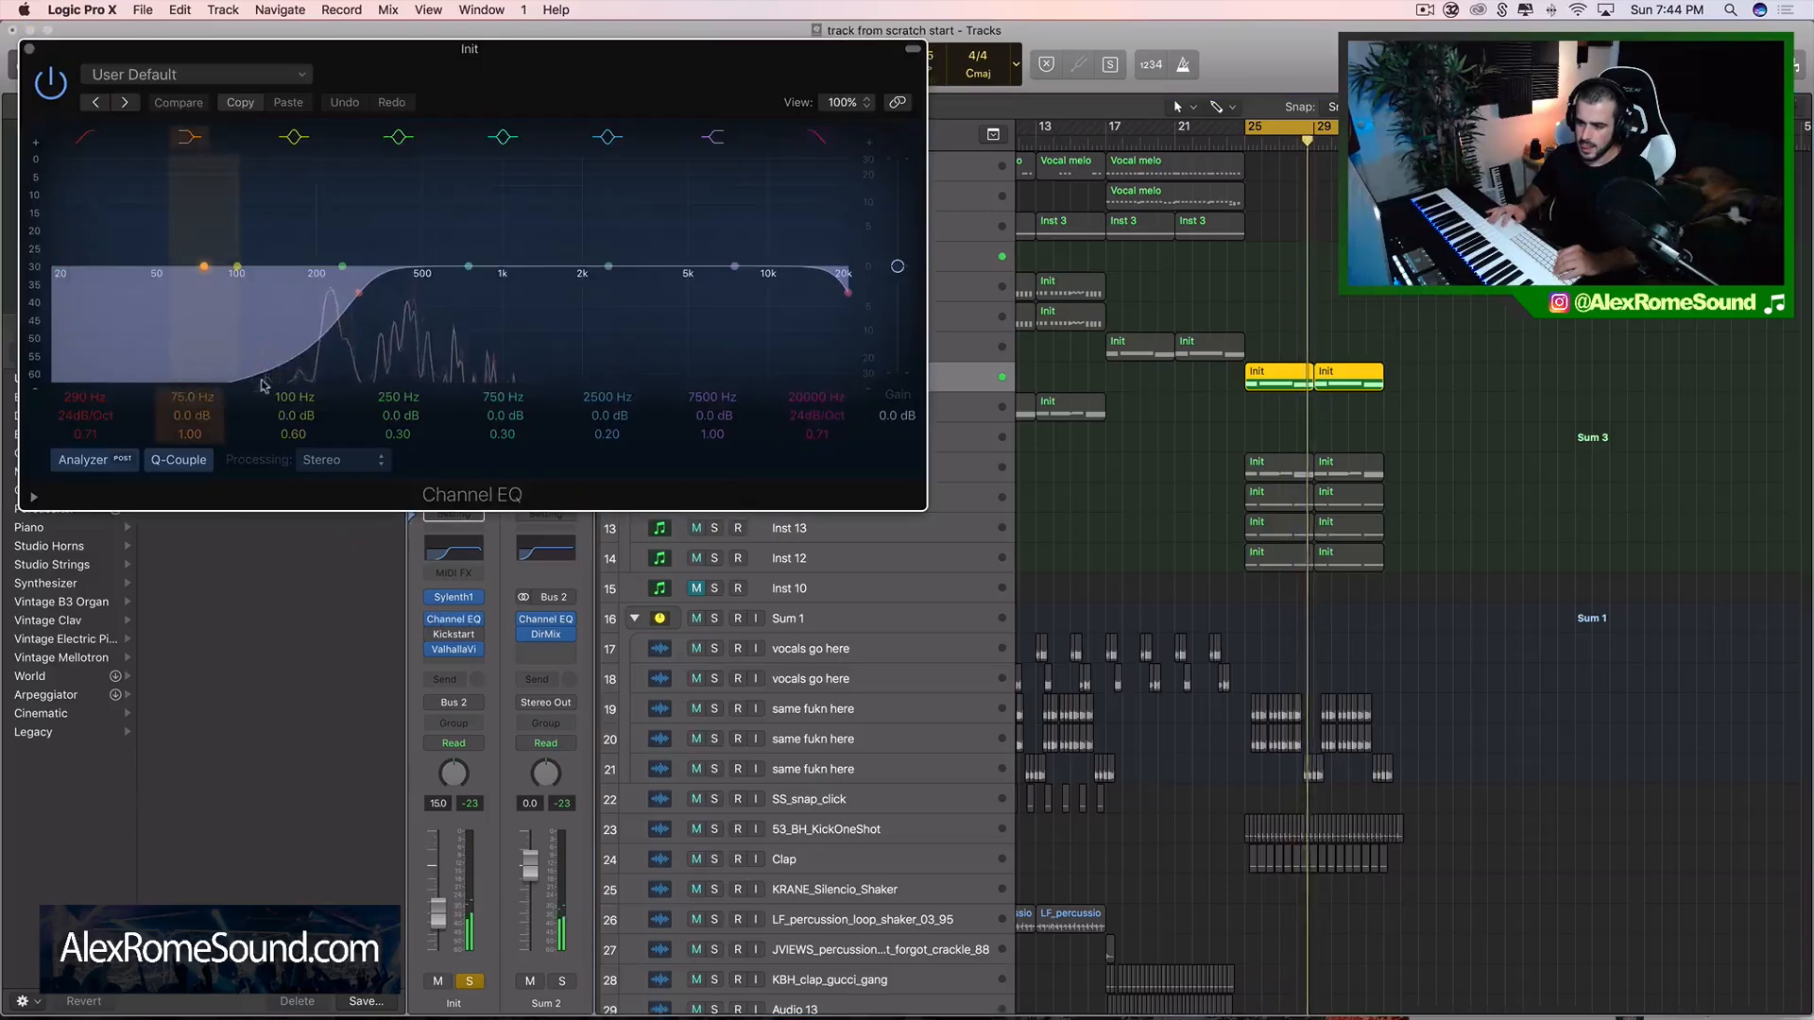
click(29, 49)
key(s)
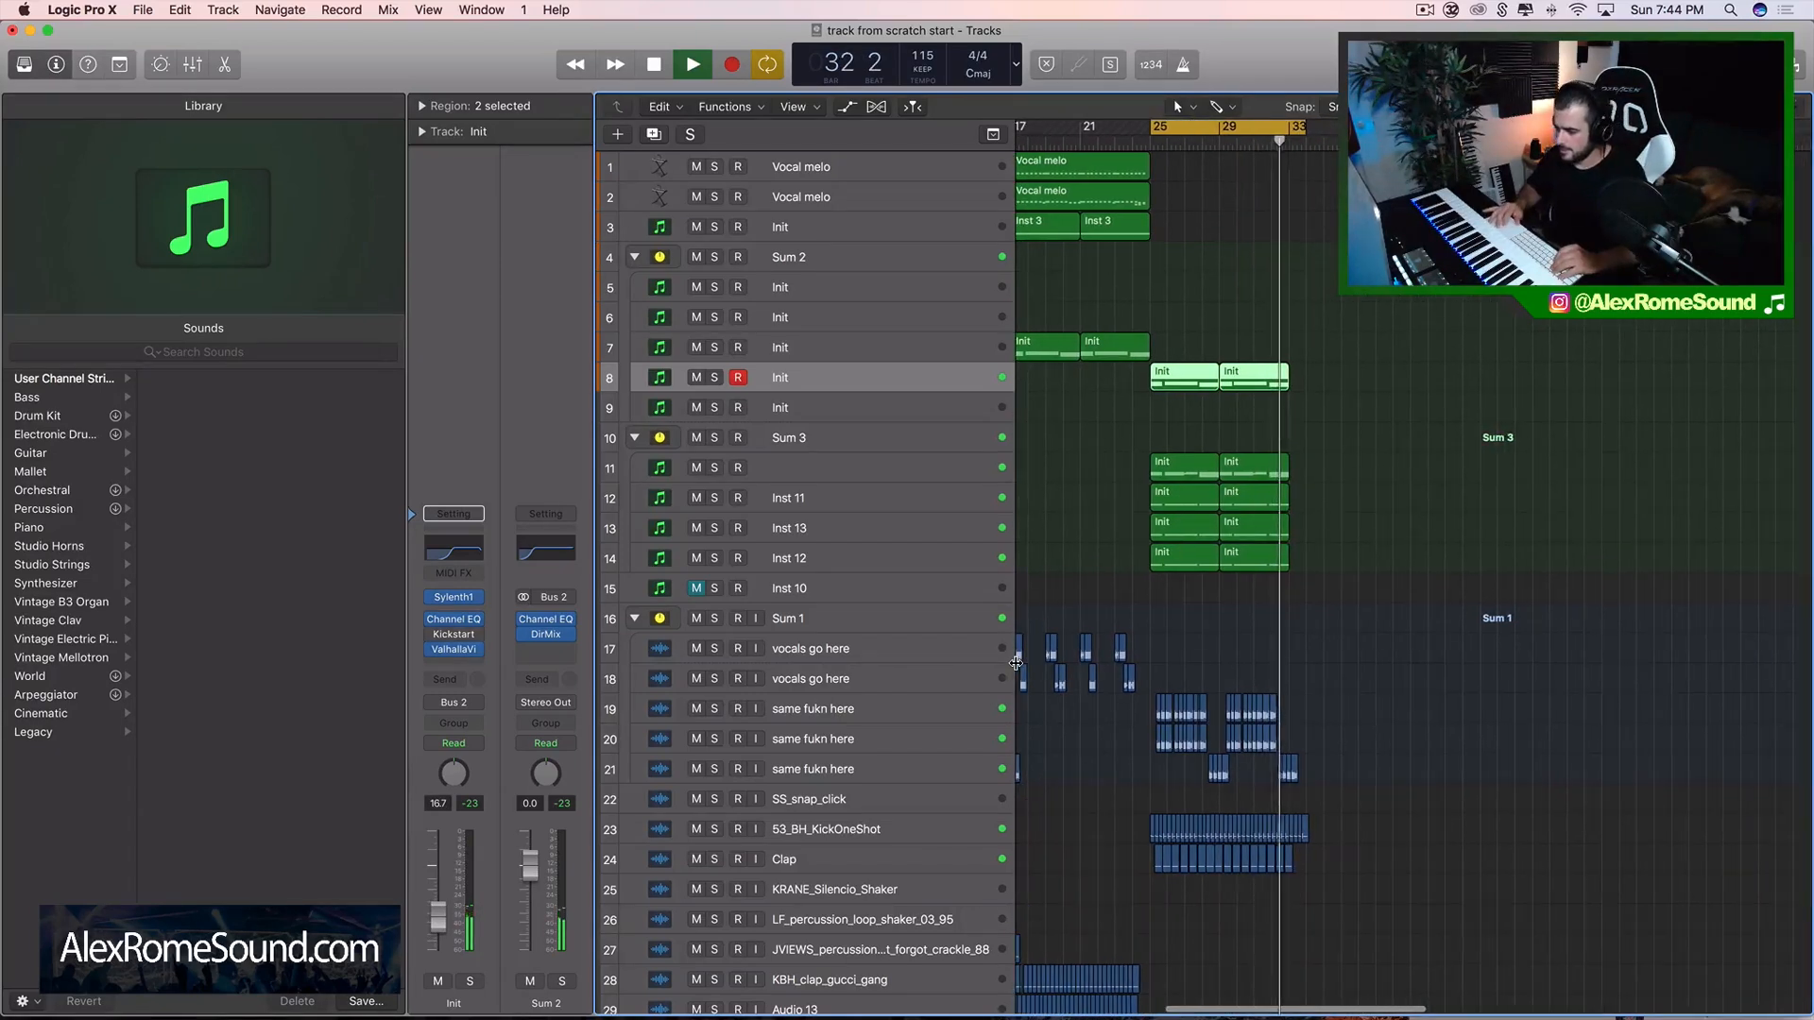
- Solo the first track inside Sum 3 and raise its Serum filter cutoff slightly during playback
click(855, 480)
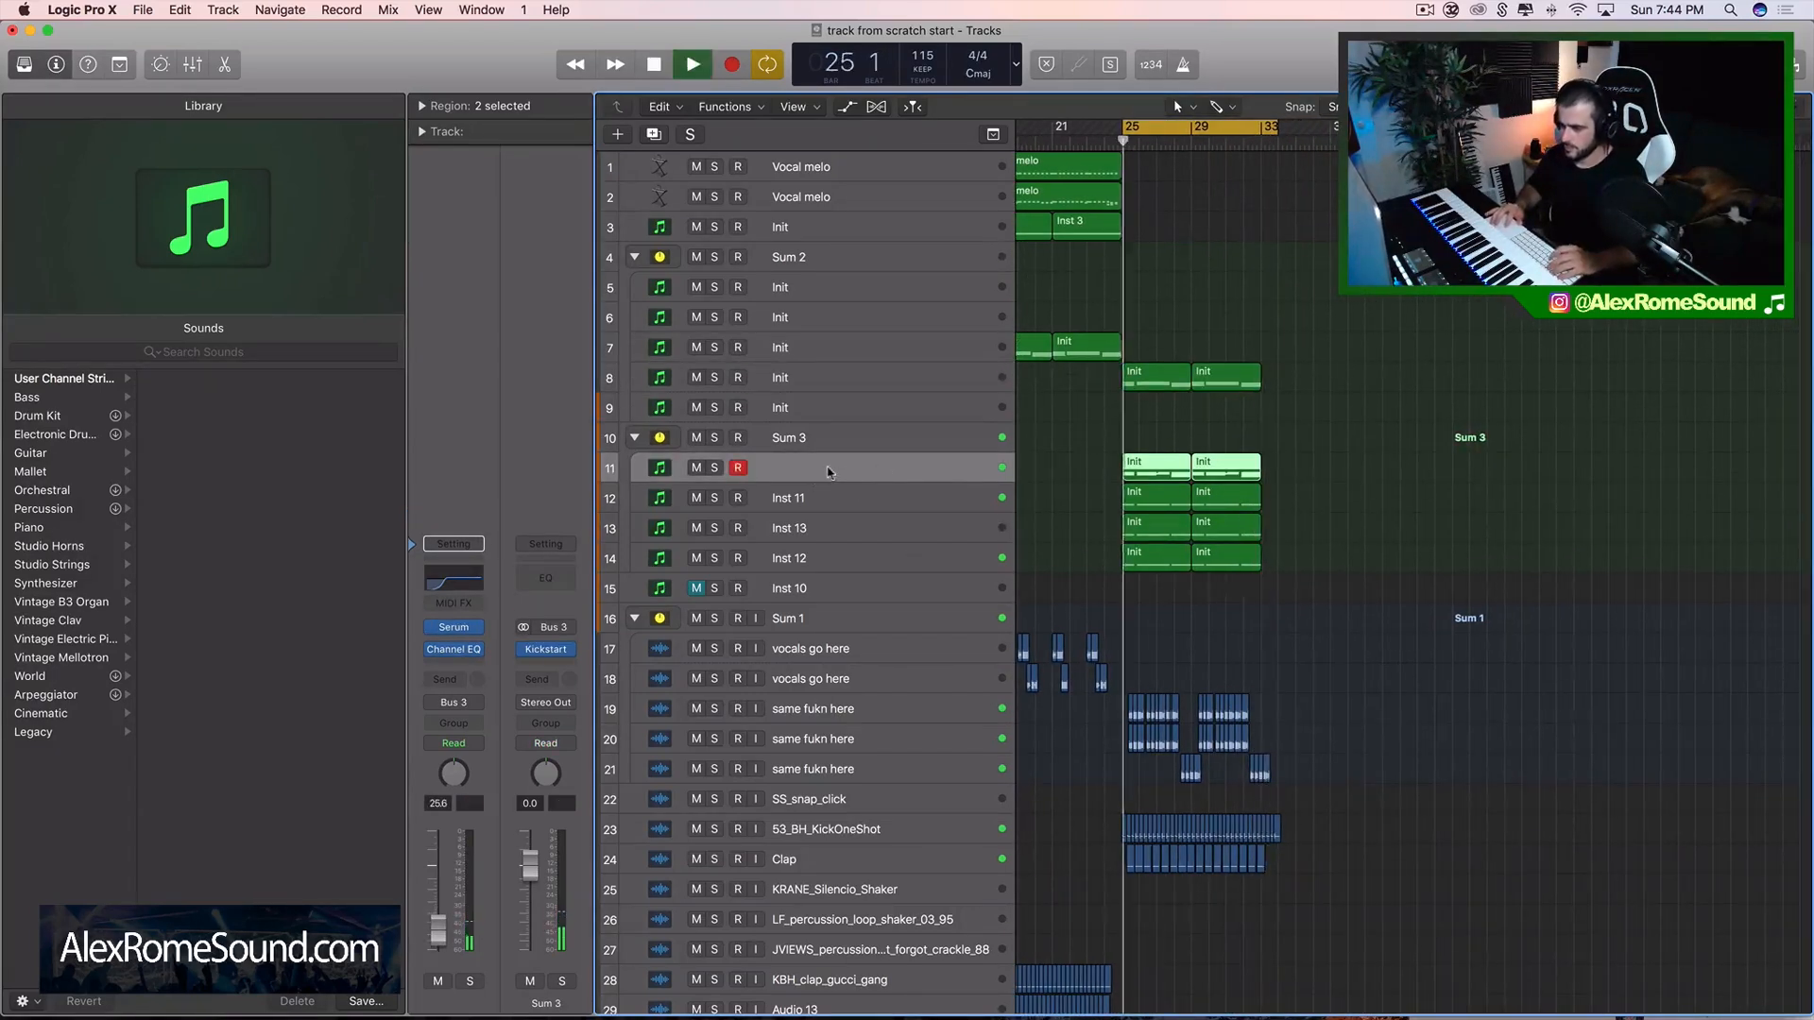
click(714, 468)
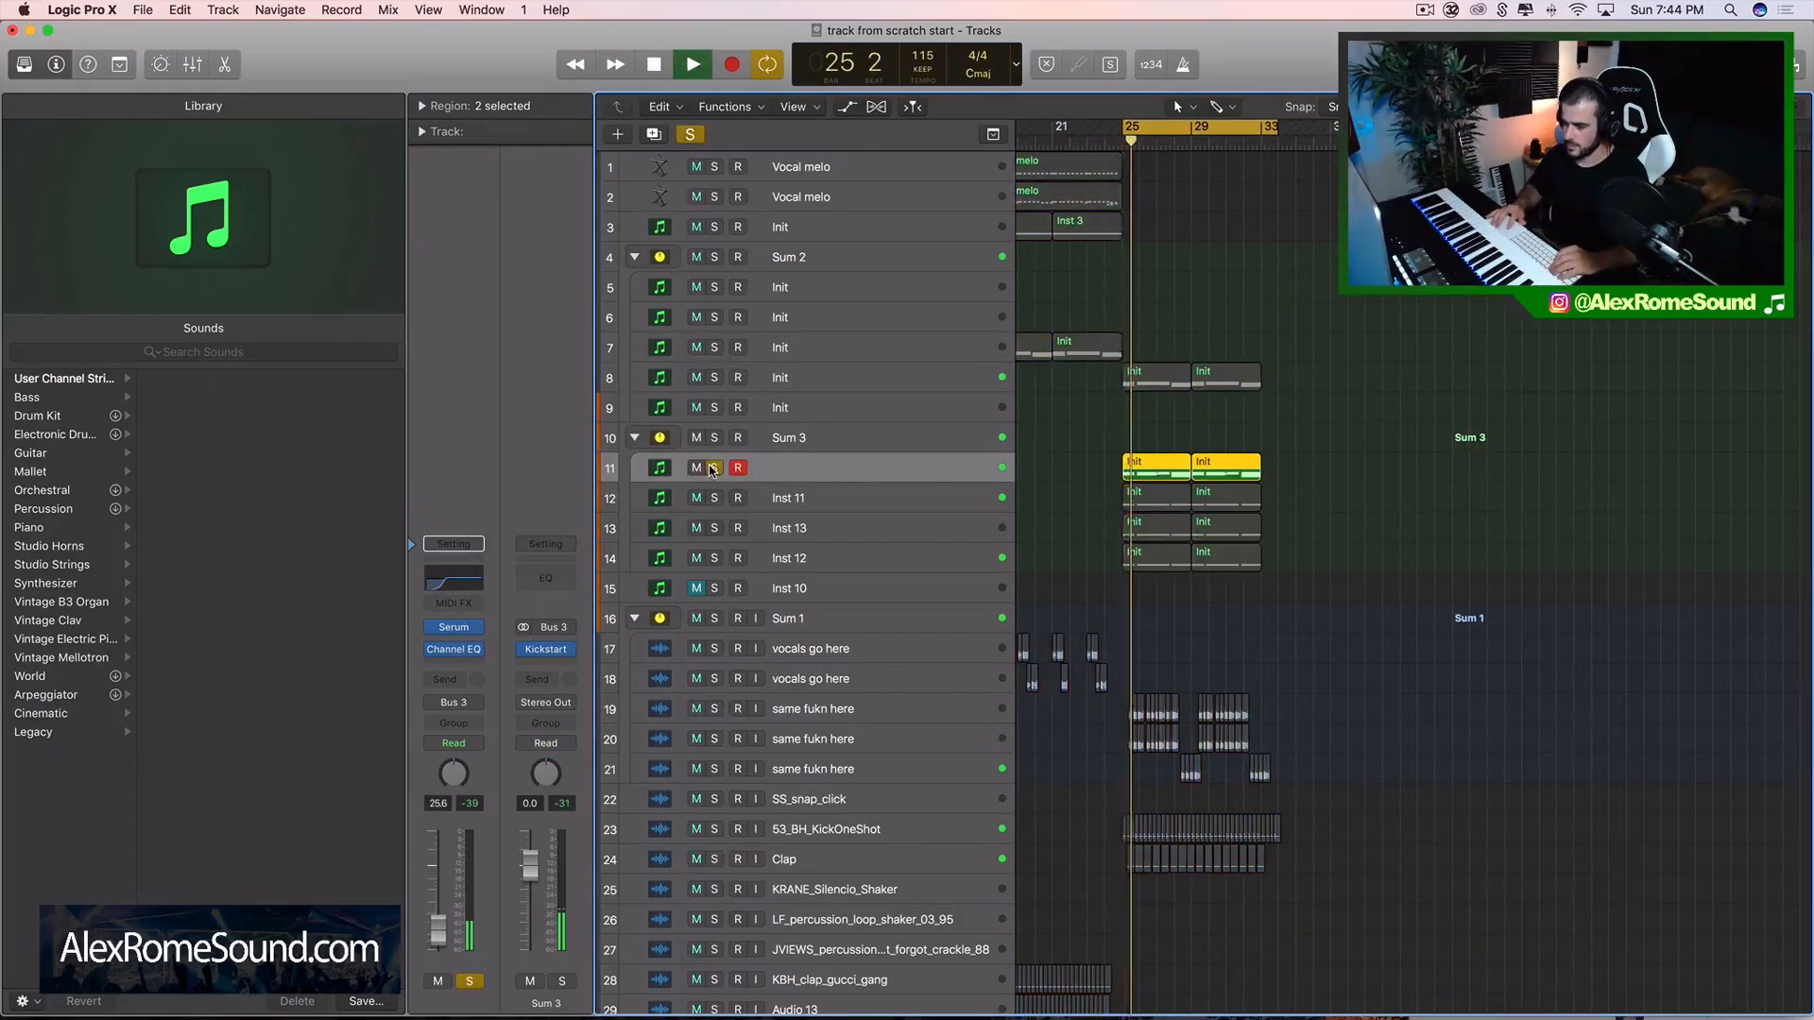
key(space)
click(456, 630)
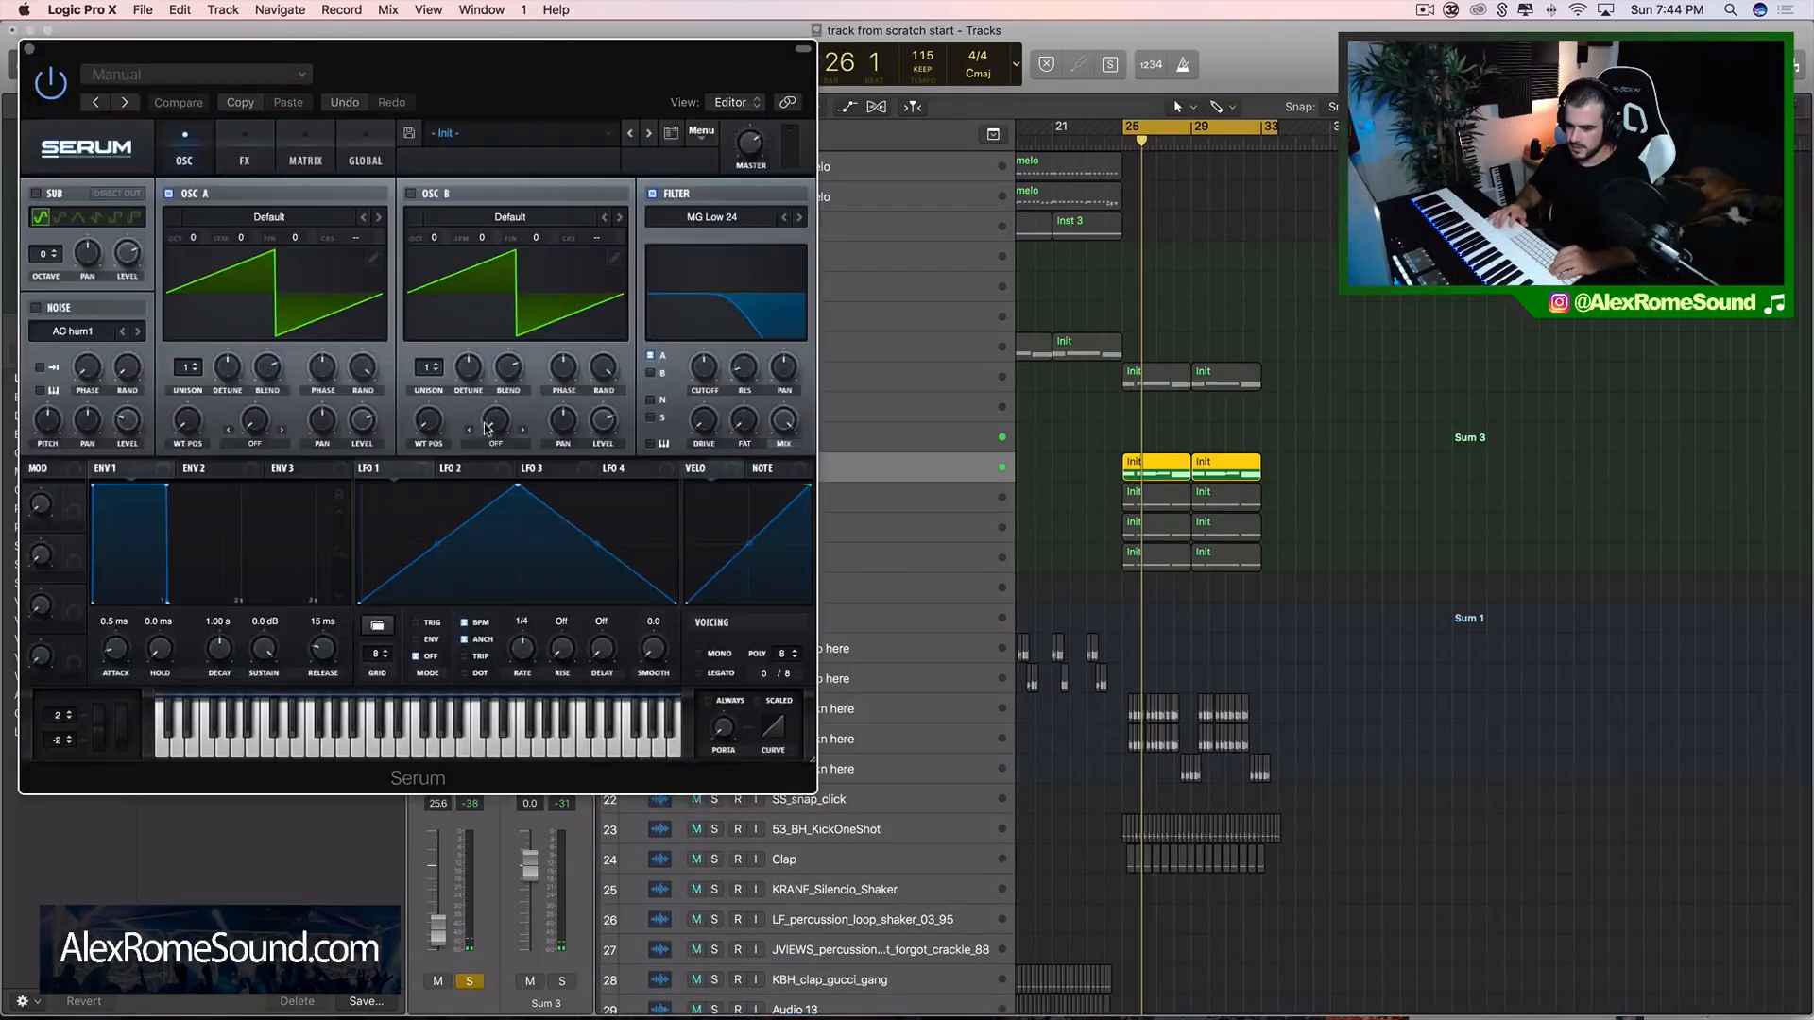
key(space)
drag(709, 380, 710, 363)
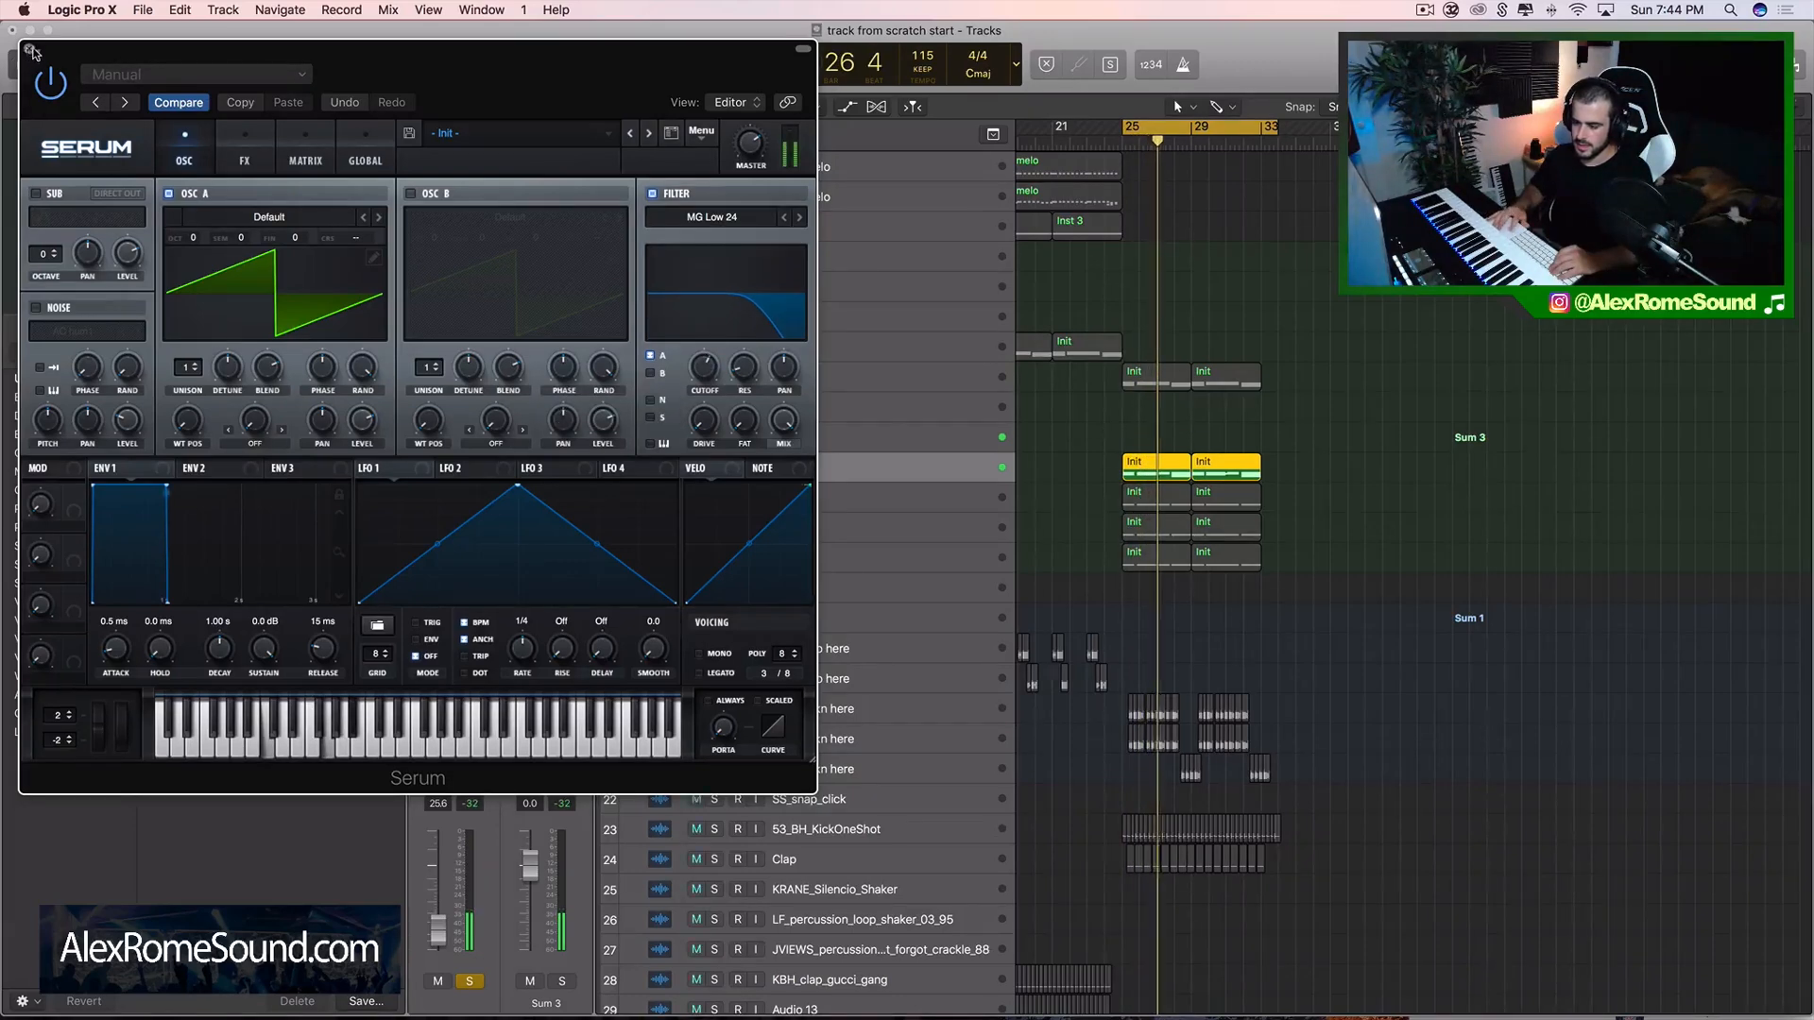
click(30, 48)
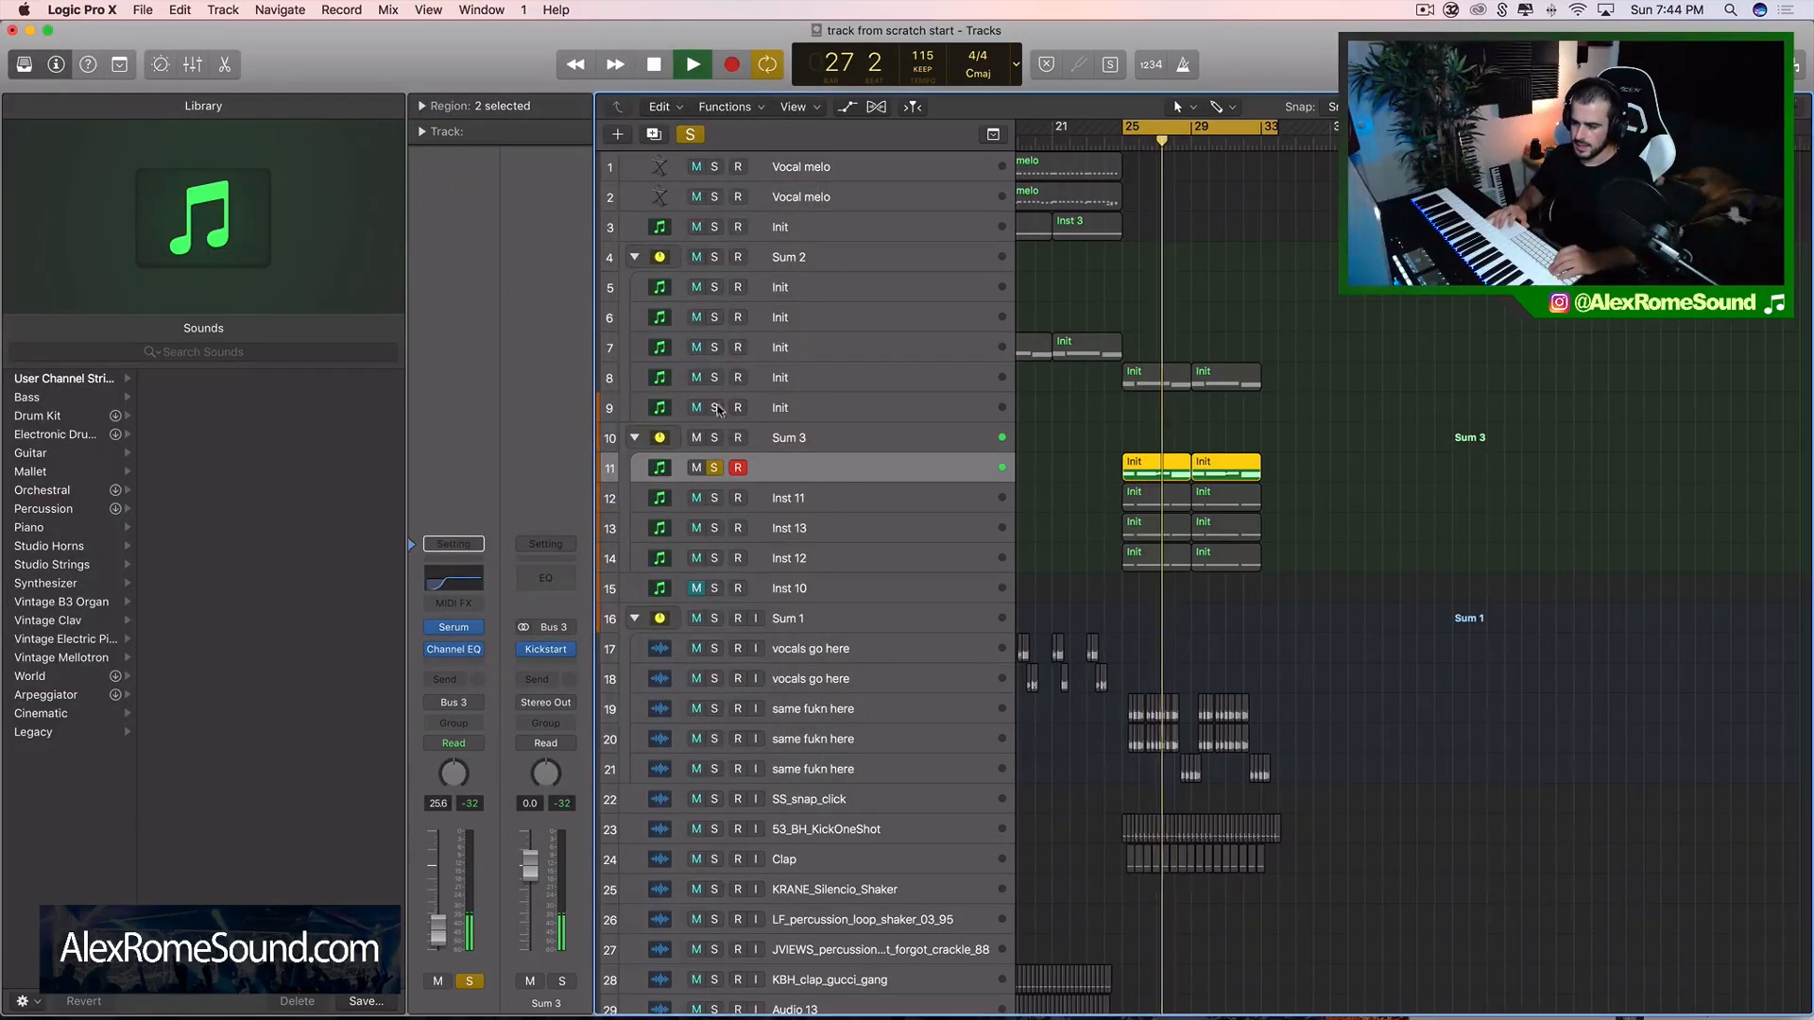
- Reduce the Kickstart mix on Sum 3 to 78% and solo the whole stack for playback
click(781, 441)
click(454, 634)
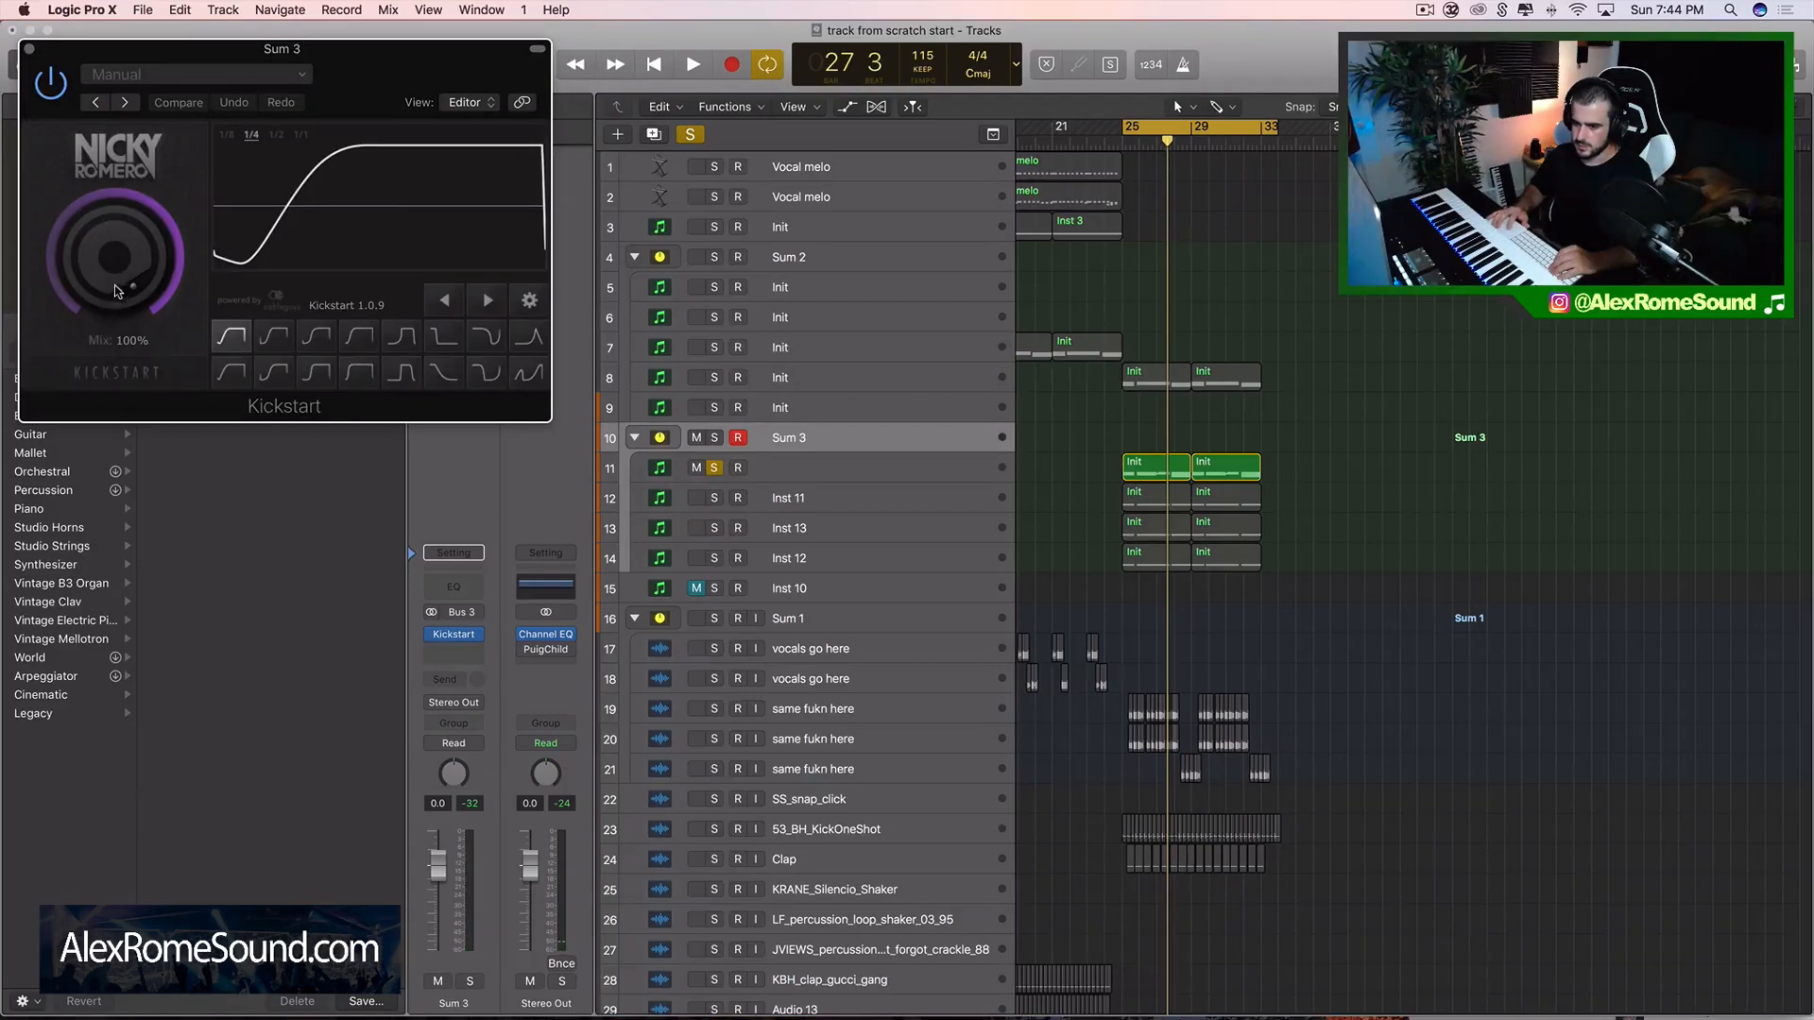
key(space)
drag(117, 291, 117, 311)
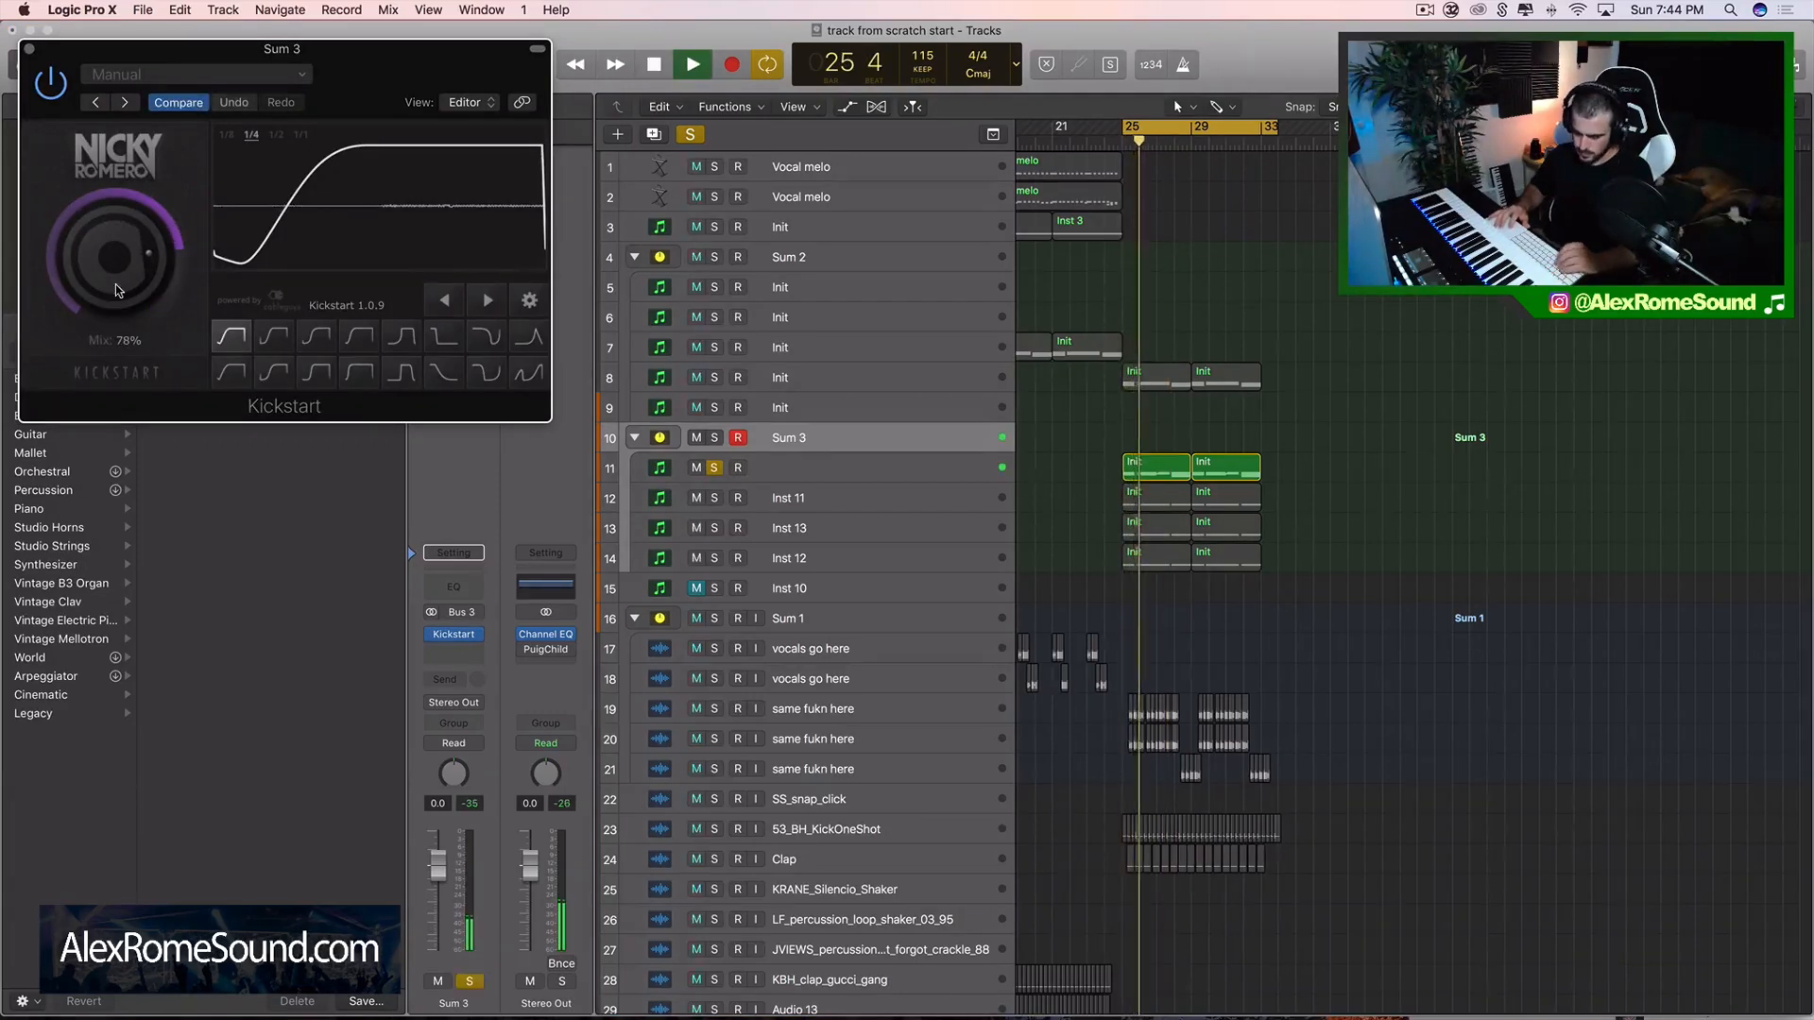
key(s)
click(30, 48)
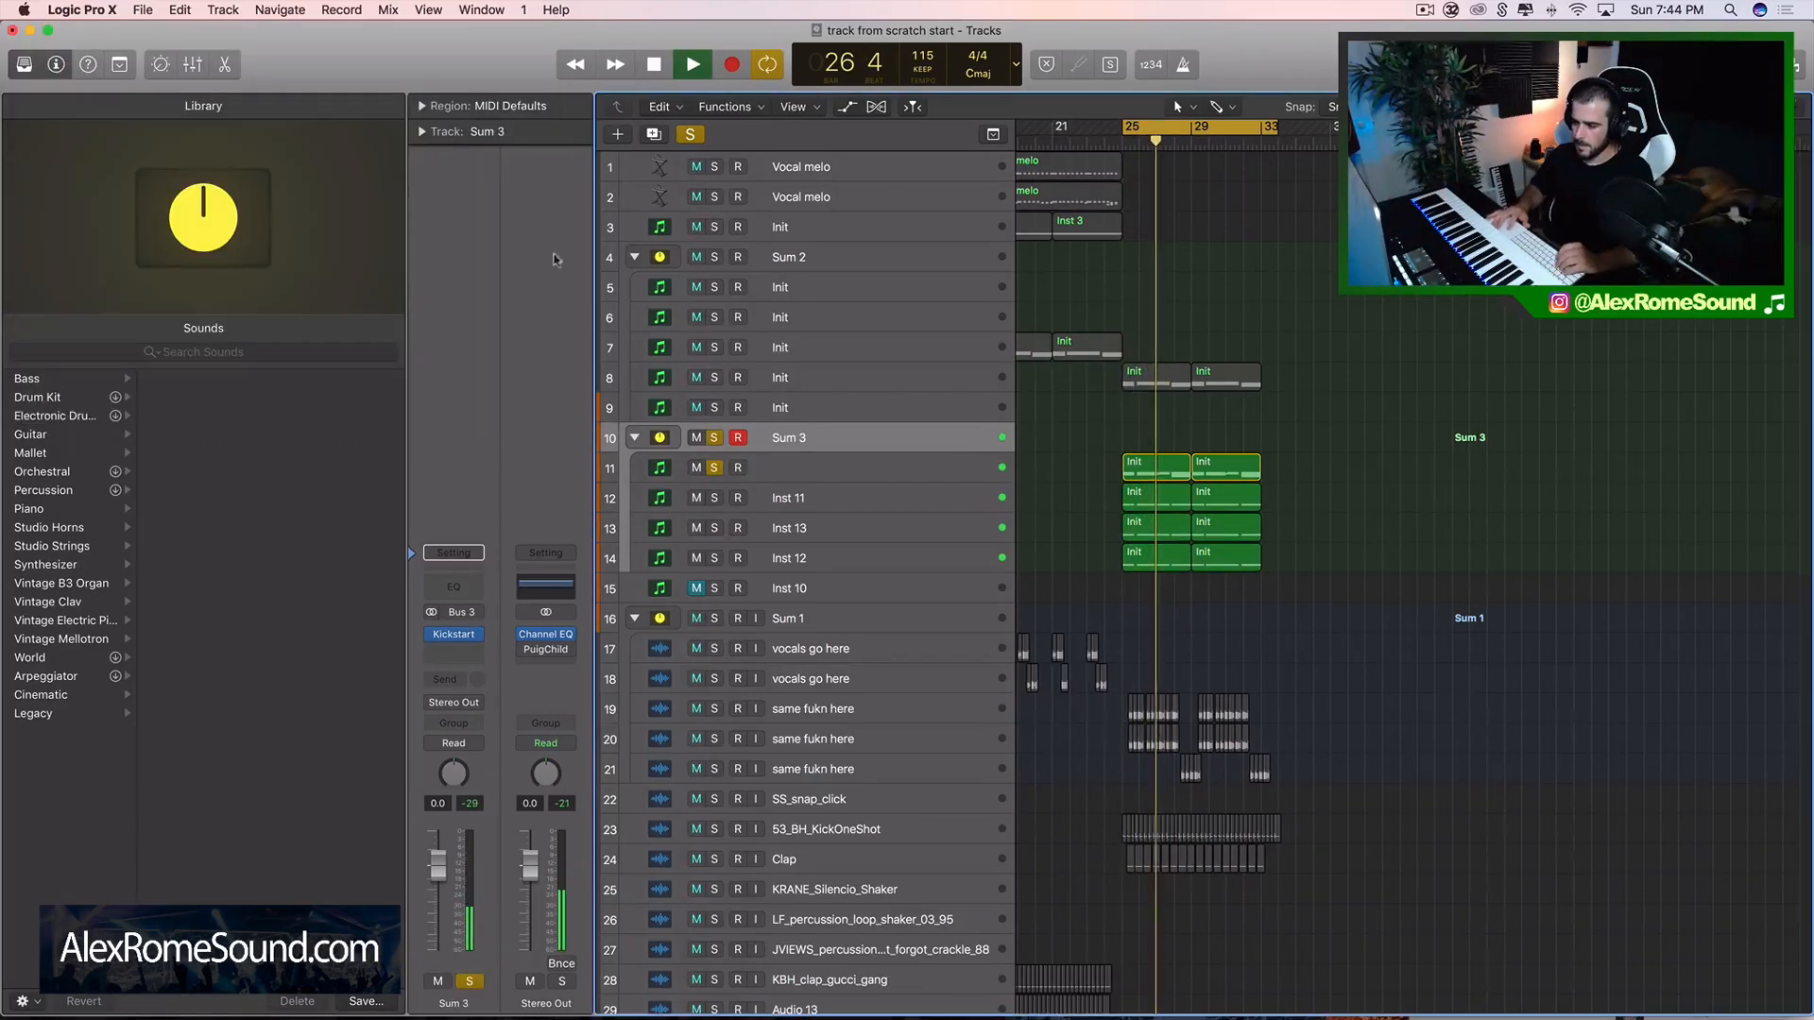
- Clear the solo on Sum 3 and review the looped section from bar 25 with every track playing
key(s)
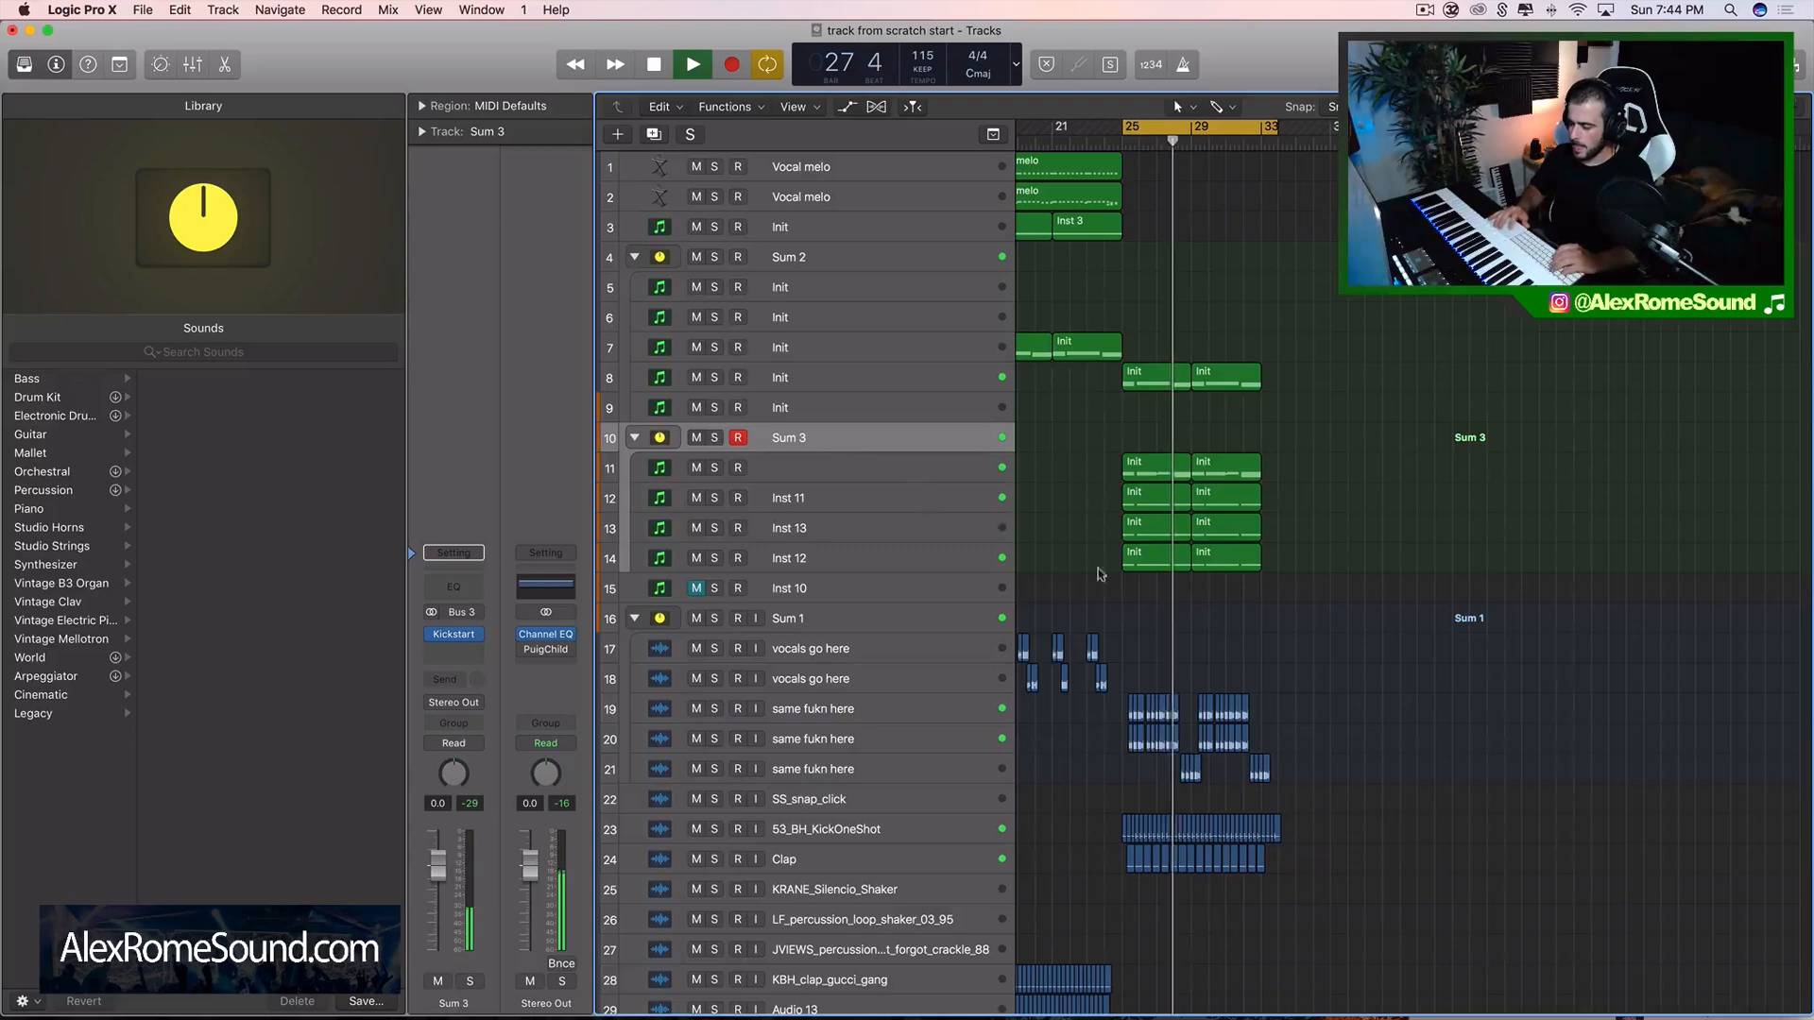
scroll(1163, 626, left, 3)
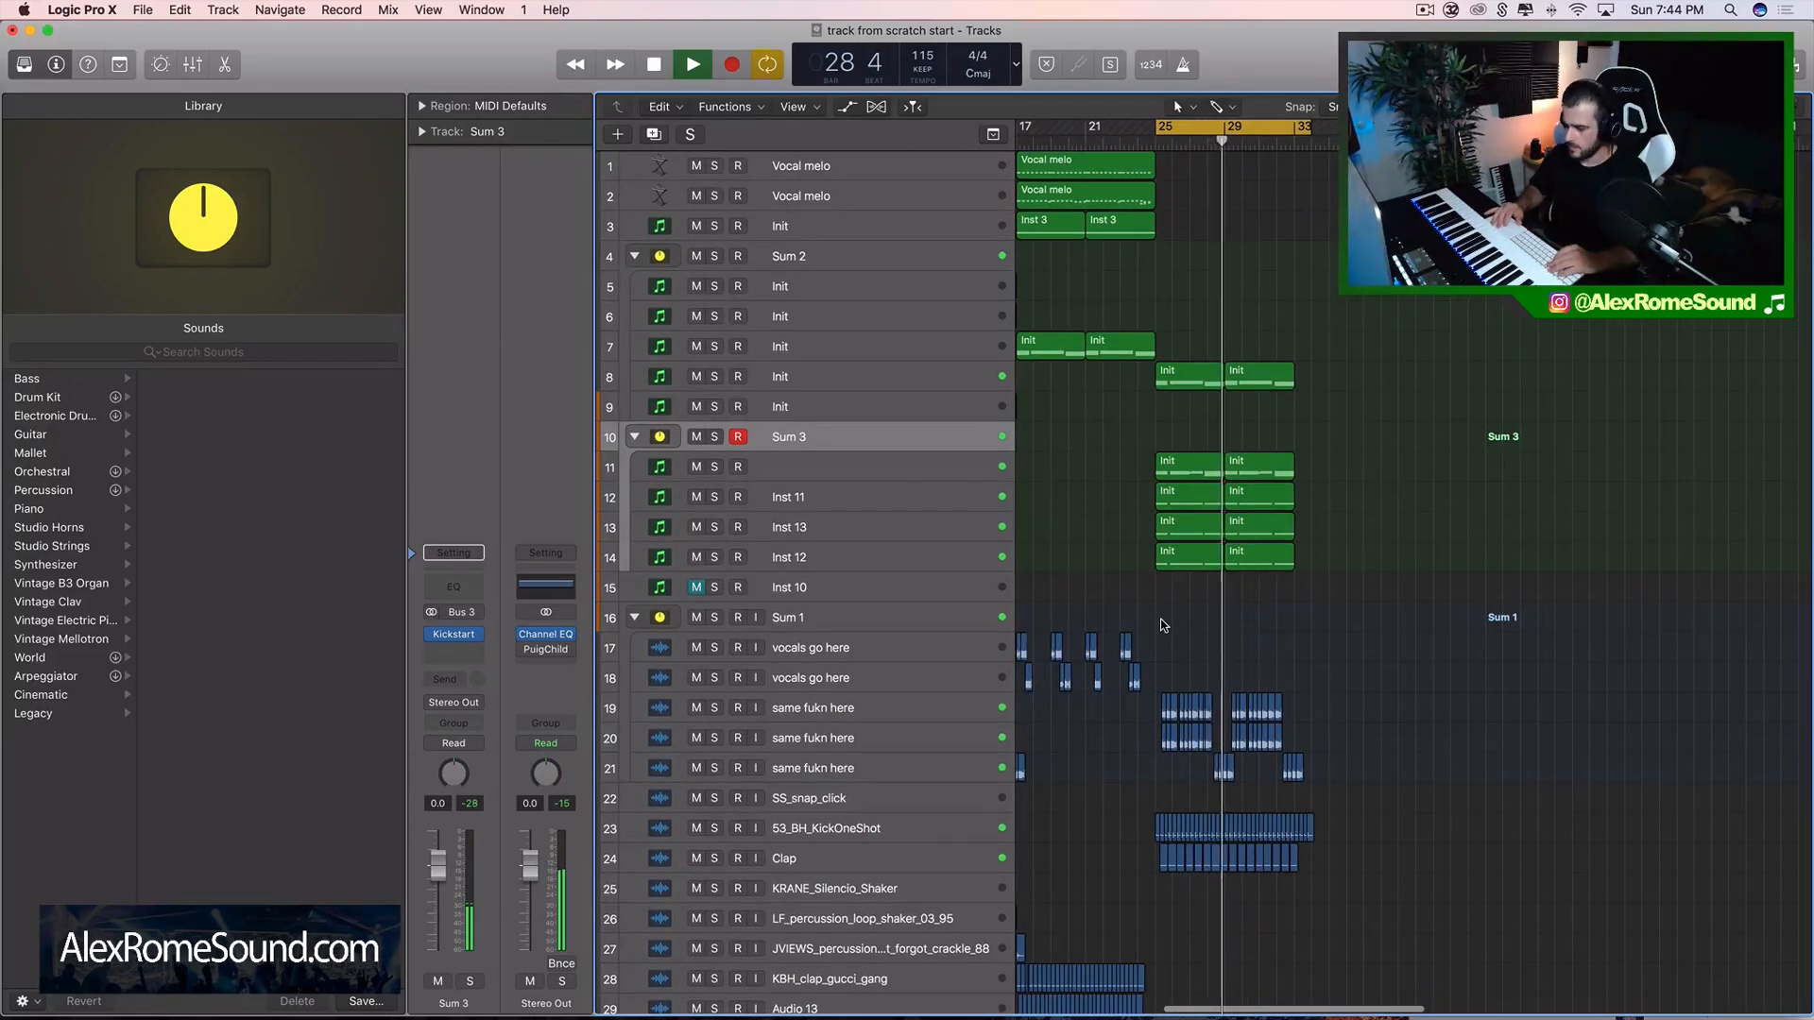
scroll(1165, 605, left, 5)
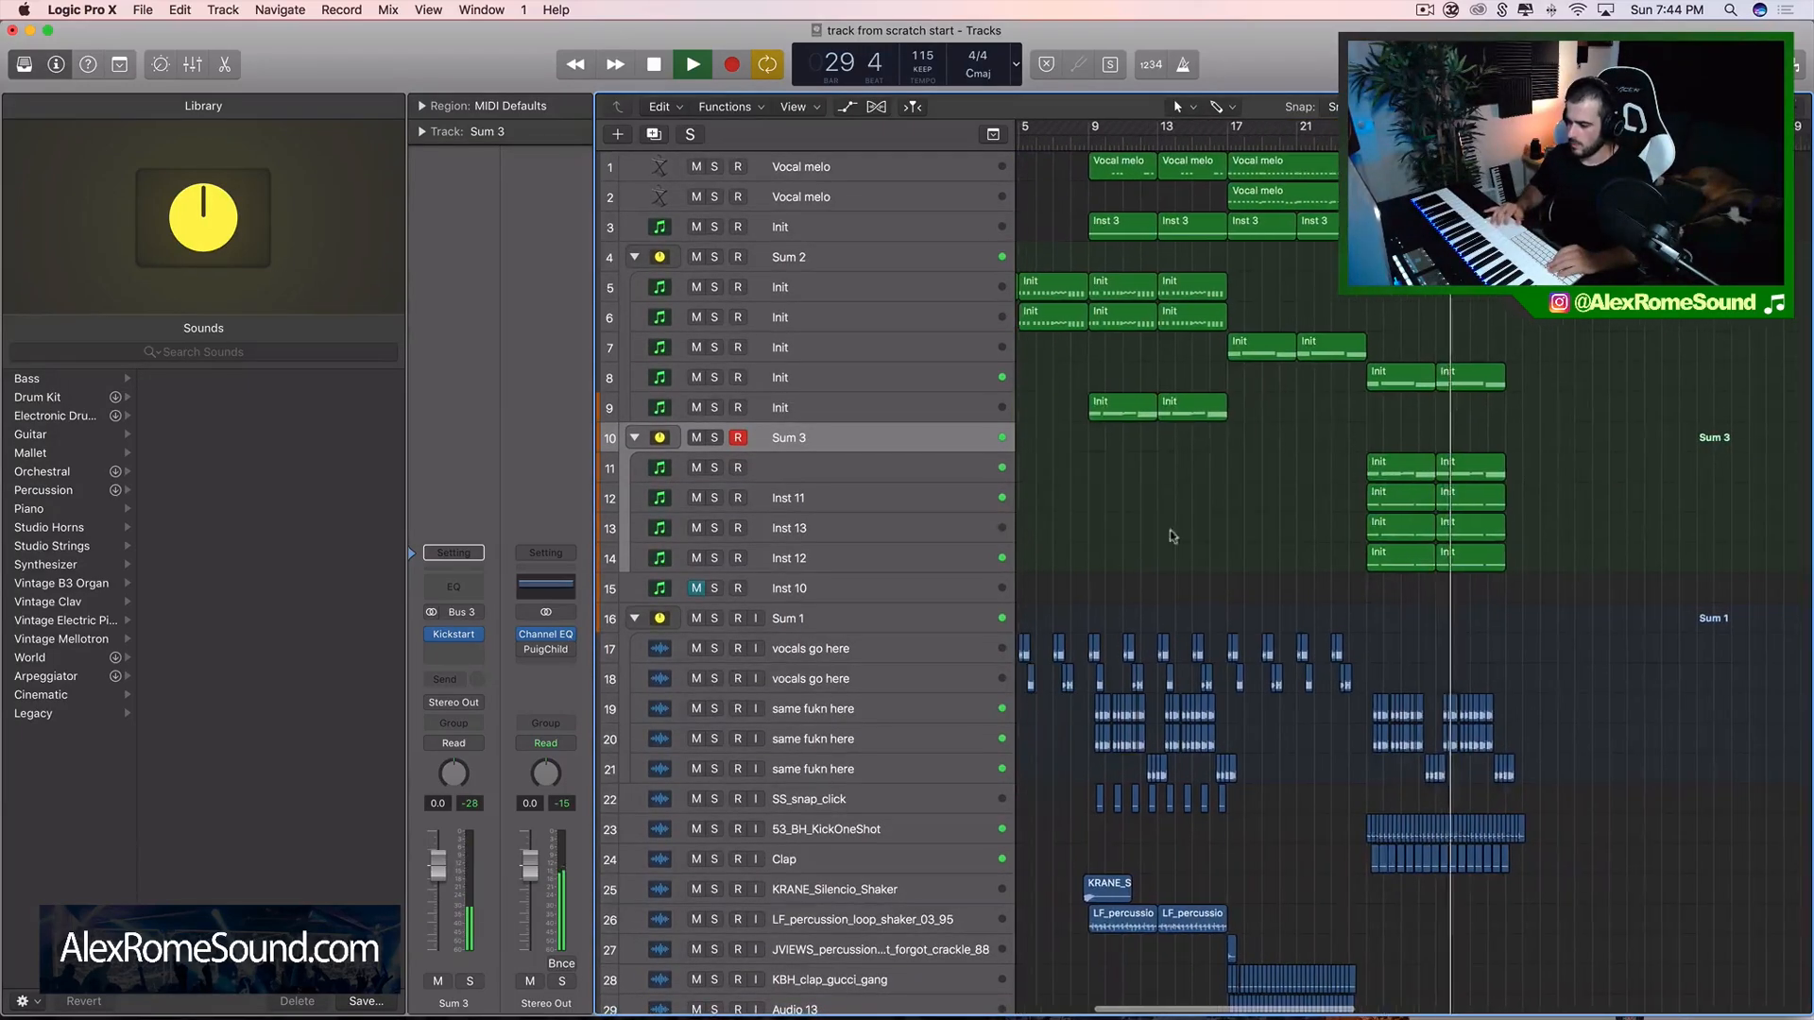
scroll(1238, 167, down, 4)
scroll(1239, 166, right, 5)
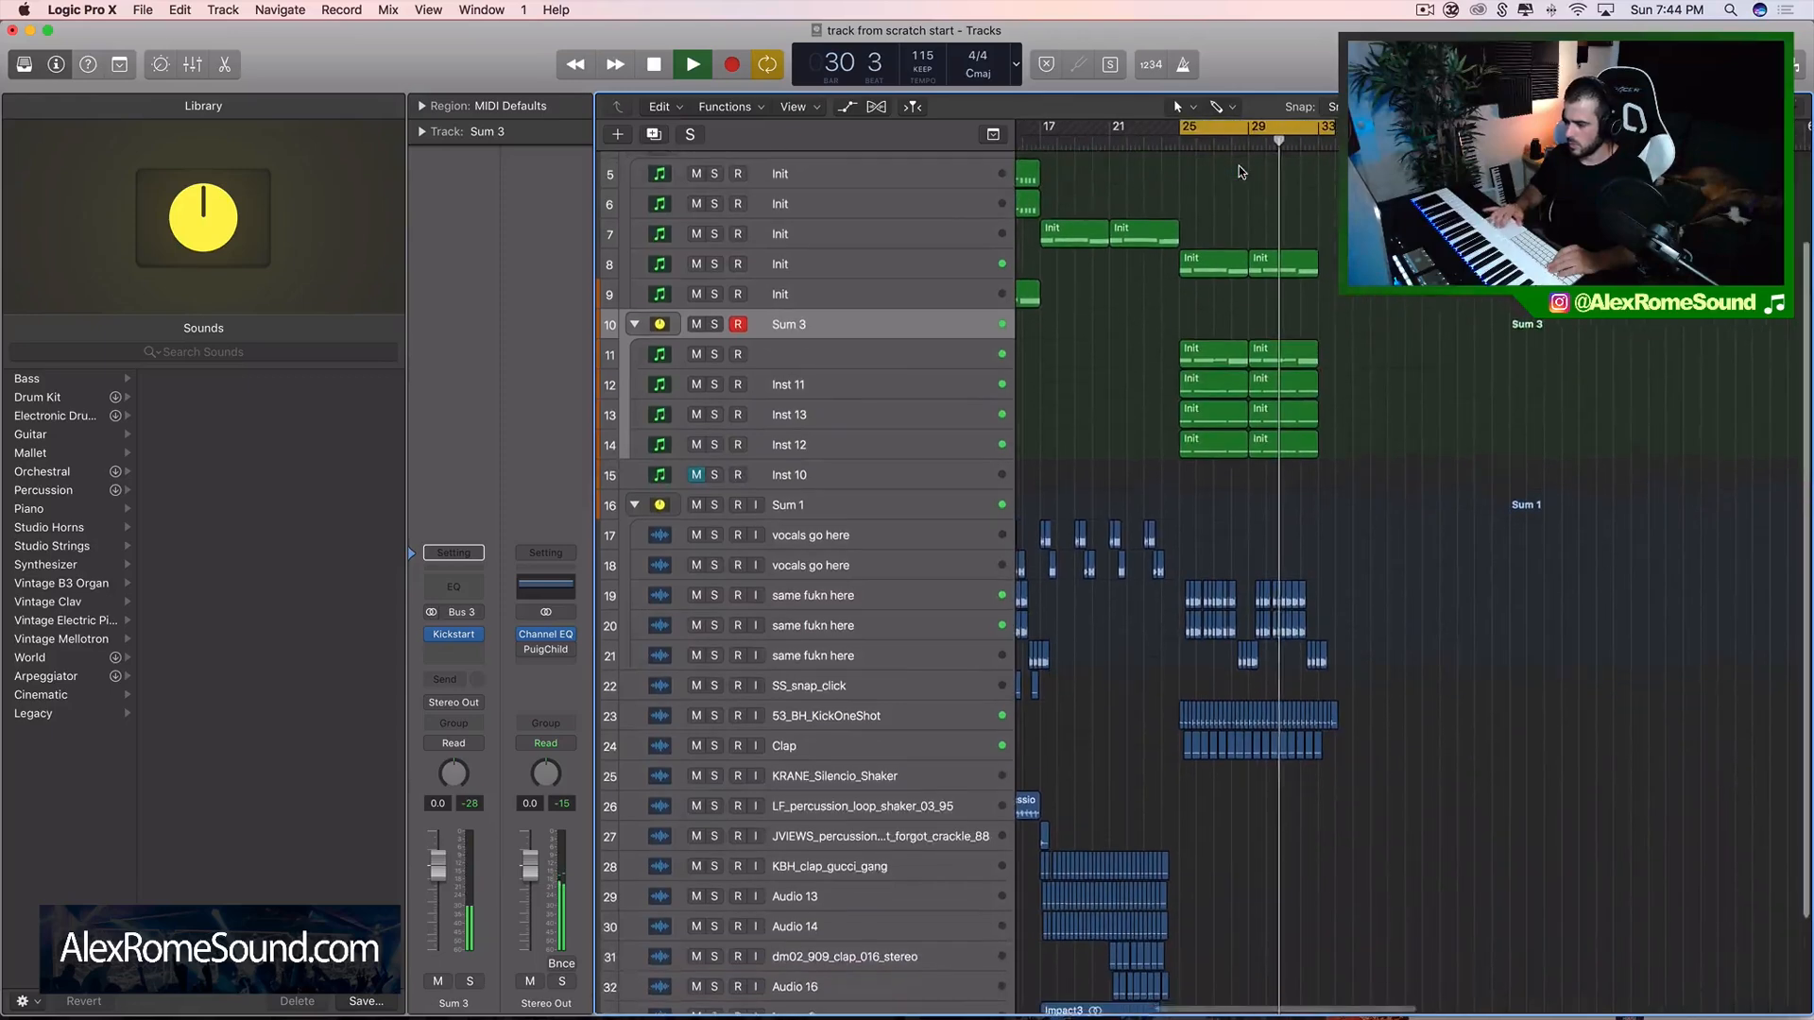
scroll(1238, 166, down, 4)
scroll(1239, 167, right, 3)
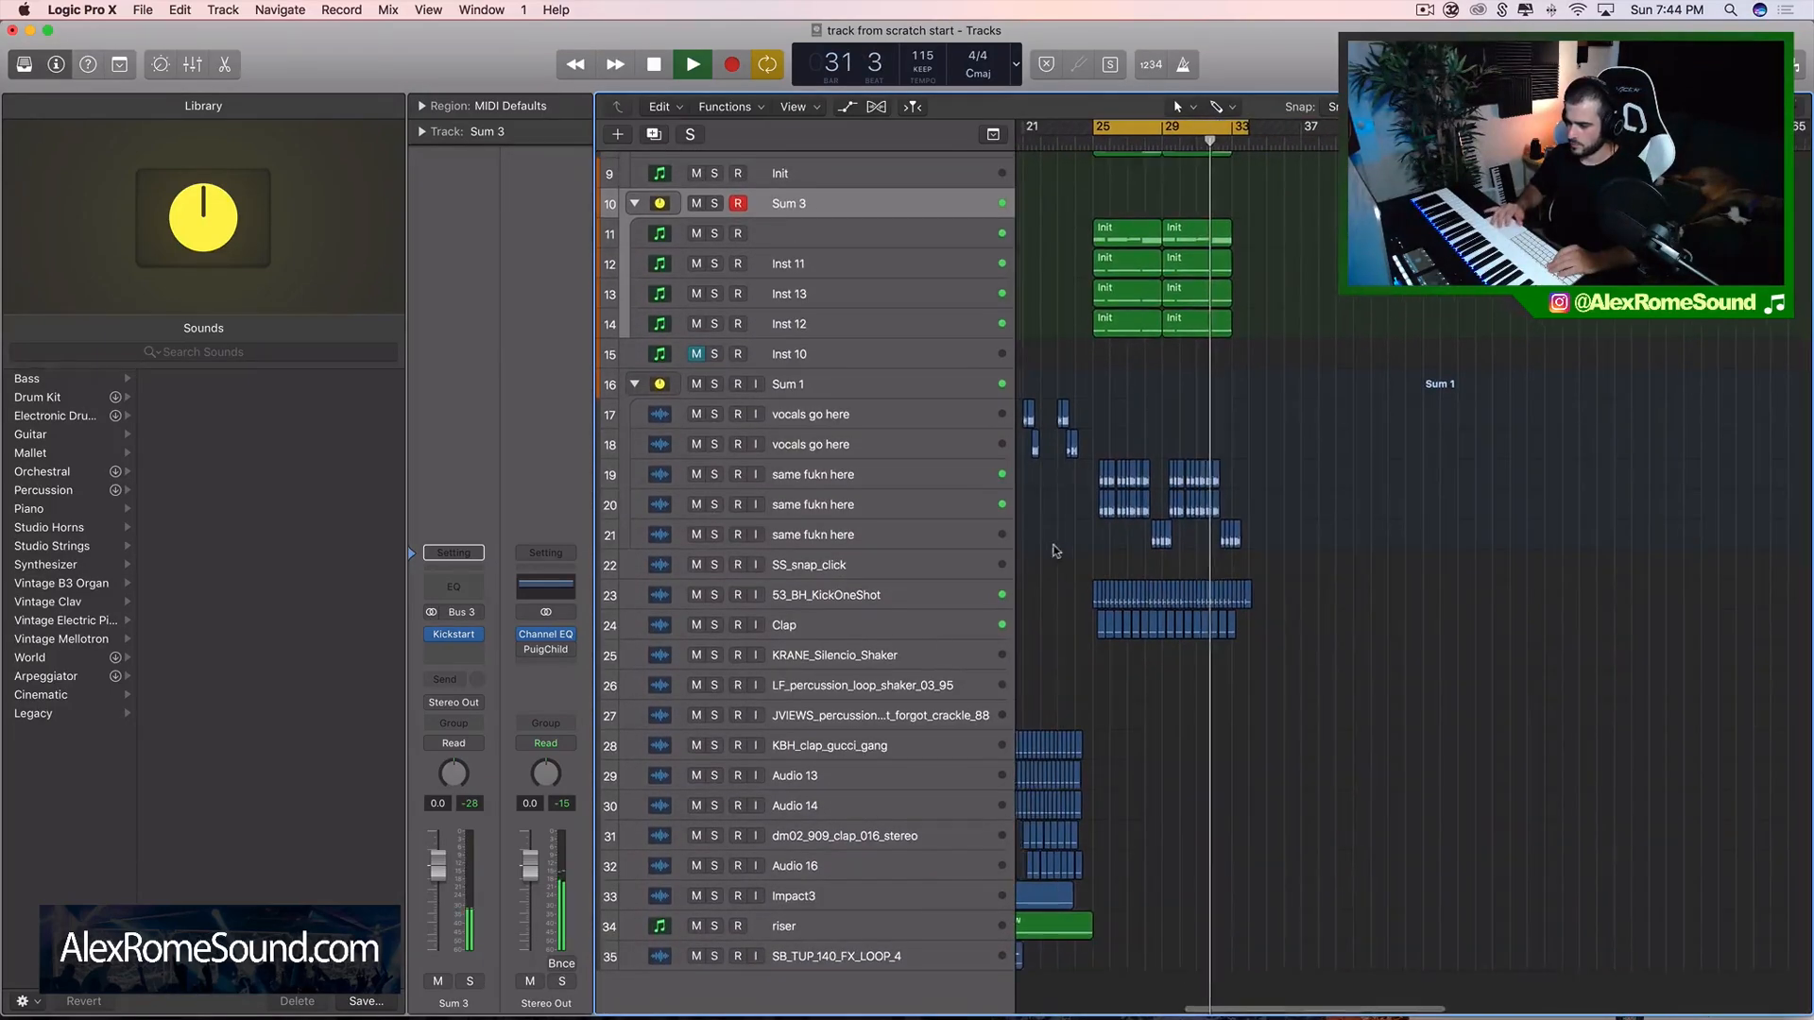
- Duplicate the Clap track as an empty audio track directly beneath it
key(super+Left)
key(super+Left)
key(super+Left)
click(865, 631)
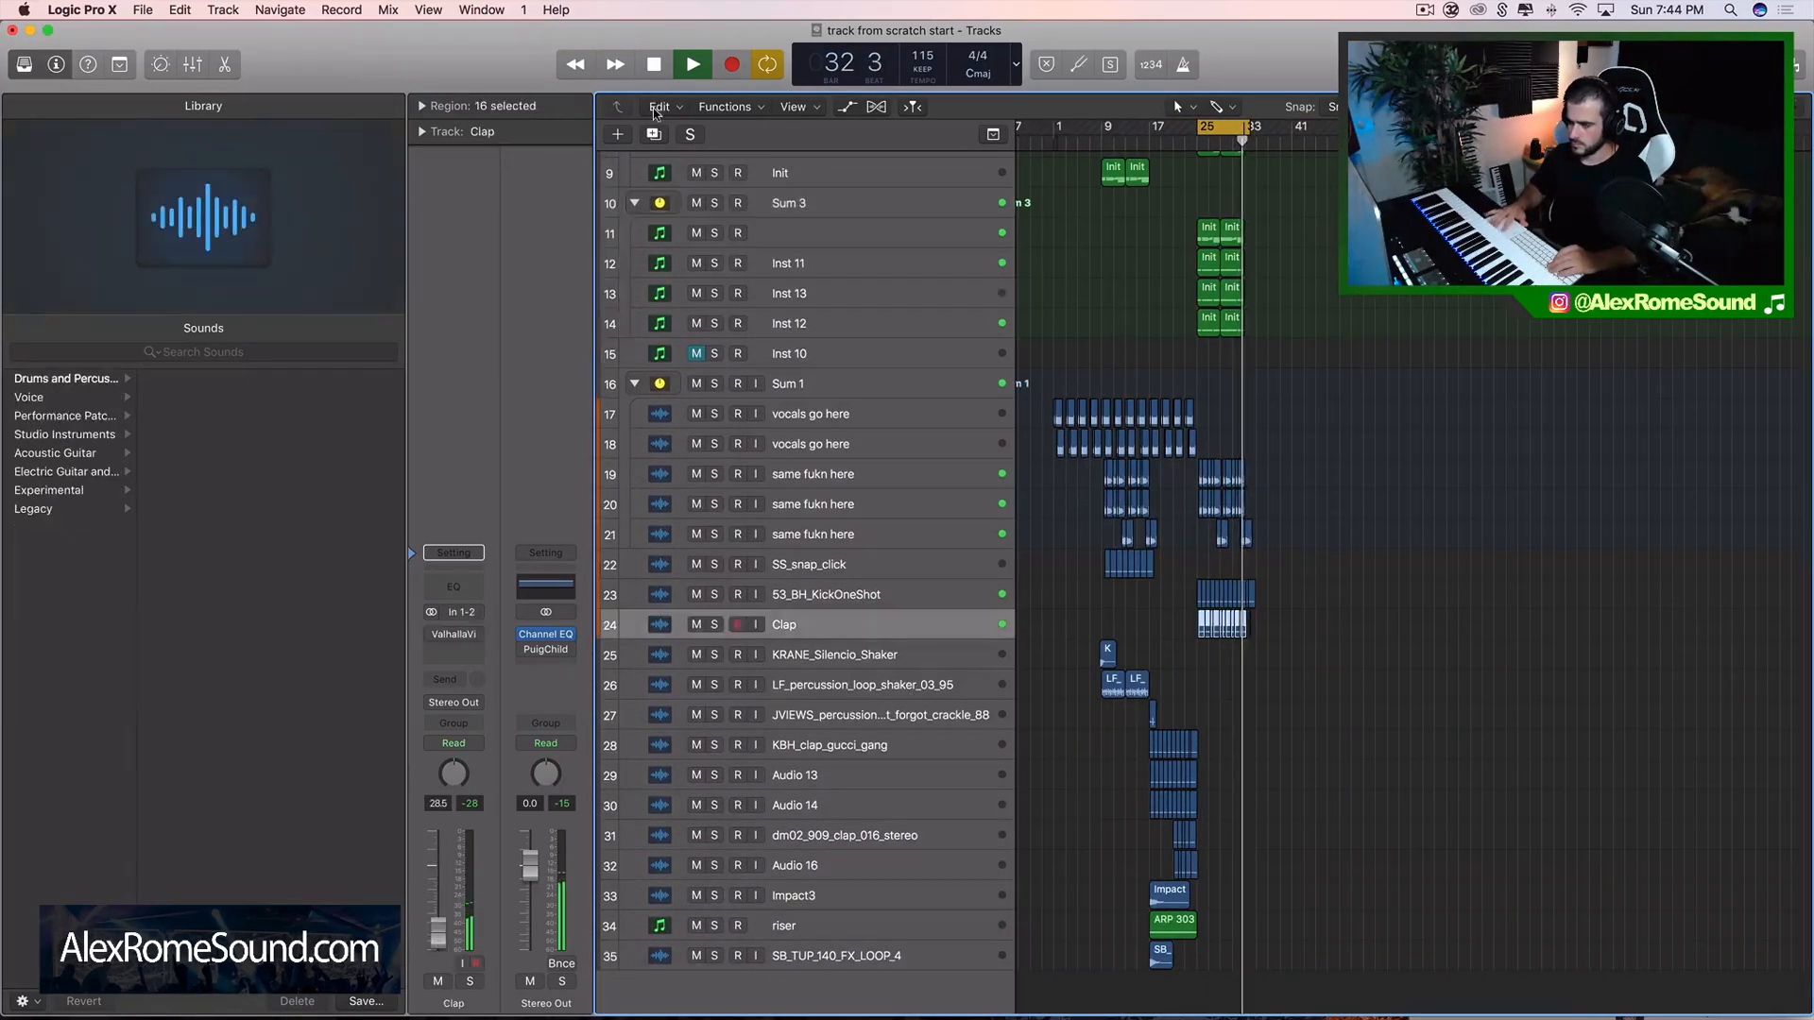
click(653, 135)
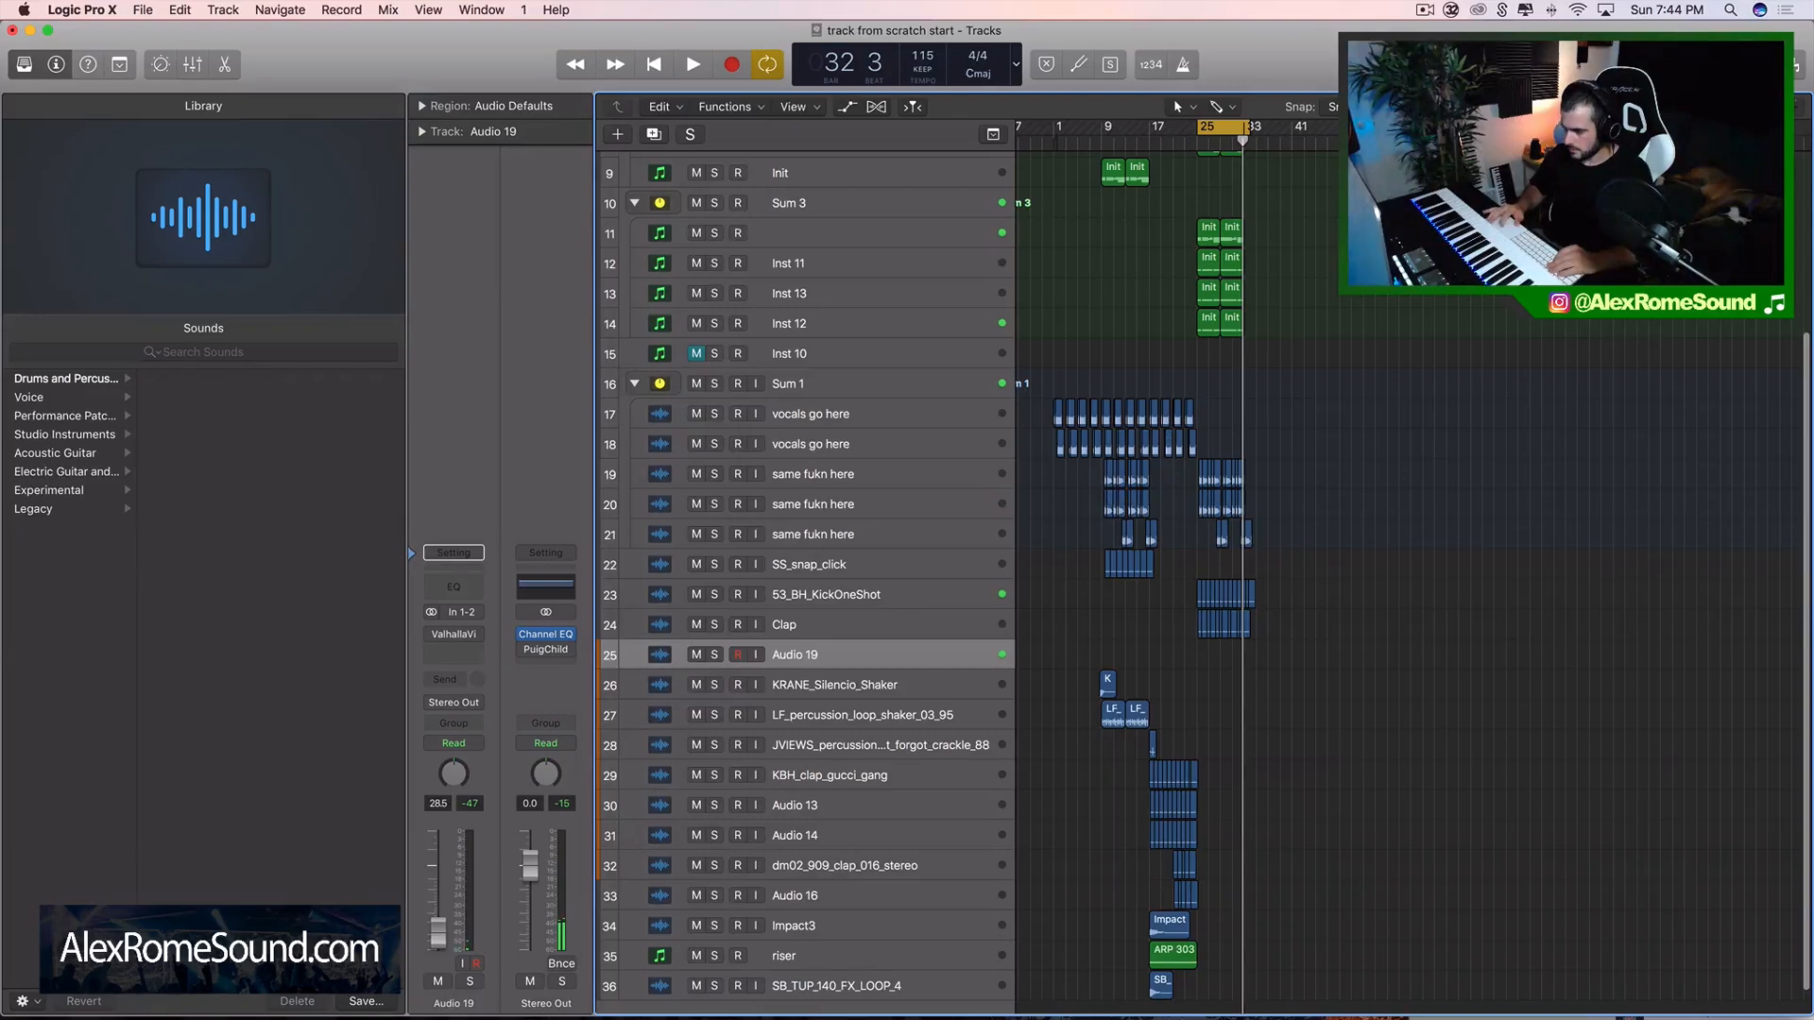
- Switch to Splice, search for hihat and add CHAD_HUGO_hihat_one_shot_med_bright.wav to the new track near bar 25
click(1502, 9)
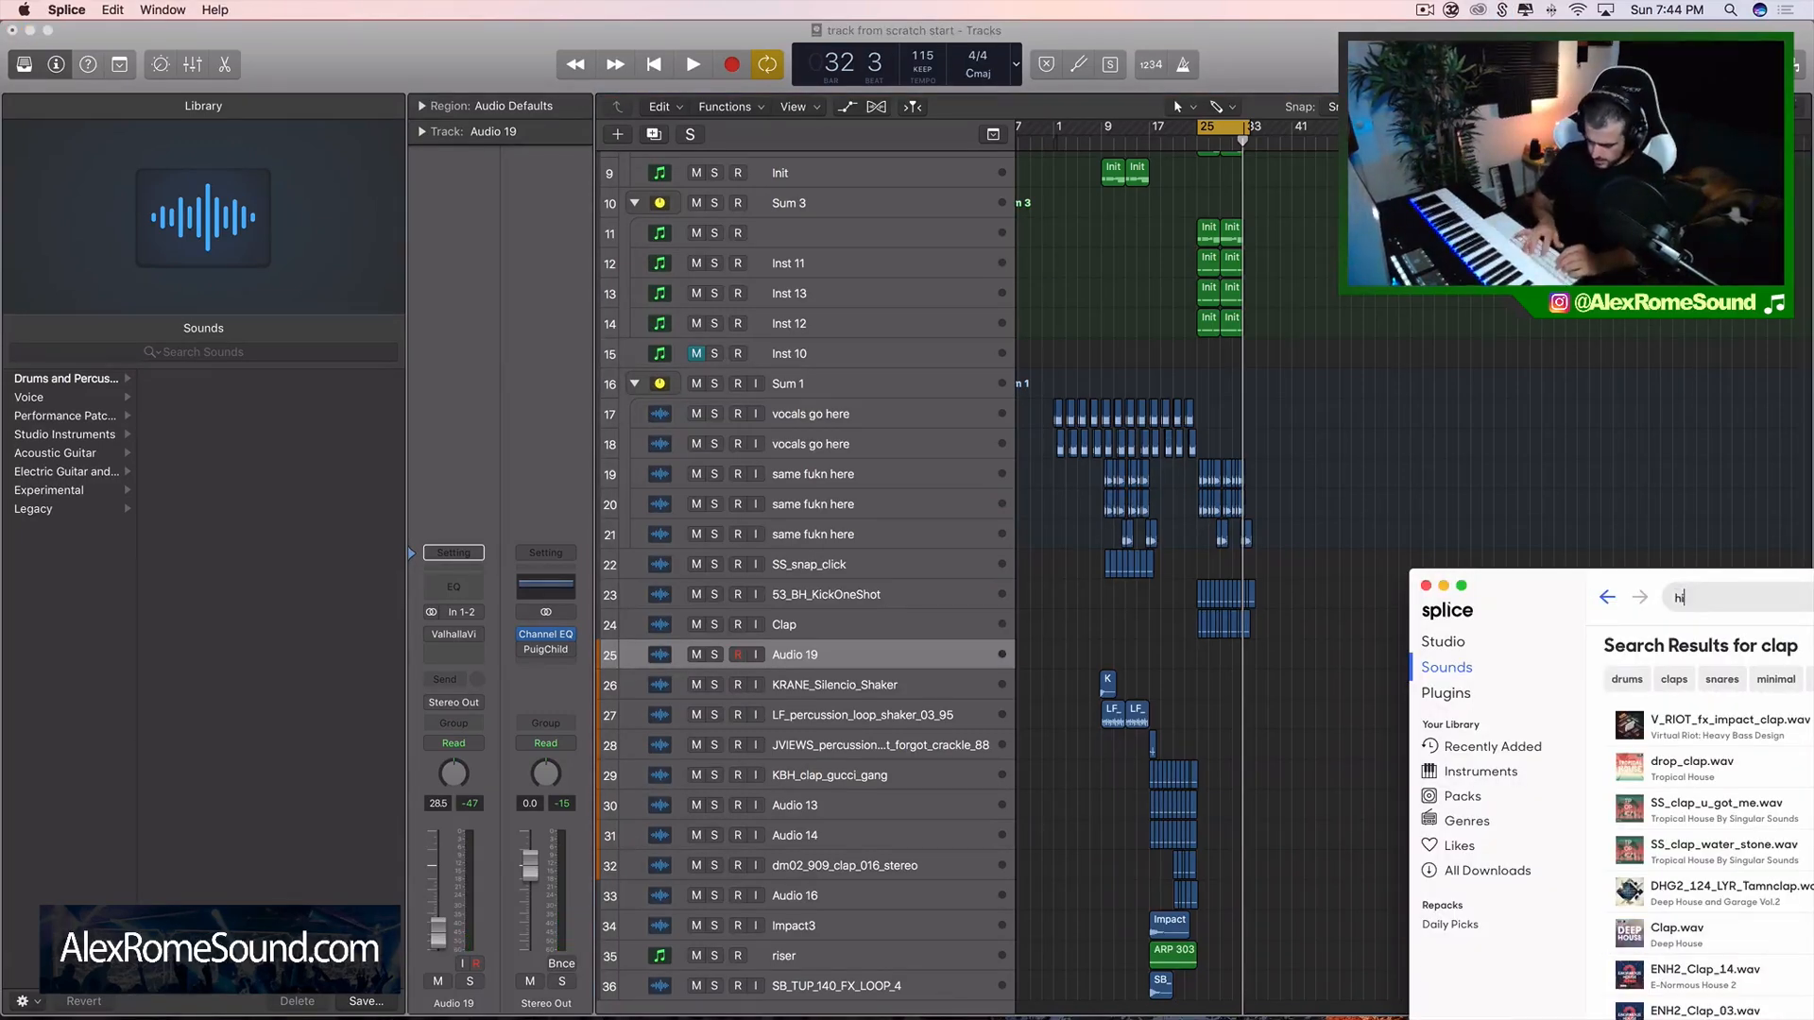
text(hihat)
key(Return)
drag(1580, 593, 1537, 510)
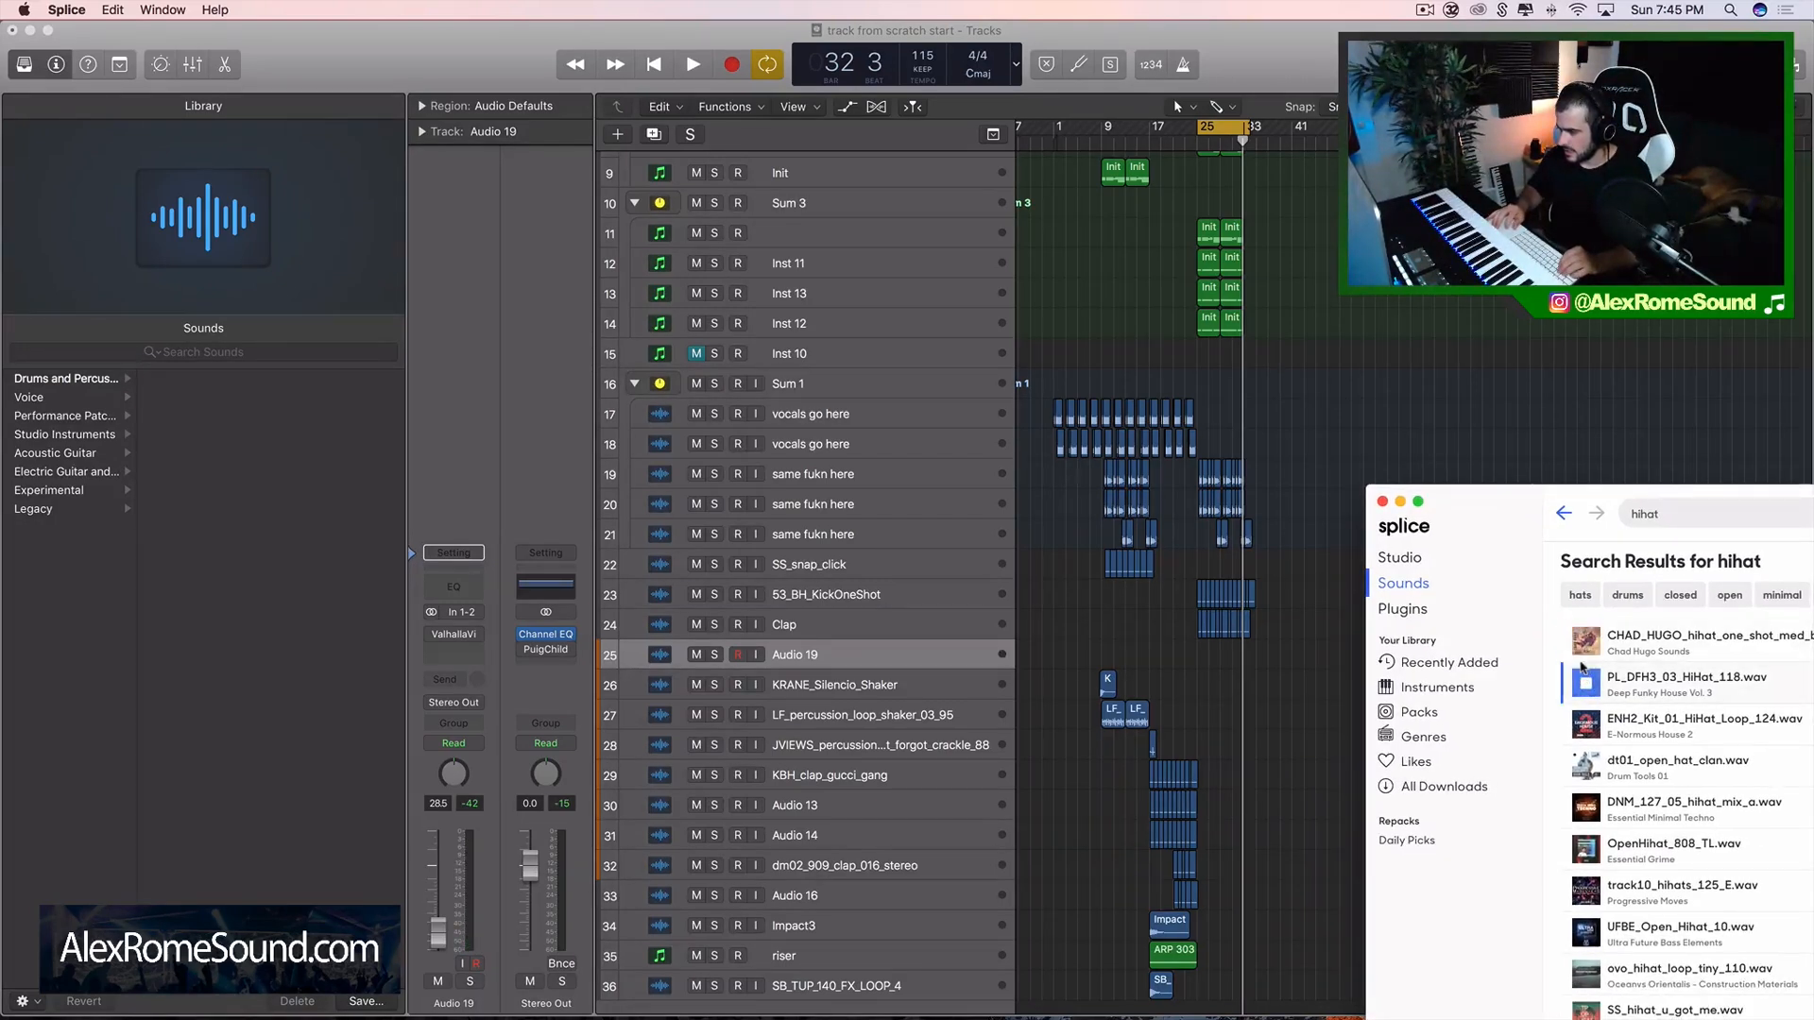
drag(1596, 642, 1207, 659)
- Place the hi-hat on the offbeat between bar 25's first two kicks, then repeat it and align the copies with the following offbeats
scroll(1206, 662, up, 10)
scroll(1206, 660, left, 3)
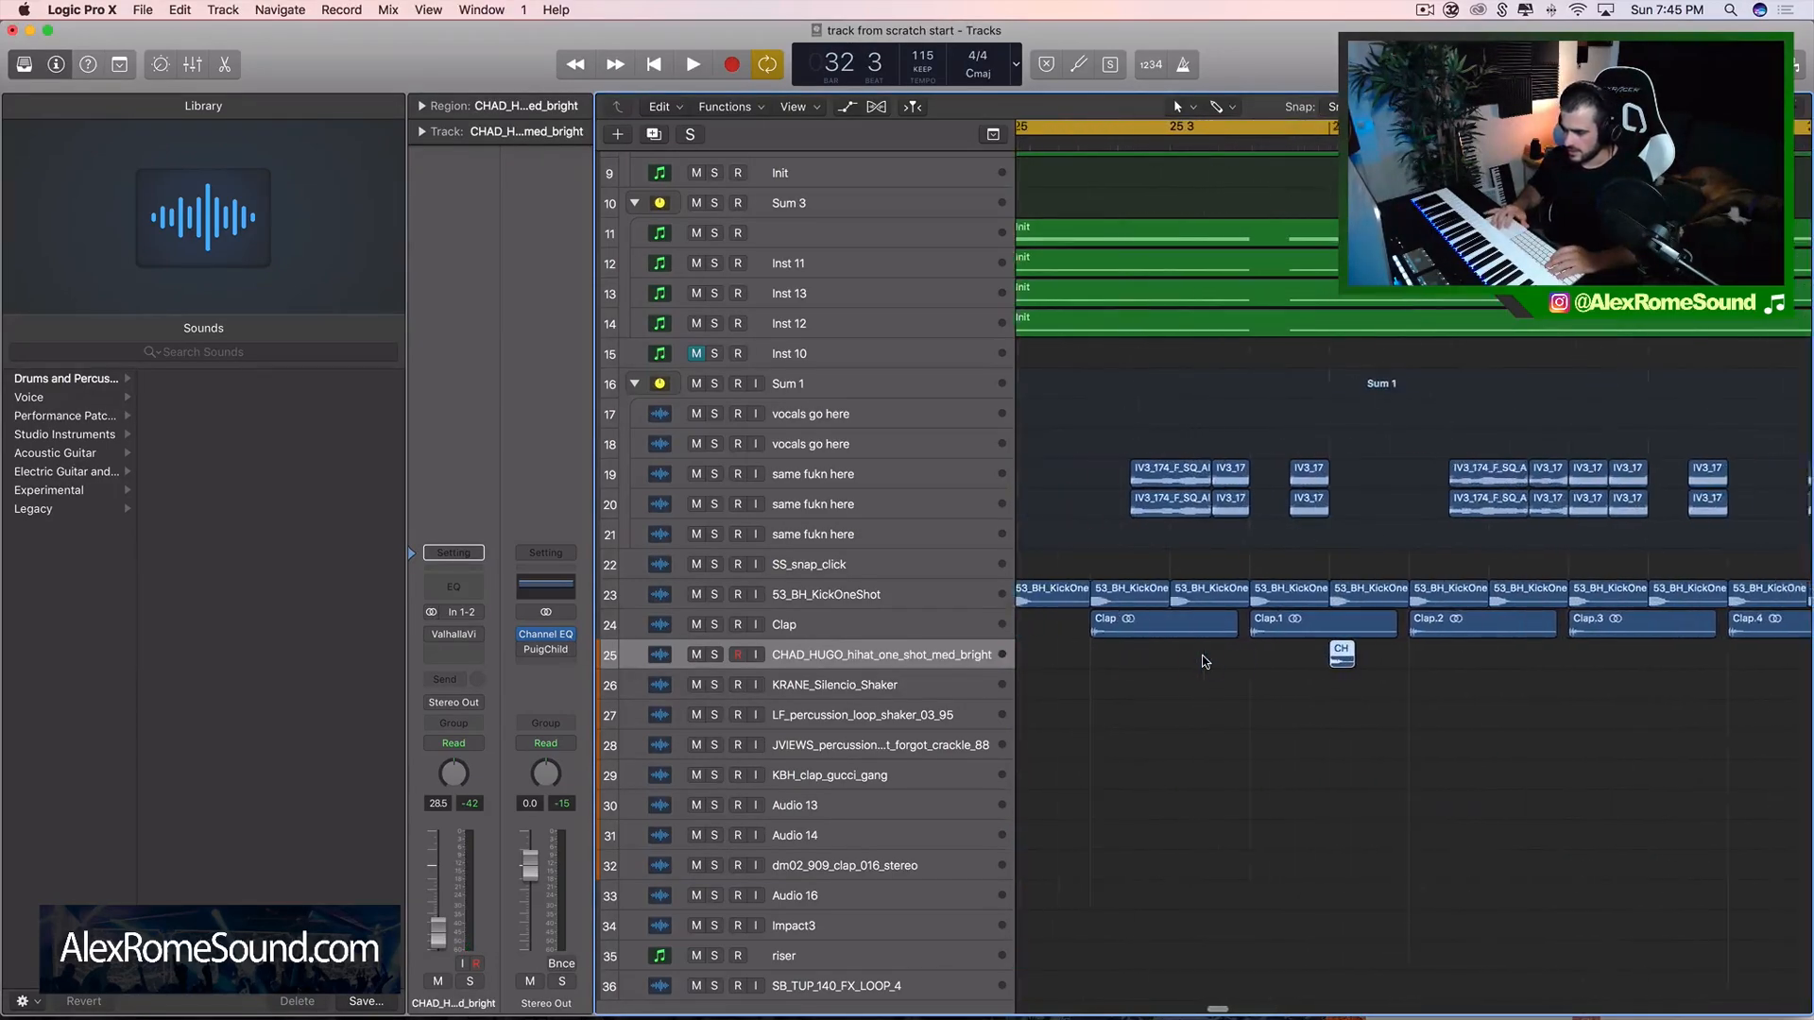
drag(1376, 661, 1091, 665)
key(super+r)
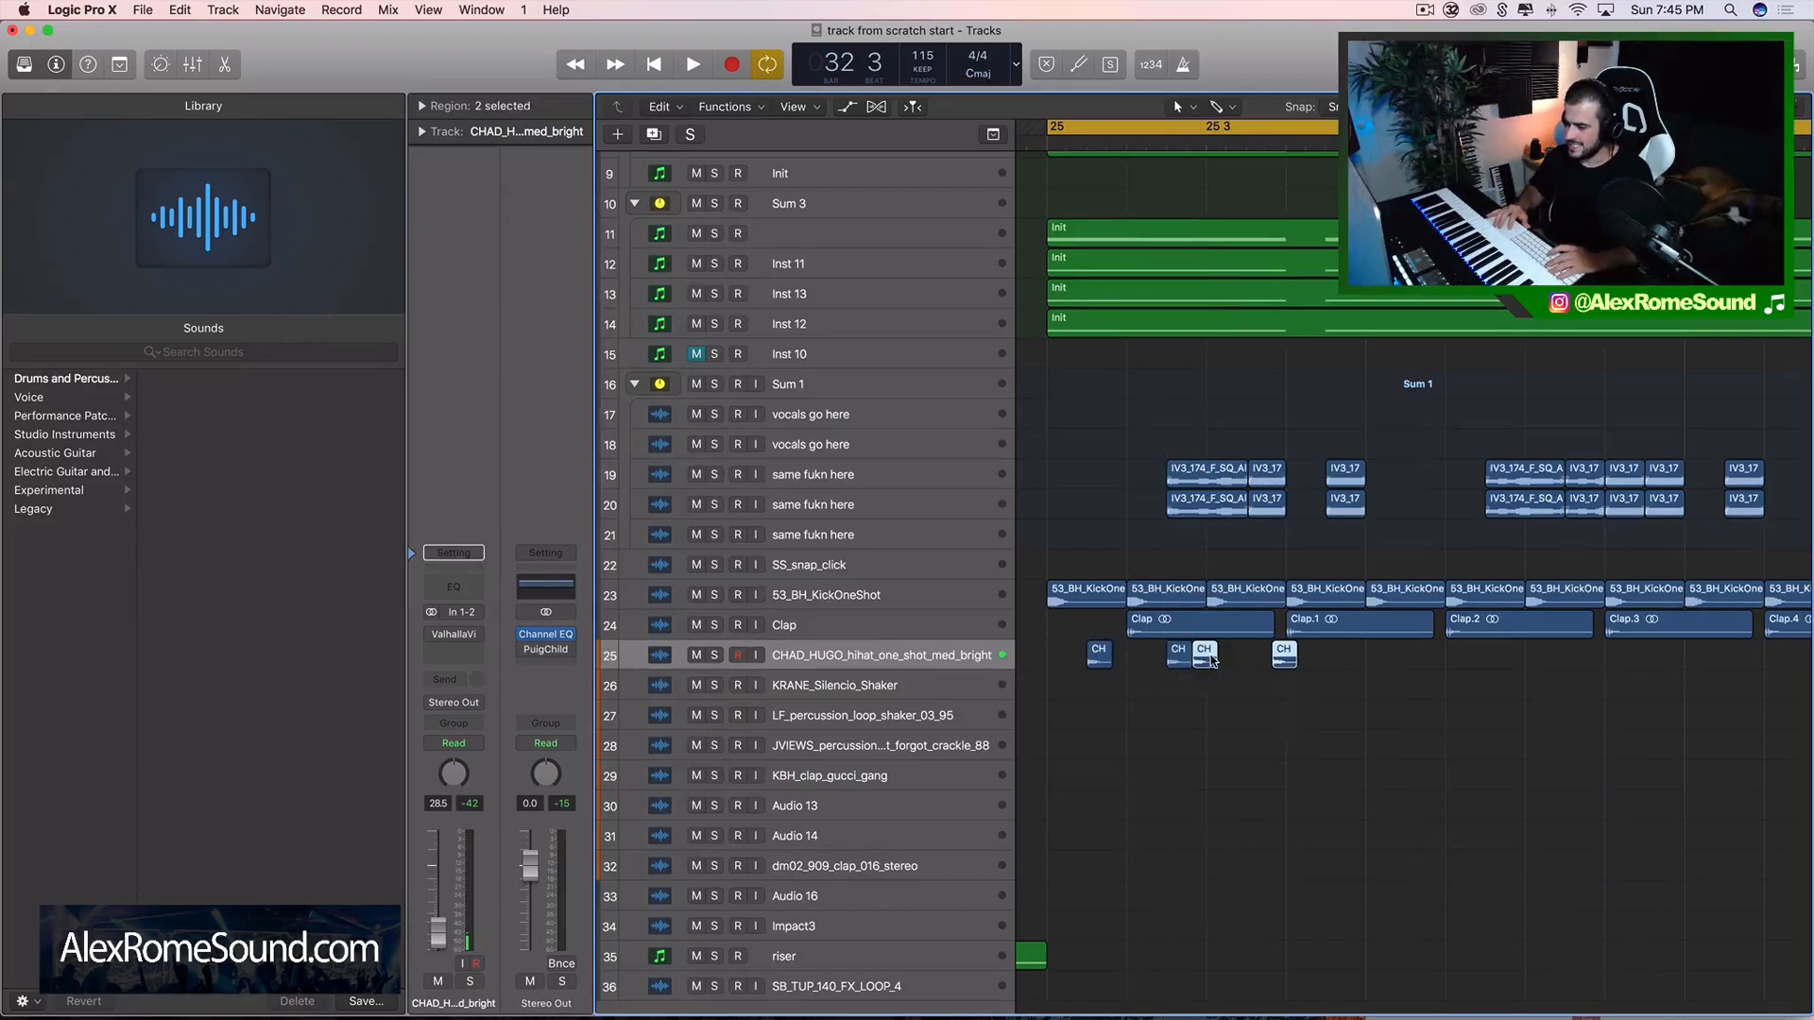
mouse_move(1212, 661)
mouse_down()
mouse_move(1416, 662)
mouse_move(1240, 660)
mouse_up()
- Repeat the hi-hat group and move the eight copied hits onto the offbeats from the end of bar 26
key(super+Left)
key(super+Left)
key(super+Left)
scroll(1239, 660, right, 4)
key(super+r)
key(super+Right)
key(super+Right)
key(super+Right)
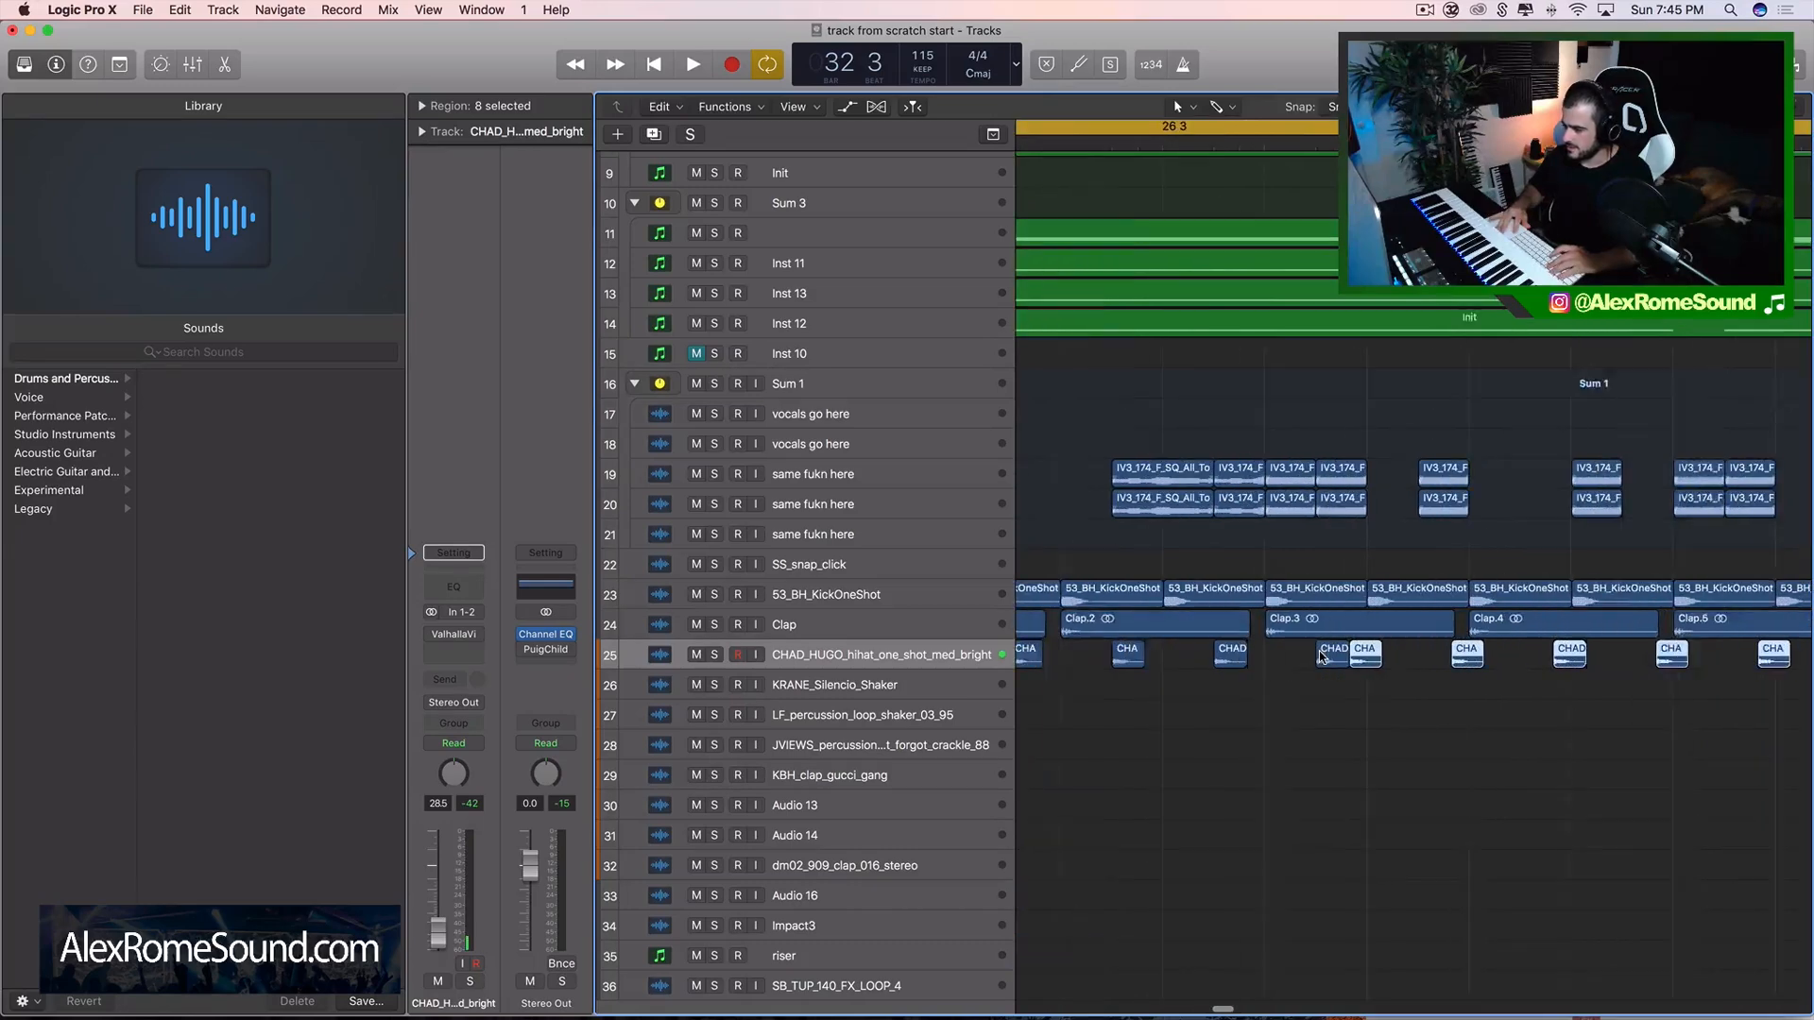
drag(1373, 664, 1450, 655)
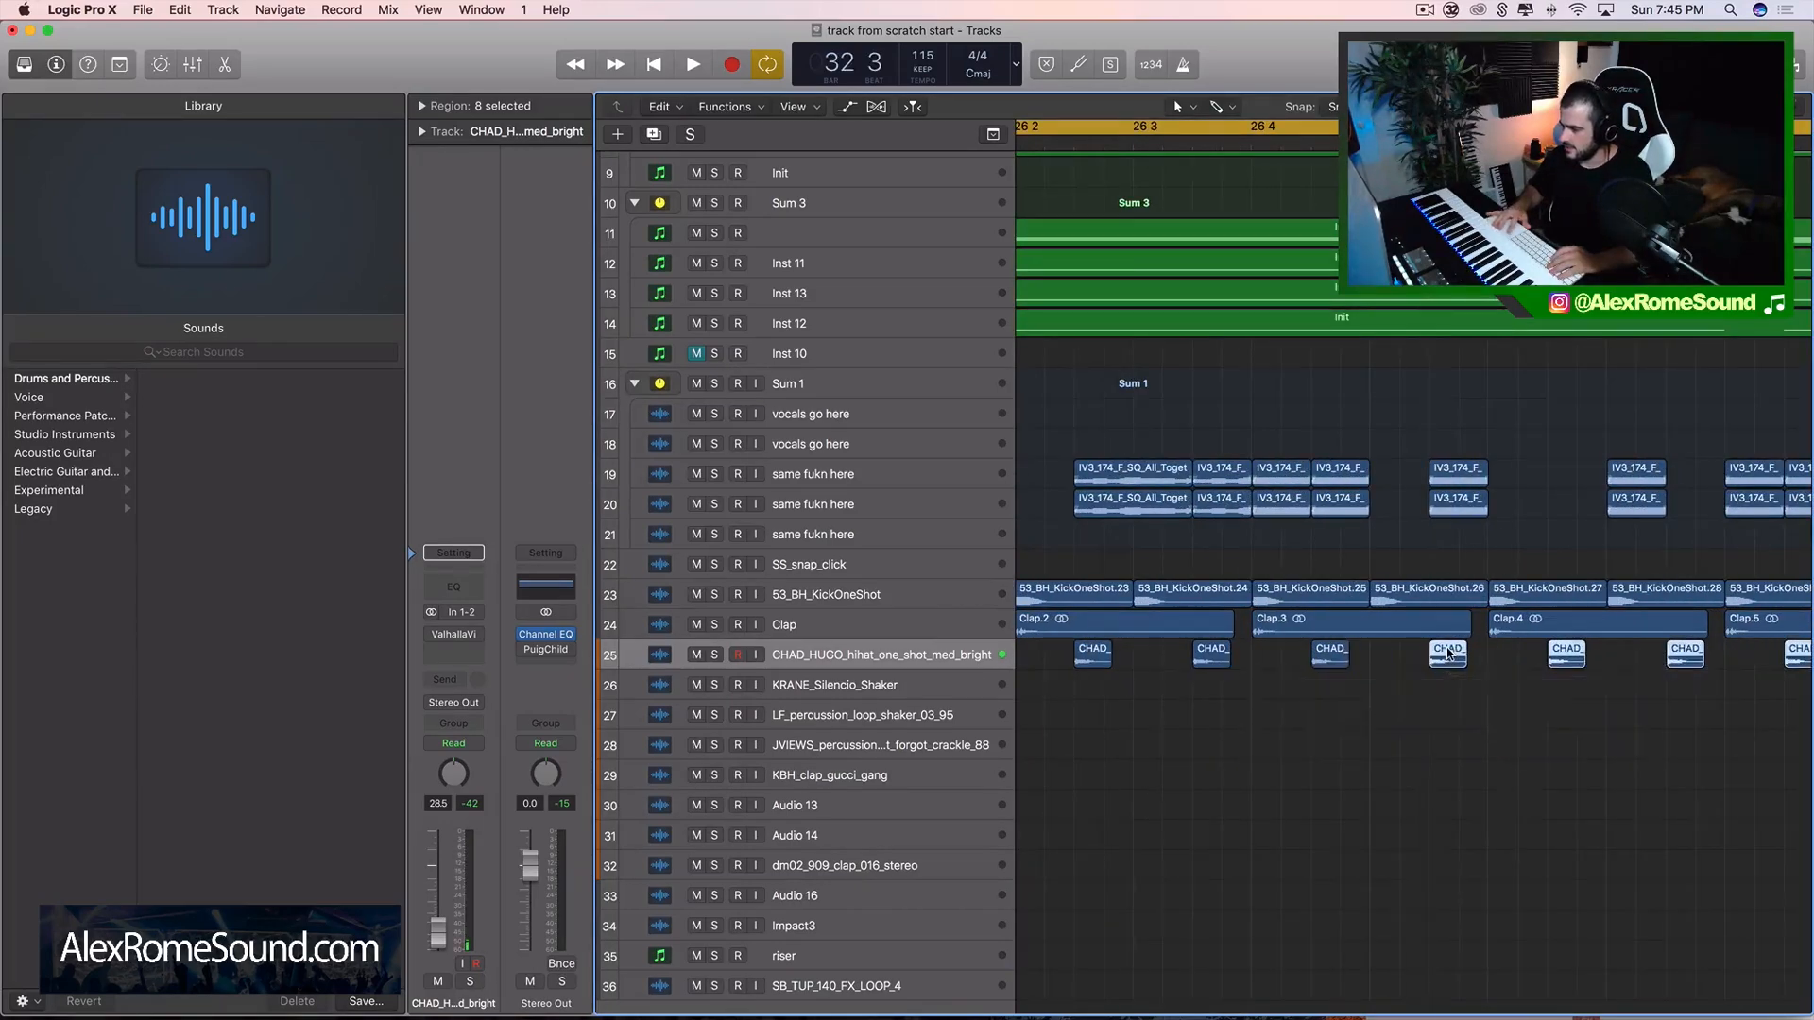
- Repeat the 16 hi-hat hits and align the copies with the offbeats from bar 29 to the section's end
key(super+Left)
key(super+Left)
key(super+Left)
scroll(1450, 655, right, 2)
key(super+r)
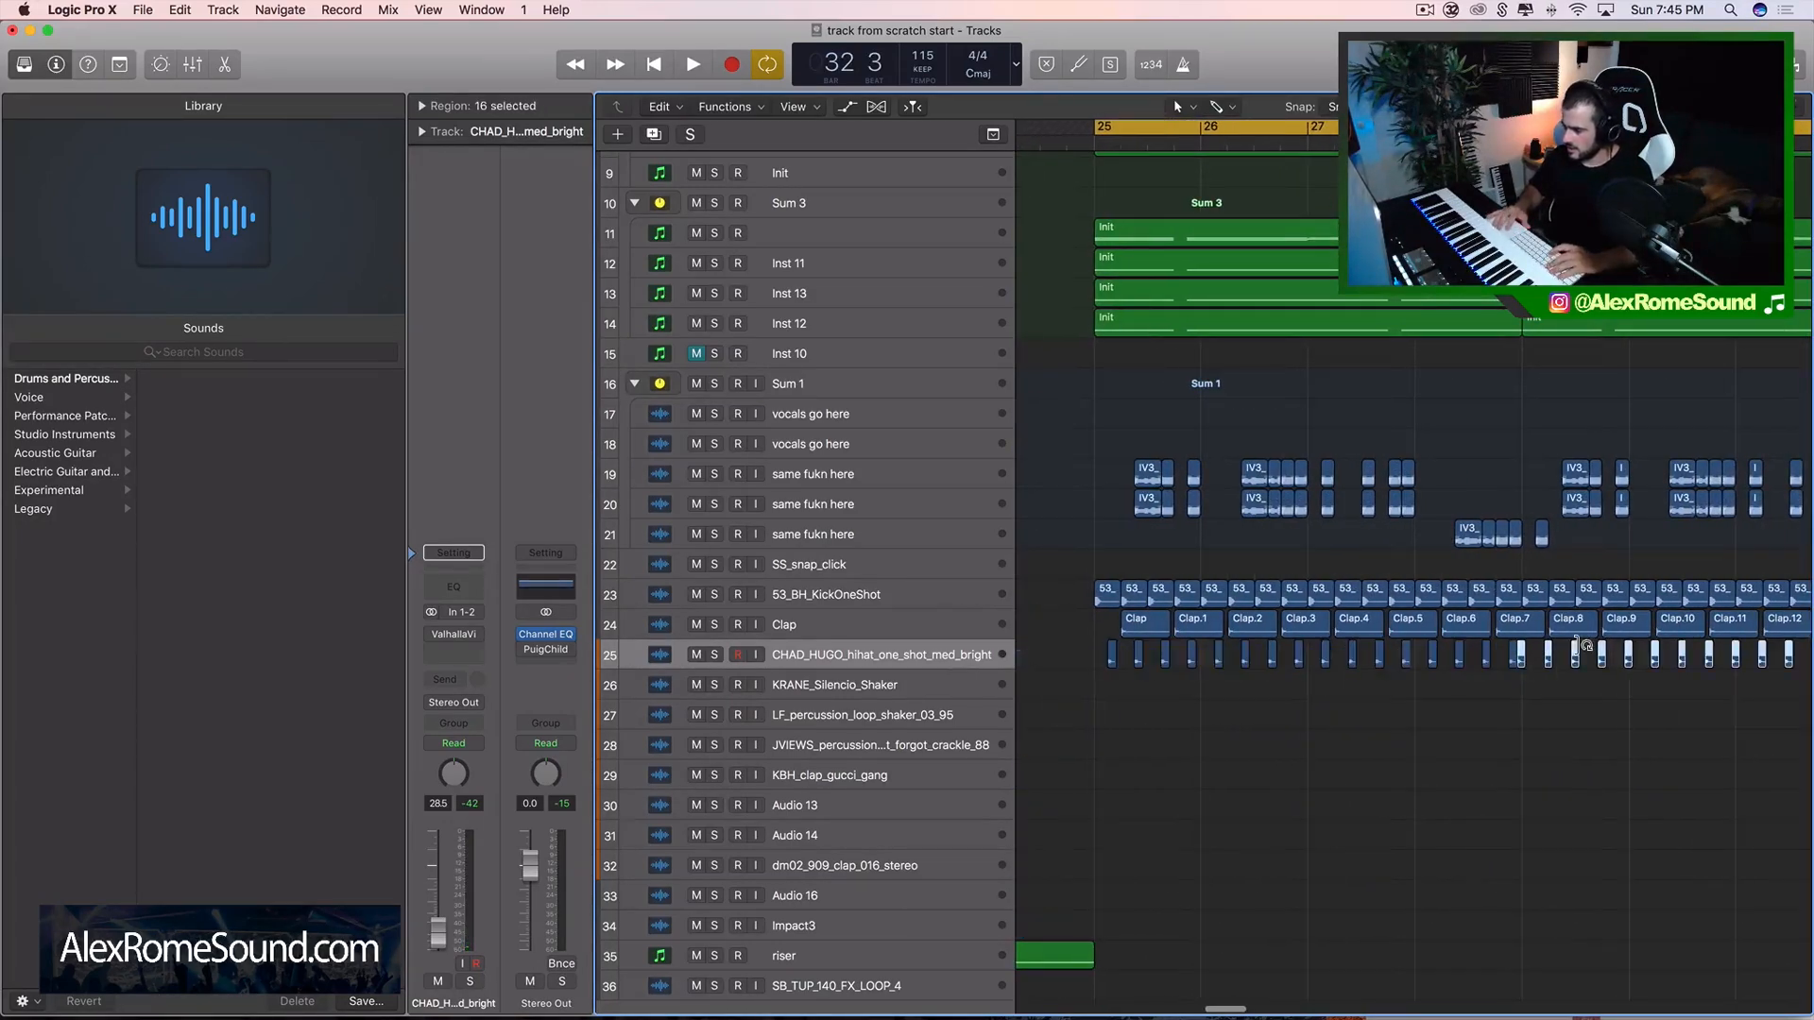
key(super+Right)
key(super+Right)
key(super+Right)
drag(1544, 658, 1630, 659)
key(super+Left)
key(super+Left)
key(super+Left)
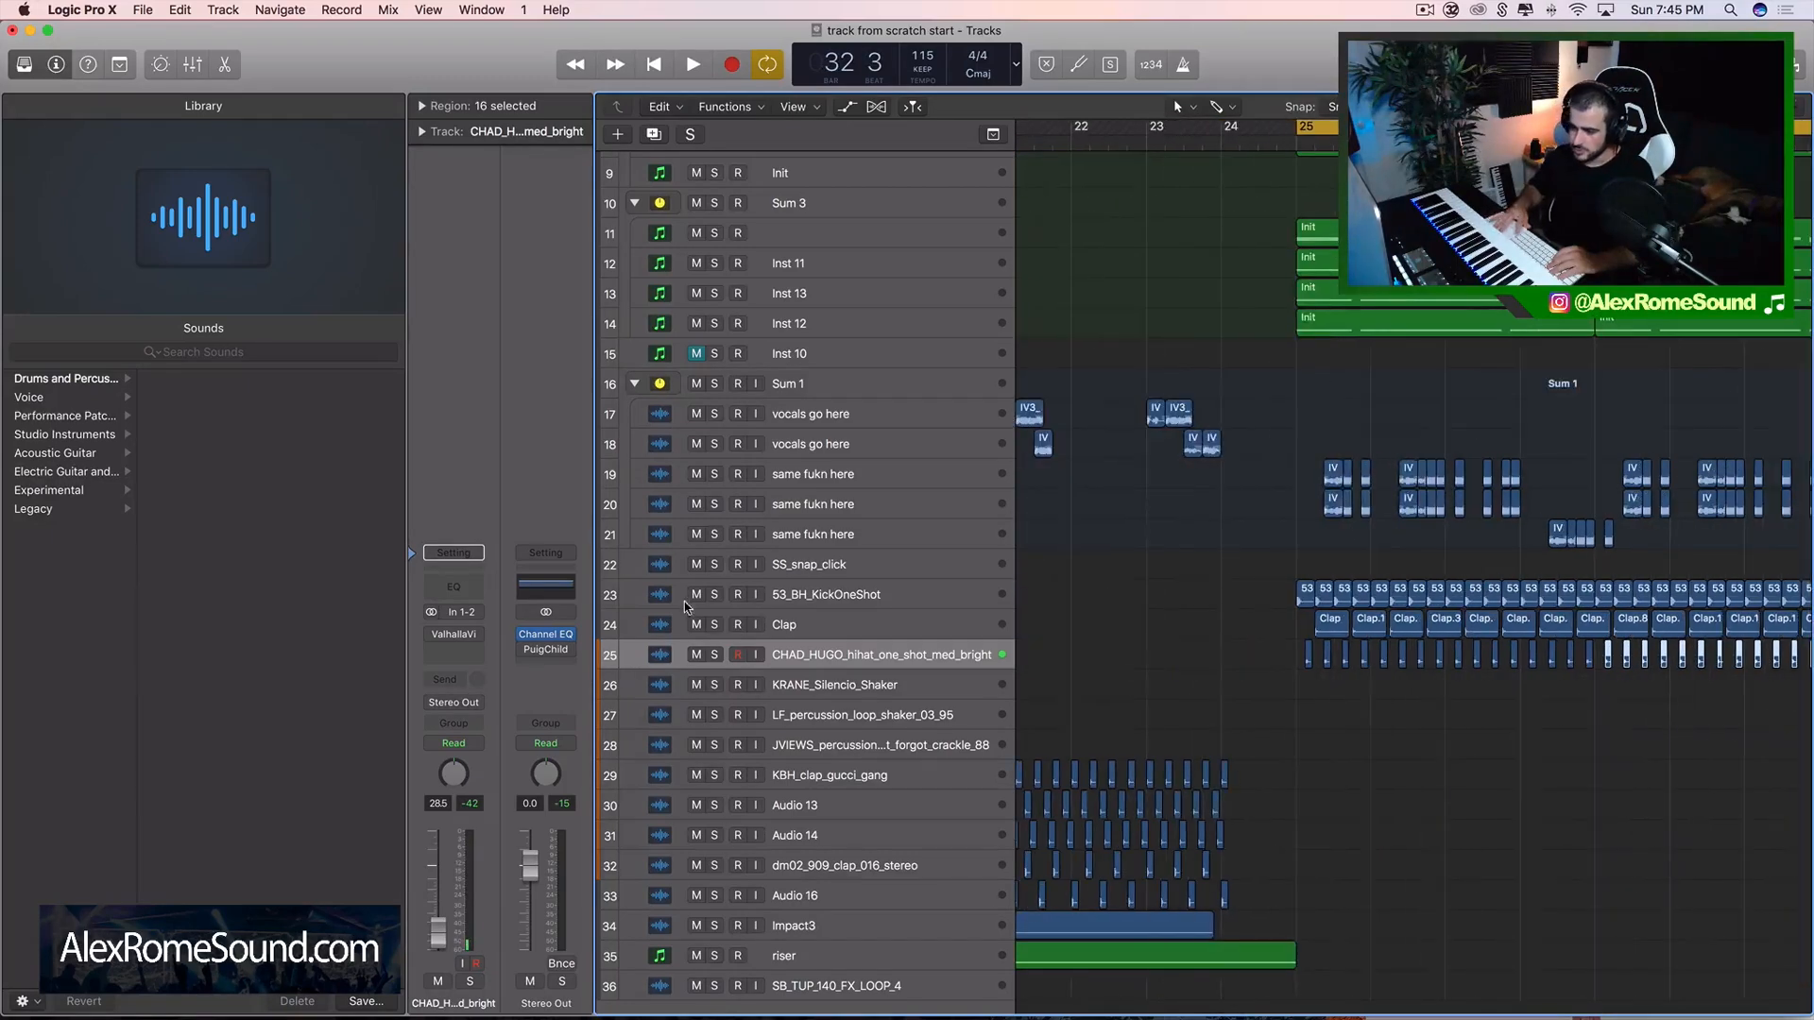
- Add a Channel EQ to the hi-hat track and set its 24 dB/Oct low cut to 550 Hz
double_click(454, 585)
drag(82, 285, 350, 274)
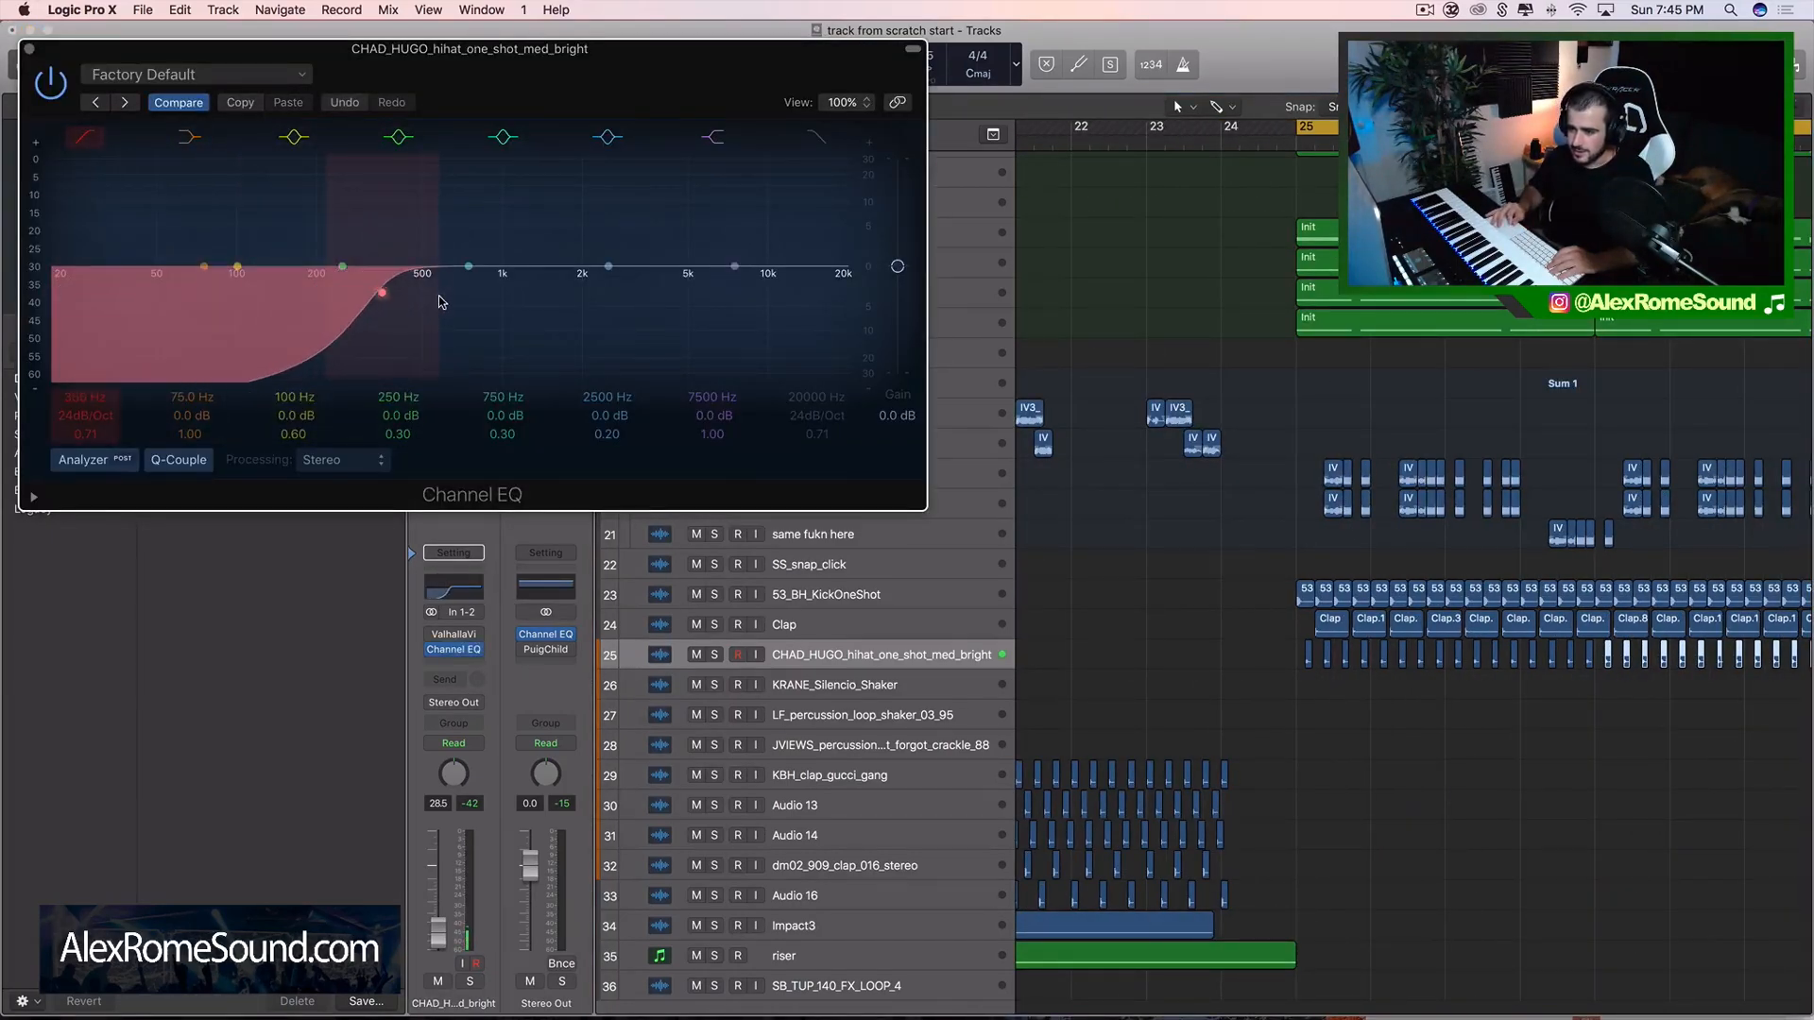
scroll(1061, 543, left, 1)
key(super+Left)
key(super+Left)
key(super+Left)
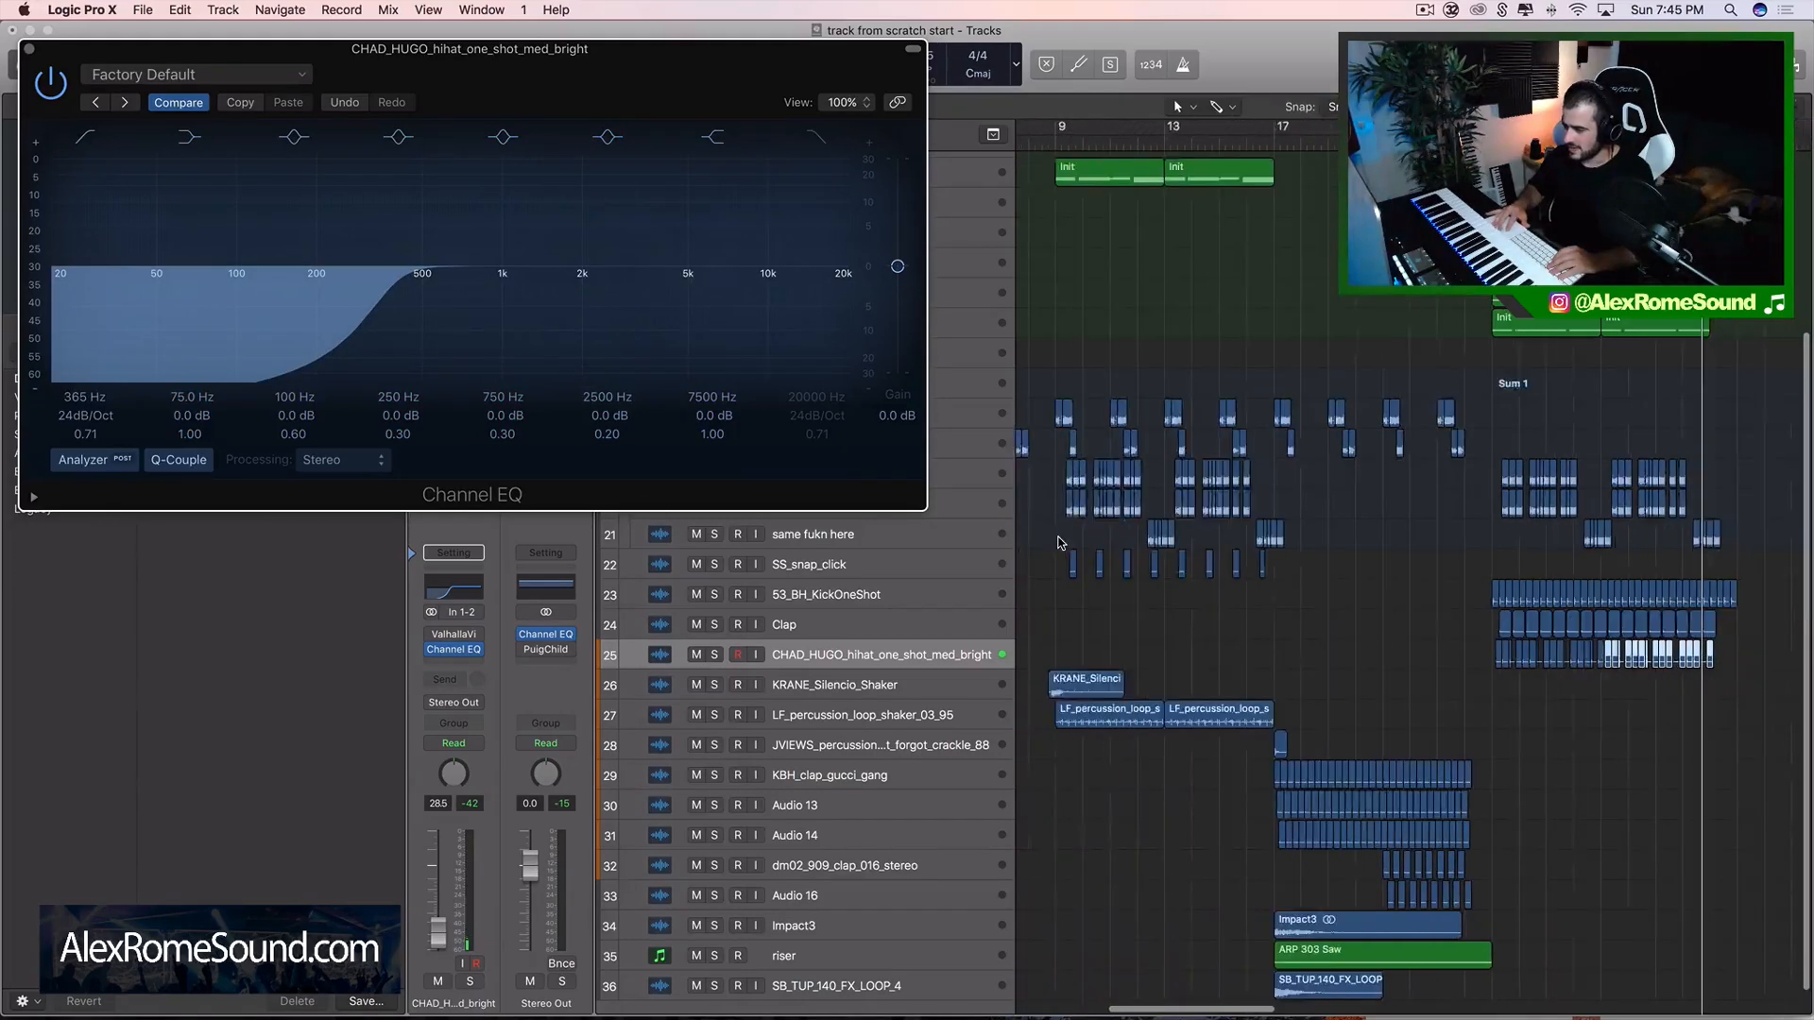
scroll(1061, 543, right, 4)
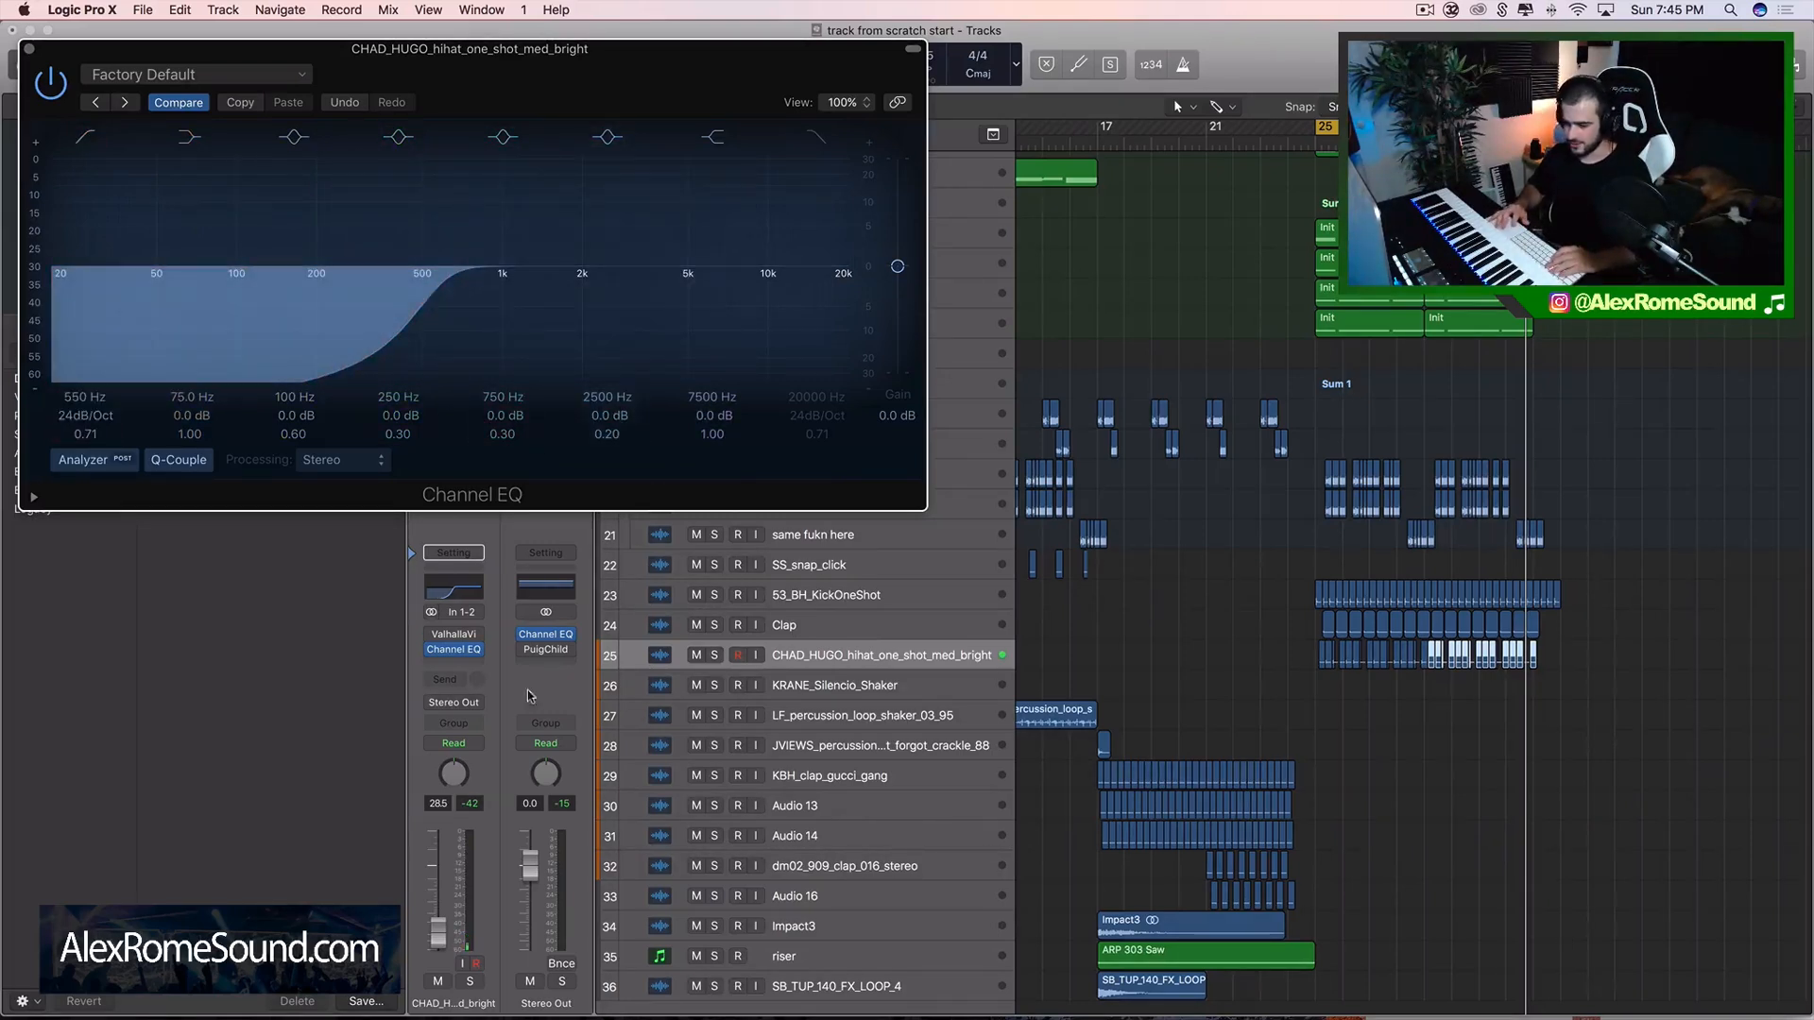
- Audition the section from bar 25, close the Channel EQ, and lower the hi-hat track's volume before muting it
key(space)
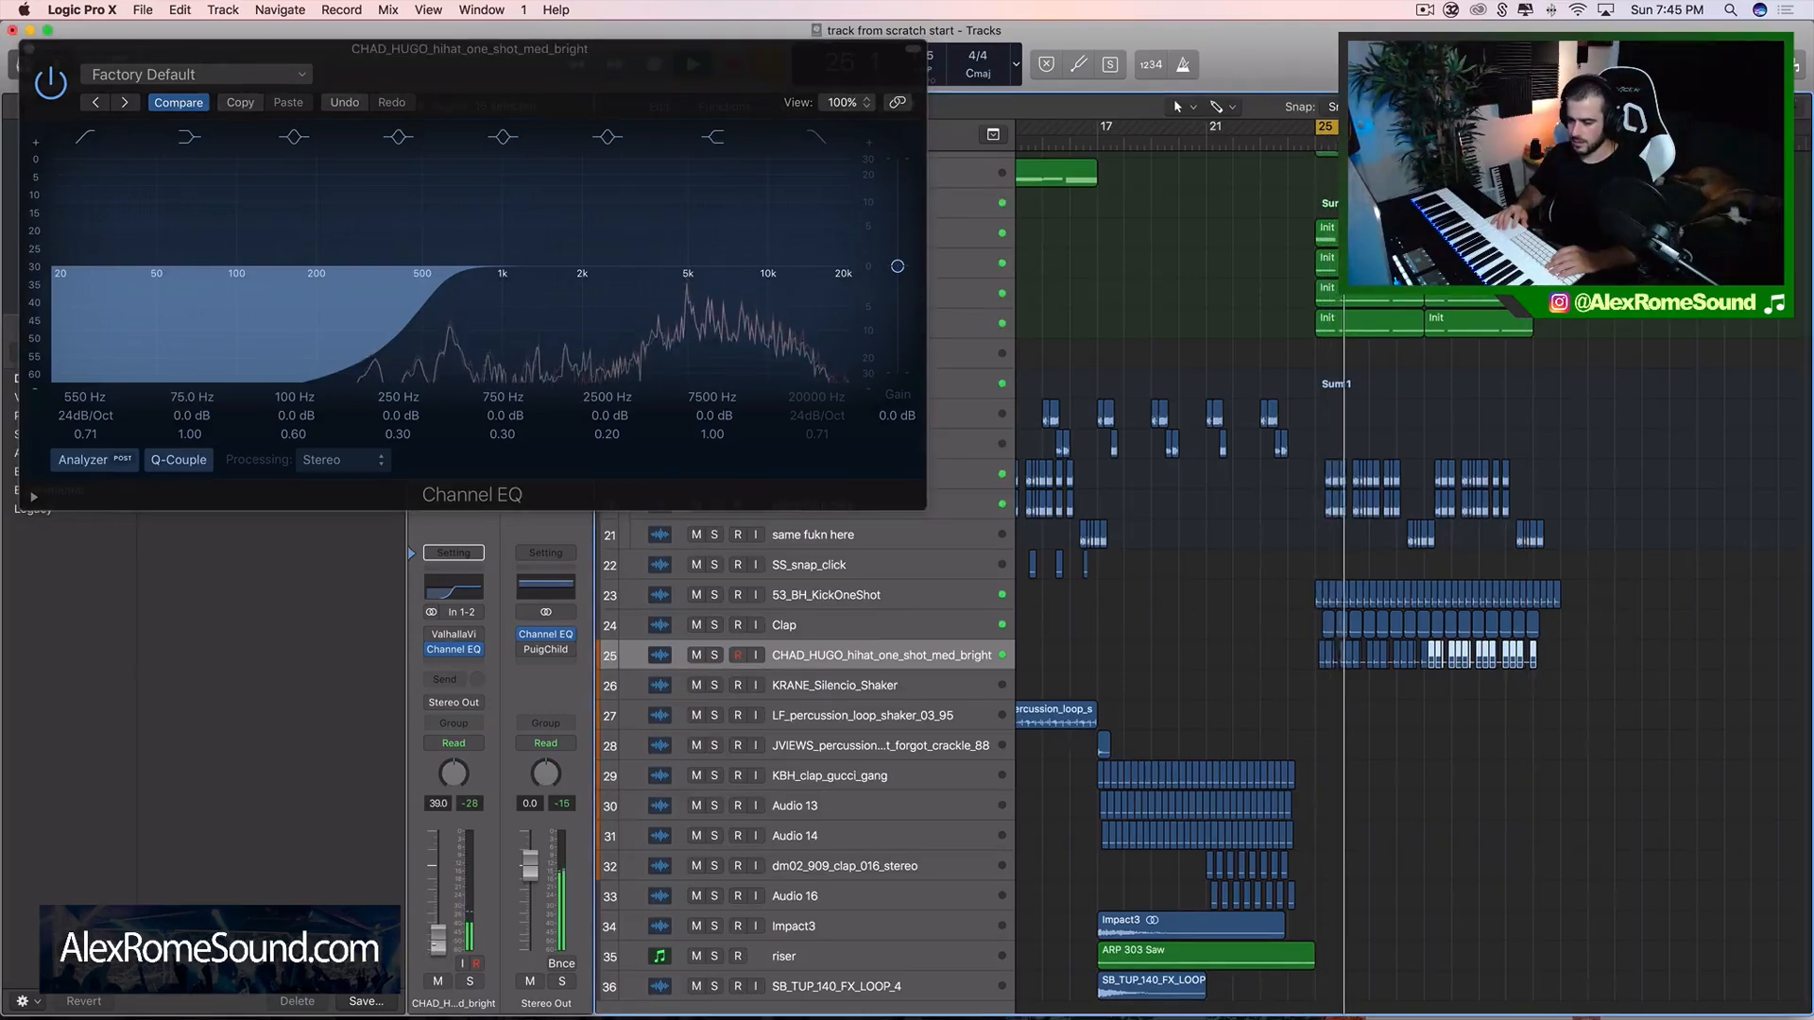
click(30, 34)
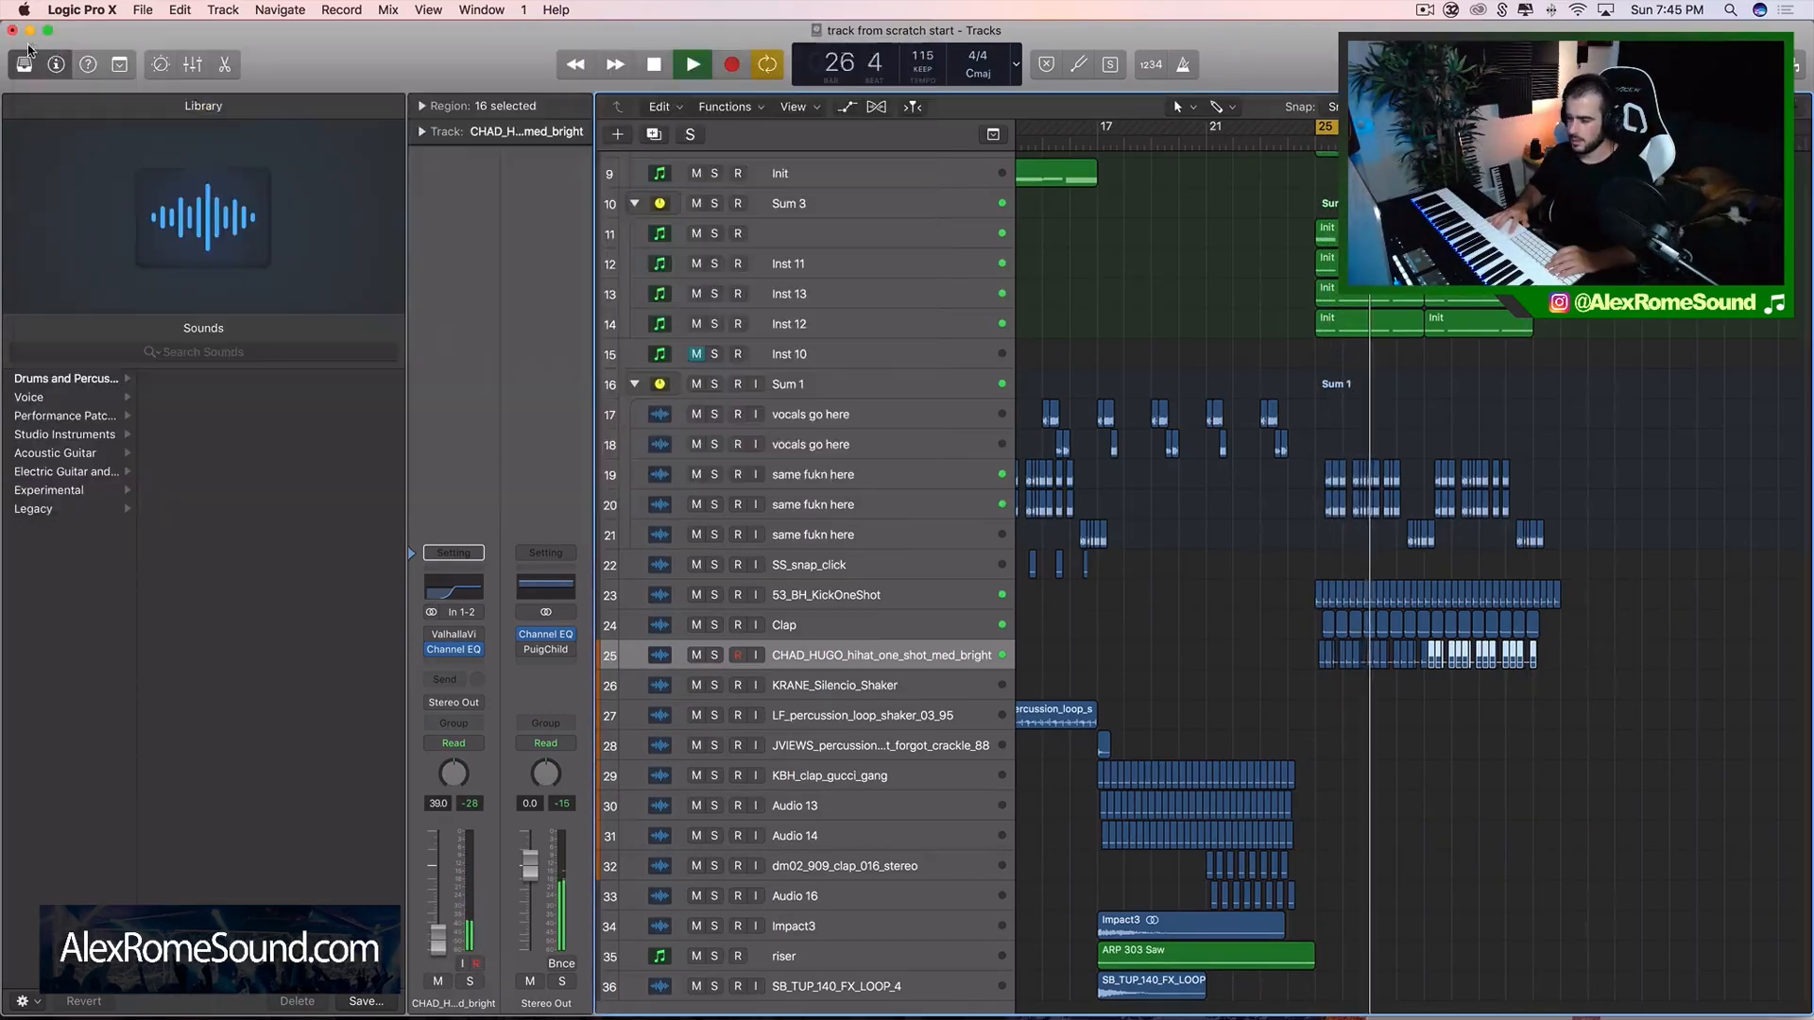
key(space)
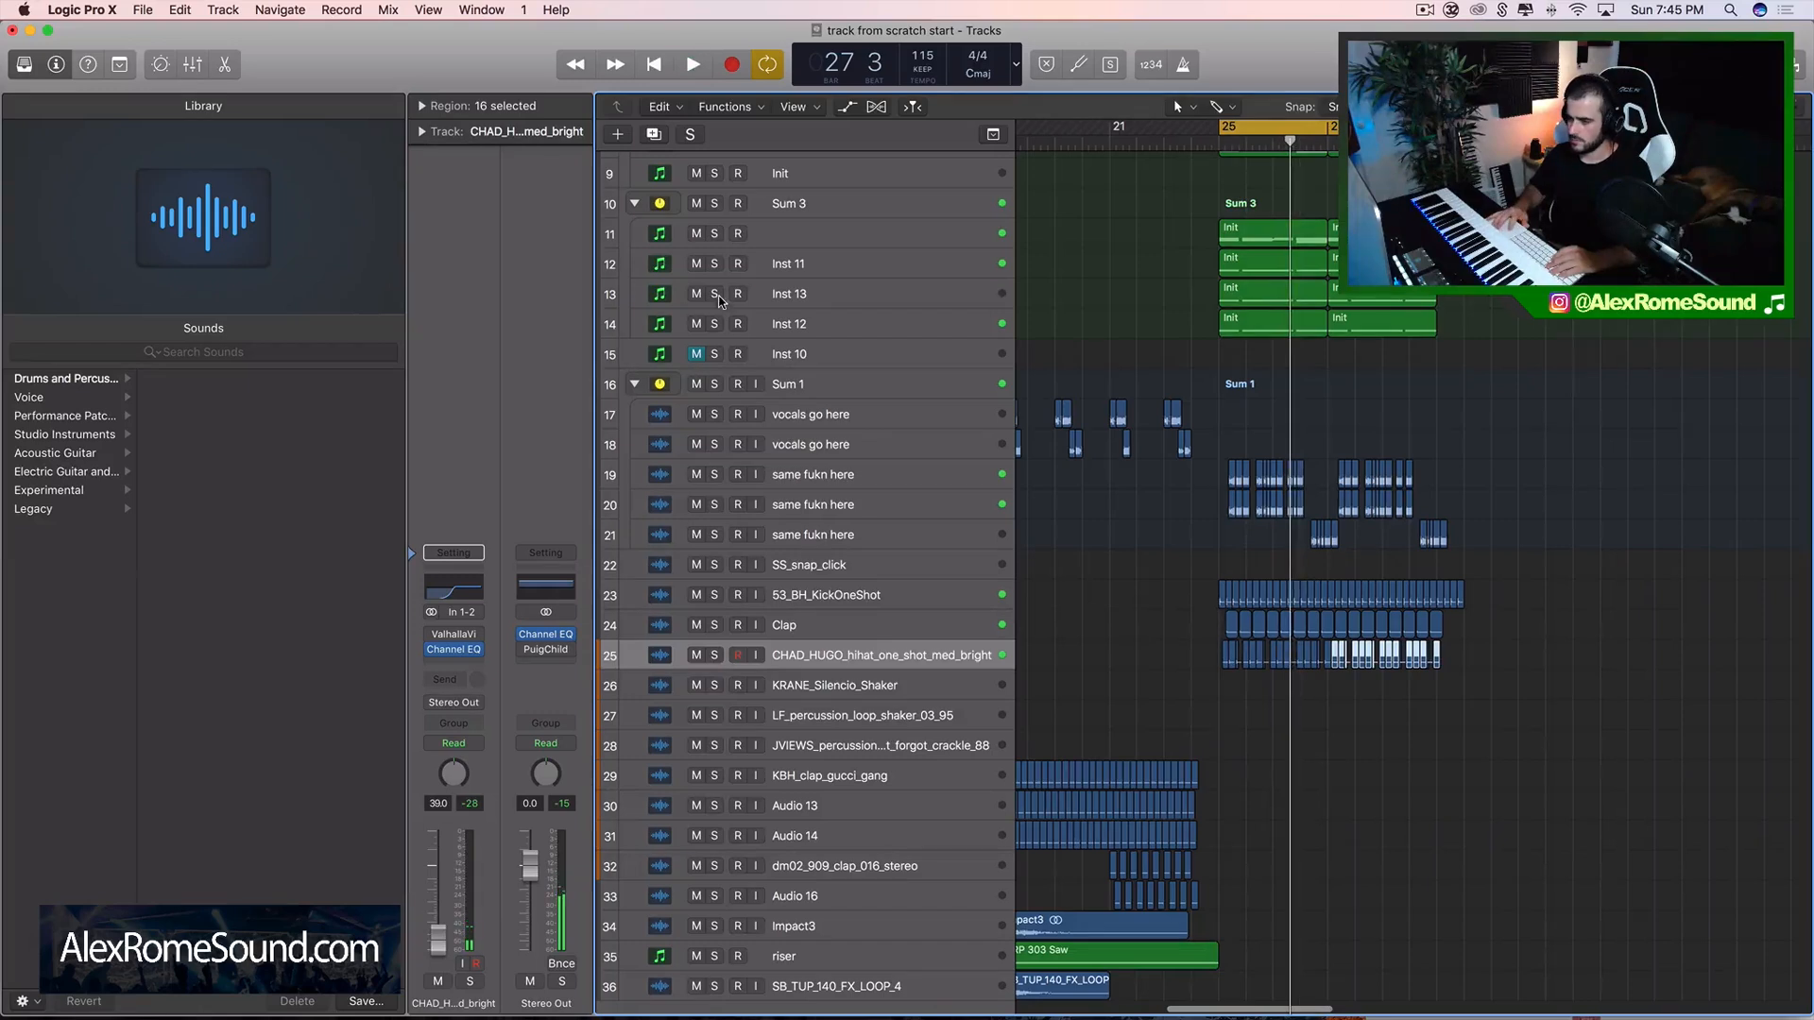
key(space)
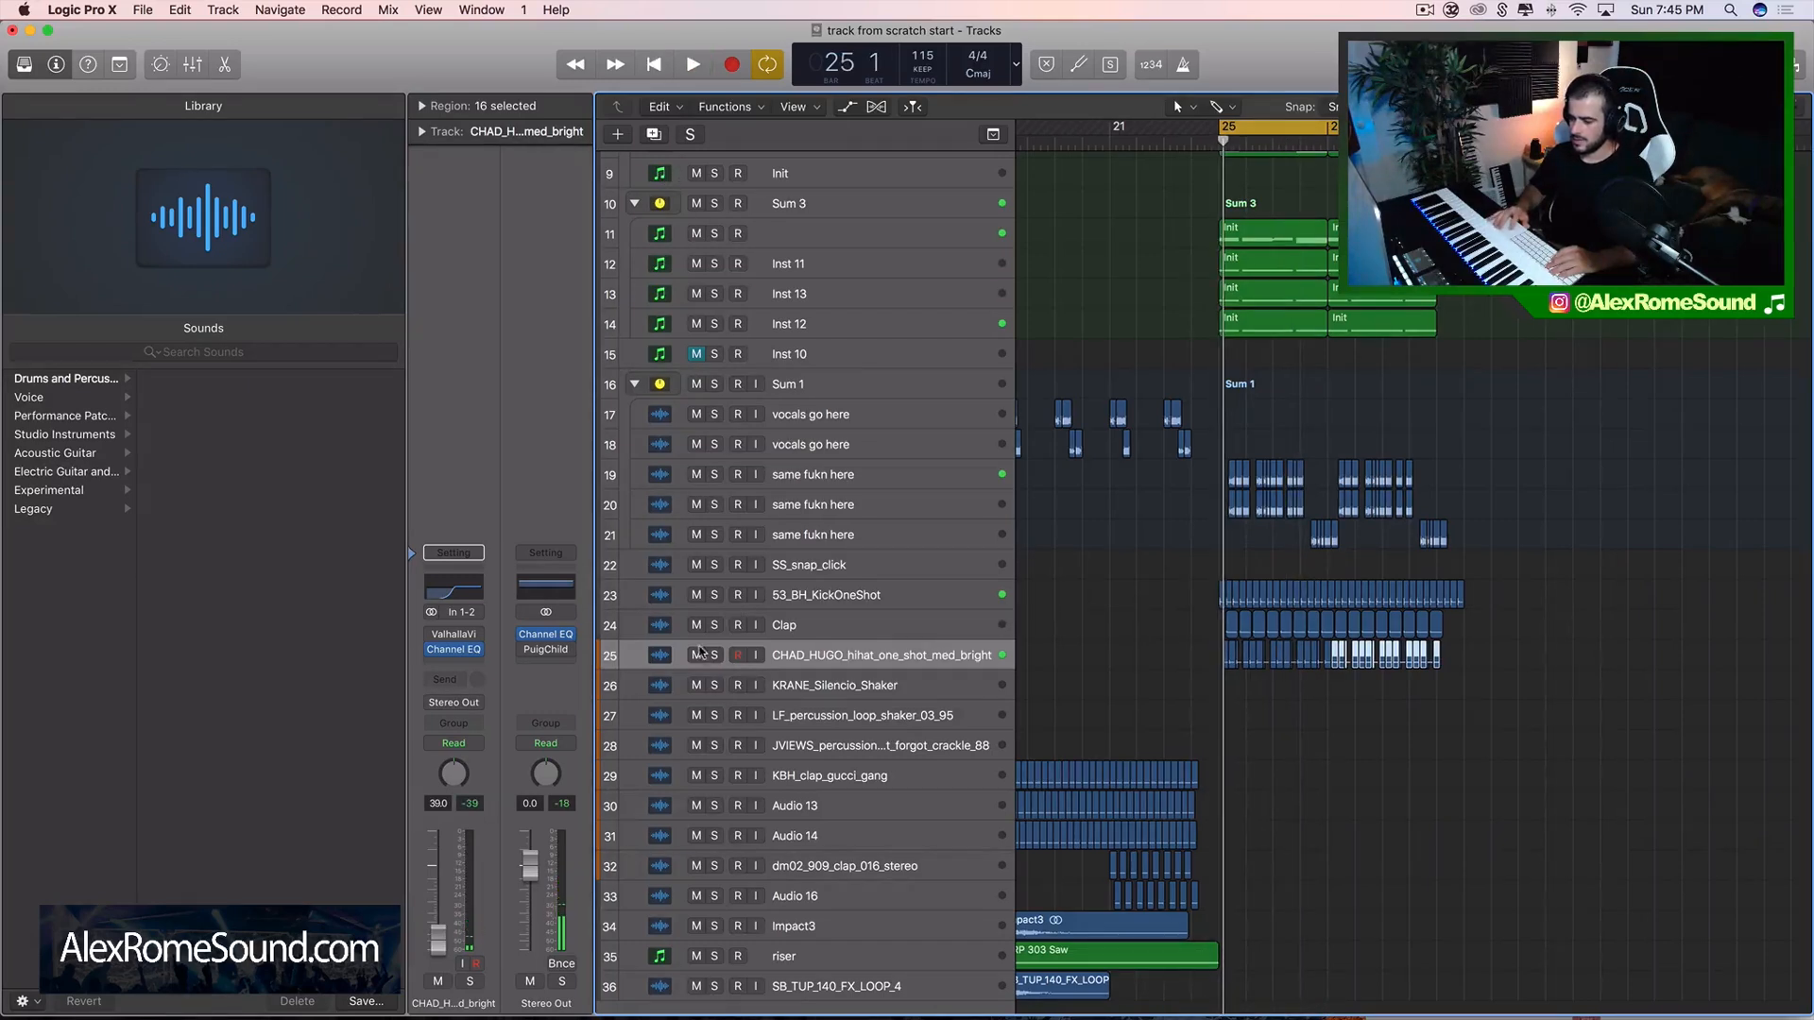
- Duplicate the hi-hat track as an empty audio track, then switch to Splice and clear the hihat search
click(653, 134)
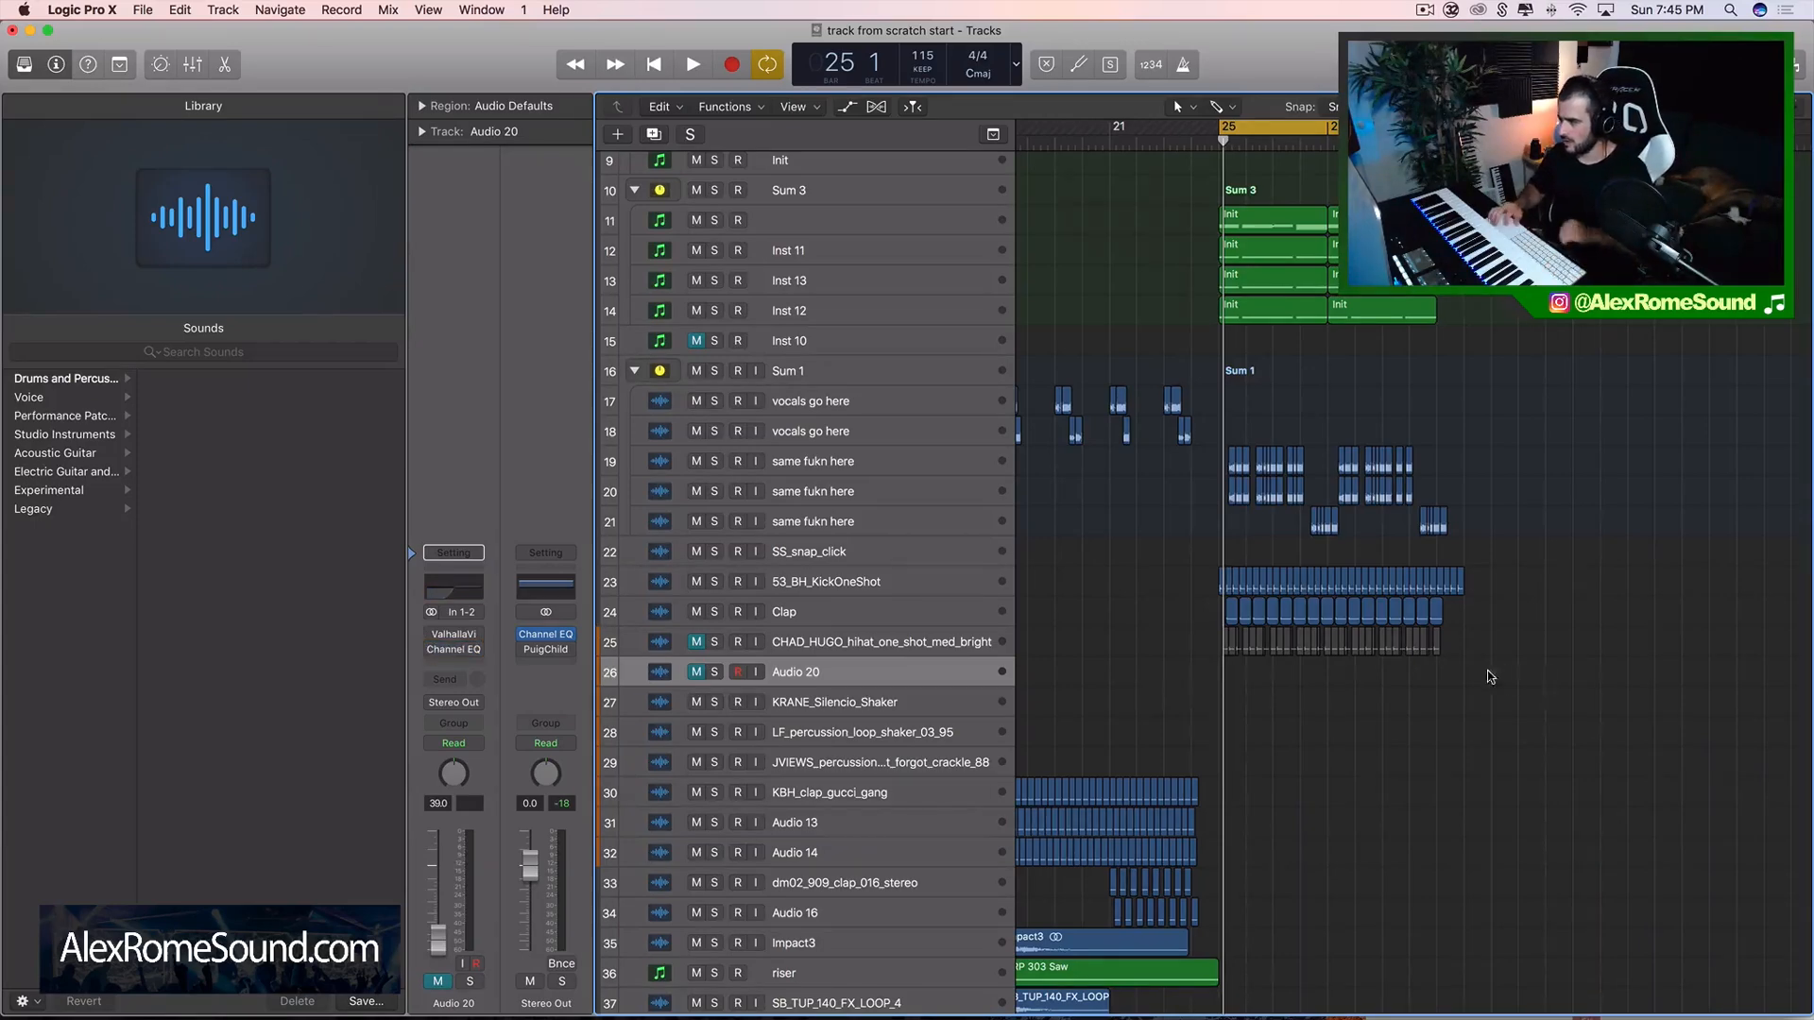
click(1502, 10)
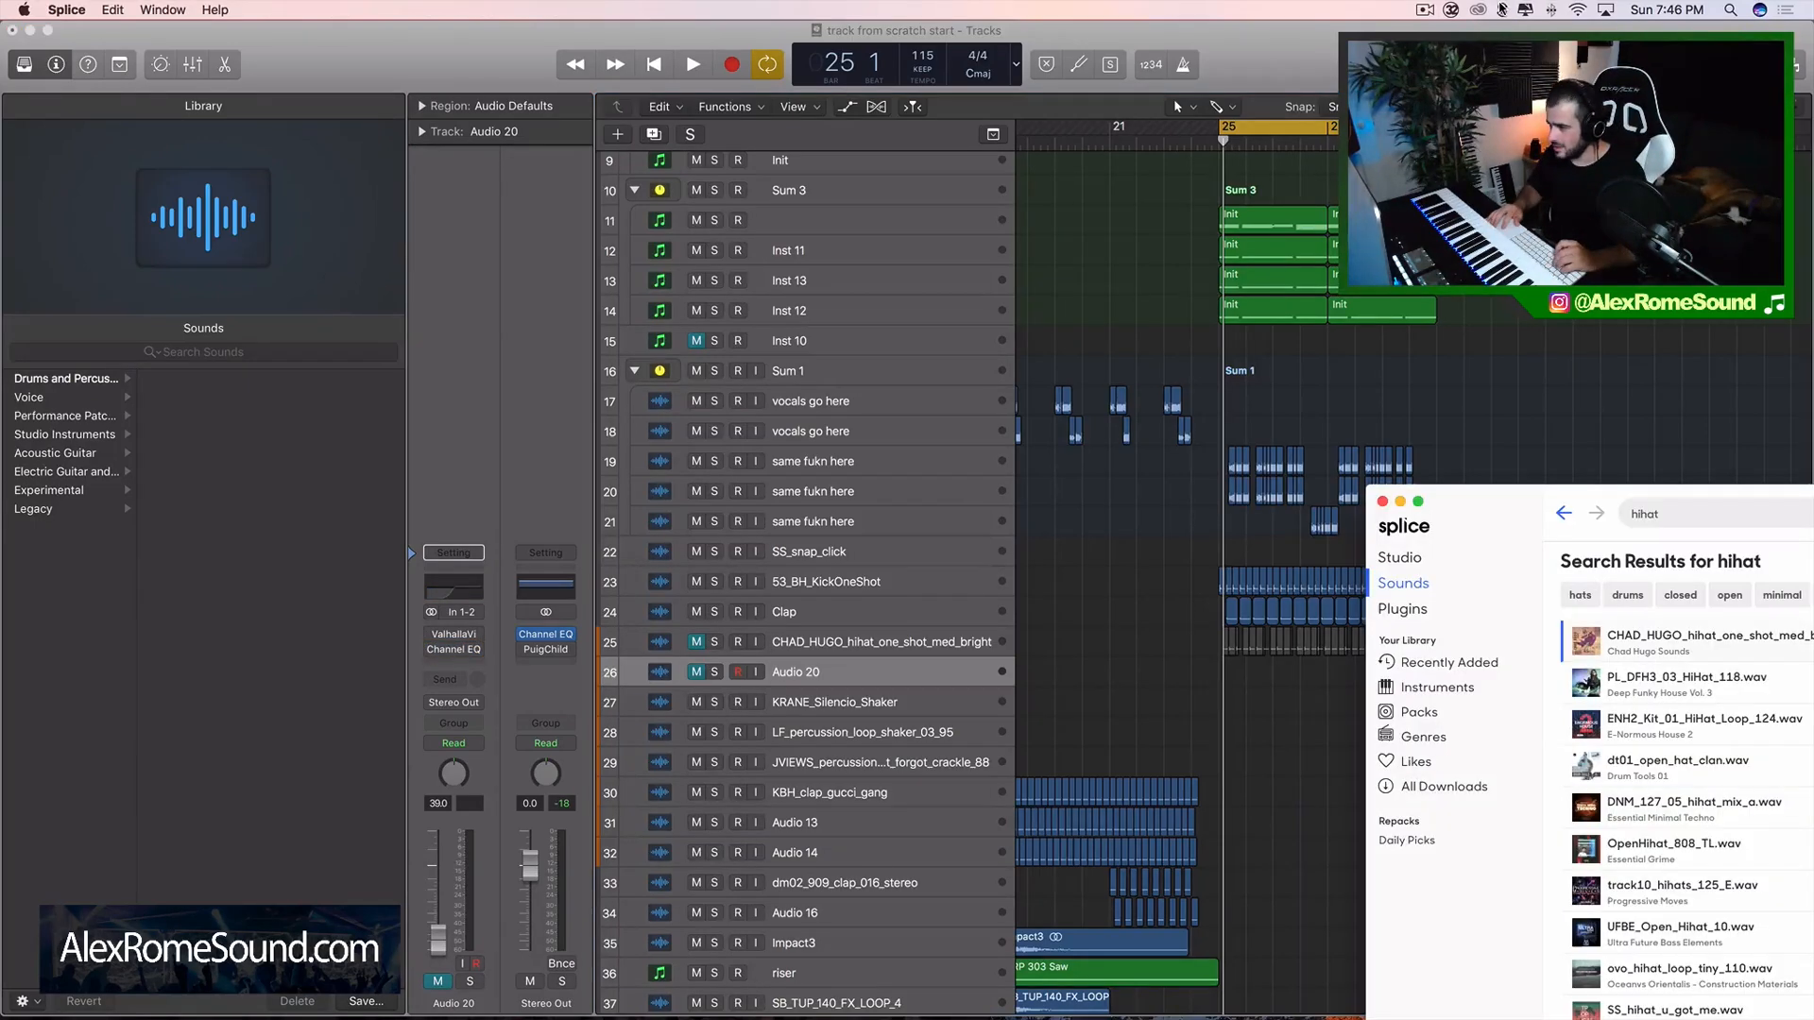
double_click(1518, 521)
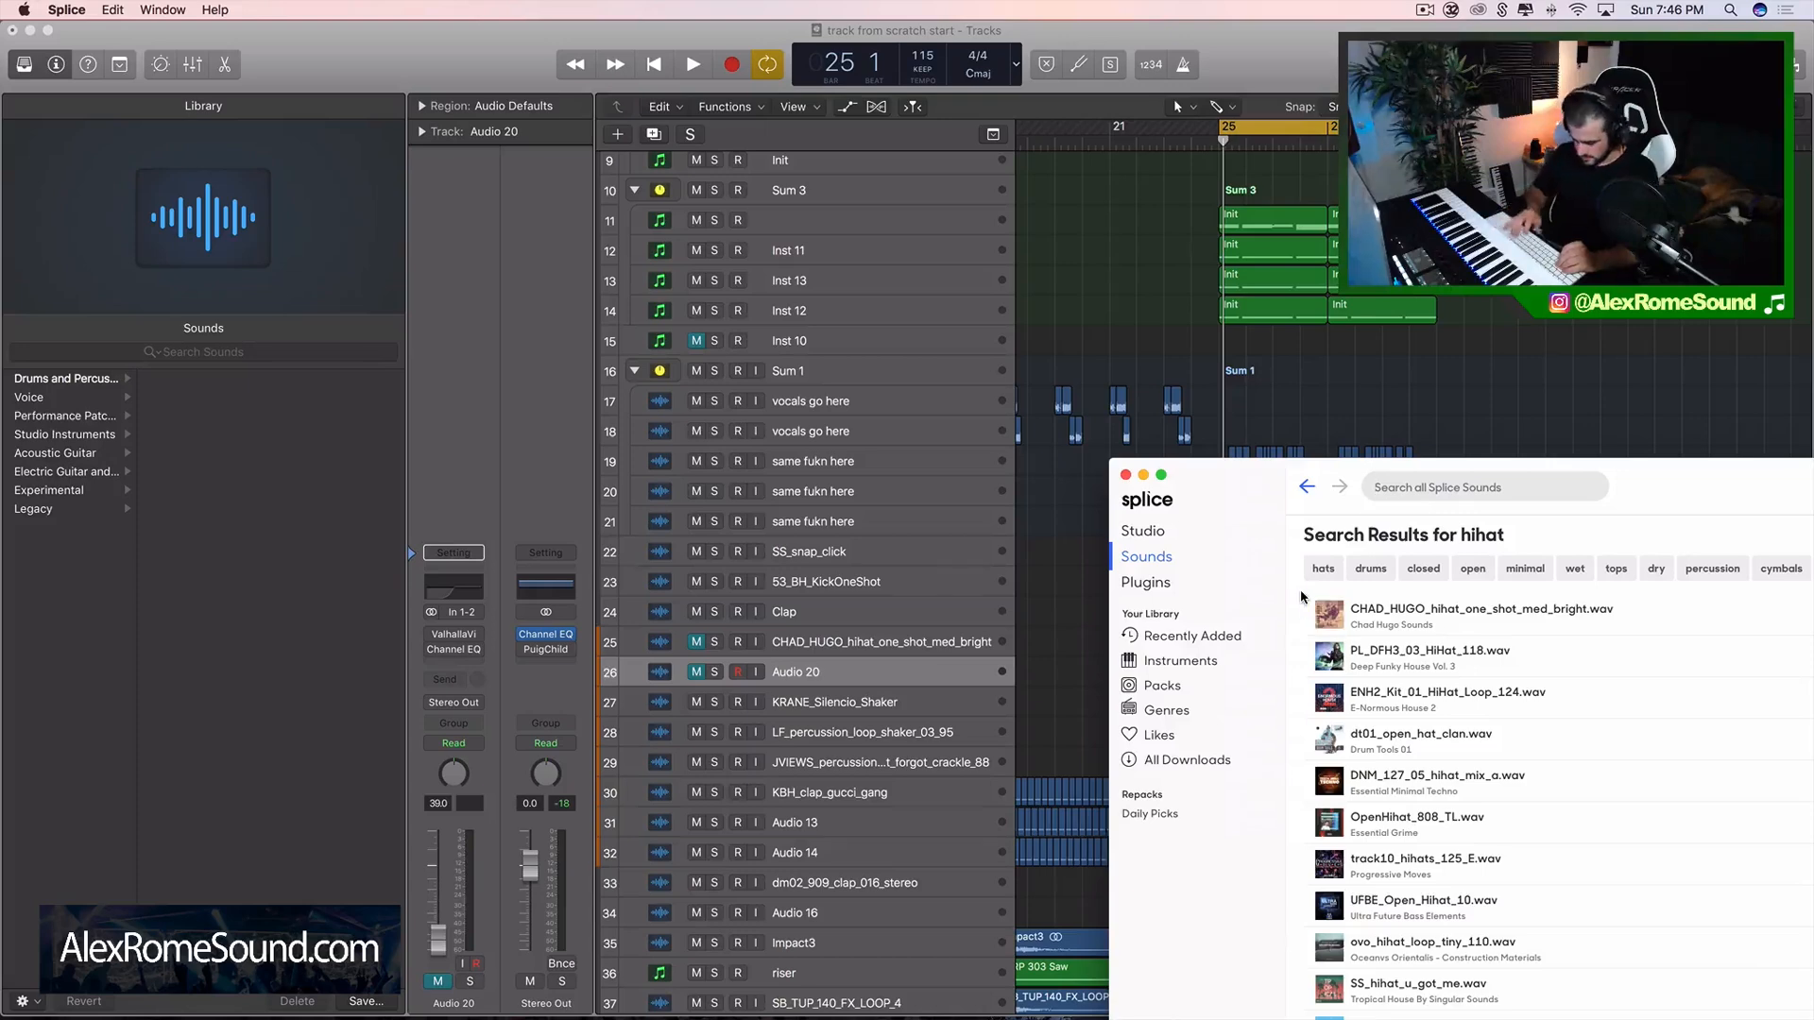
key(BackSpace)
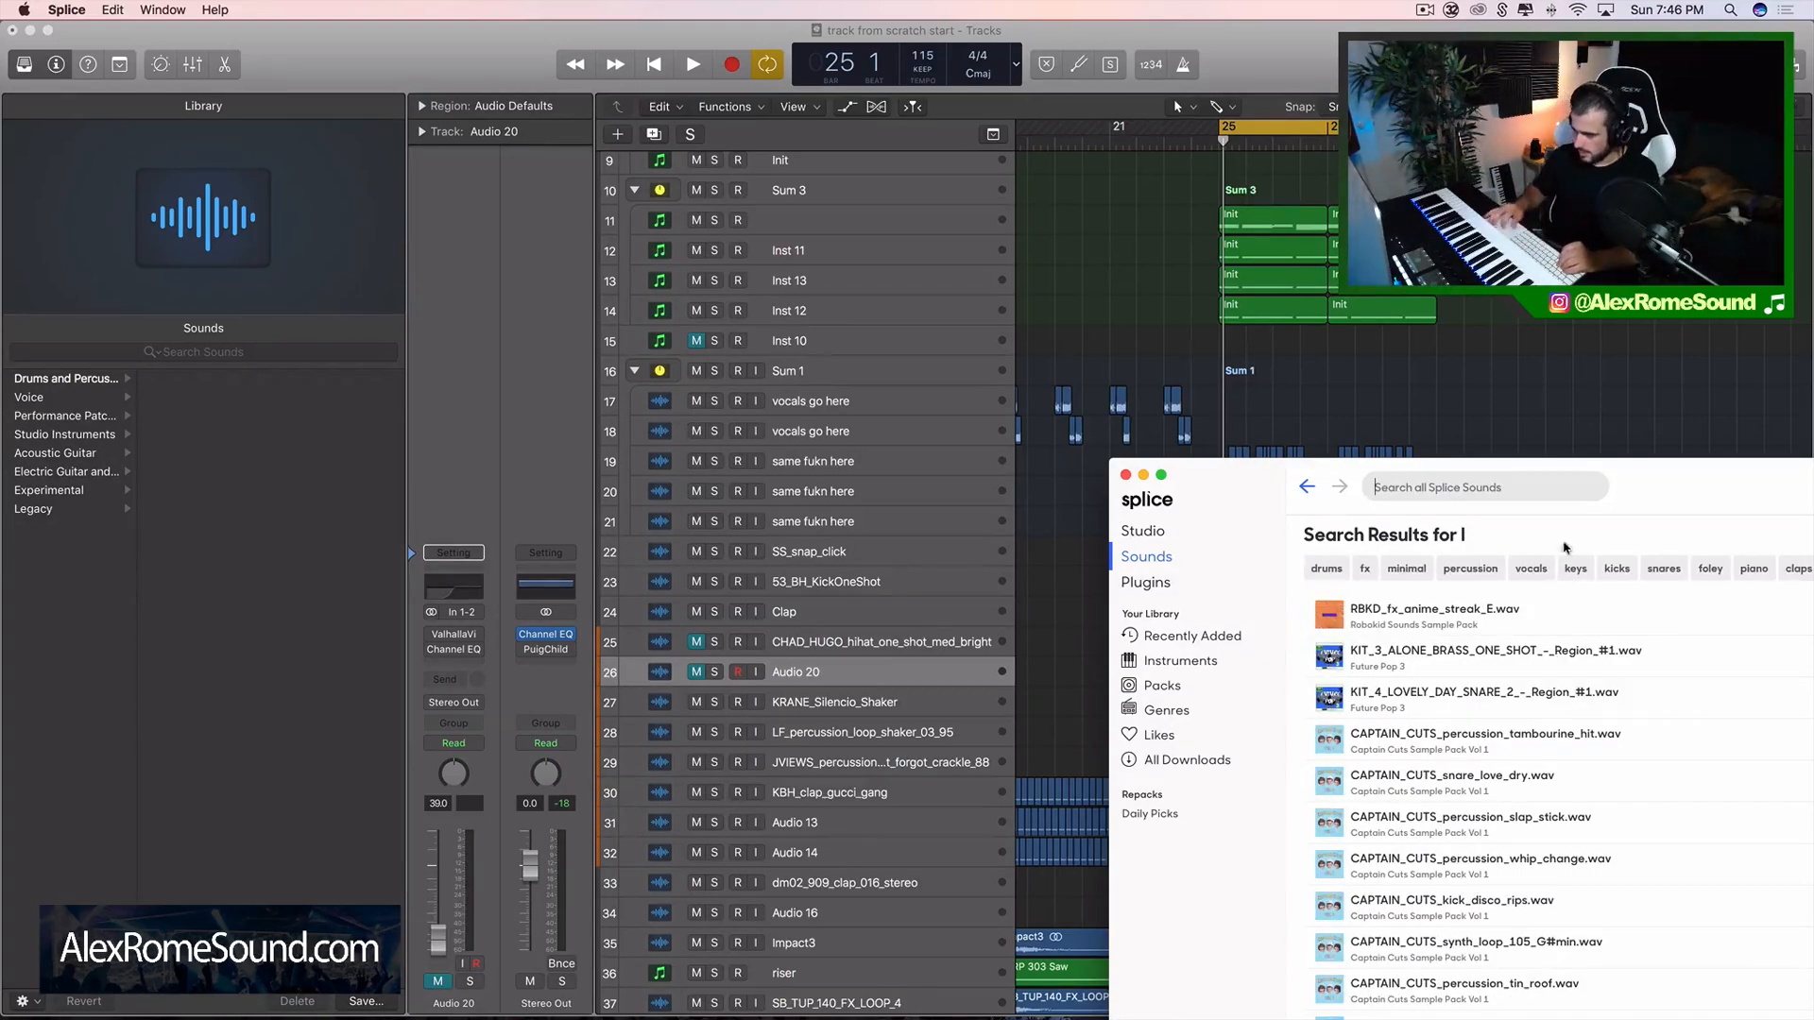
drag(1740, 472, 1401, 470)
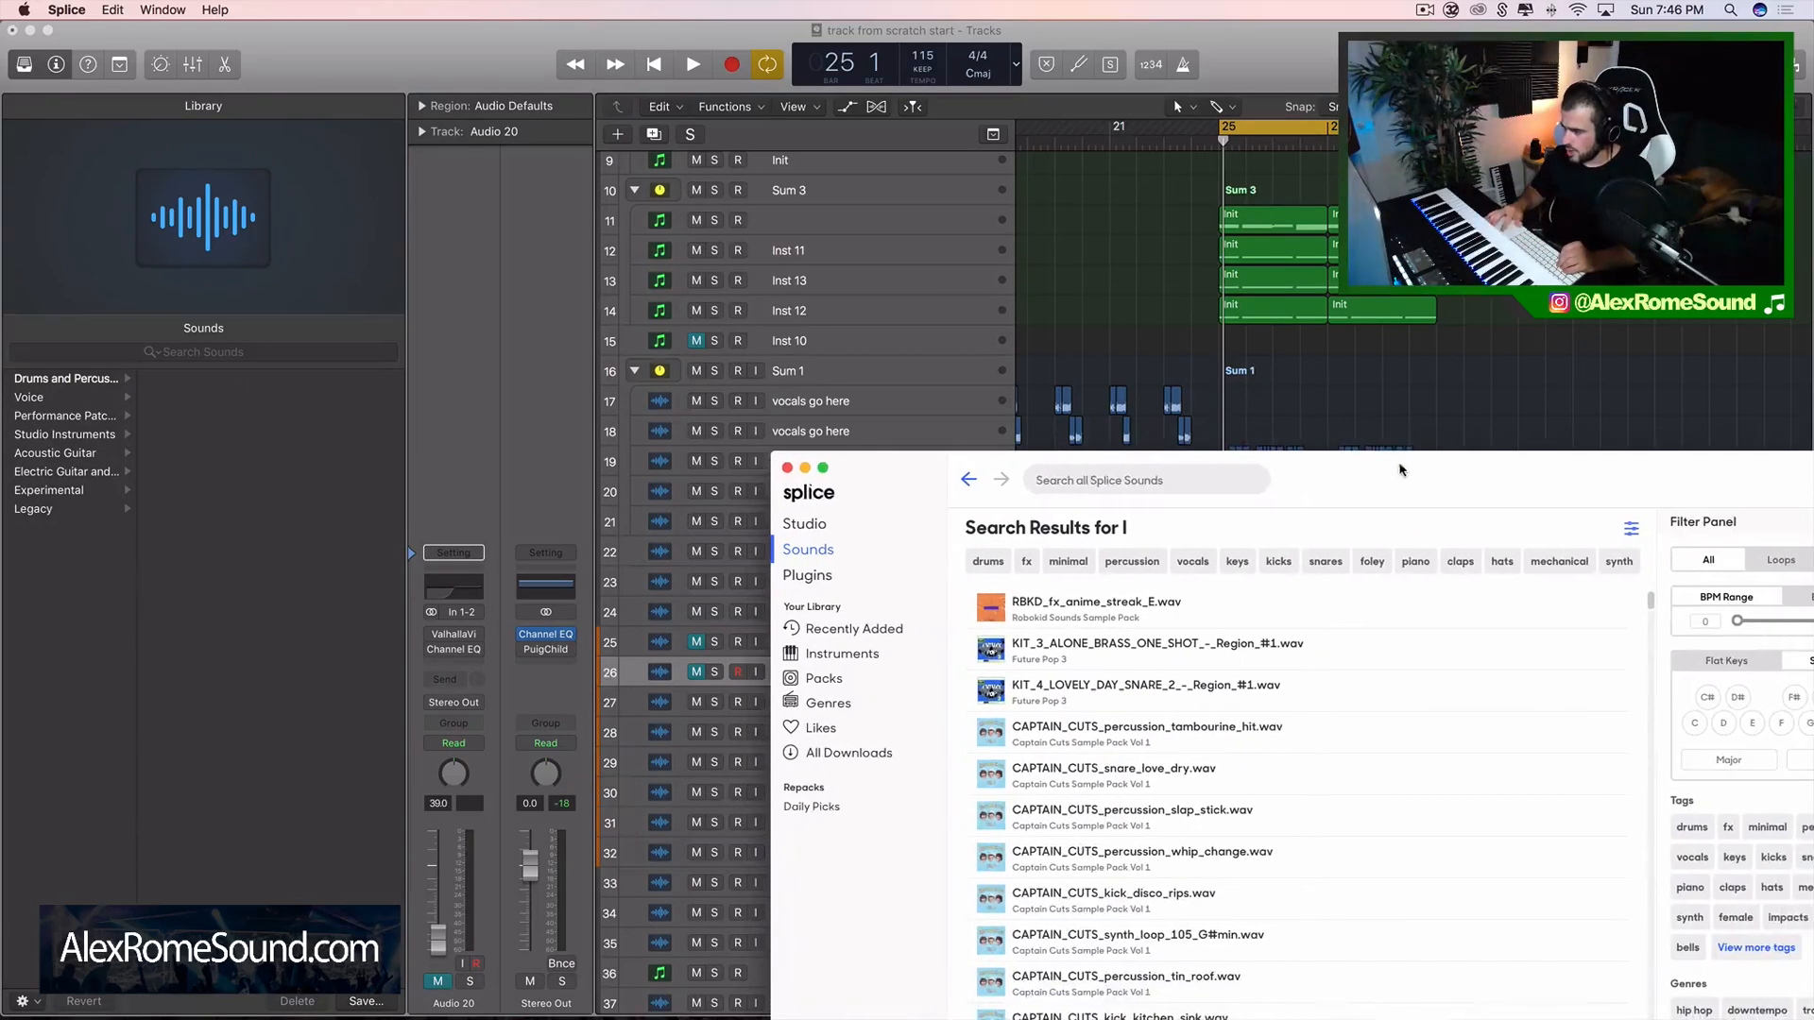
- Filter the Splice sounds to loops and place WG_impact_classic_06_128.wav on the new track at about bar 25
click(1782, 563)
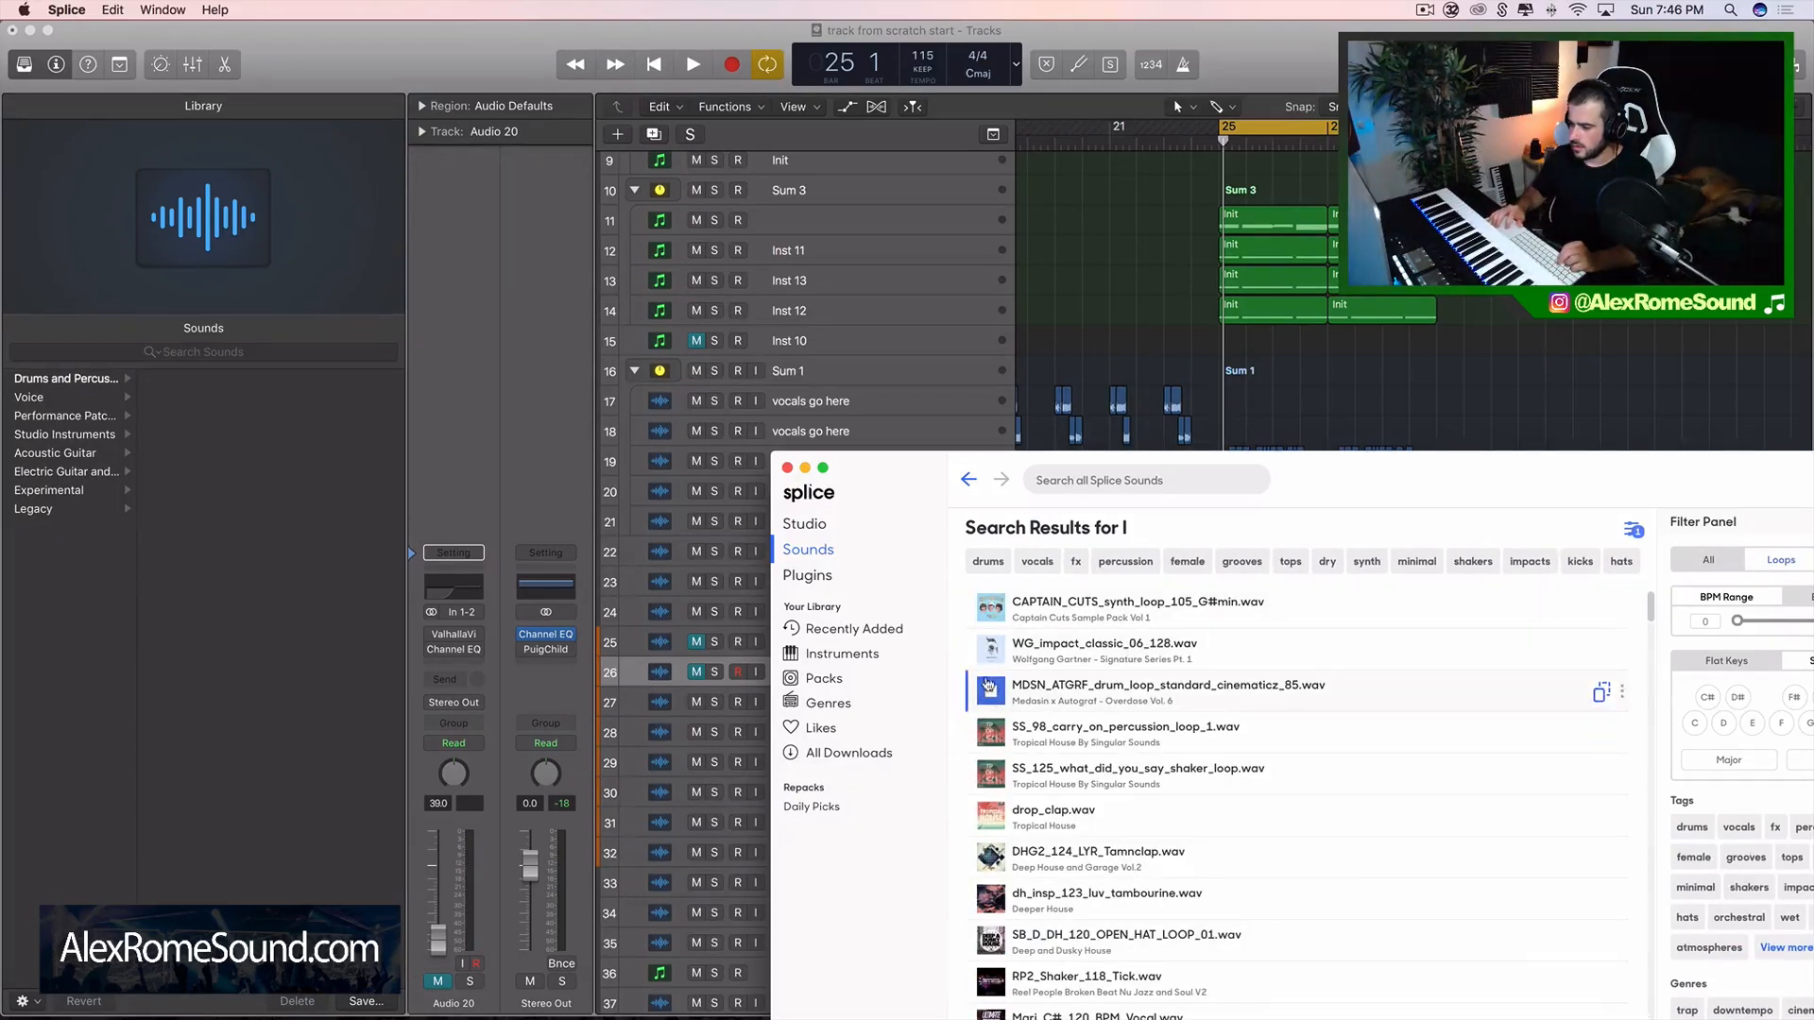
drag(1005, 564, 1660, 510)
drag(1679, 610, 1048, 685)
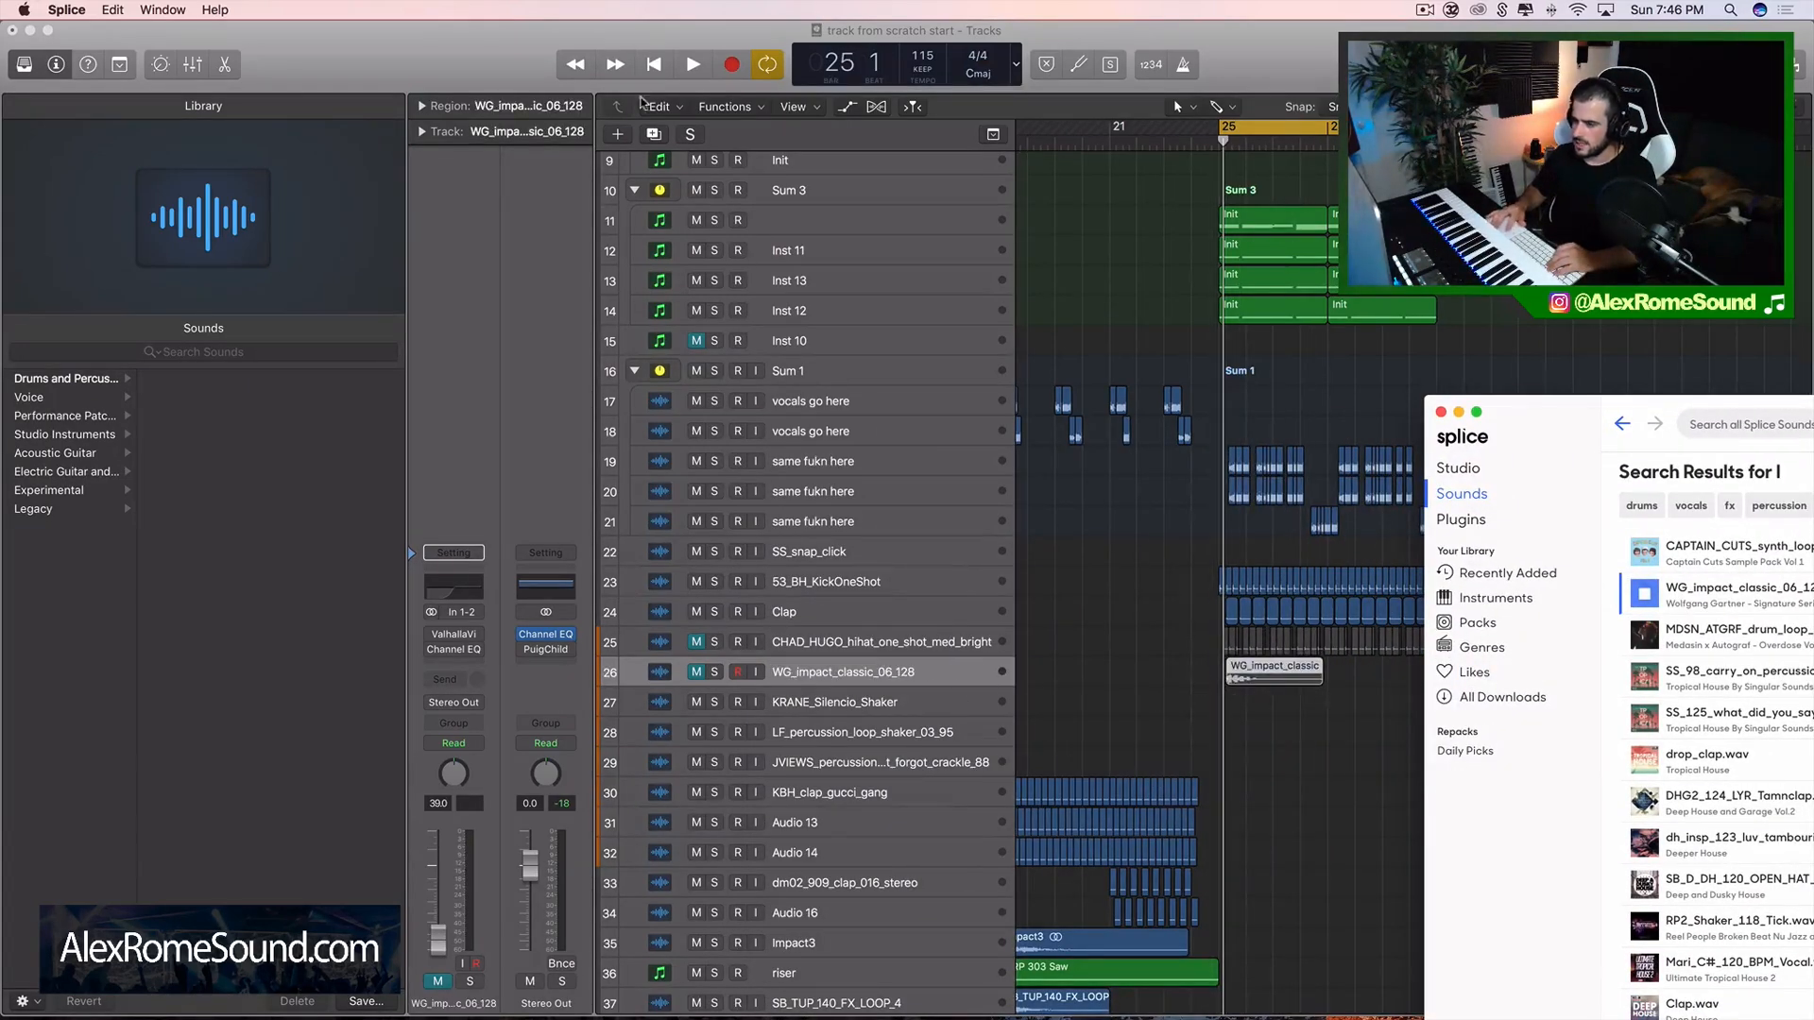
- Duplicate the impact loop's track as another empty audio track, audition more loops in Splice and close its window
click(654, 133)
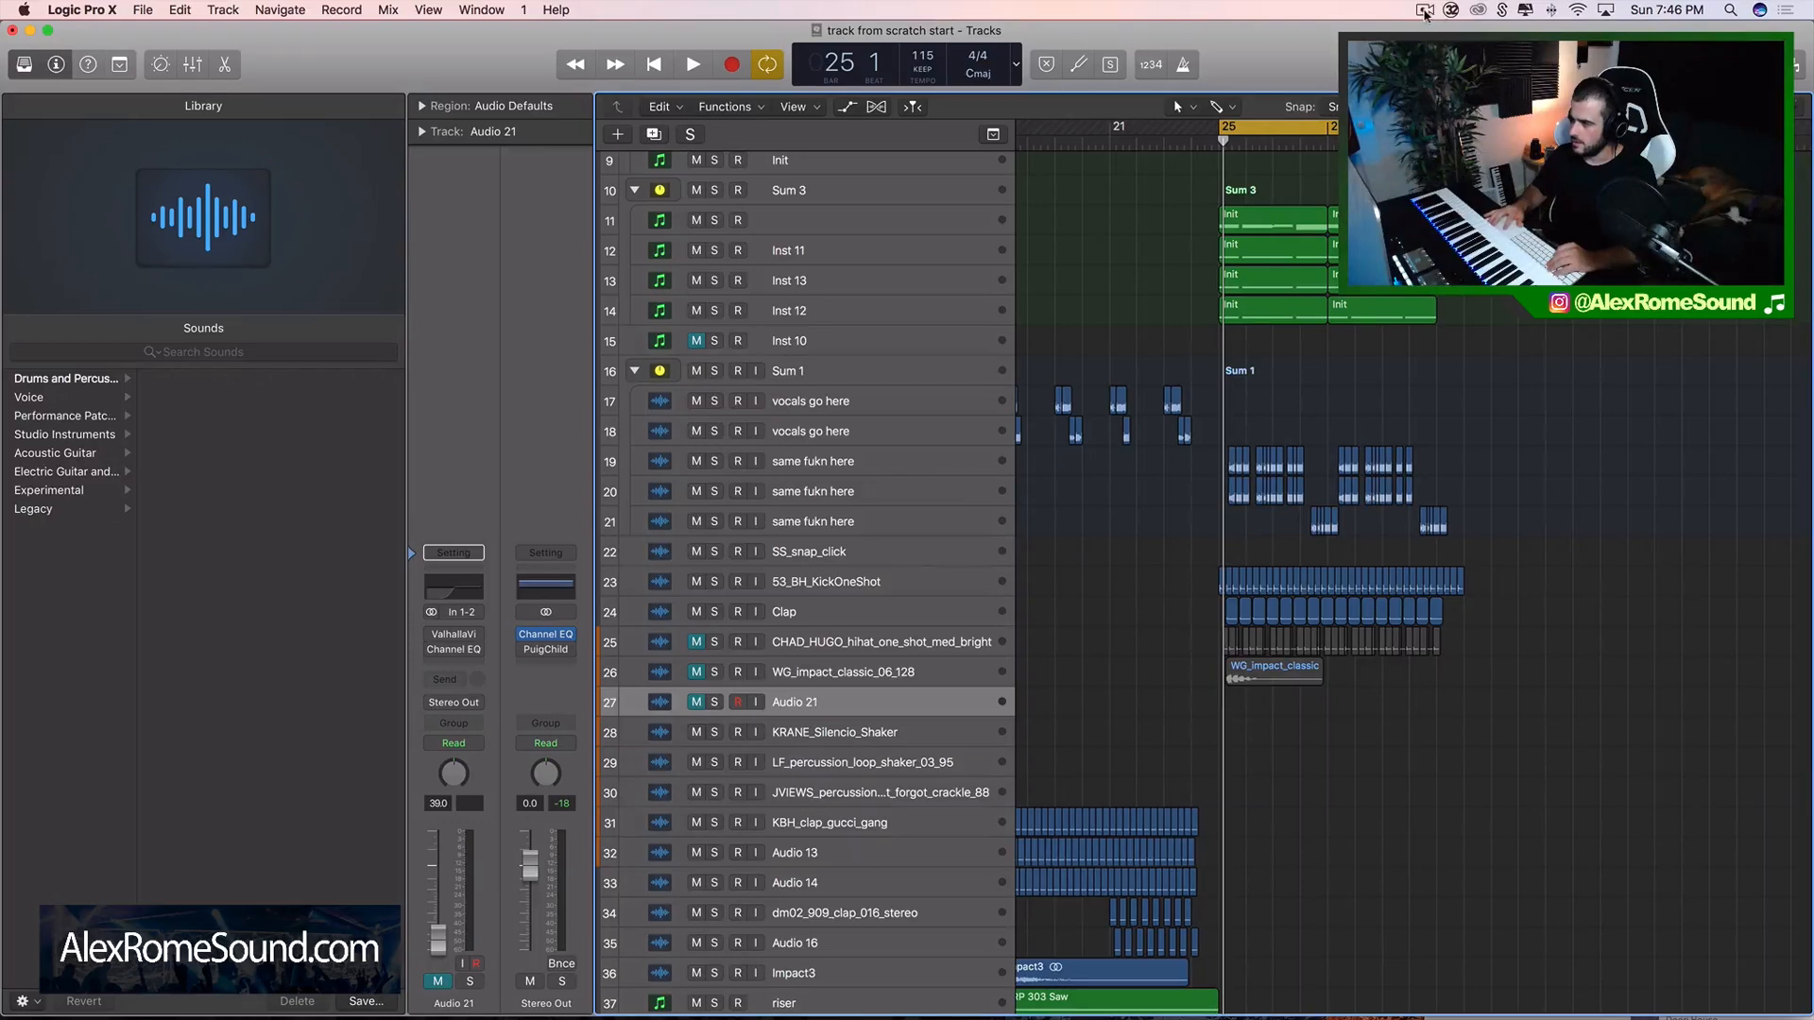
key(super+Tab)
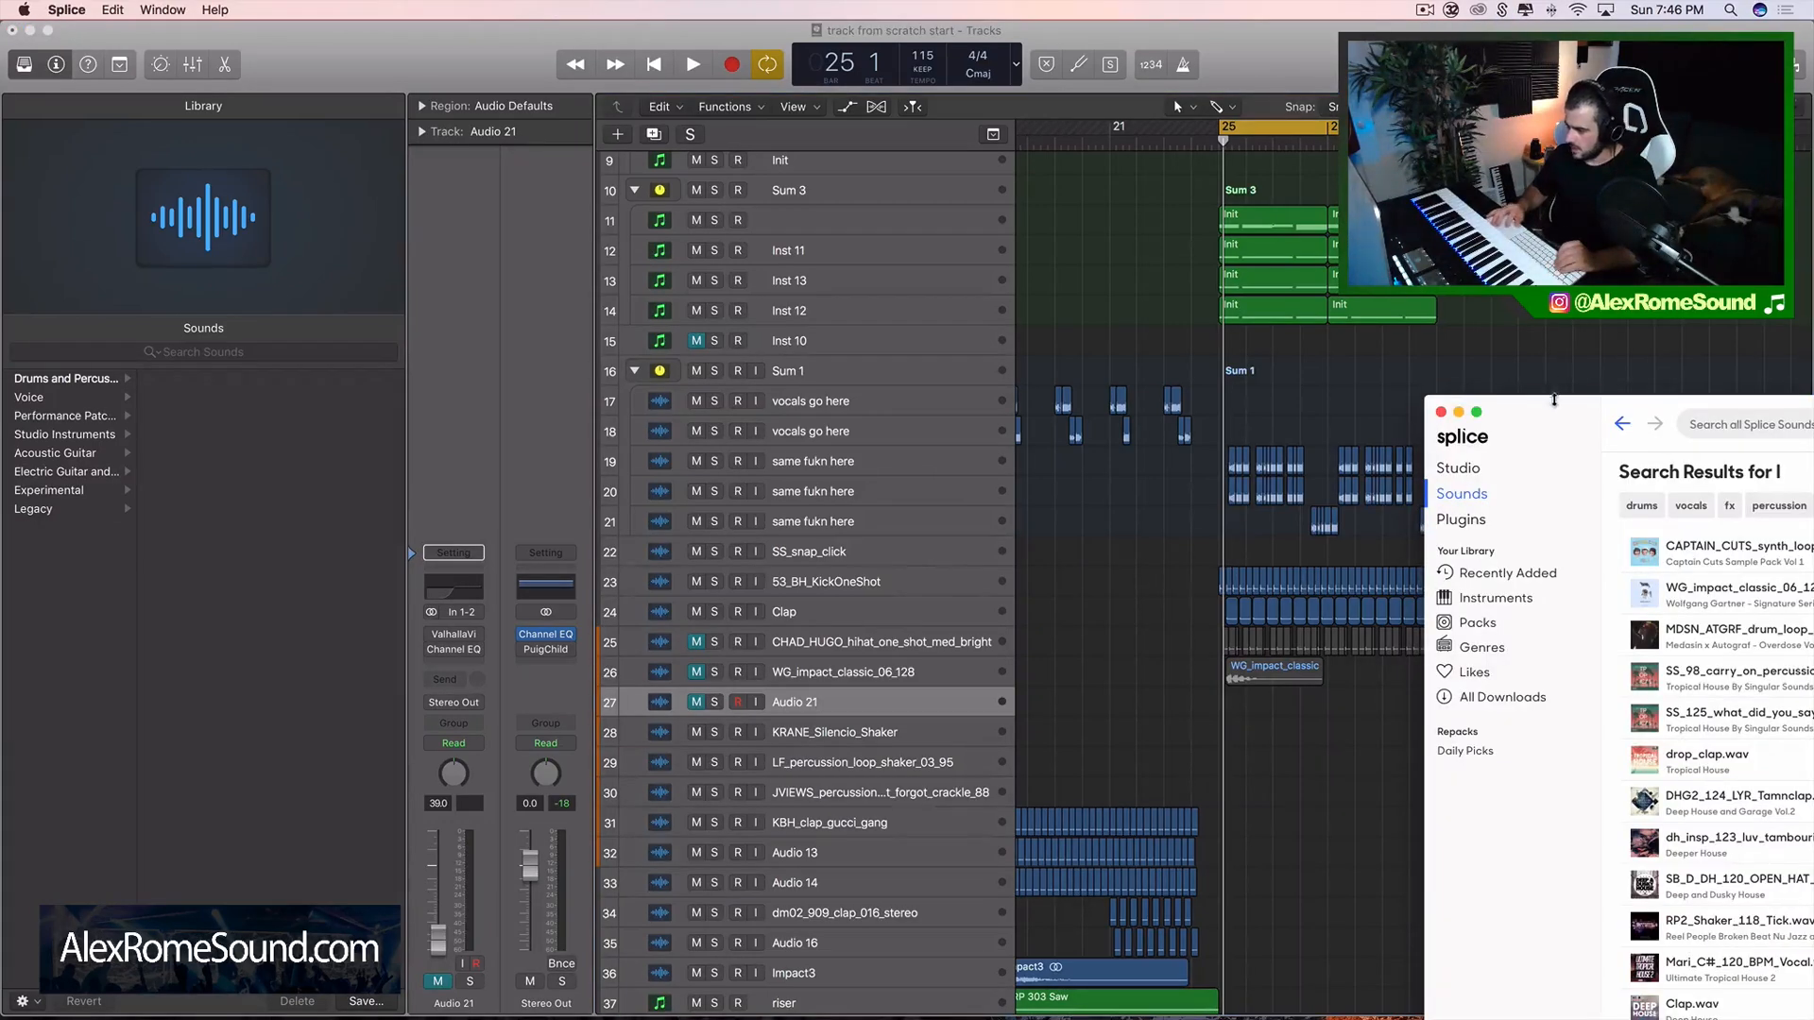
drag(1555, 399, 1376, 405)
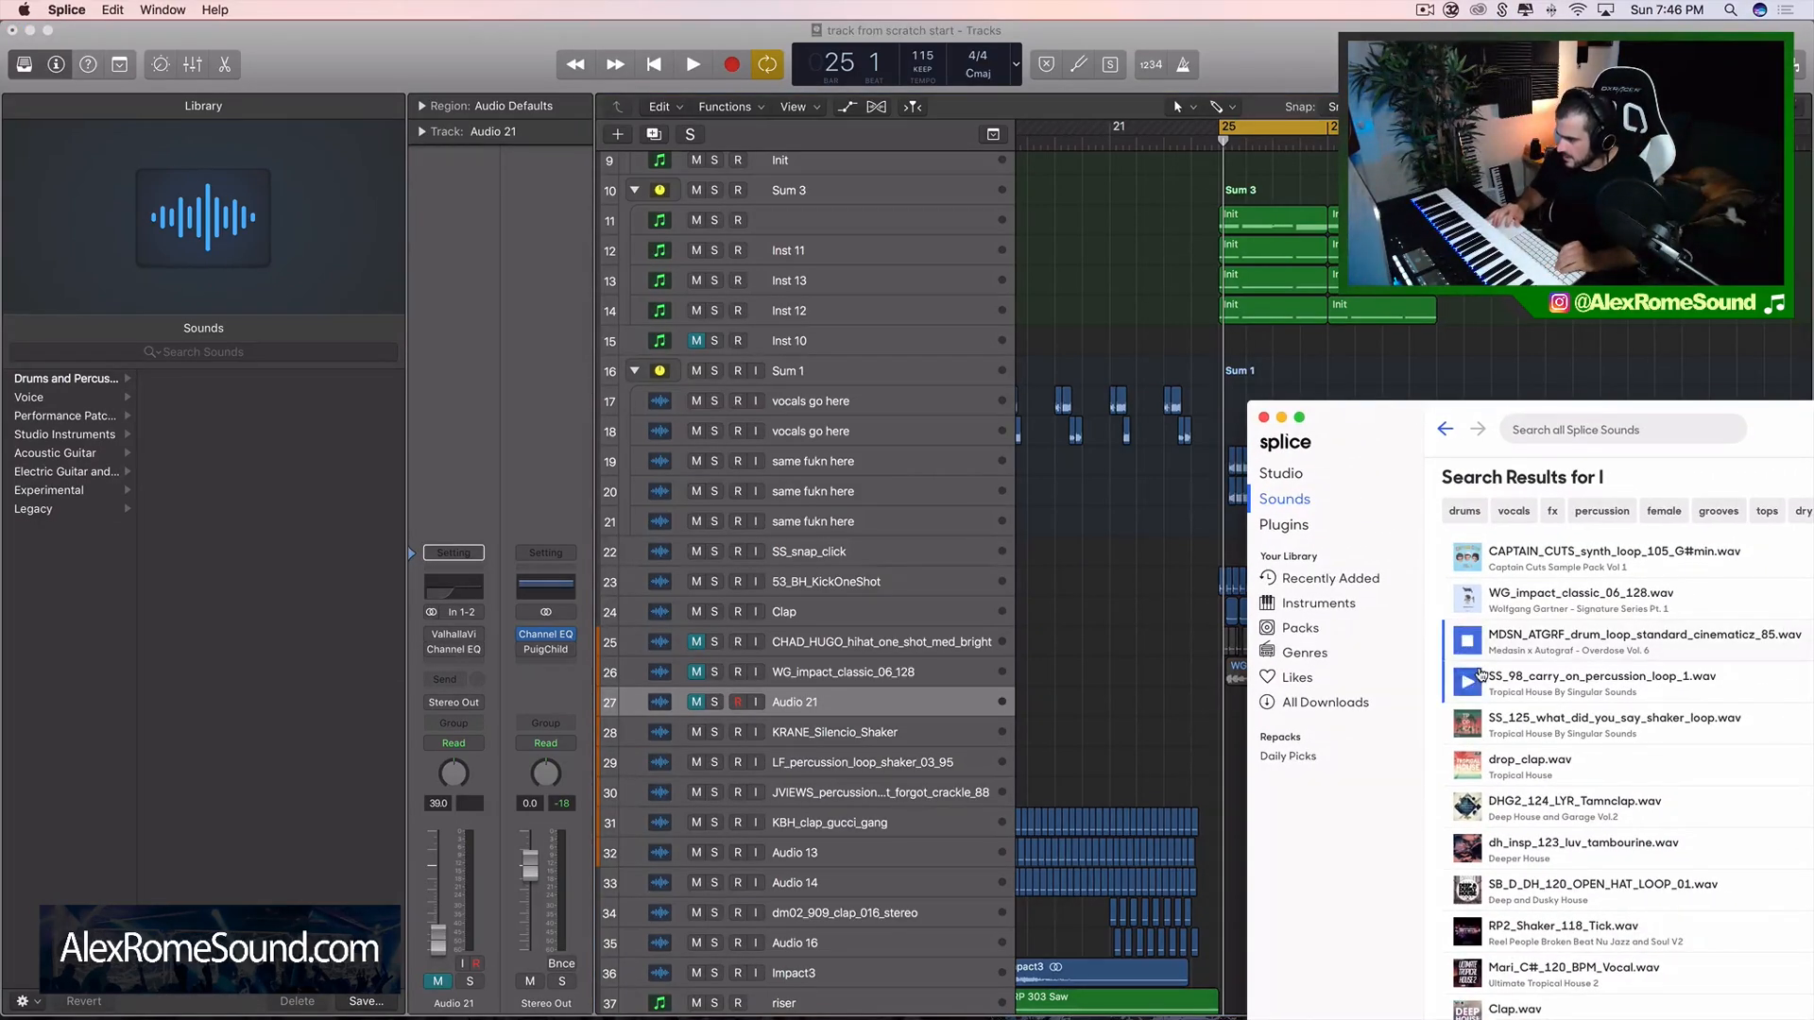
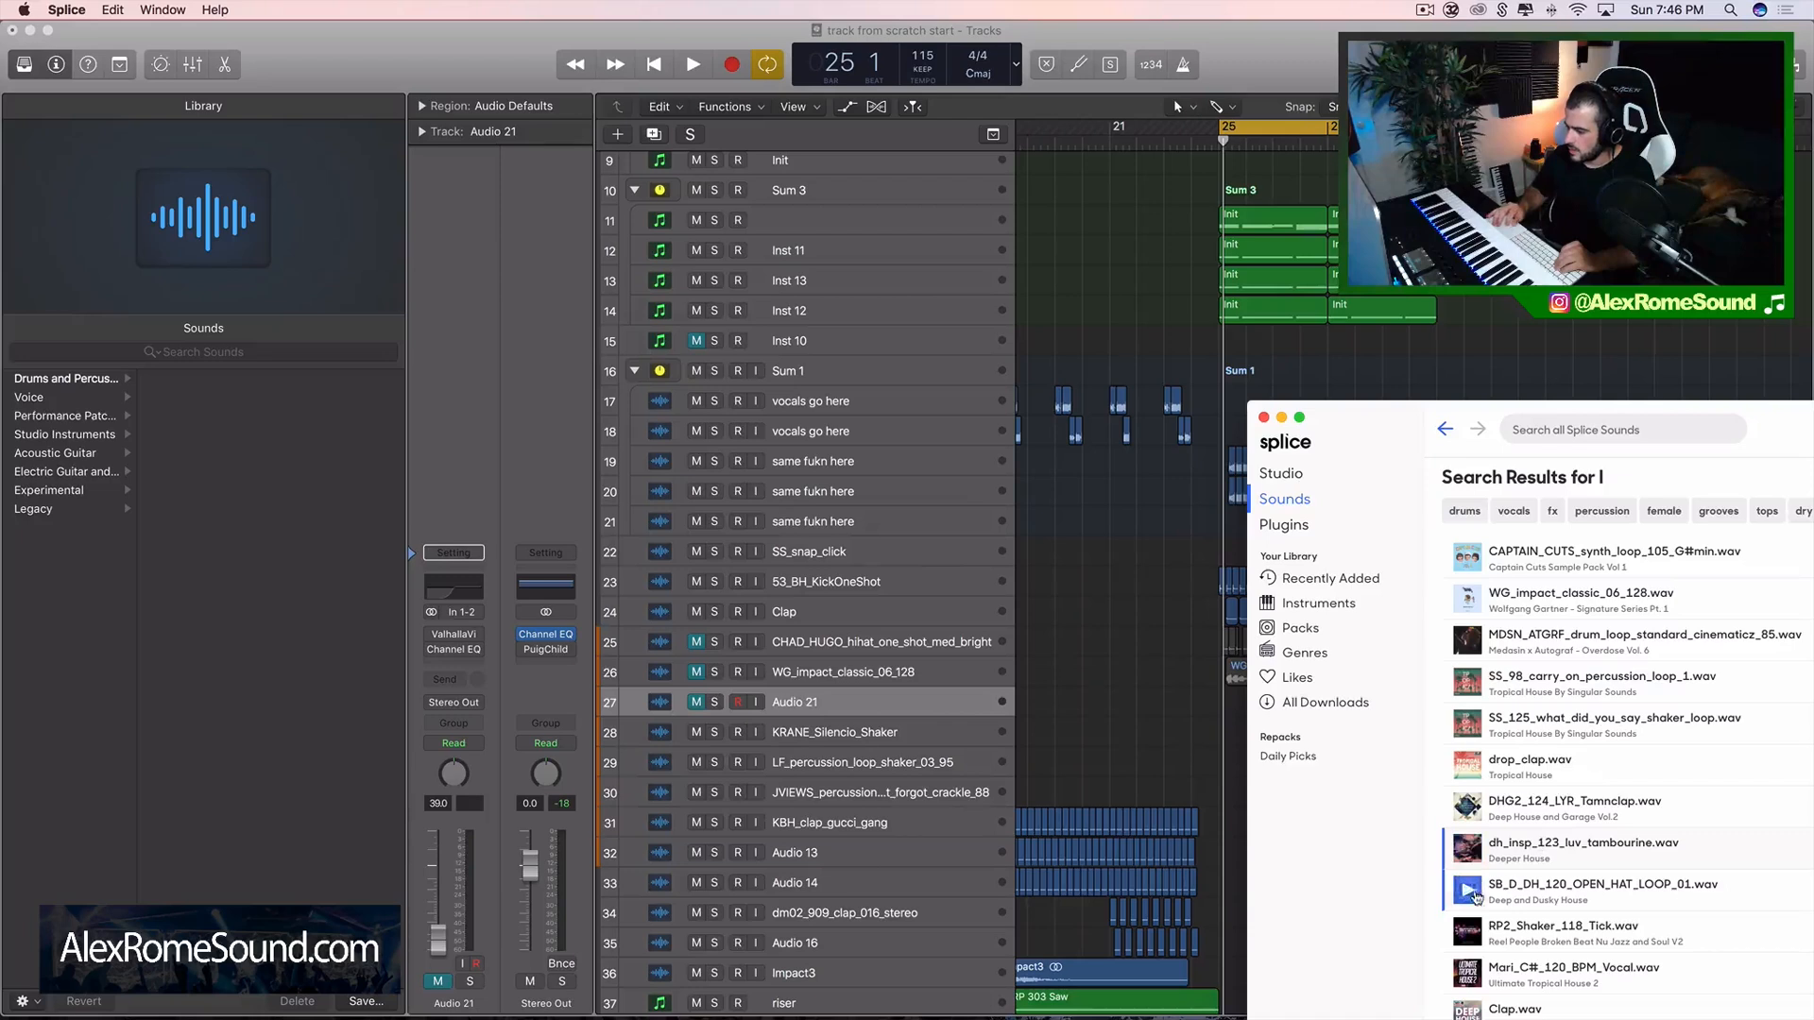
click(1263, 417)
- Play the section from bar 25 and look over its arranged layers
key(space)
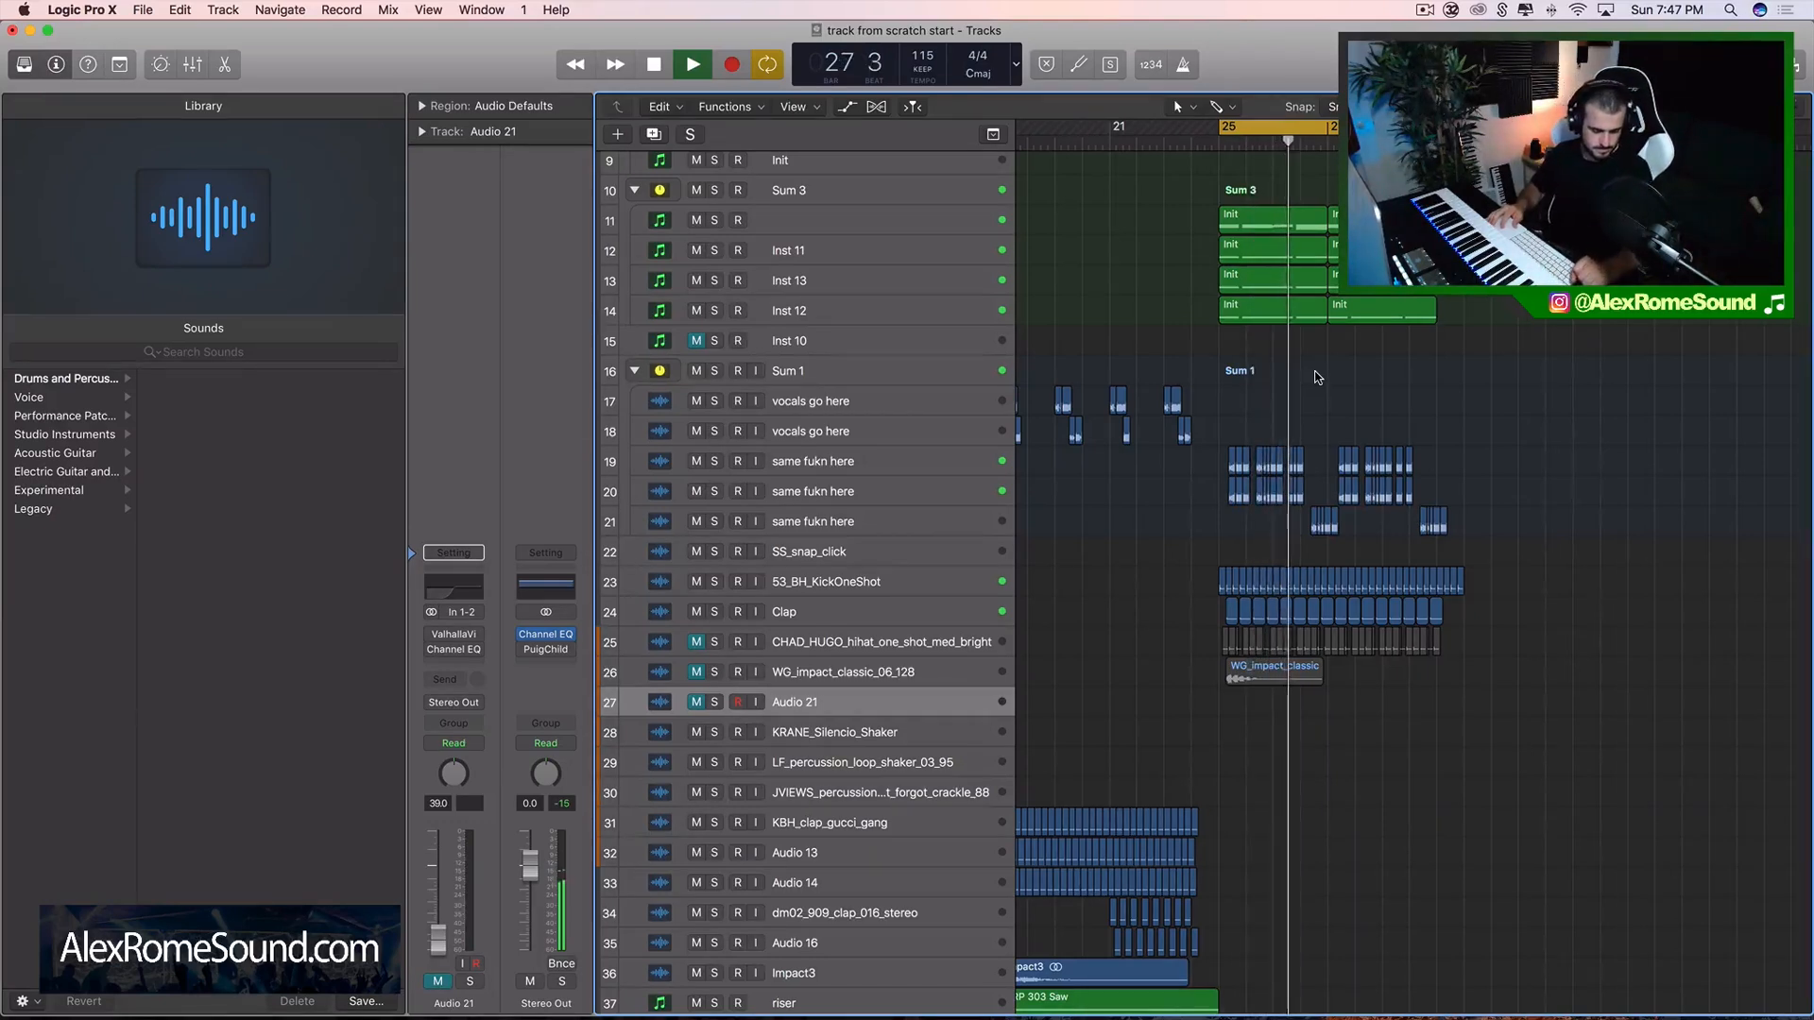
scroll(1347, 388, up, 1)
scroll(1347, 388, right, 1)
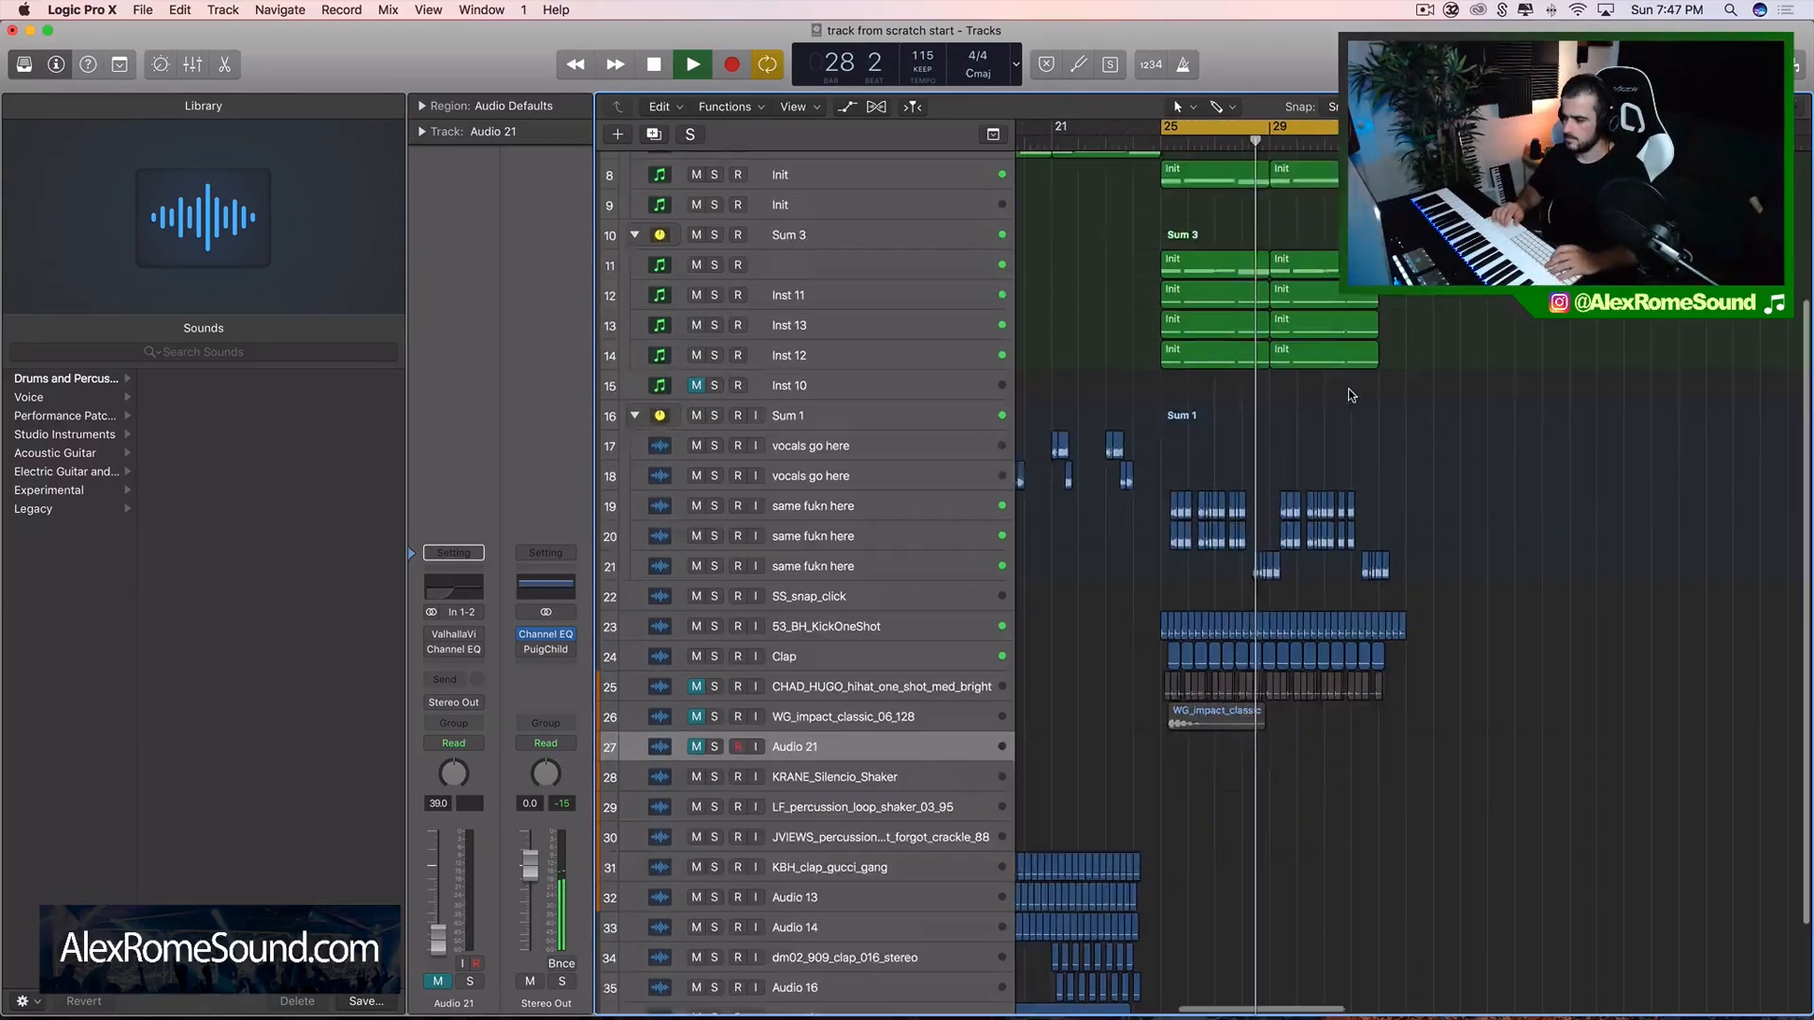
- Solo the first layer of the Sum 3 stack during playback and turn its solo off again
scroll(1347, 388, up, 4)
click(896, 457)
click(713, 469)
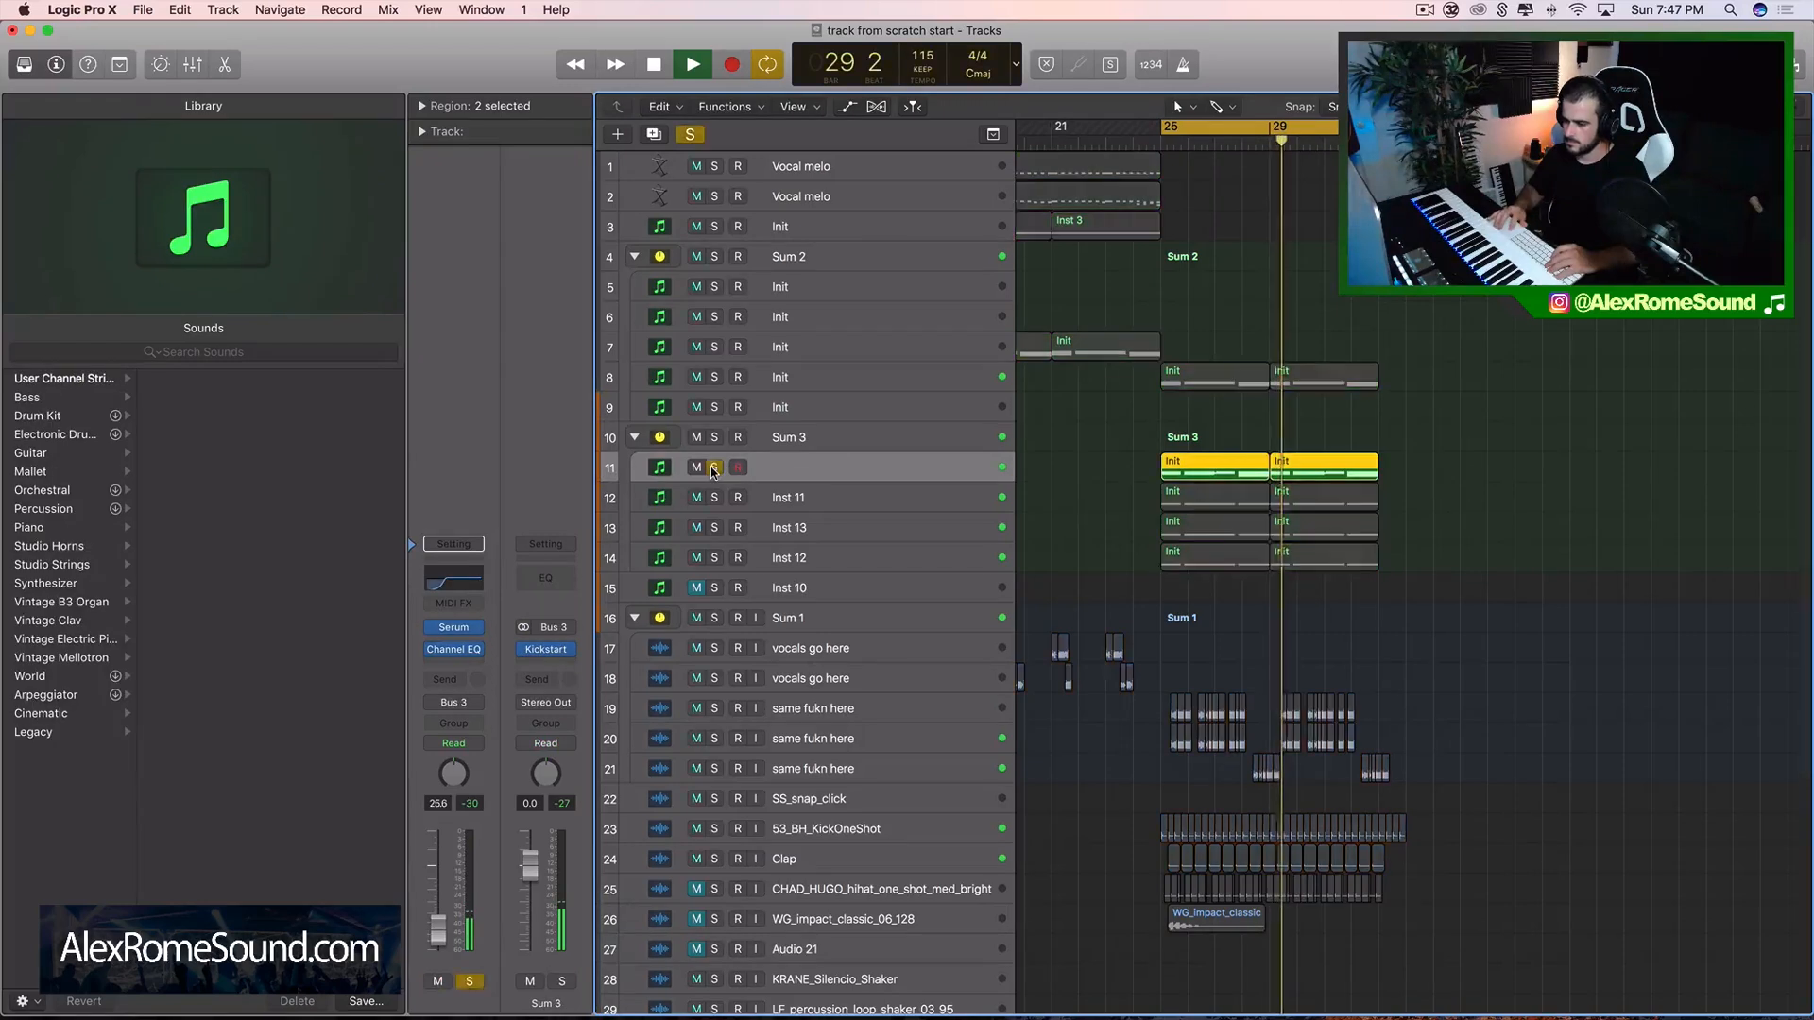
click(714, 469)
- Set the Sylenth1 chord track's volume to -19.5 dB and mute the track
click(850, 377)
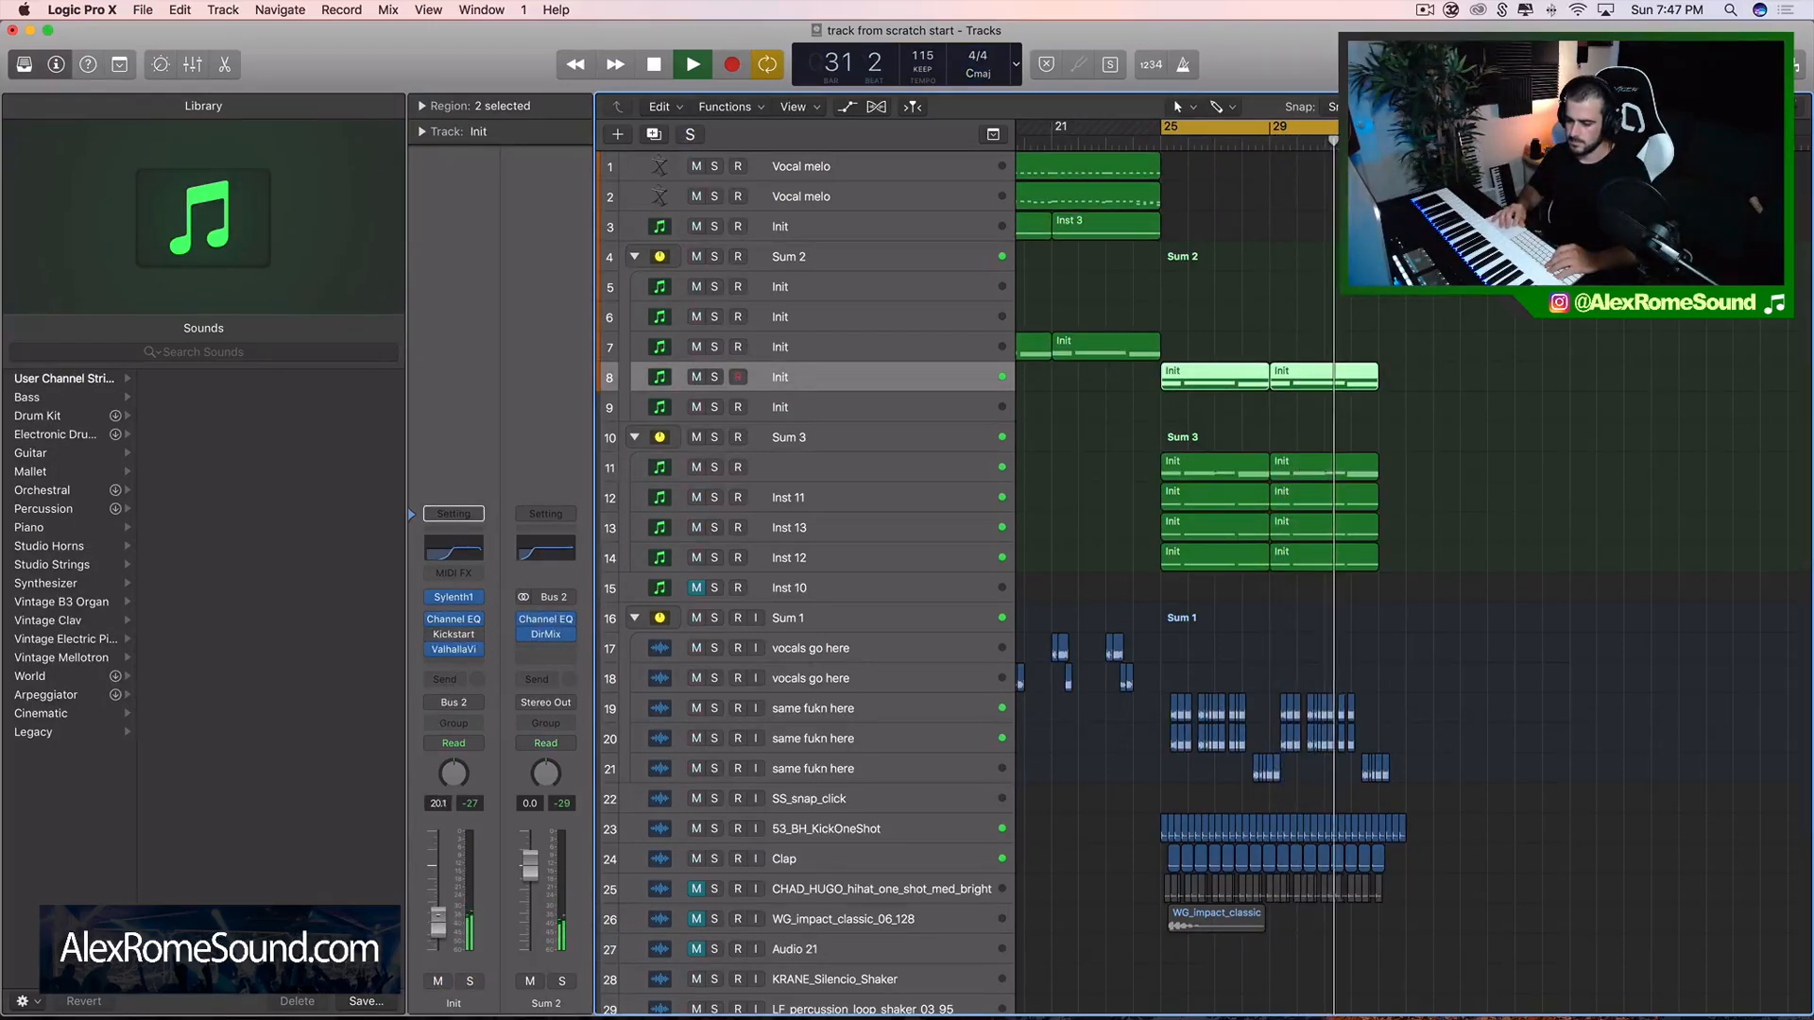
drag(446, 897, 446, 899)
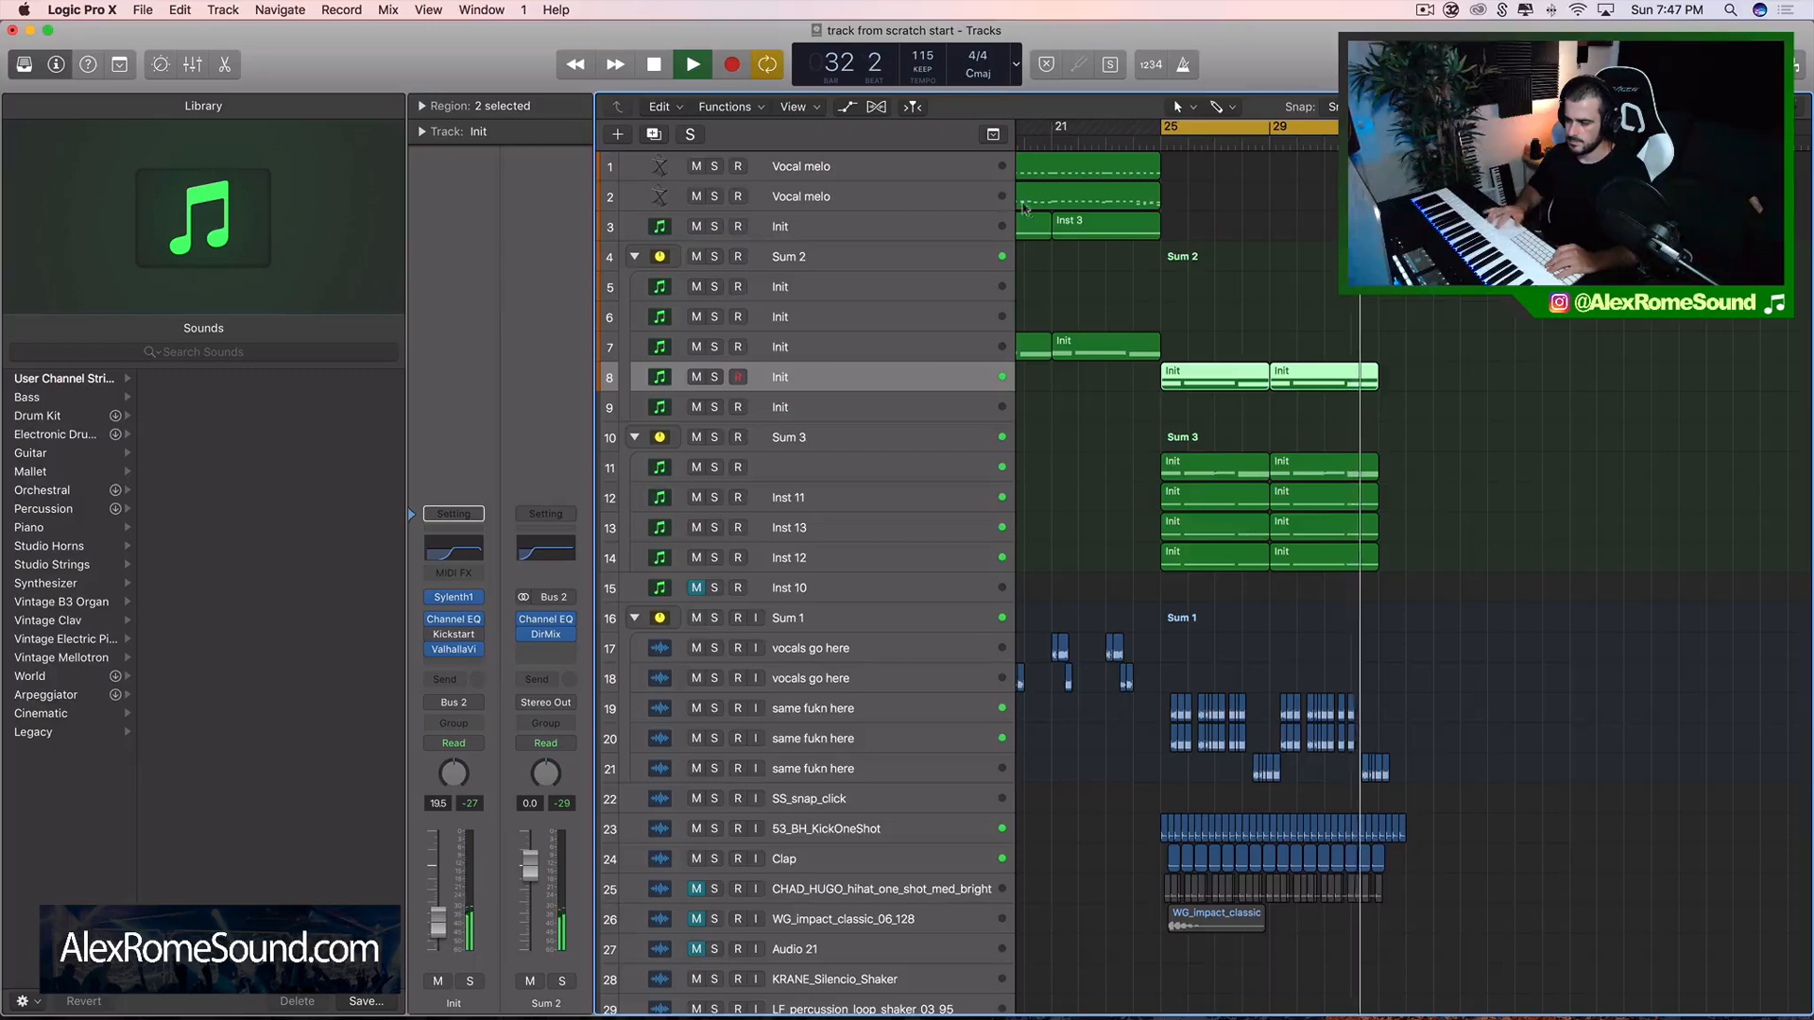
click(696, 376)
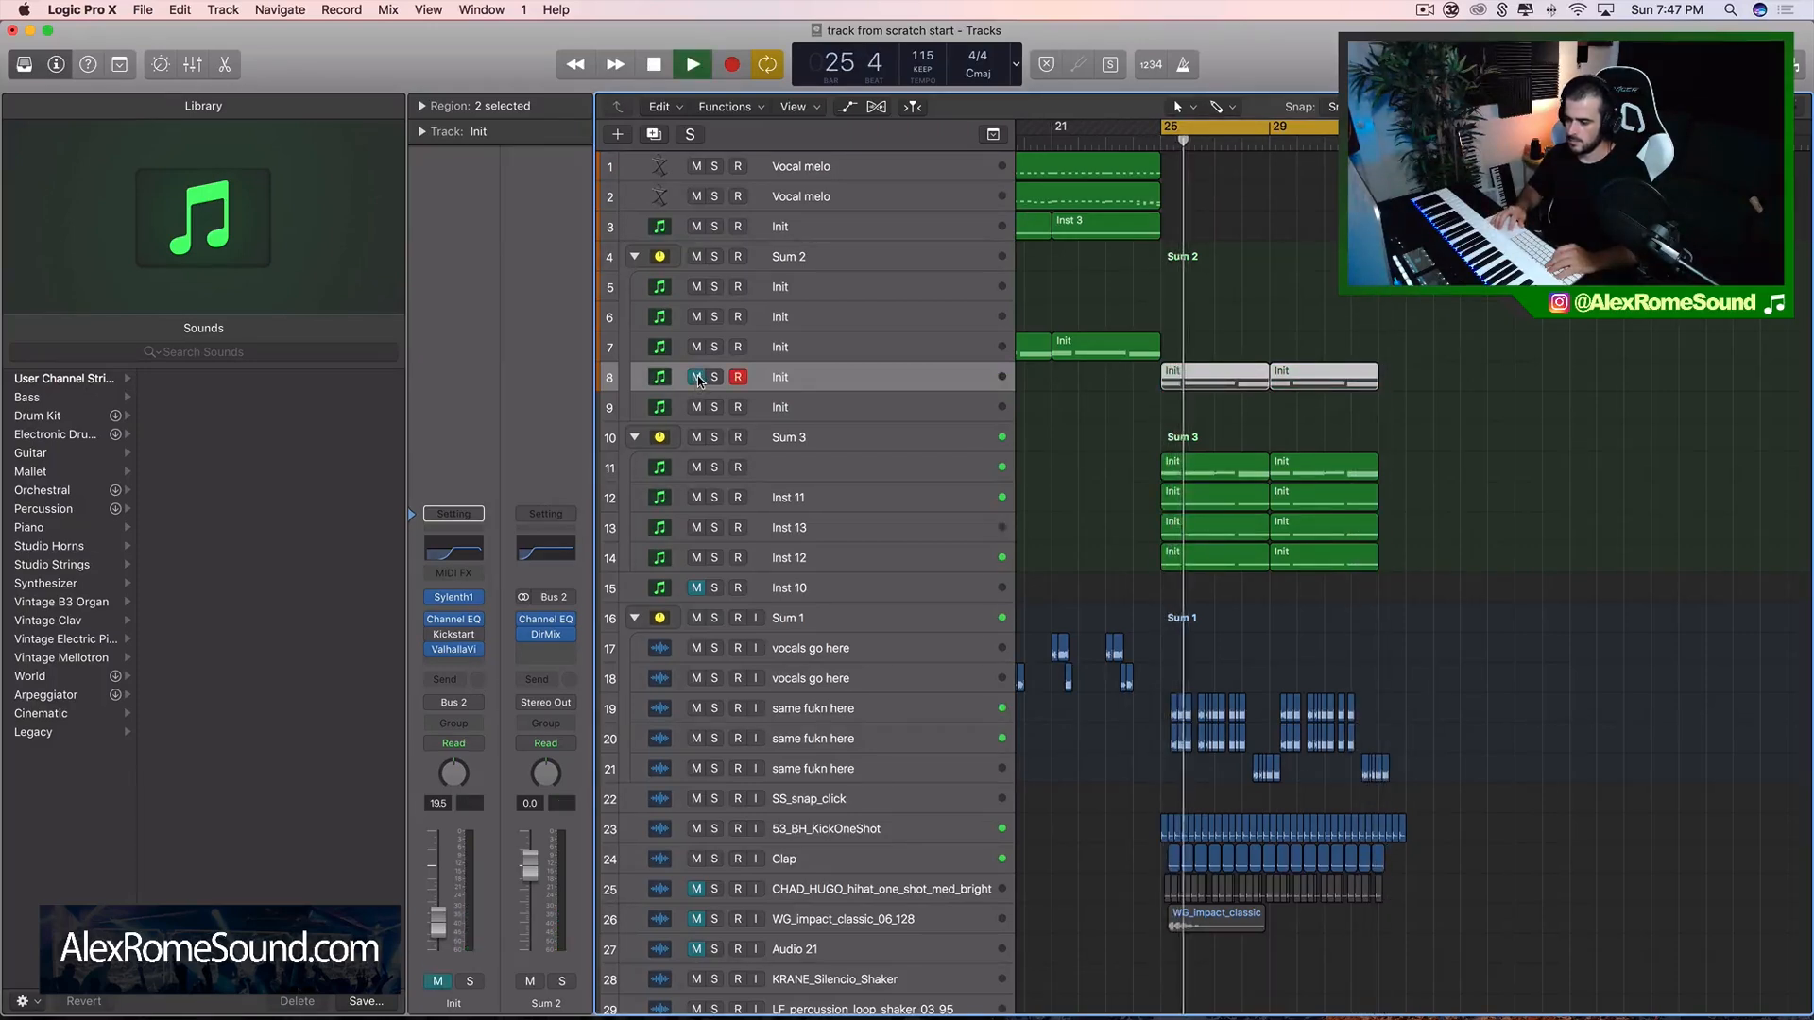
- Set the cycle range to bars 9 to 17 and play that earlier section
scroll(1207, 535, left, 10)
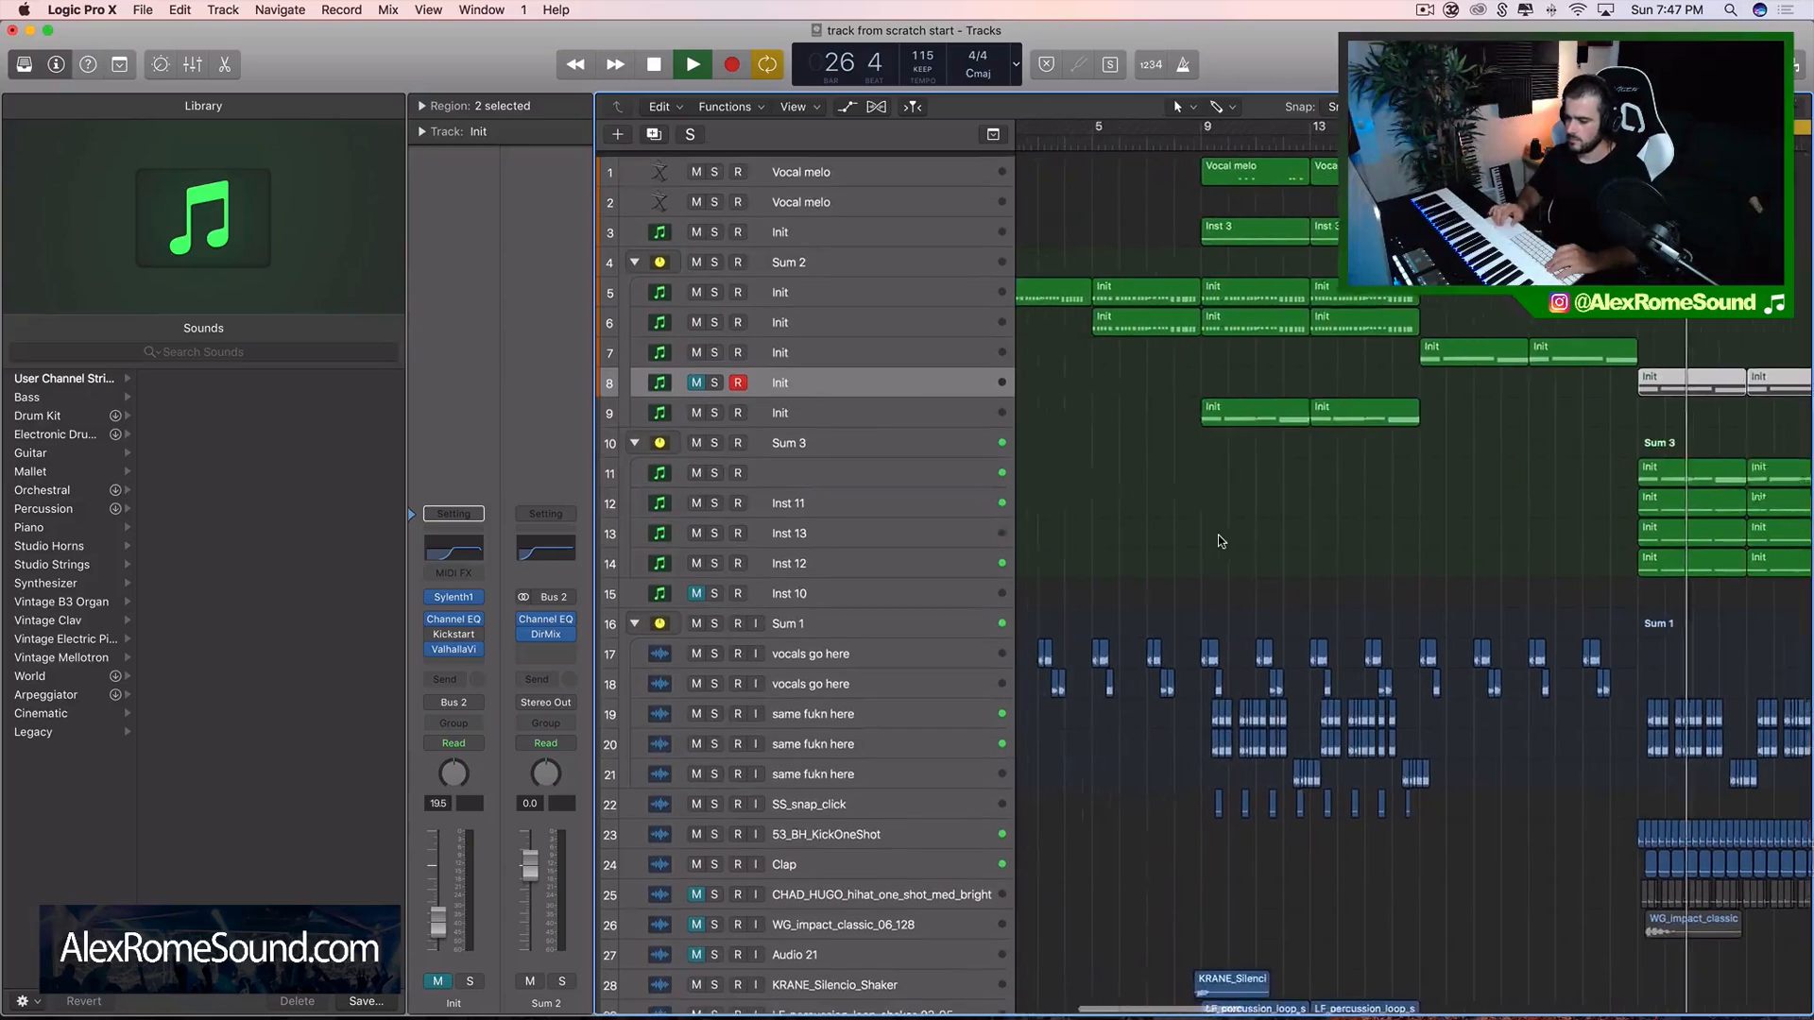
key(space)
drag(1223, 128, 1437, 129)
key(space)
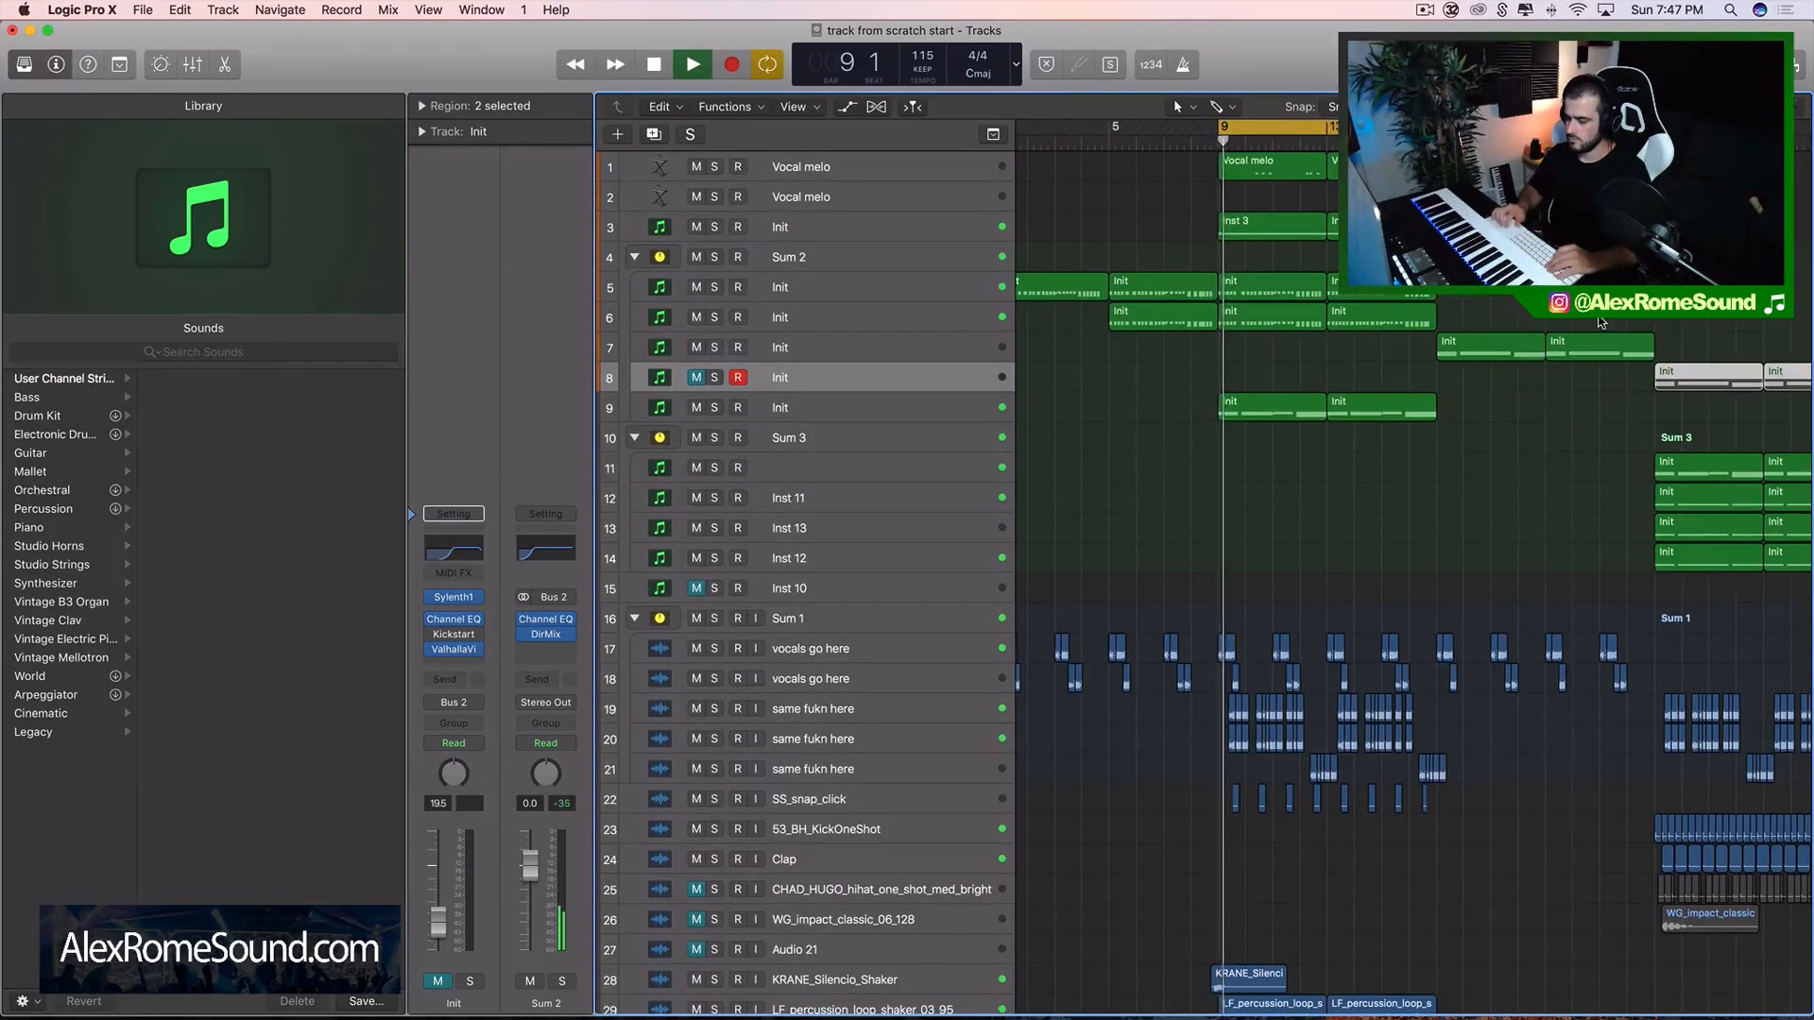
- Return the cycle range to bars 25 to 33 and look over the percussion and effects tracks
key(super+Left)
key(super+Left)
key(super+Left)
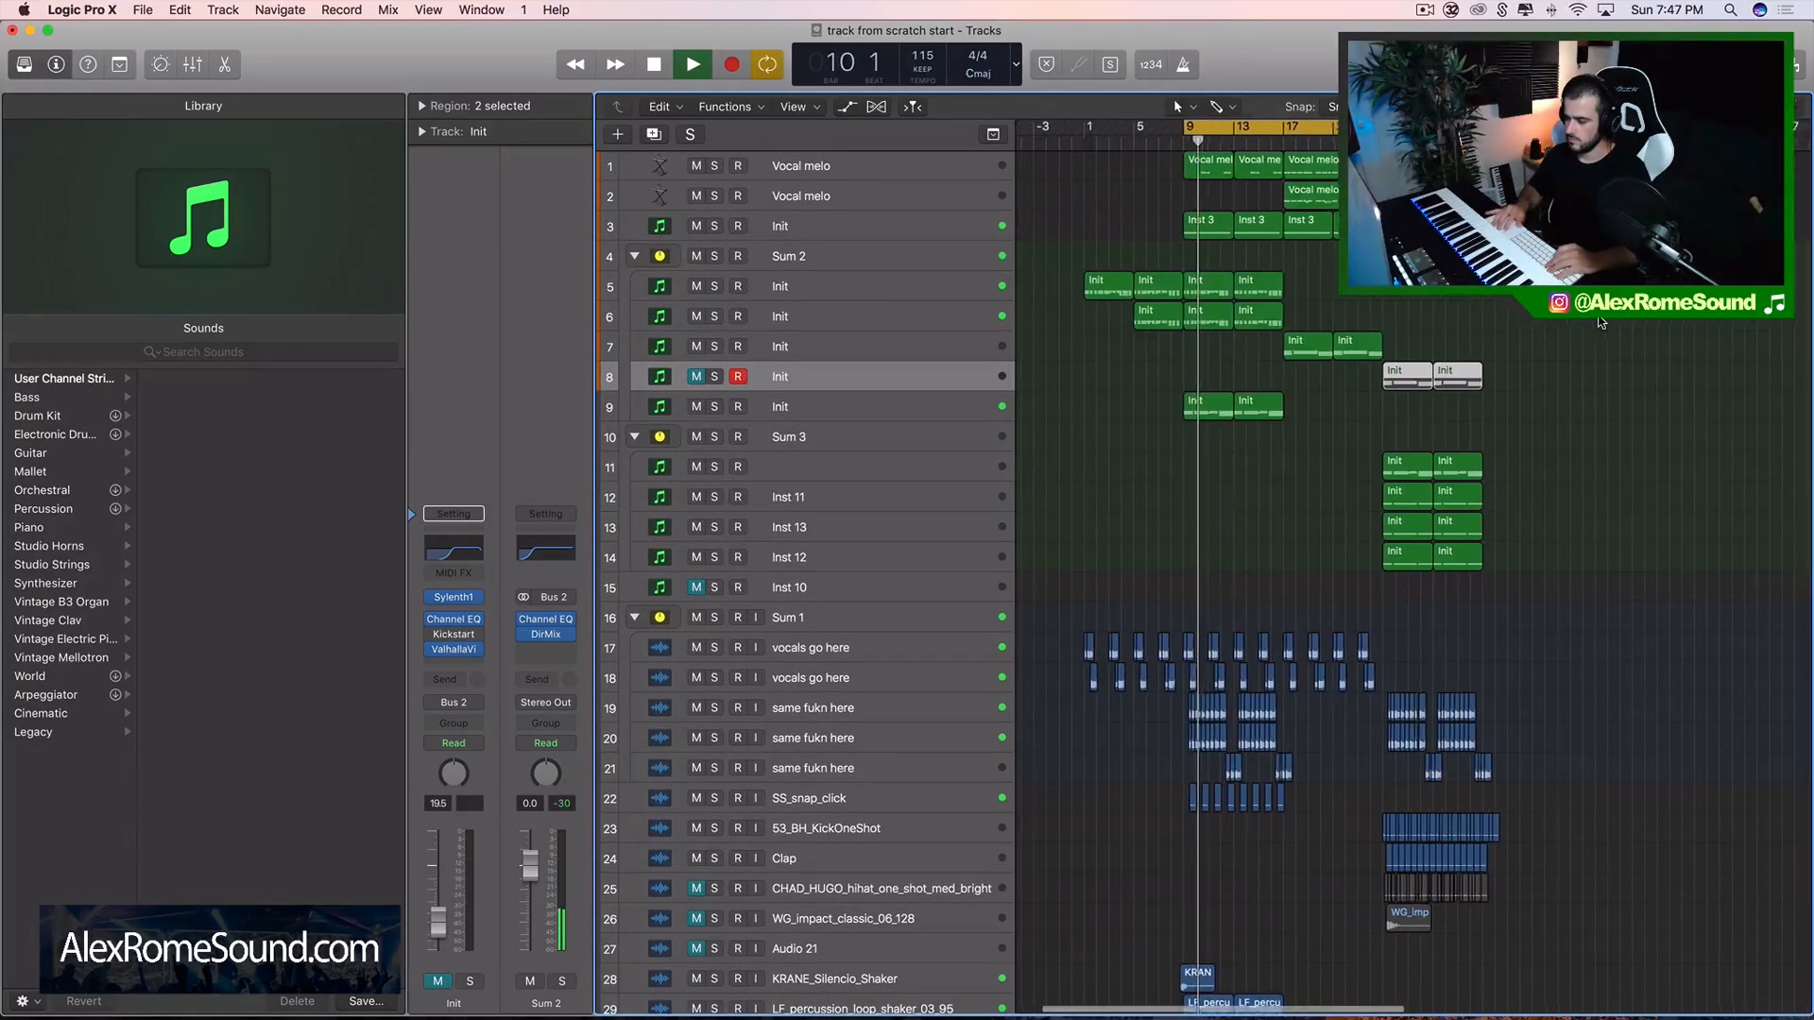
scroll(1601, 322, right, 3)
drag(1317, 127, 1355, 127)
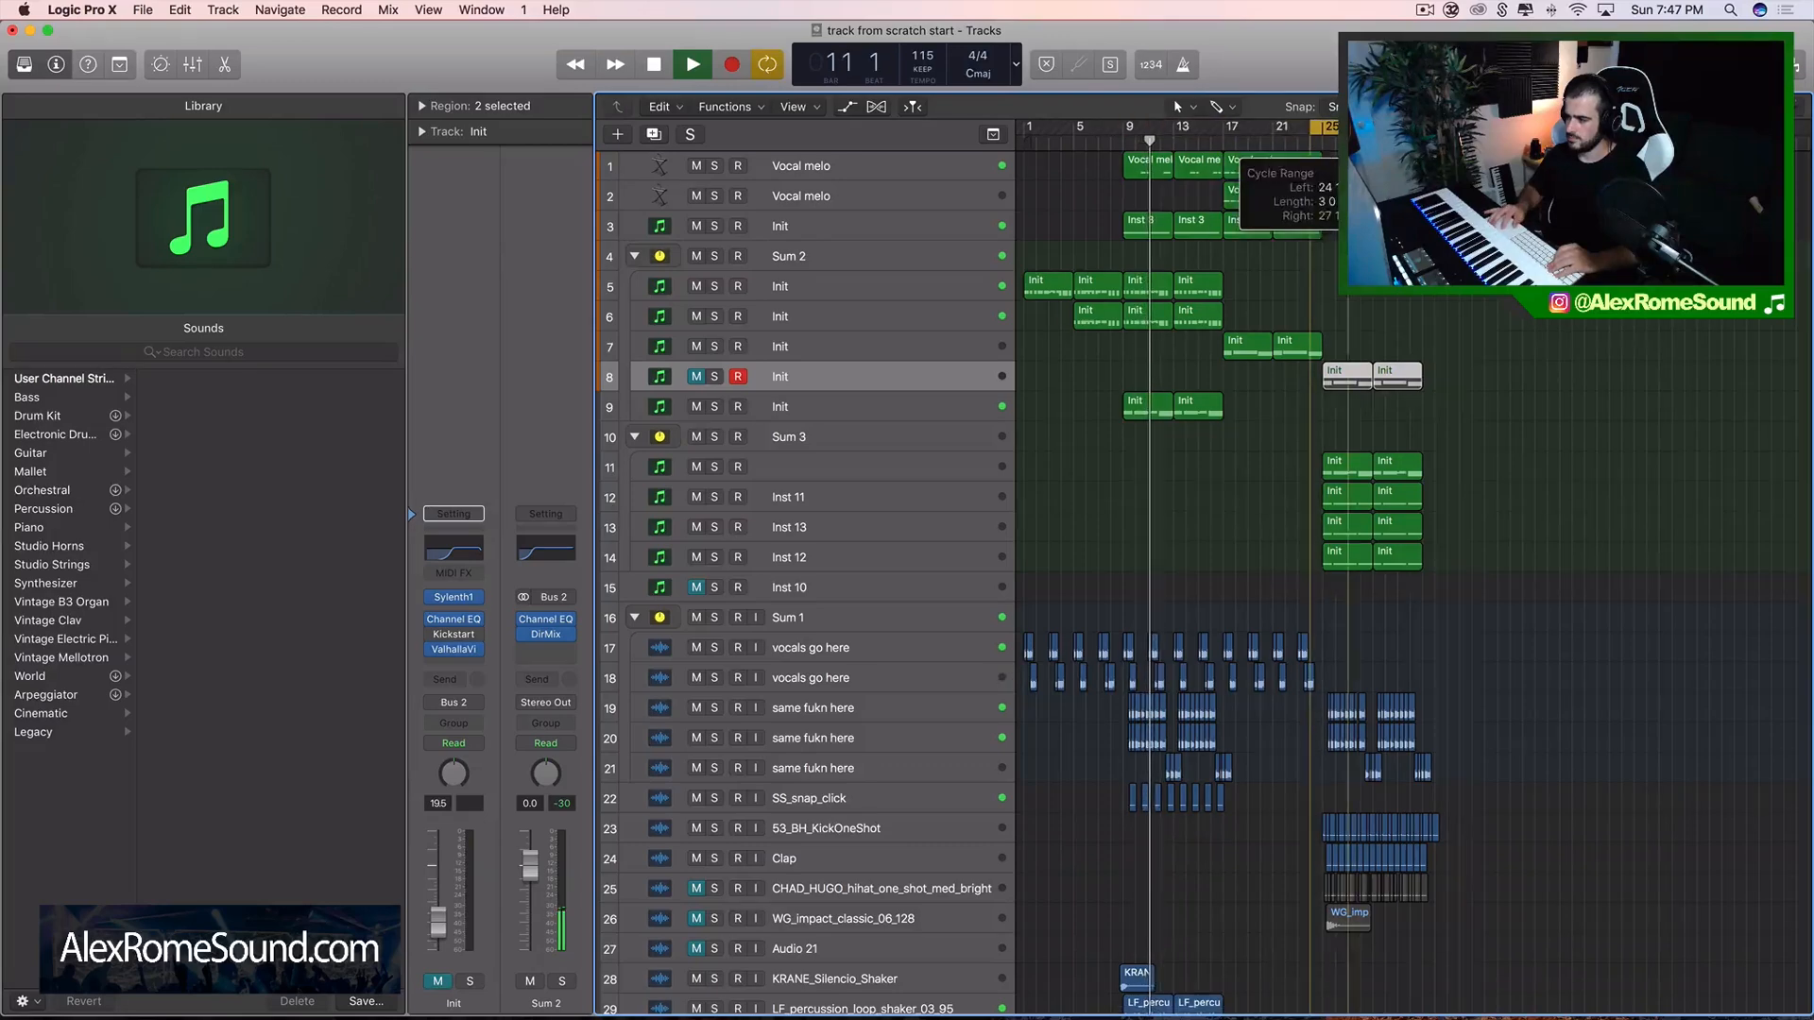
scroll(822, 567, down, 5)
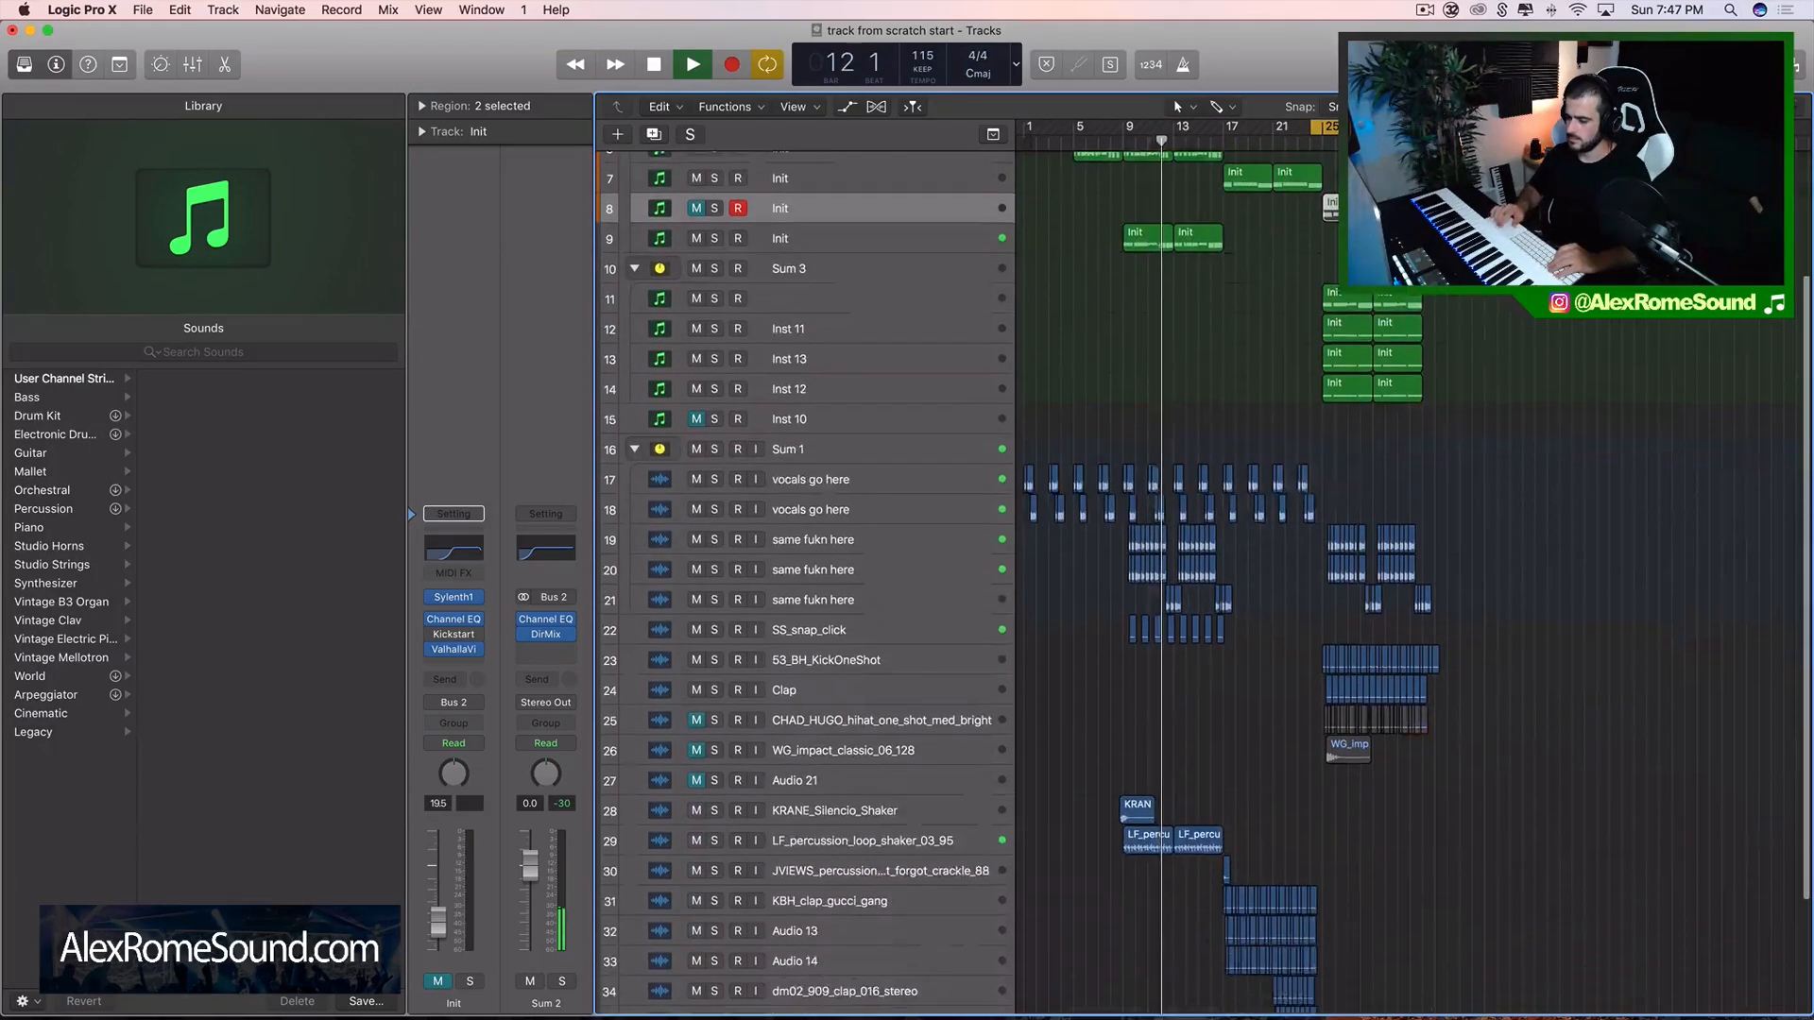
scroll(1323, 567, down, 3)
scroll(1323, 567, right, 6)
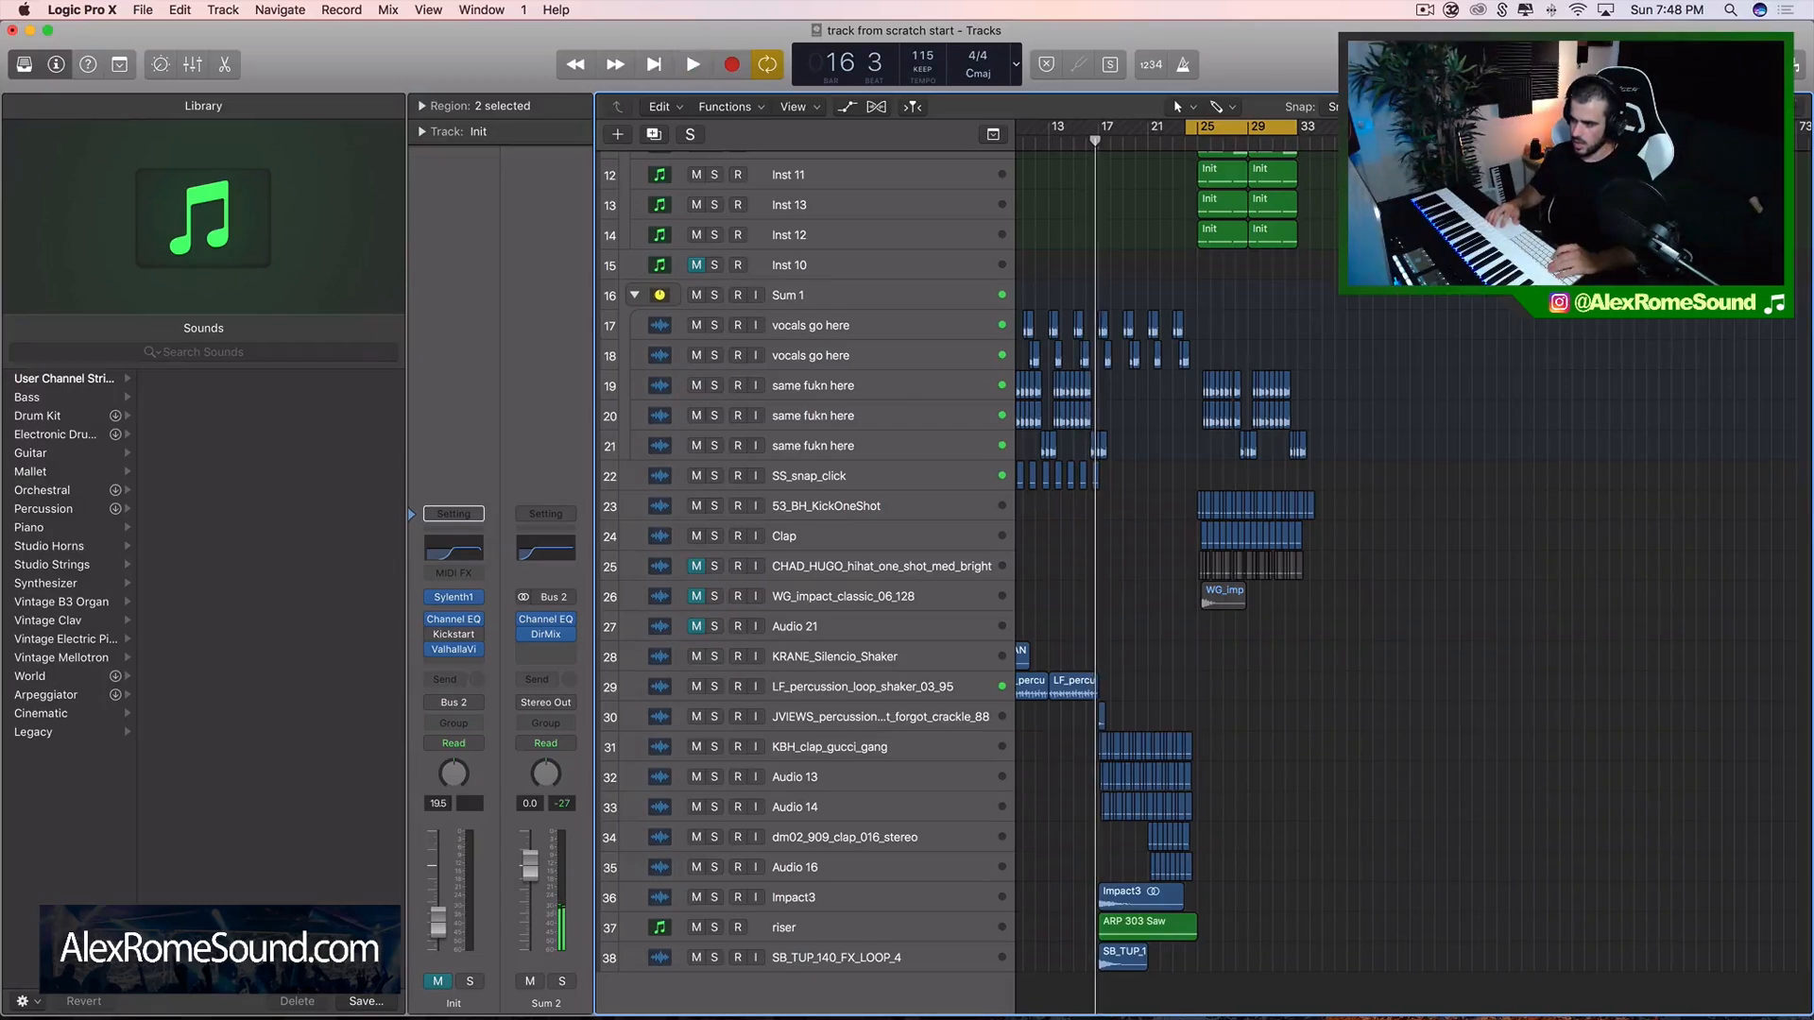
- Play the section from bar 25 and unmute the empty Audio 21 track
key(space)
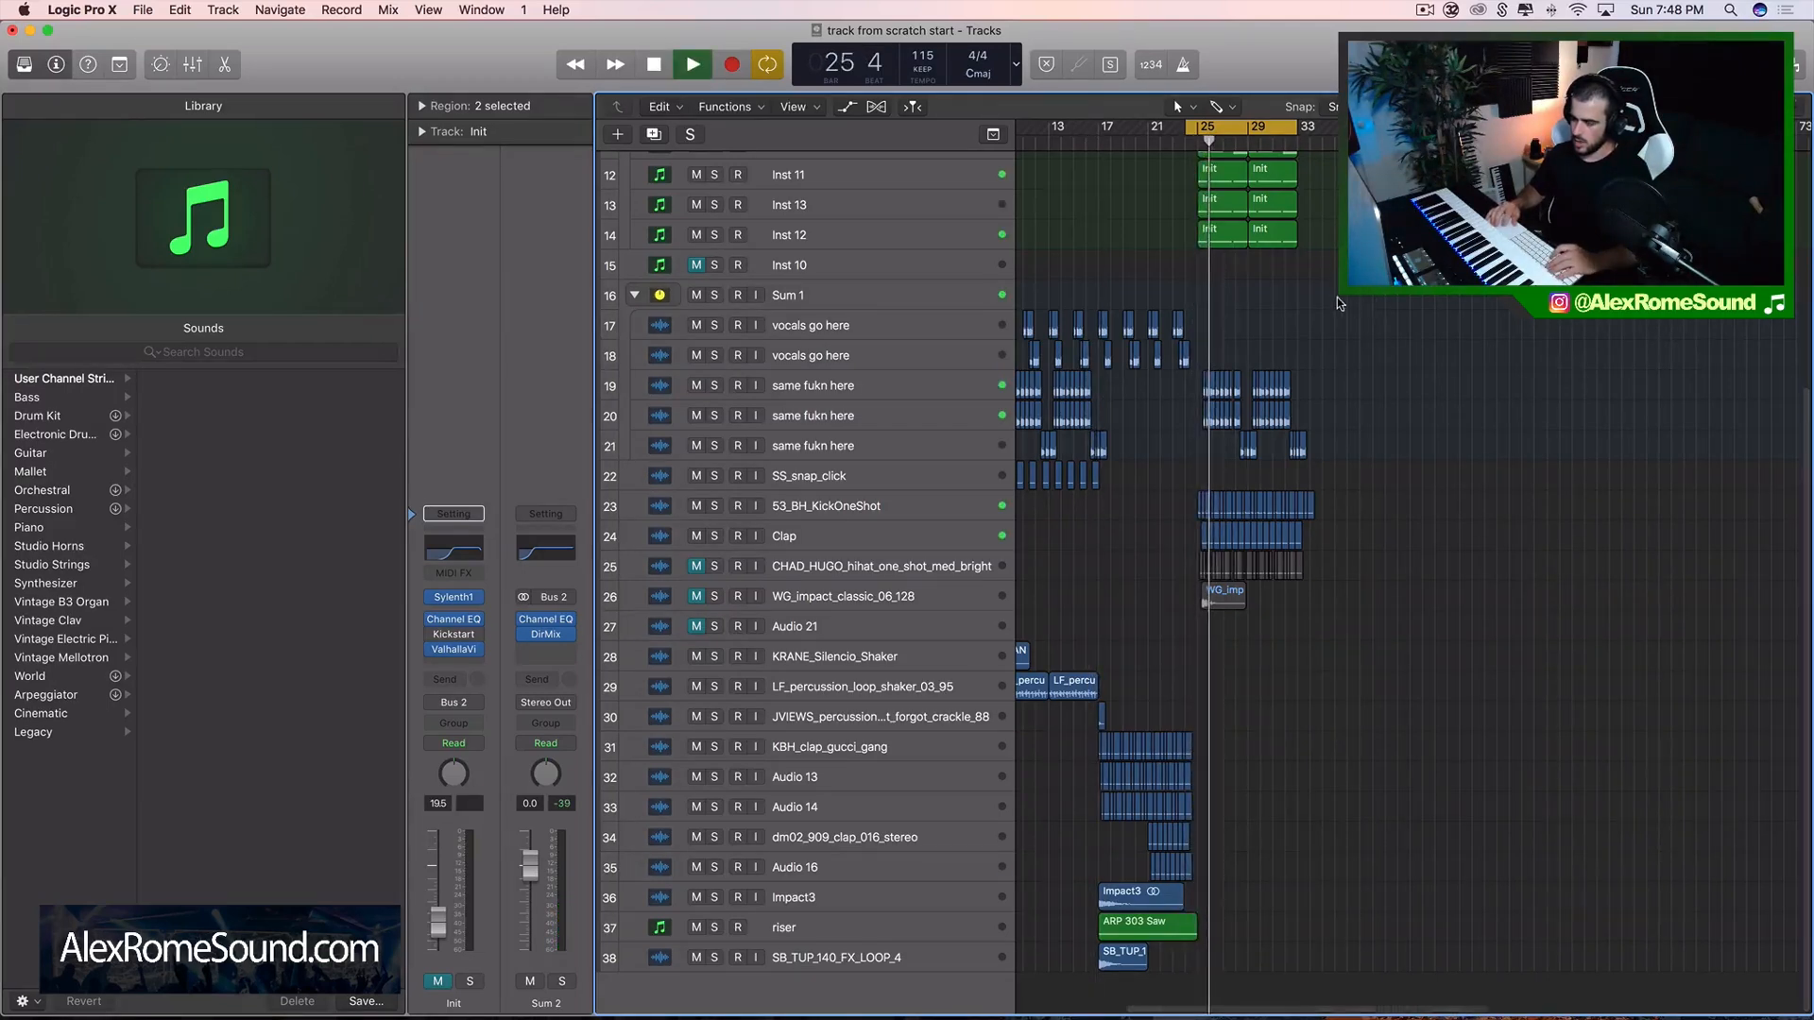
scroll(1330, 303, right, 1)
scroll(1318, 363, left, 3)
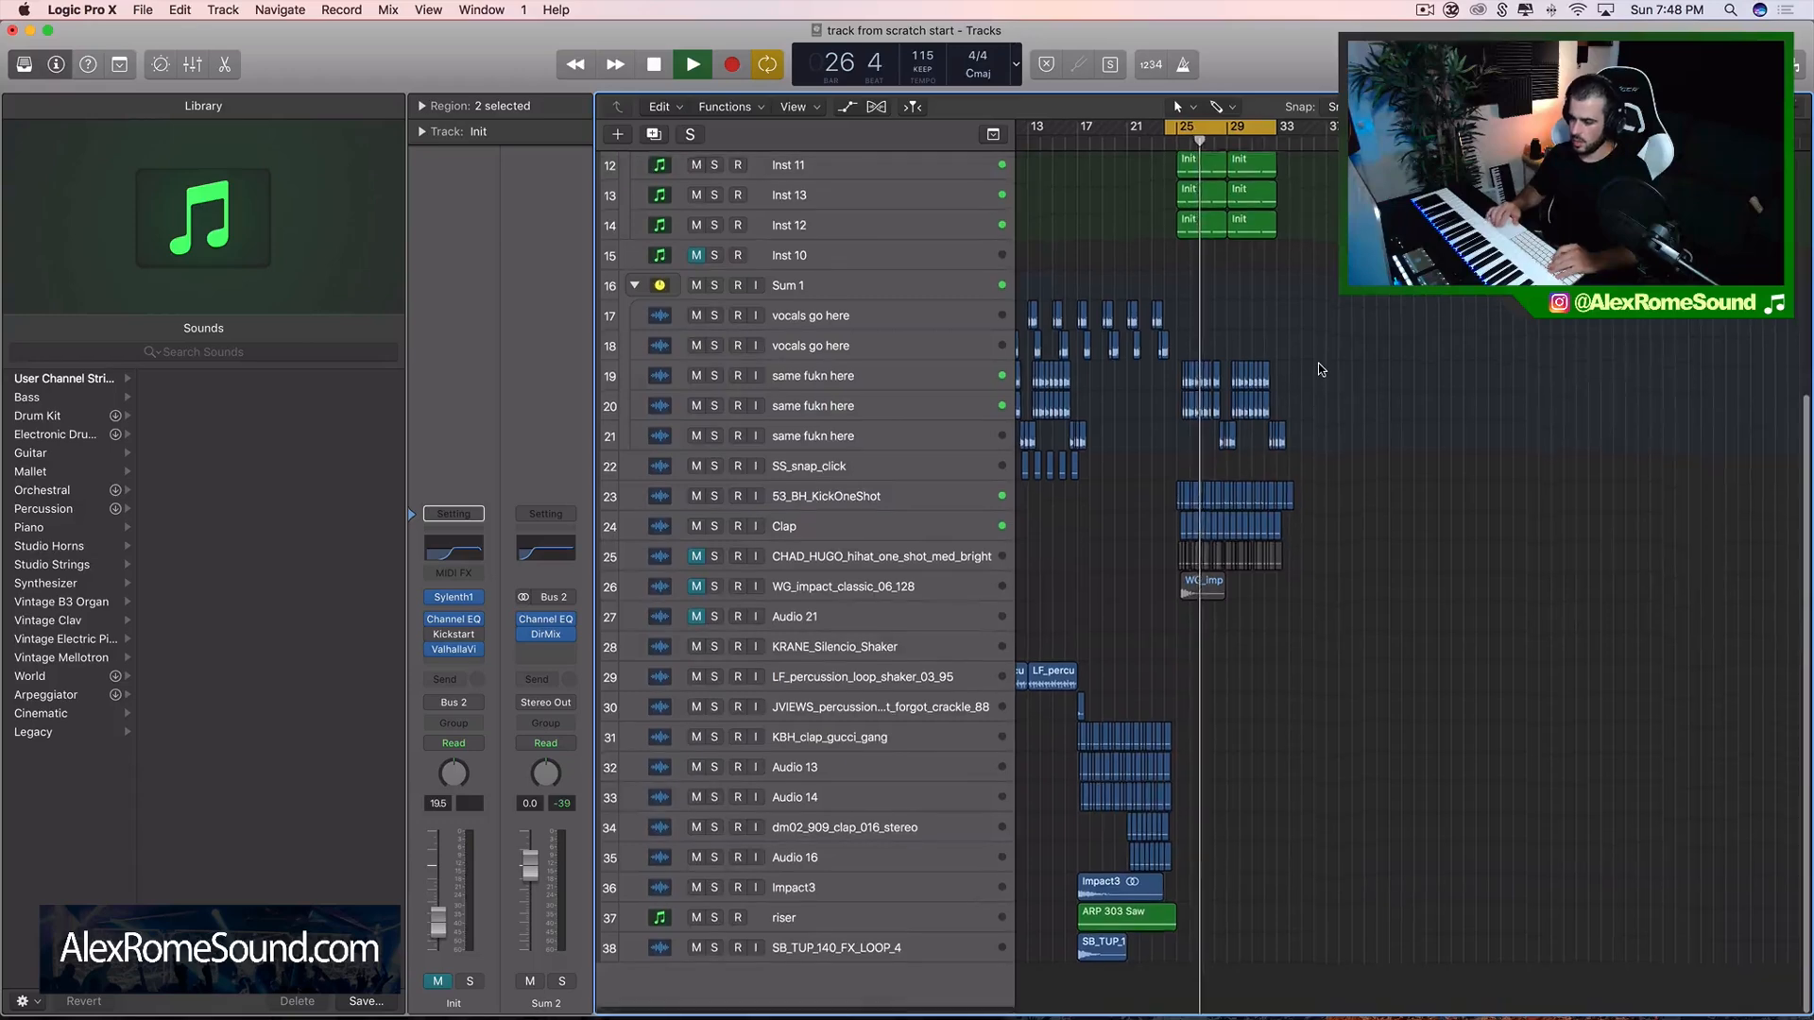
scroll(1318, 363, right, 1)
click(796, 622)
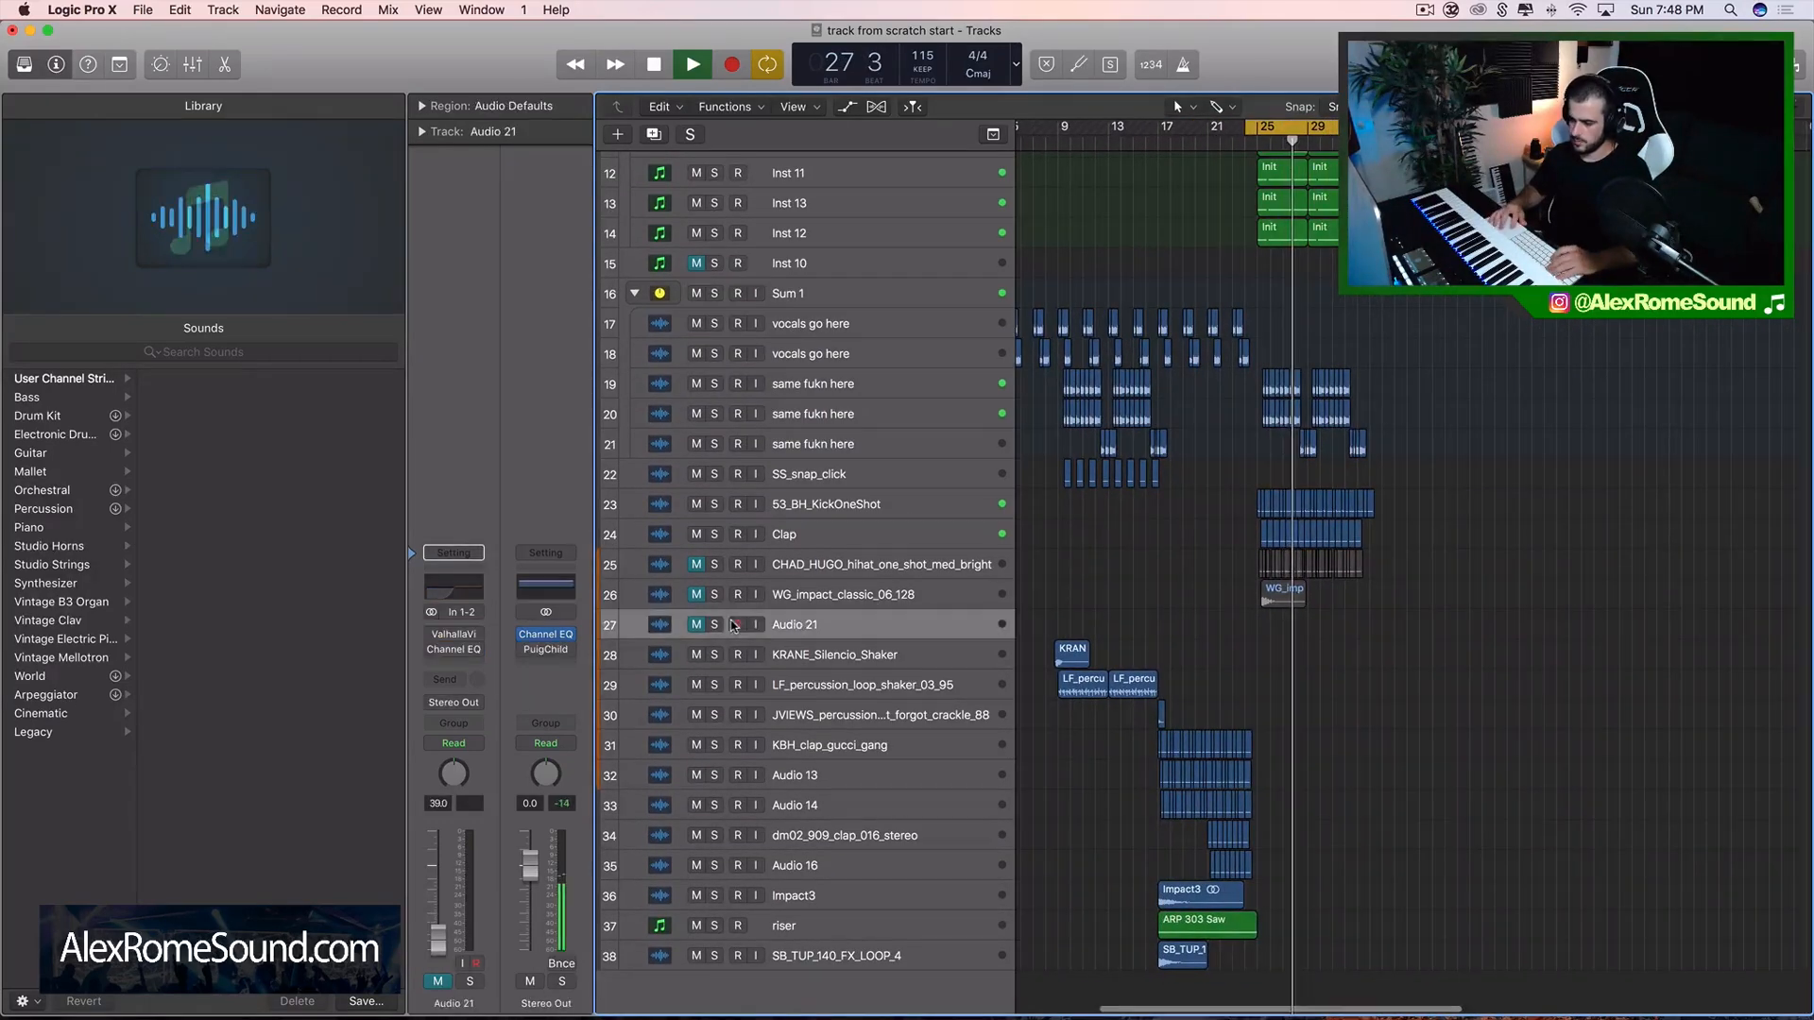
key(space)
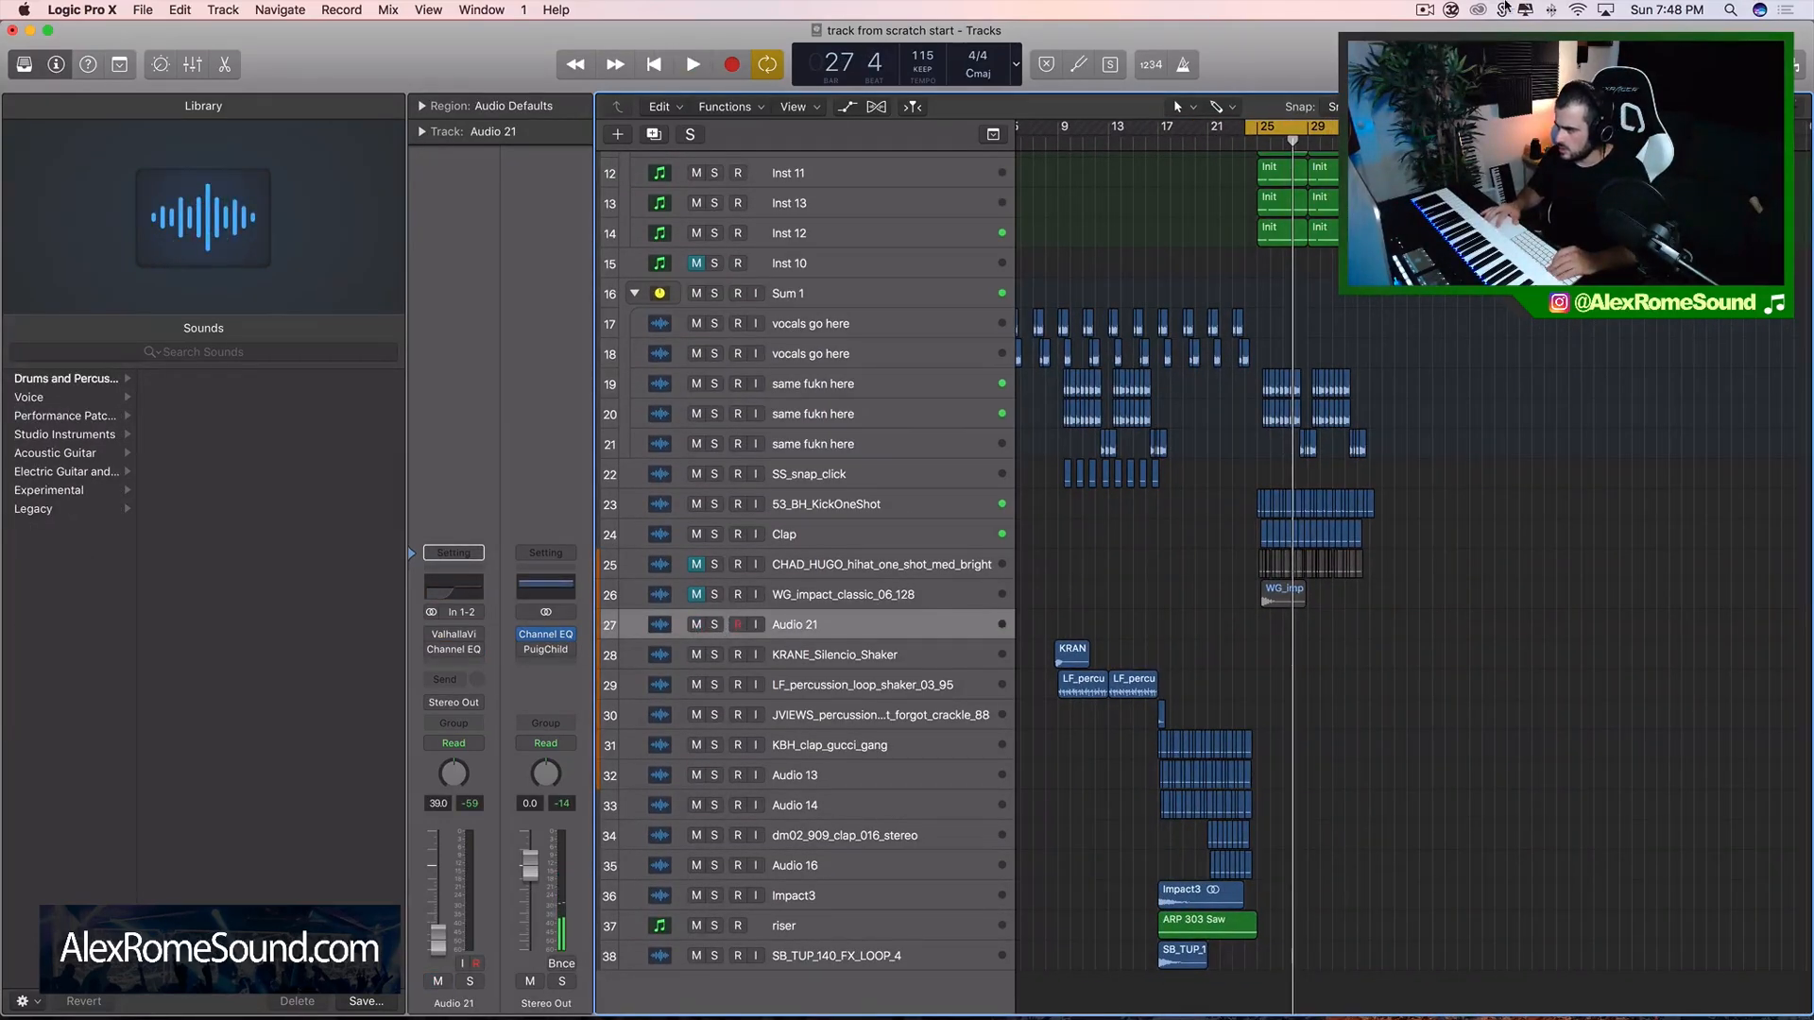
- Switch to Splice and search the sounds for "closed hihat"
click(1503, 10)
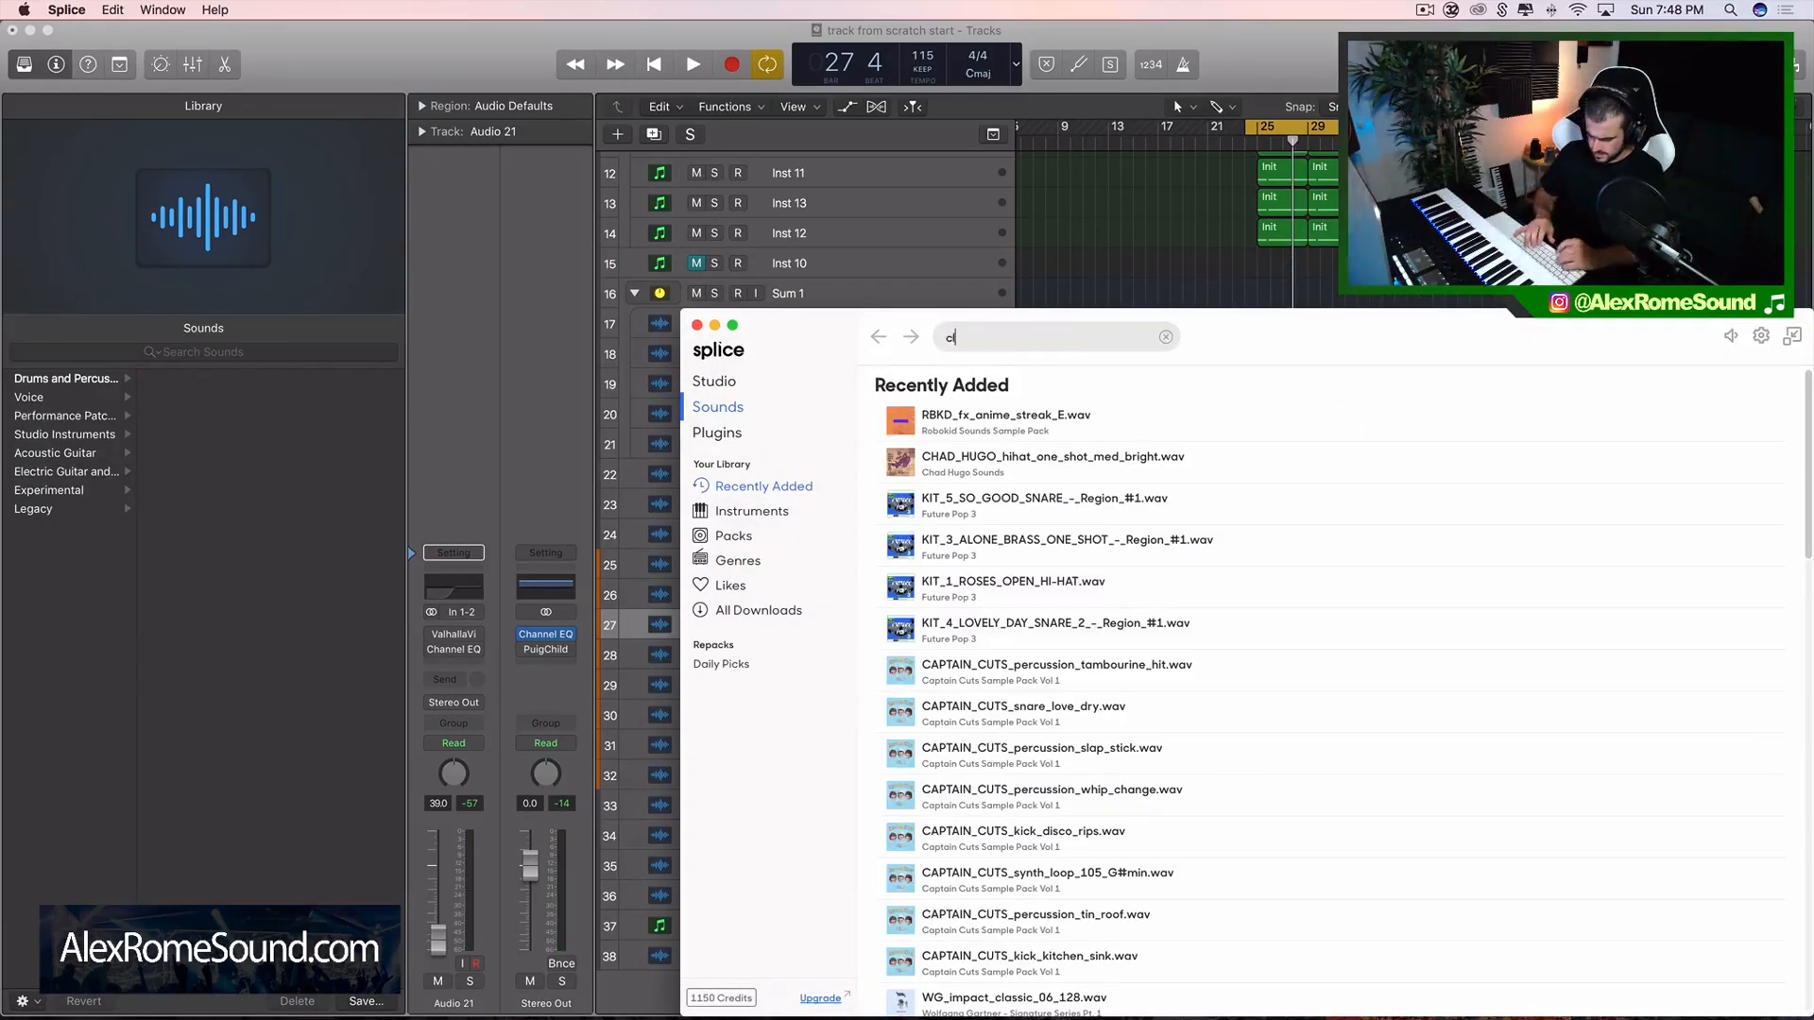
text(closed hiha)
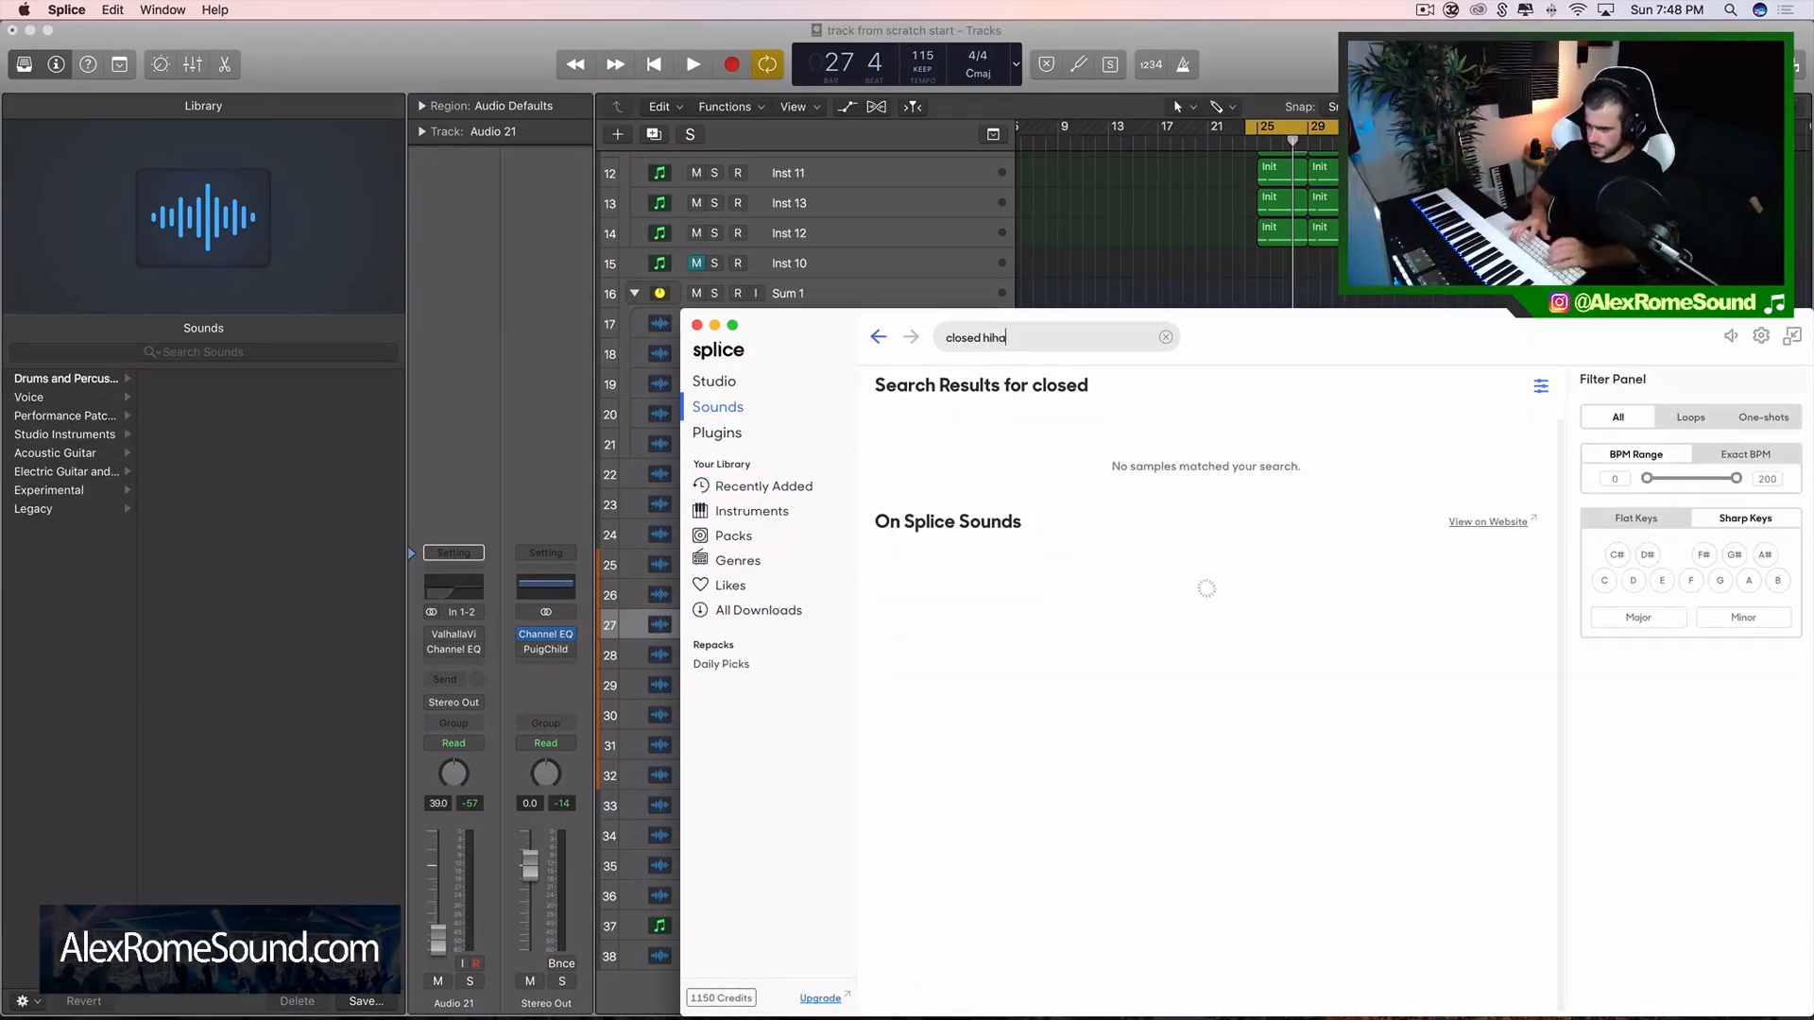
text(t)
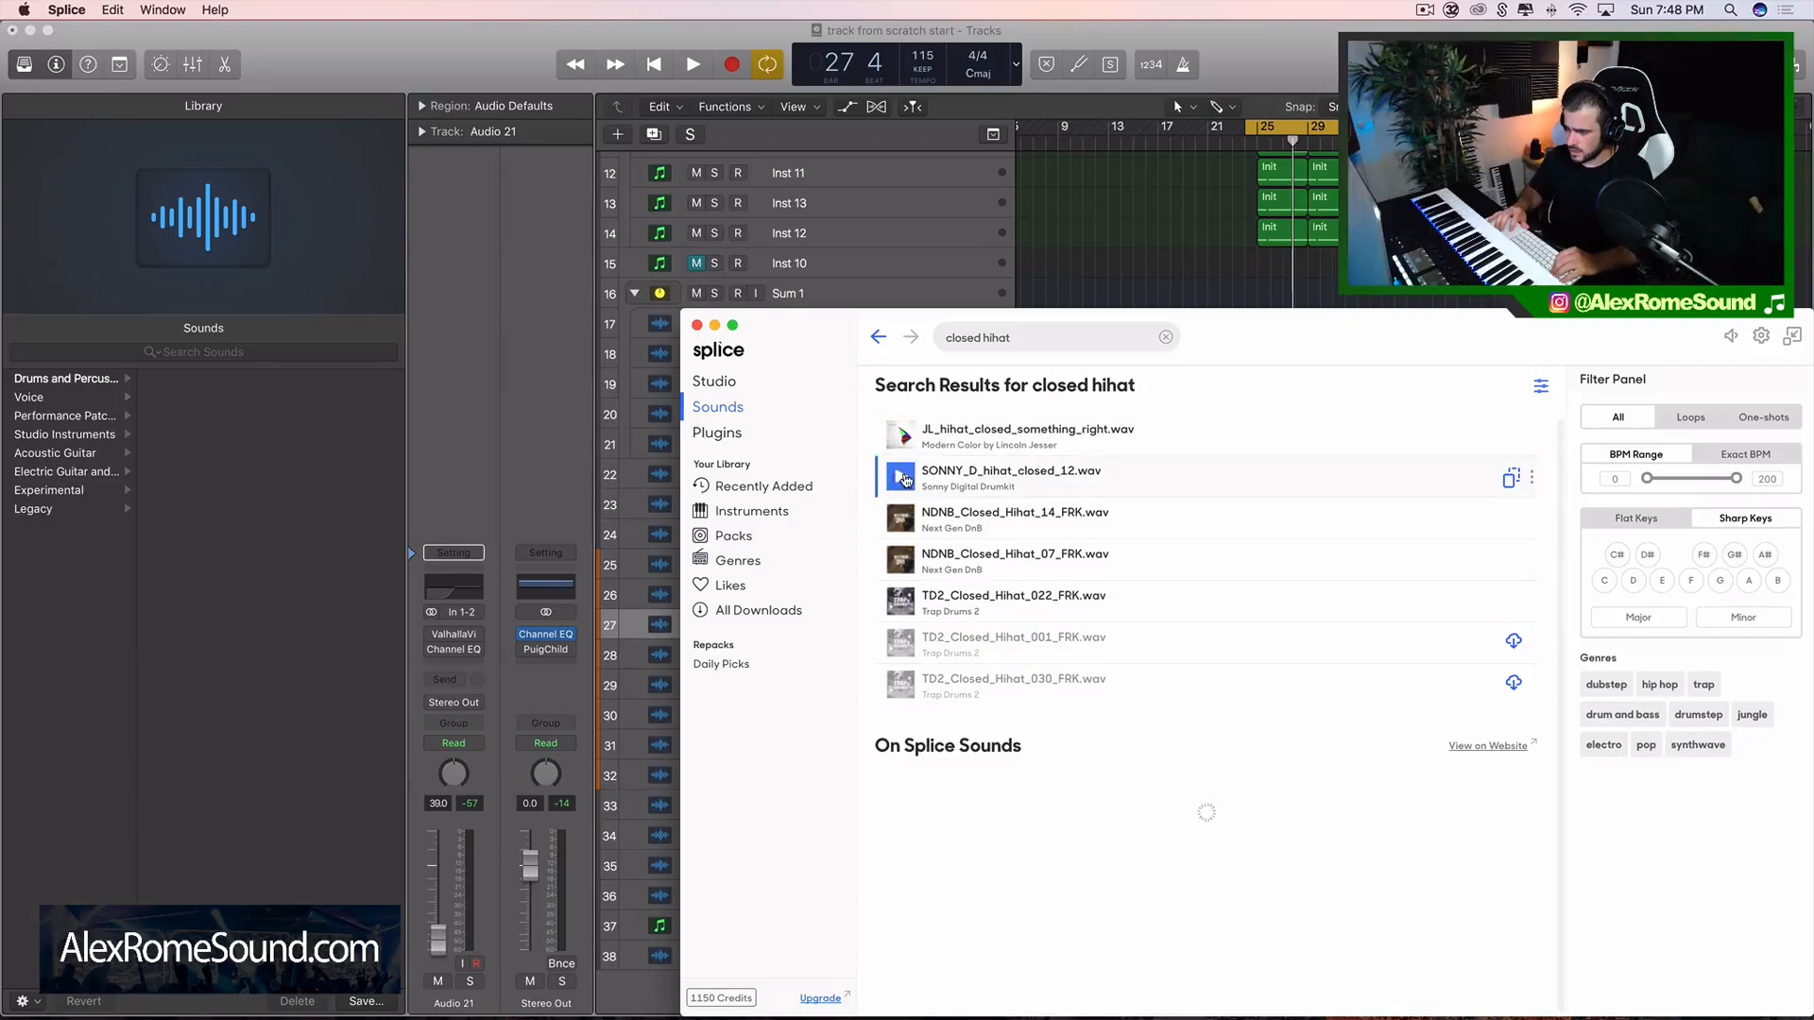
- Place JL_hihat_closed_something_right.wav from Splice on the Audio 21 track at bar 25 in Logic Pro X
drag(818, 324, 1571, 311)
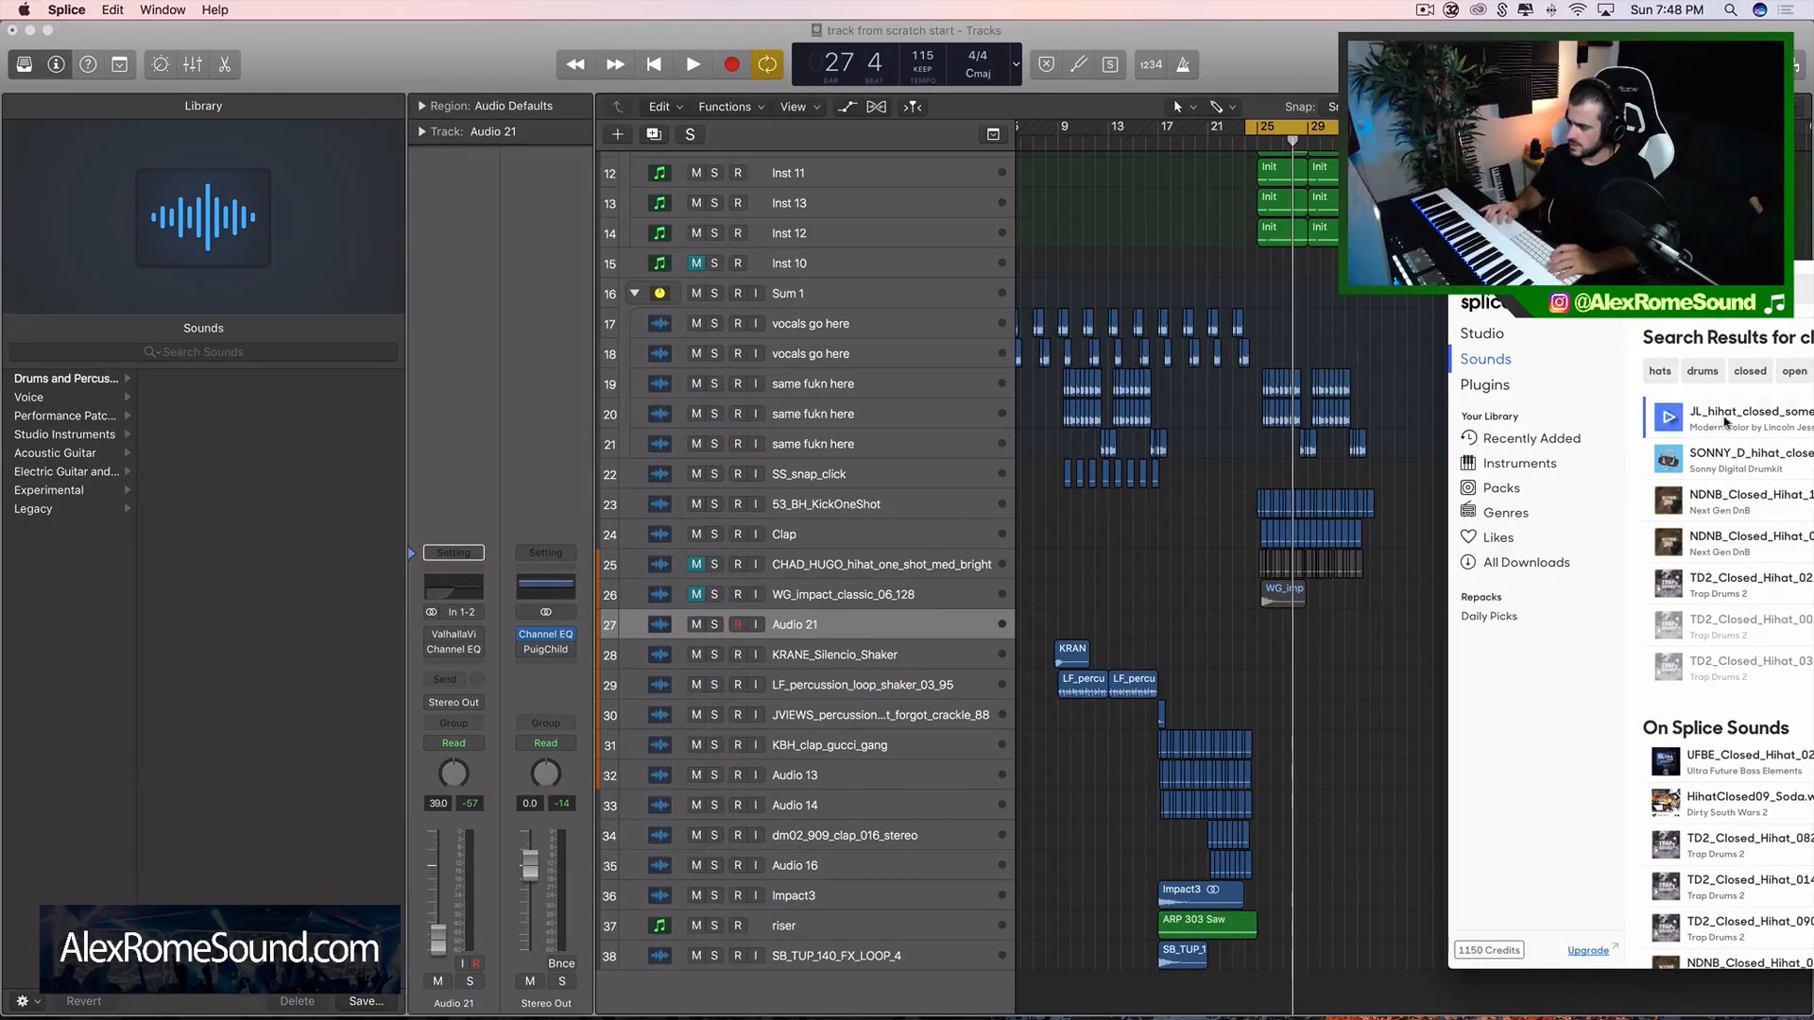
drag(1363, 560, 1285, 625)
alt+scroll(1258, 624, up, 3)
scroll(1138, 308, right, 5)
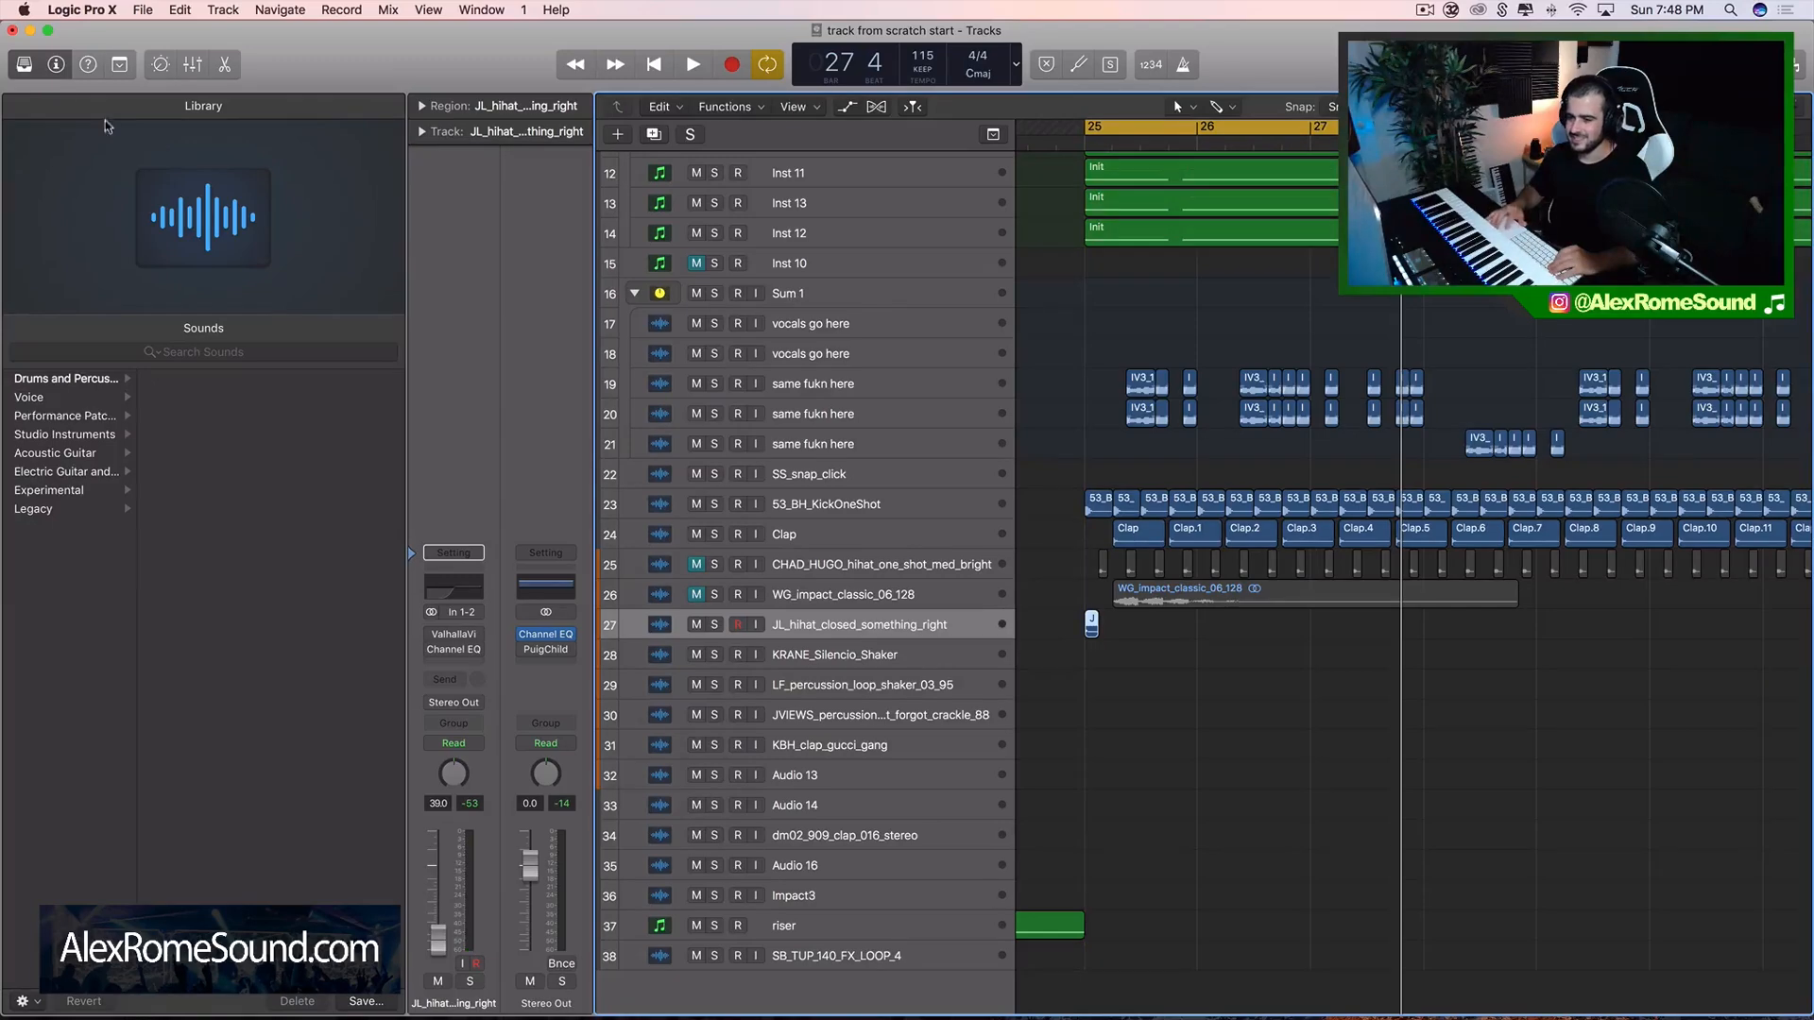
- Hide the Library and briefly play the section from bar 25 with the new closed hi-hat
click(17, 65)
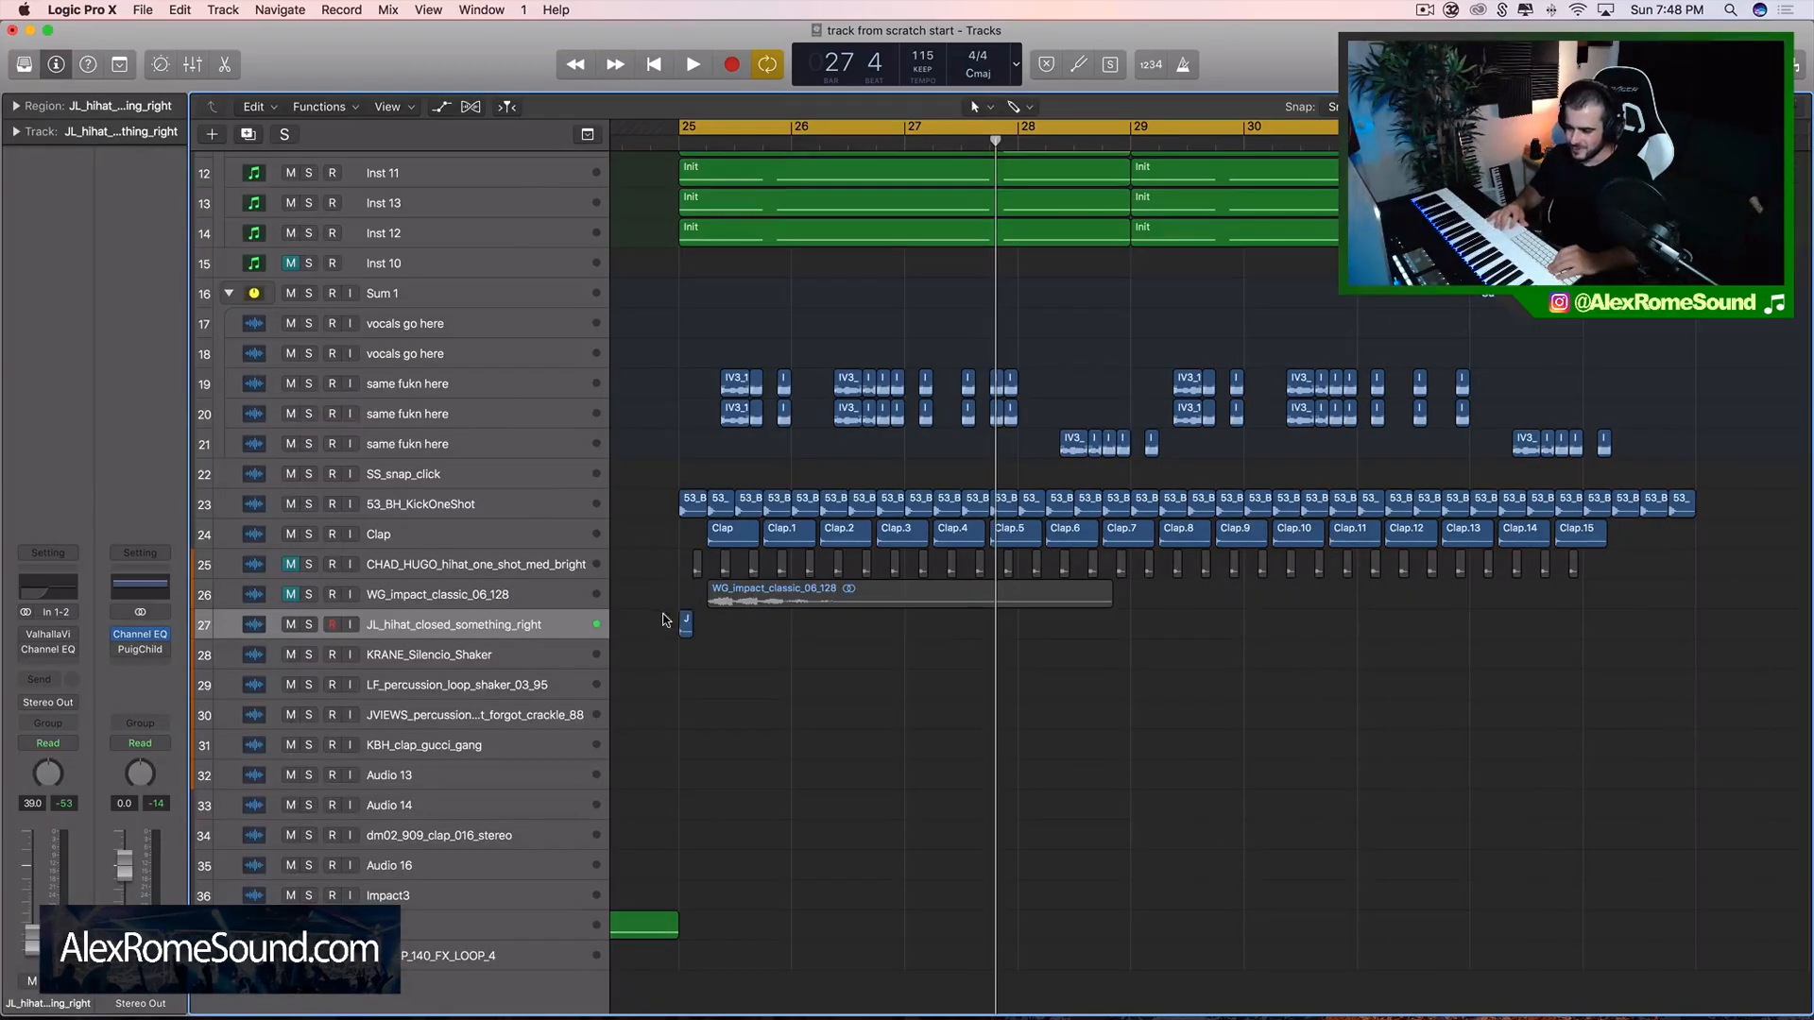
click(663, 620)
key(super+Right)
key(super+Right)
key(super+Right)
scroll(664, 620, left, 7)
key(space)
key(space)
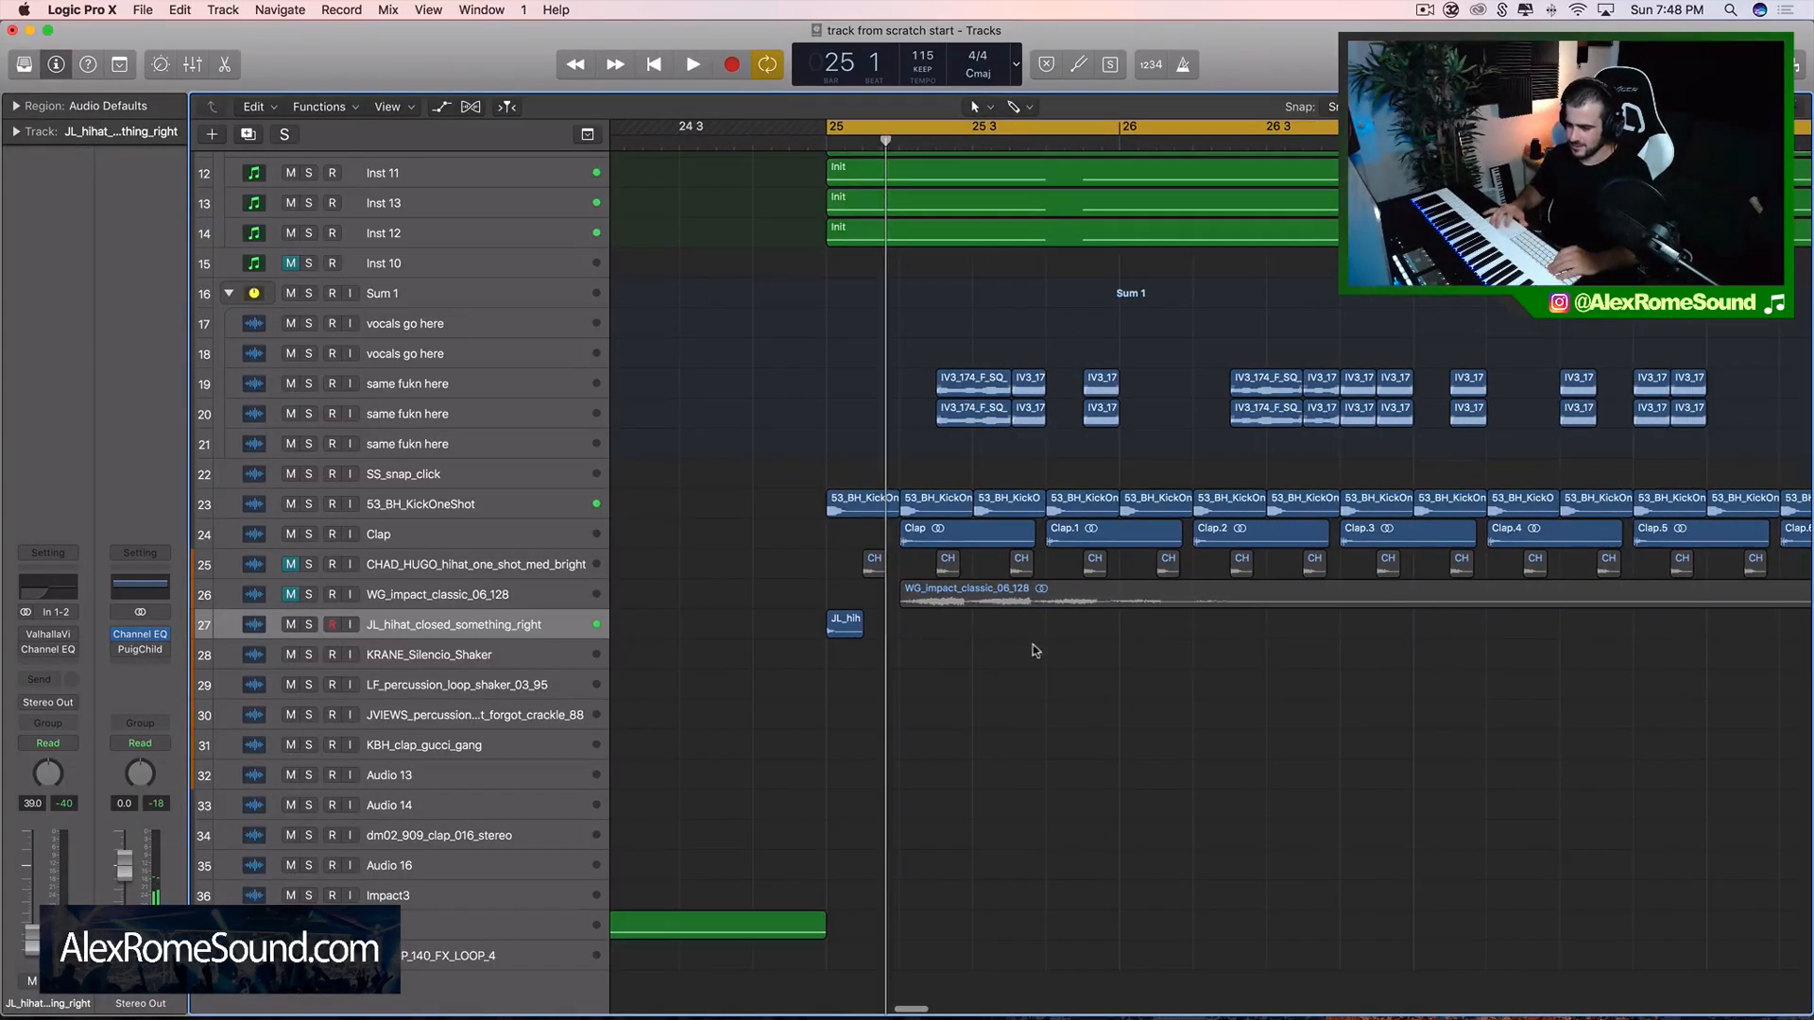
- Copy the closed hi-hat into a three-hit pattern on the first beat of bar 25 and repeat it on the second beat
mouse_move(844, 623)
mouse_down()
mouse_move(918, 626)
mouse_move(809, 632)
mouse_up()
key(space)
key(space)
key(space)
key(space)
key(super+r)
key(space)
key(space)
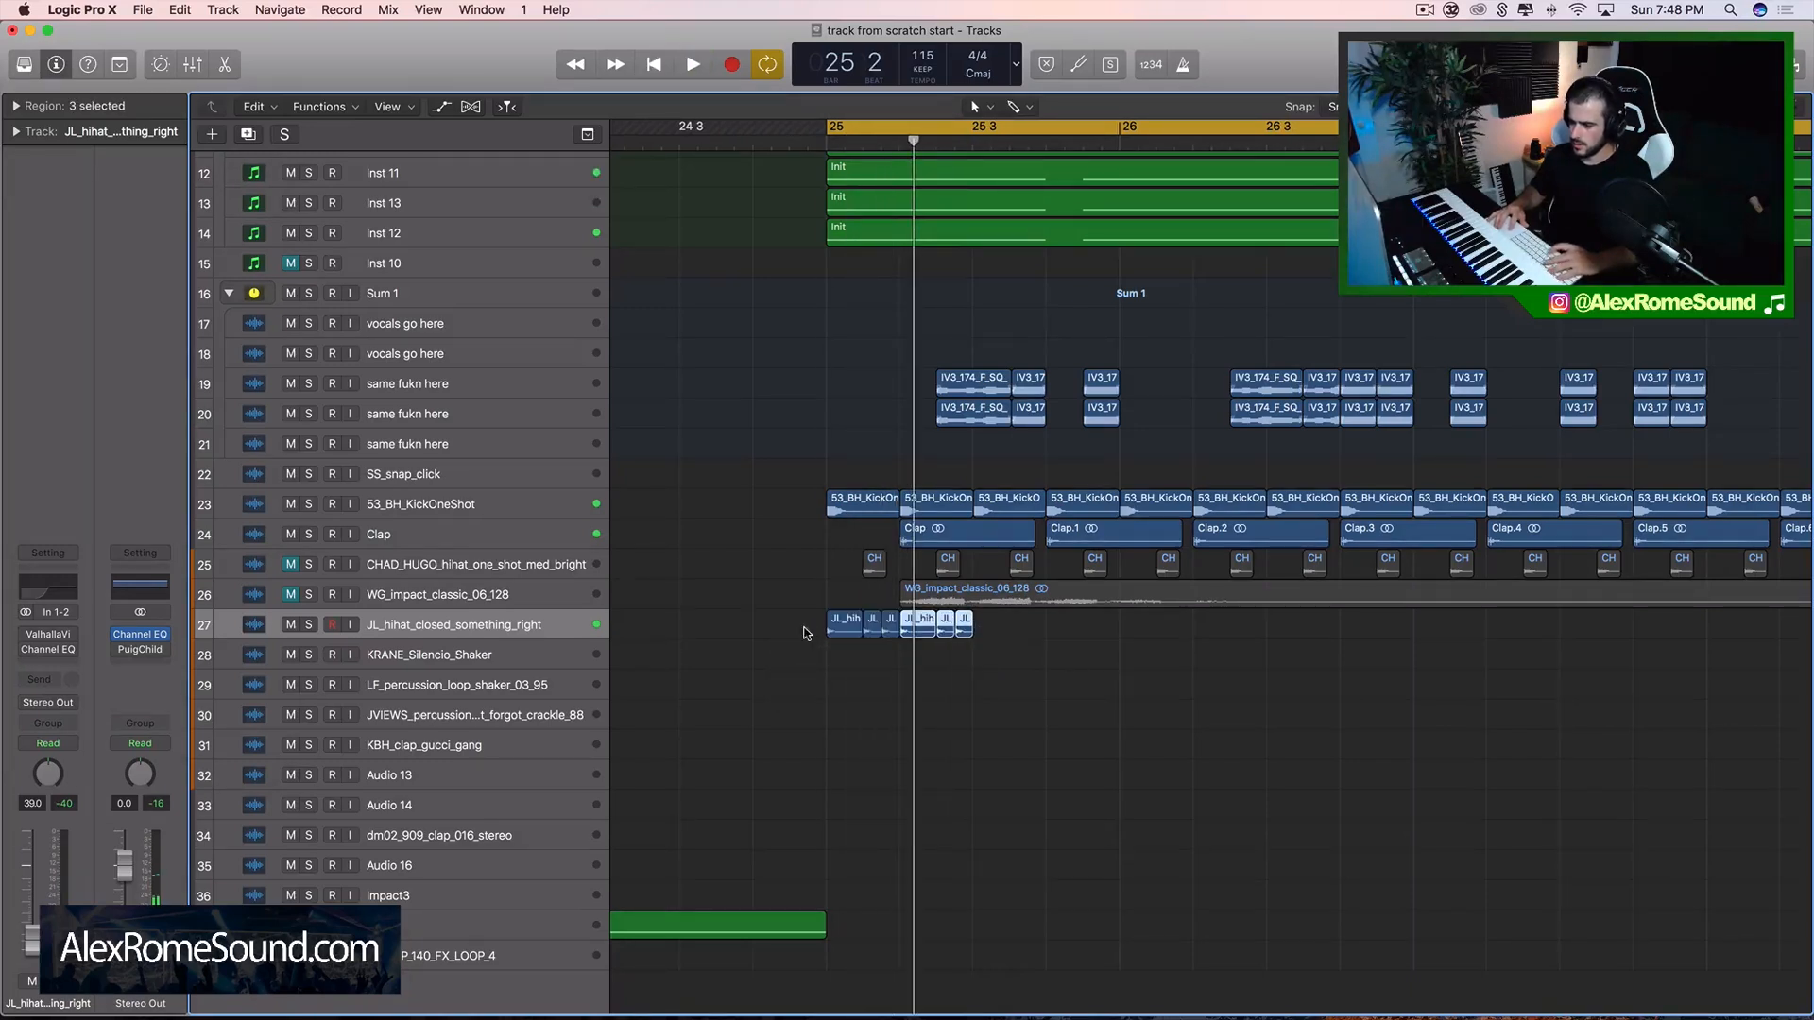
- Pan the closed hi-hat track to +19 while checking it in playback
key(space)
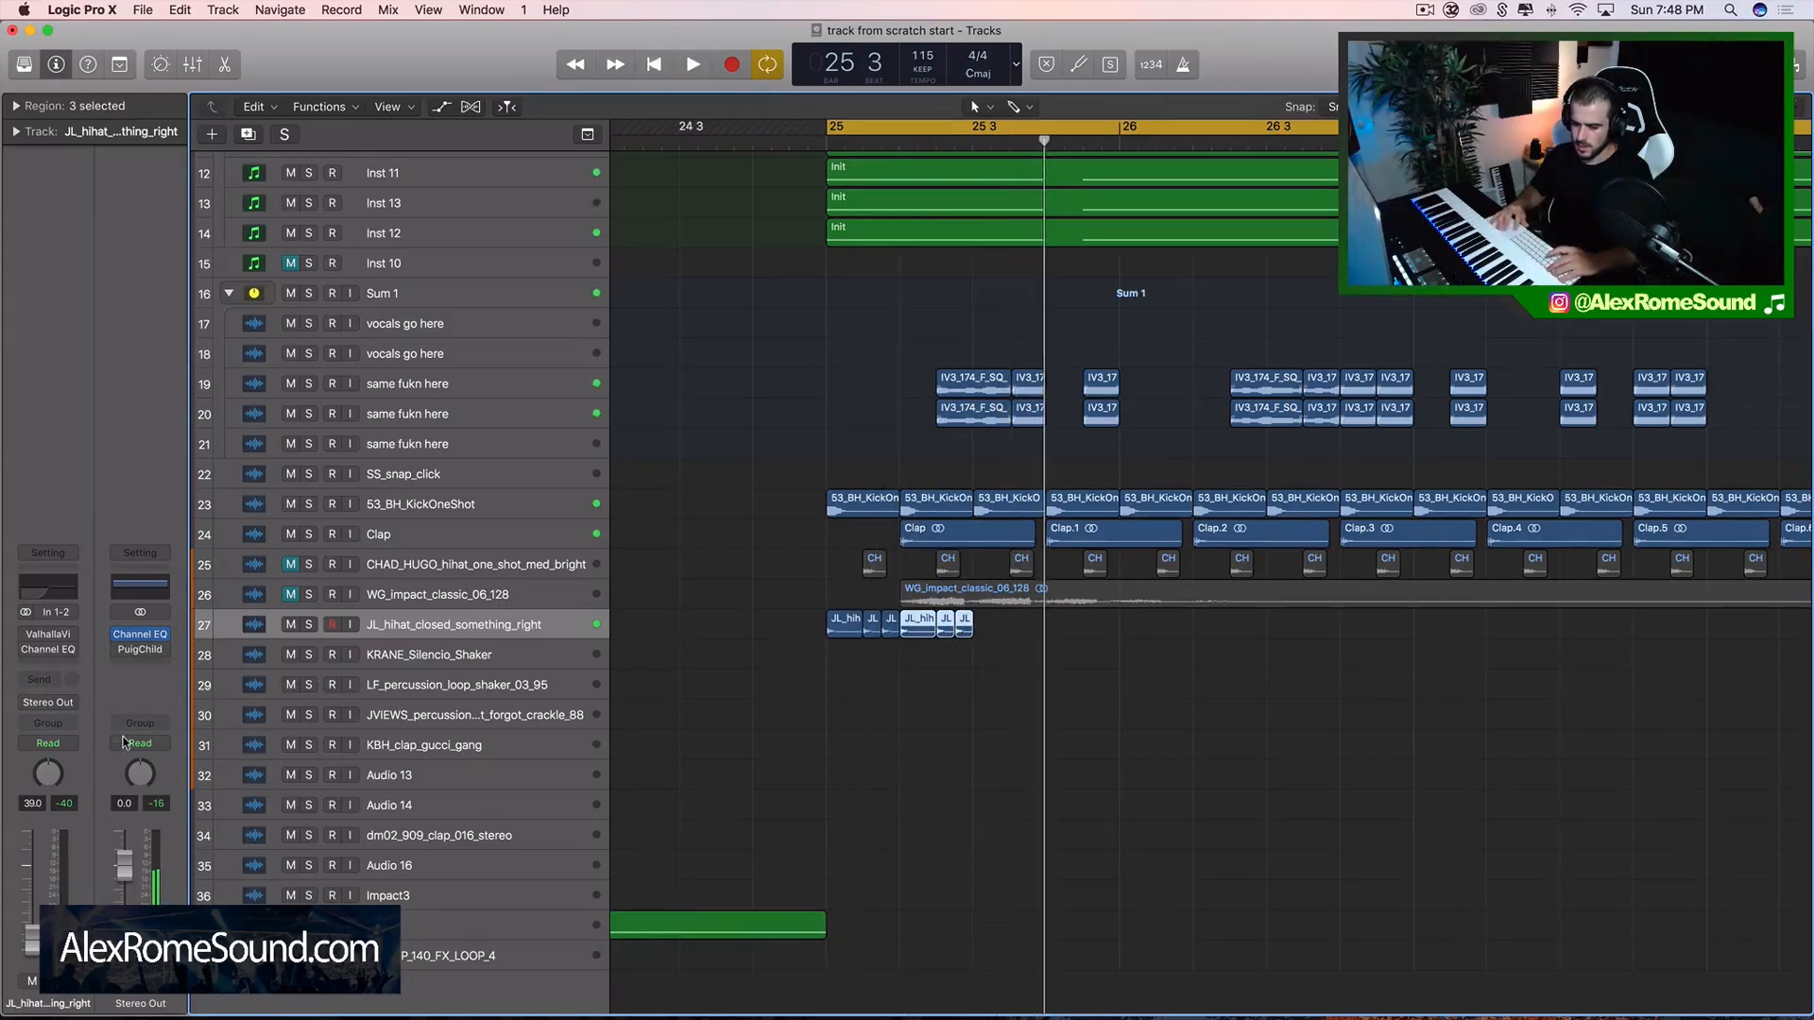
key(shift+space)
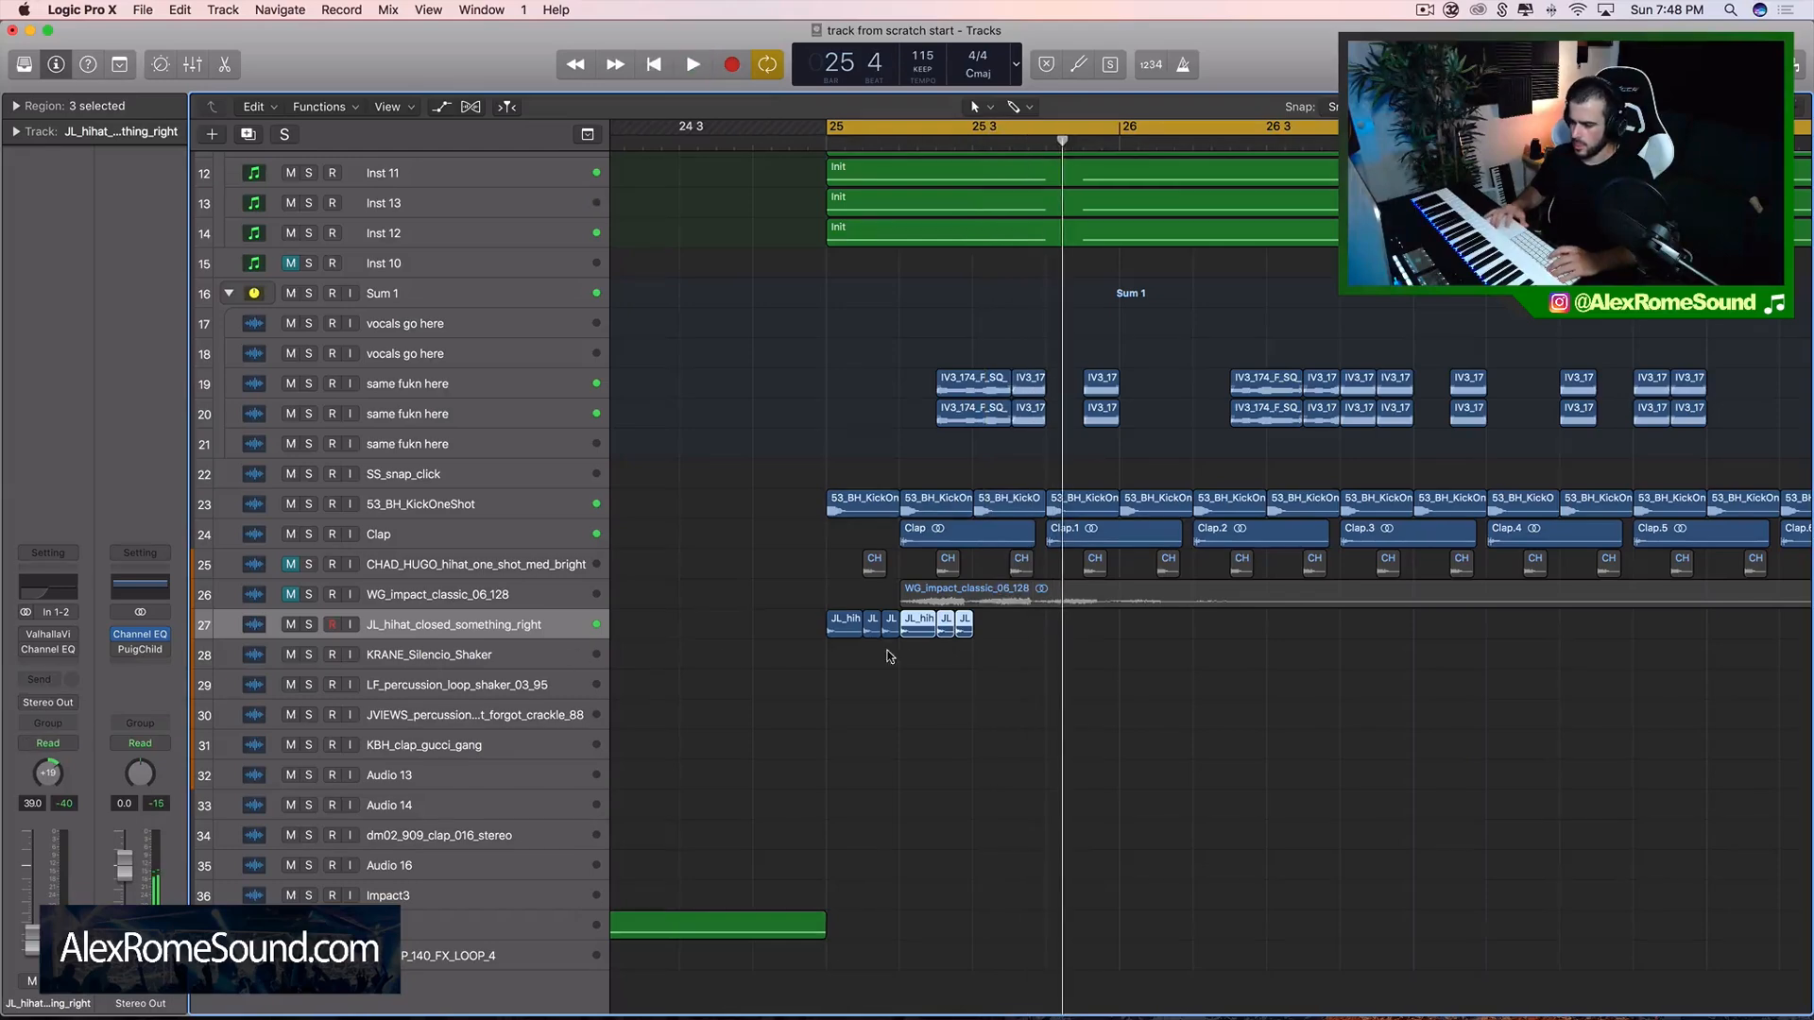
key(space)
- Select the six closed hi-hat hits at bar 25 and repeat them until the pattern runs just past bar 33
drag(981, 636, 792, 627)
key(super+r)
key(super+r)
key(super+r)
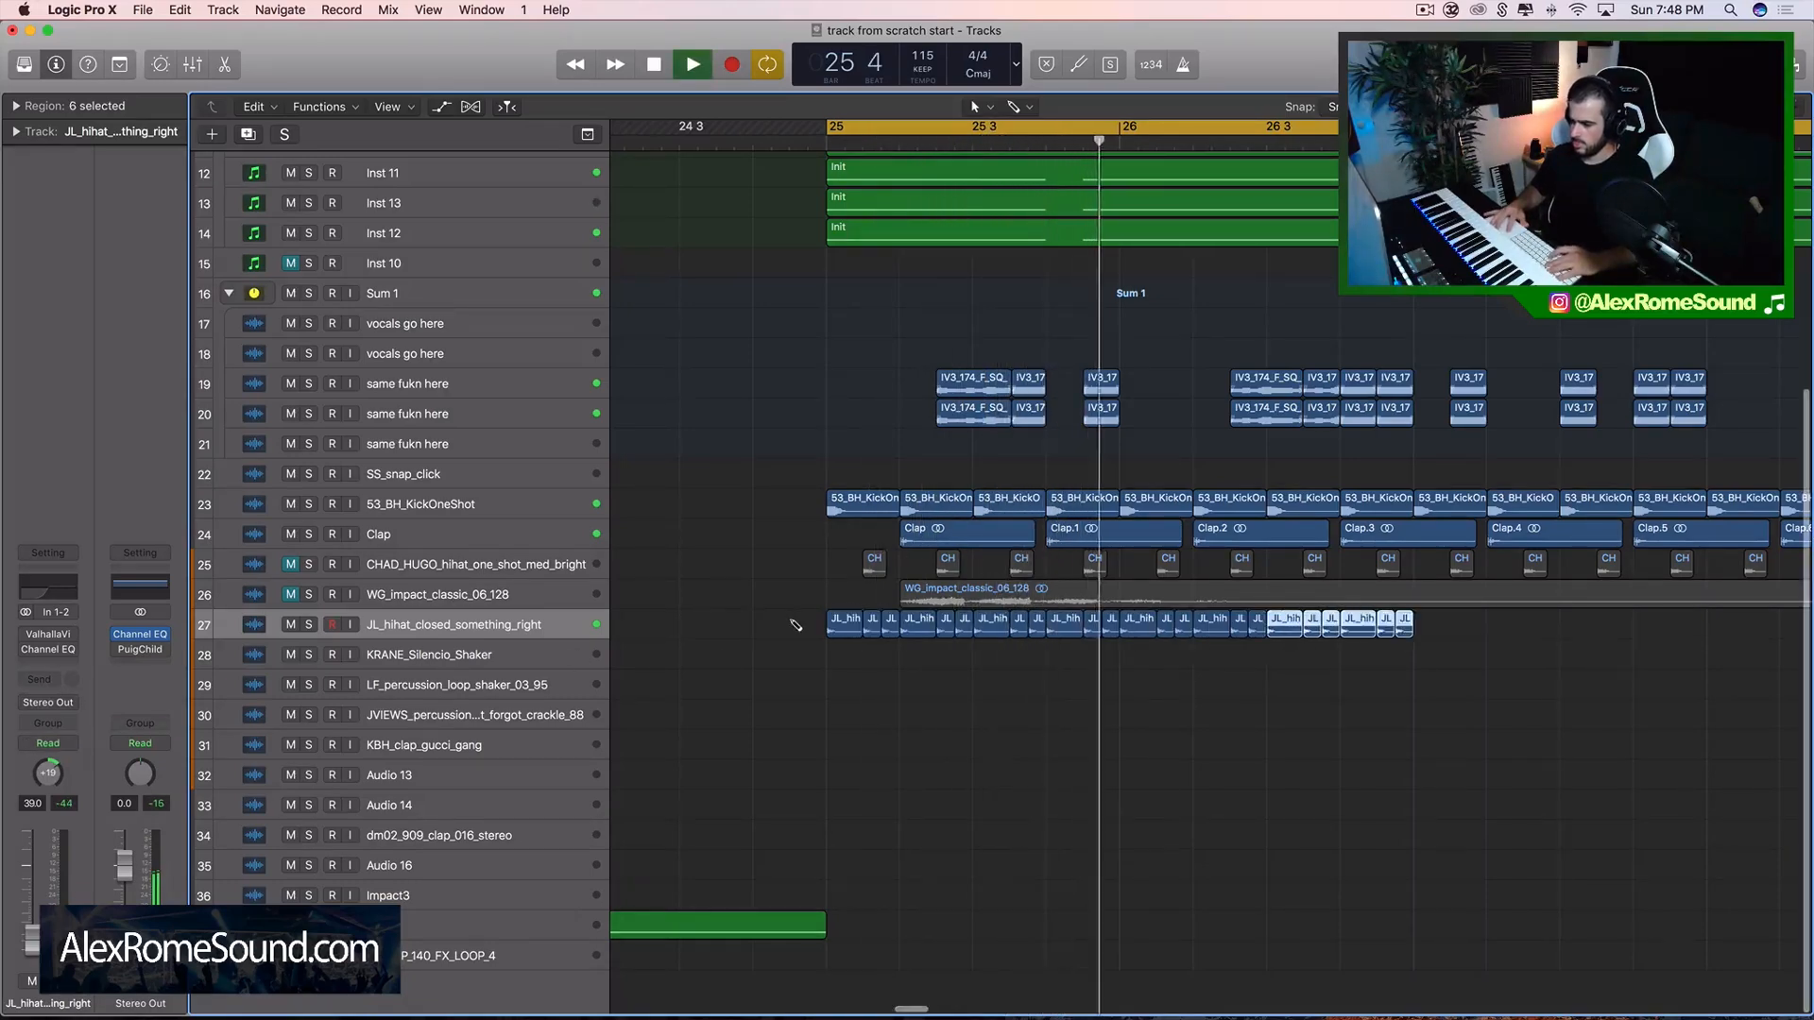
key(super+r)
key(super+r)
key(super+Left)
key(super+Left)
key(super+r)
key(super+Left)
key(super+Left)
key(super+Left)
scroll(890, 619, right, 5)
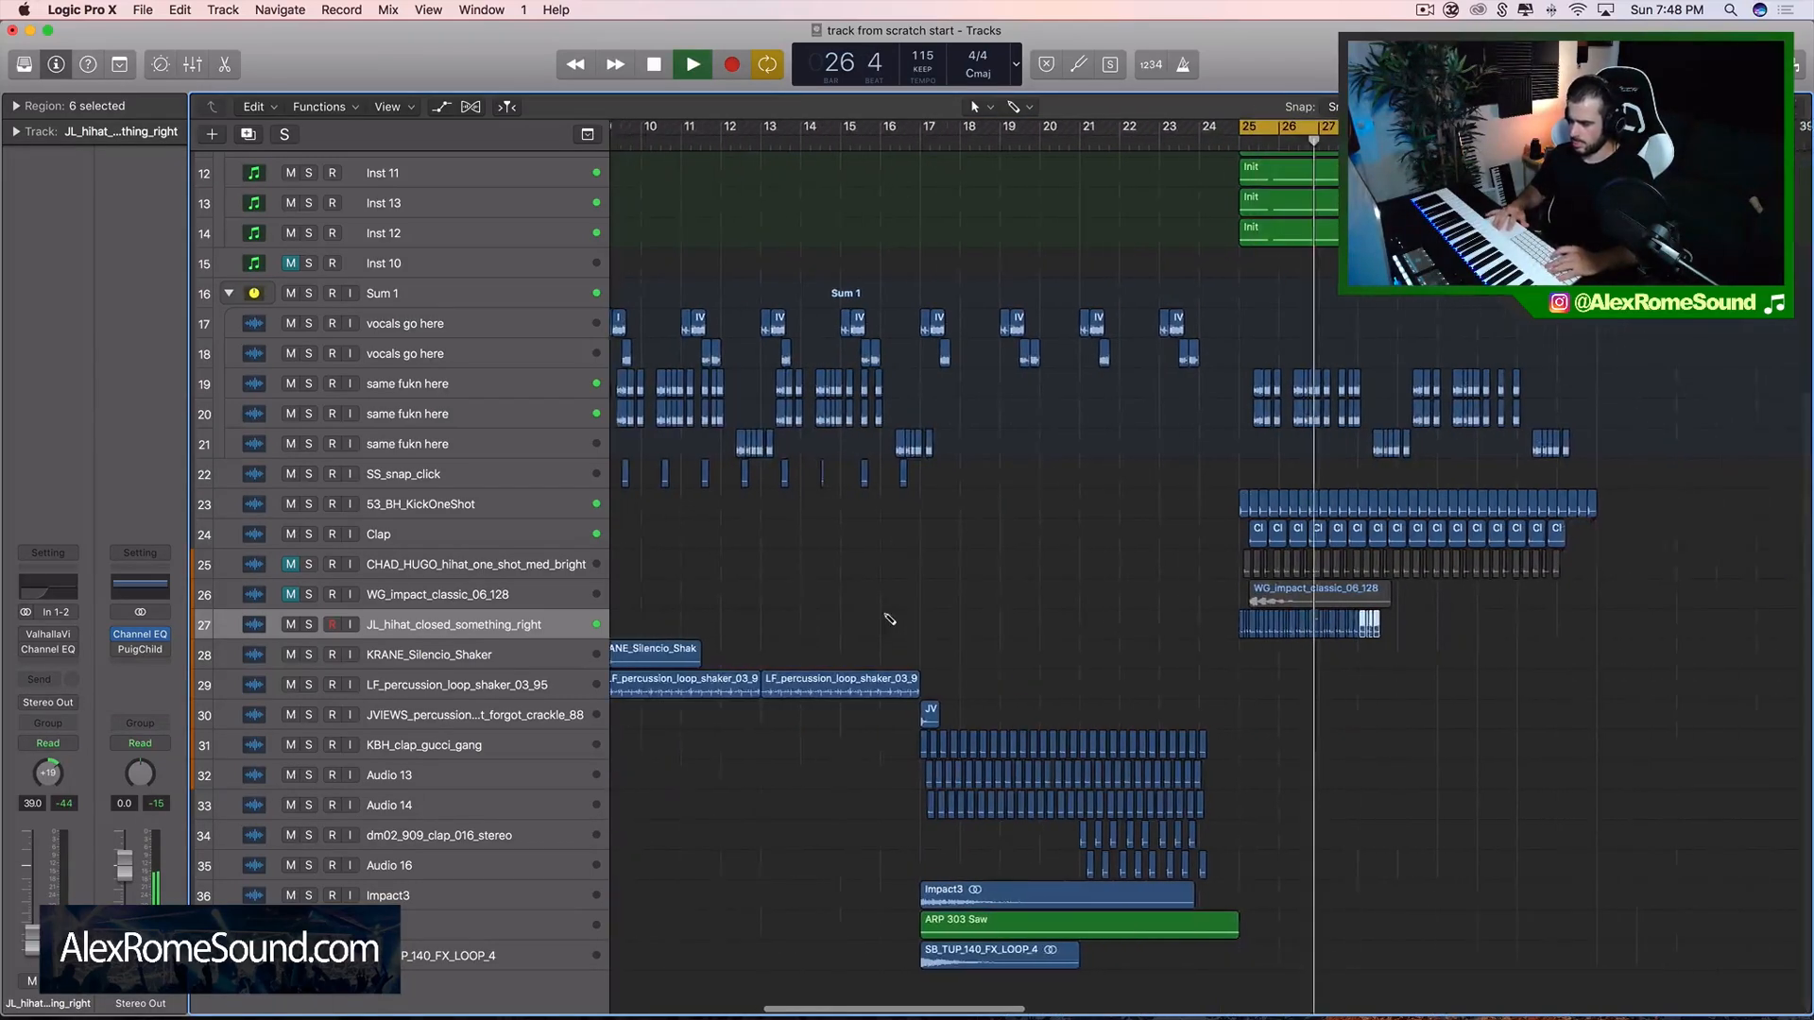
scroll(890, 619, right, 3)
key(super+r)
key(super+r)
key(super+r)
key(super+r)
key(super+r)
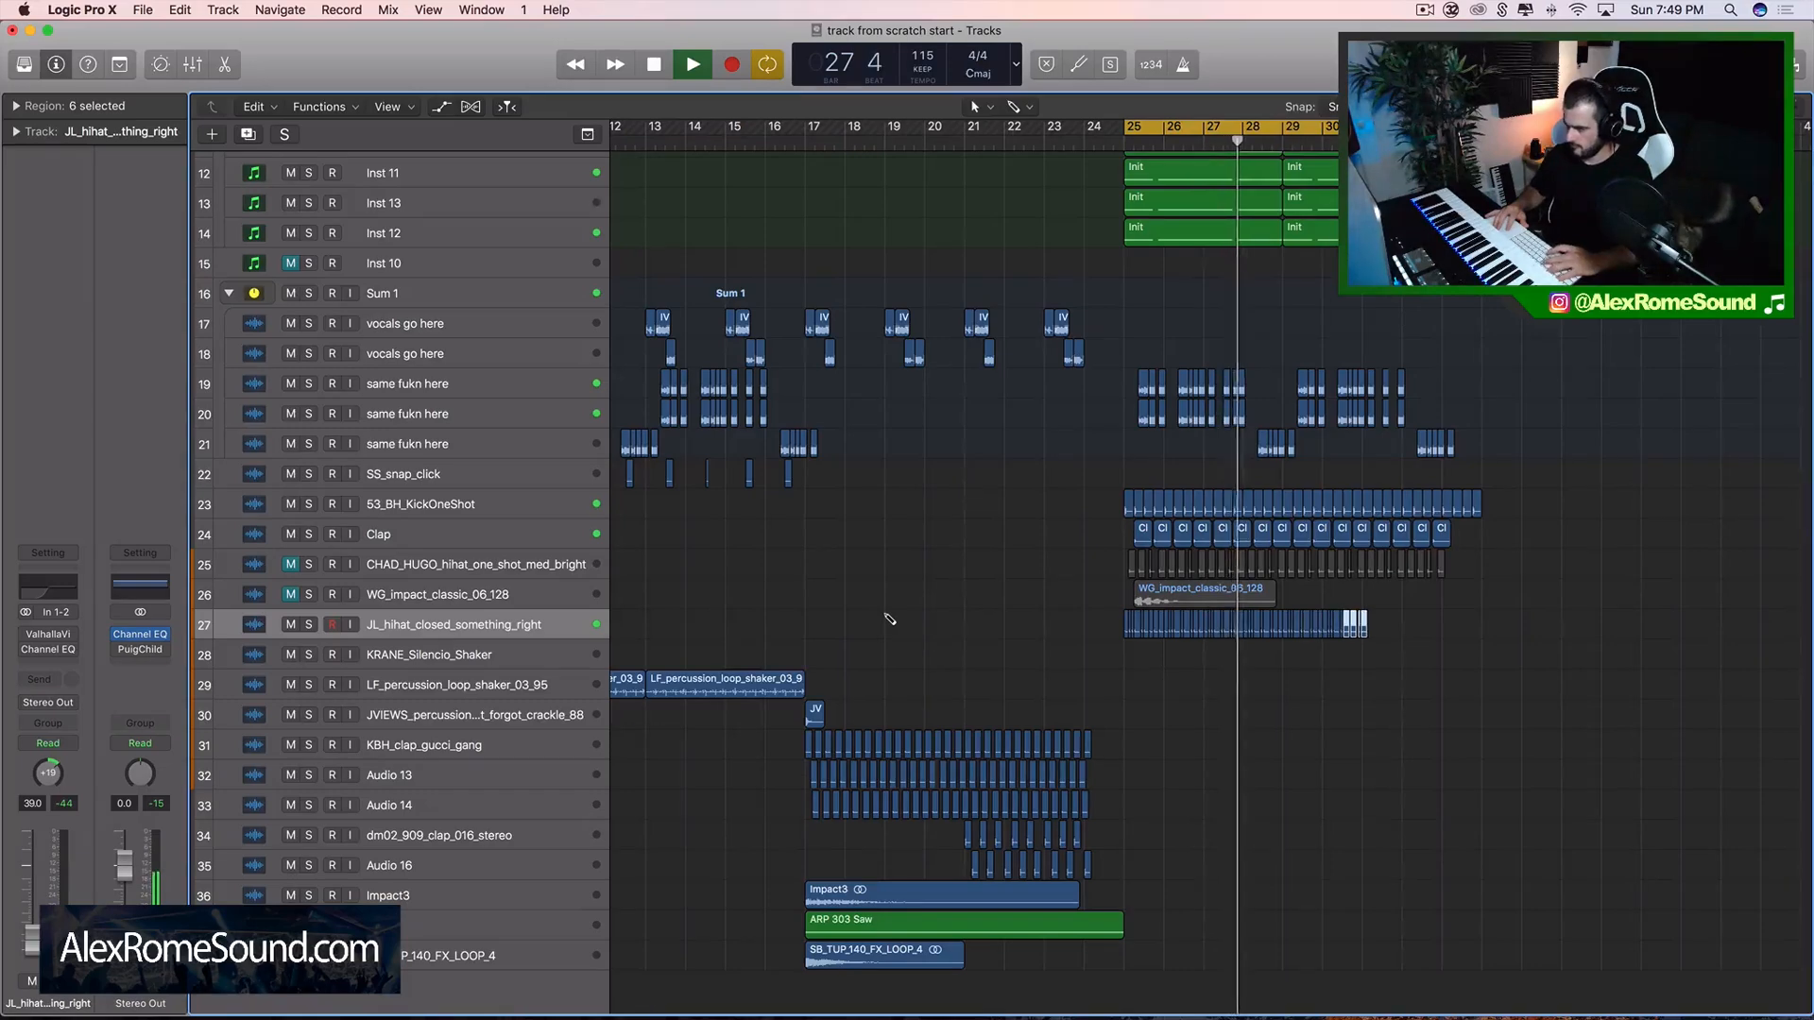
key(super+r)
key(super+r)
key(super+r)
key(super+r)
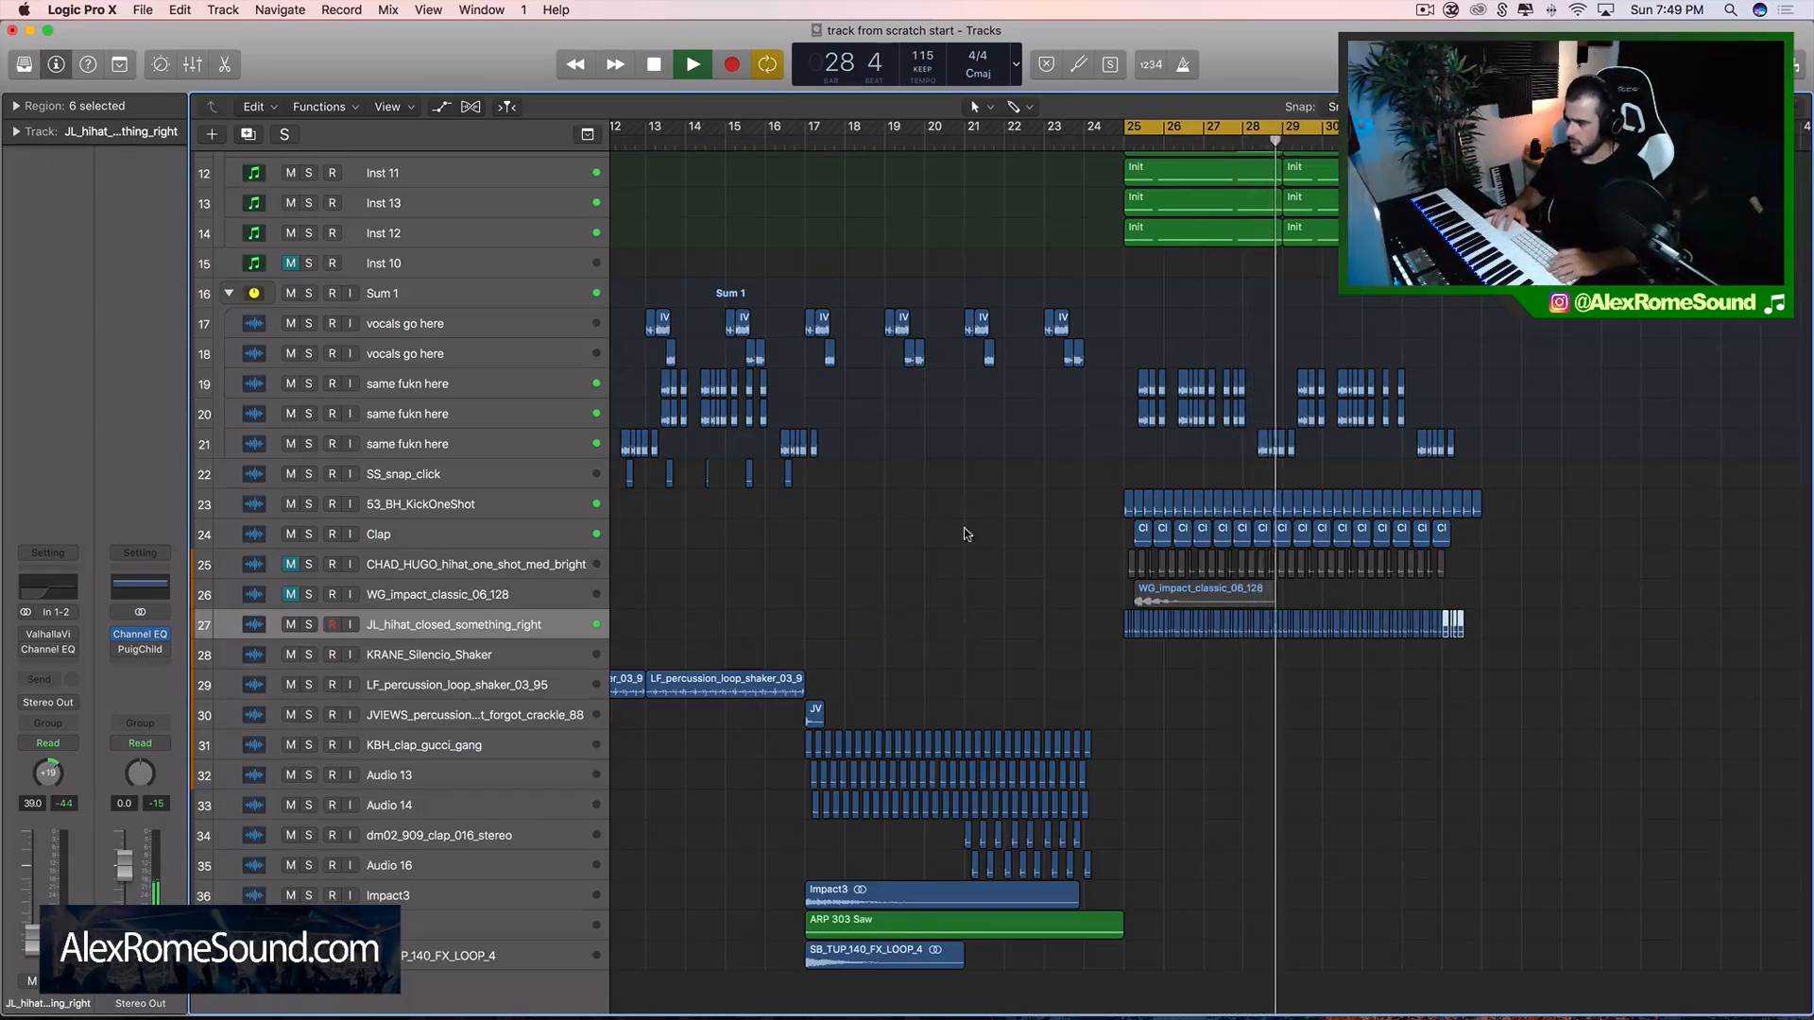
key(space)
- Move the WG_impact_classic_06_128 region to start at bar 25 and unmute its track
key(super+Right)
key(super+Right)
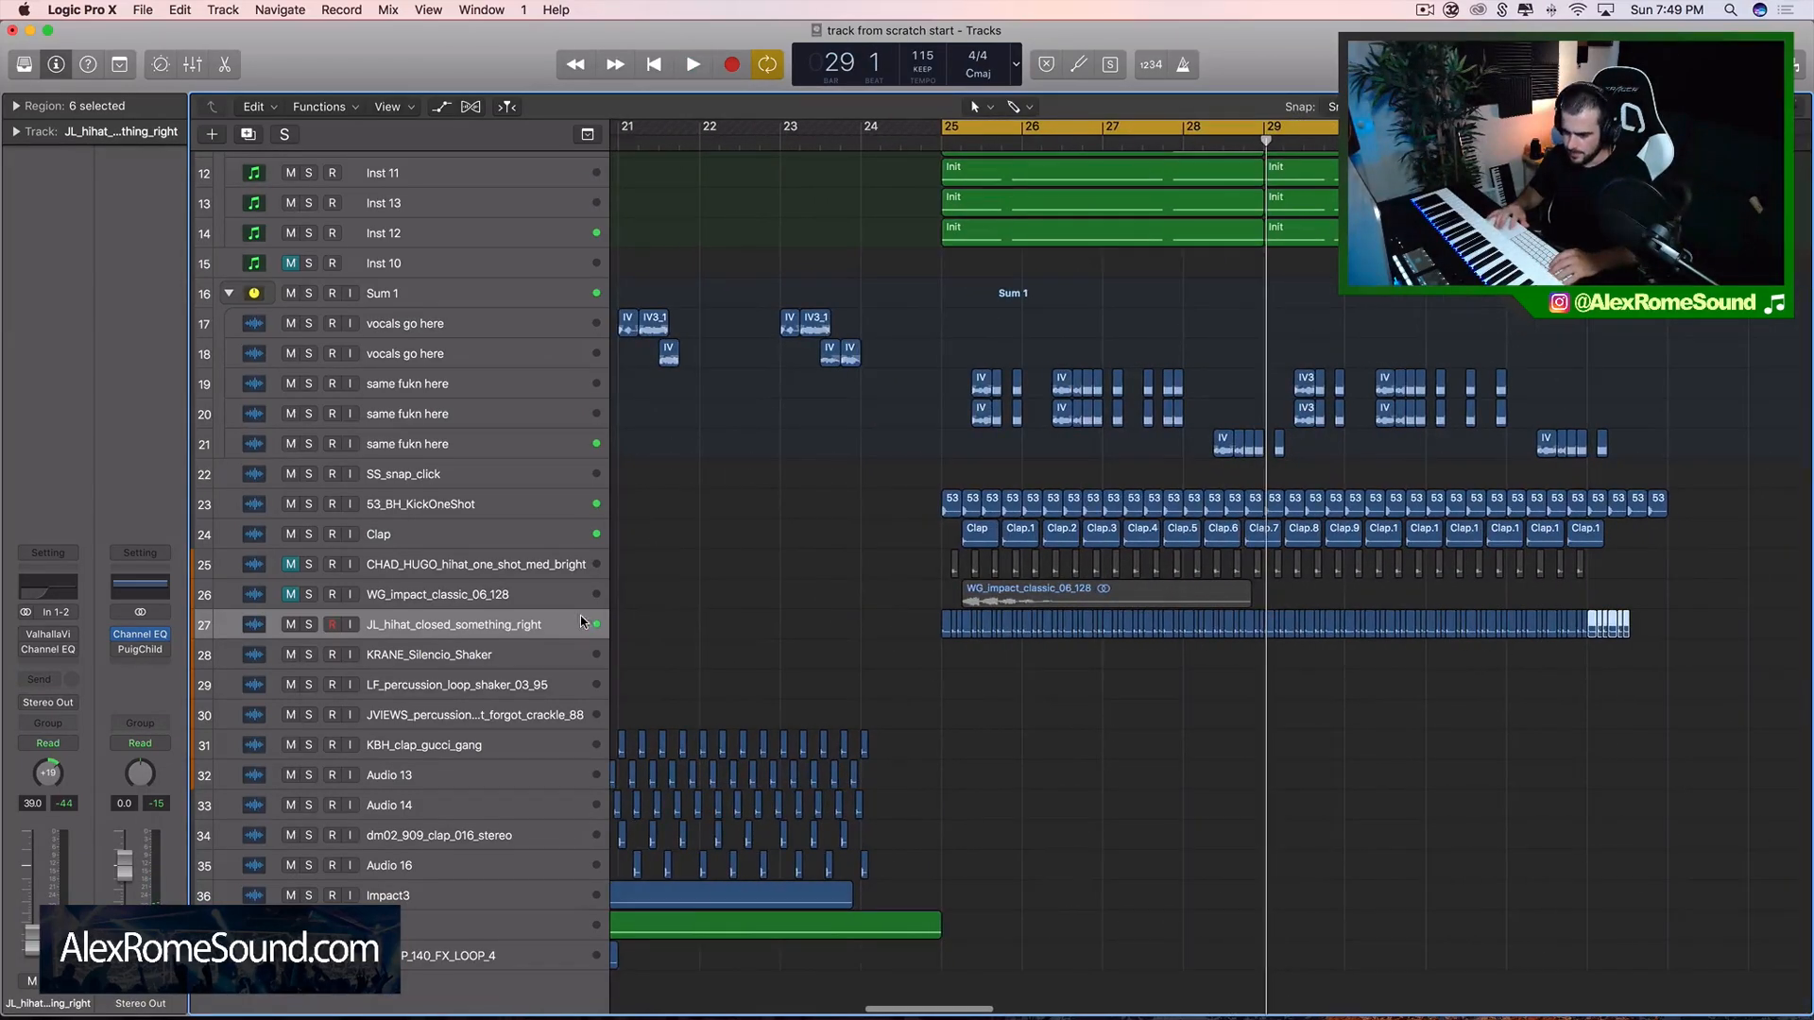
drag(1023, 598, 1003, 602)
click(440, 595)
click(291, 595)
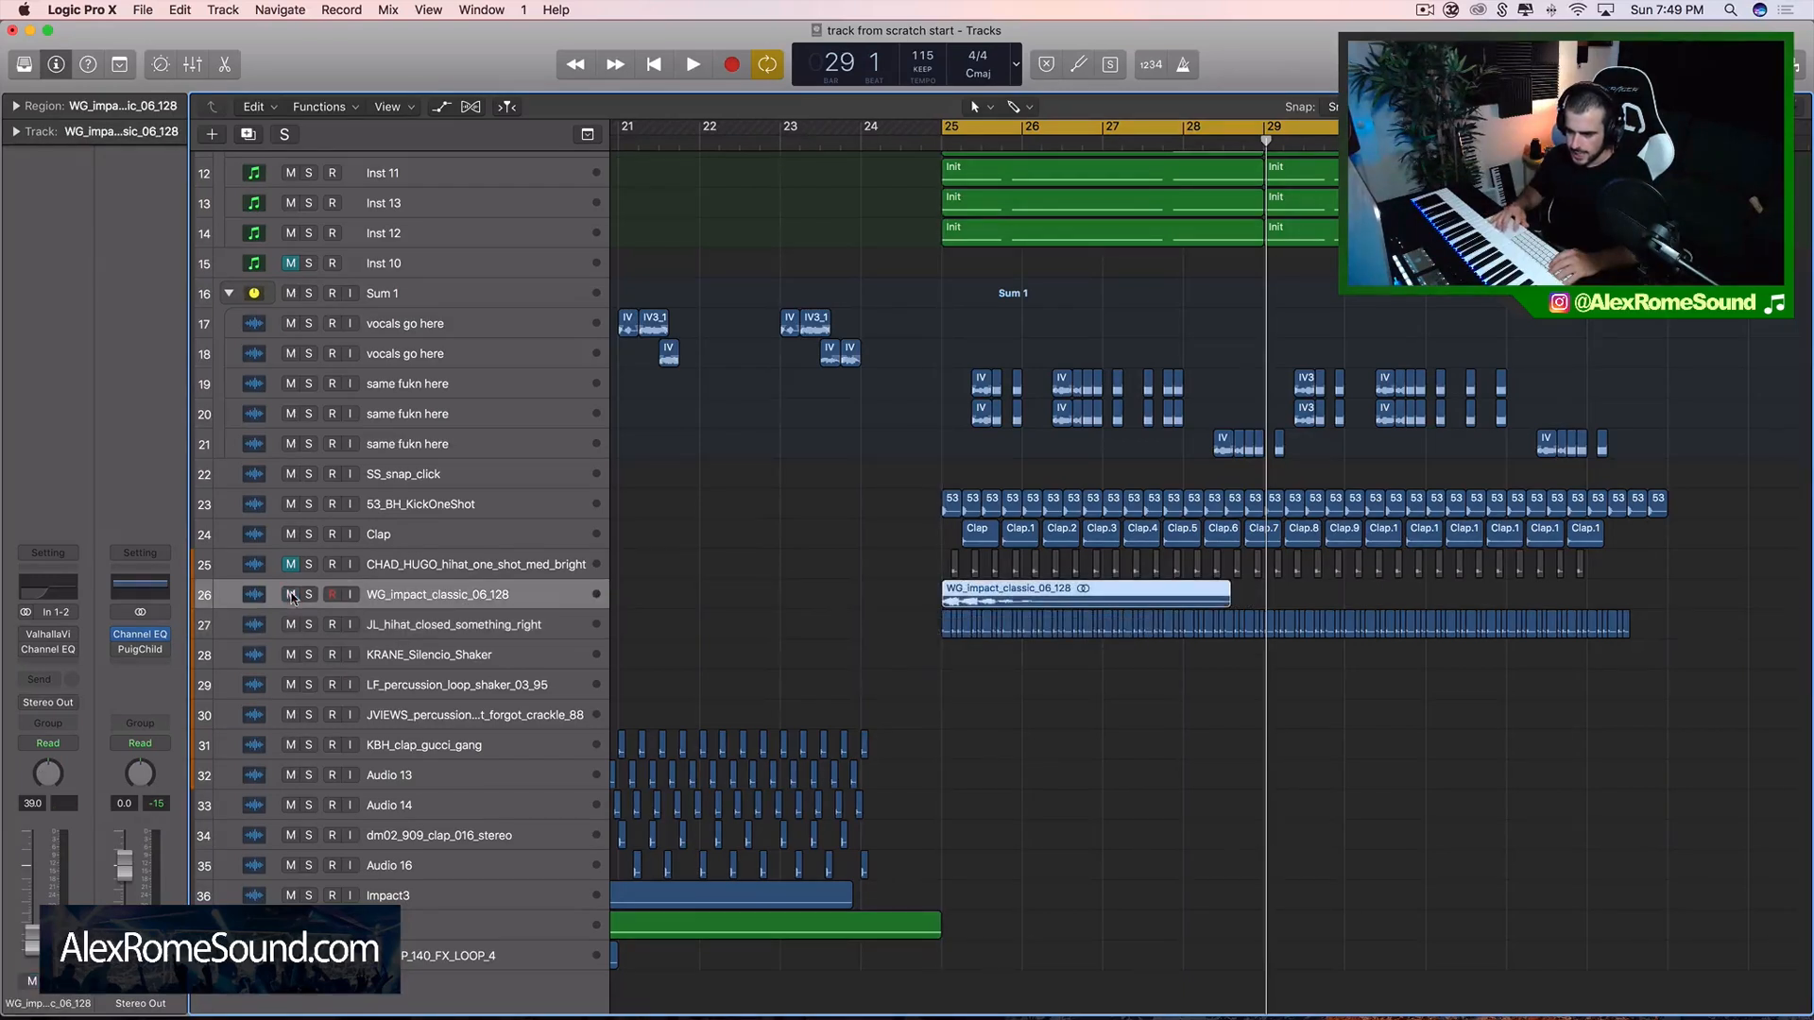
- Set the impact loop track's volume to -40.0 dB while playing the section from bar 25
key(space)
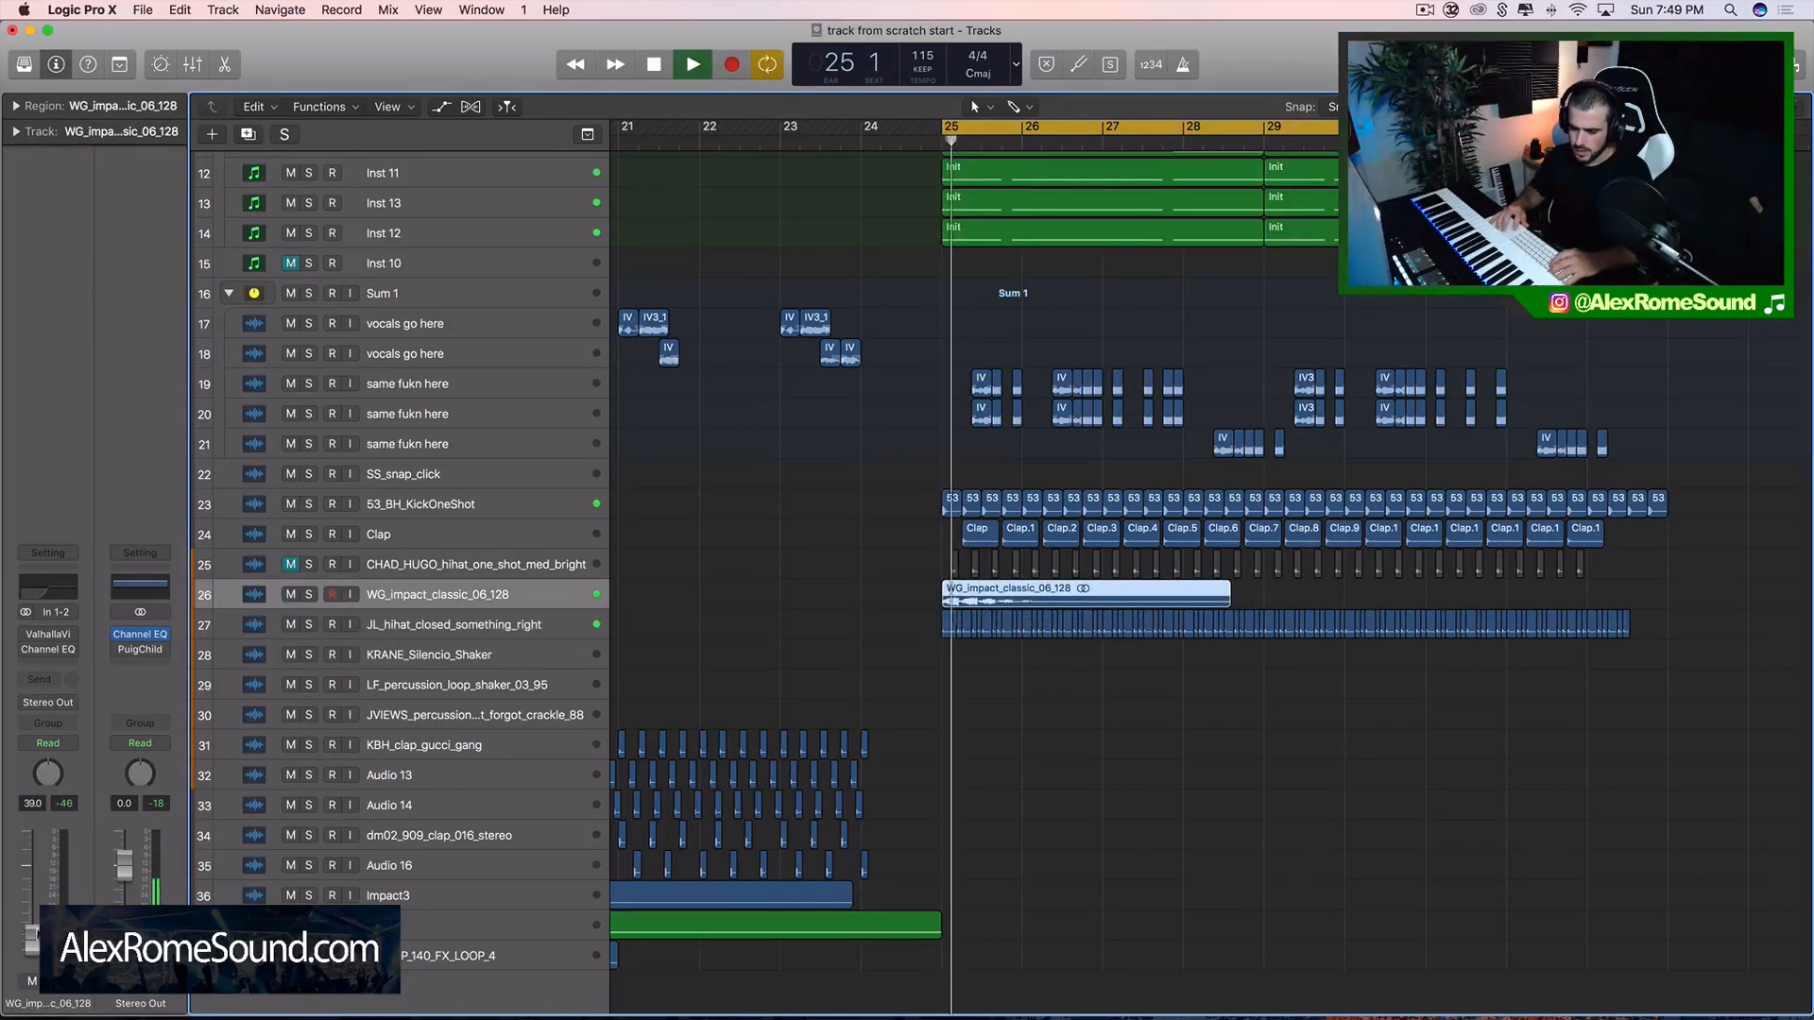
drag(32, 947, 32, 940)
key(space)
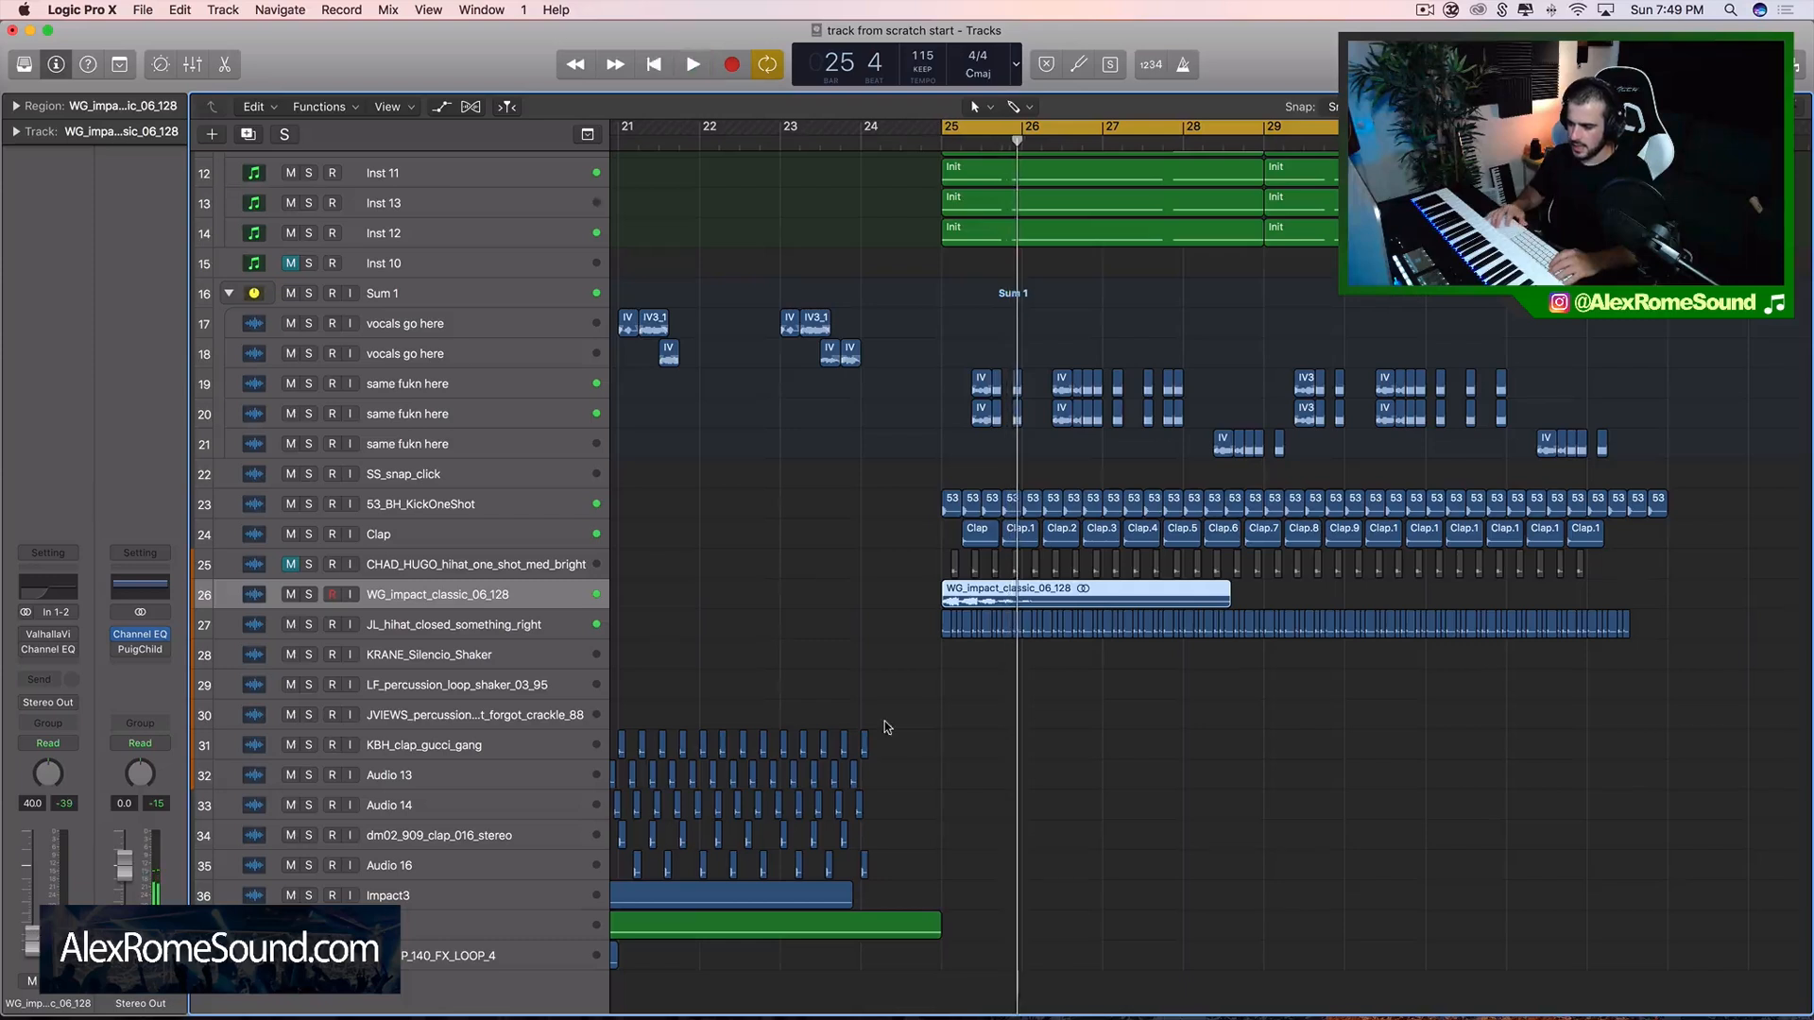
- Replay the start of bar 25 to hear the impact loop in the mix and select its region
key(space)
key(space)
key(space)
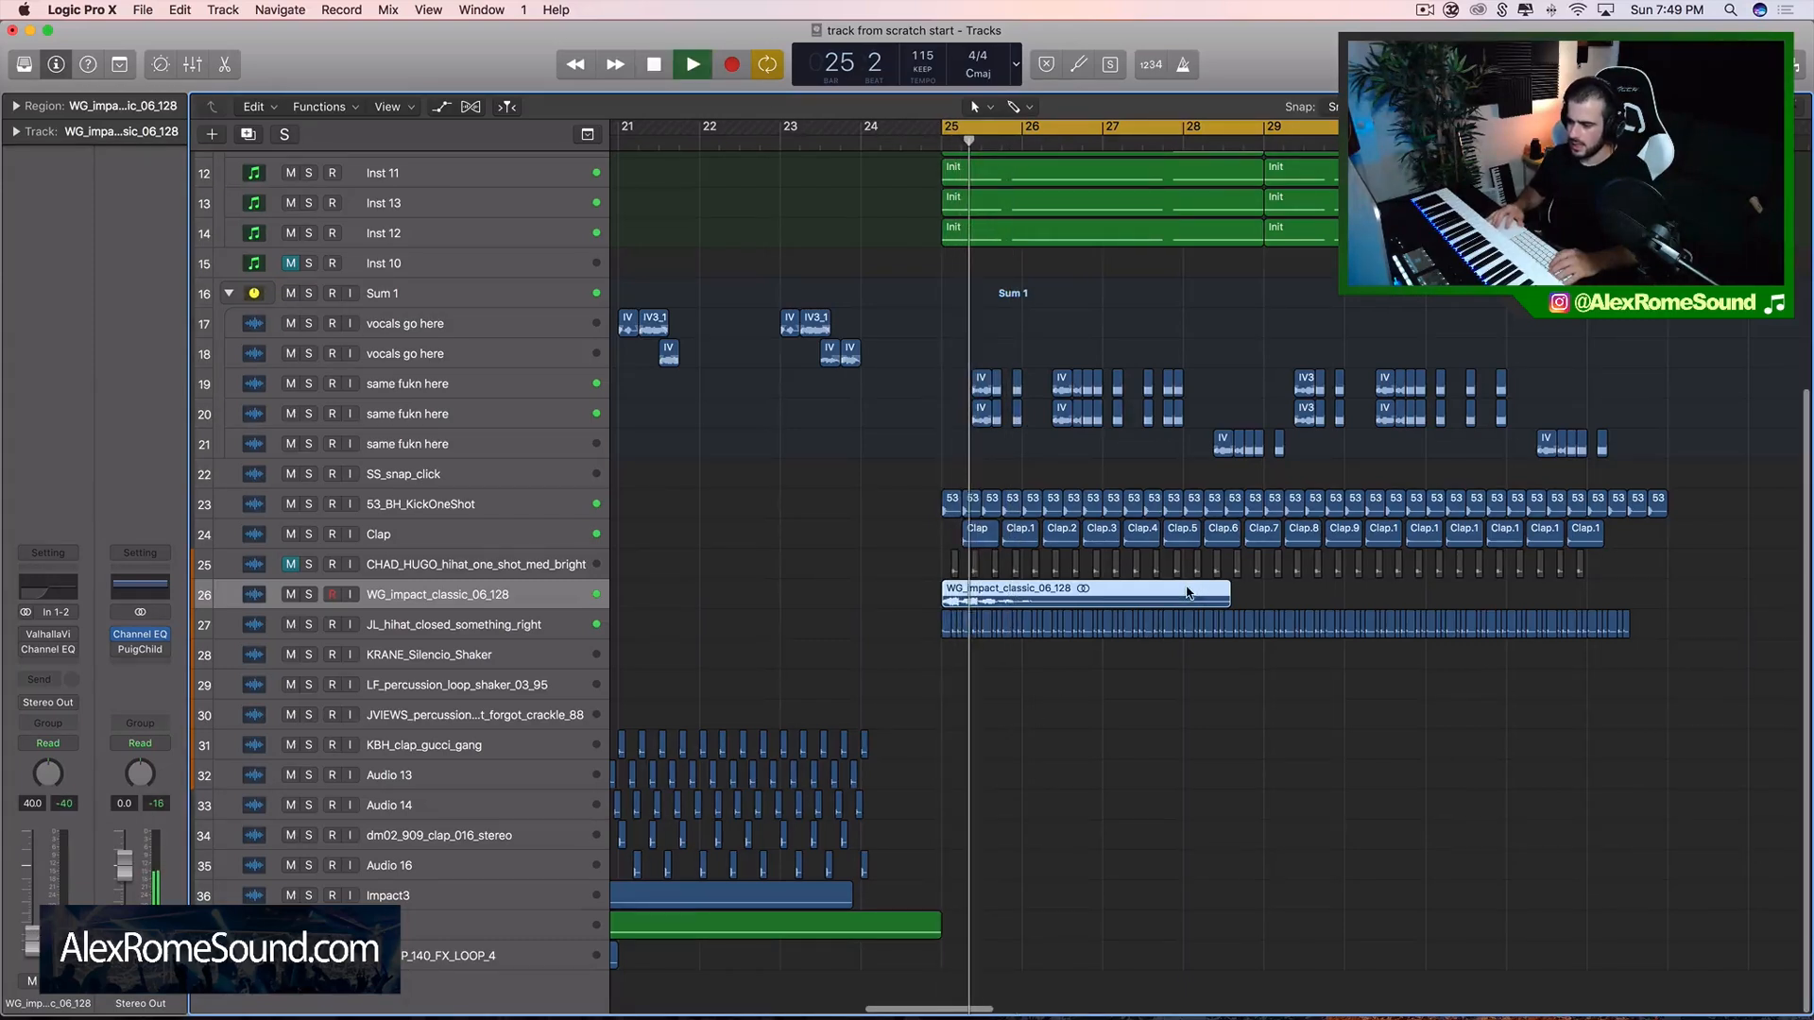
key(space)
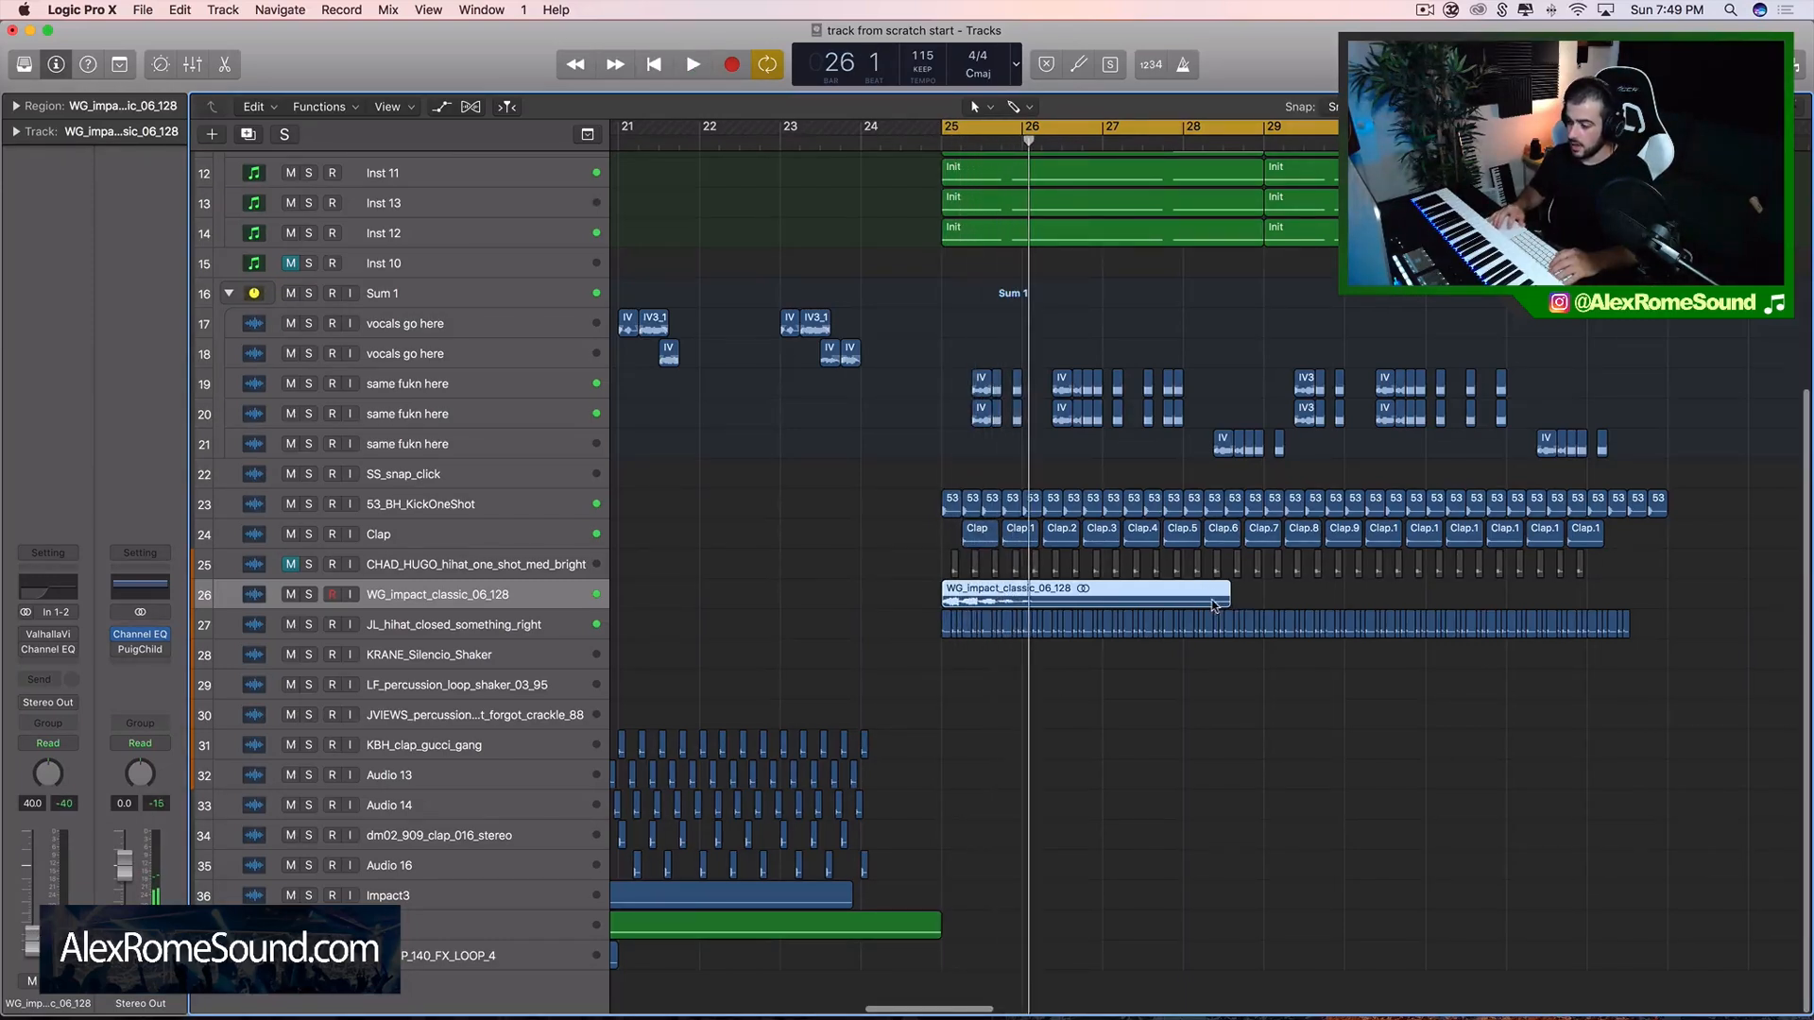
click(1245, 596)
click(1190, 595)
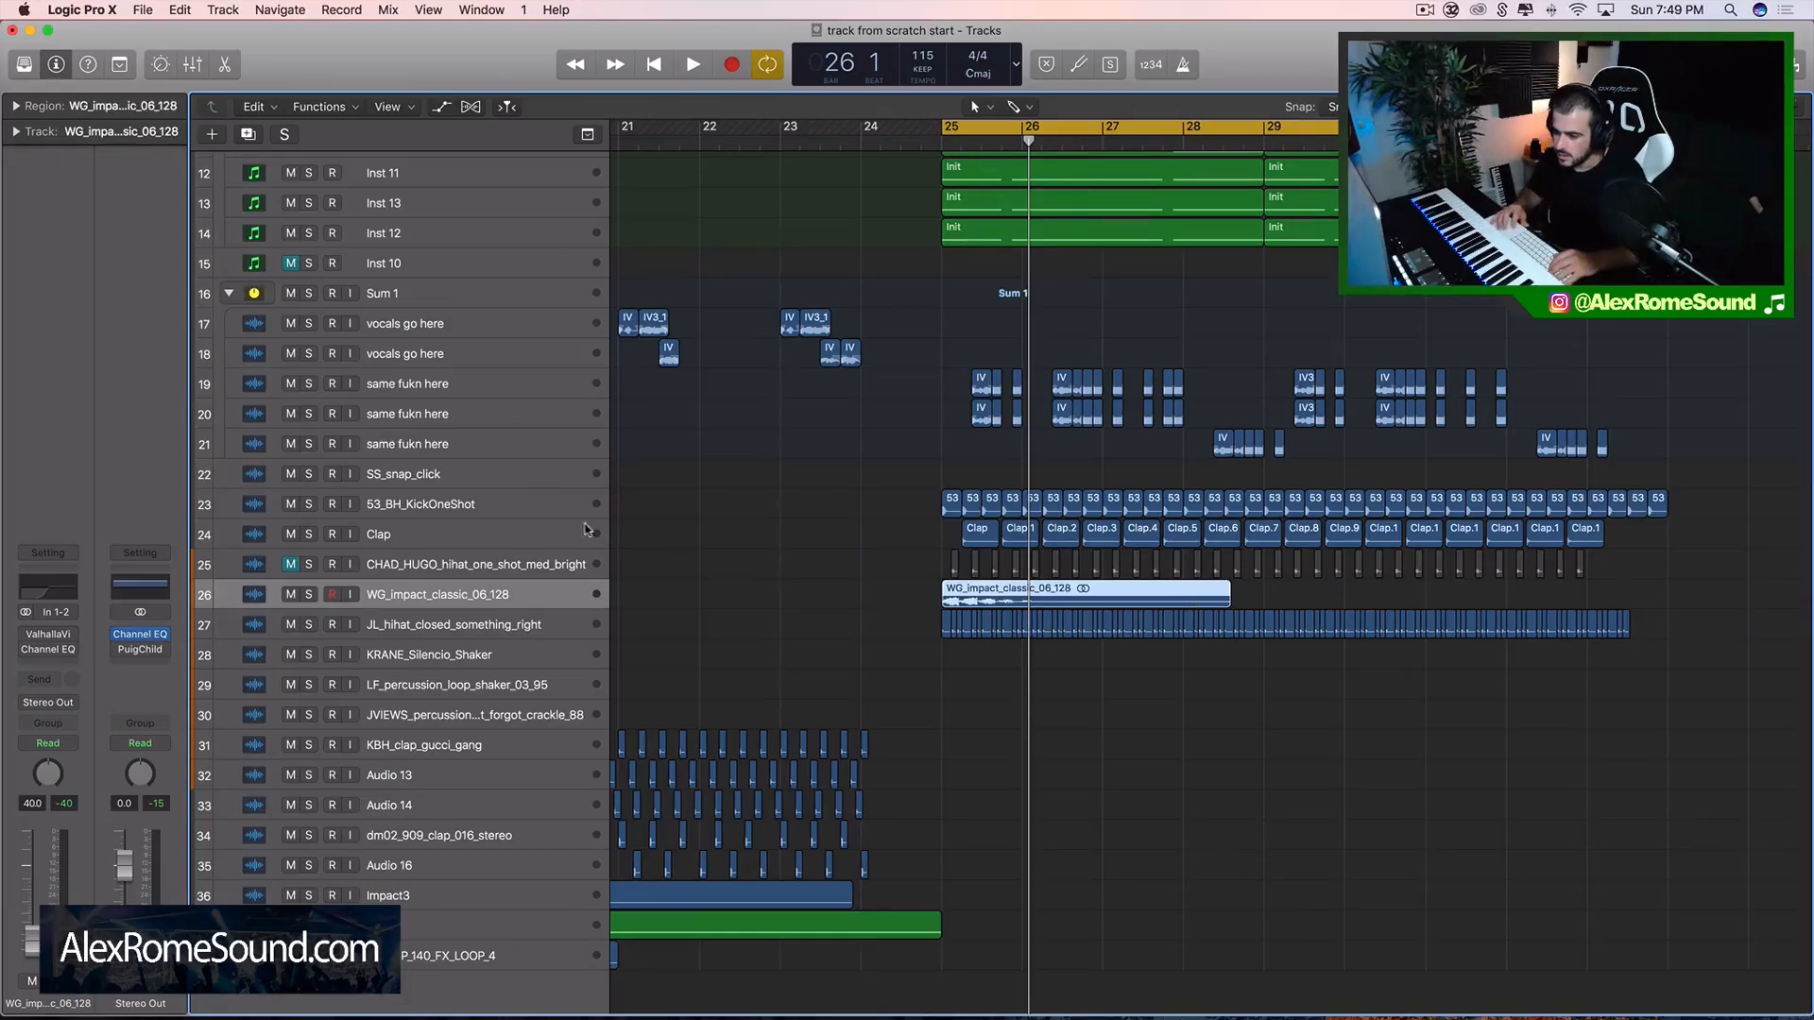
- Enable Flex on the impact loop track, stretch its region to end at bar 29, and set the track volume to -44.0 dB
click(470, 107)
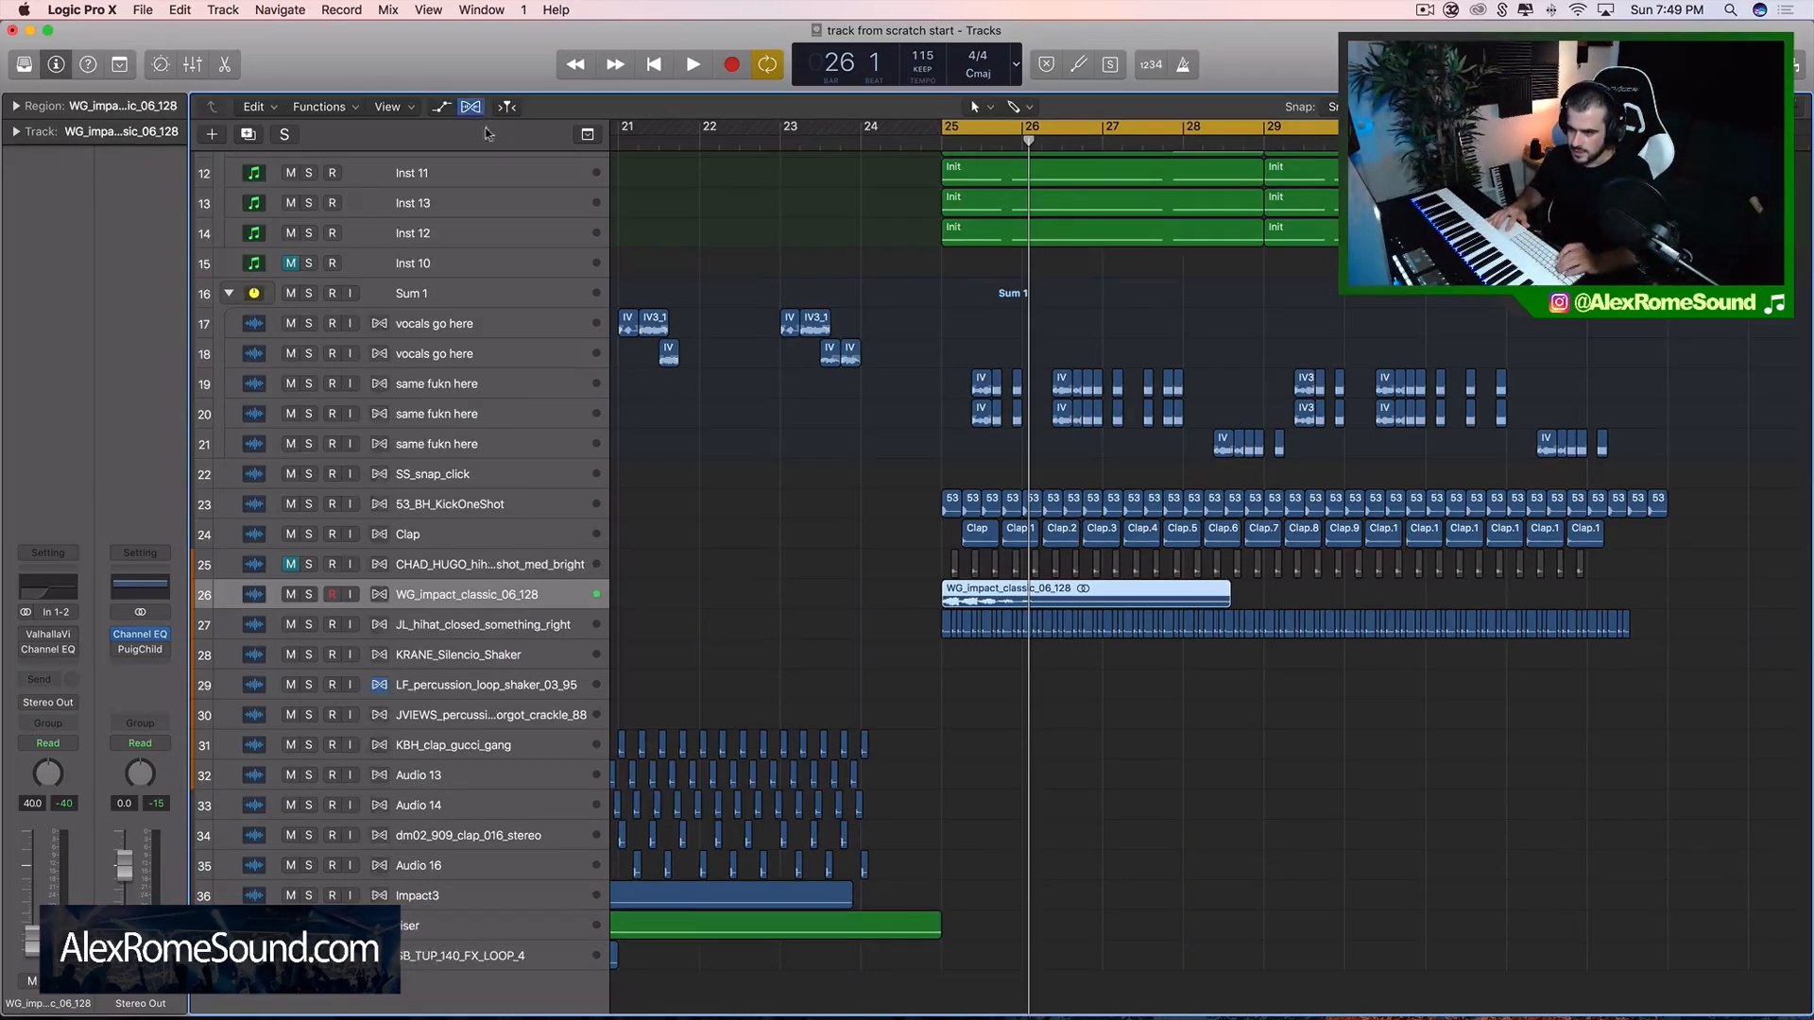
click(411, 617)
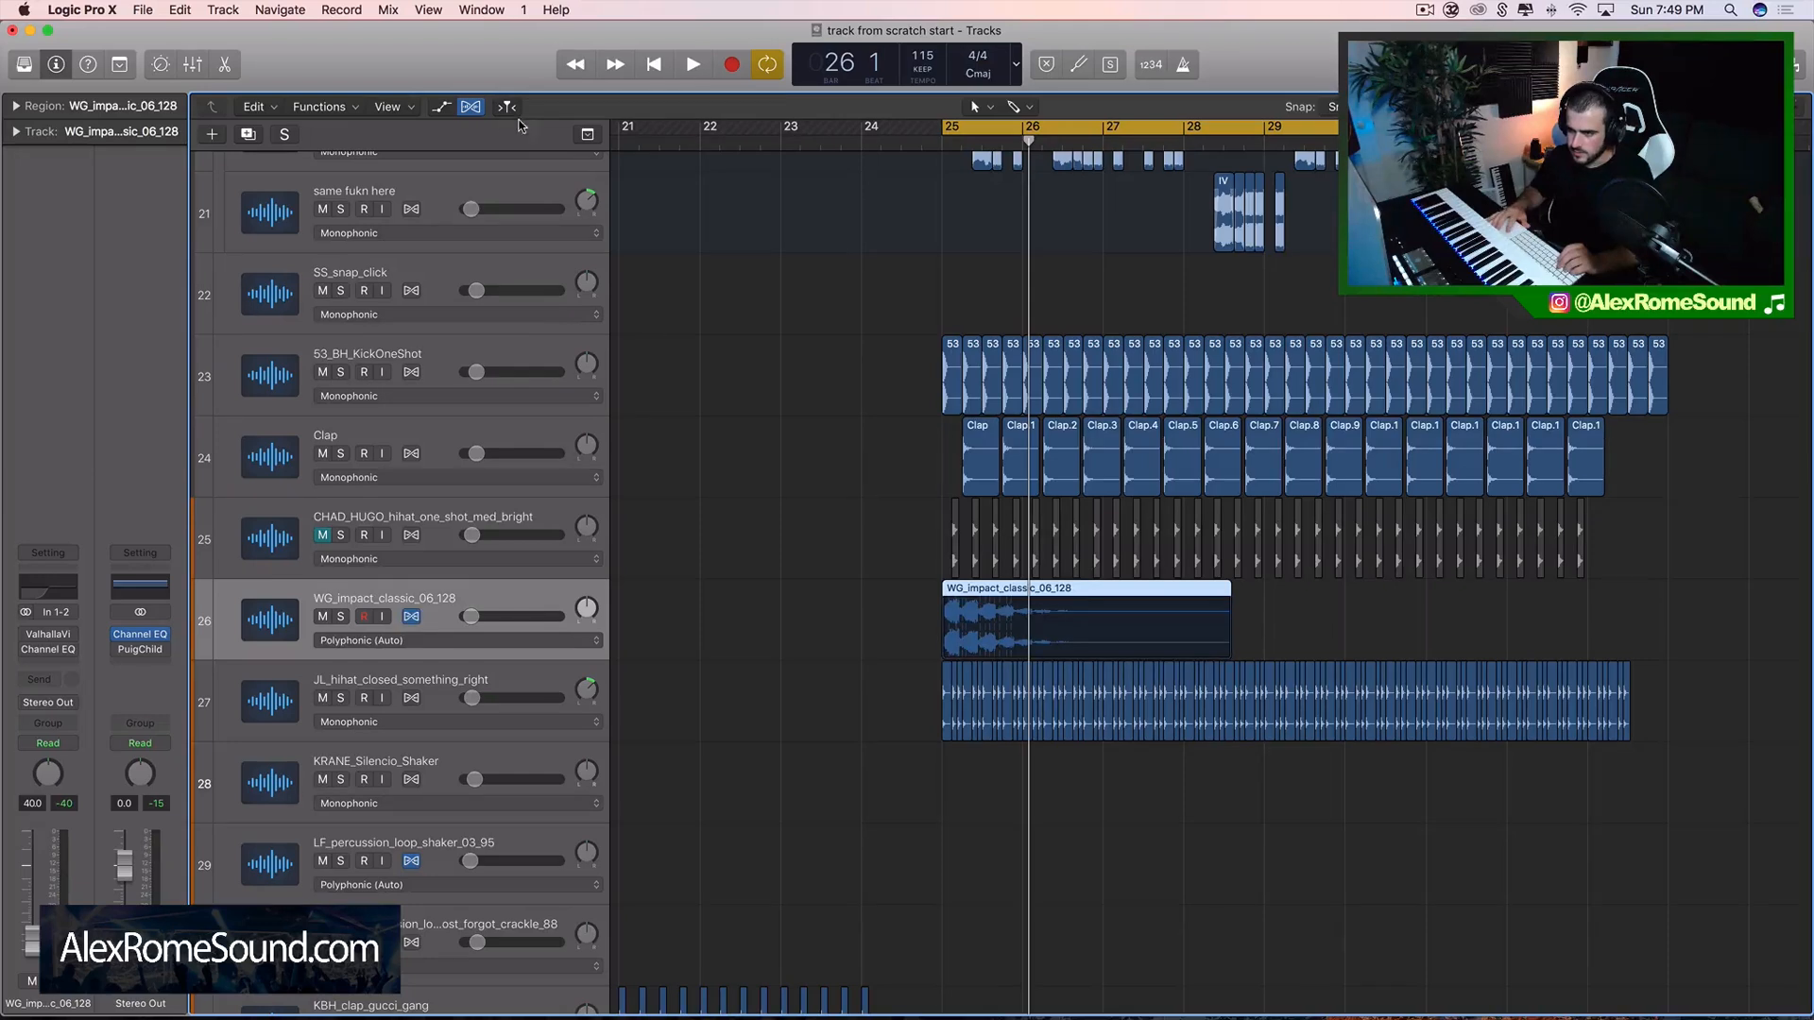
drag(1226, 592, 1264, 595)
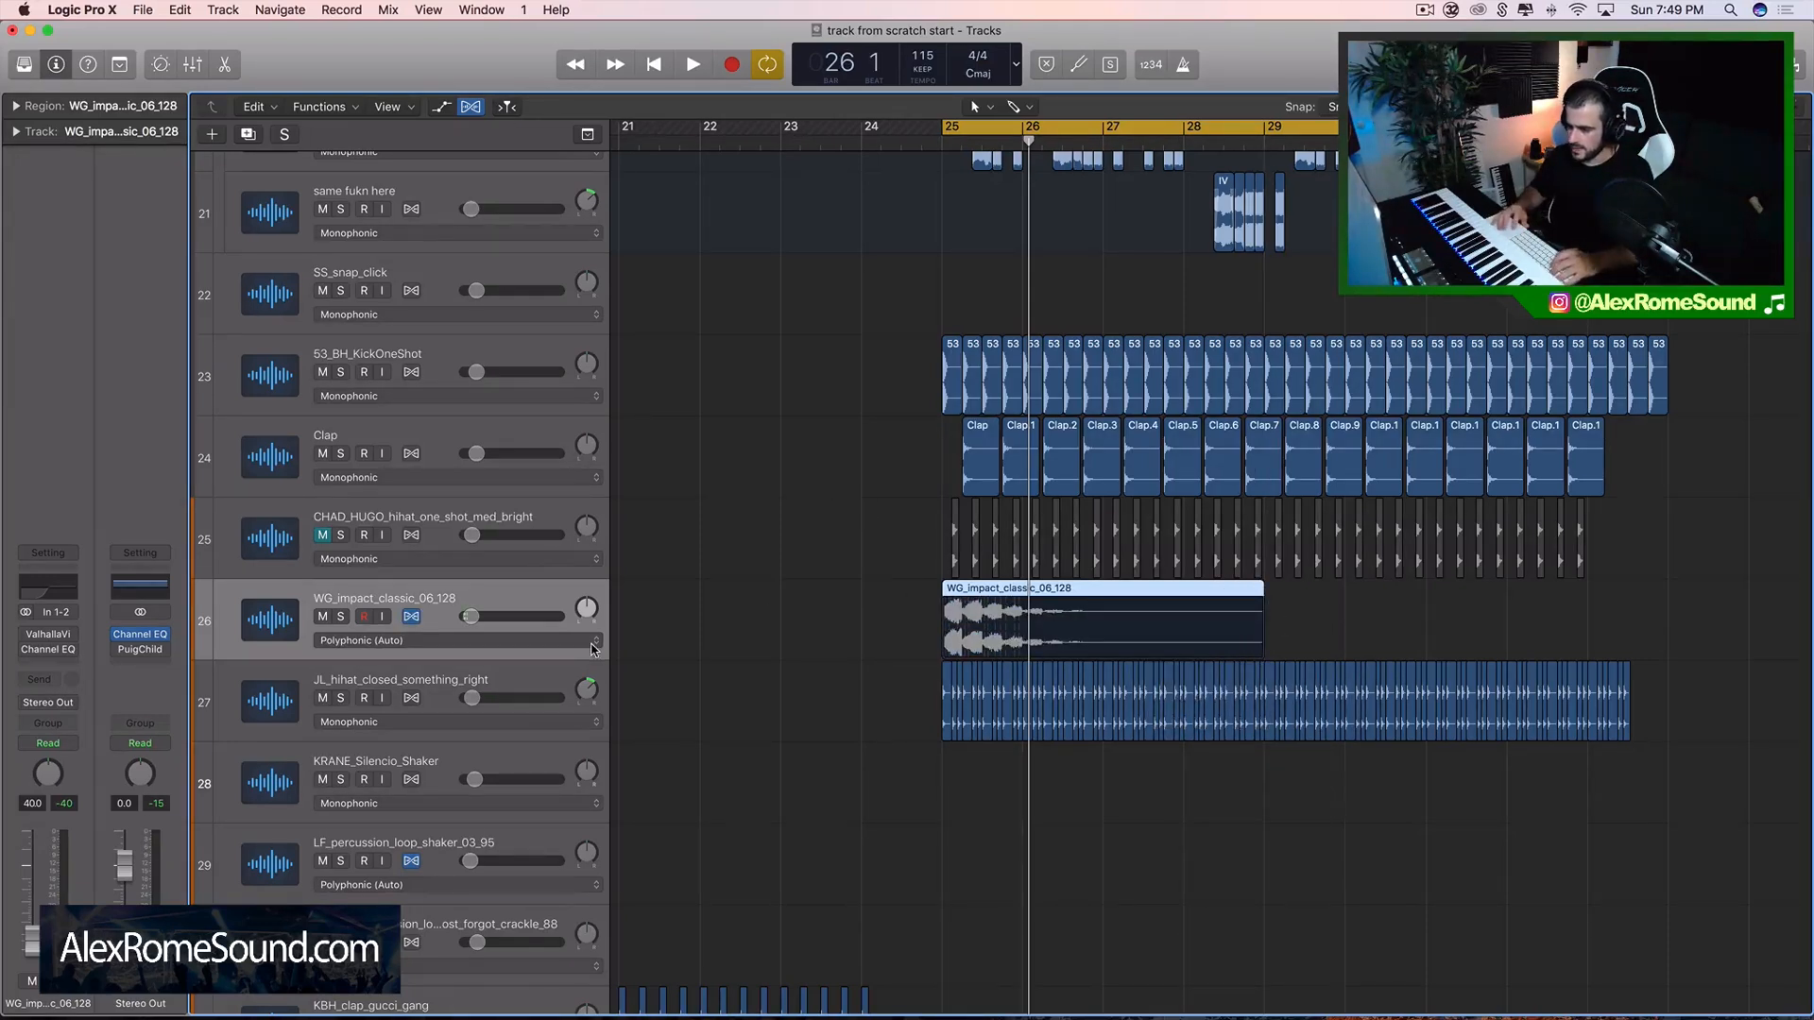
key(space)
click(511, 616)
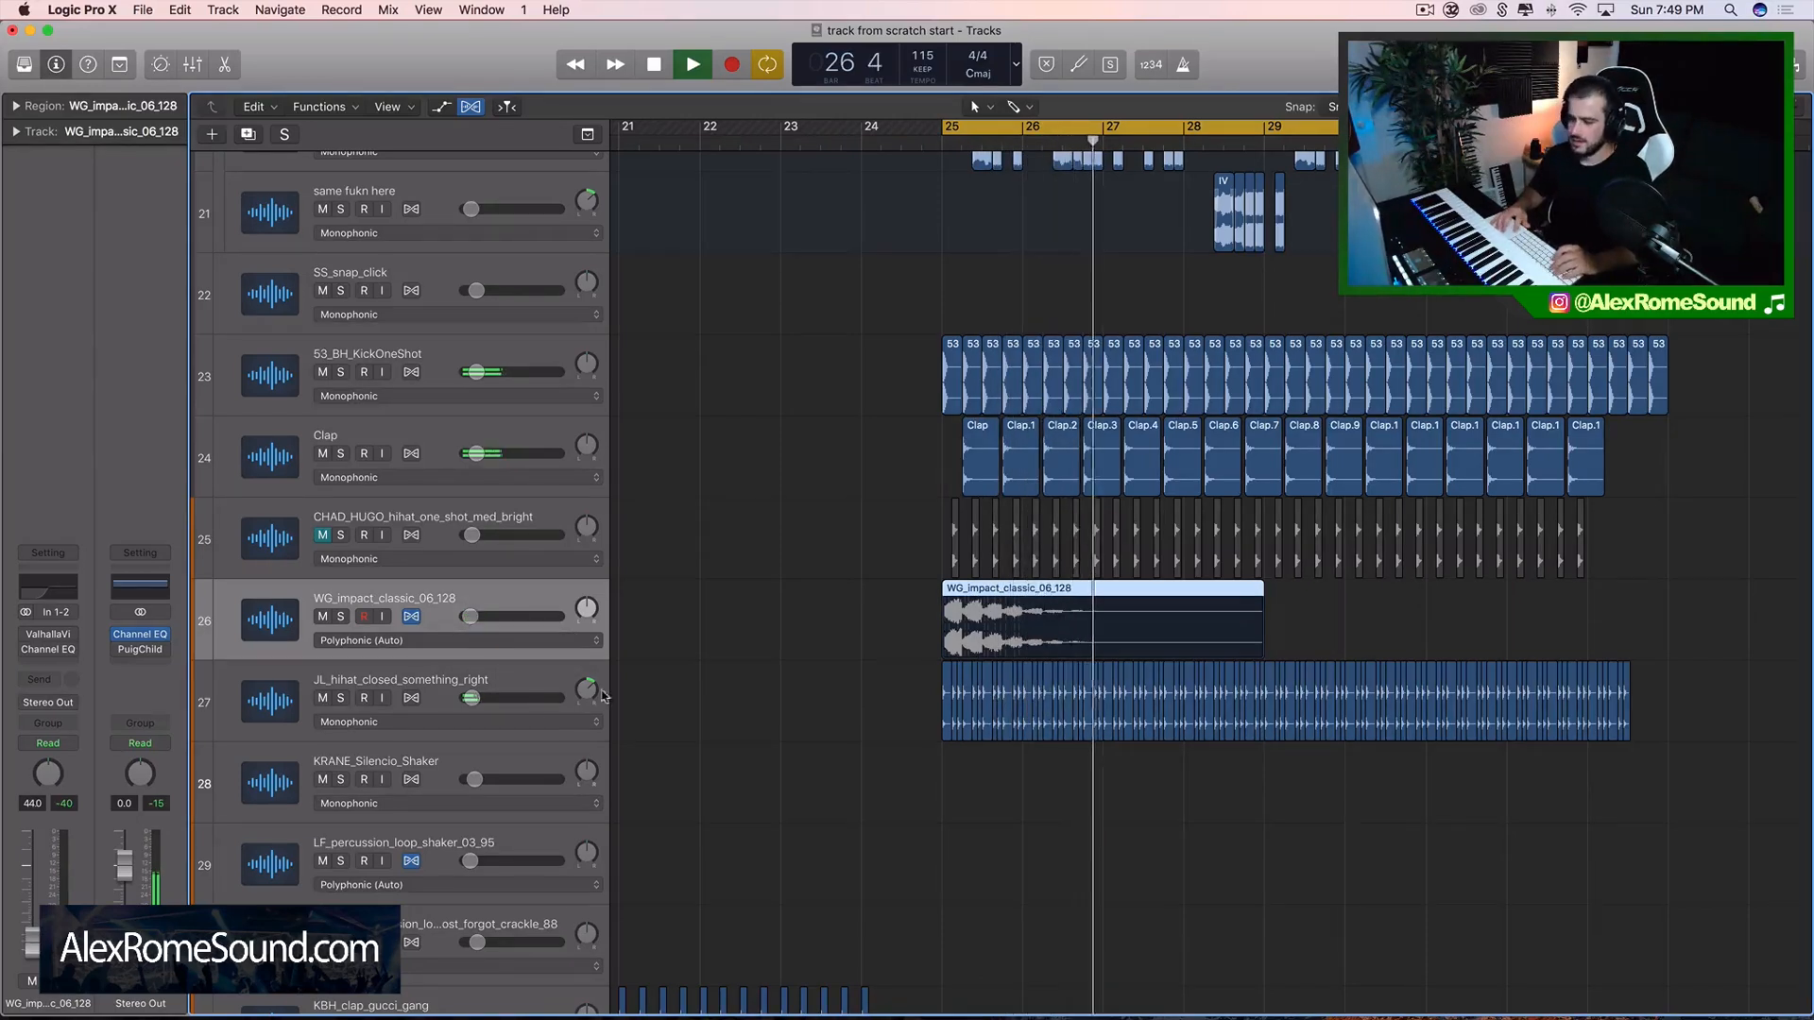
- Extend the cycle range to bar 34 and set the closed hi-hat track's volume to -42.0 dB during playback
click(540, 666)
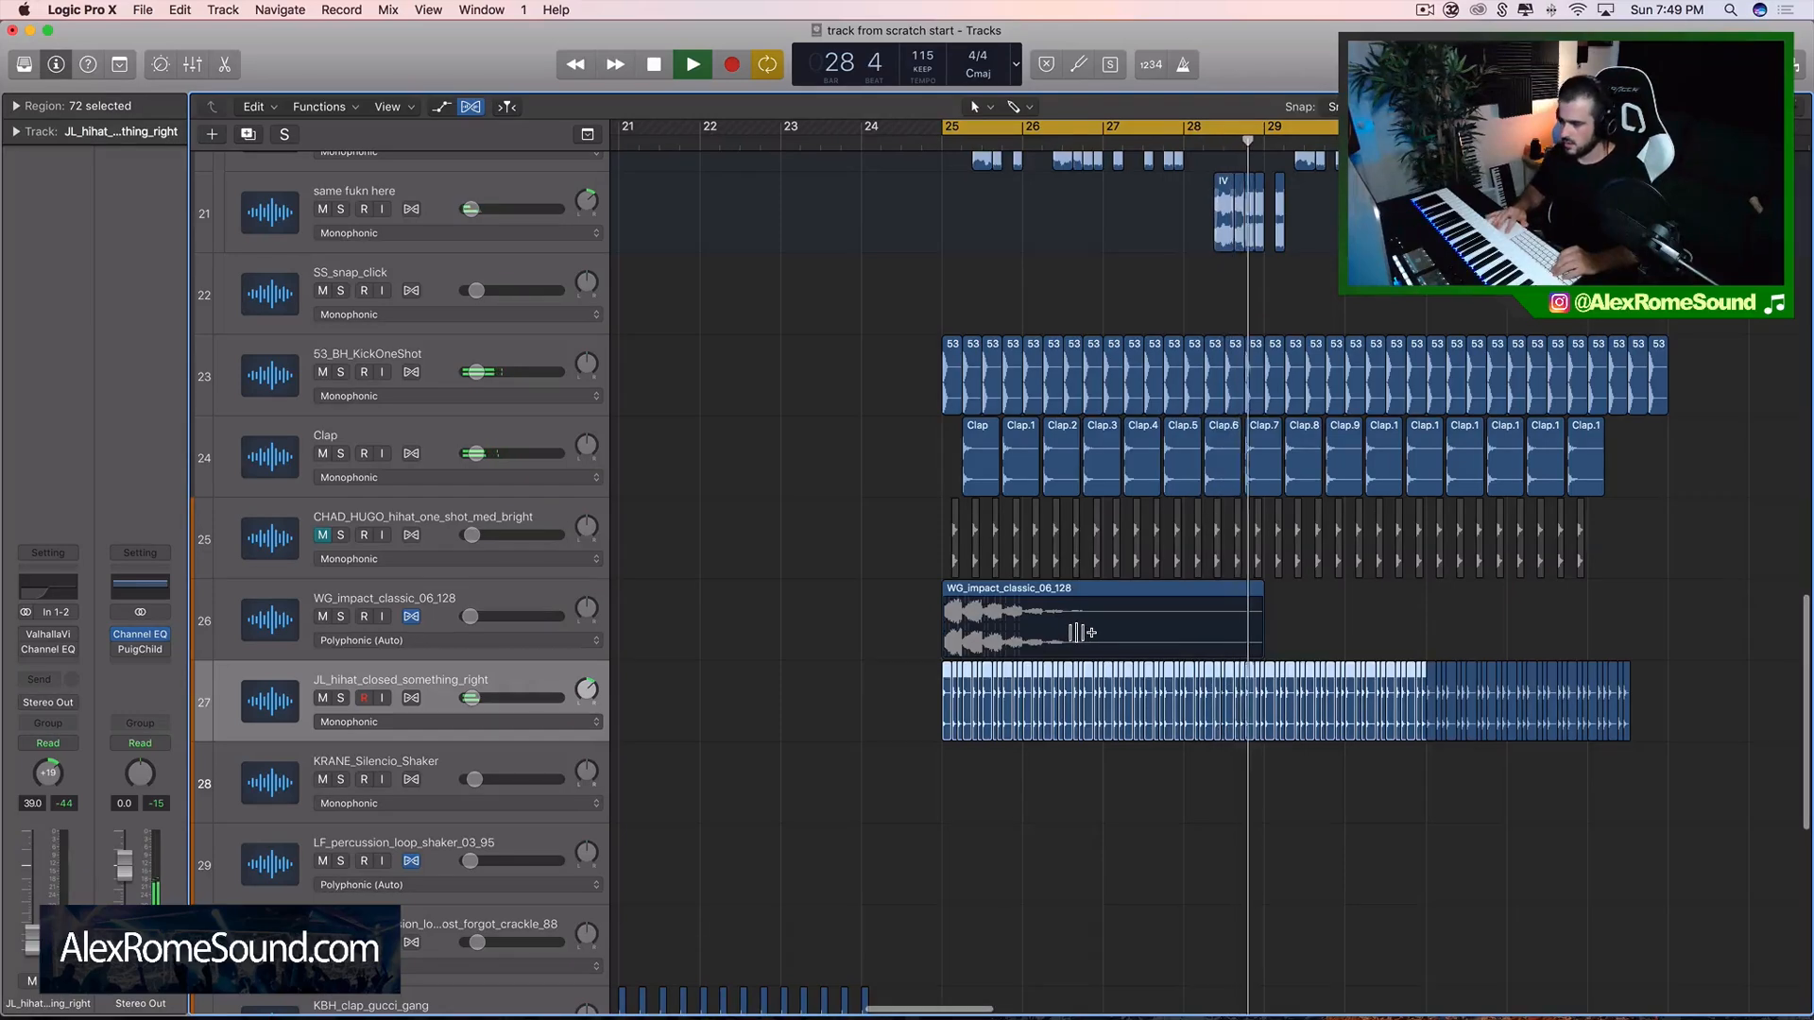
key(super+Left)
key(super+Left)
key(super+Left)
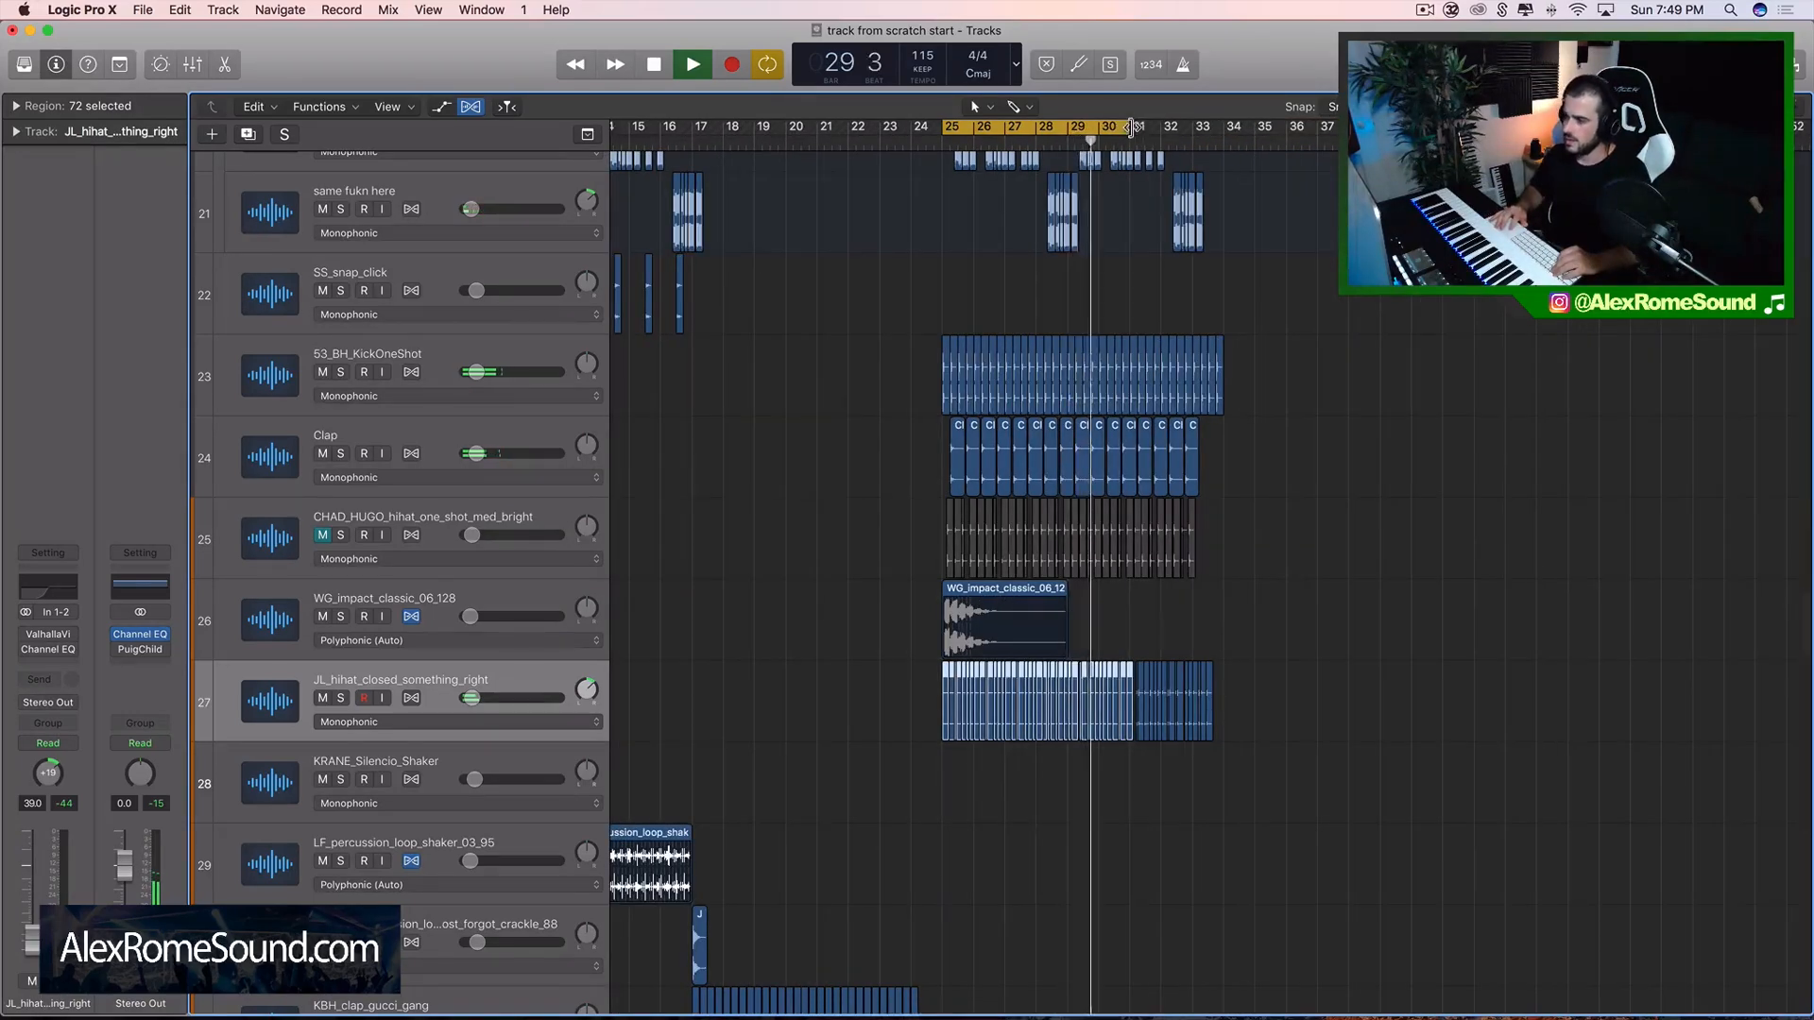
drag(1131, 128, 1225, 127)
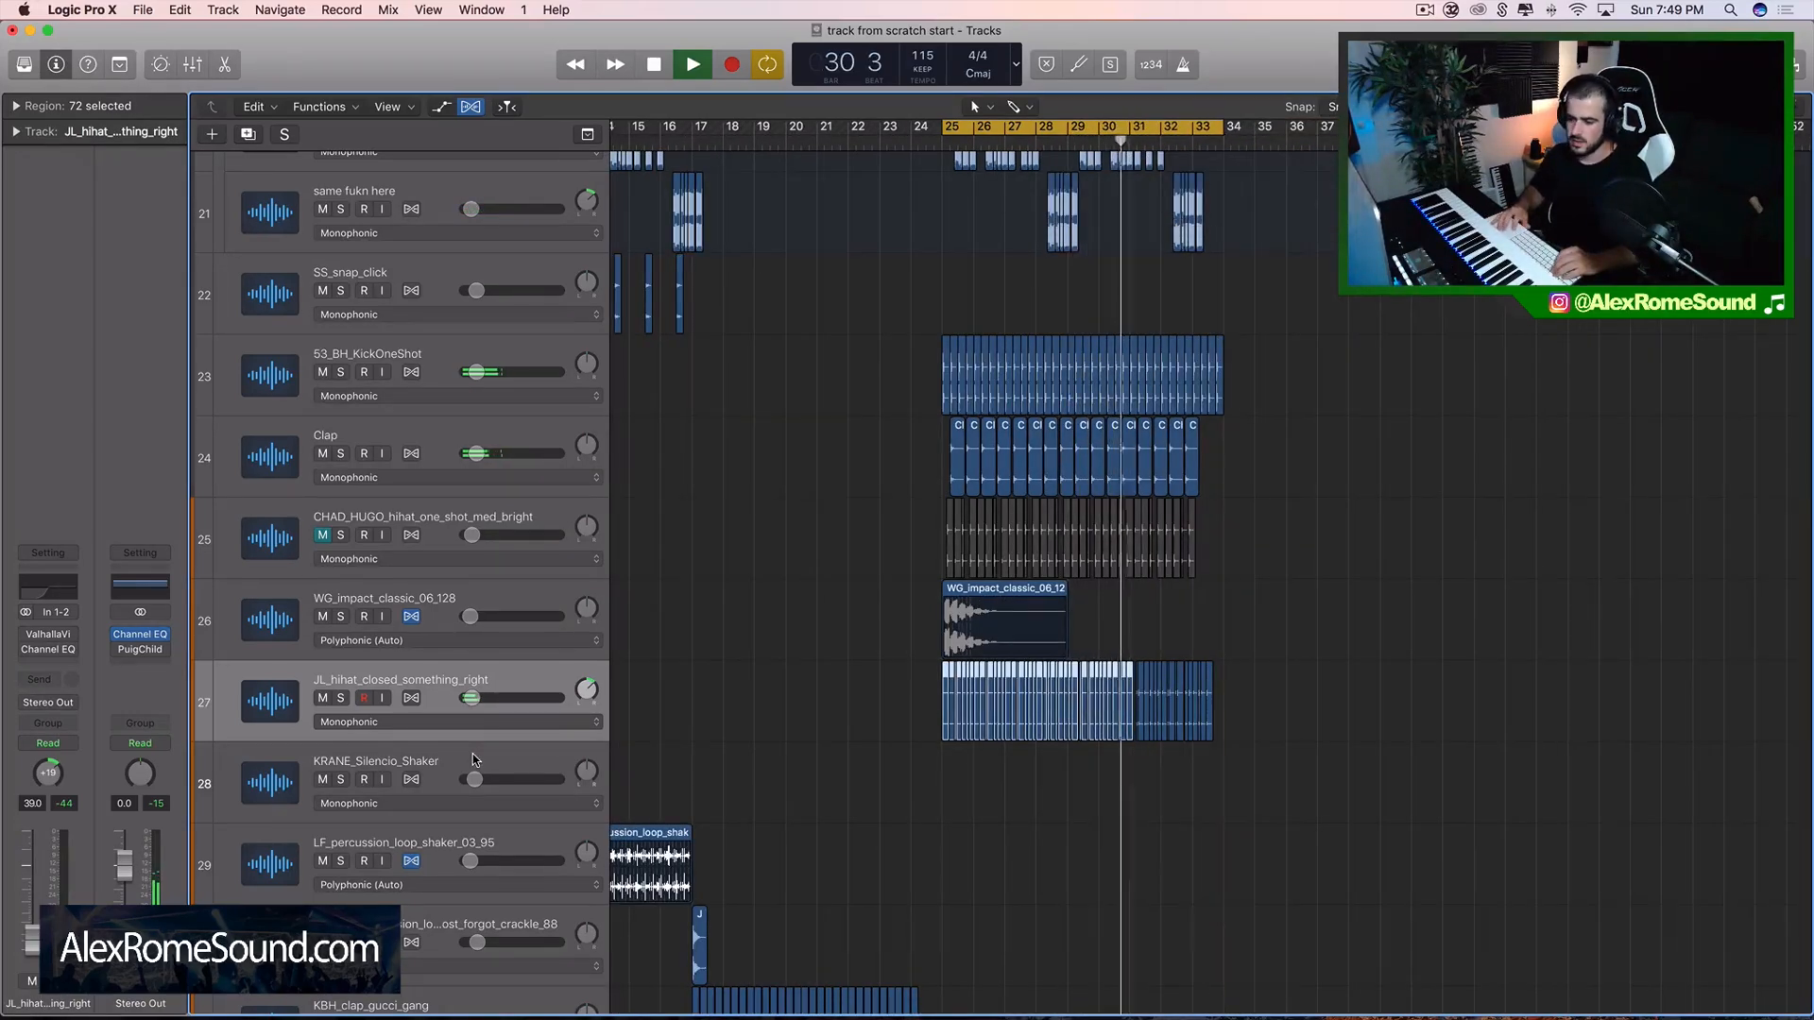
drag(471, 698, 470, 697)
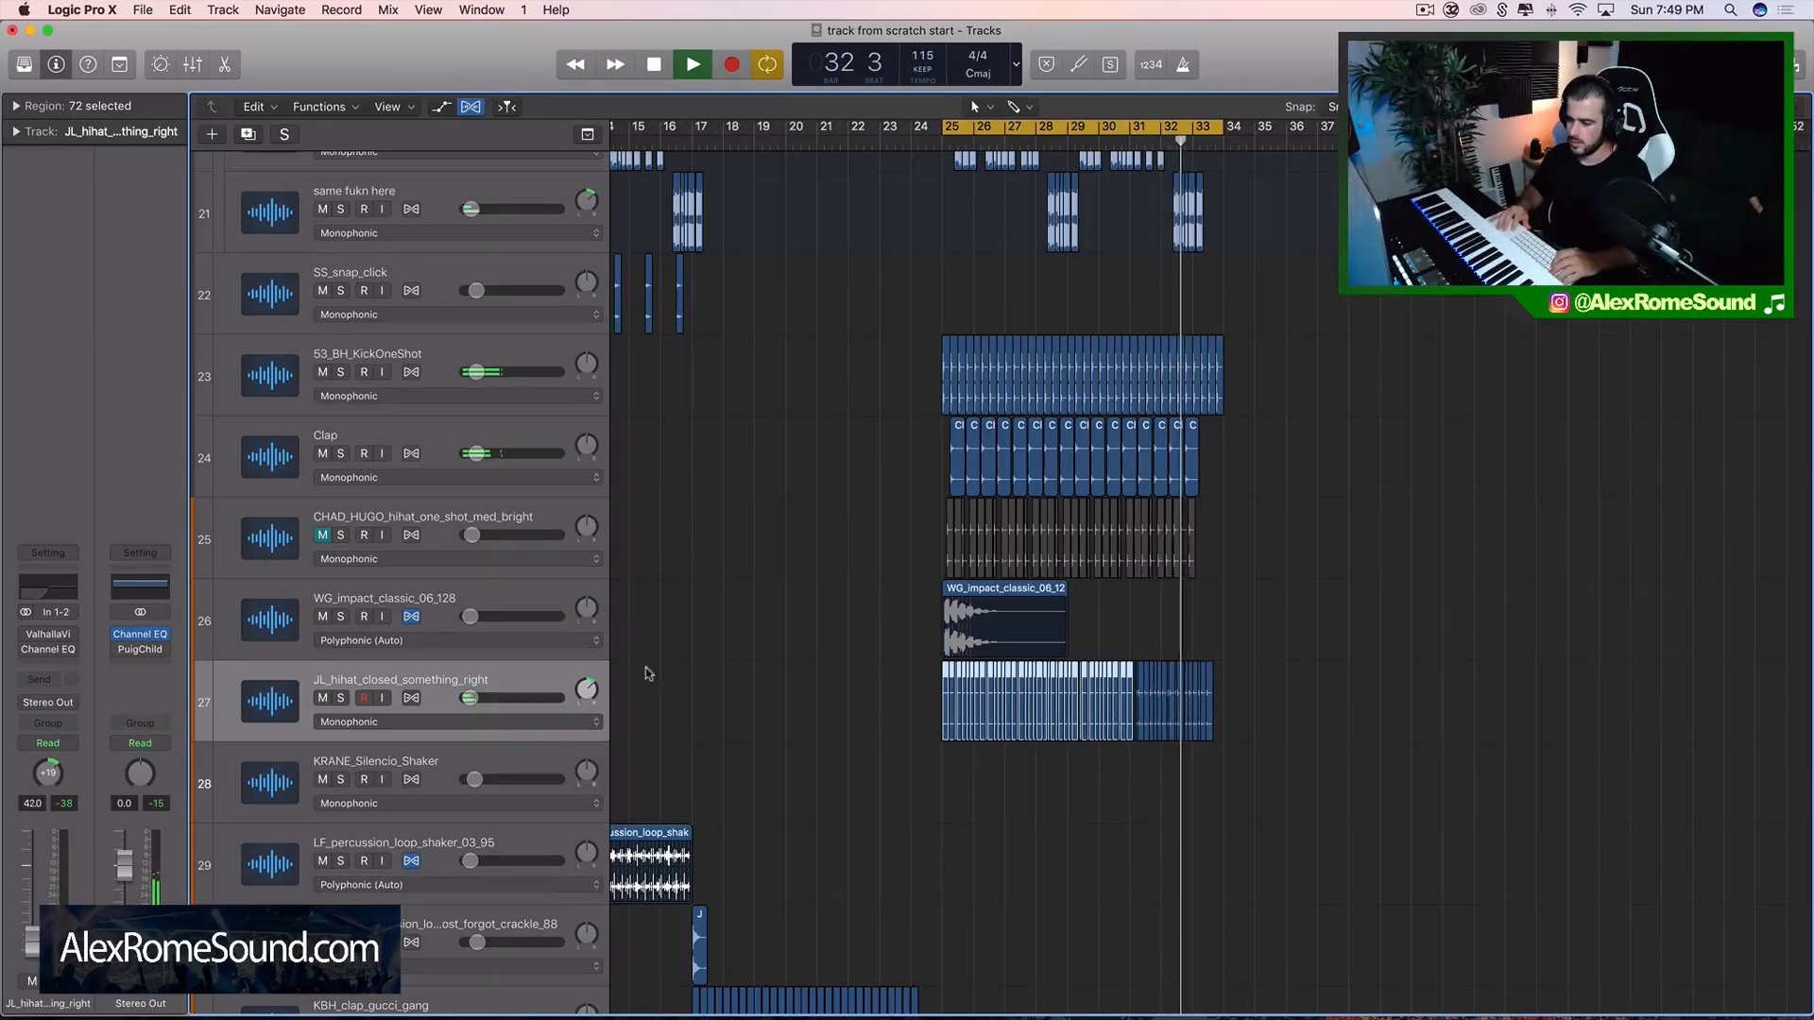
key(space)
- Play the arrangement from bar 21 and check the second Vocal melo track on its own against the first
scroll(814, 701, up, 10)
scroll(813, 701, left, 3)
scroll(817, 702, down, 10)
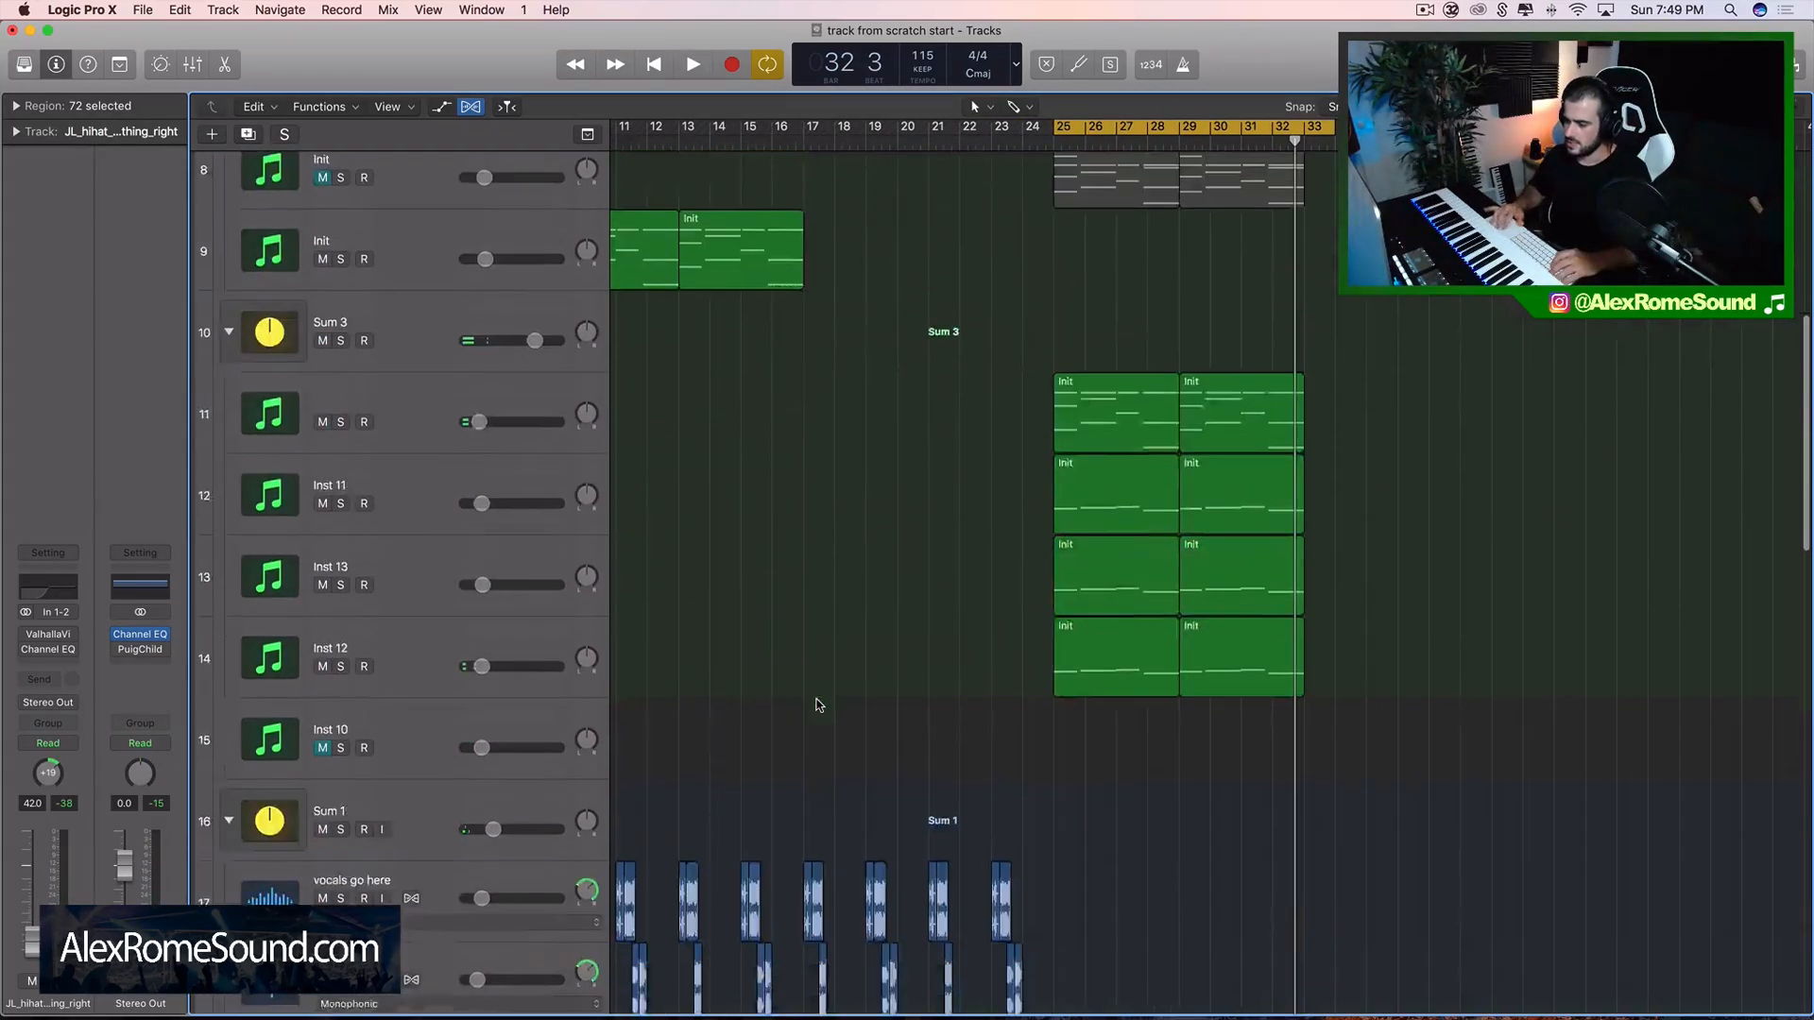
scroll(944, 352, up, 8)
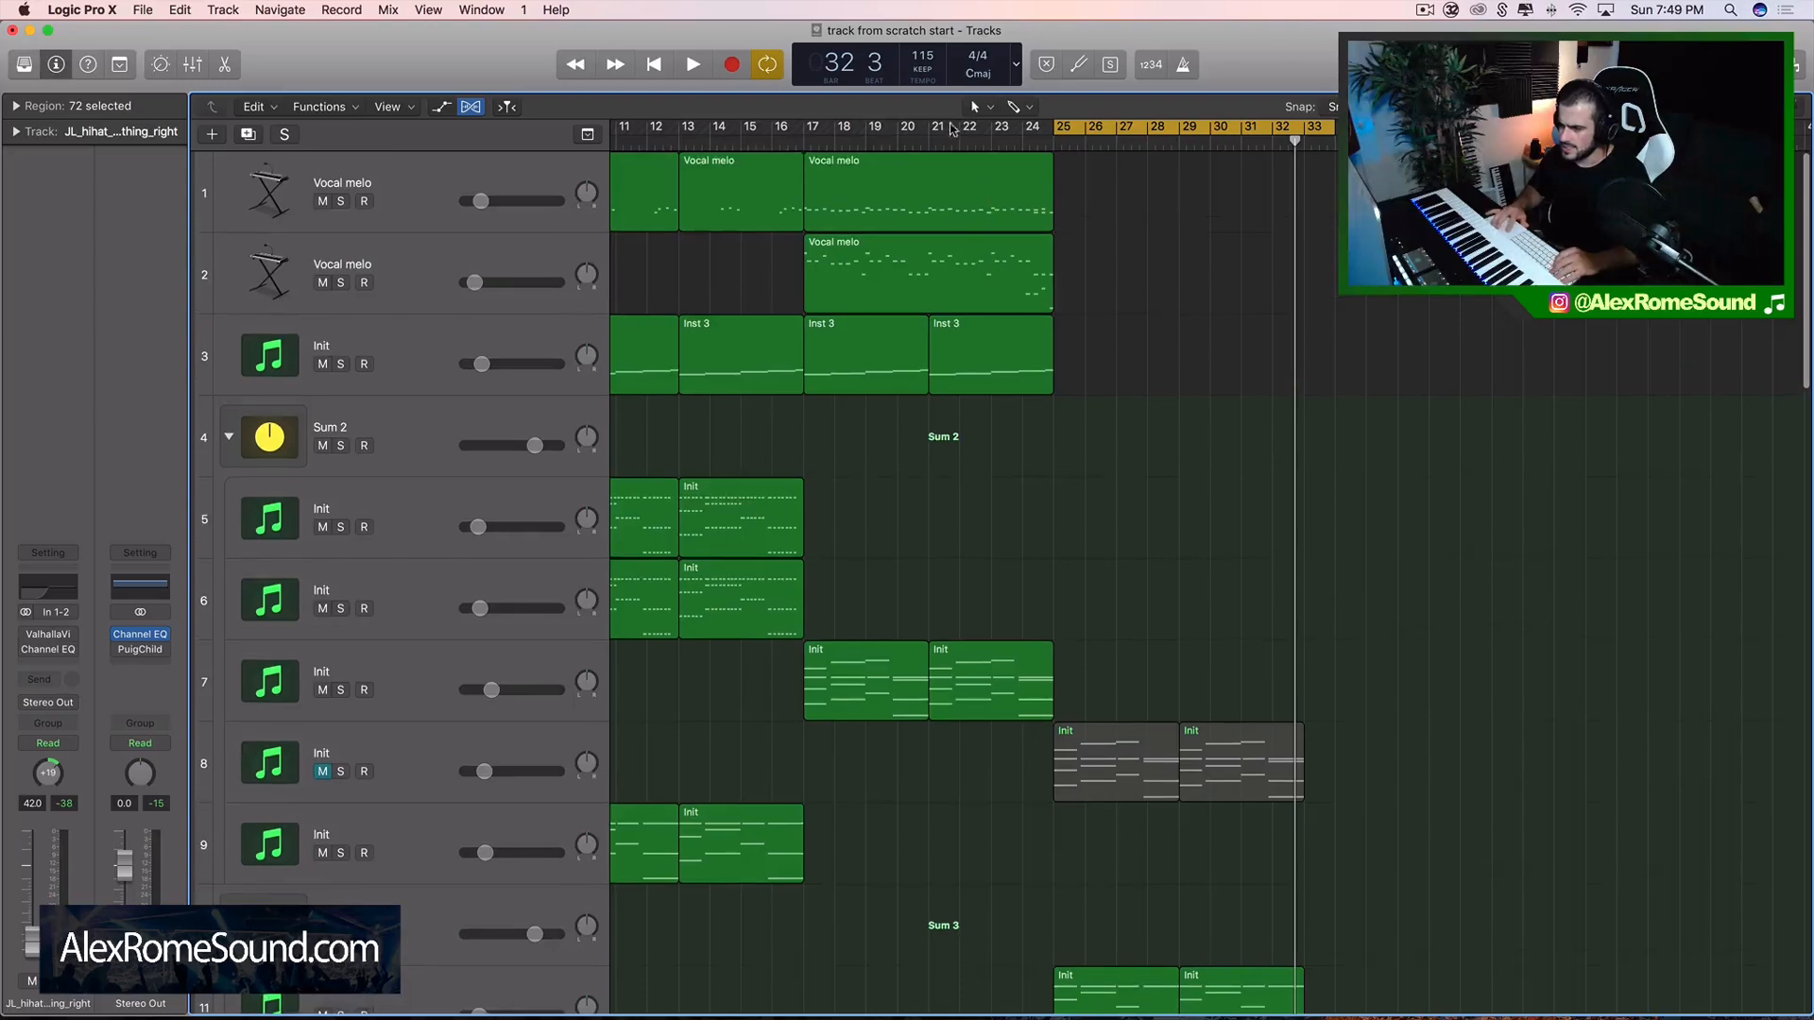
click(931, 129)
key(space)
drag(1083, 229, 1022, 248)
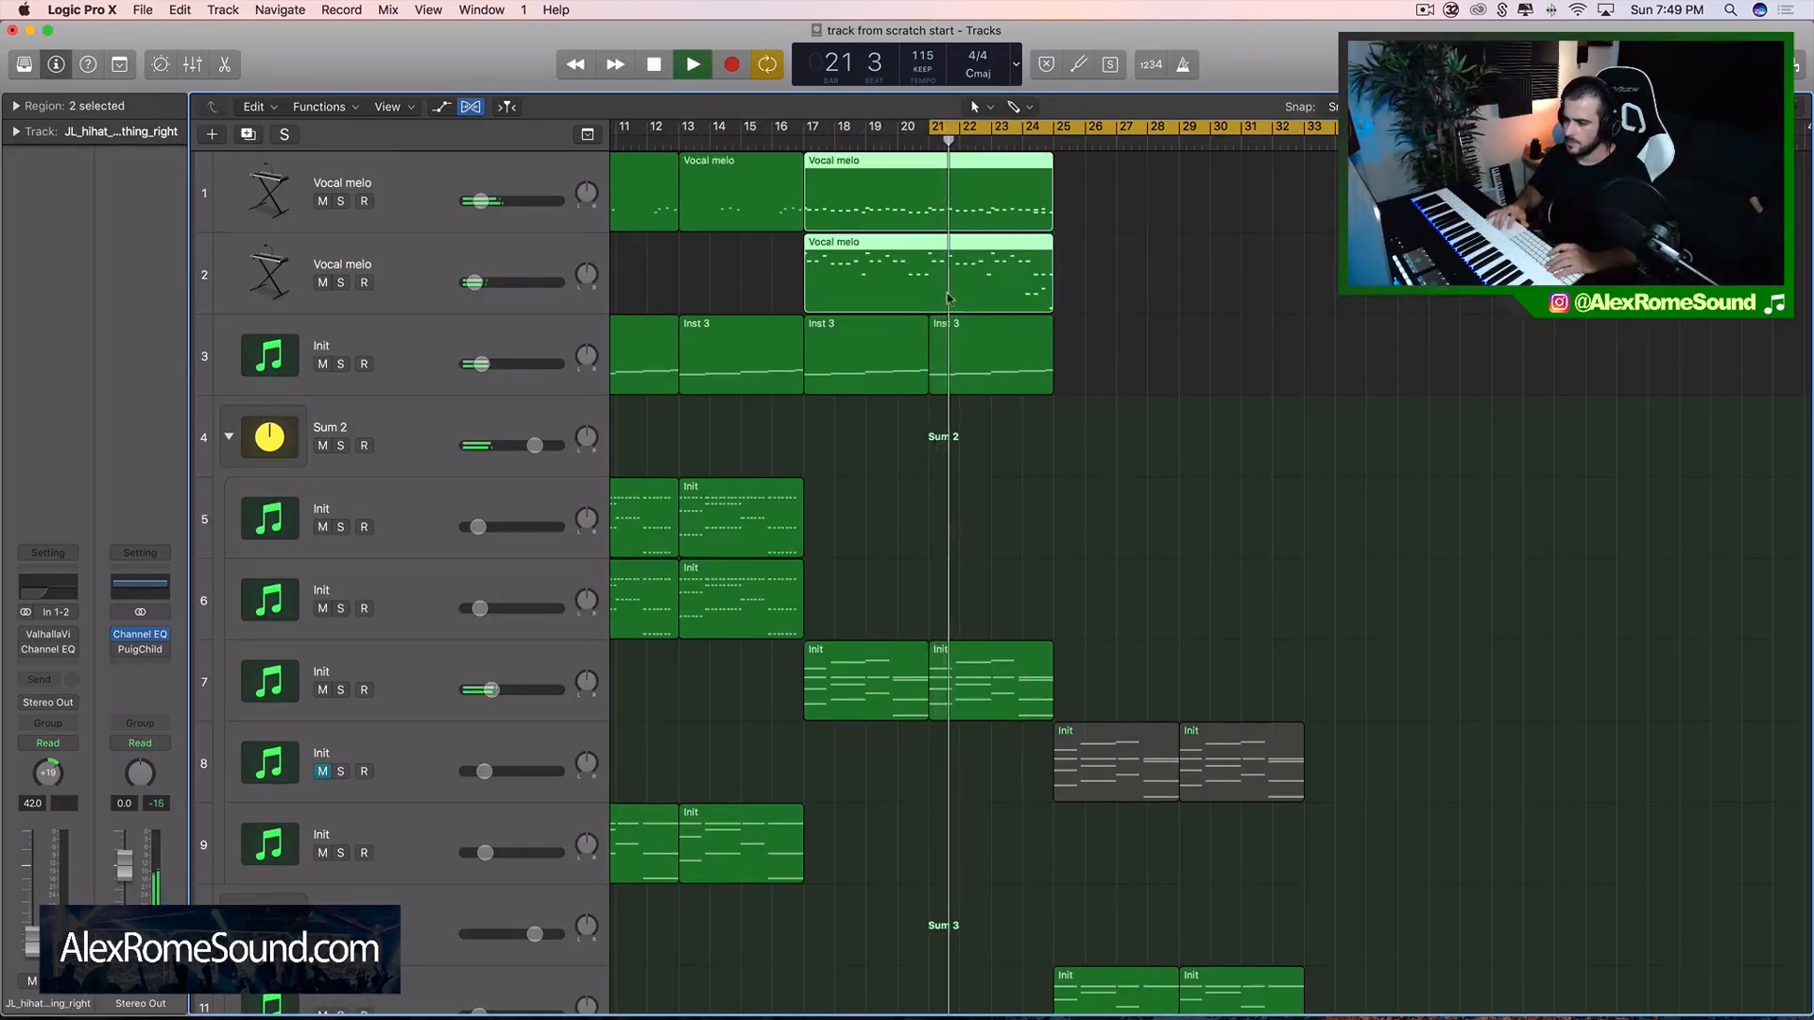
click(340, 284)
click(340, 284)
- Select the first Vocal melo track and duplicate it with its instrument and effects
click(457, 225)
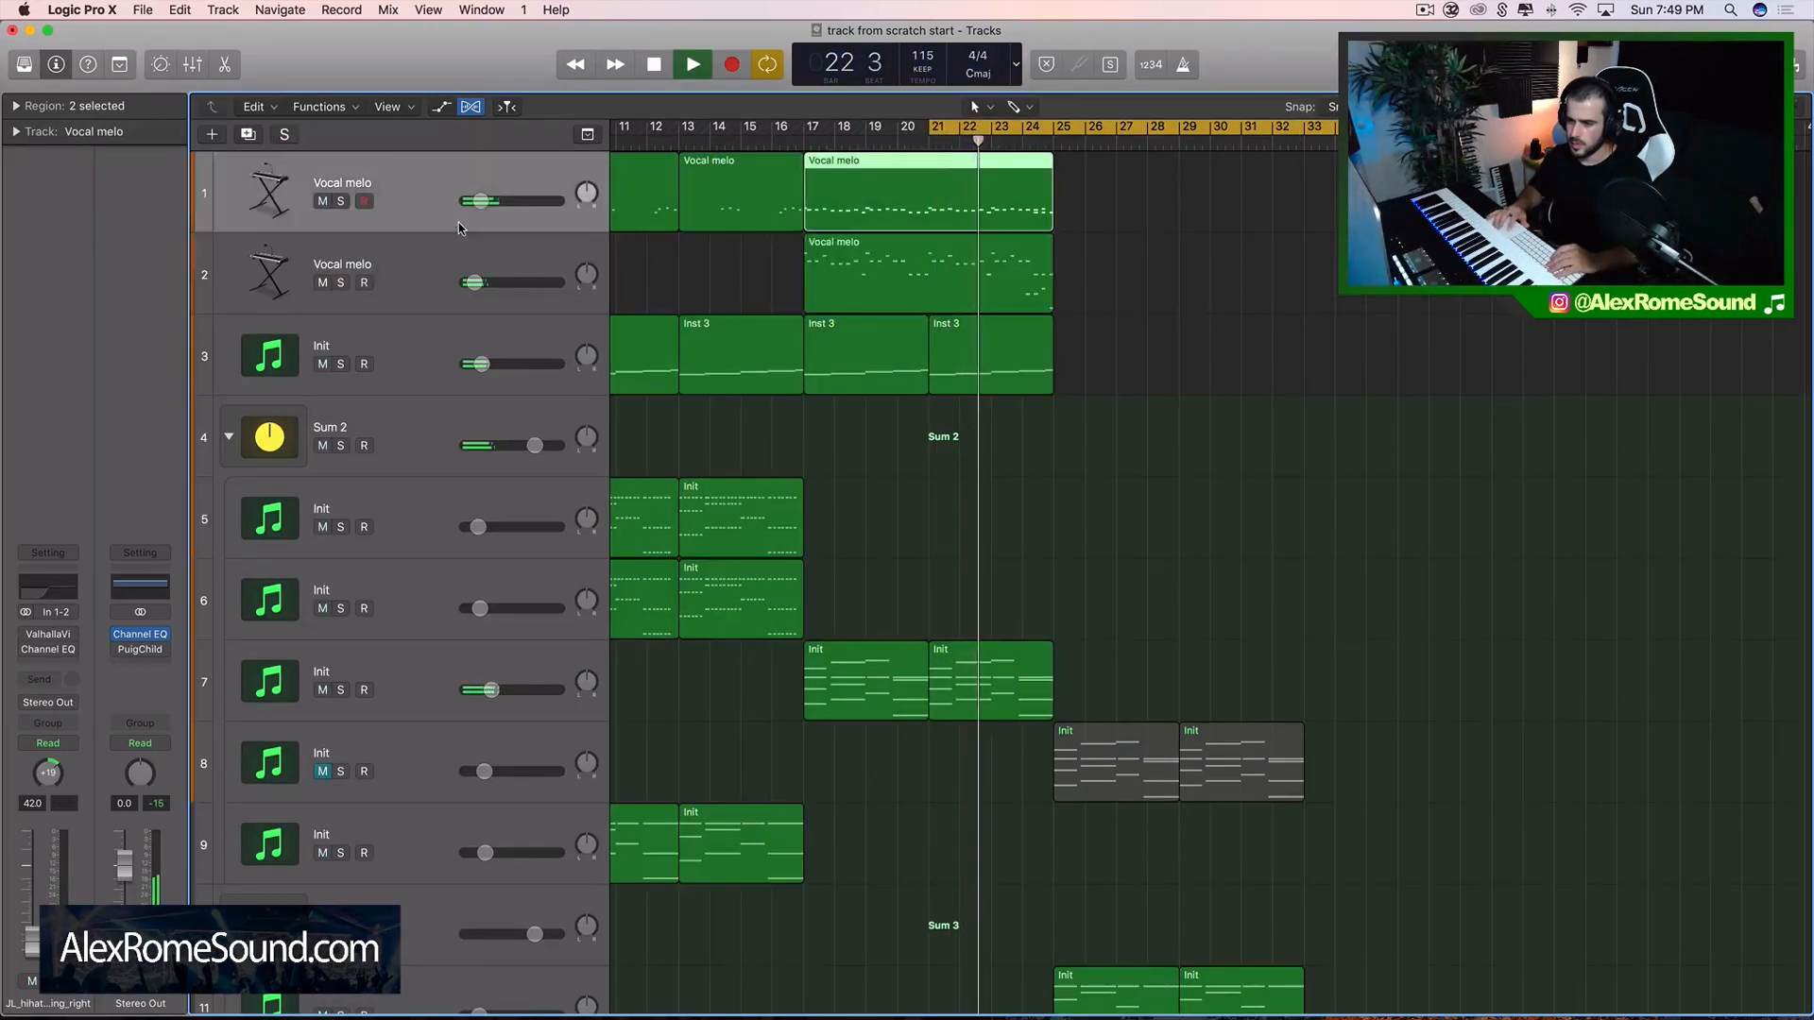
click(421, 255)
click(435, 168)
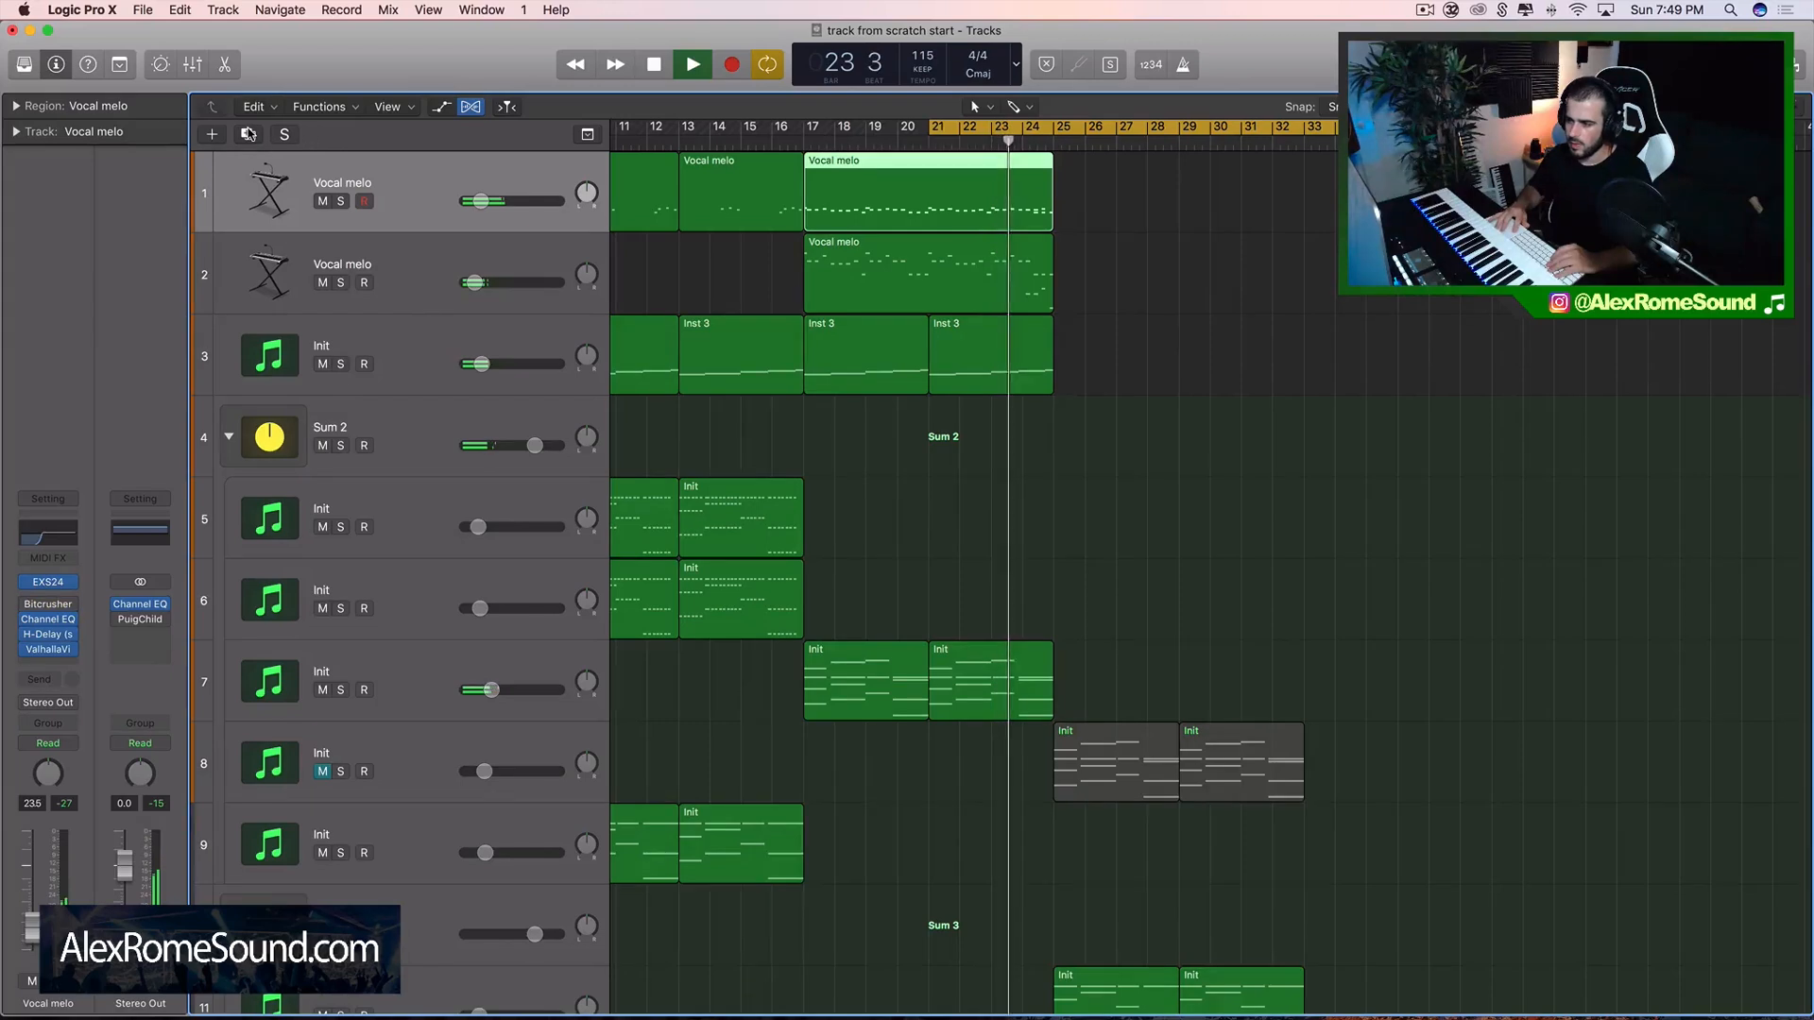
key(super+d)
key(space)
- Create an empty MIDI region on the duplicated Vocal melo track from bar 25 to bar 33 and set the cycle over it
scroll(834, 230, left, 5)
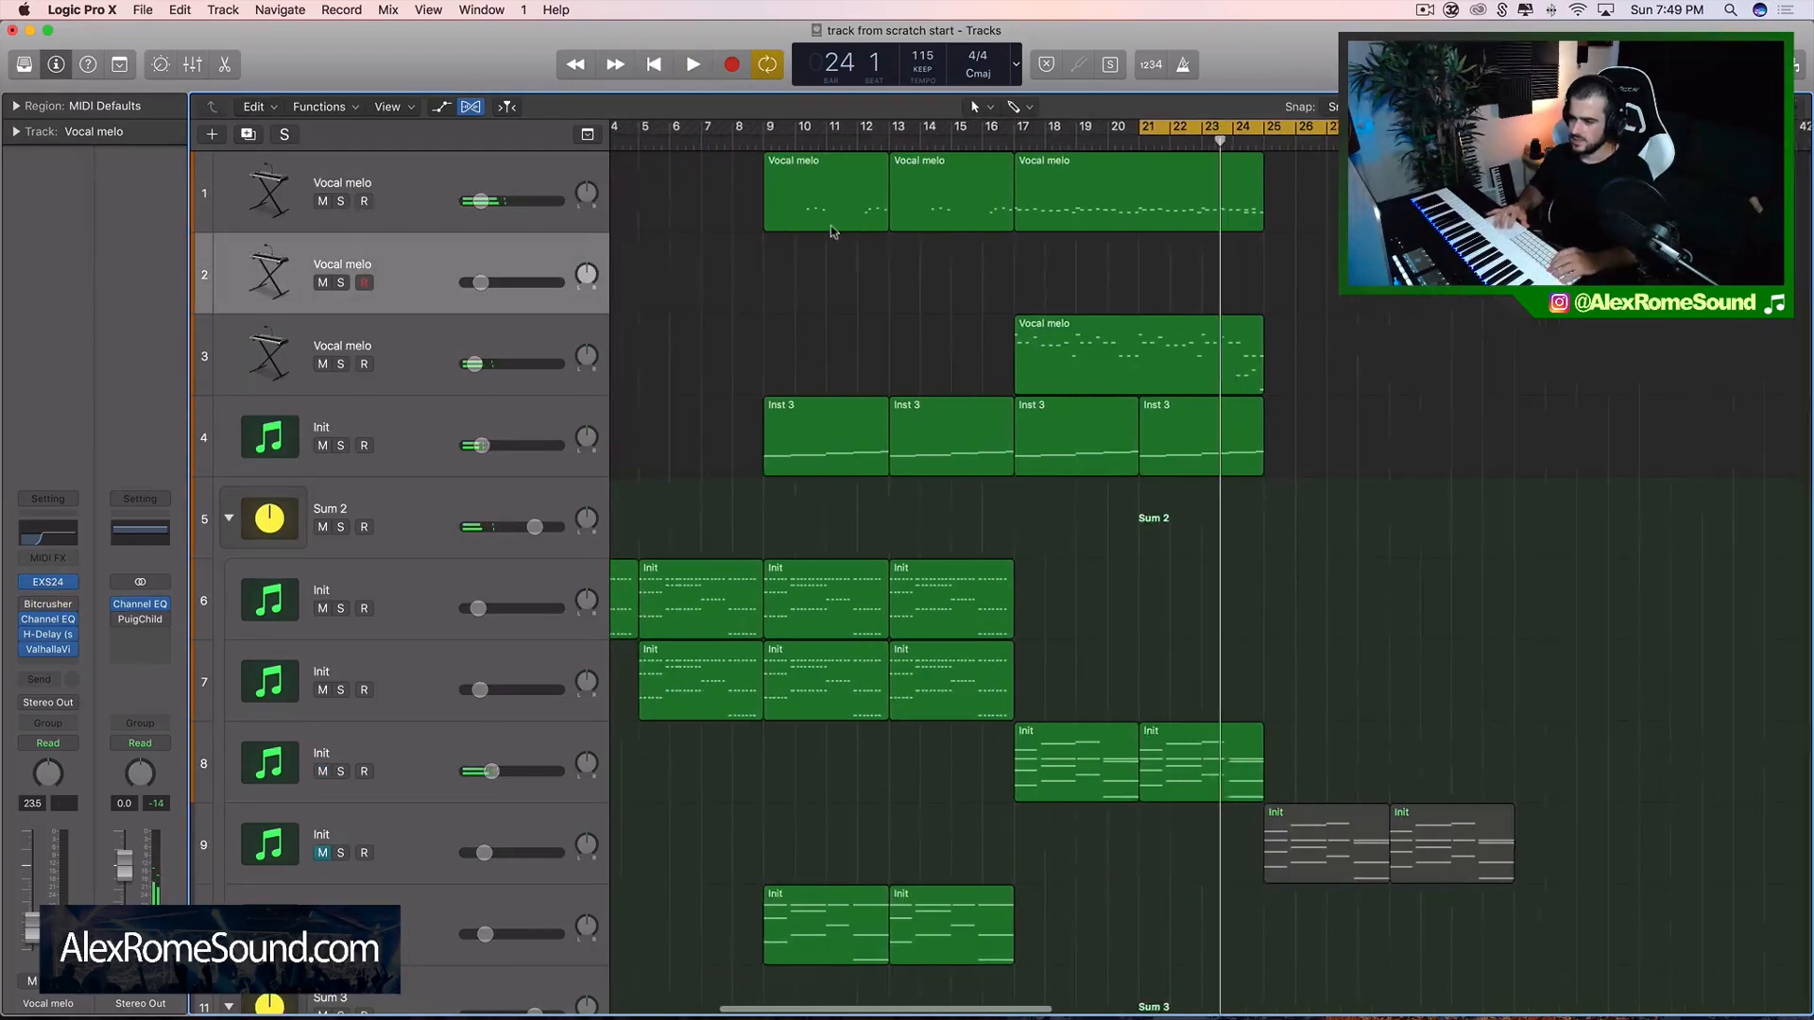
drag(799, 262, 1119, 173)
scroll(1118, 174, right, 5)
scroll(1040, 236, right, 3)
super+click(971, 283)
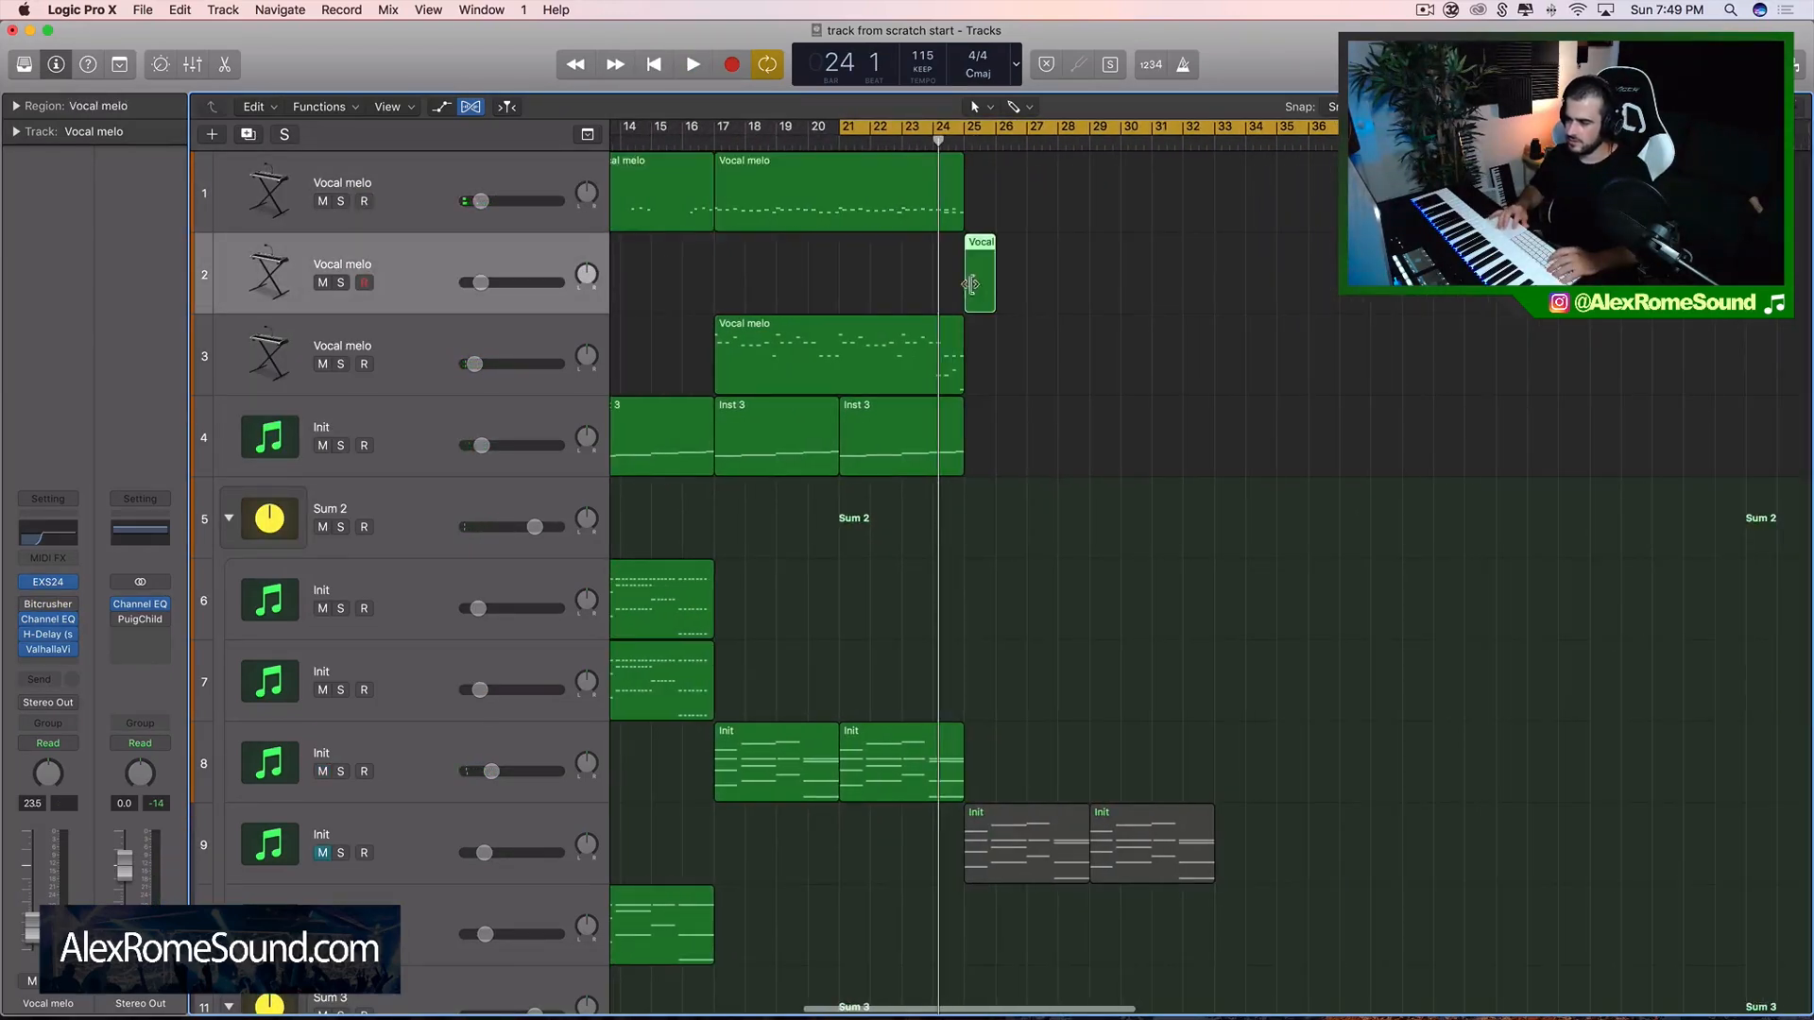
mouse_move(989, 287)
mouse_down()
mouse_move(1291, 291)
mouse_move(1212, 295)
mouse_up()
mouse_move(964, 134)
mouse_down()
mouse_move(1230, 105)
mouse_move(986, 125)
mouse_move(1246, 125)
mouse_move(1214, 125)
mouse_up()
key(space)
- Open the new Vocal melo region in the Piano Roll and place a C#0 note at the start of bar 25
double_click(1103, 266)
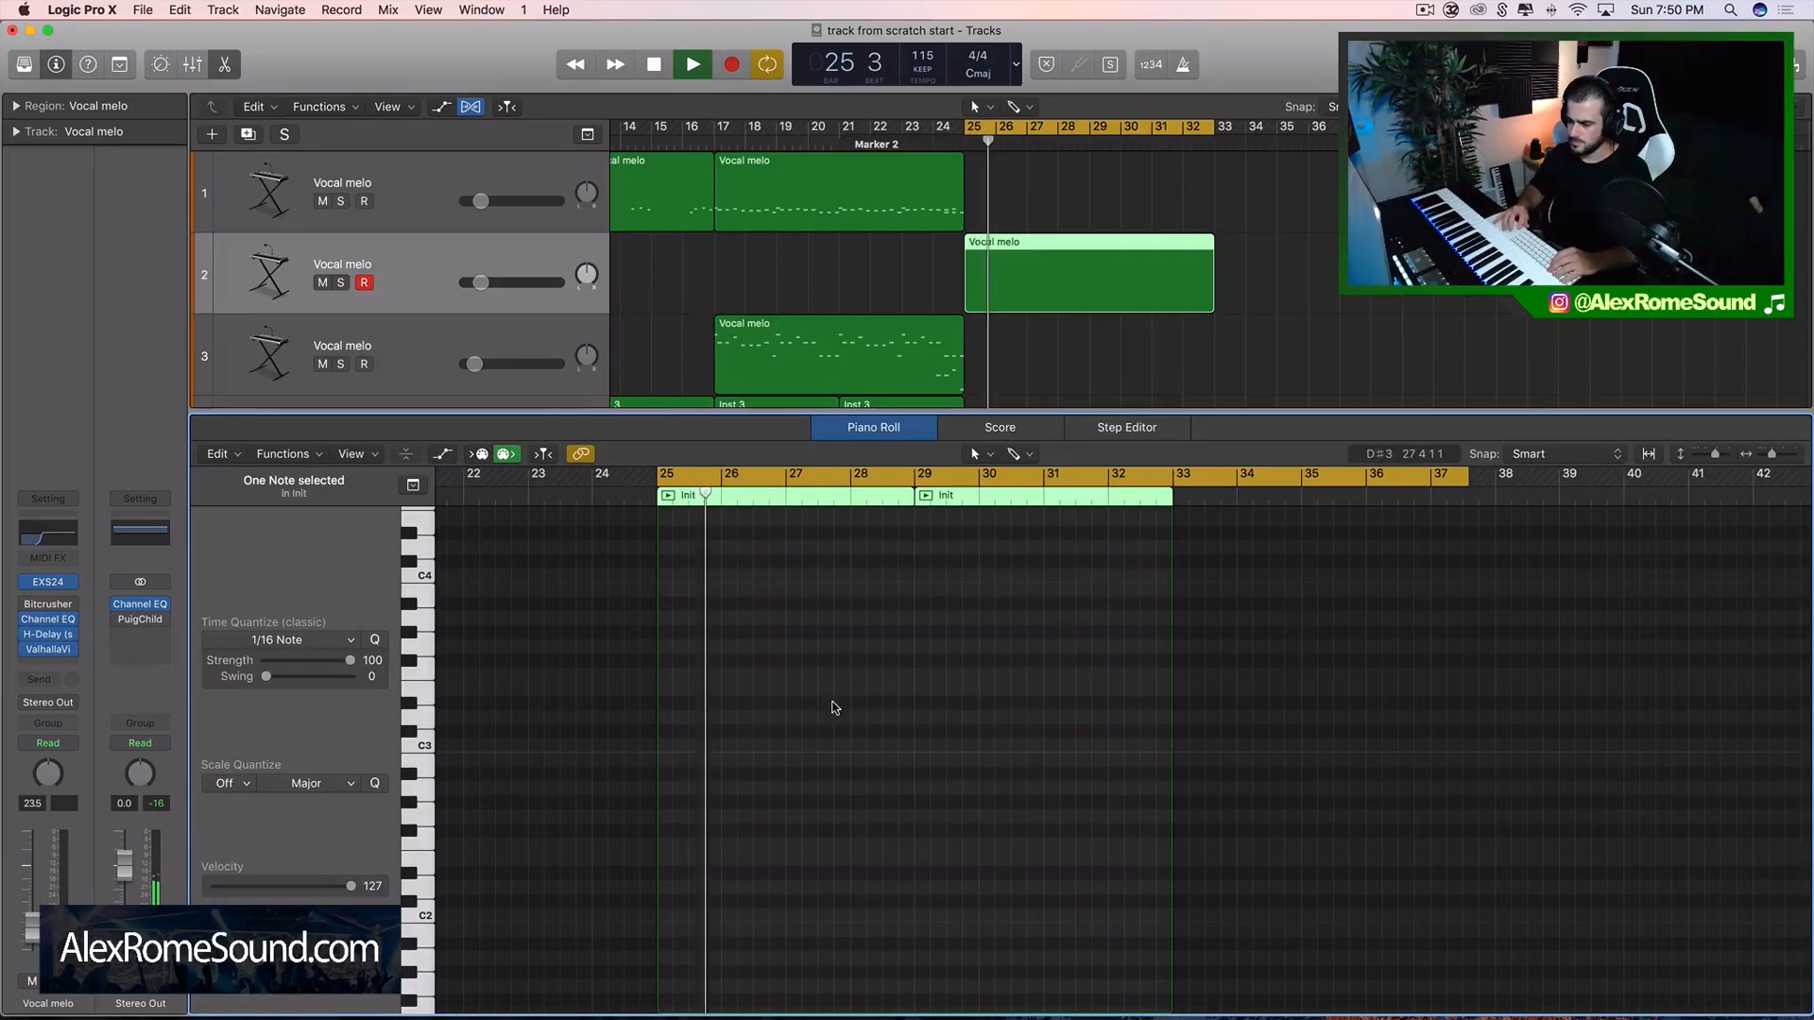
key(space)
key(super+Right)
key(super+Right)
scroll(687, 822, left, 3)
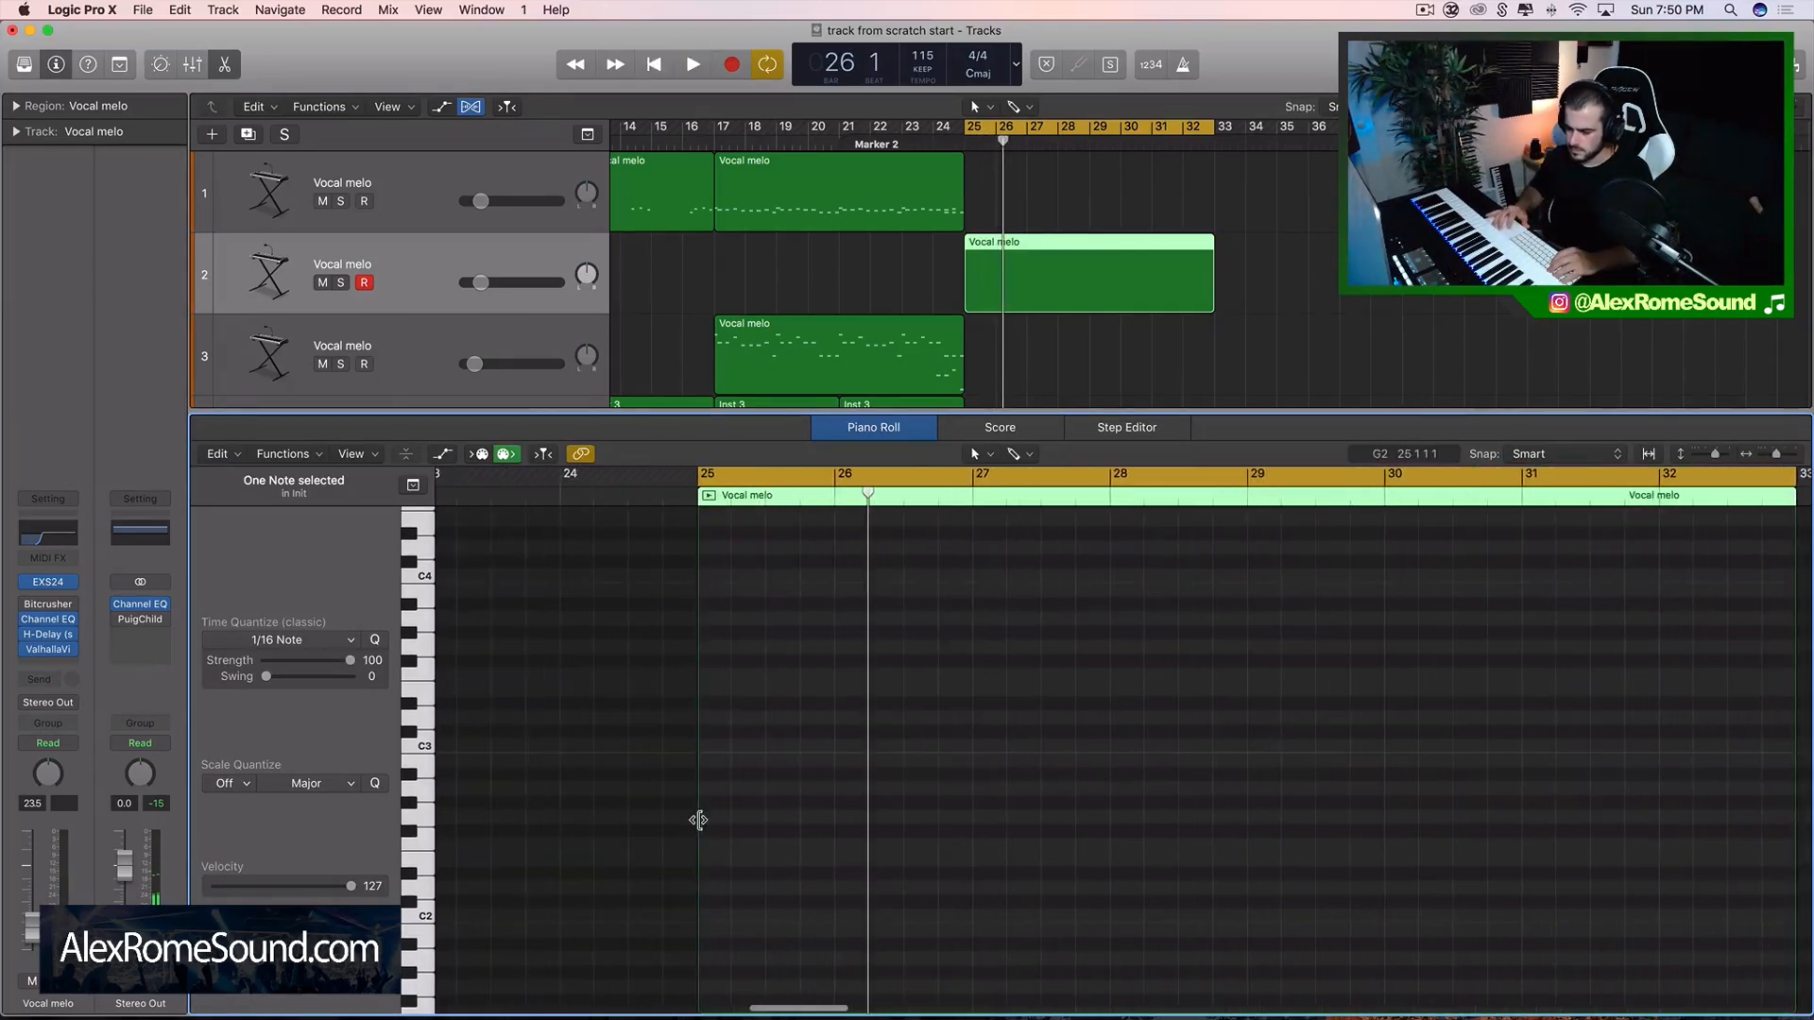
key(super+Right)
super+click(615, 833)
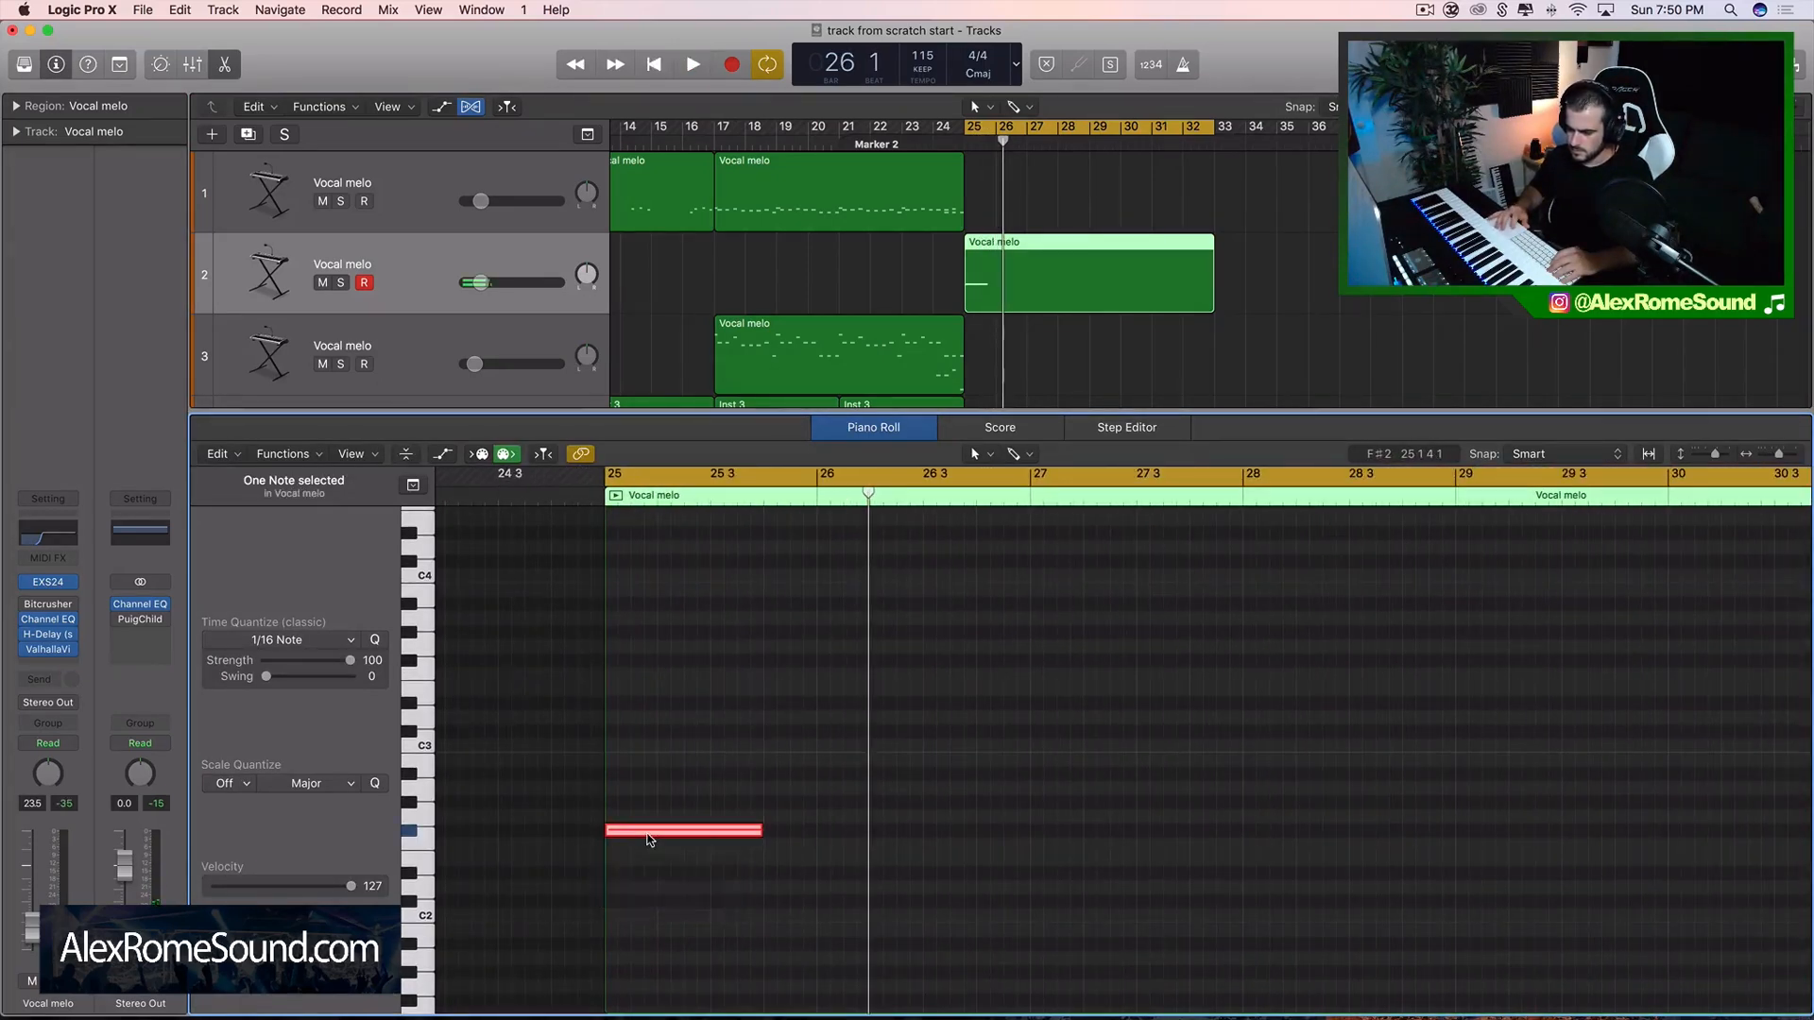
mouse_move(648, 839)
mouse_down()
mouse_move(643, 1016)
mouse_move(689, 945)
mouse_move(659, 857)
mouse_up()
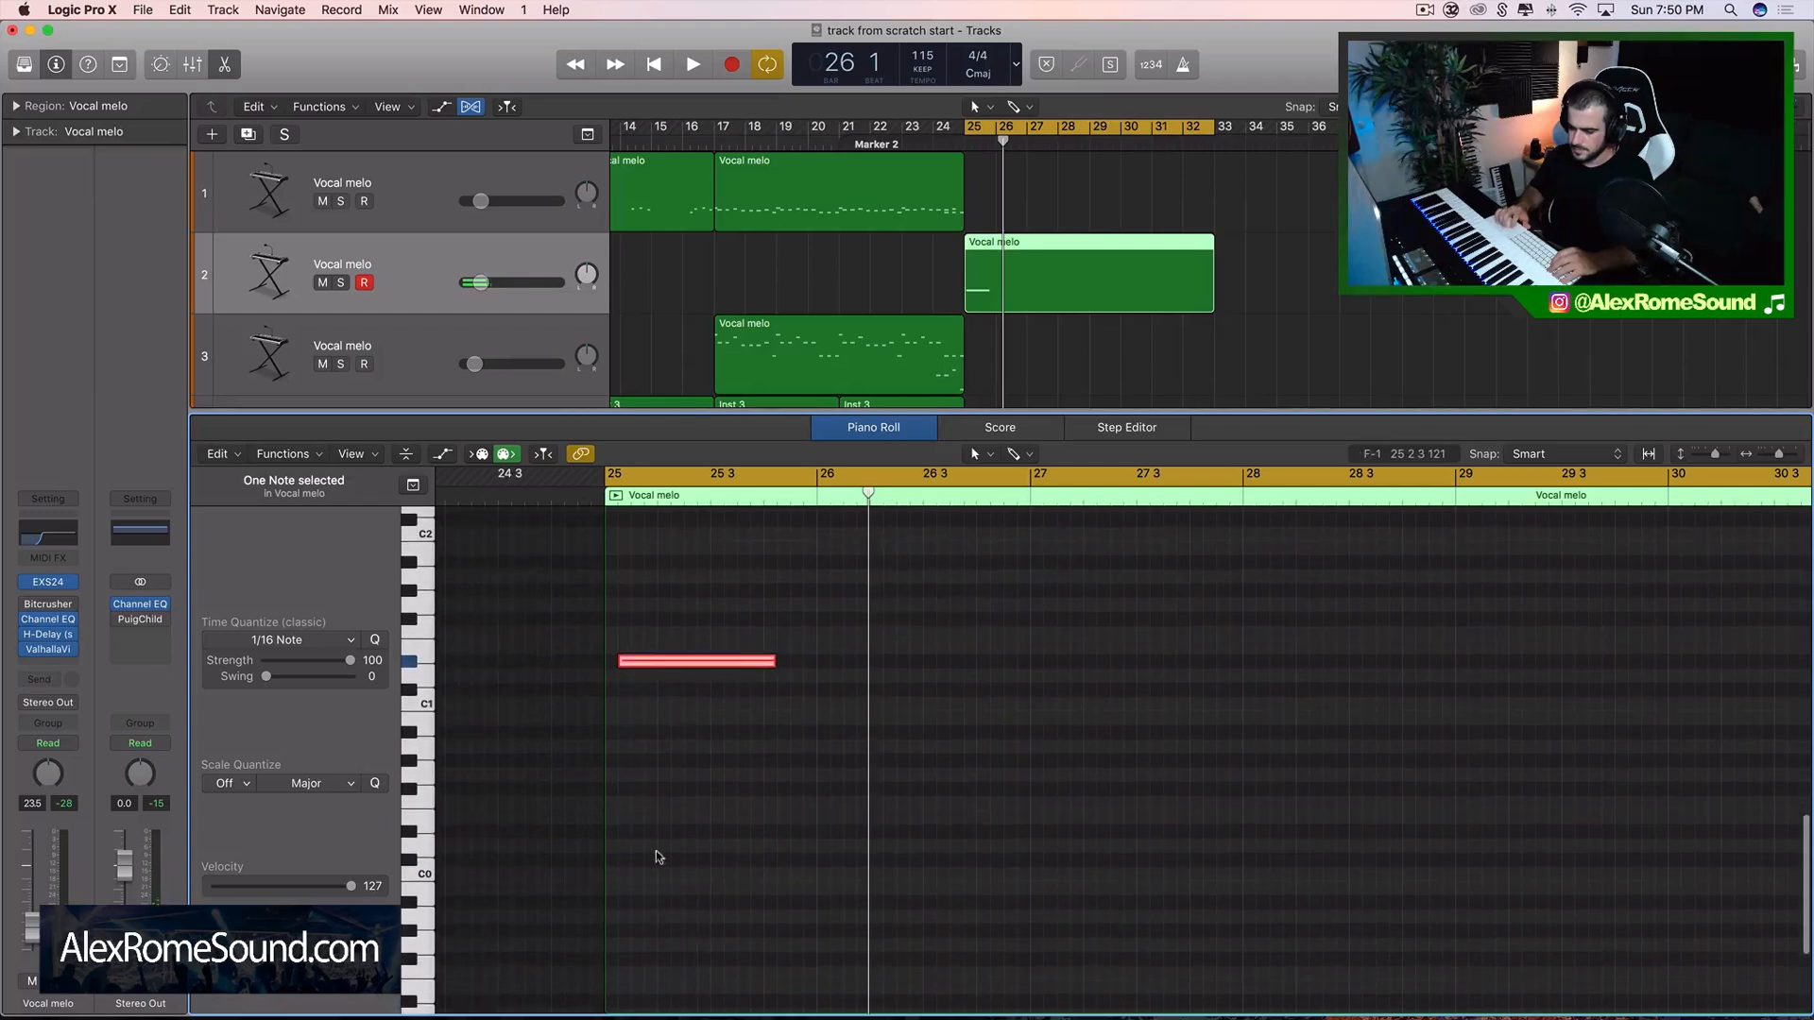
drag(670, 660, 656, 859)
- Add a D#0 note at bar 26 and set the duplicated Vocal melo track's volume to -25.6 dB during playback
key(space)
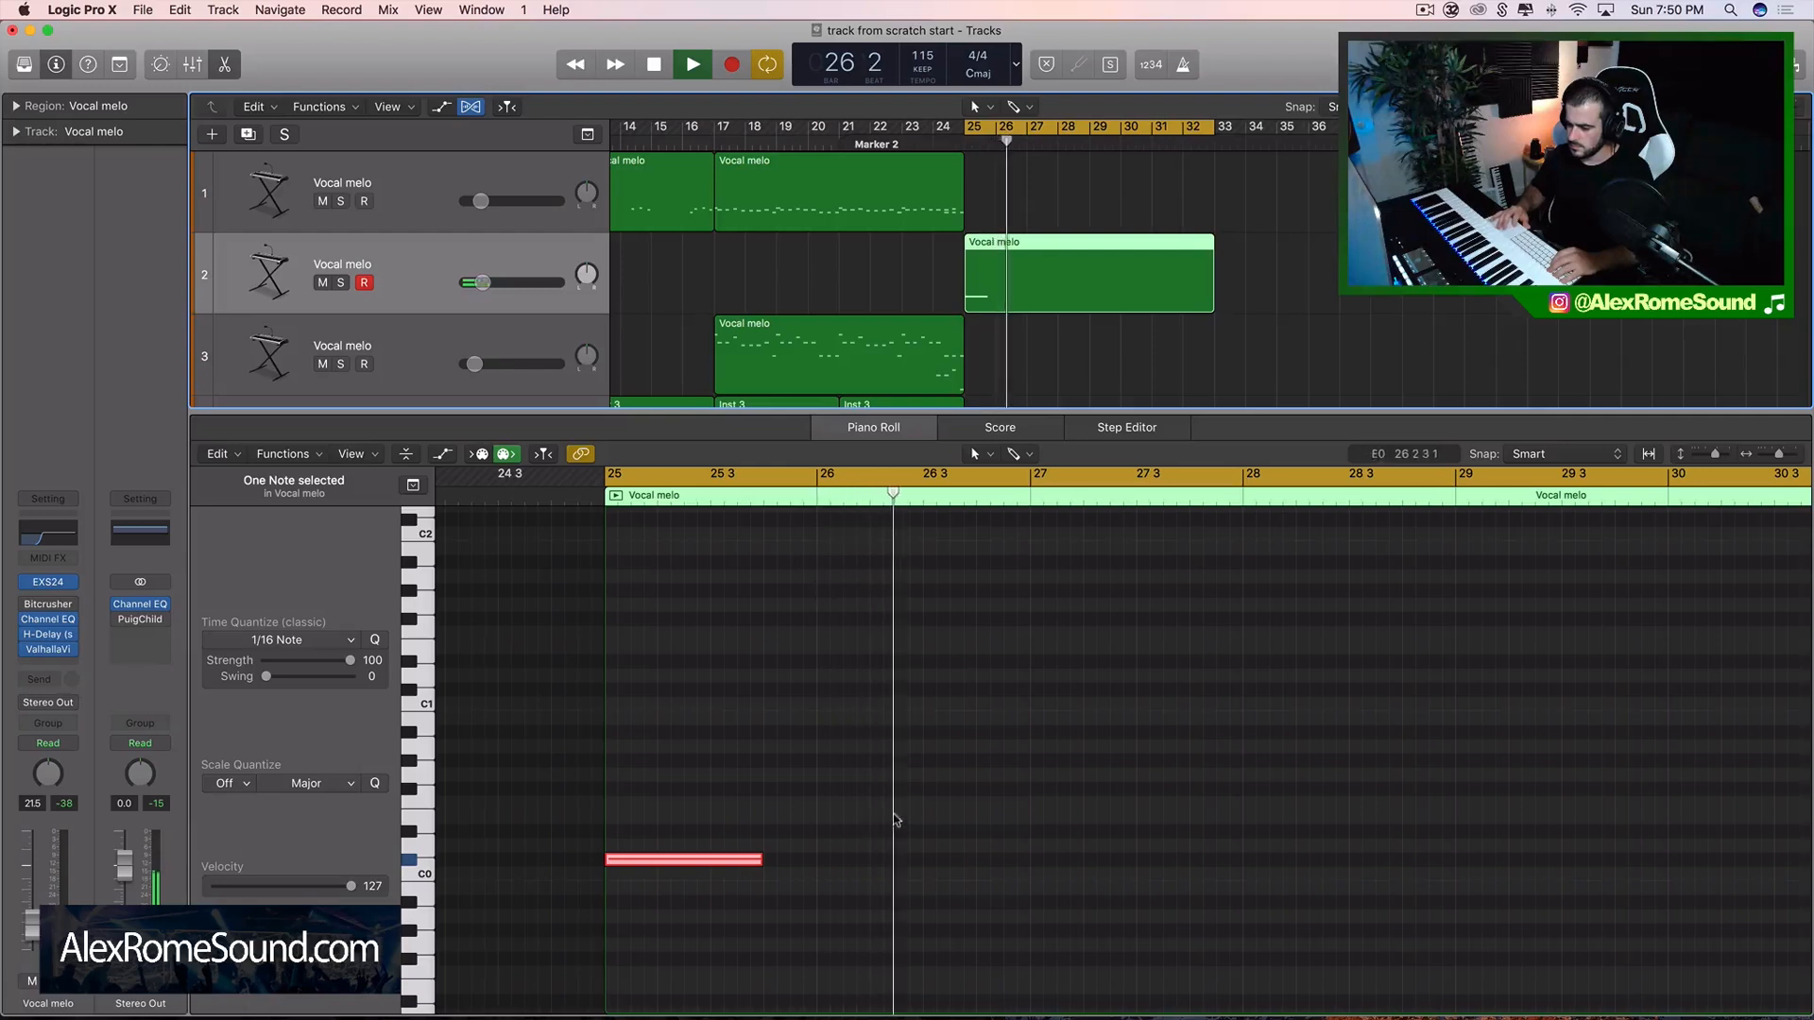
key(space)
click(822, 831)
key(space)
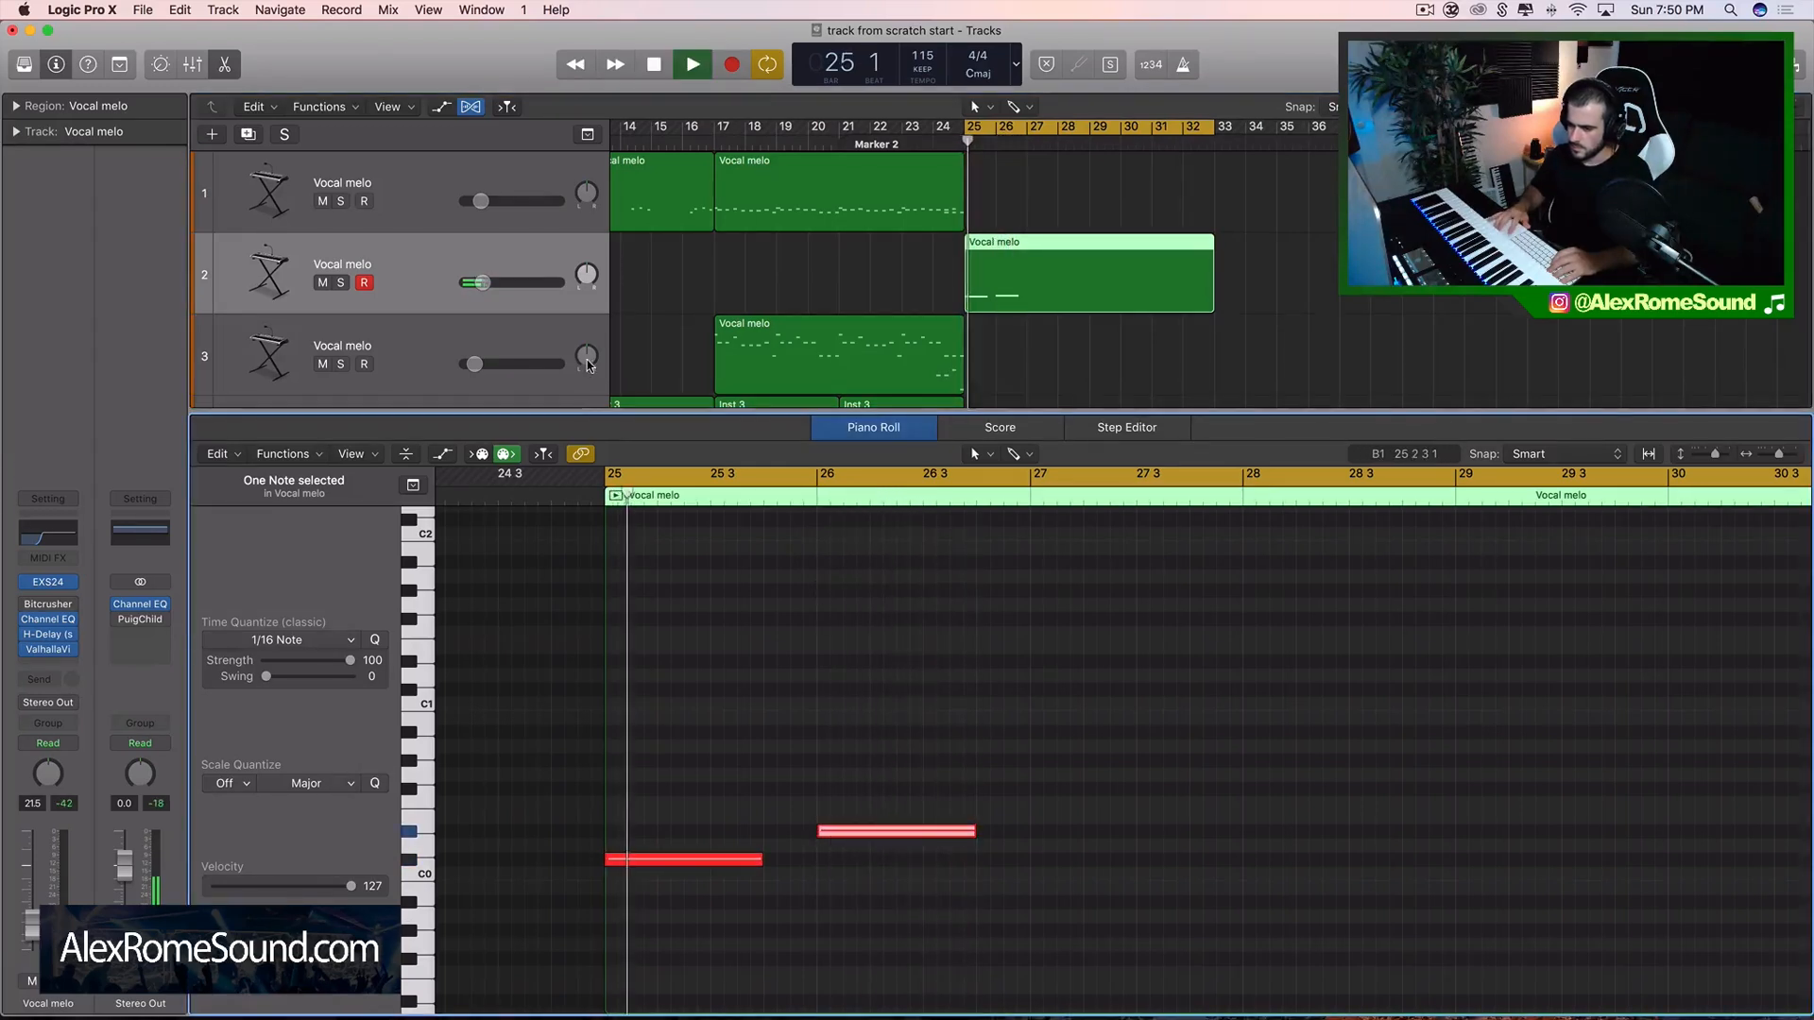
click(487, 295)
drag(480, 293, 479, 292)
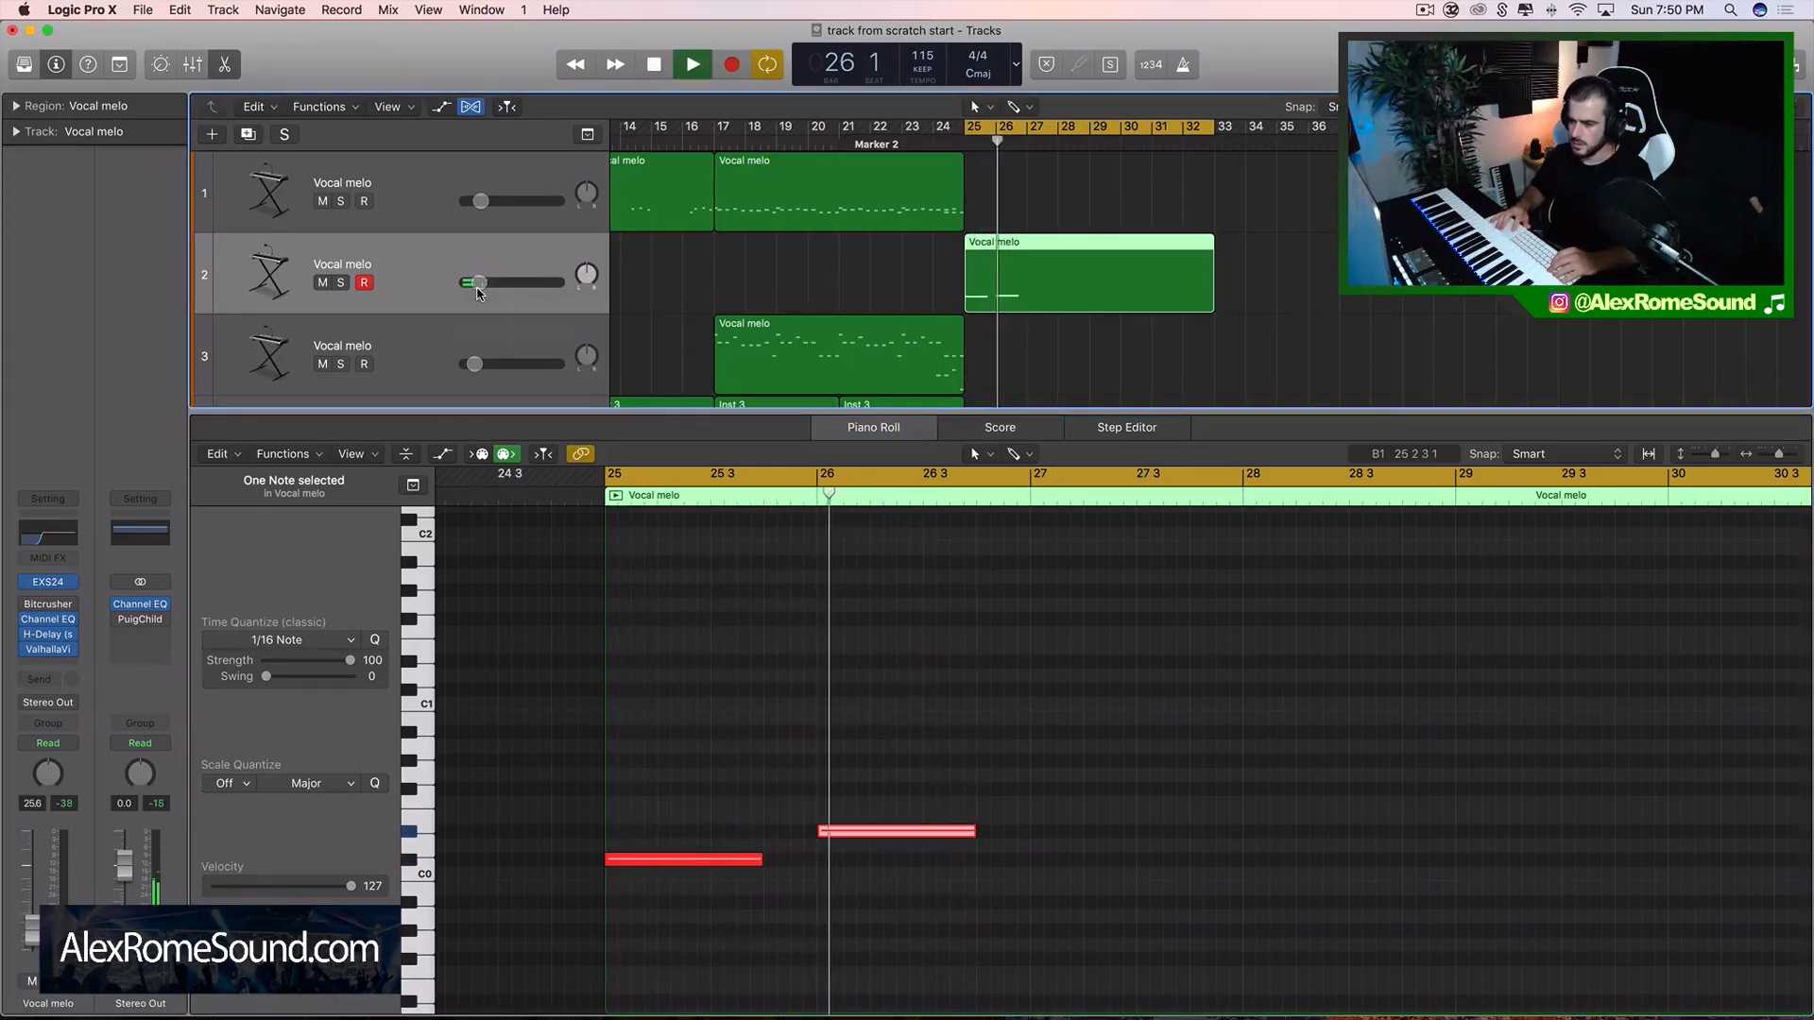
key(space)
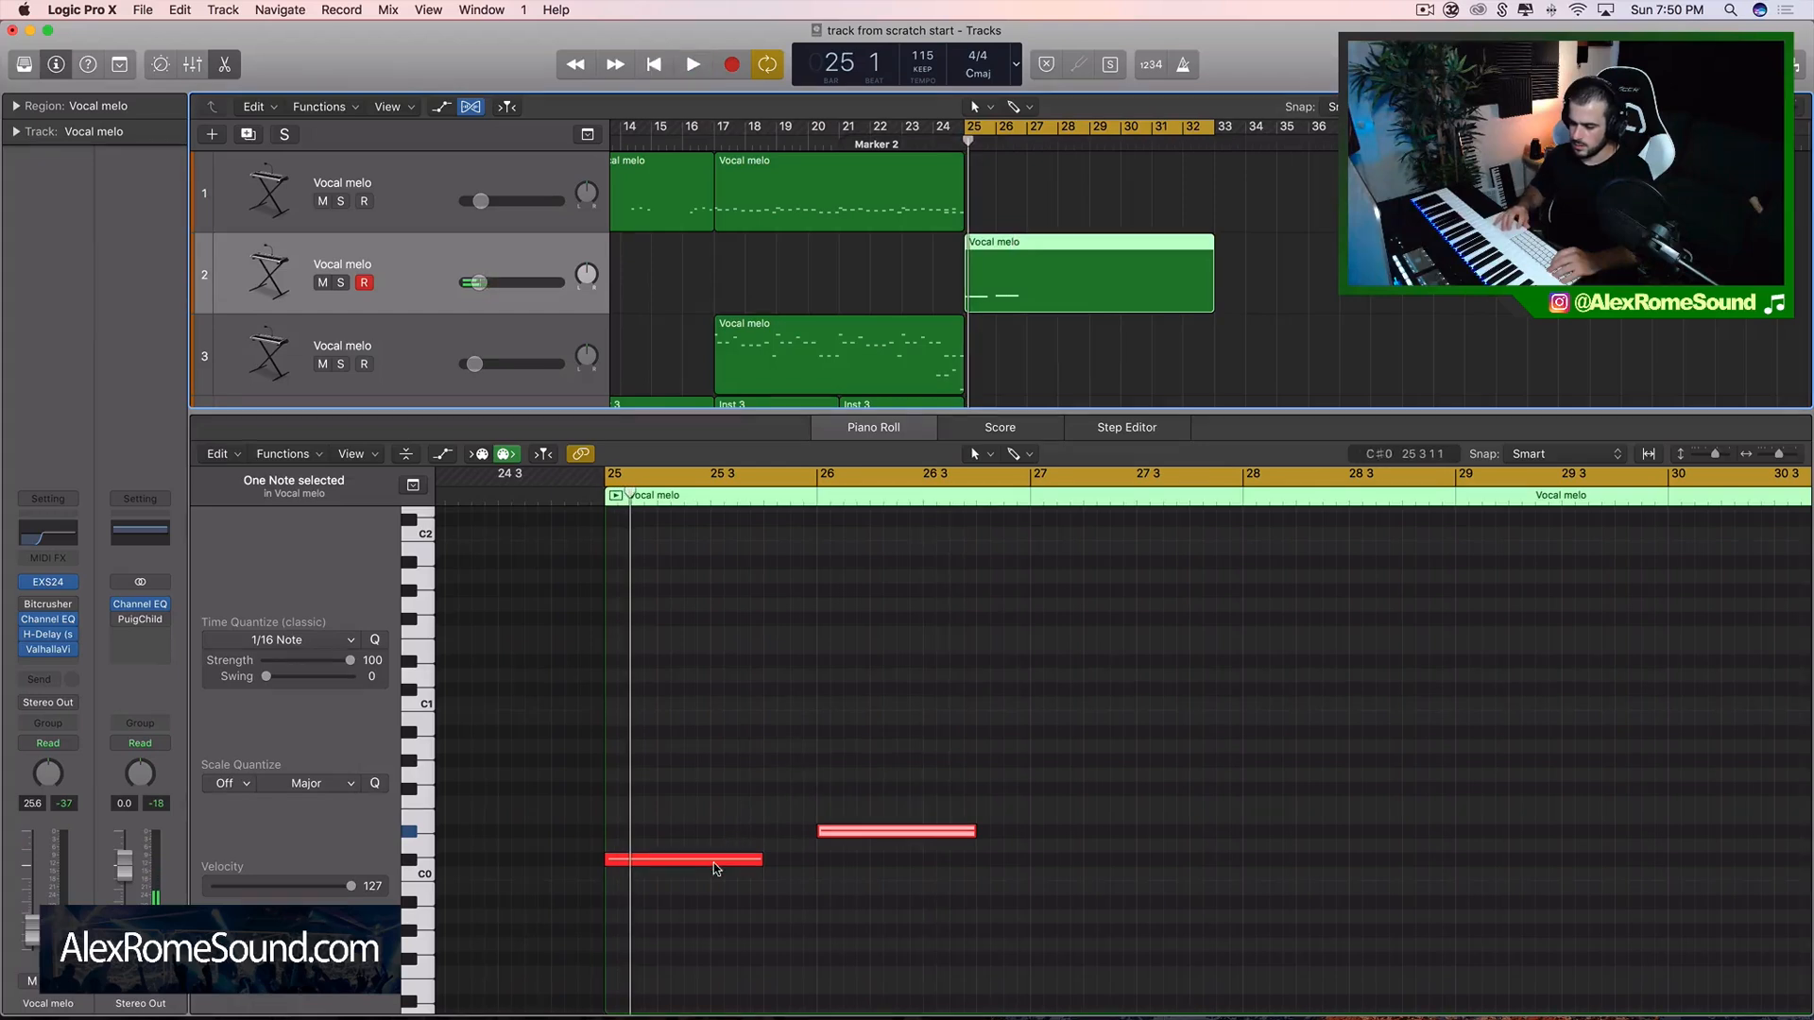
- Raise the bar 25 note to C#1 and set the duplicated Vocal melo track's volume to -37.0 dB
drag(714, 859, 713, 694)
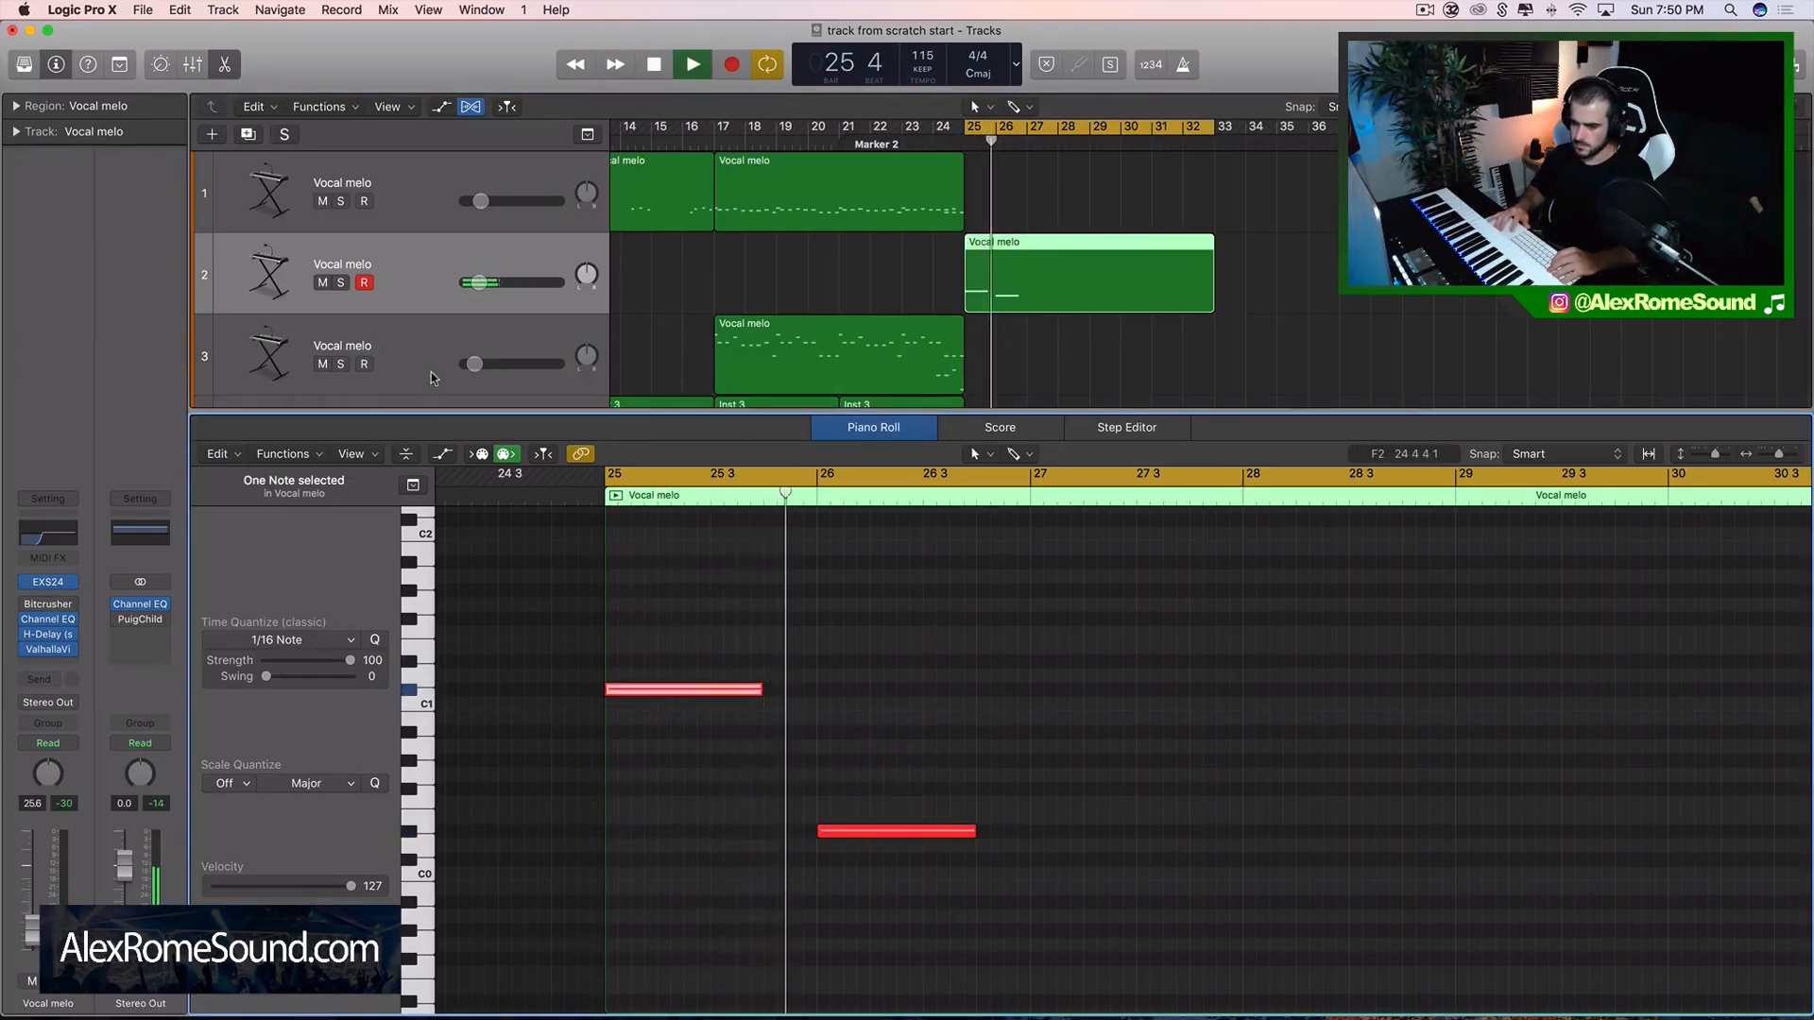
key(space)
drag(480, 283, 471, 283)
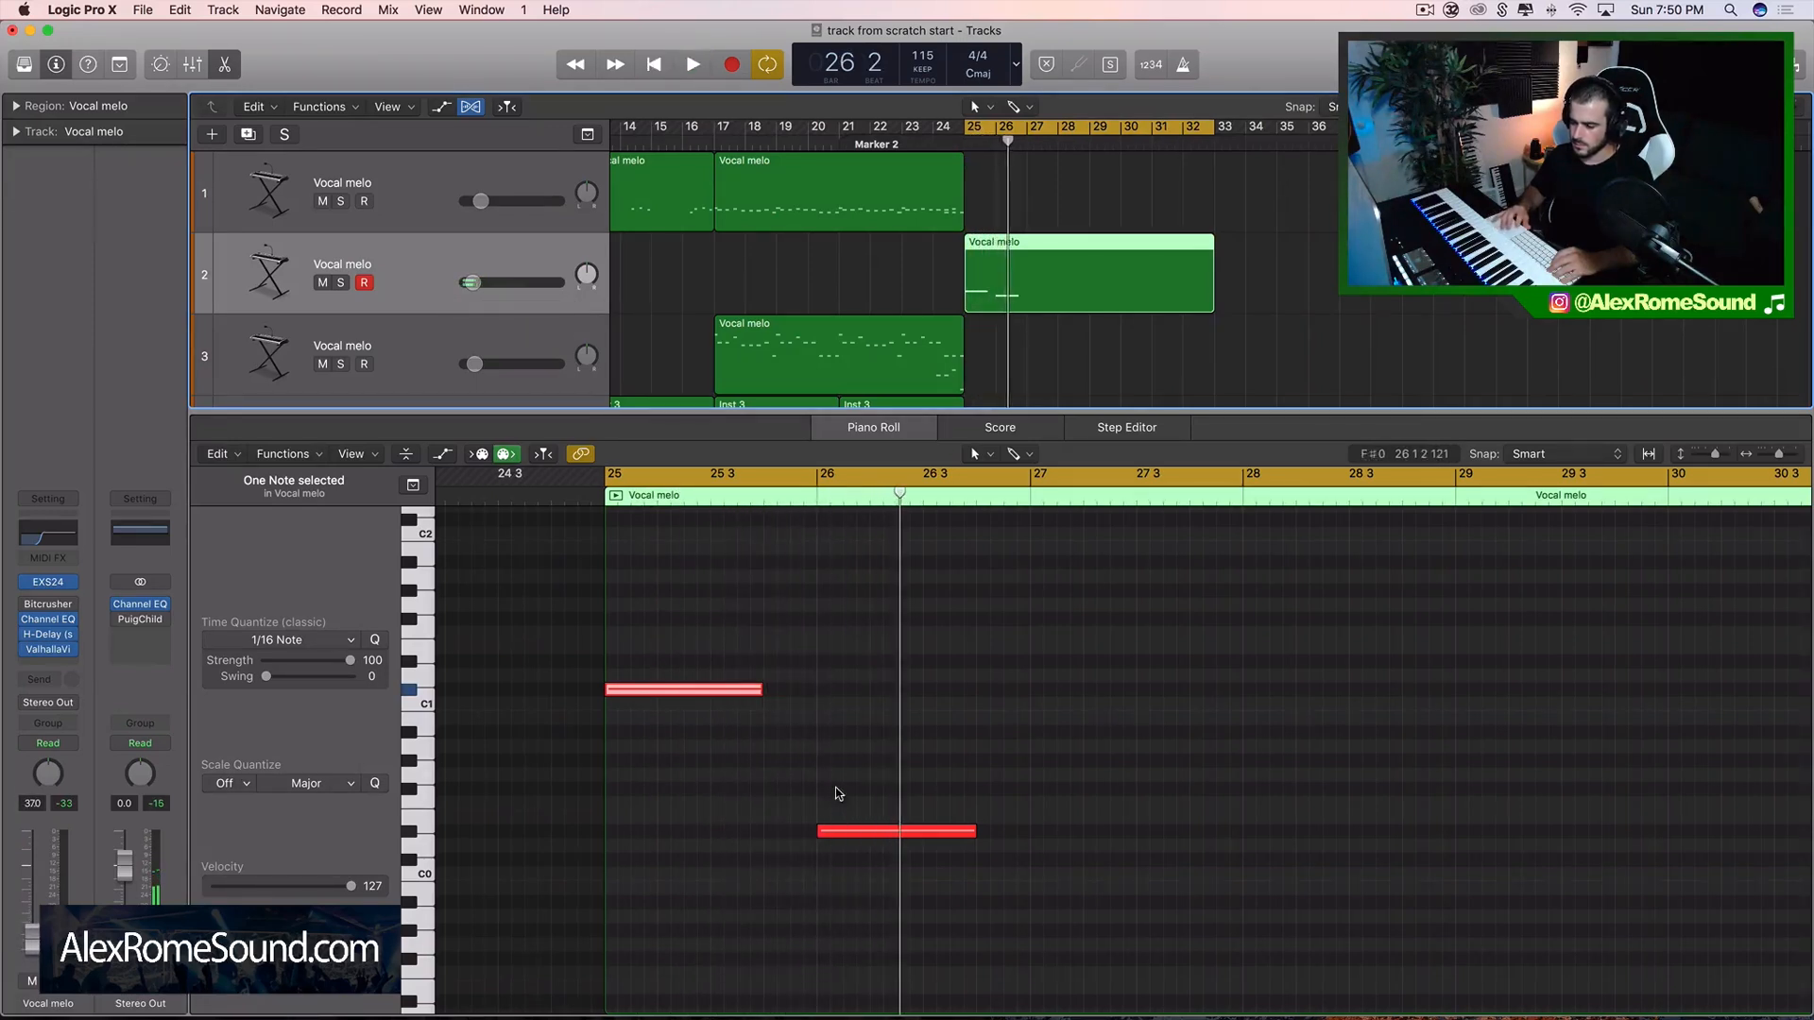
- Move the bar 26 note up to C#1 and shorten the bar 25 note to about a beat and a half
drag(835, 833, 836, 689)
click(790, 682)
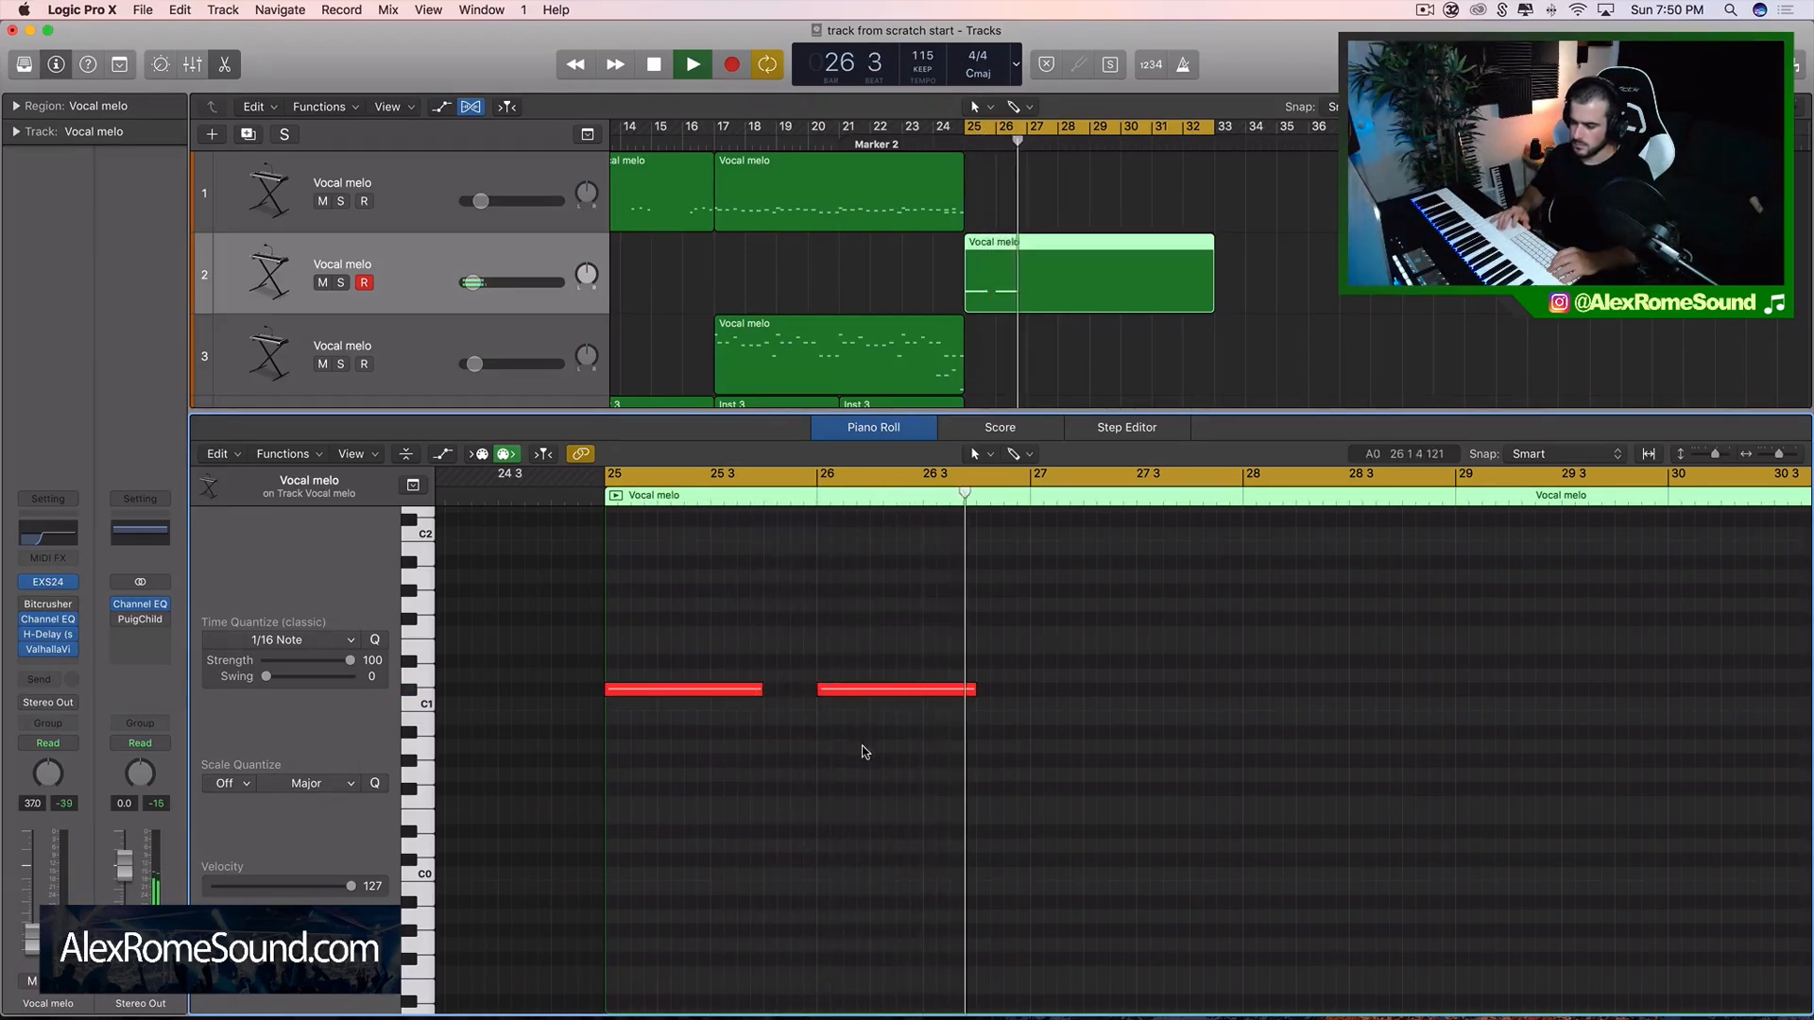
key(space)
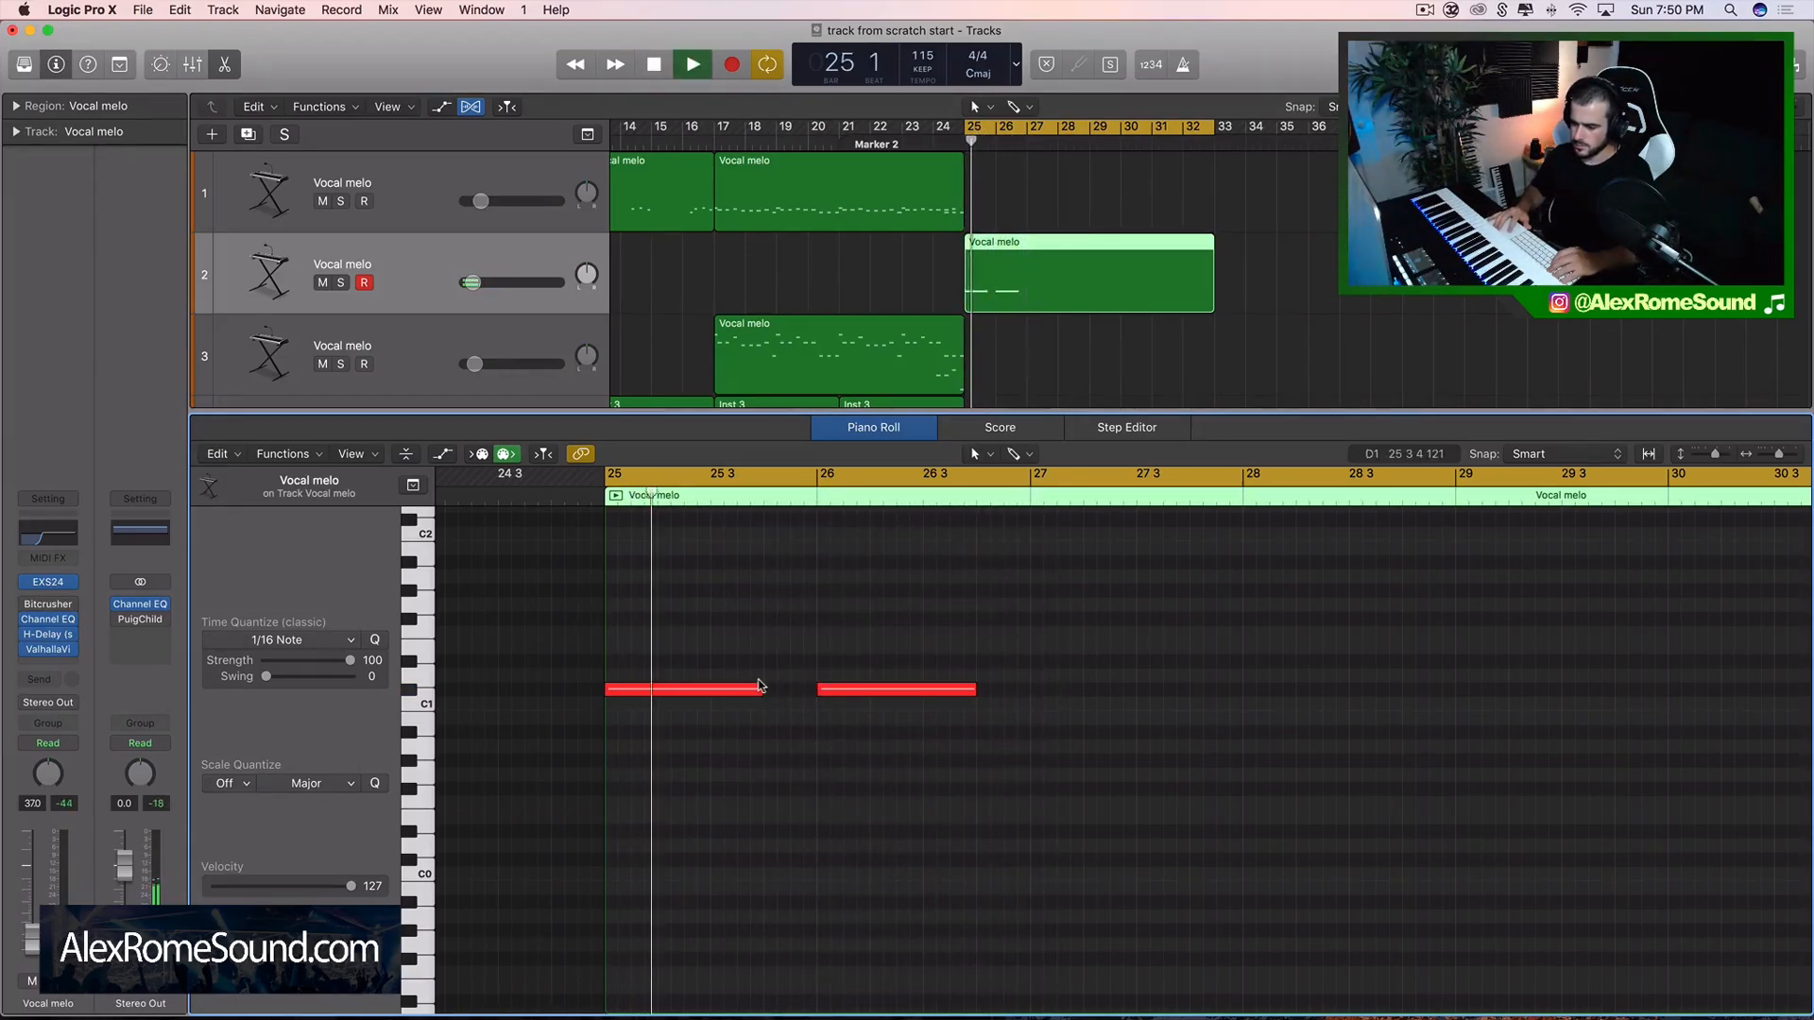
drag(756, 688, 681, 694)
key(space)
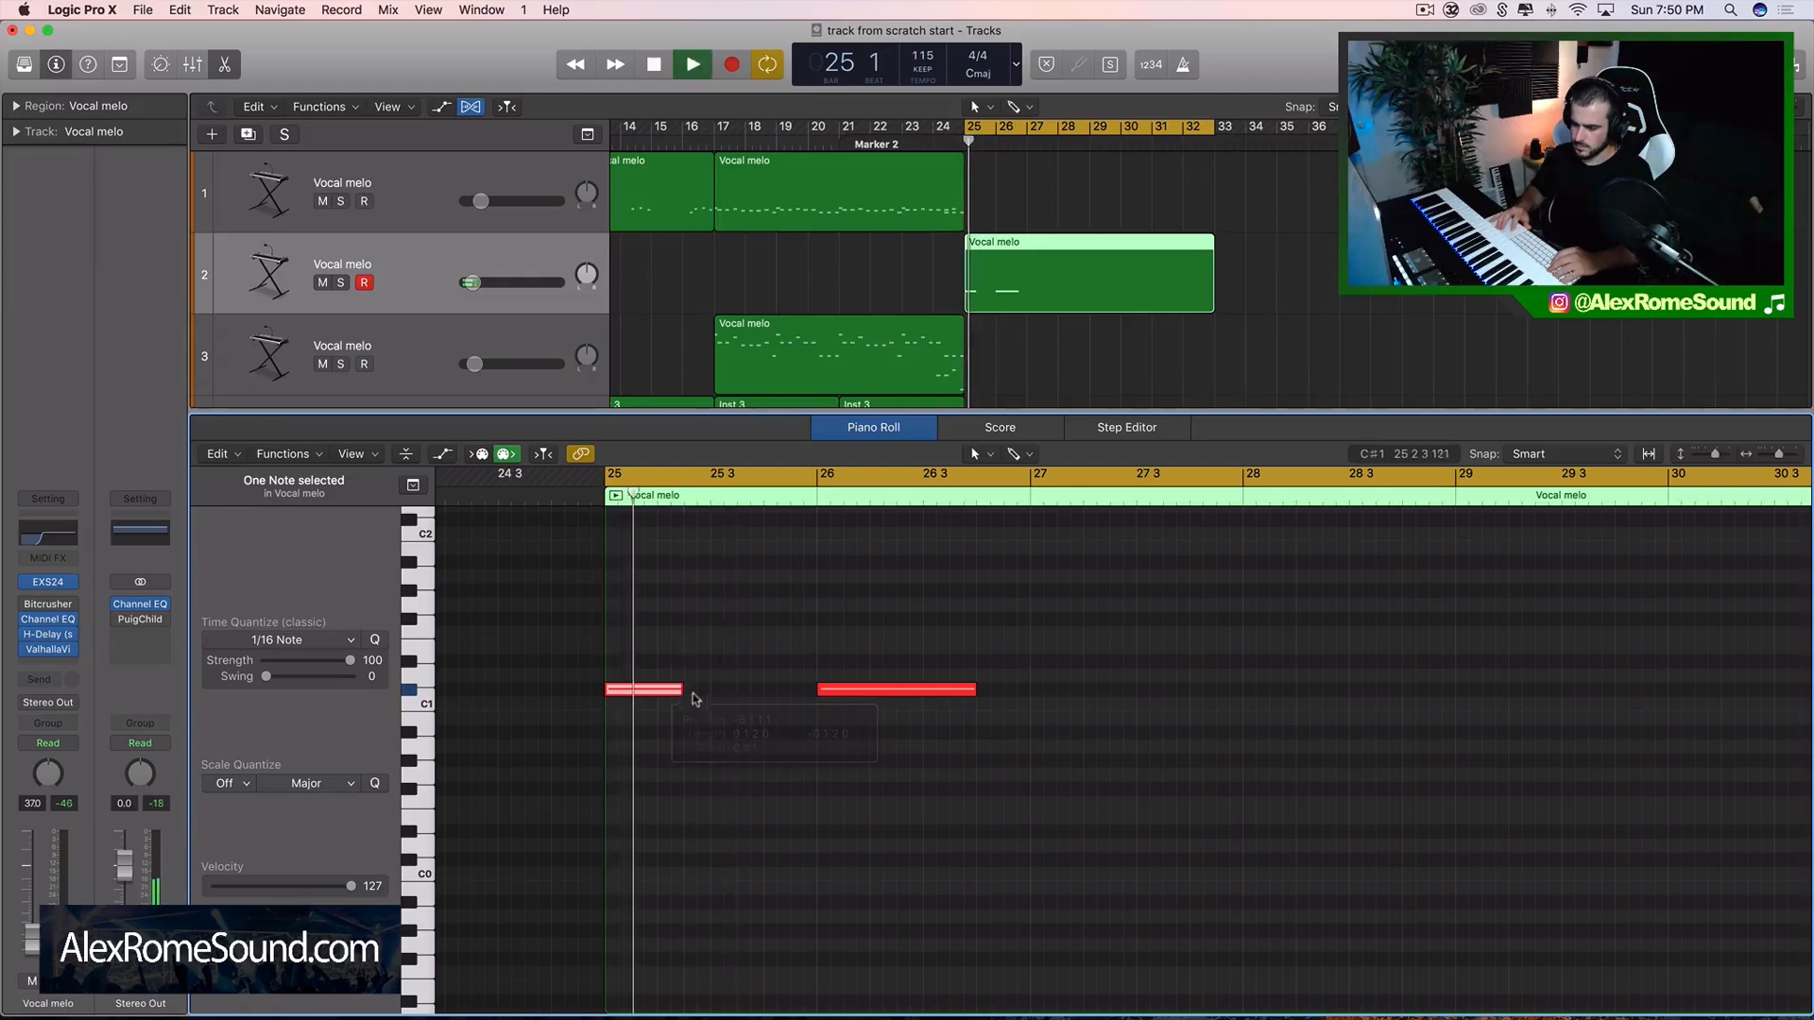
key(space)
- Add a short D#1 note at 25 3 3 and remove the extra C#1 note tried right after it
super+click(740, 680)
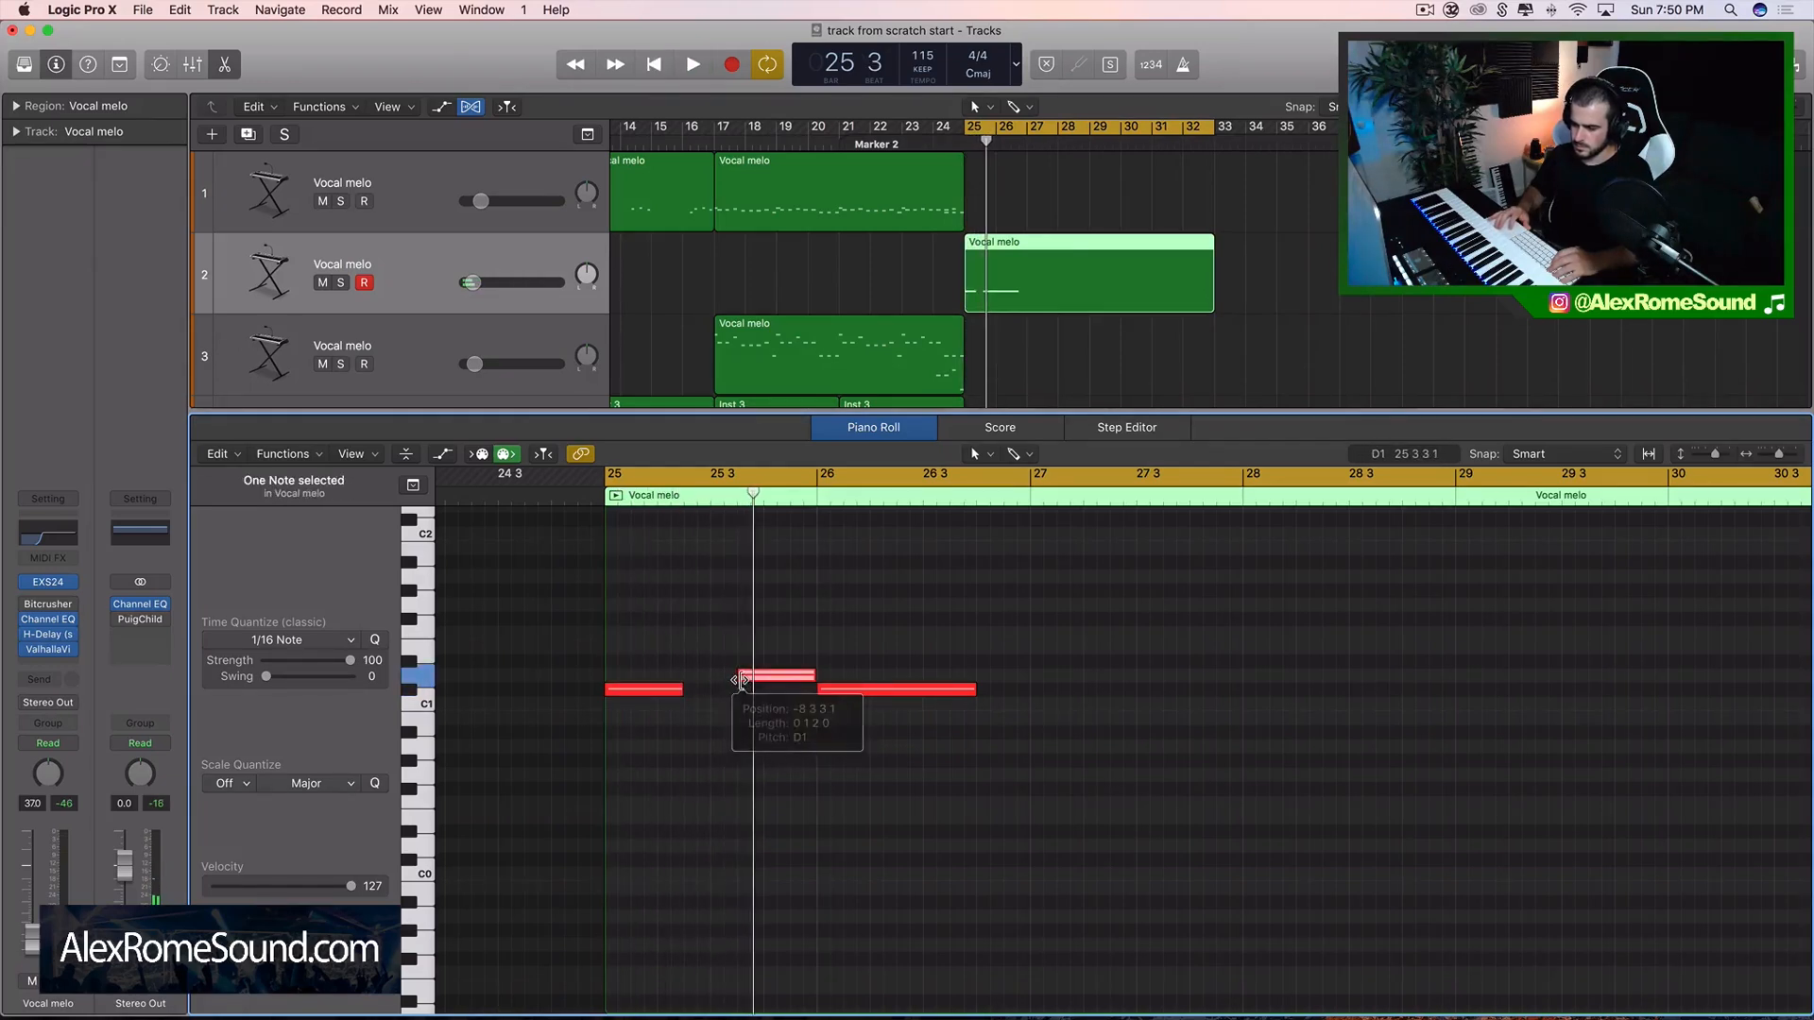
mouse_move(779, 680)
mouse_down()
mouse_move(780, 661)
mouse_move(755, 661)
mouse_up()
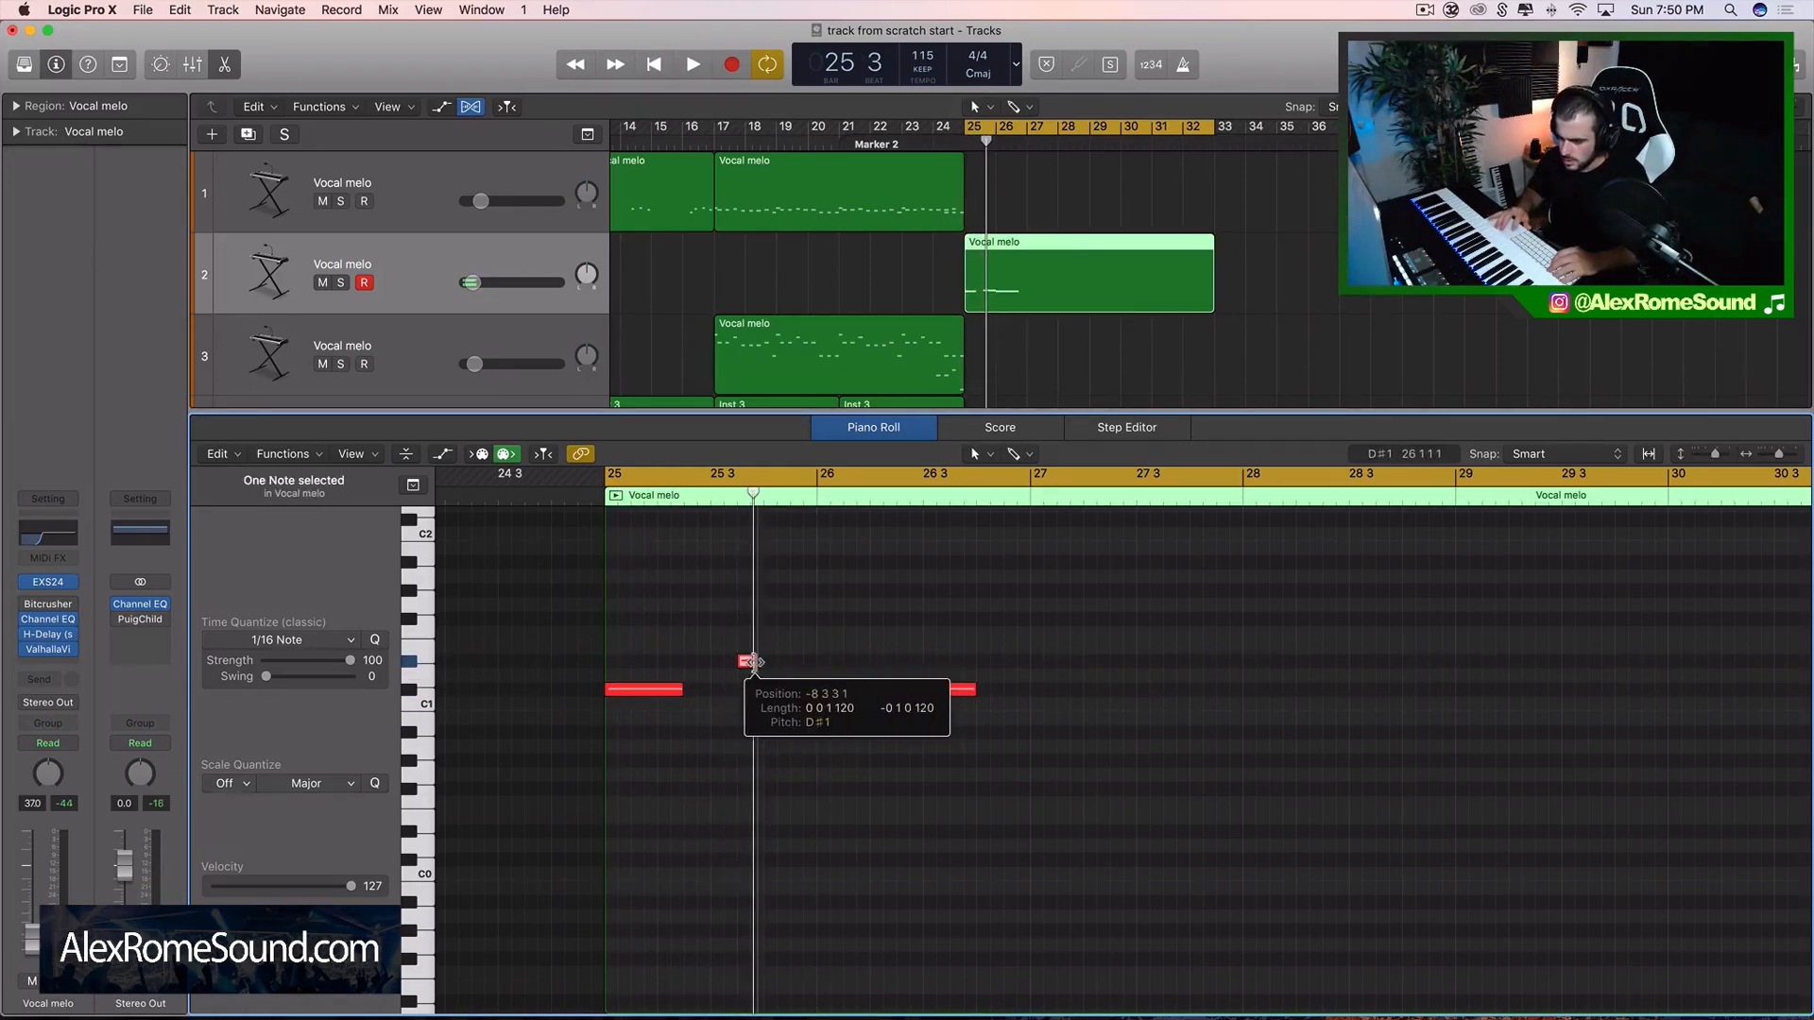
super+click(773, 688)
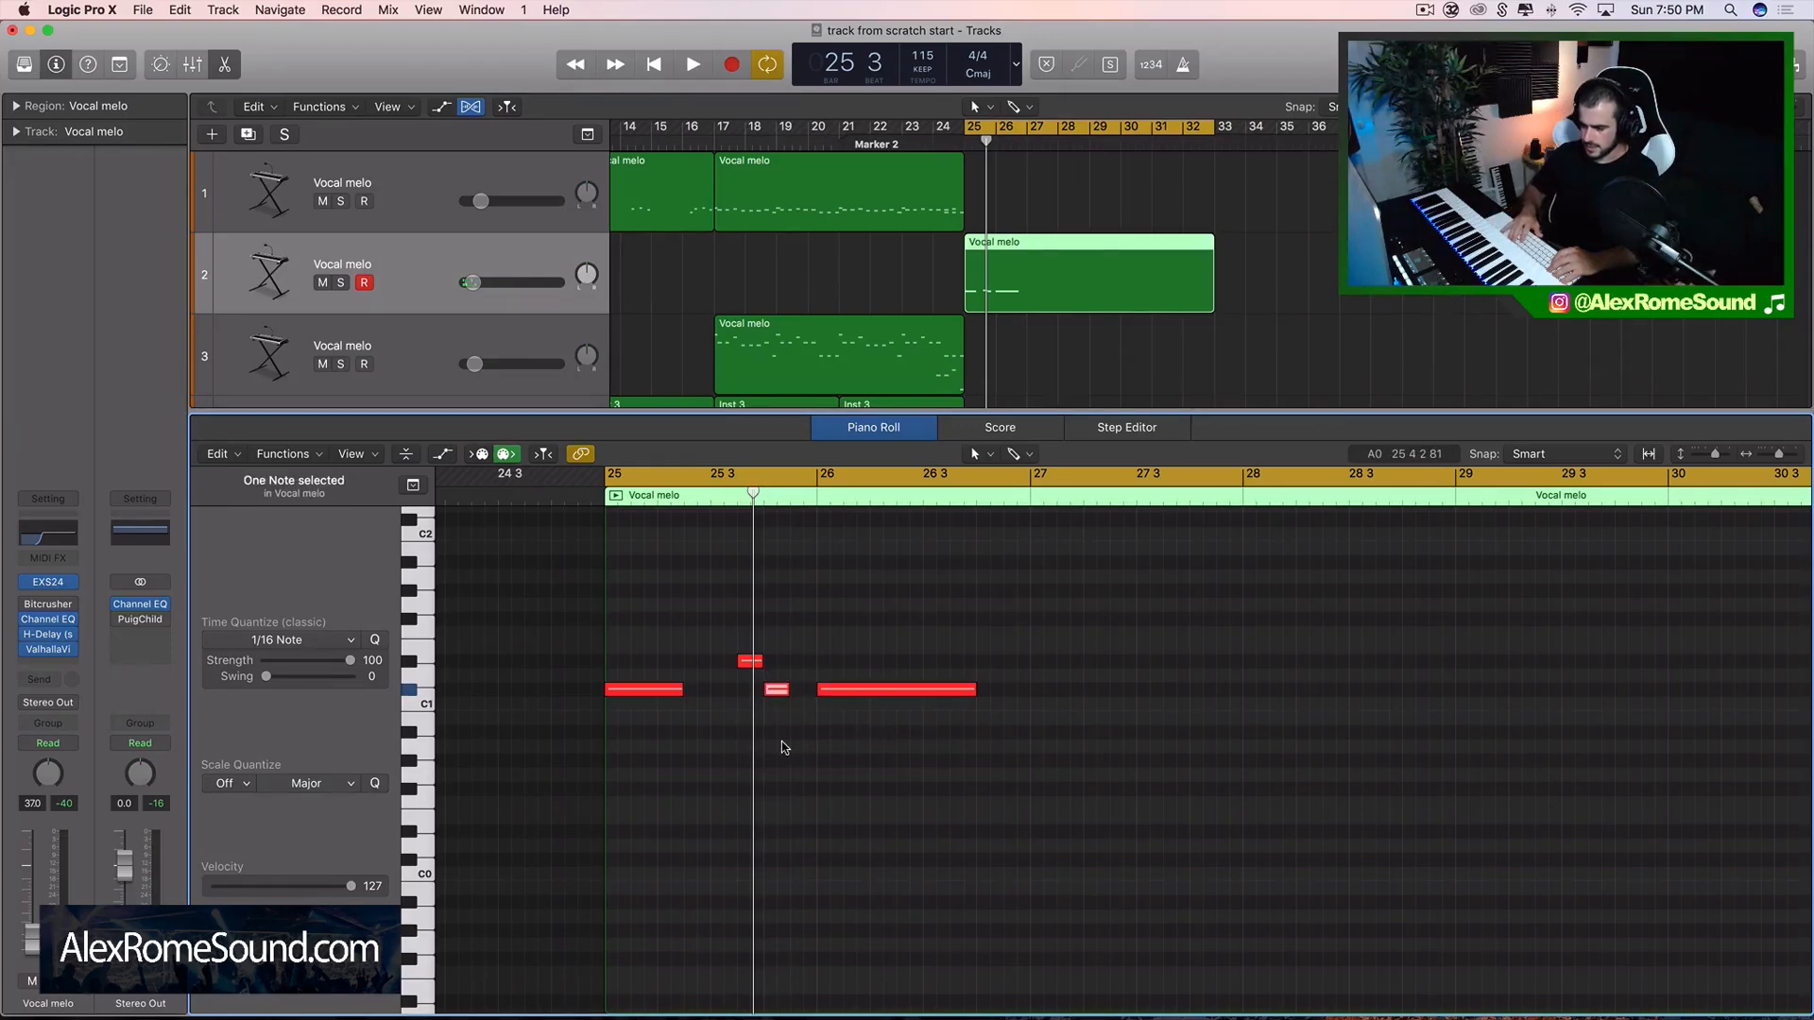
key(BackSpace)
- Repeat the C#1 and D#1 two-note phrase through to bar 33, filling the region, and close the Piano Roll
key(space)
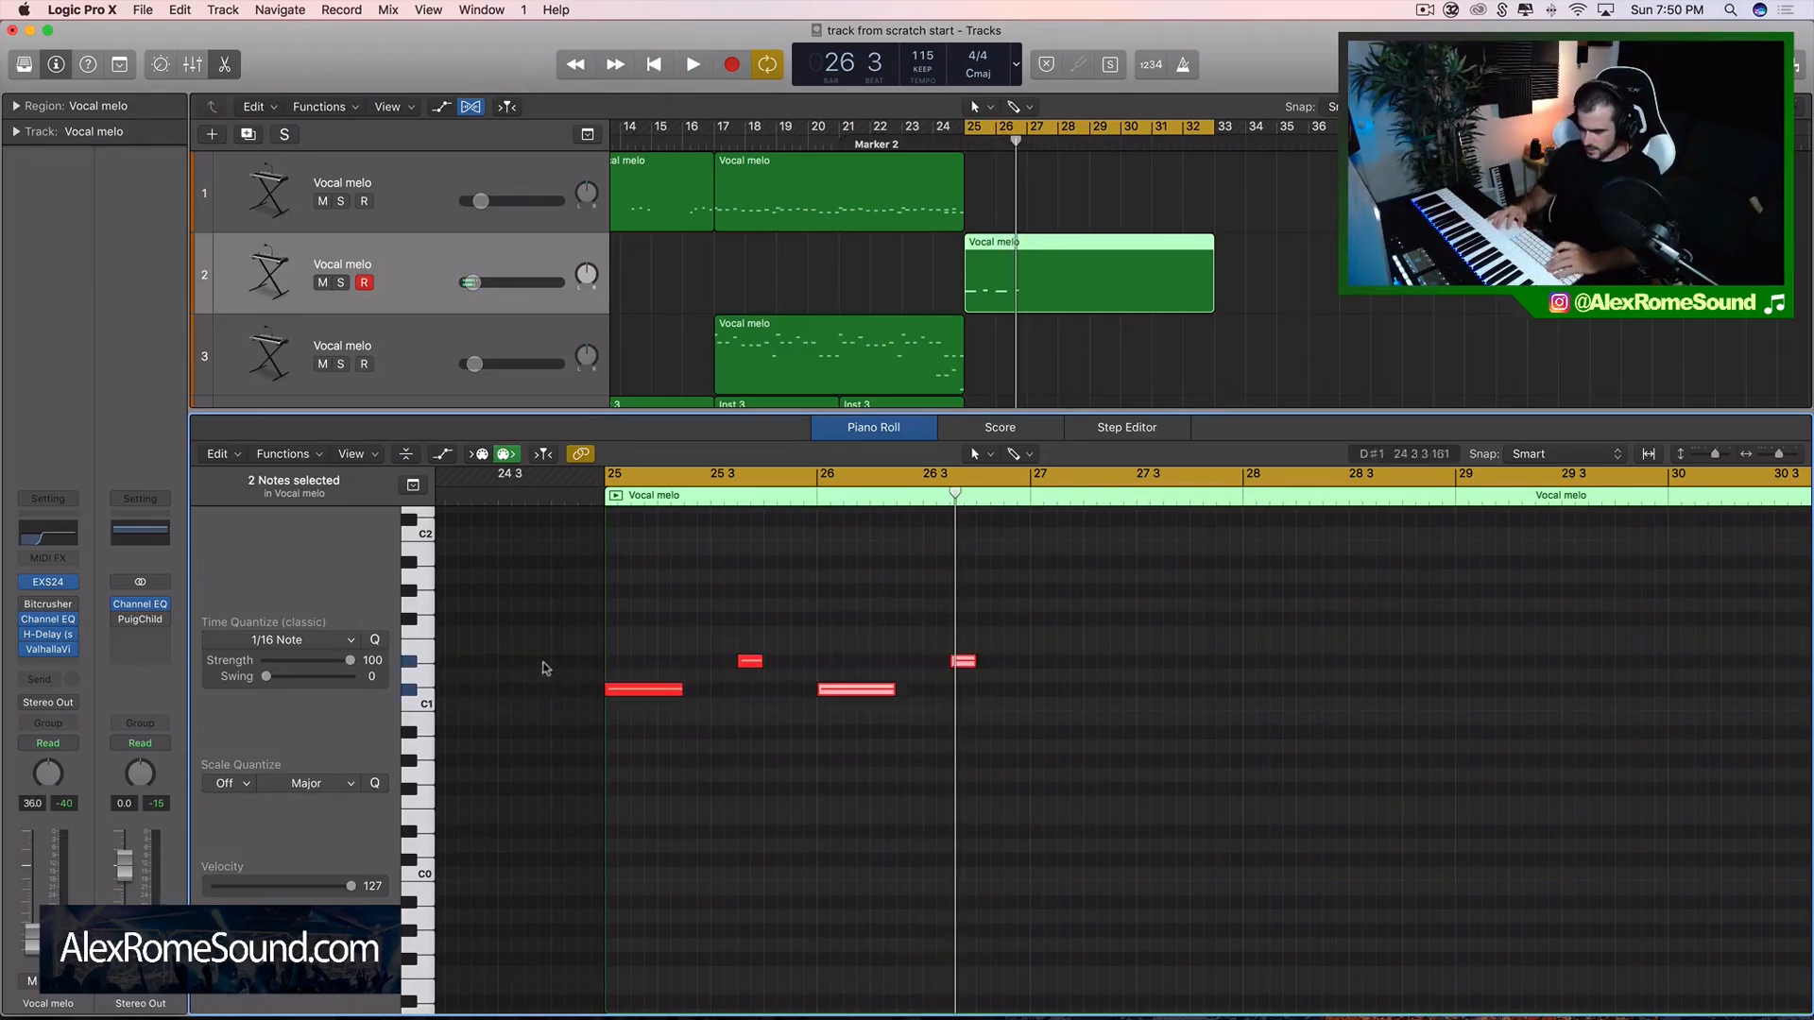
key(super+r)
key(super+r)
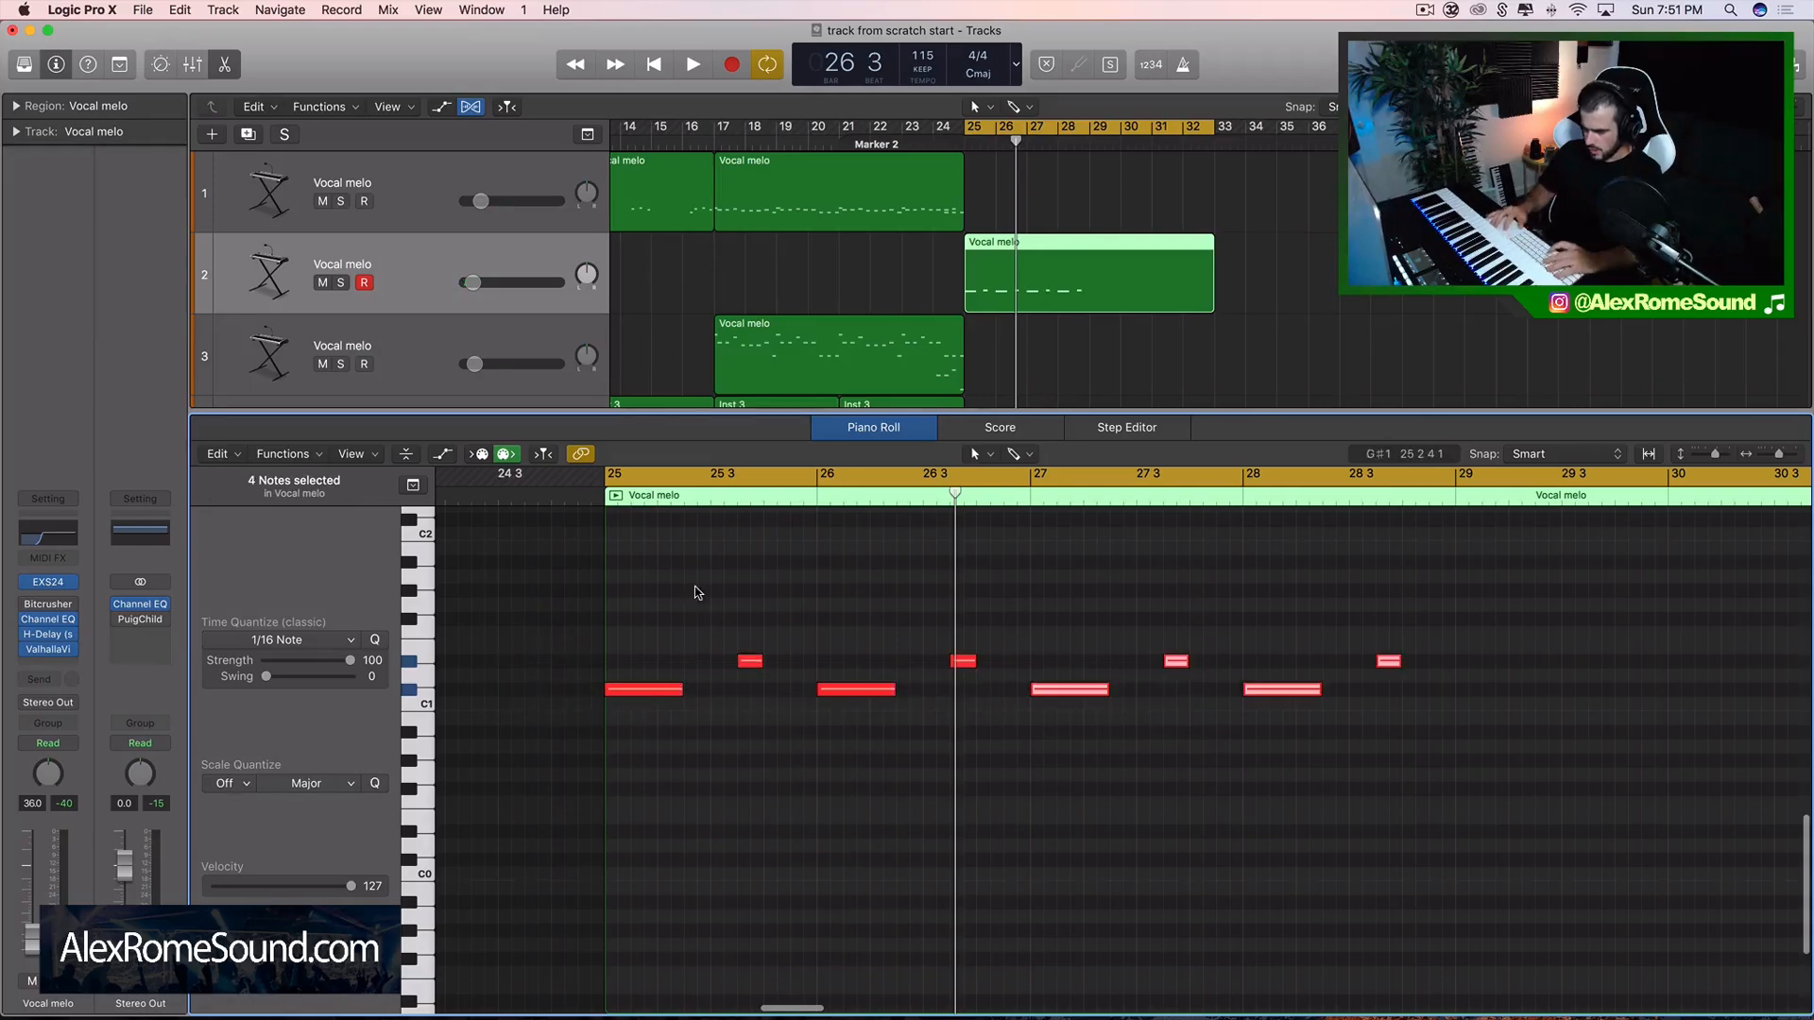
key(super+Left)
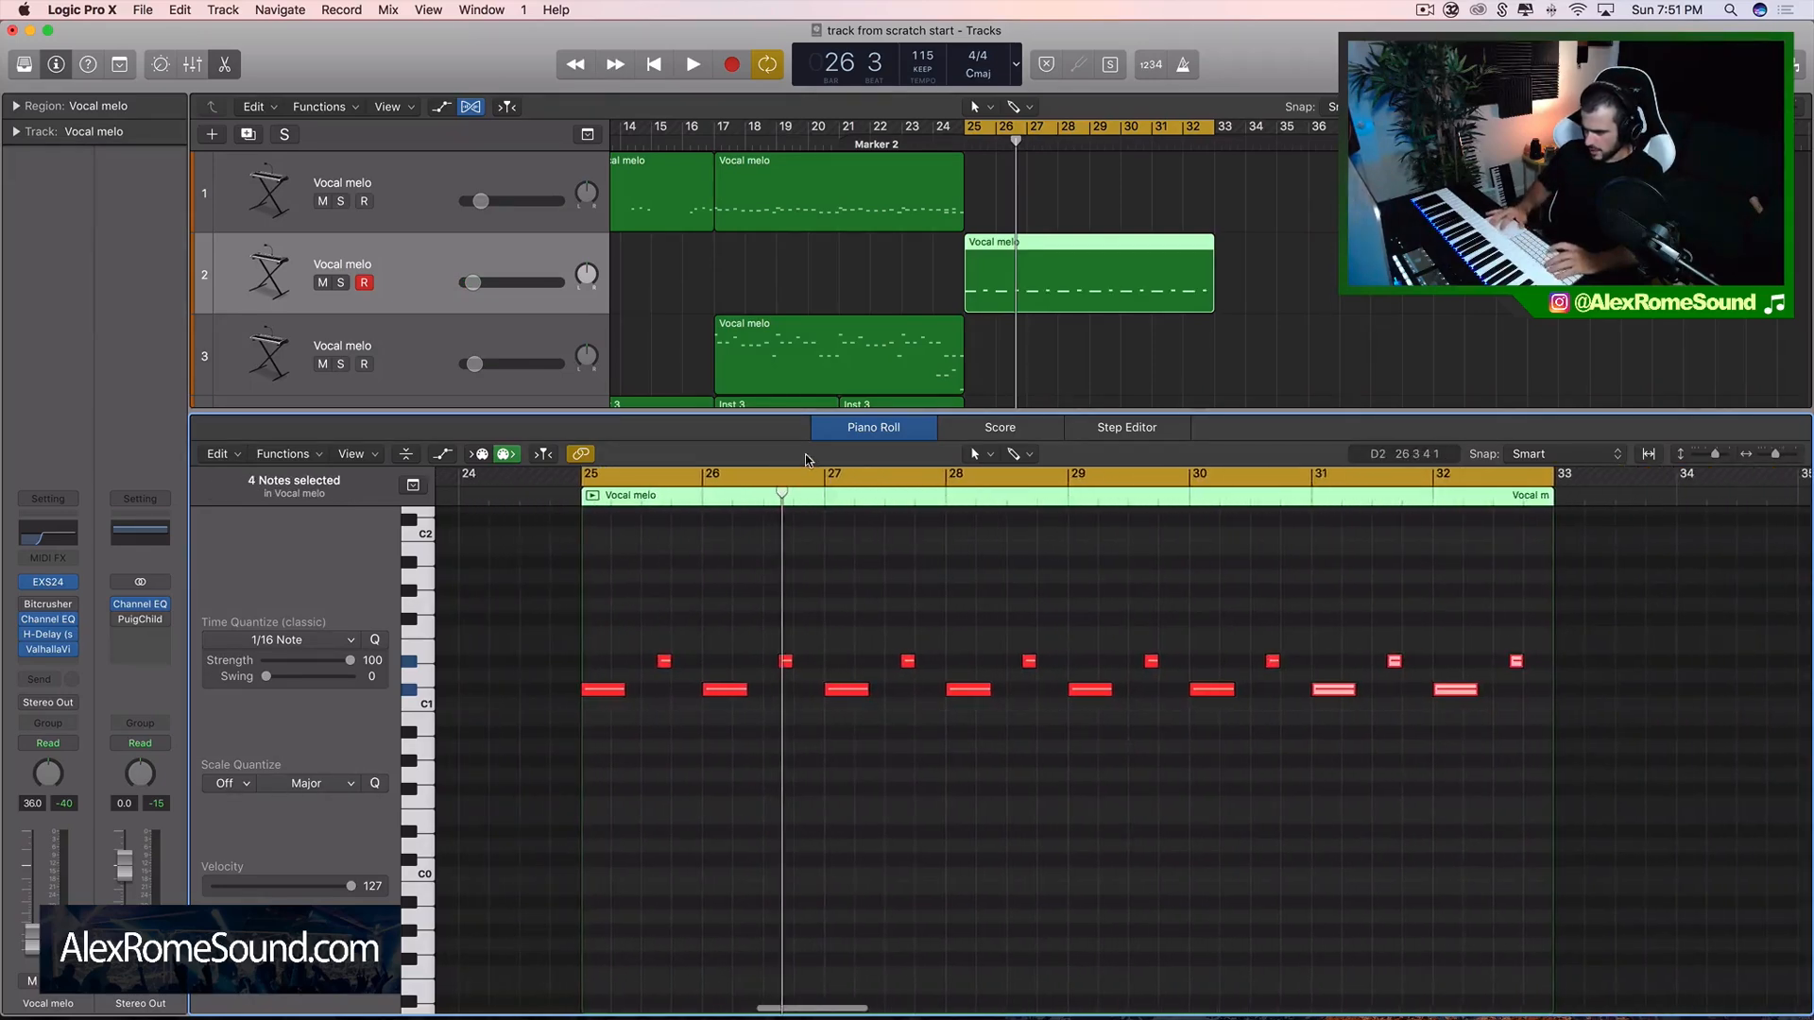
key(e)
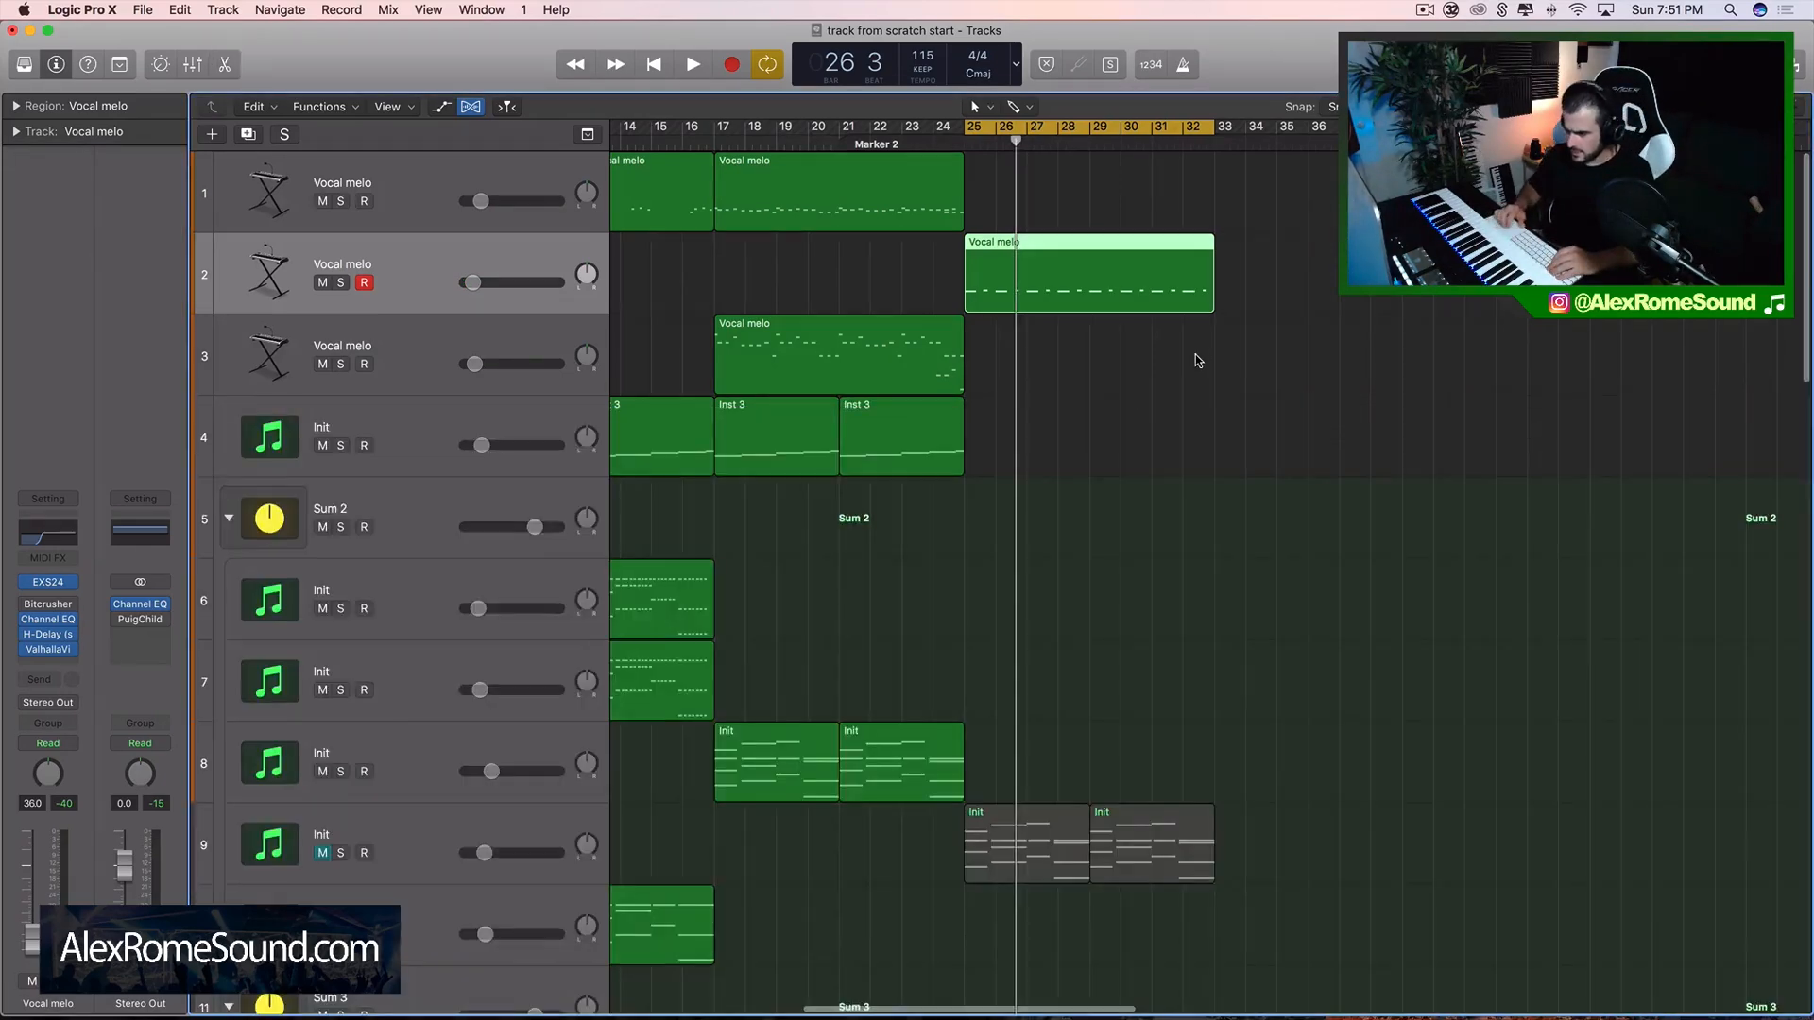
- Solo the first Serum chord track in Sum 3 and play it from bar 25
scroll(1196, 358, down, 8)
scroll(1196, 360, up, 8)
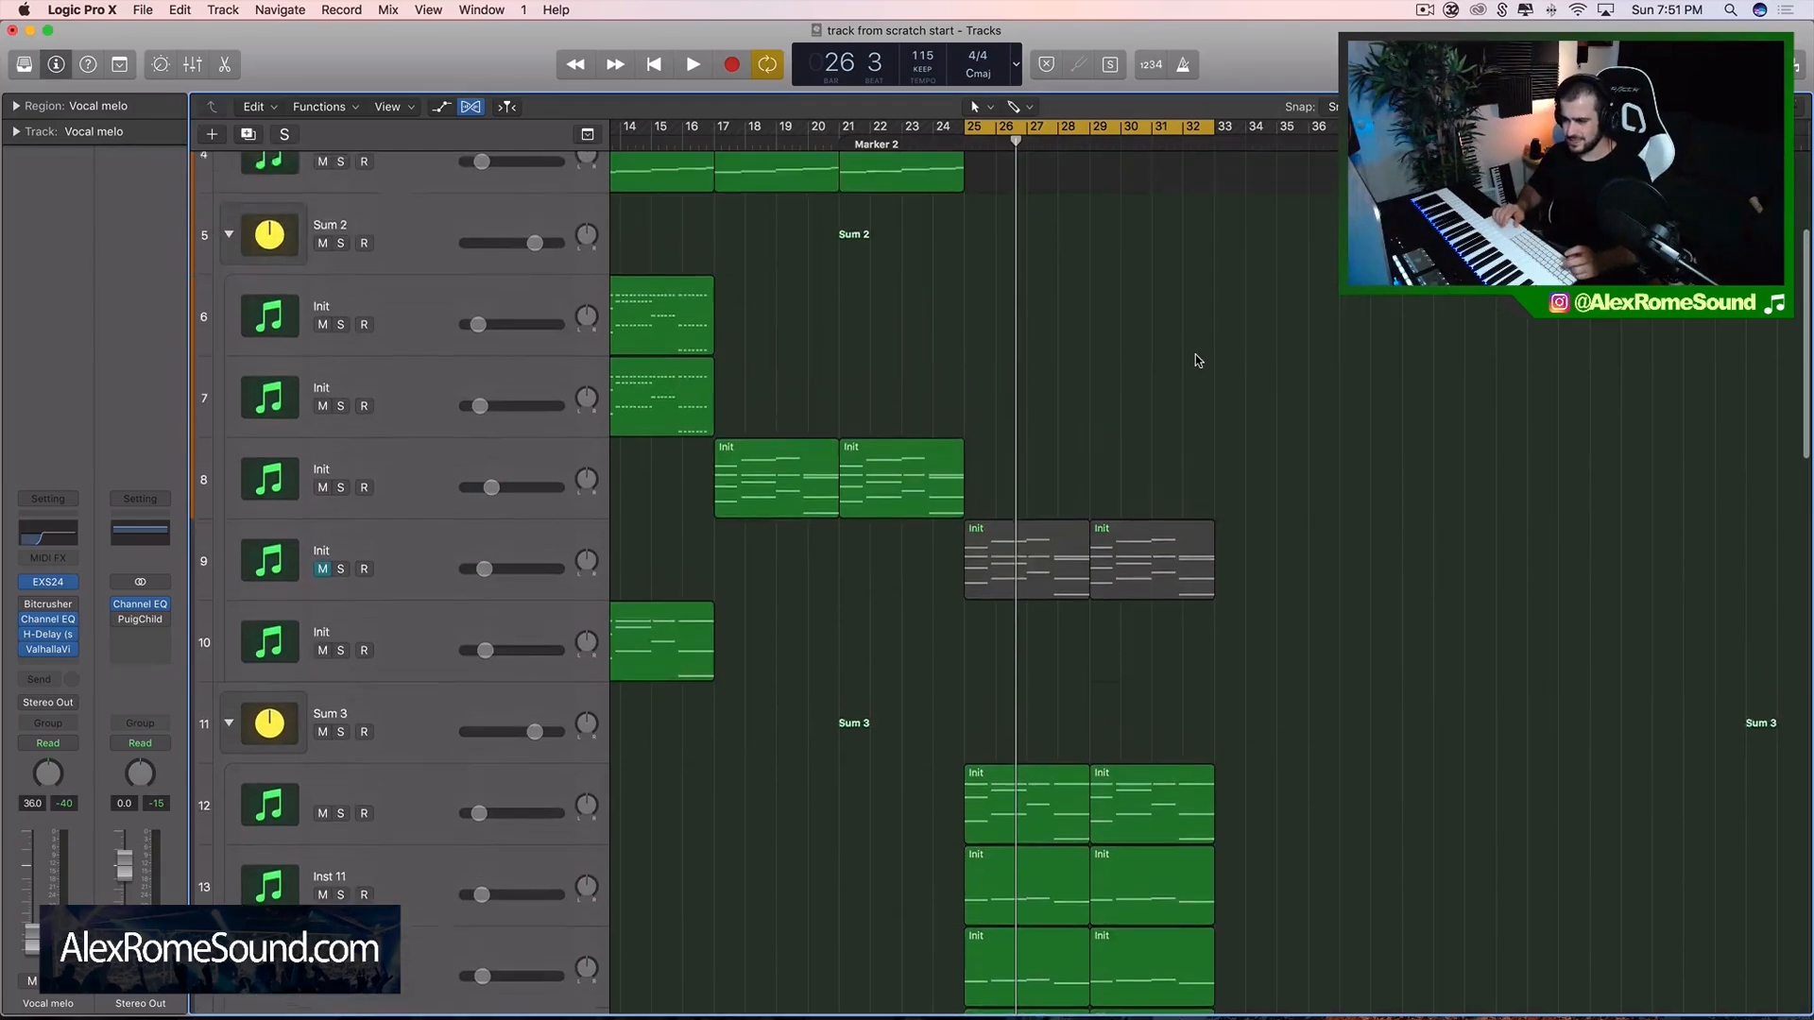
scroll(1196, 360, down, 15)
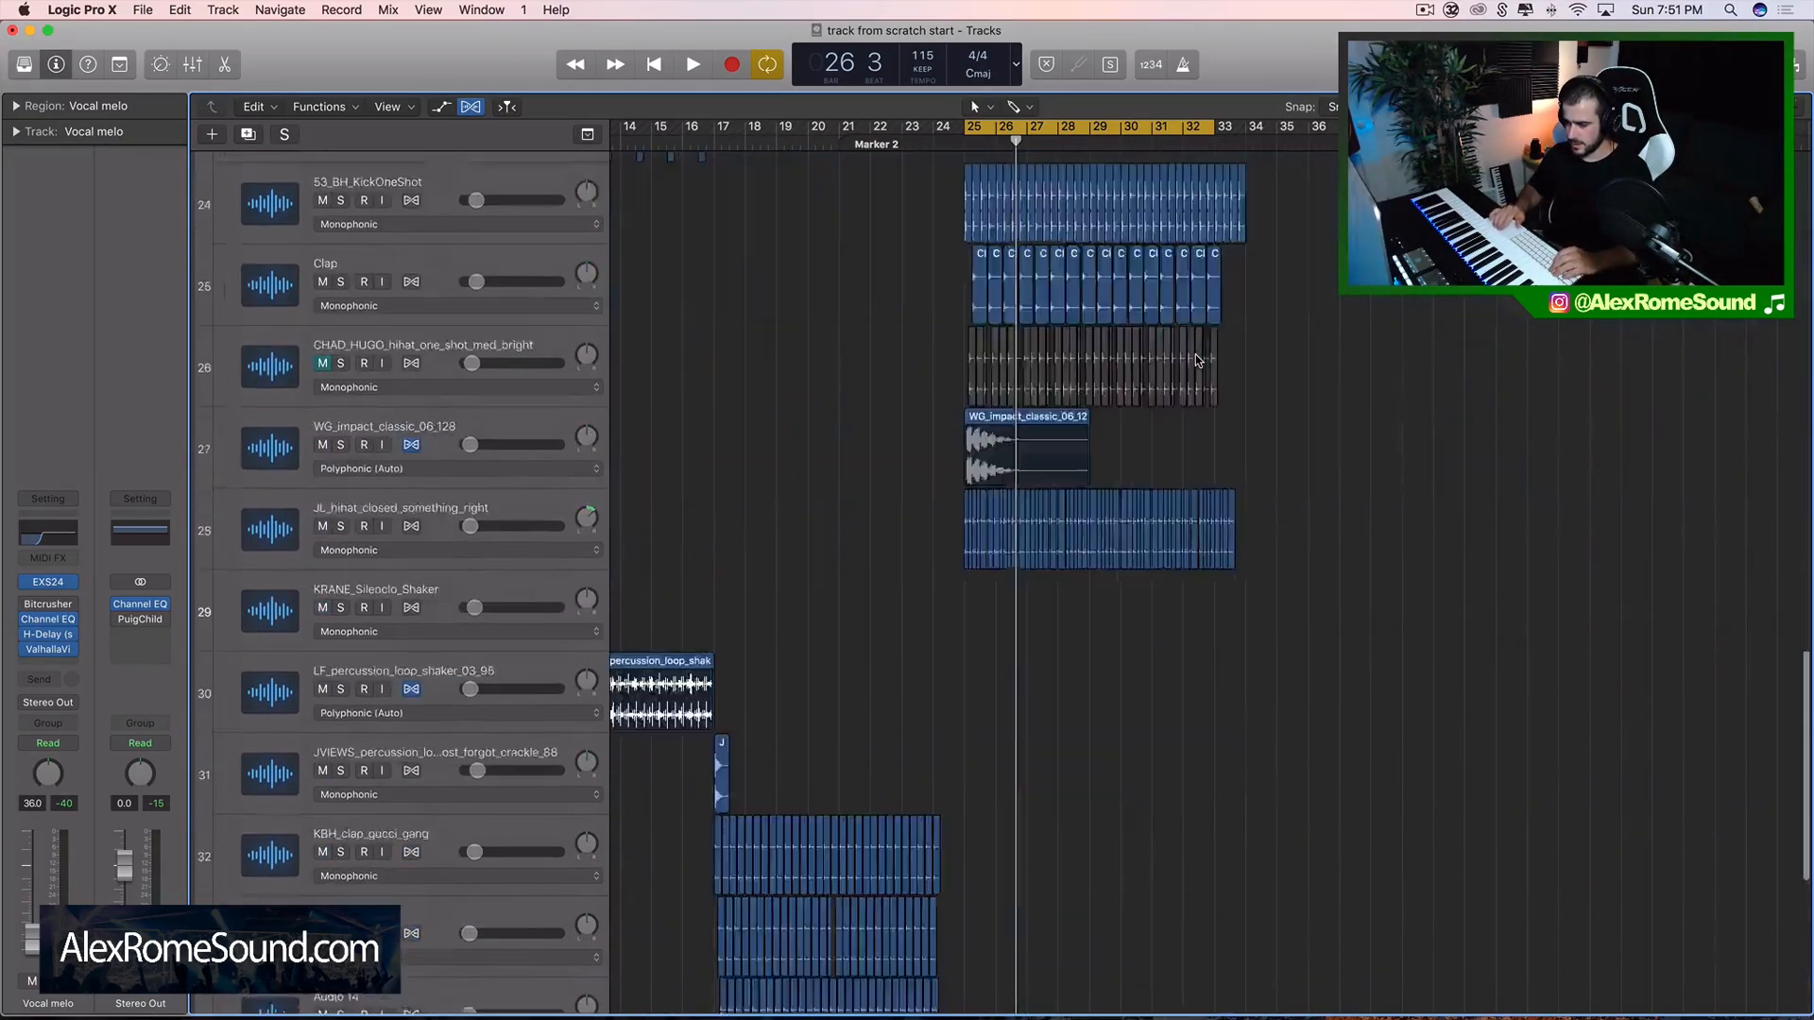
scroll(1196, 360, up, 8)
scroll(1196, 358, up, 15)
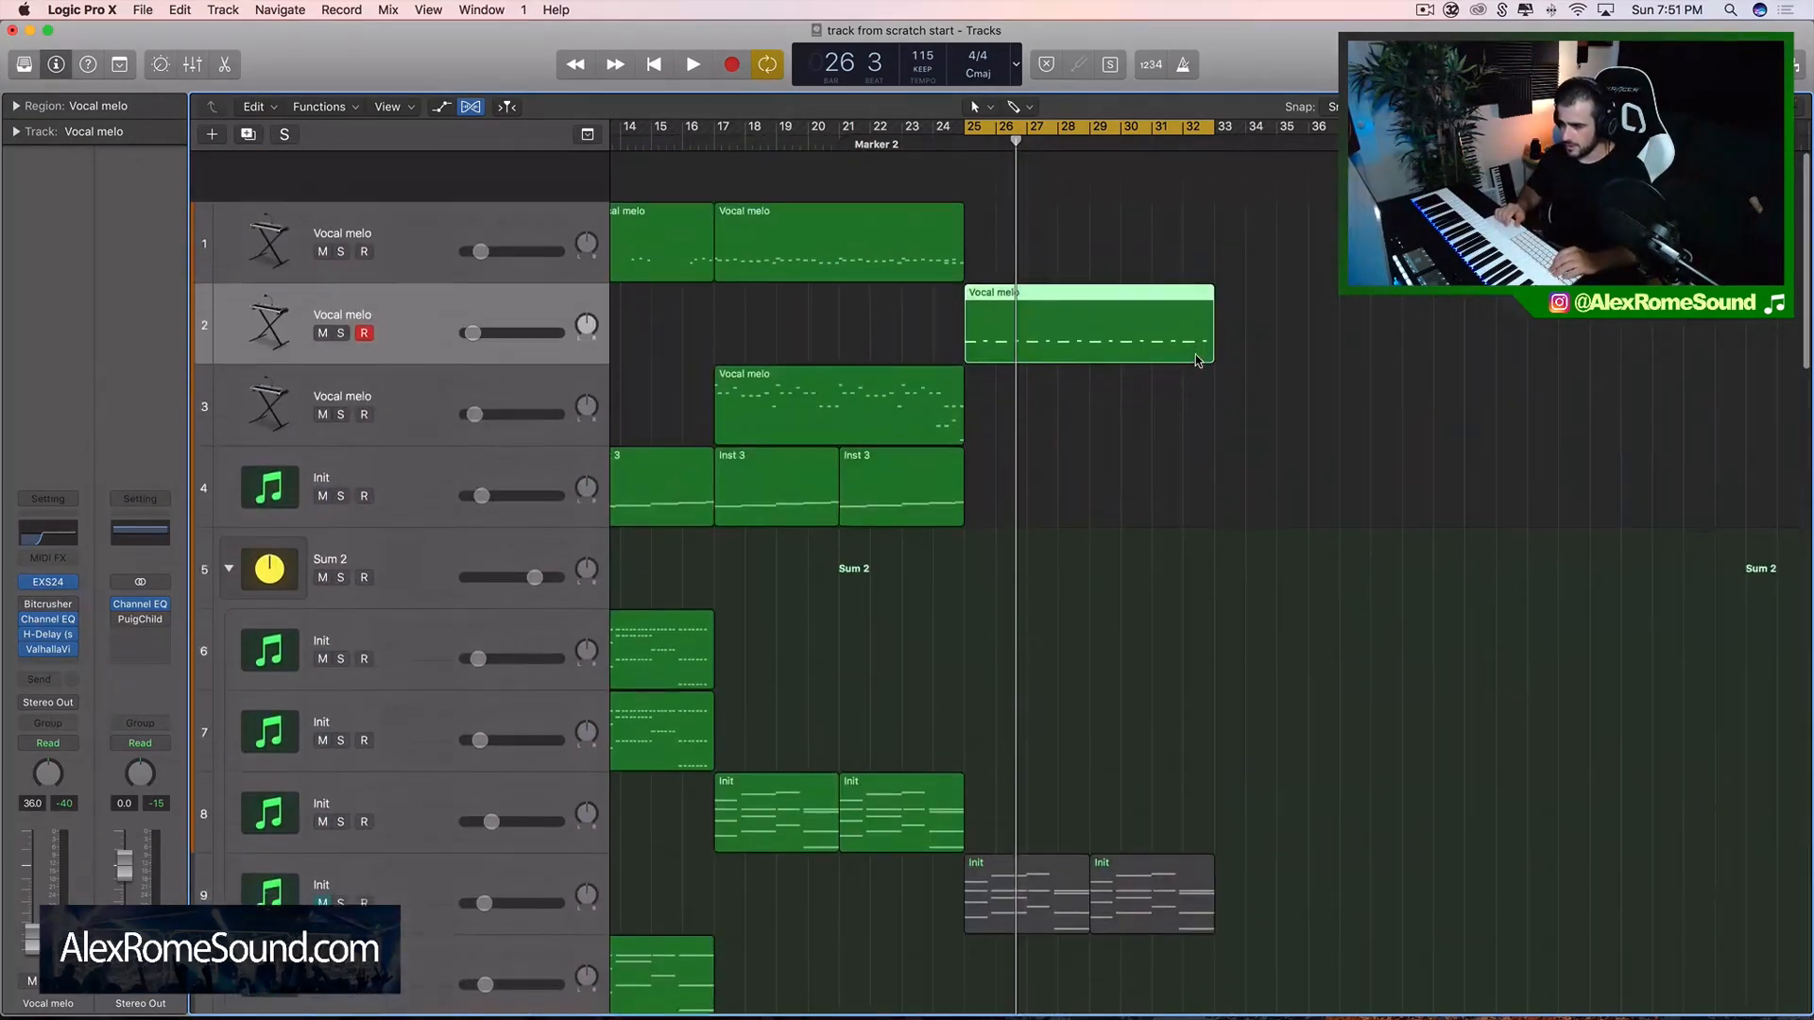
scroll(1196, 358, down, 9)
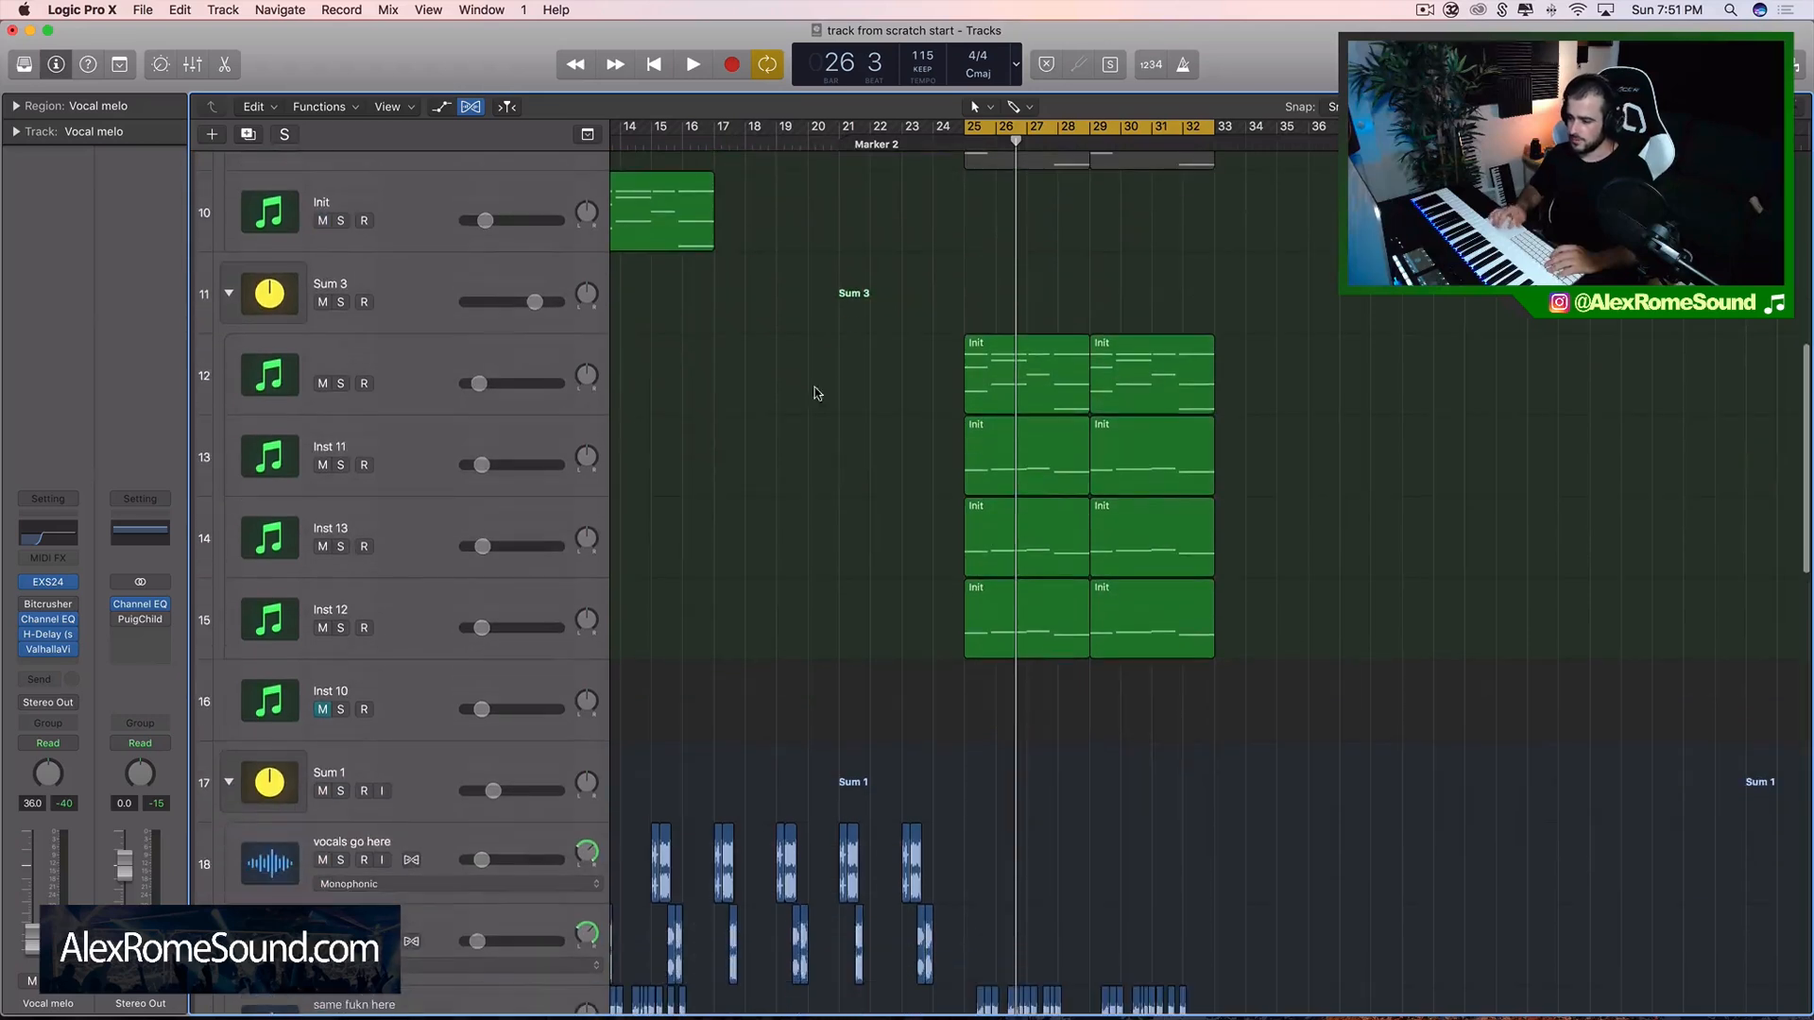
click(400, 357)
click(341, 383)
key(space)
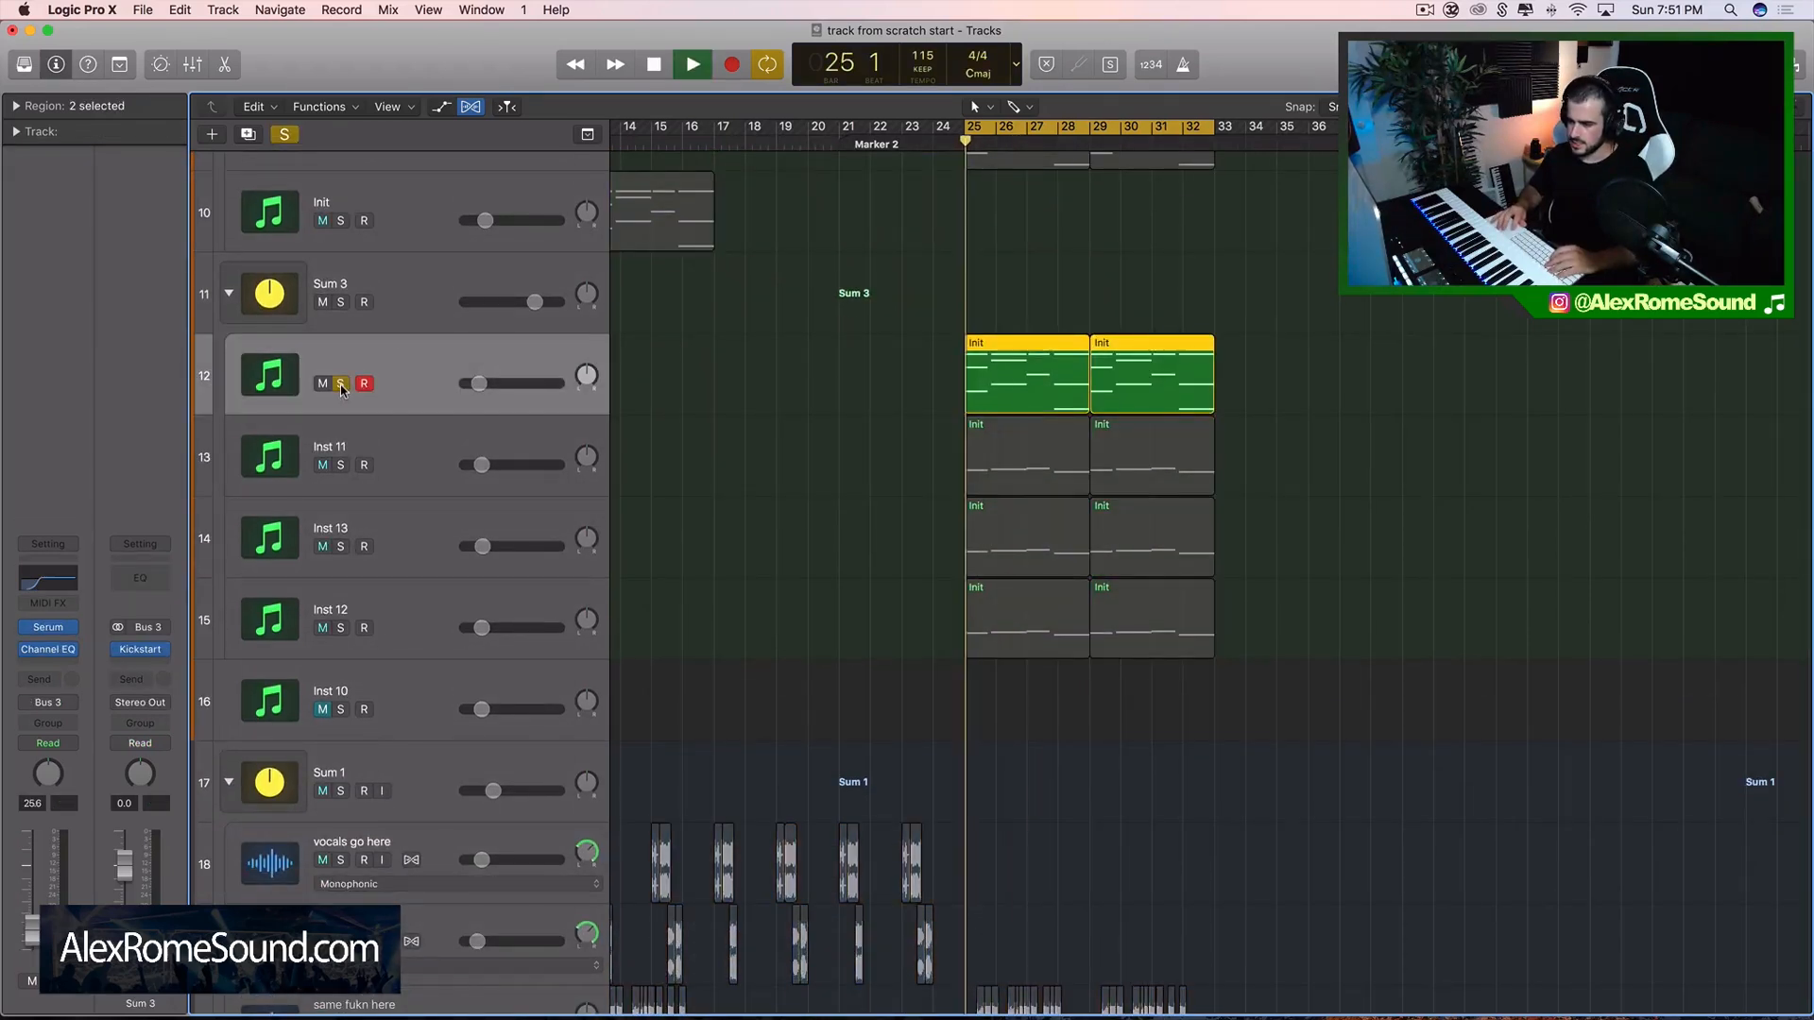
- Duplicate the soloed Serum chord track, copy its two Init regions at bars 25 and 29 onto the duplicate, and unsolo the original
click(248, 134)
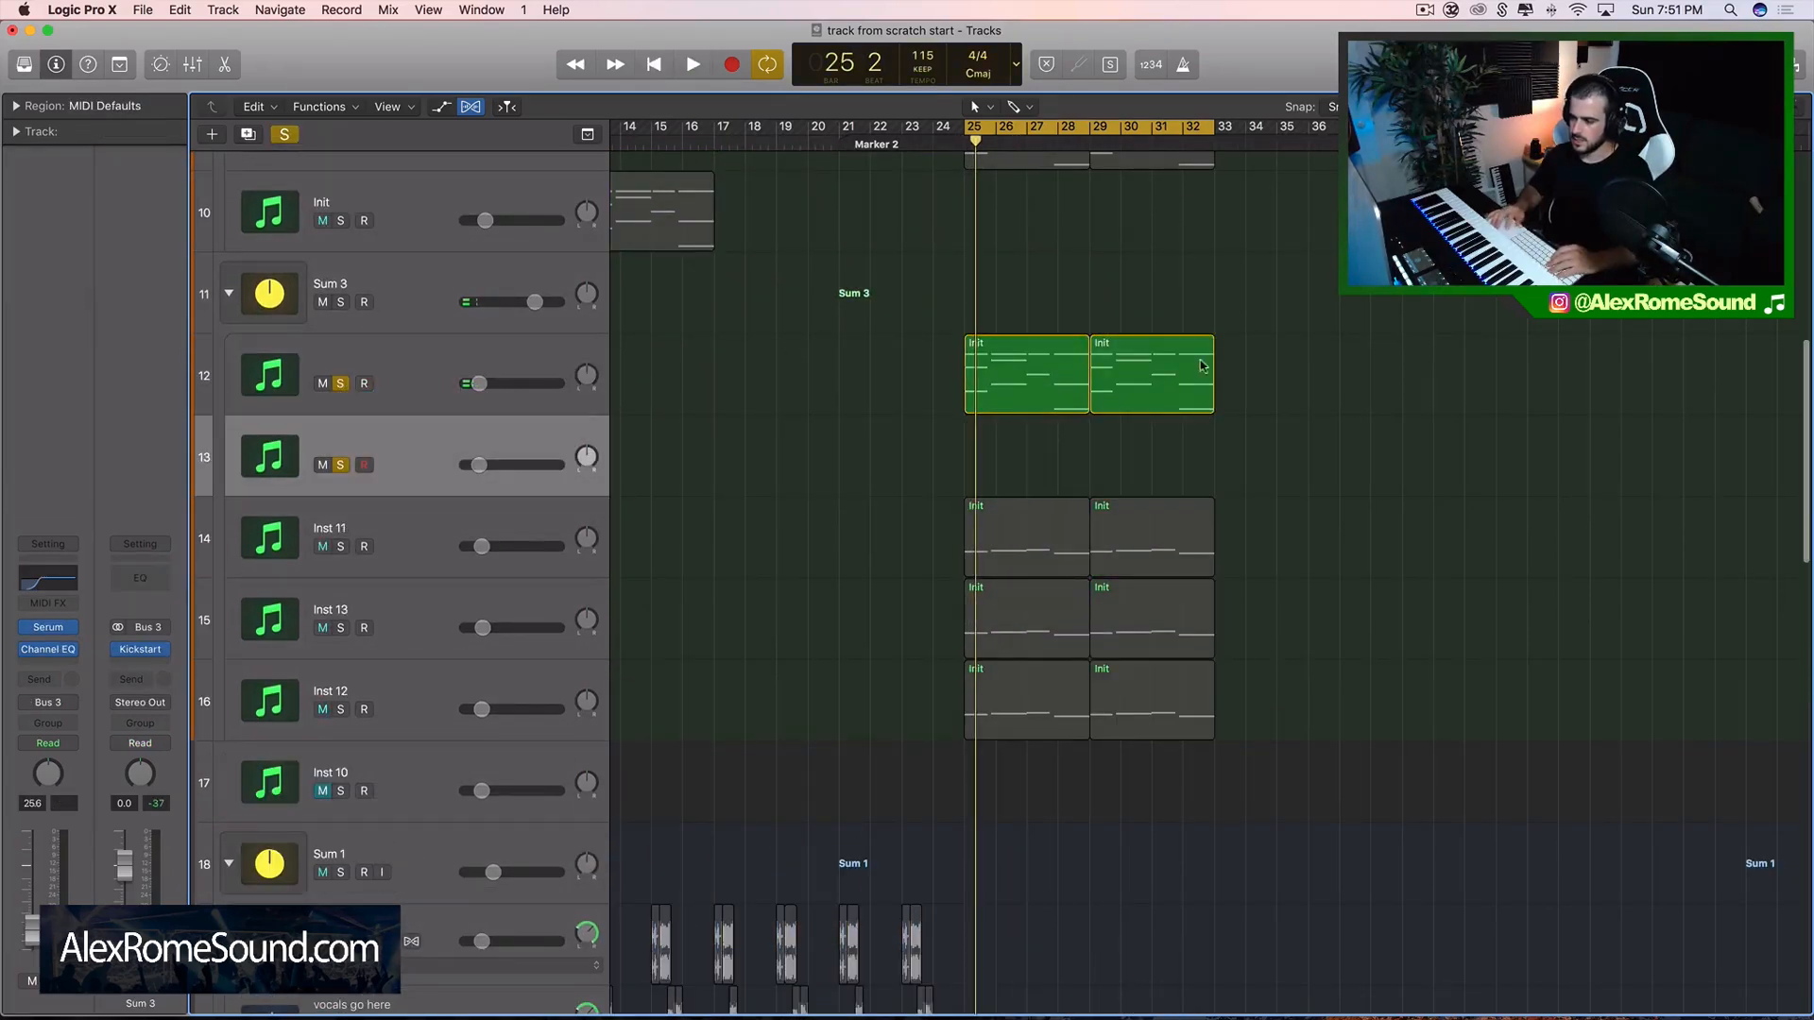
key(super+r)
drag(1323, 413, 1007, 491)
click(339, 383)
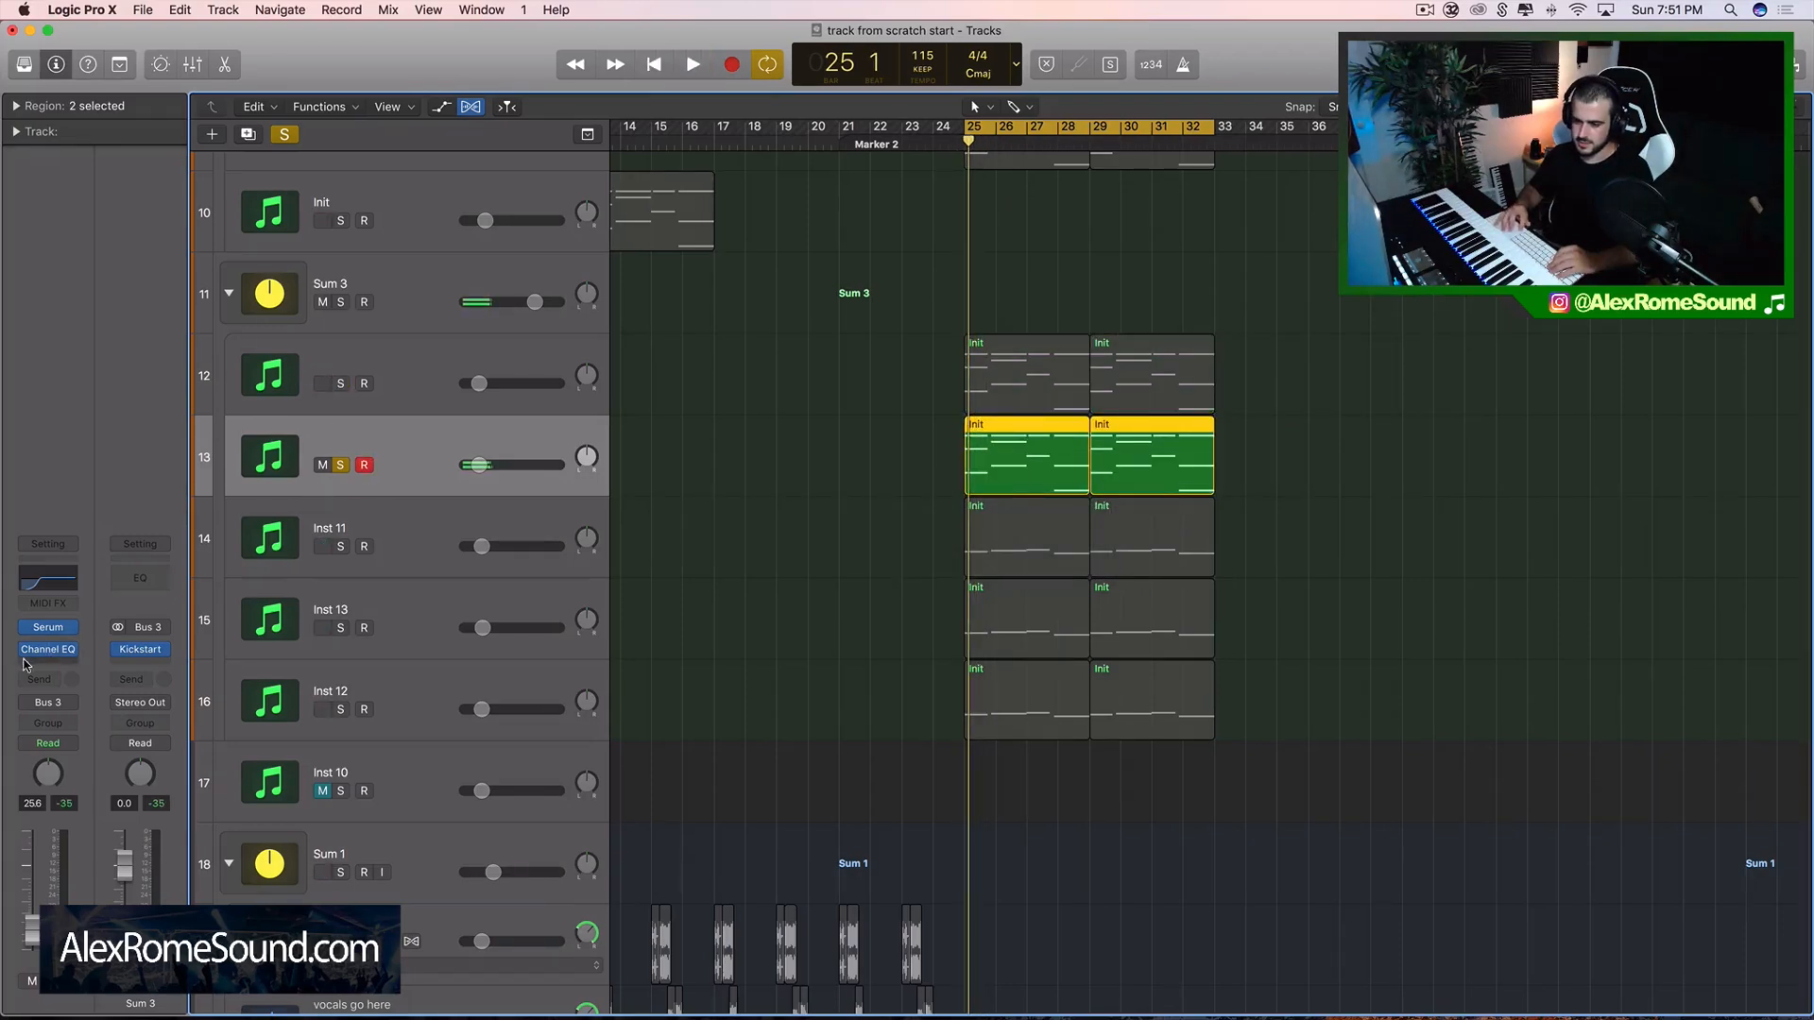
- In the duplicate track's Serum, set OSC A to 4 unison voices and its octave to +1
key(v)
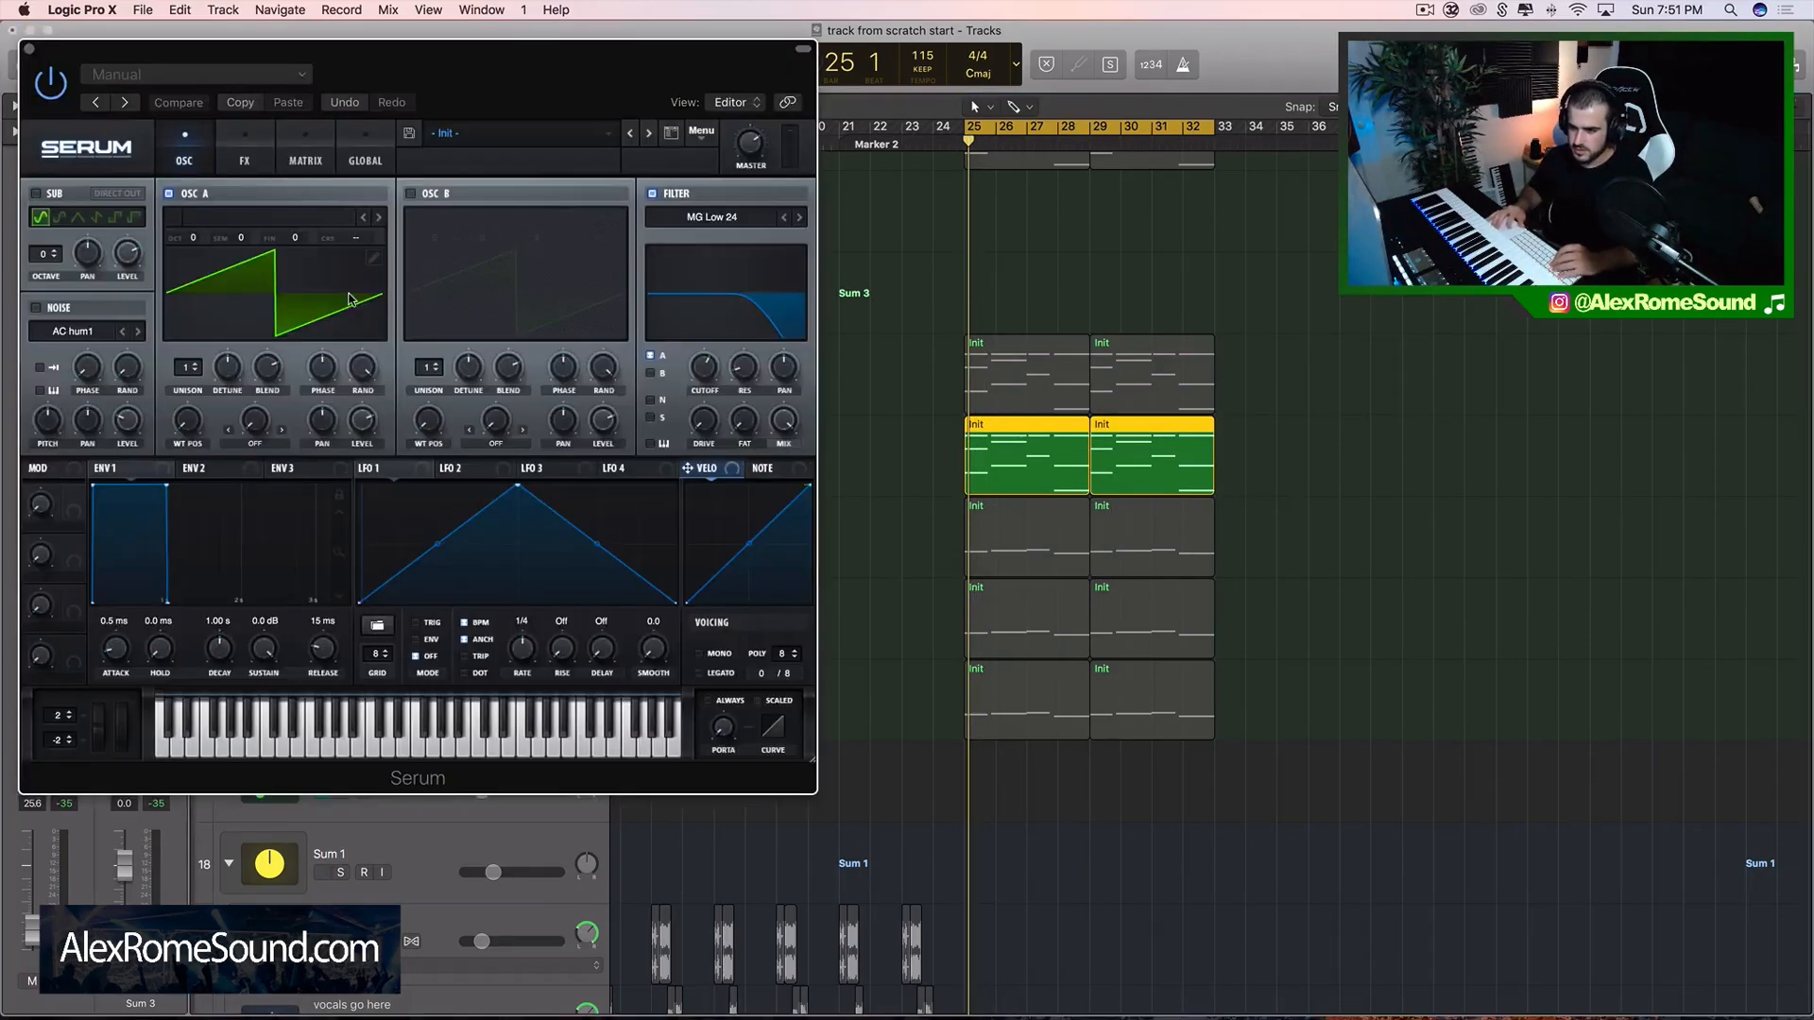
drag(187, 359, 184, 320)
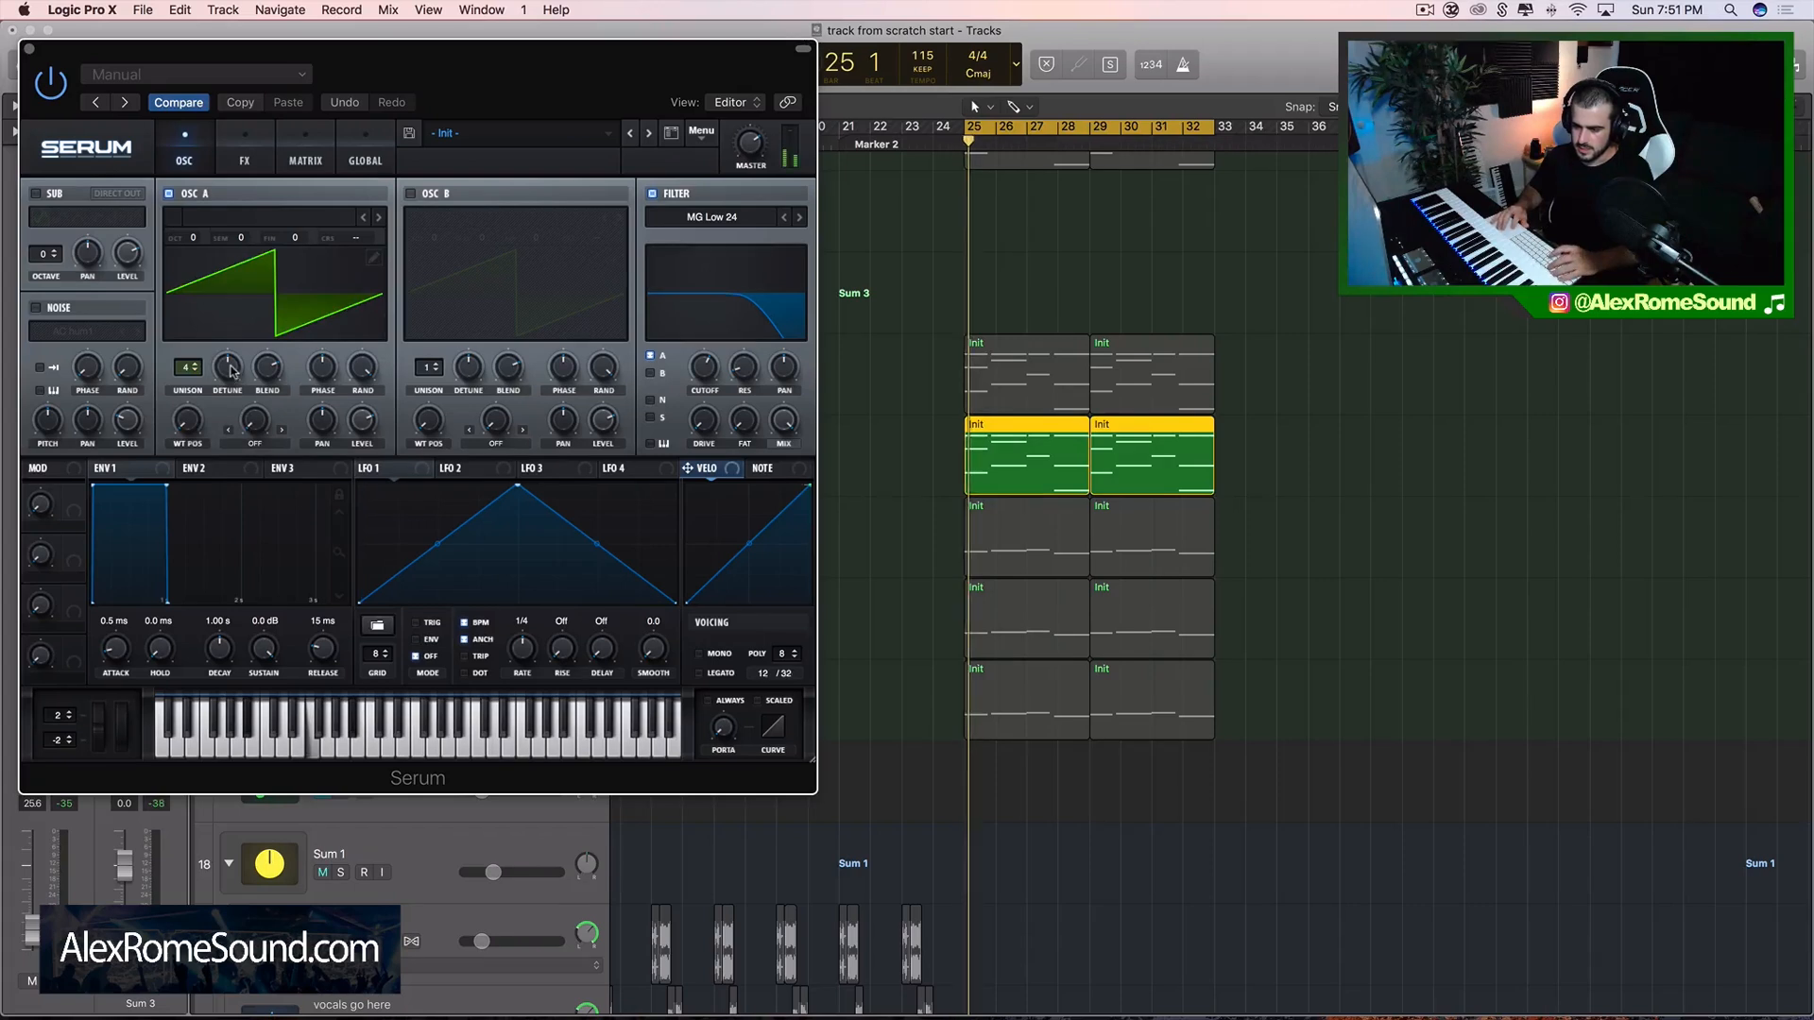
drag(194, 223, 200, 219)
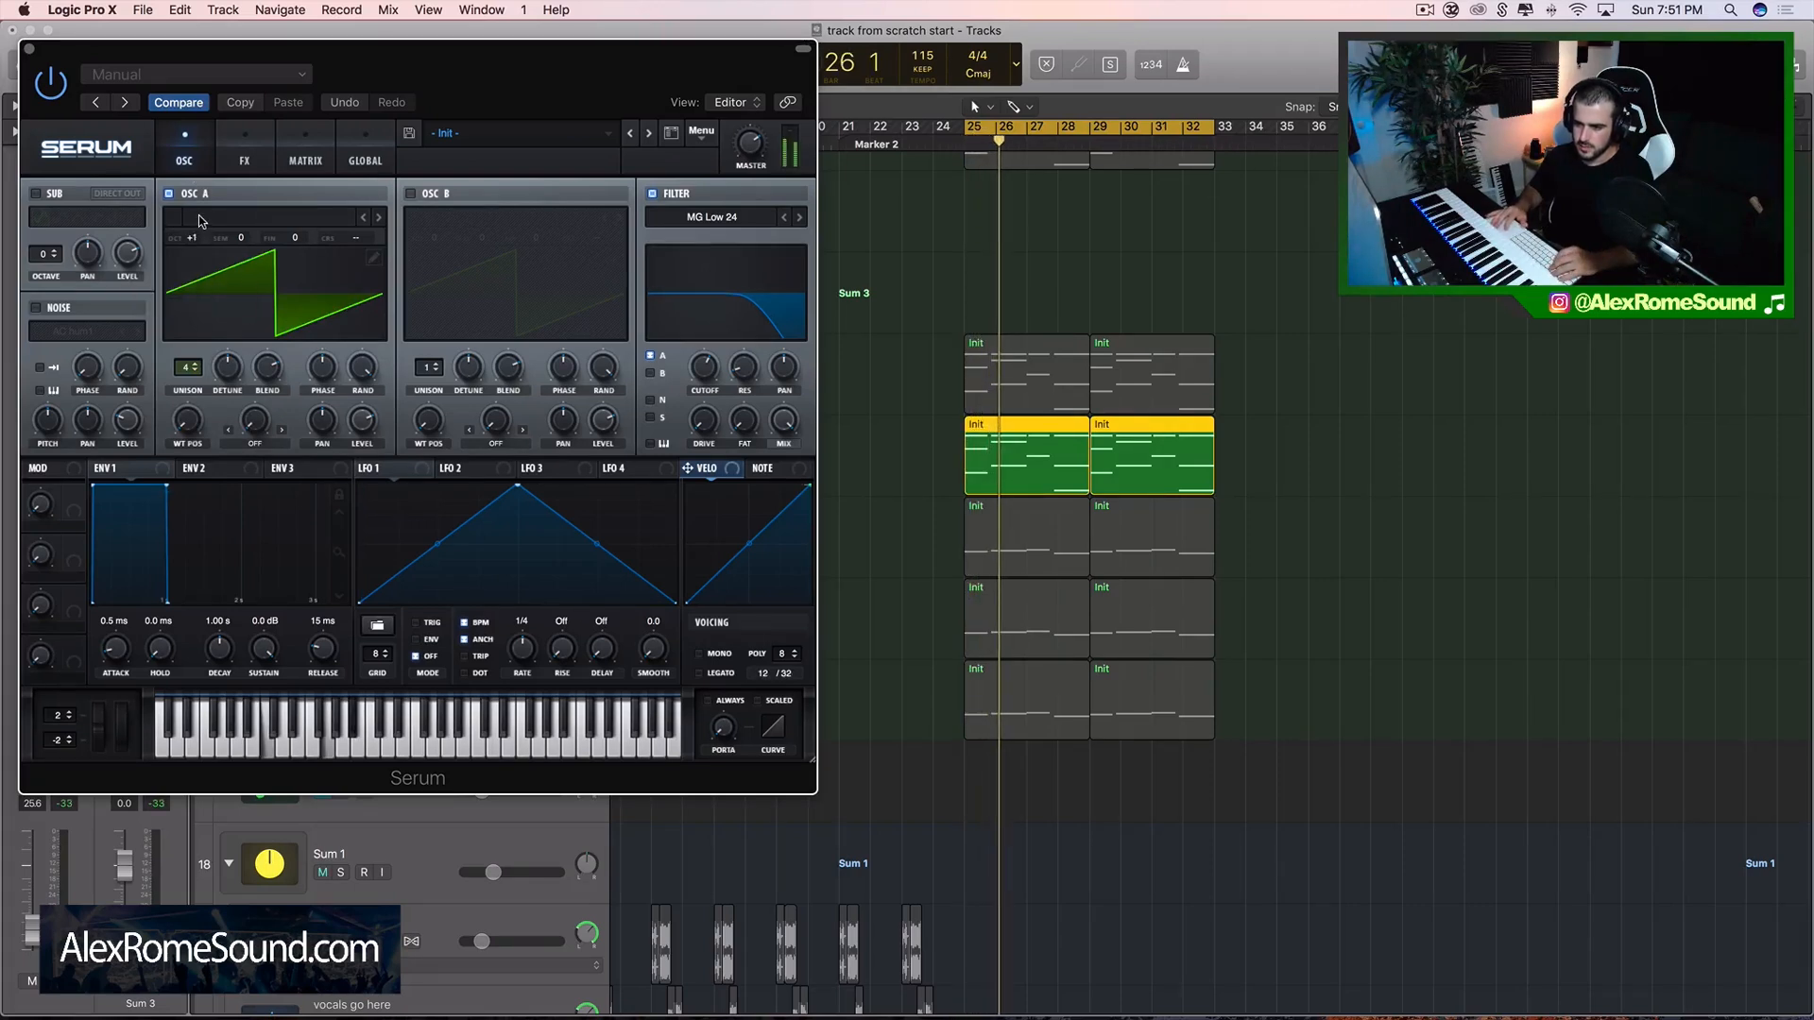
- Turn on Serum's distortion effect in Downsample mode and audition it with the chords
click(244, 162)
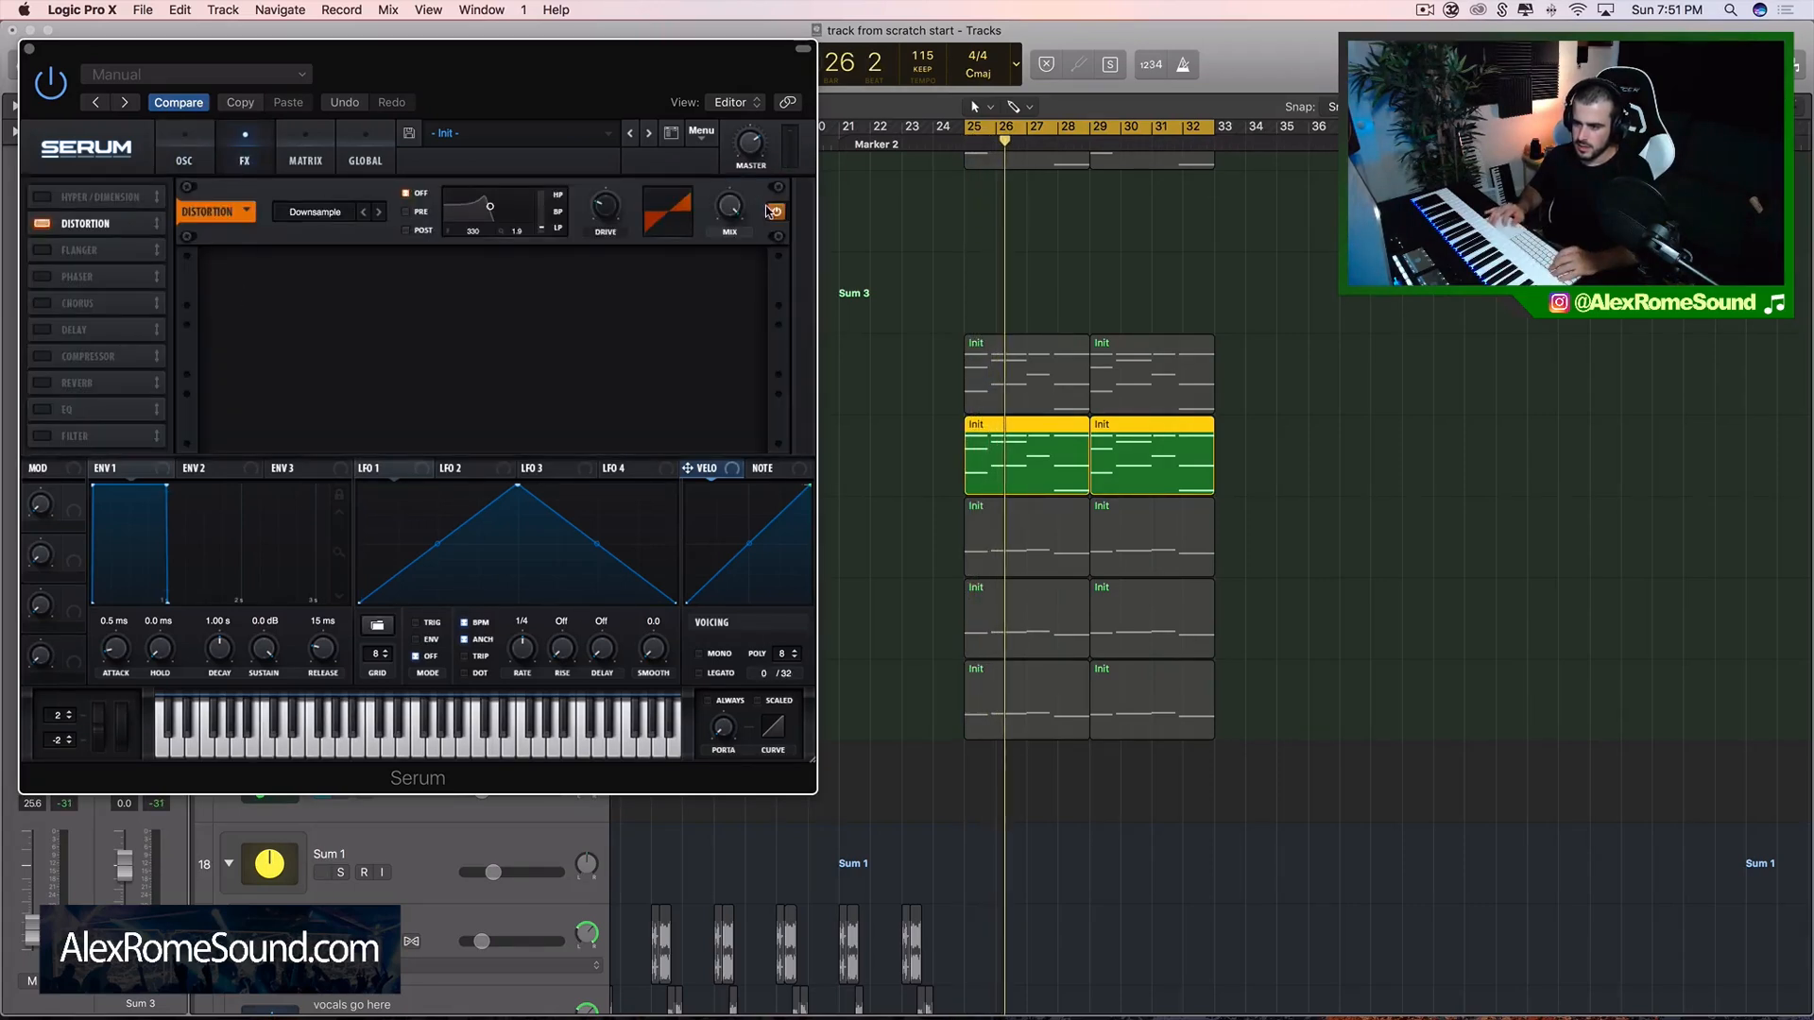
key(space)
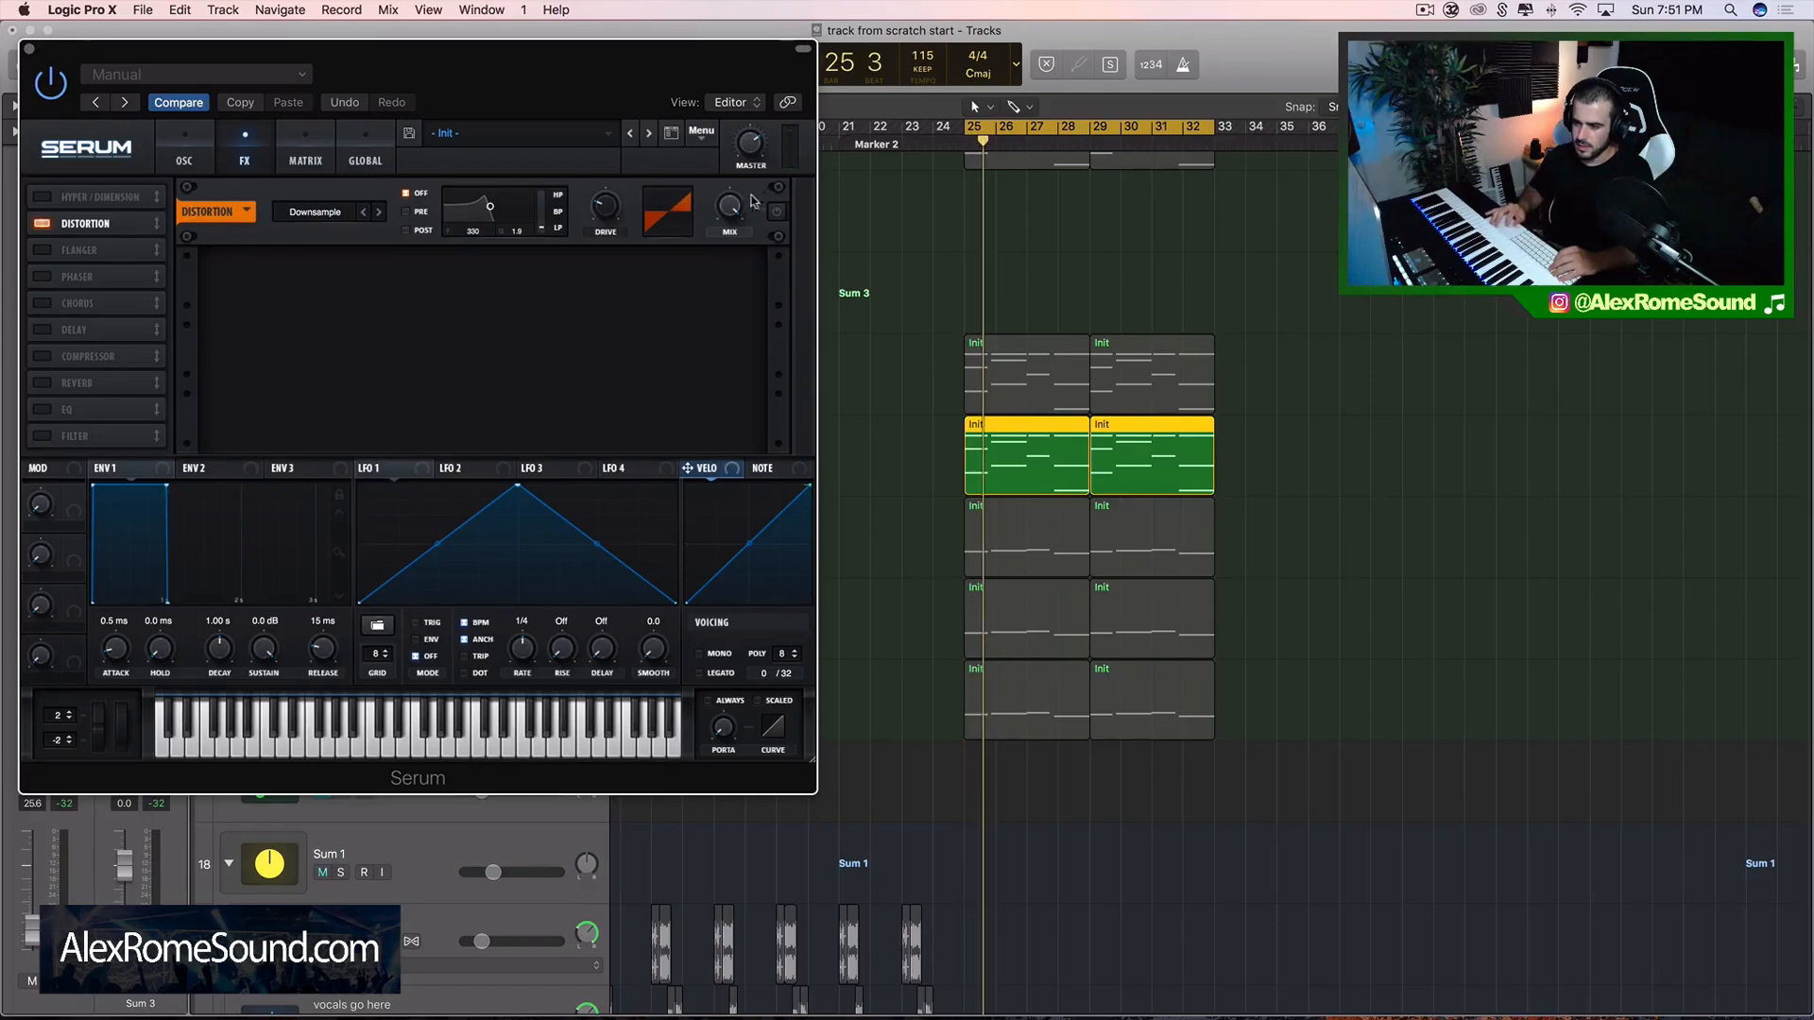
key(space)
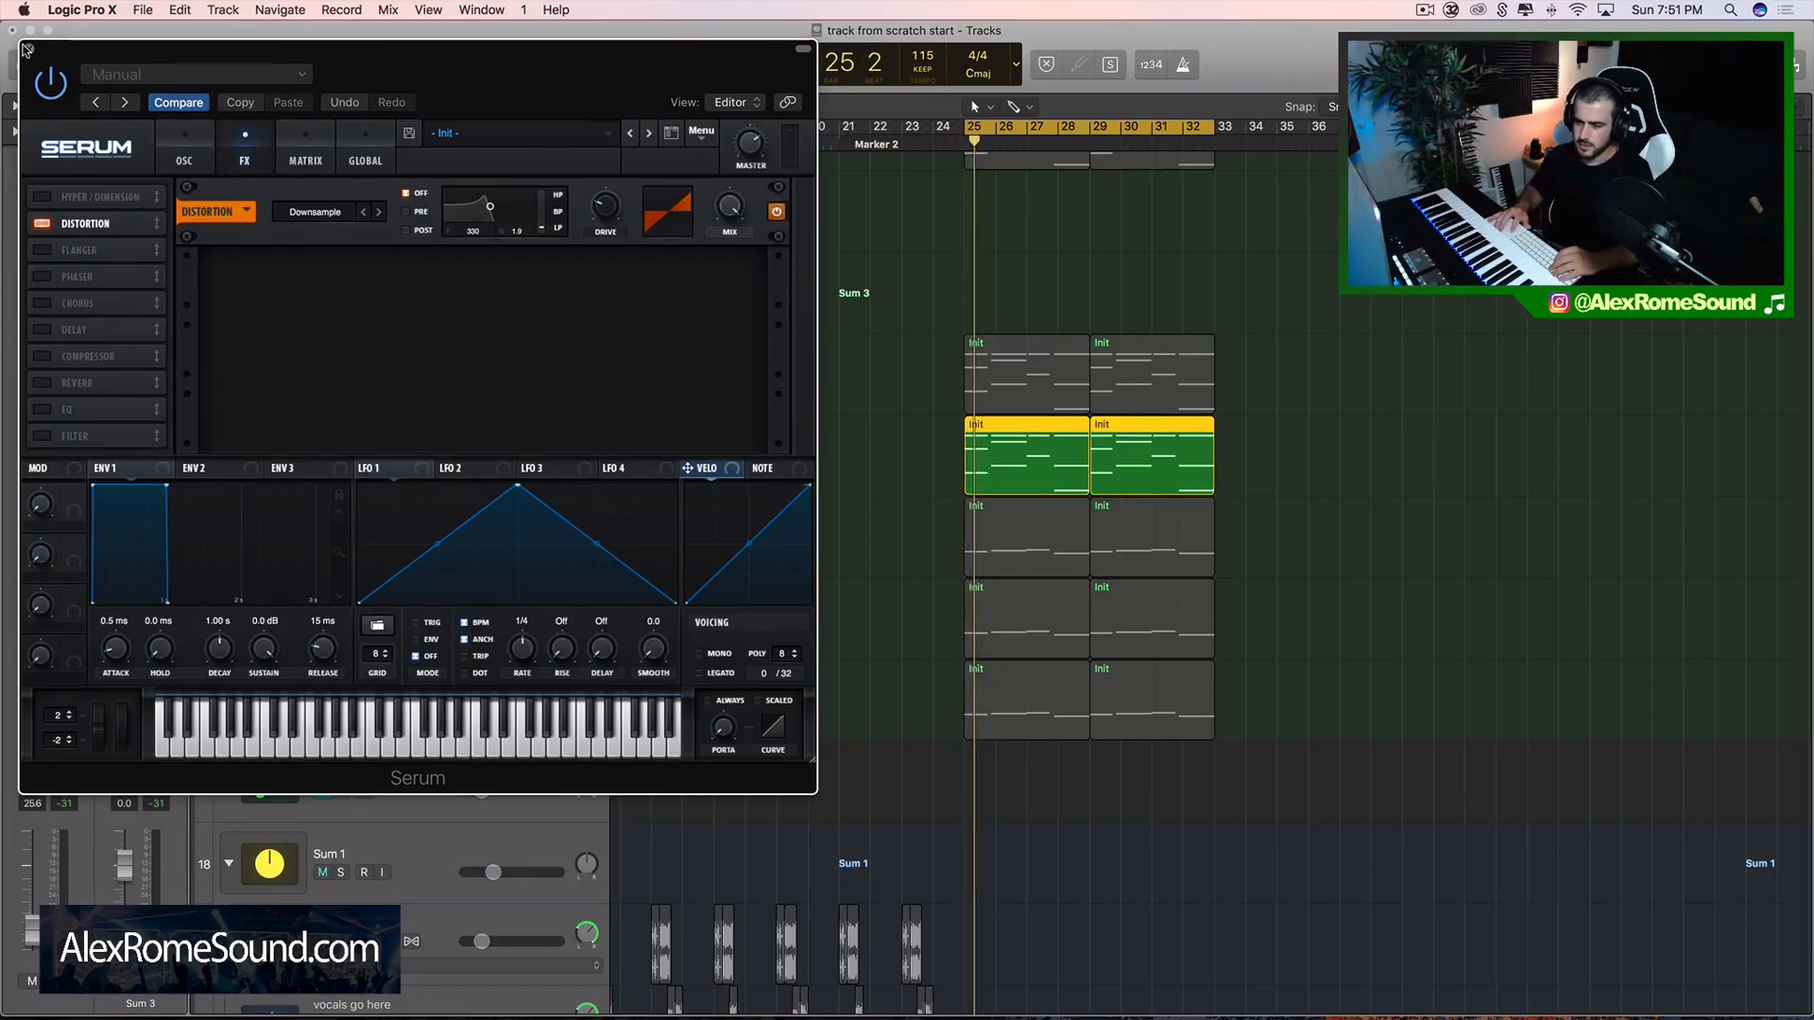
- Close Serum, unsolo the duplicated chord track and lower its volume to -31.0 dB
click(25, 49)
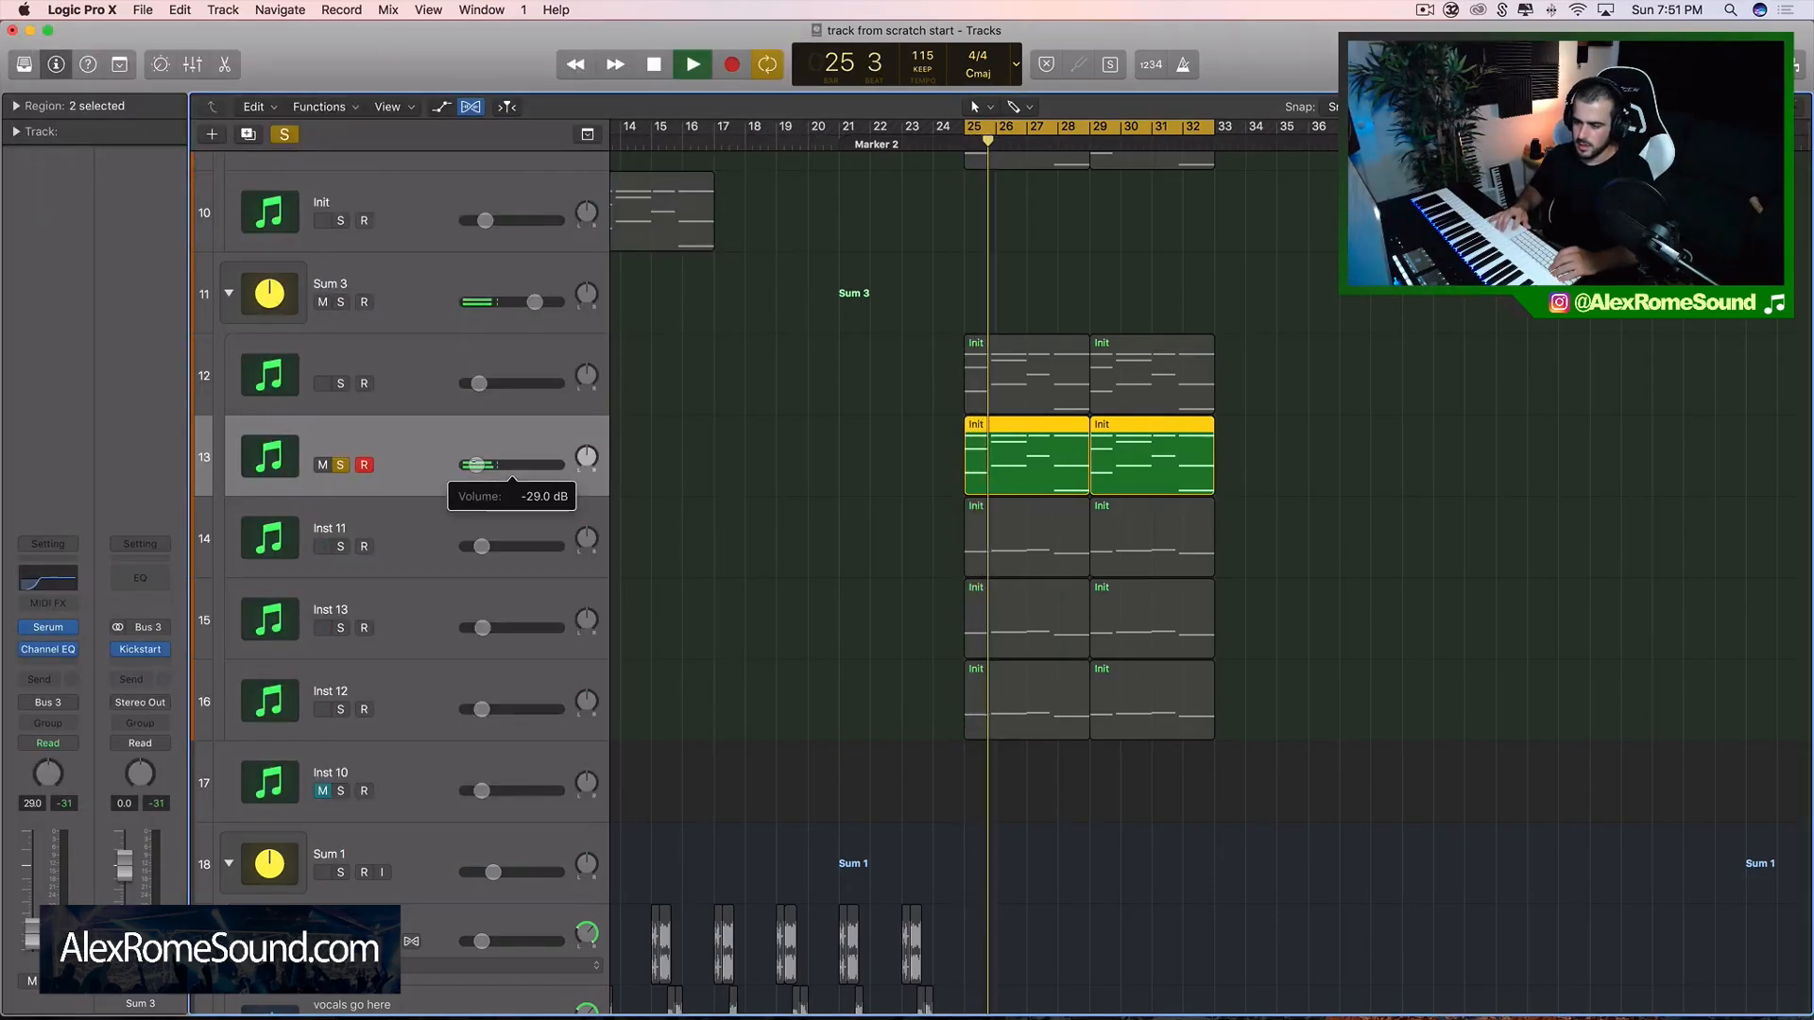
click(341, 465)
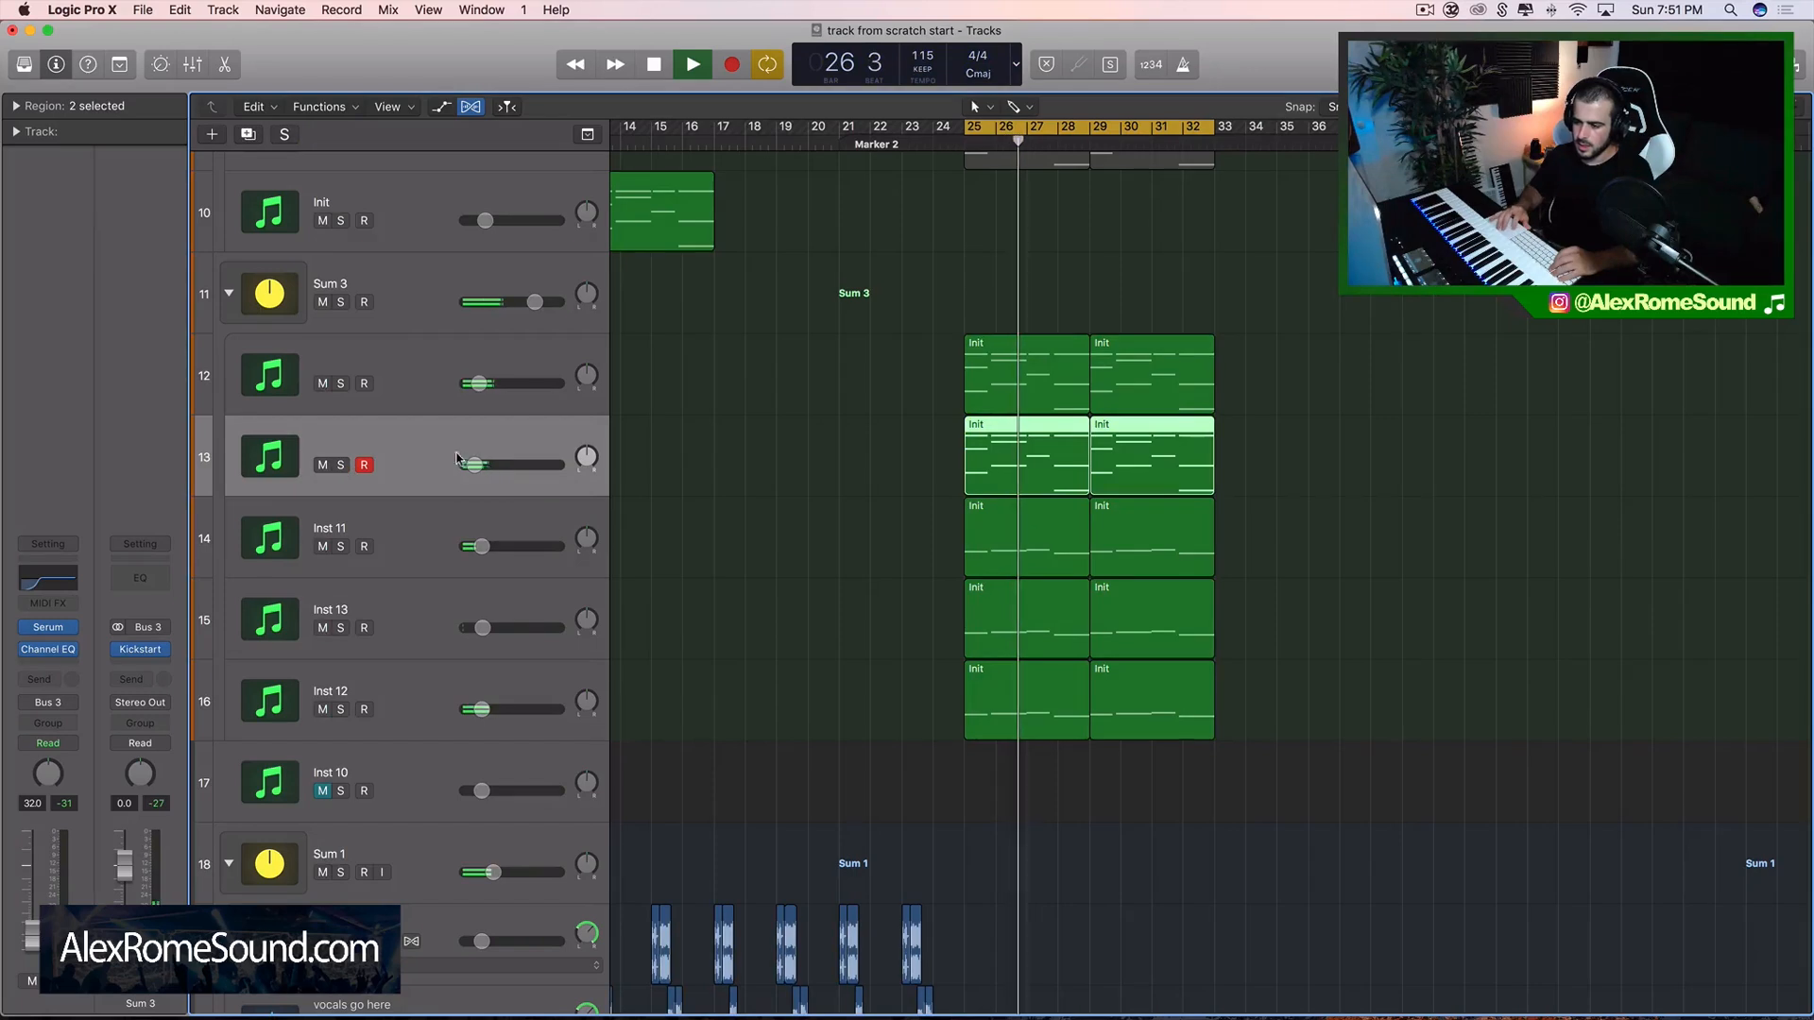
drag(457, 459, 451, 460)
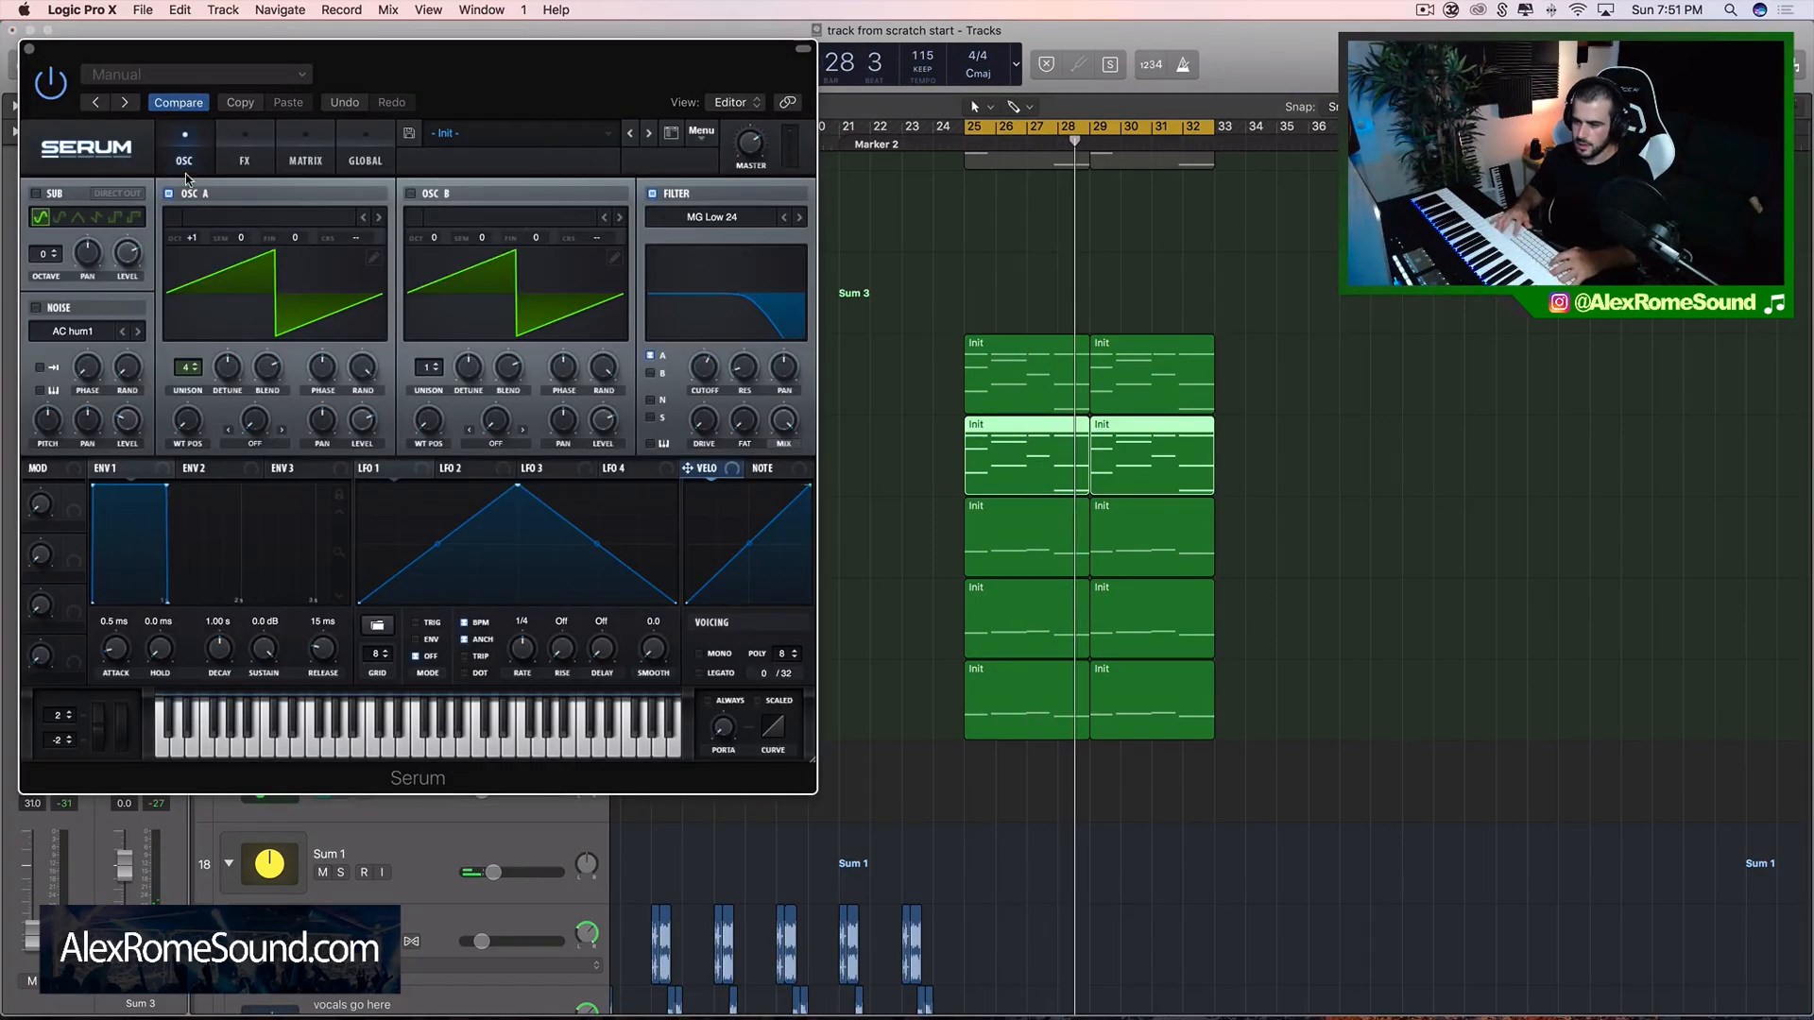
- Set Serum's distortion mix to 0% and raise OSC A to 12 unison voices with the duplicate soloed
click(250, 161)
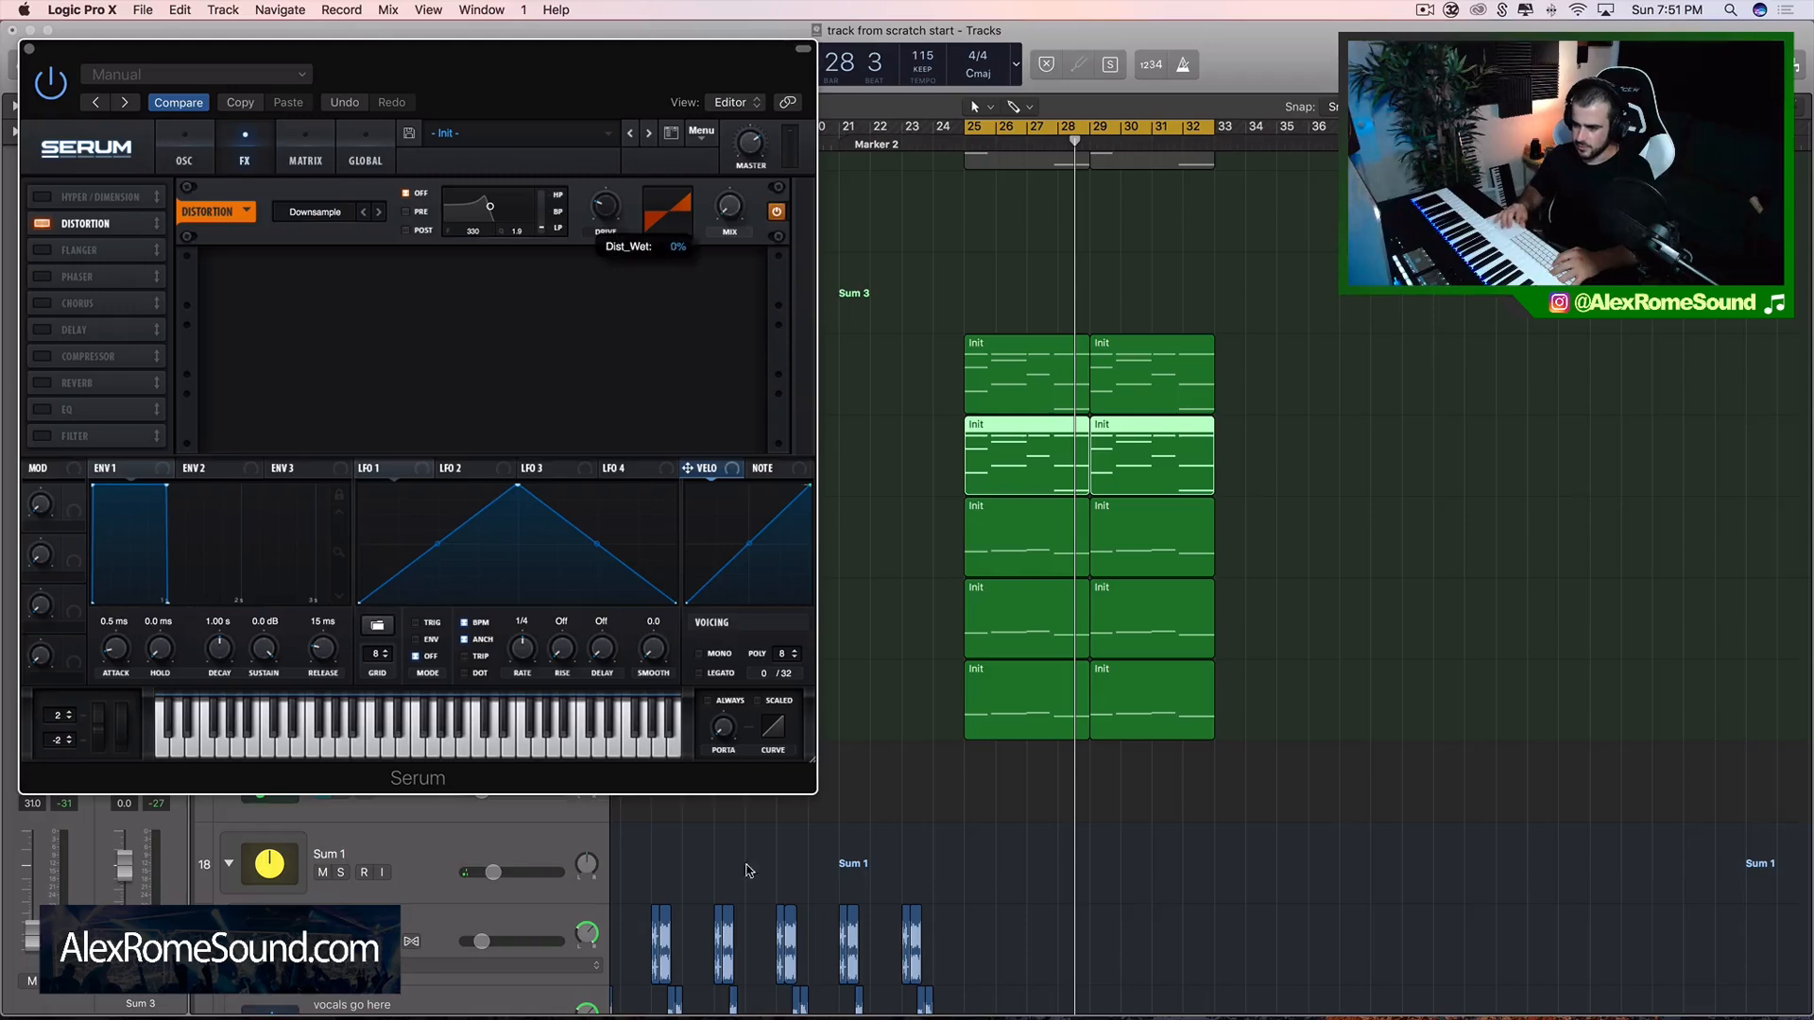
key(space)
key(ctrl+s)
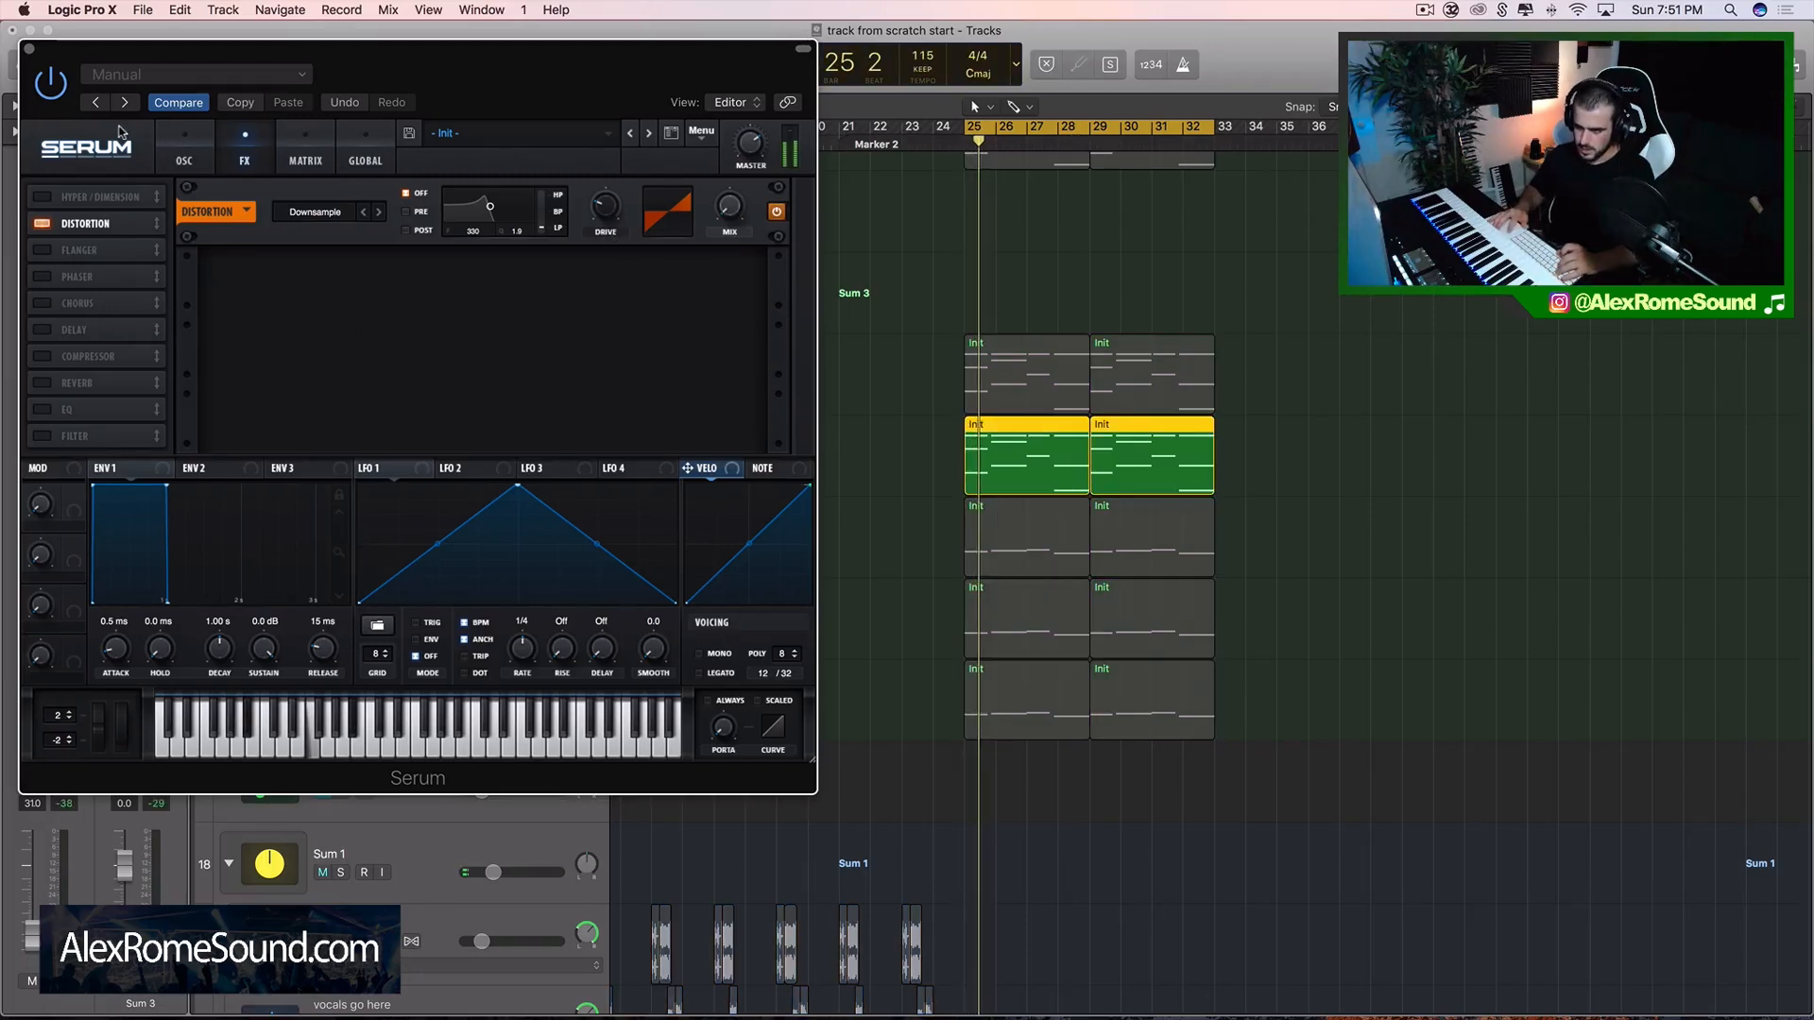
click(185, 154)
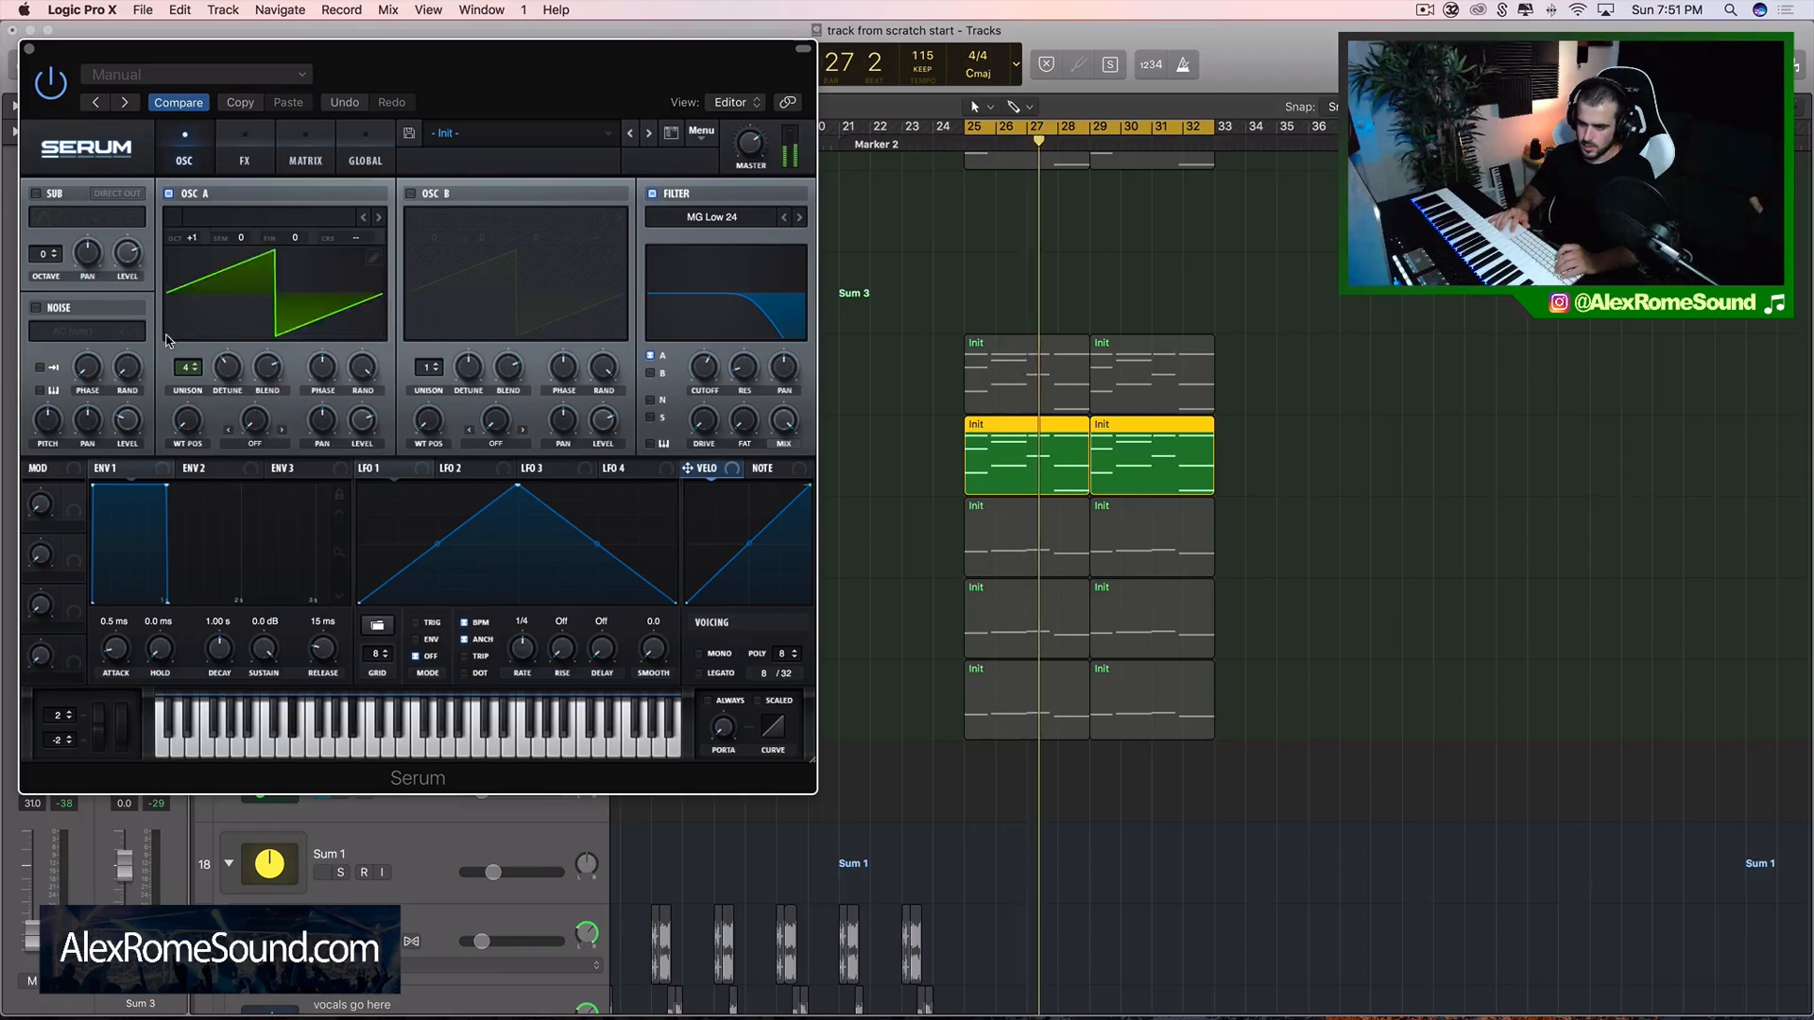
drag(188, 367, 232, 358)
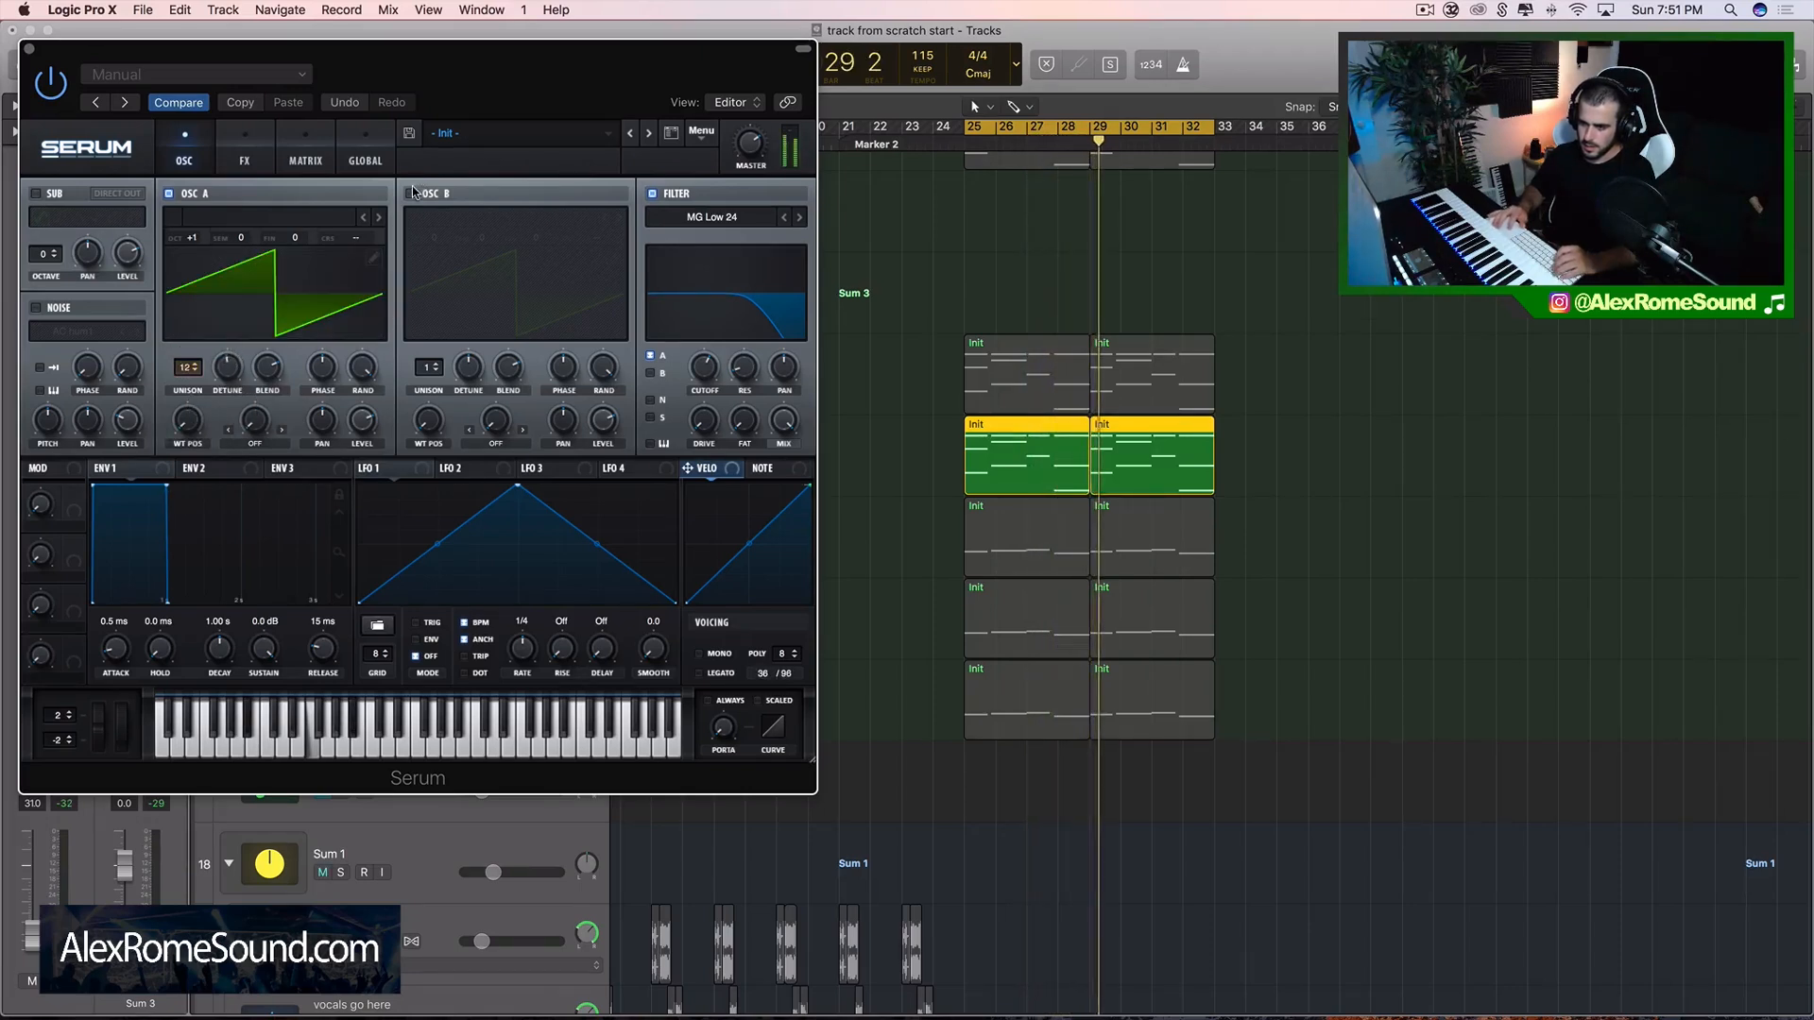
- Enable OSC B with 11 unison voices, detune of about 0.30 and the octave at +1
click(411, 192)
drag(430, 368, 429, 263)
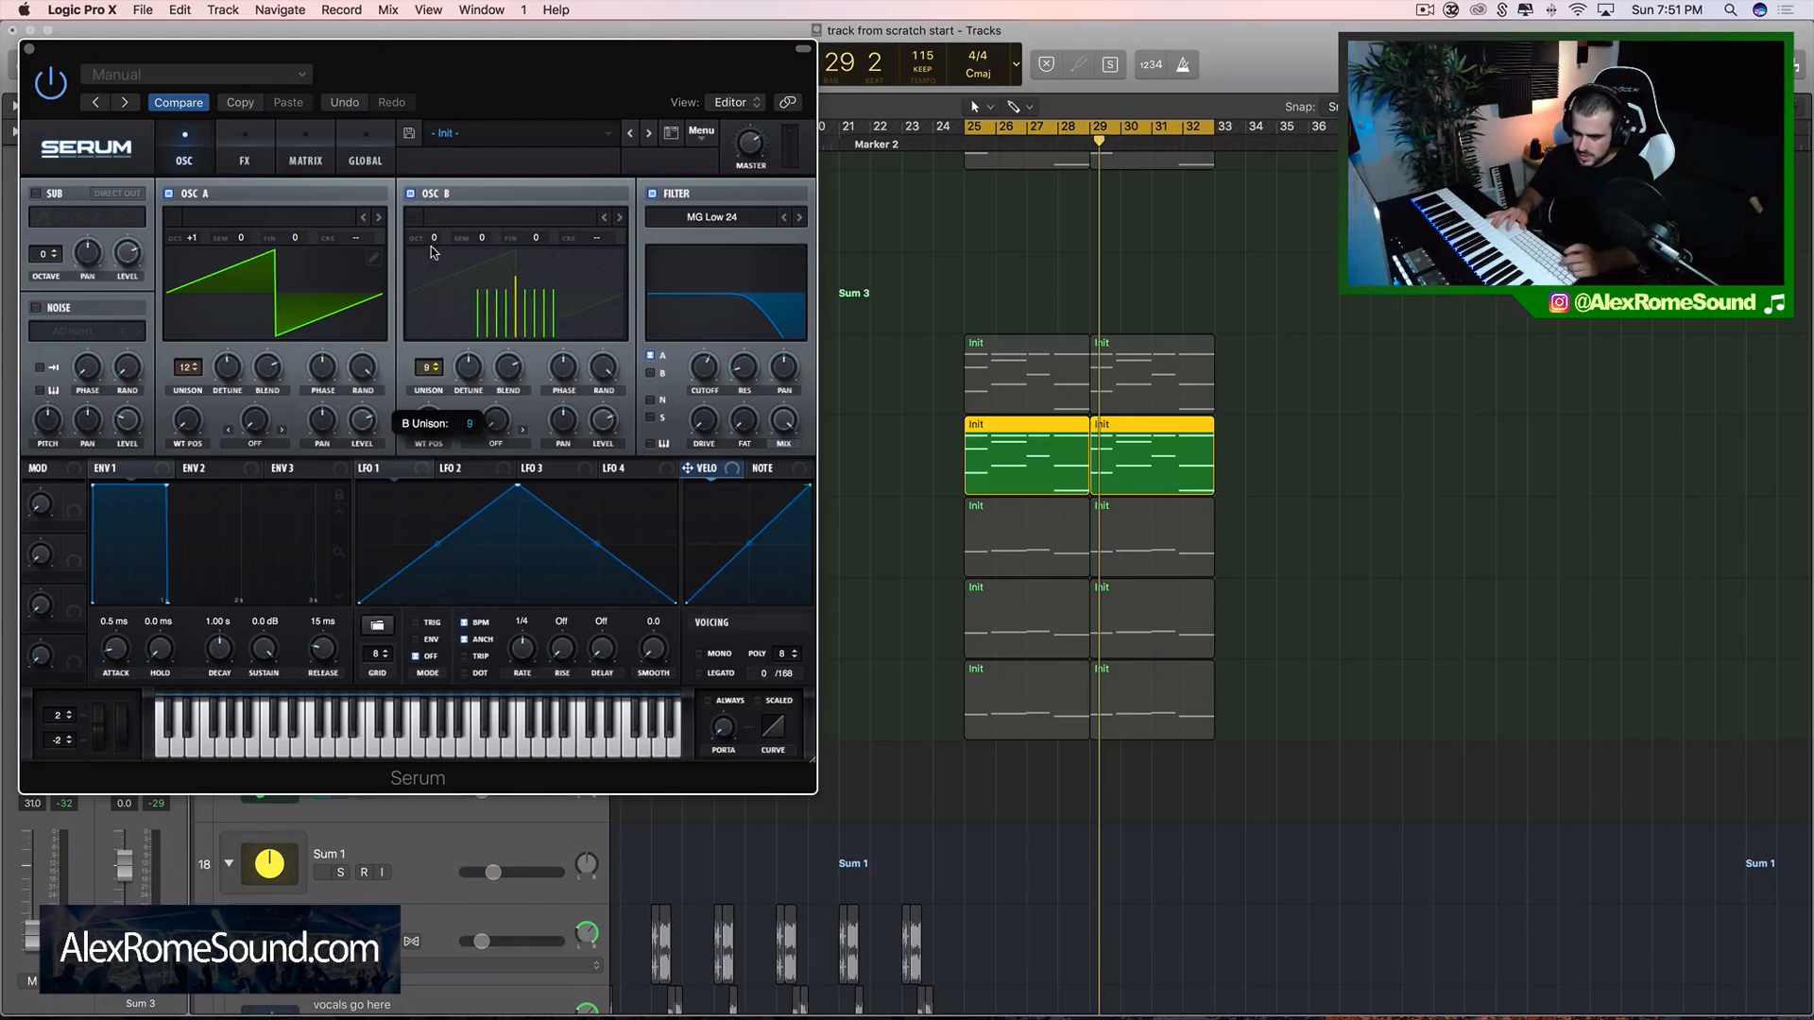
click(471, 368)
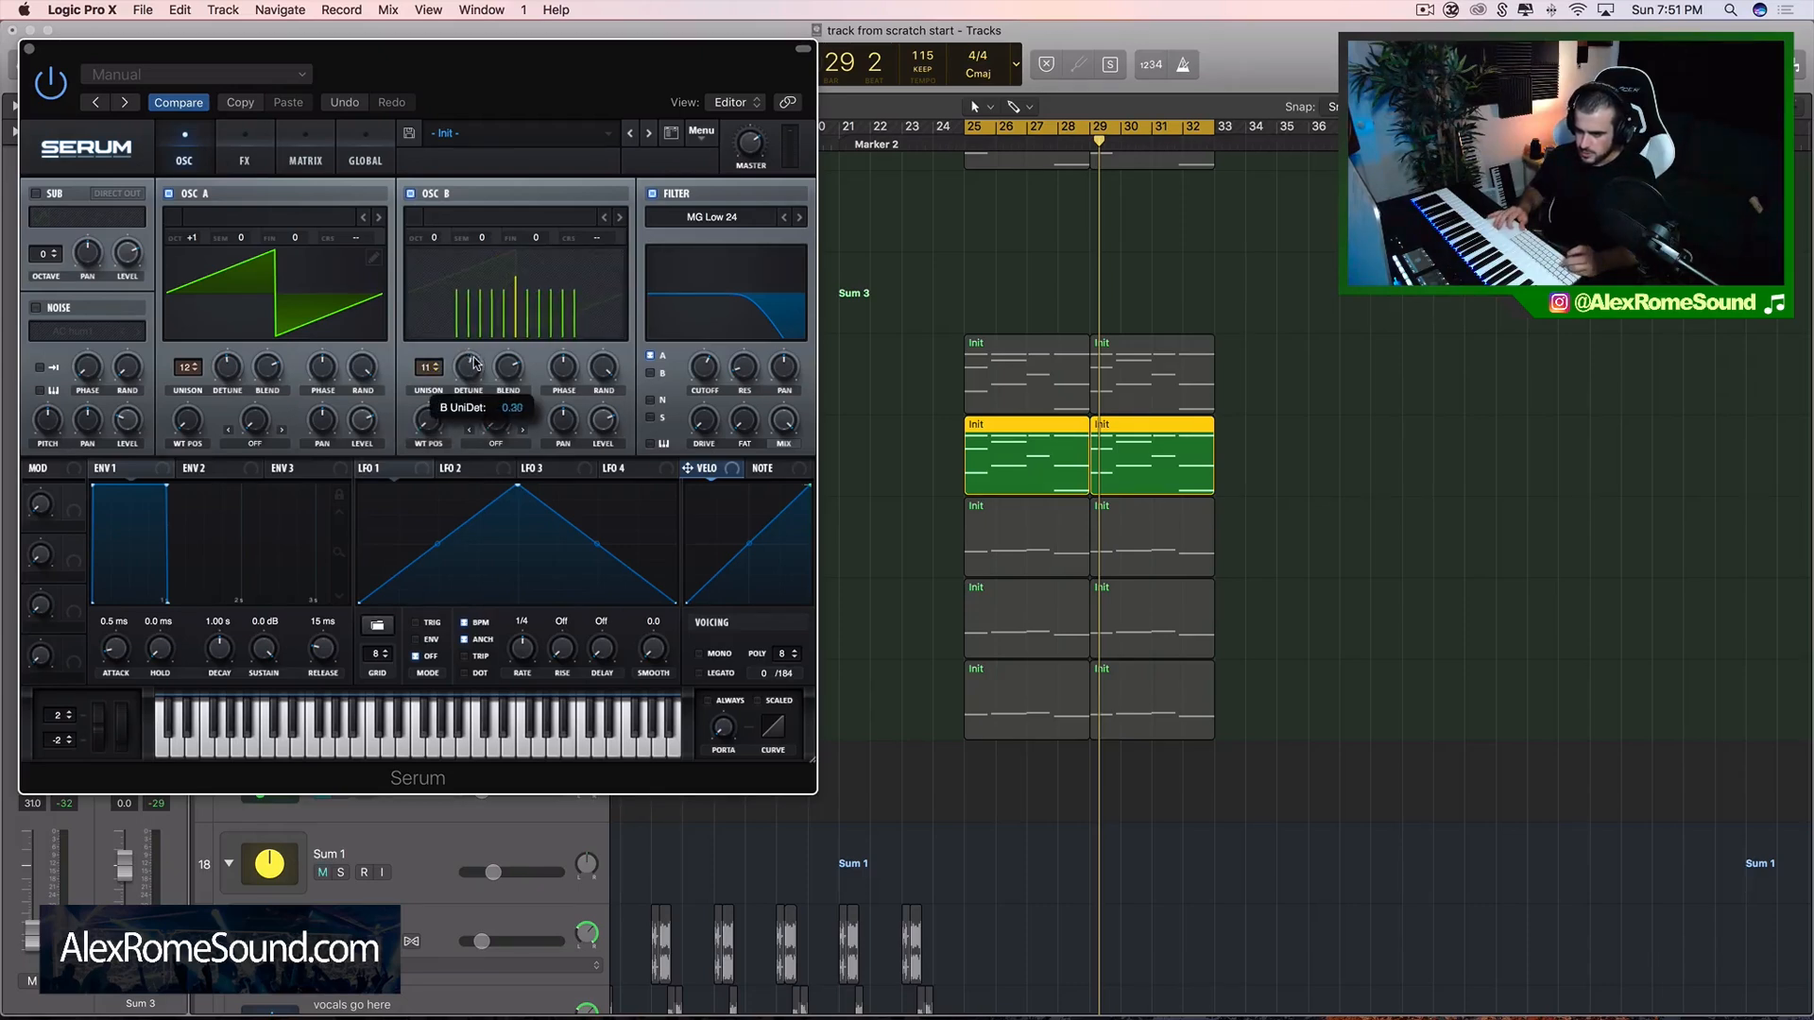
drag(473, 358, 473, 356)
key(space)
key(space)
drag(436, 236, 434, 228)
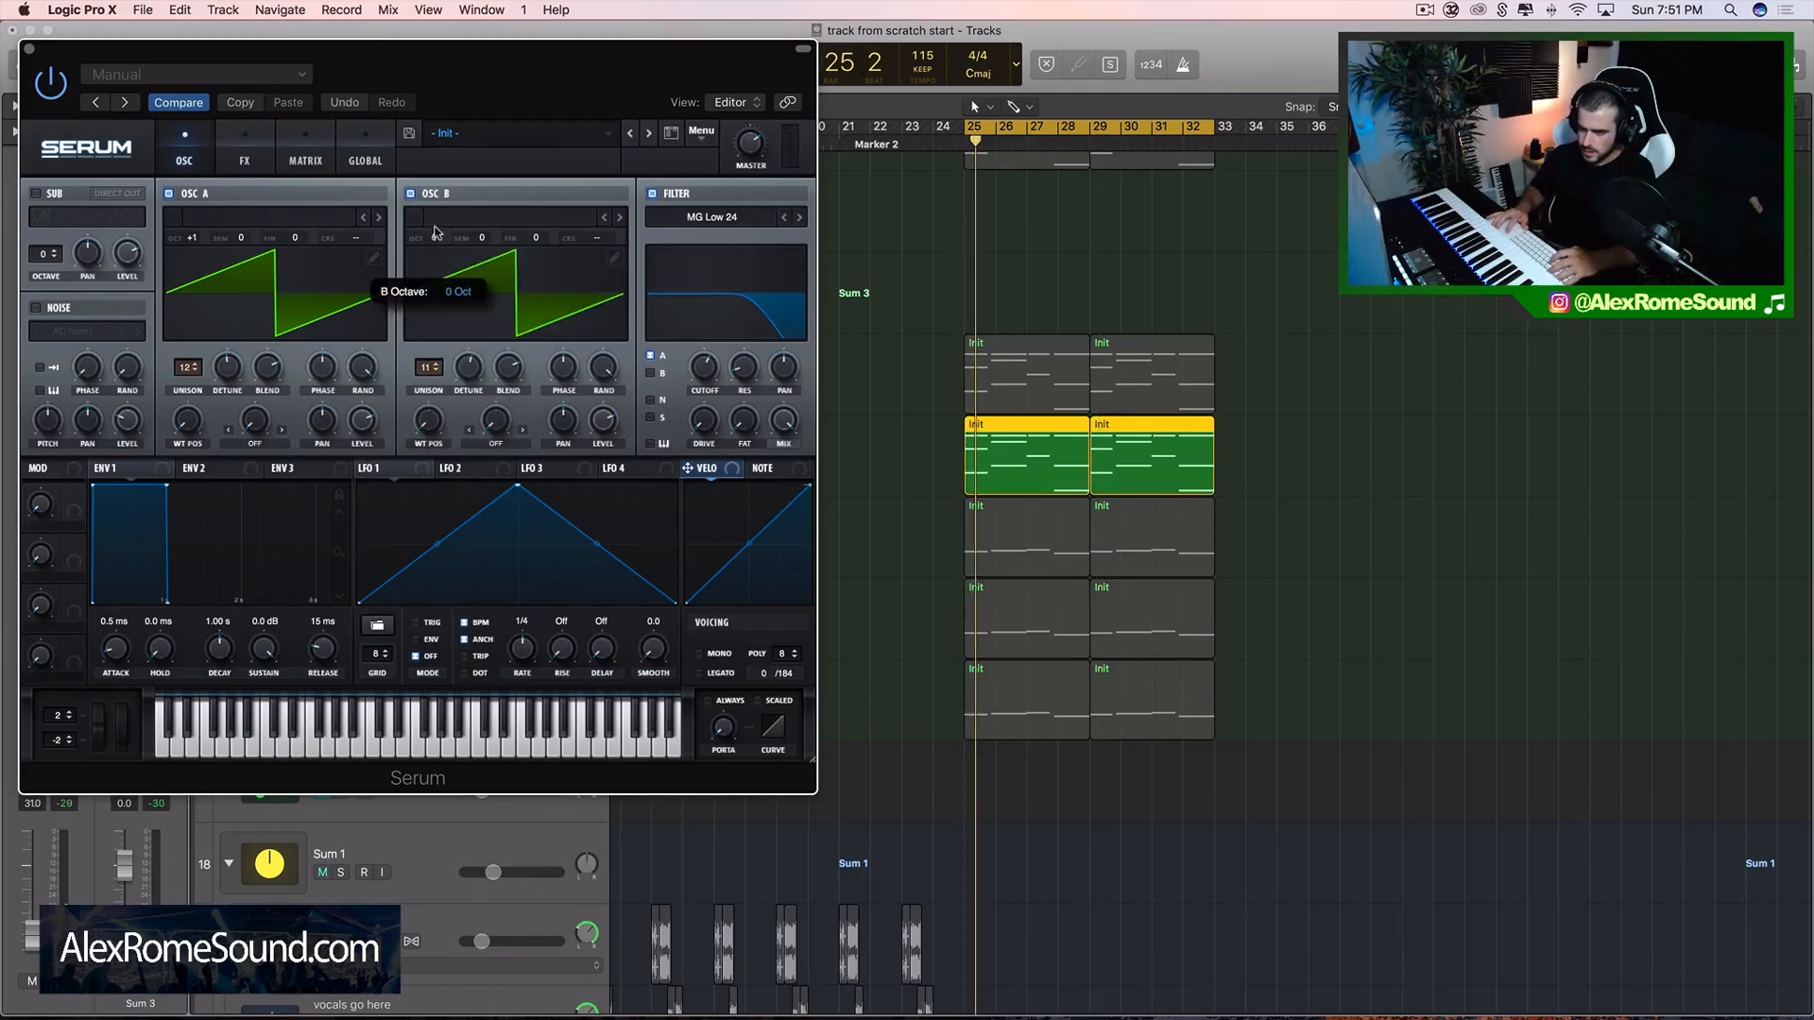
- Route OSC B through the filter, turn on the AC hum1 noise oscillator and close Serum
click(650, 373)
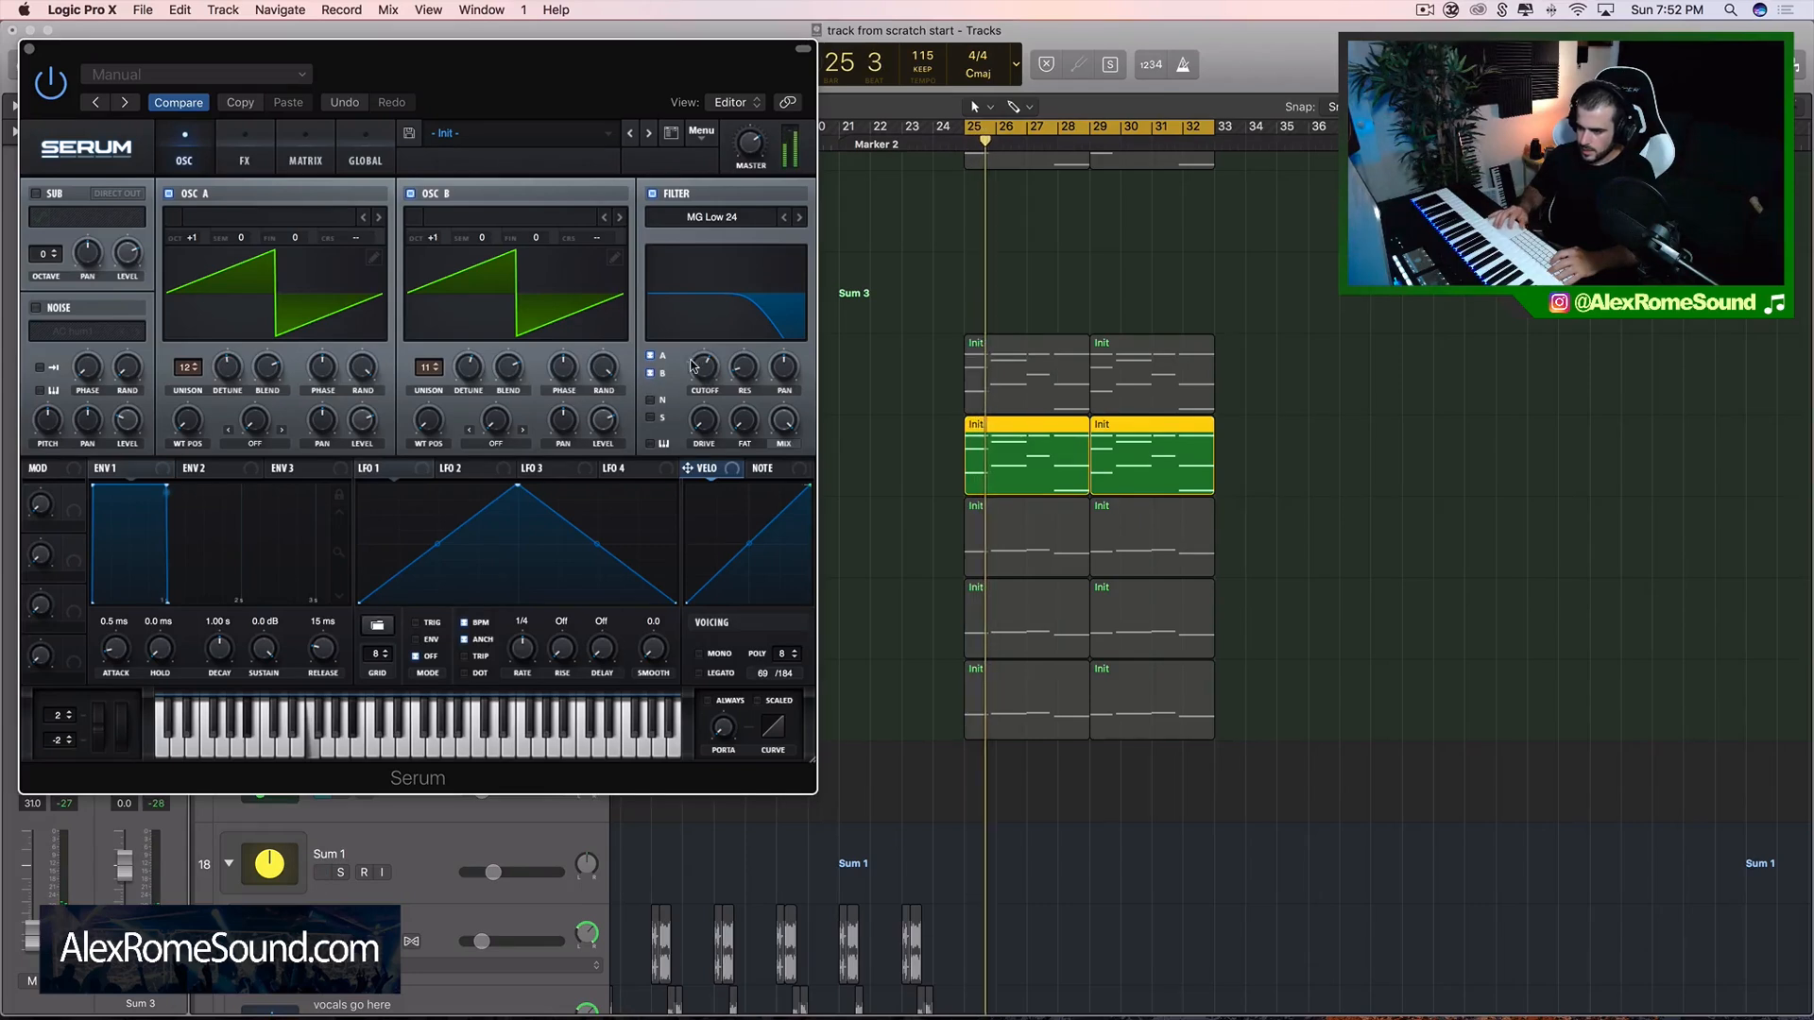
mouse_move(701, 366)
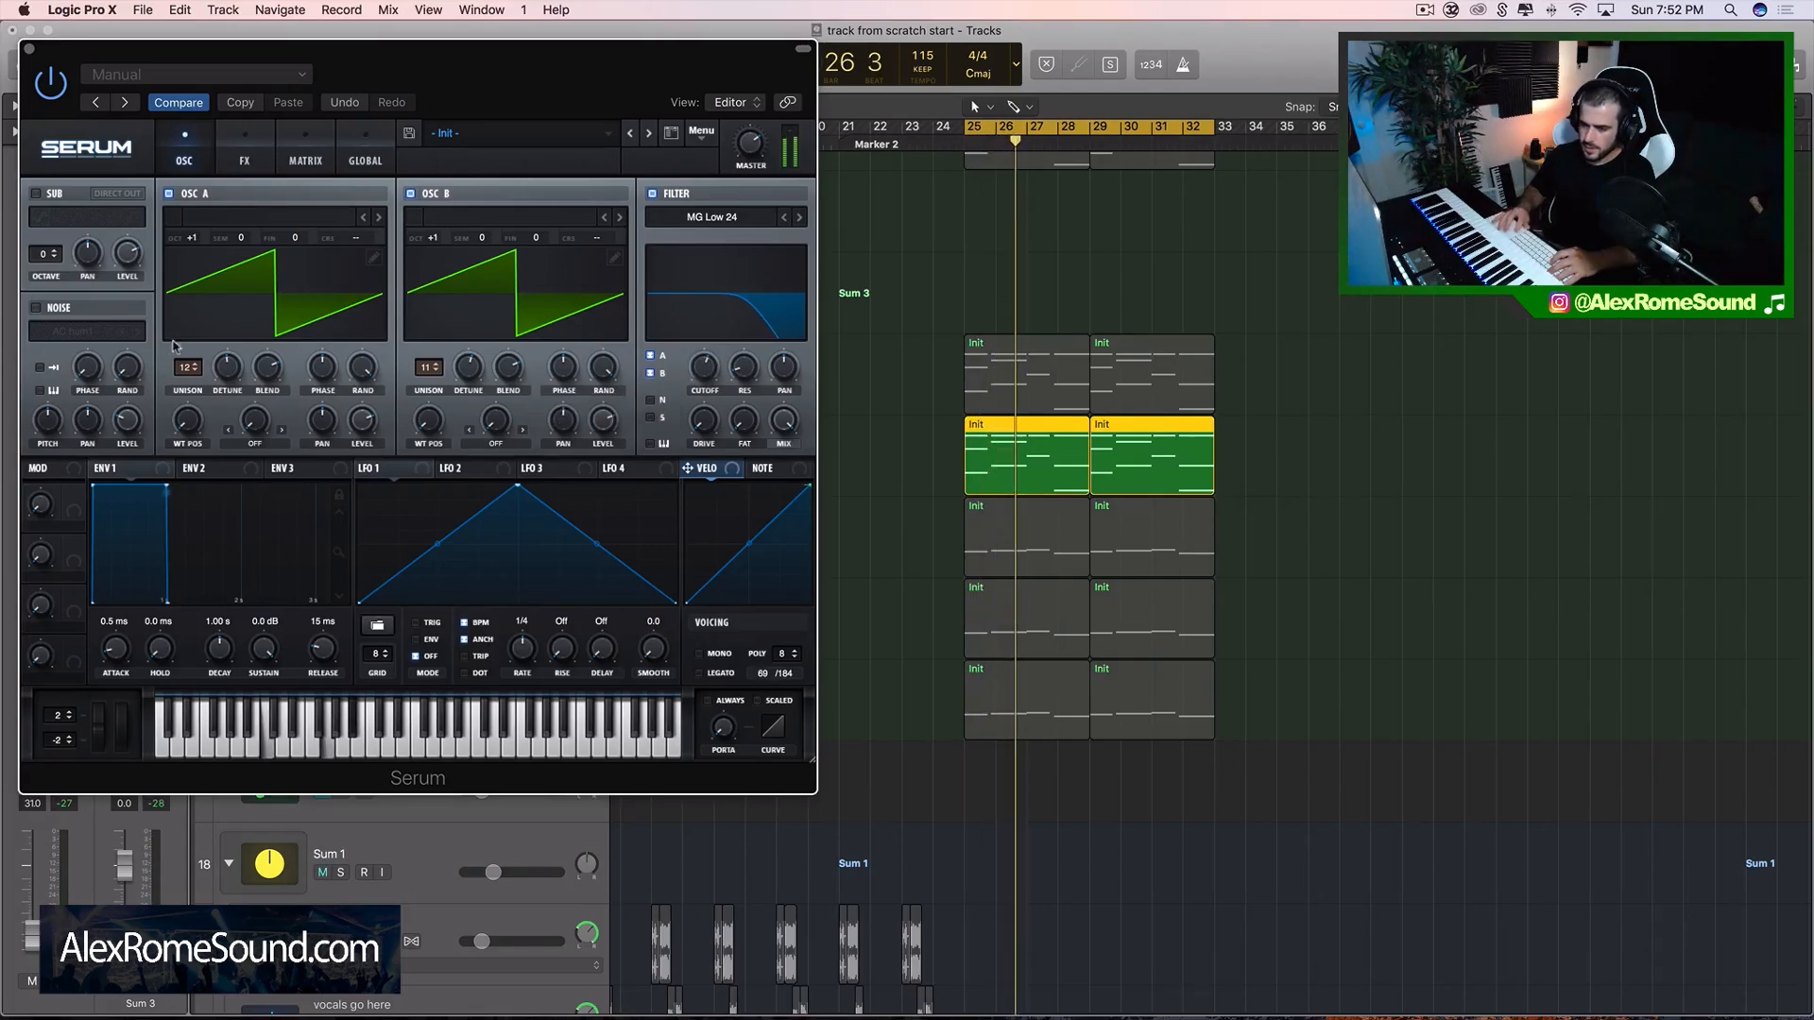
click(35, 308)
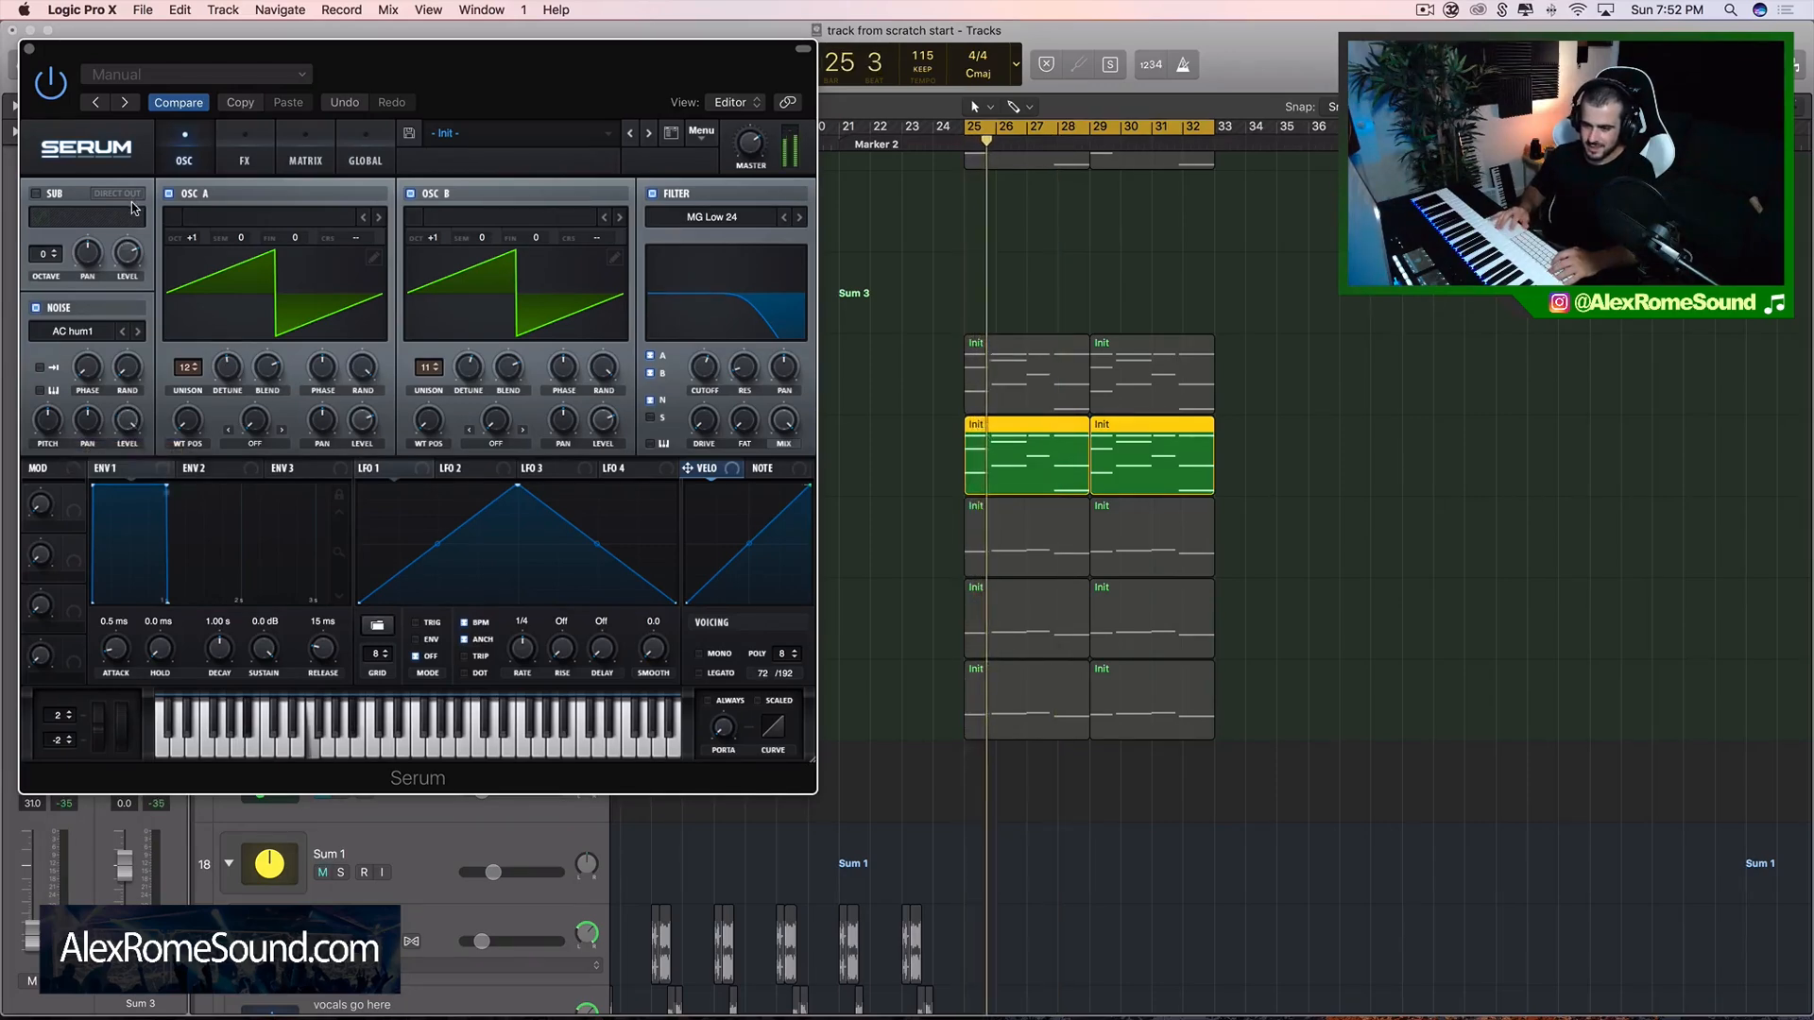
click(29, 49)
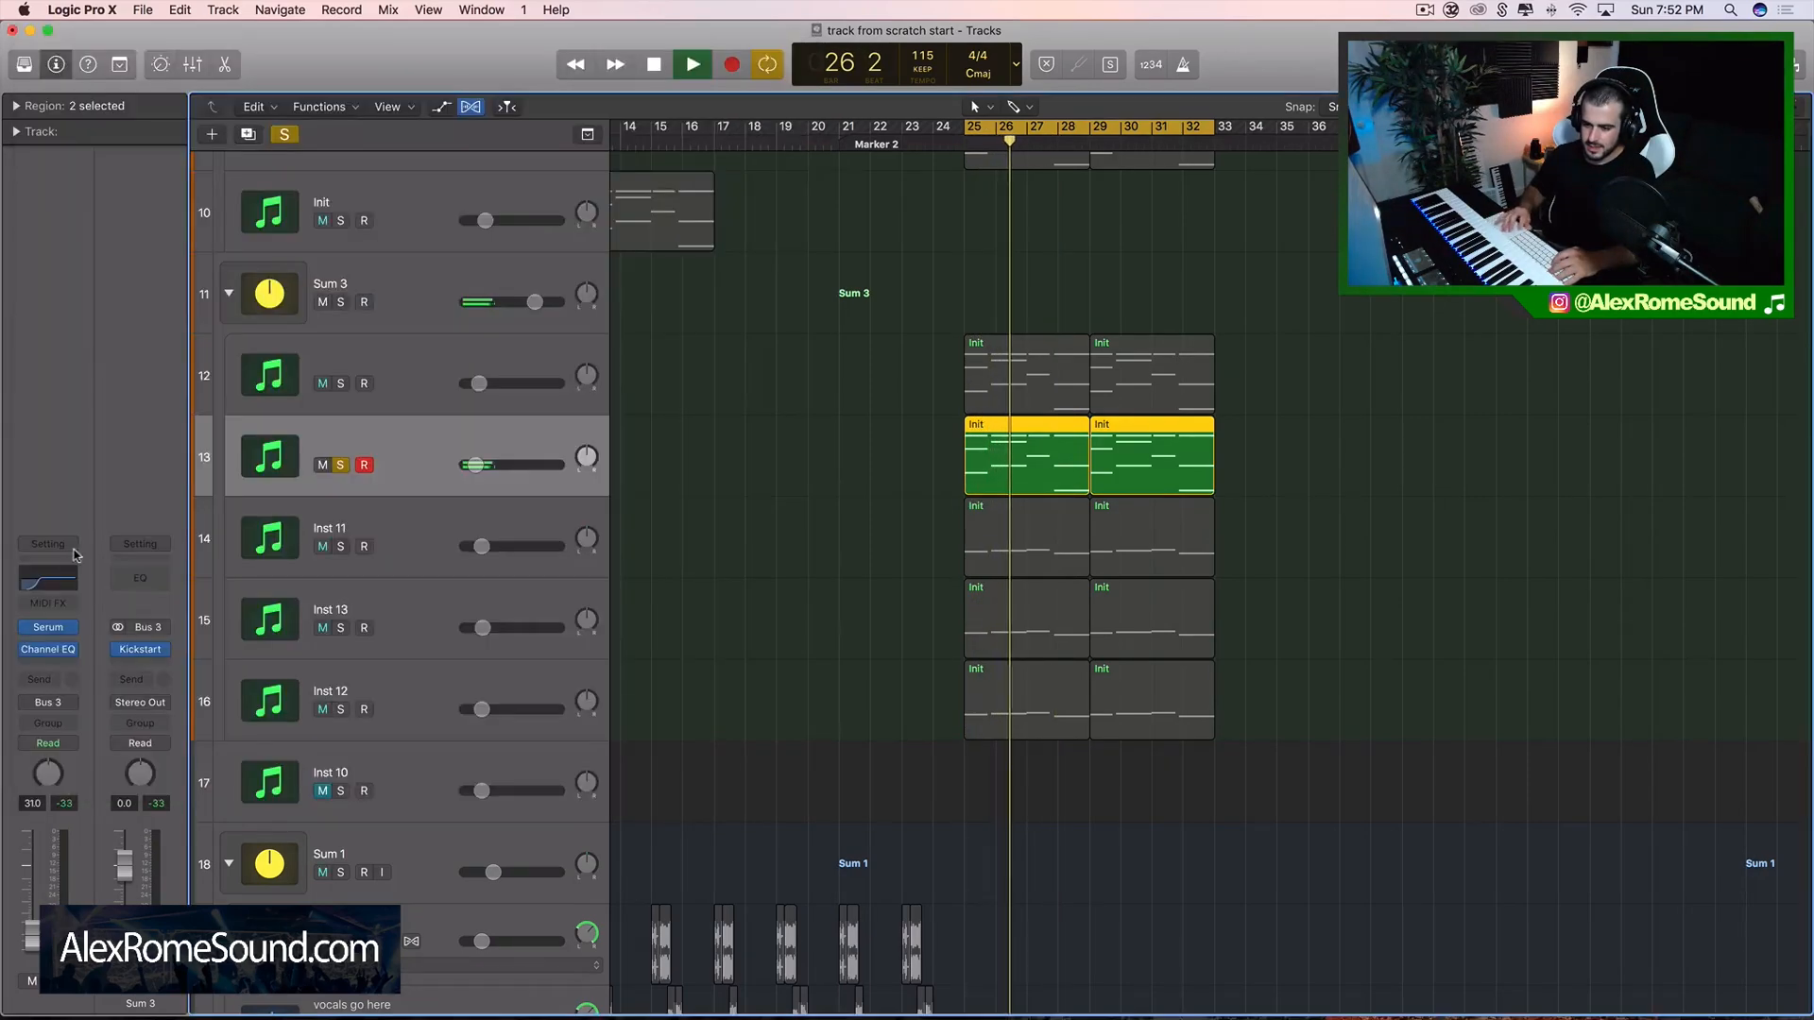
- Set the low cut in the duplicate's Channel EQ to 335 Hz and the track's volume to -28.0 dB
click(50, 648)
drag(283, 312, 336, 338)
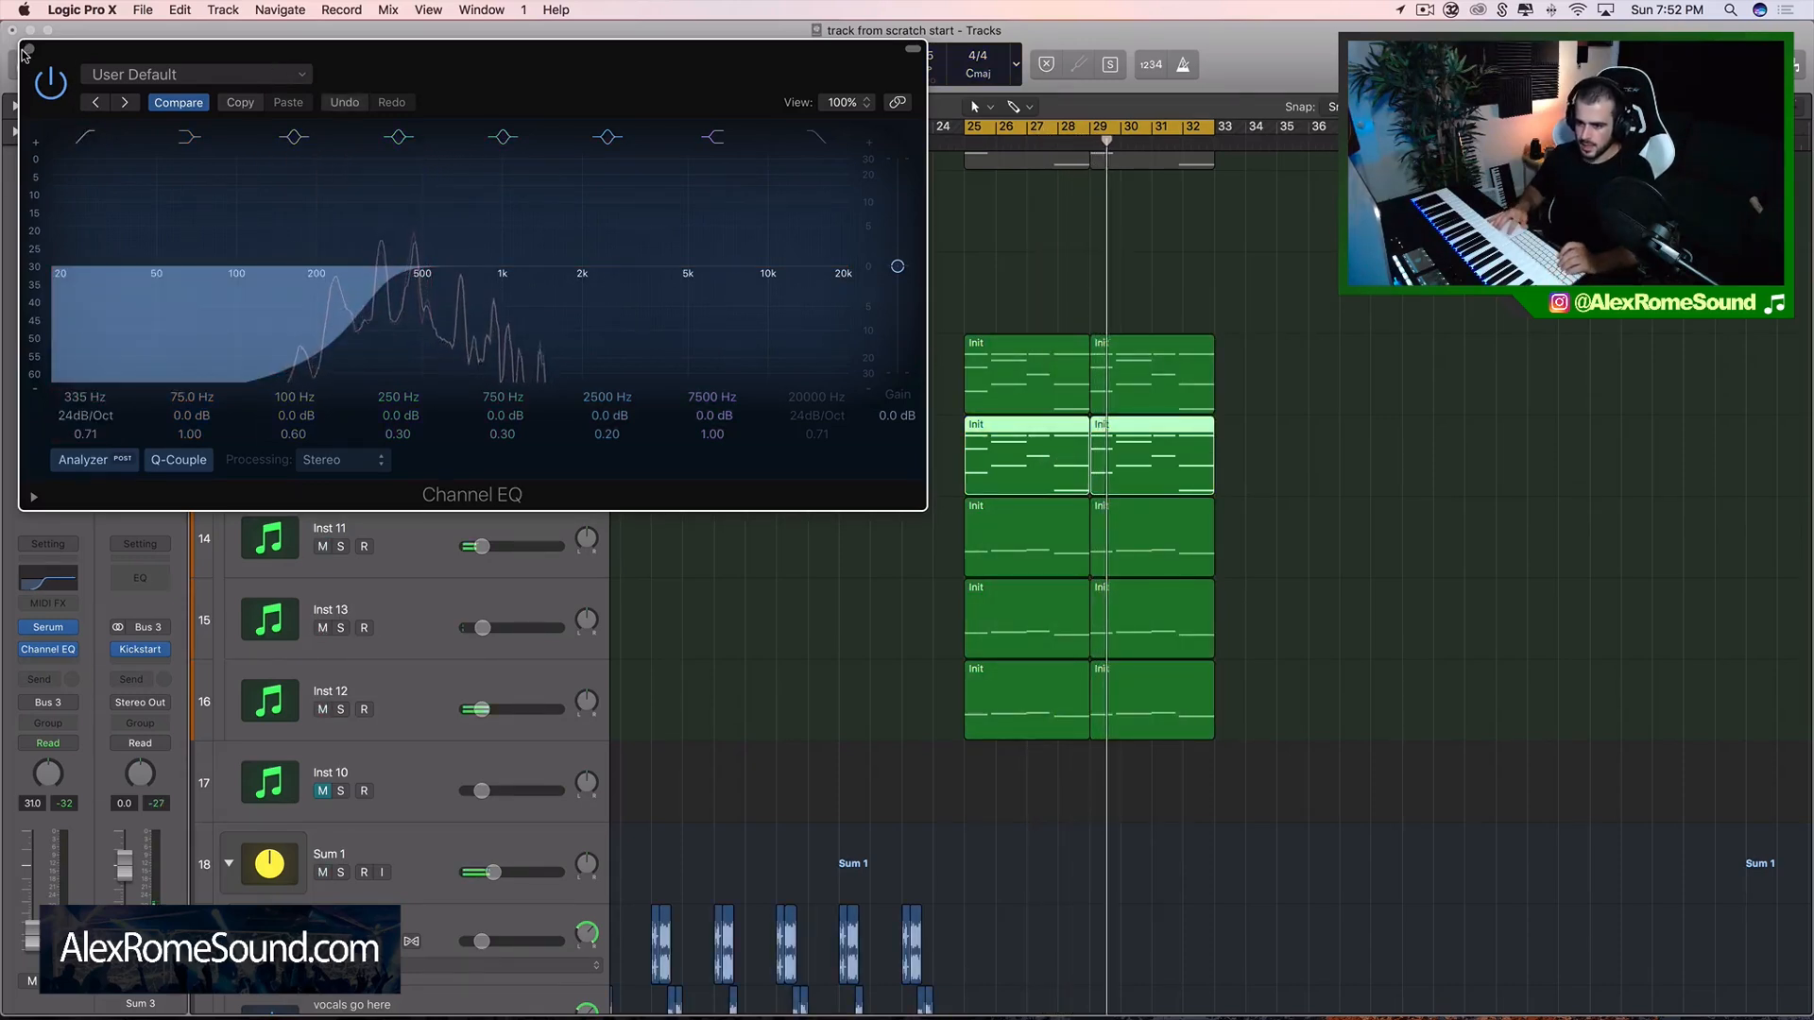
click(29, 49)
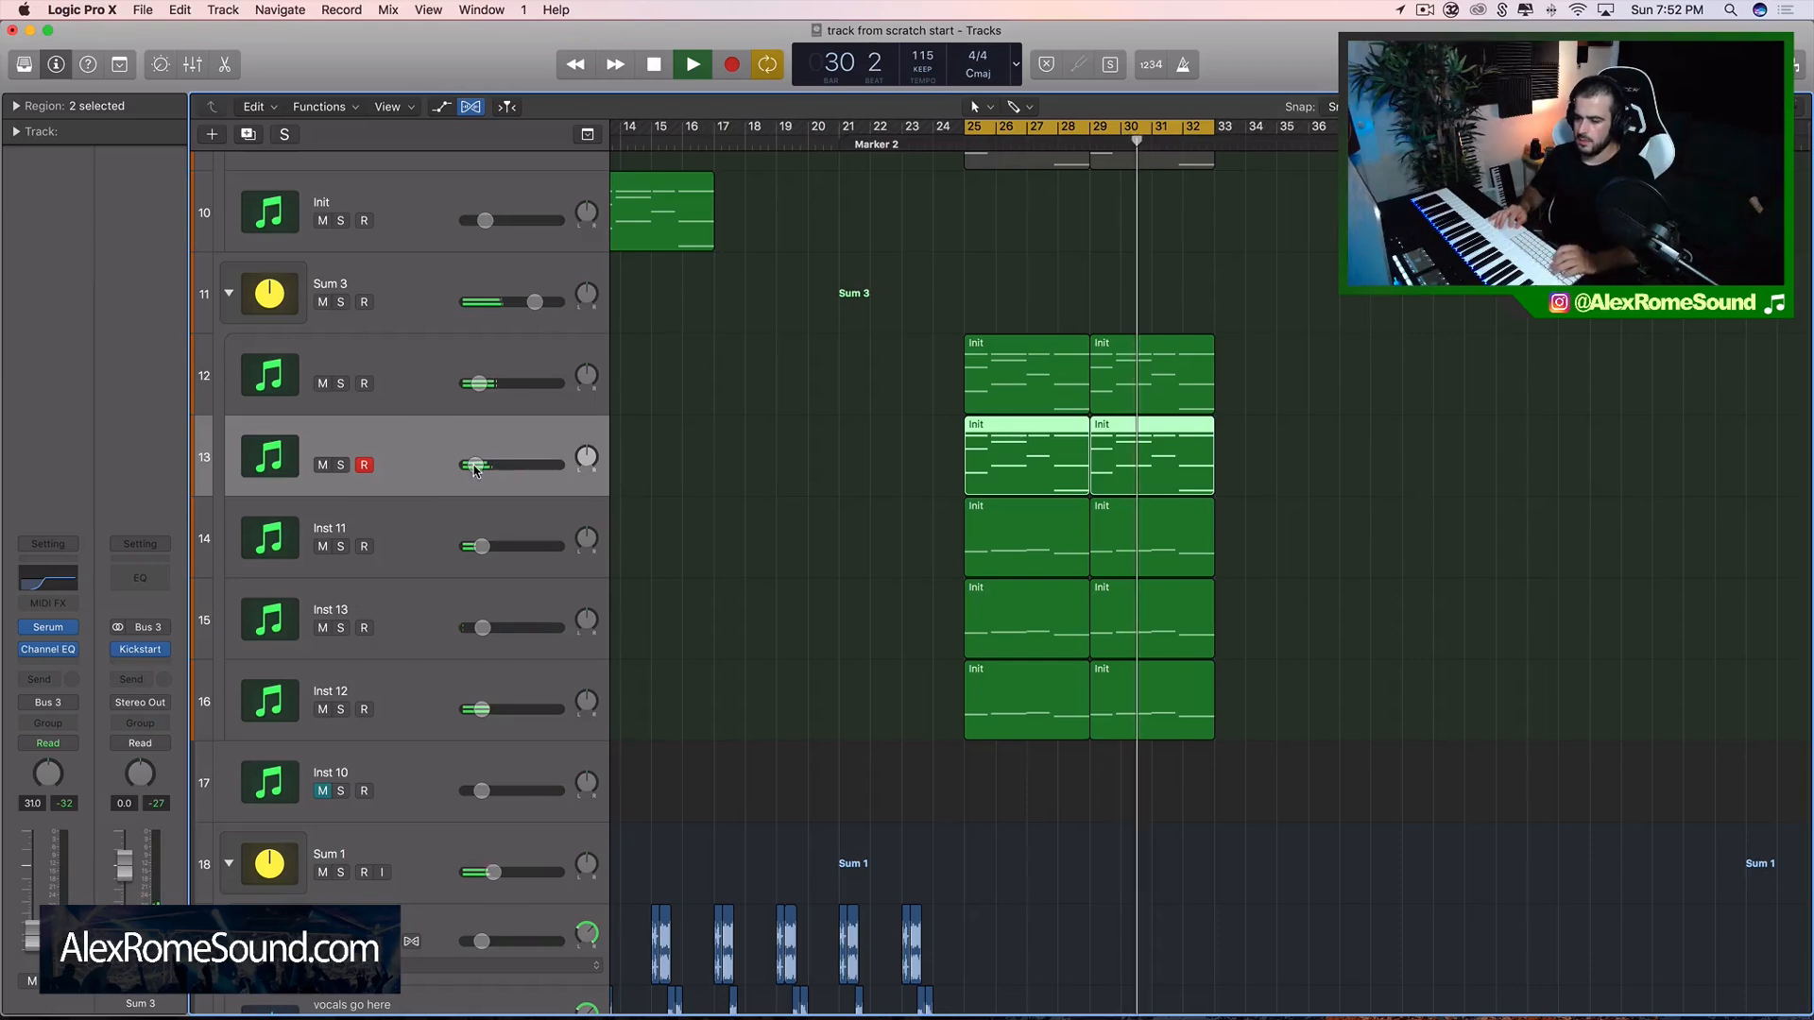
drag(475, 469, 478, 469)
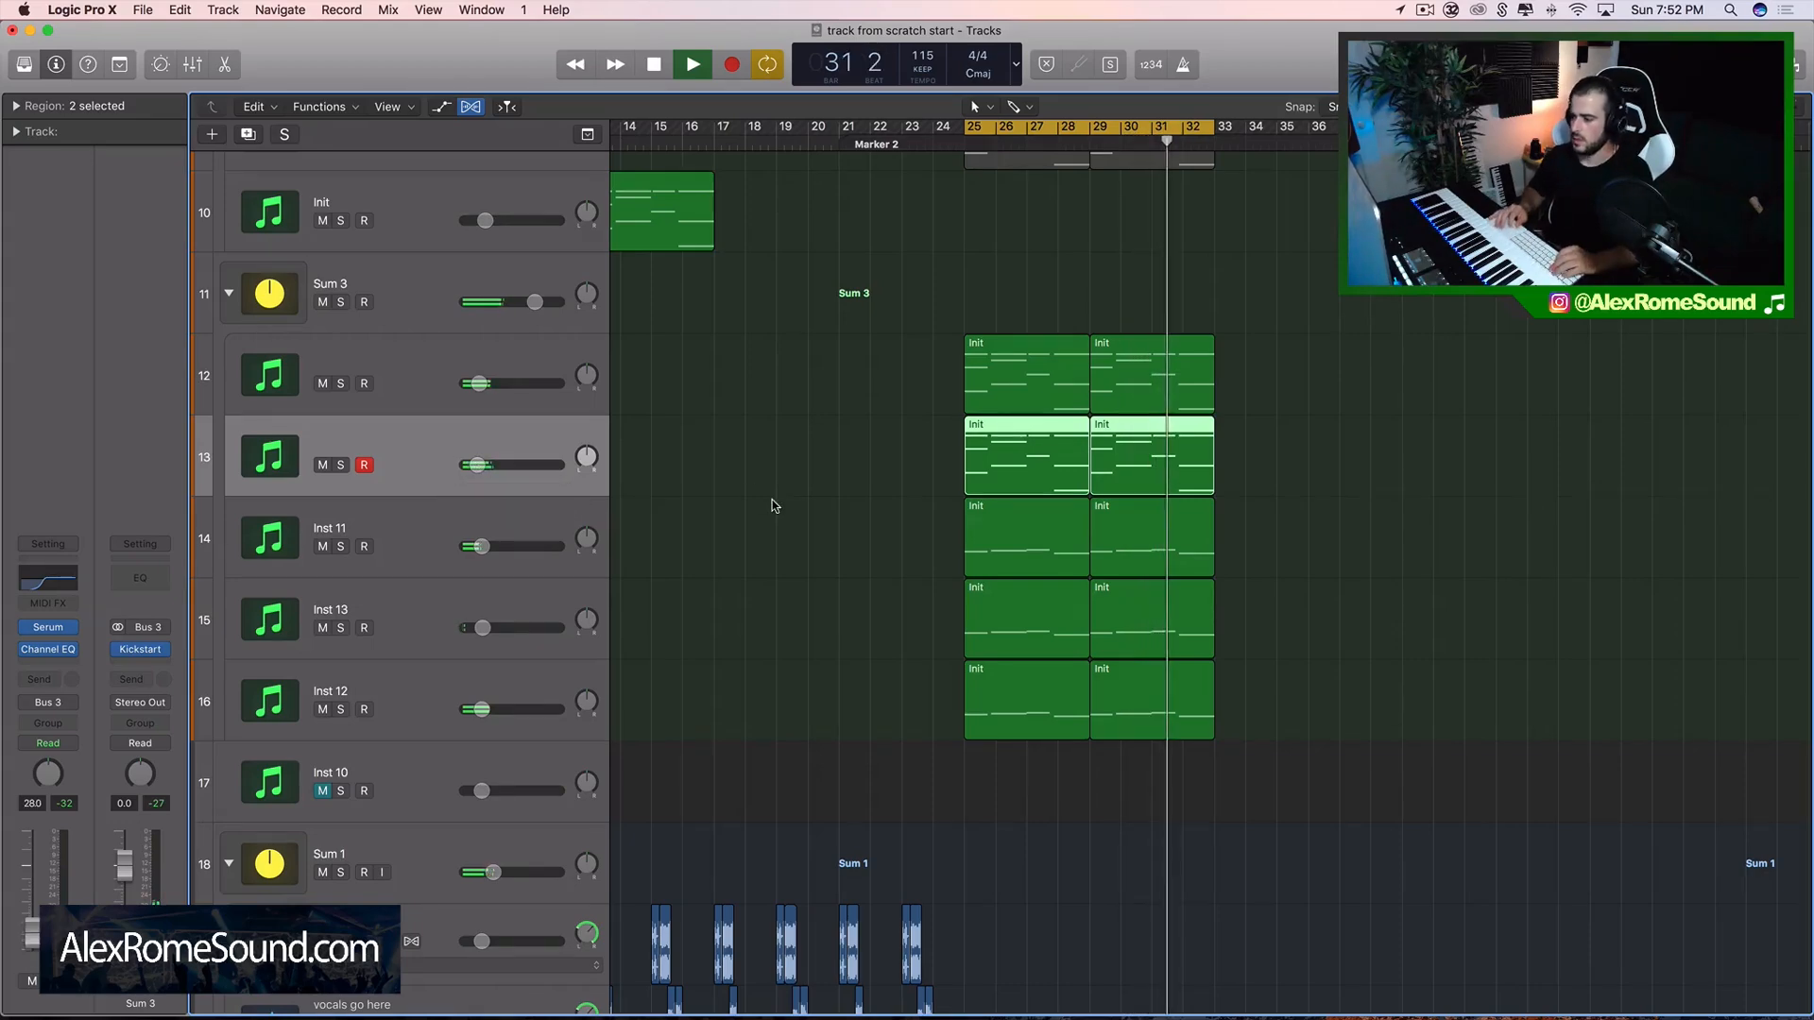
- Play the bar 25 section and review its tracks against the parts used in the earlier sections
scroll(773, 506, down, 5)
scroll(773, 505, up, 6)
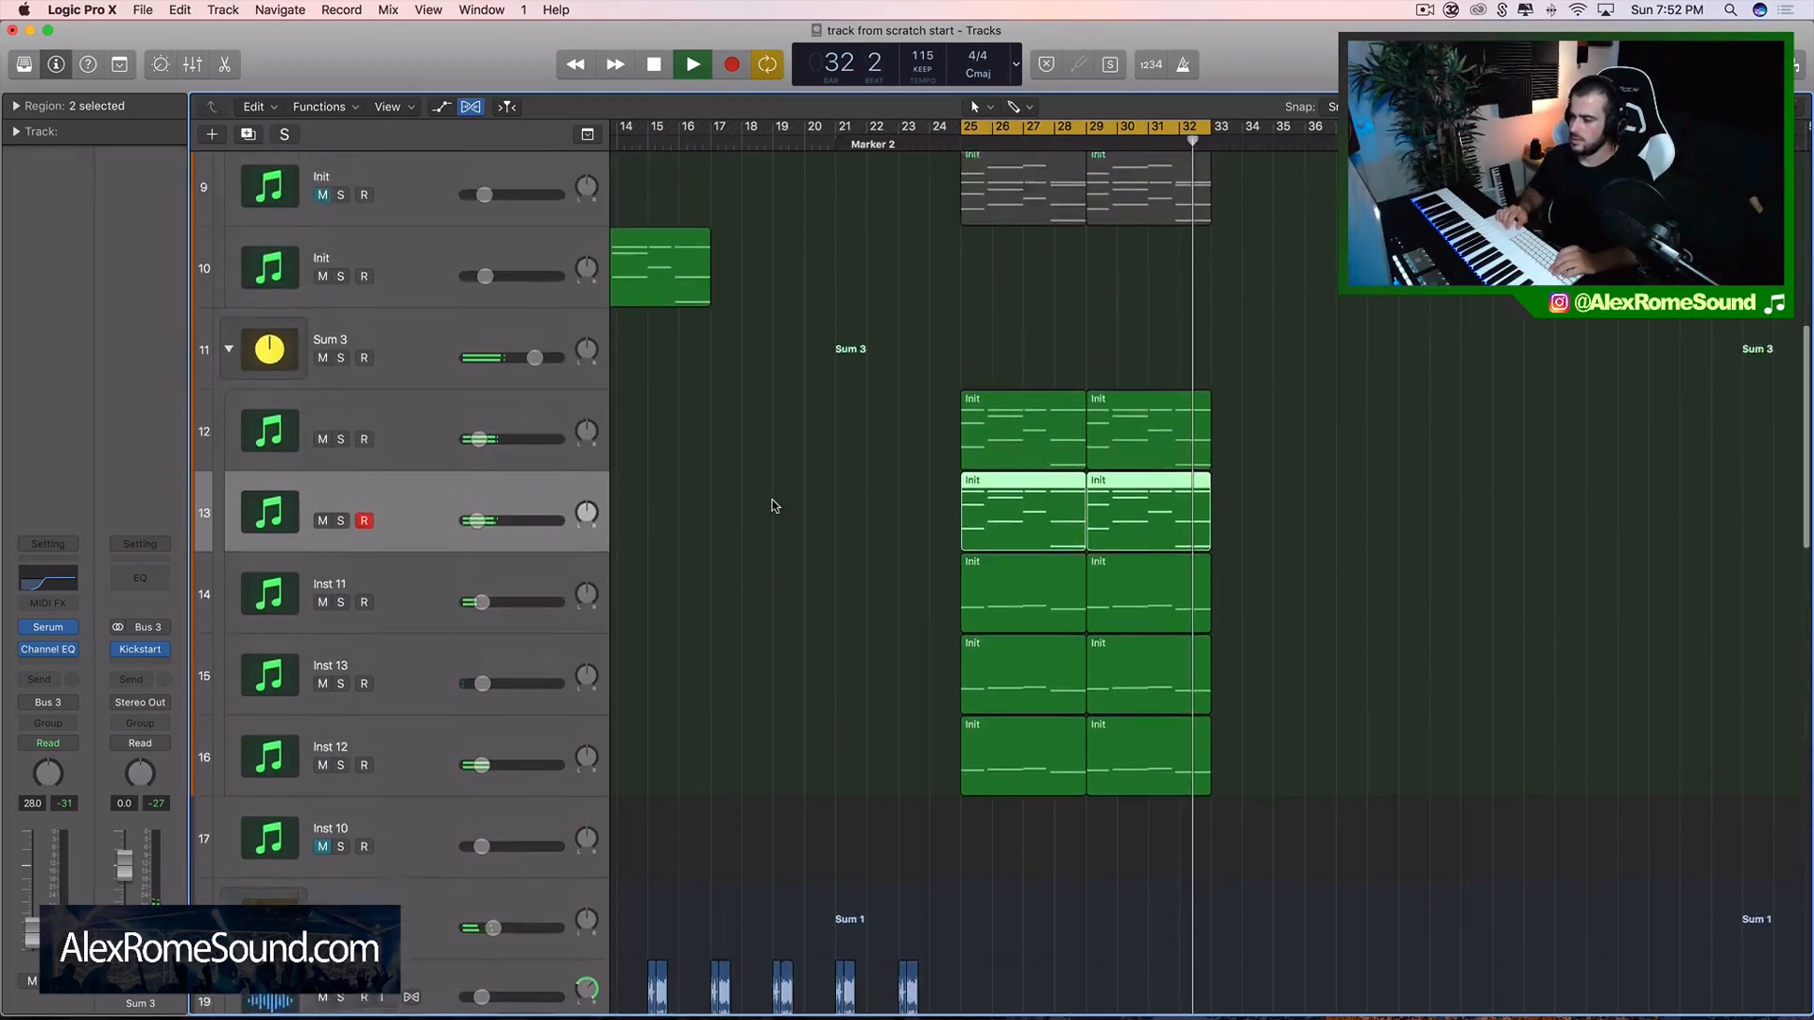
scroll(773, 505, down, 10)
scroll(777, 526, up, 8)
scroll(803, 425, down, 2)
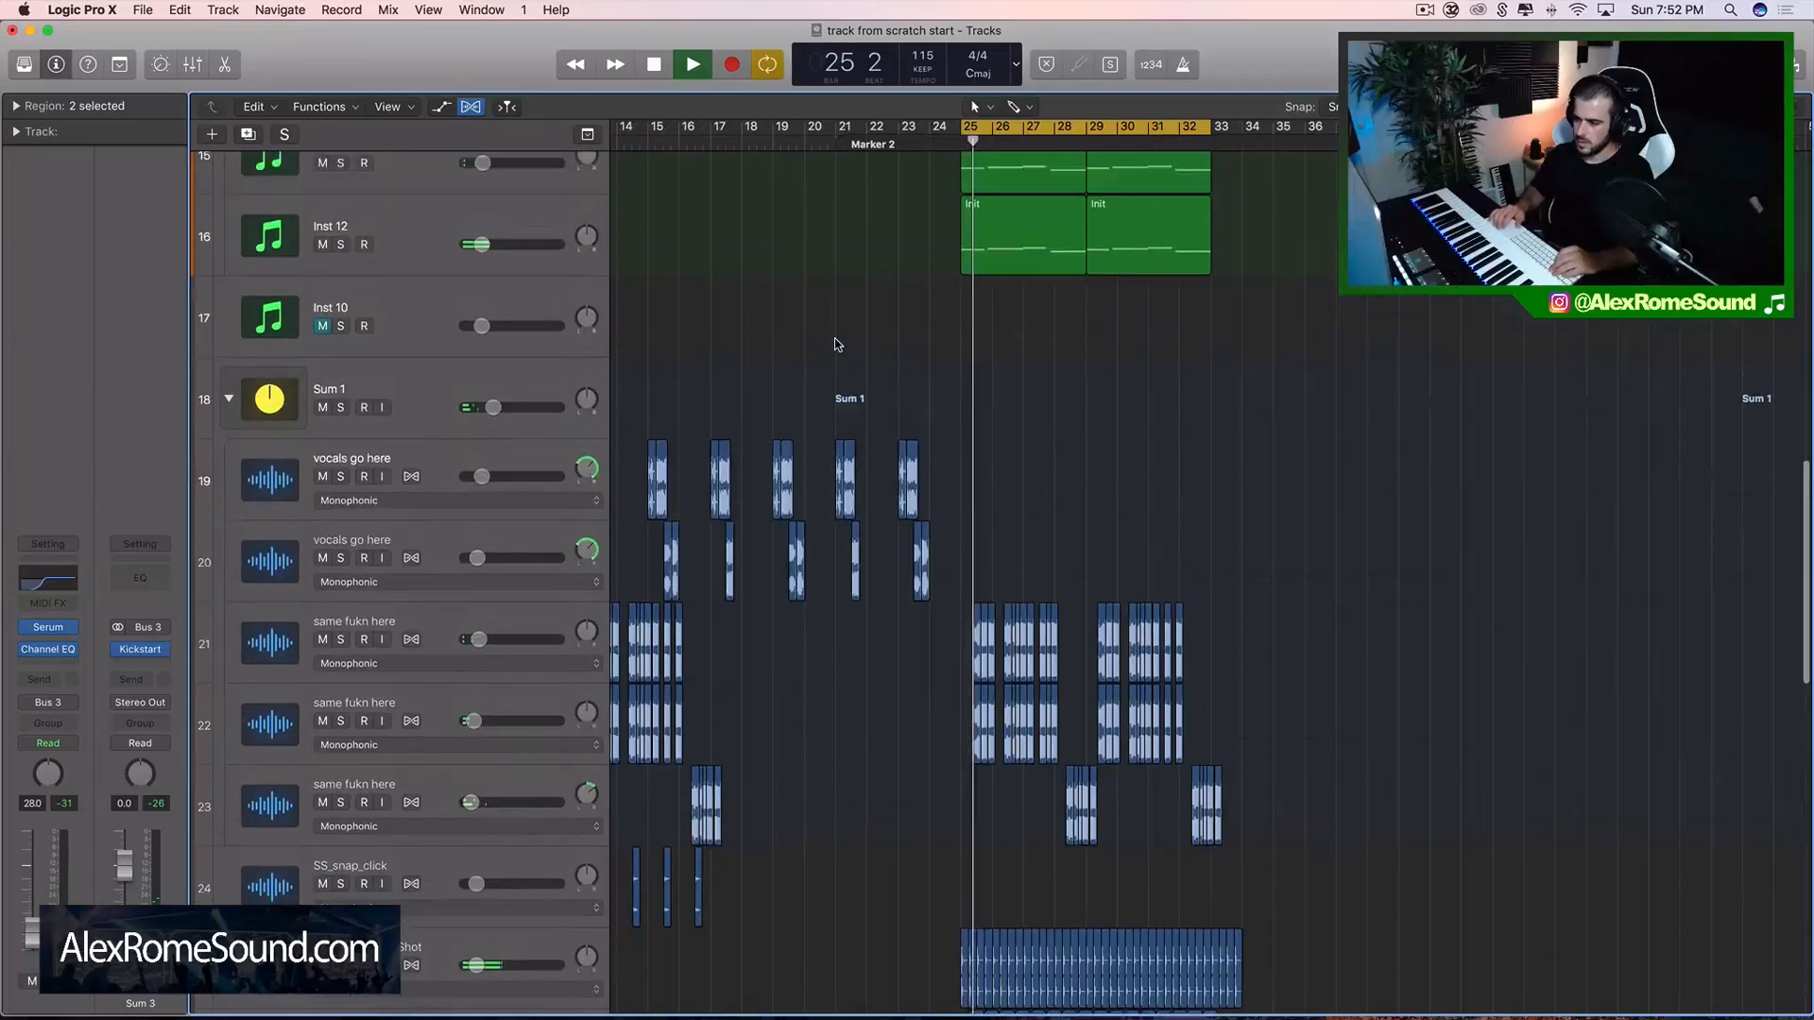
scroll(835, 345, up, 3)
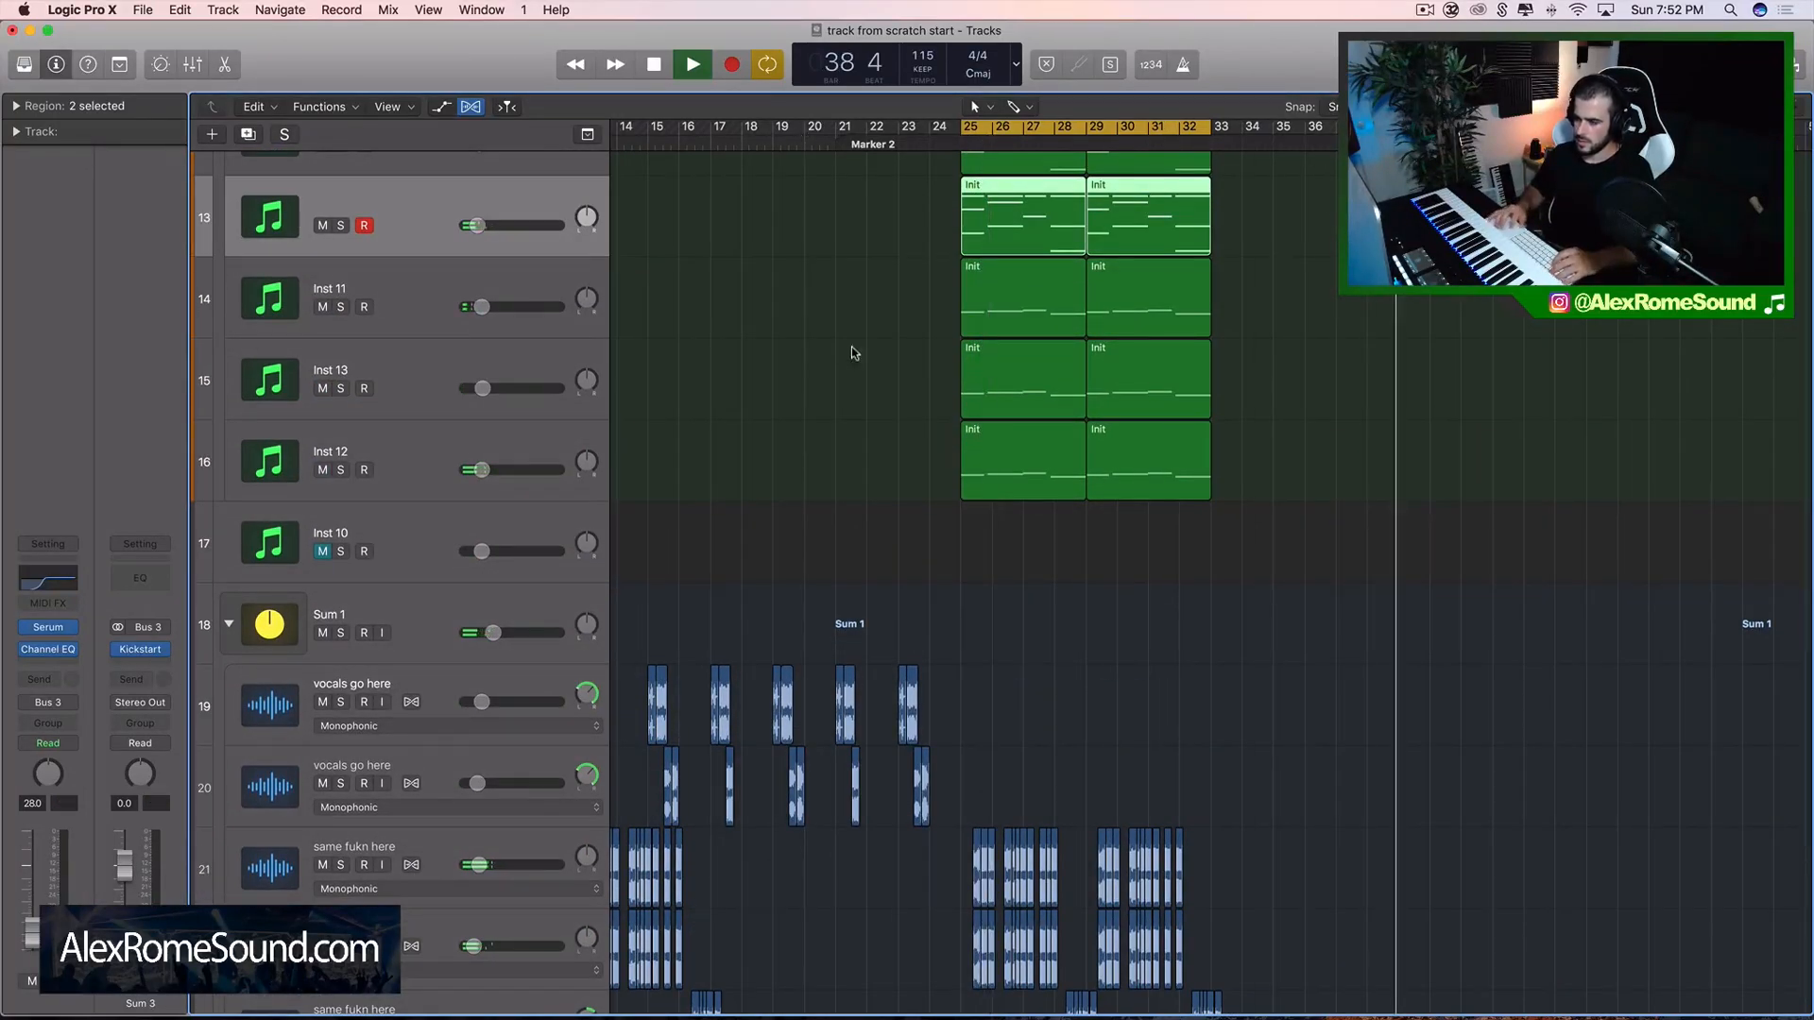
scroll(803, 369, left, 4)
key(space)
scroll(930, 359, down, 8)
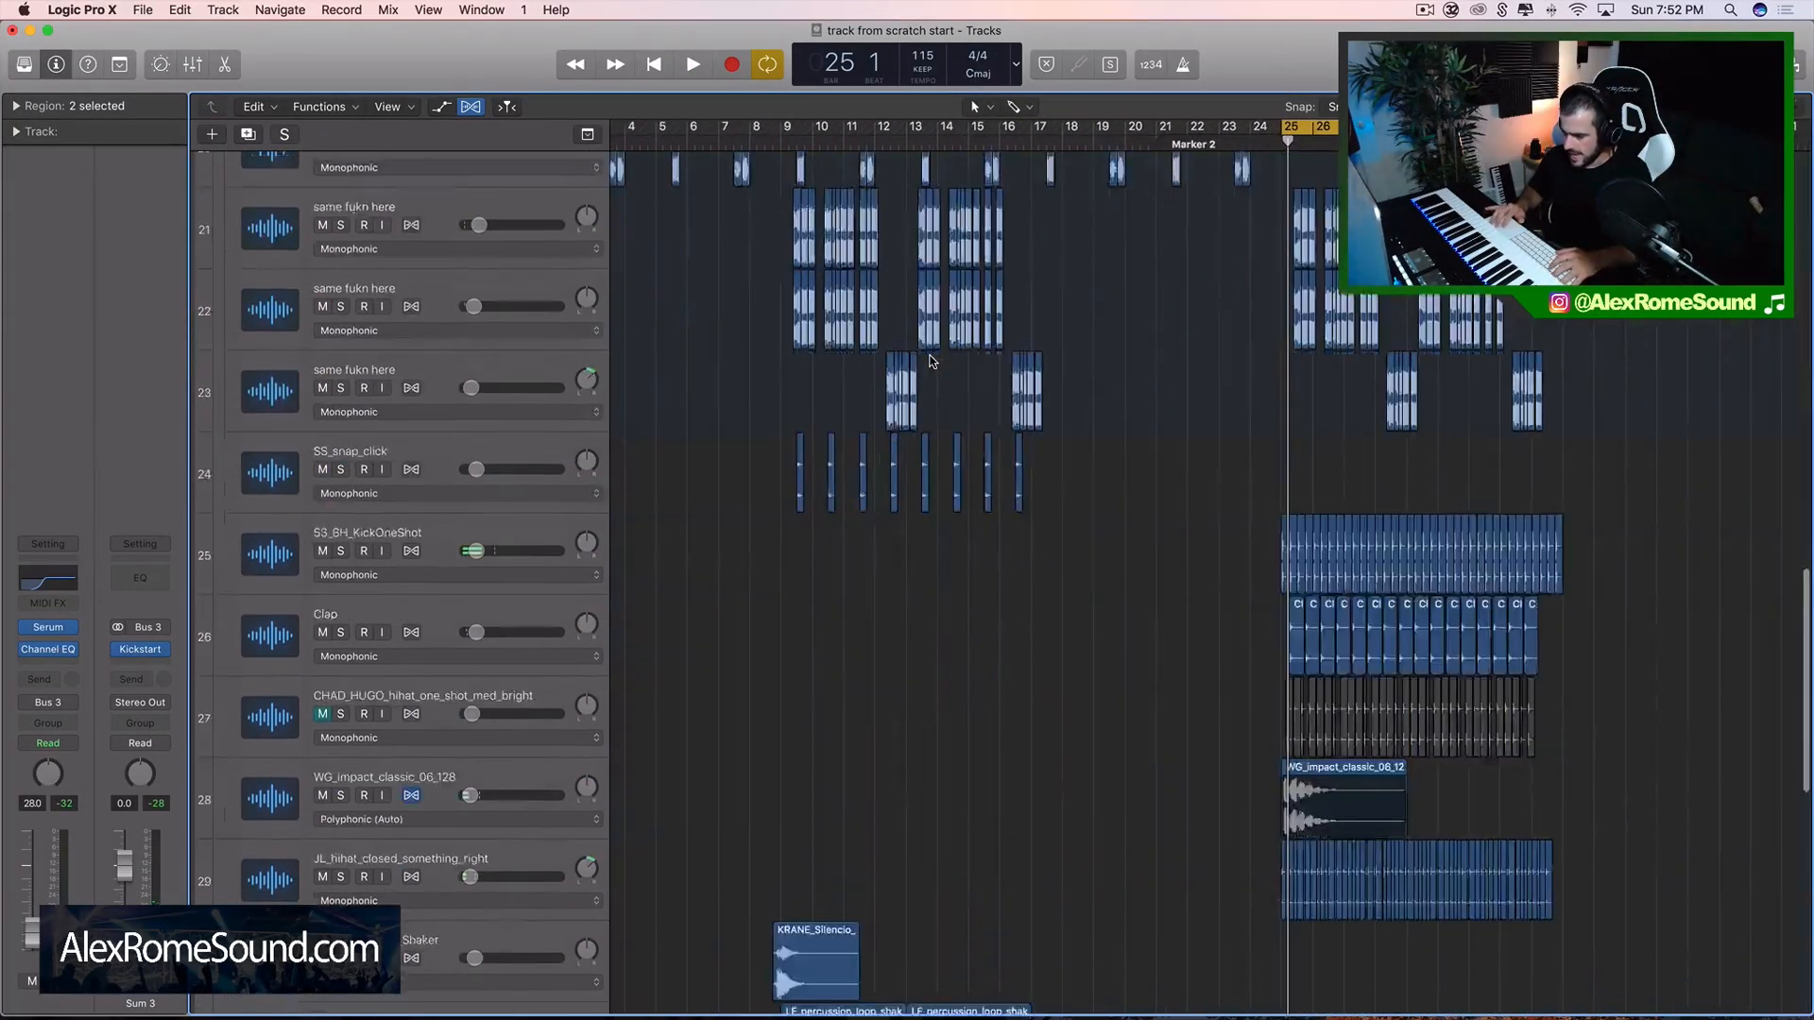
scroll(931, 359, right, 1)
scroll(897, 312, up, 20)
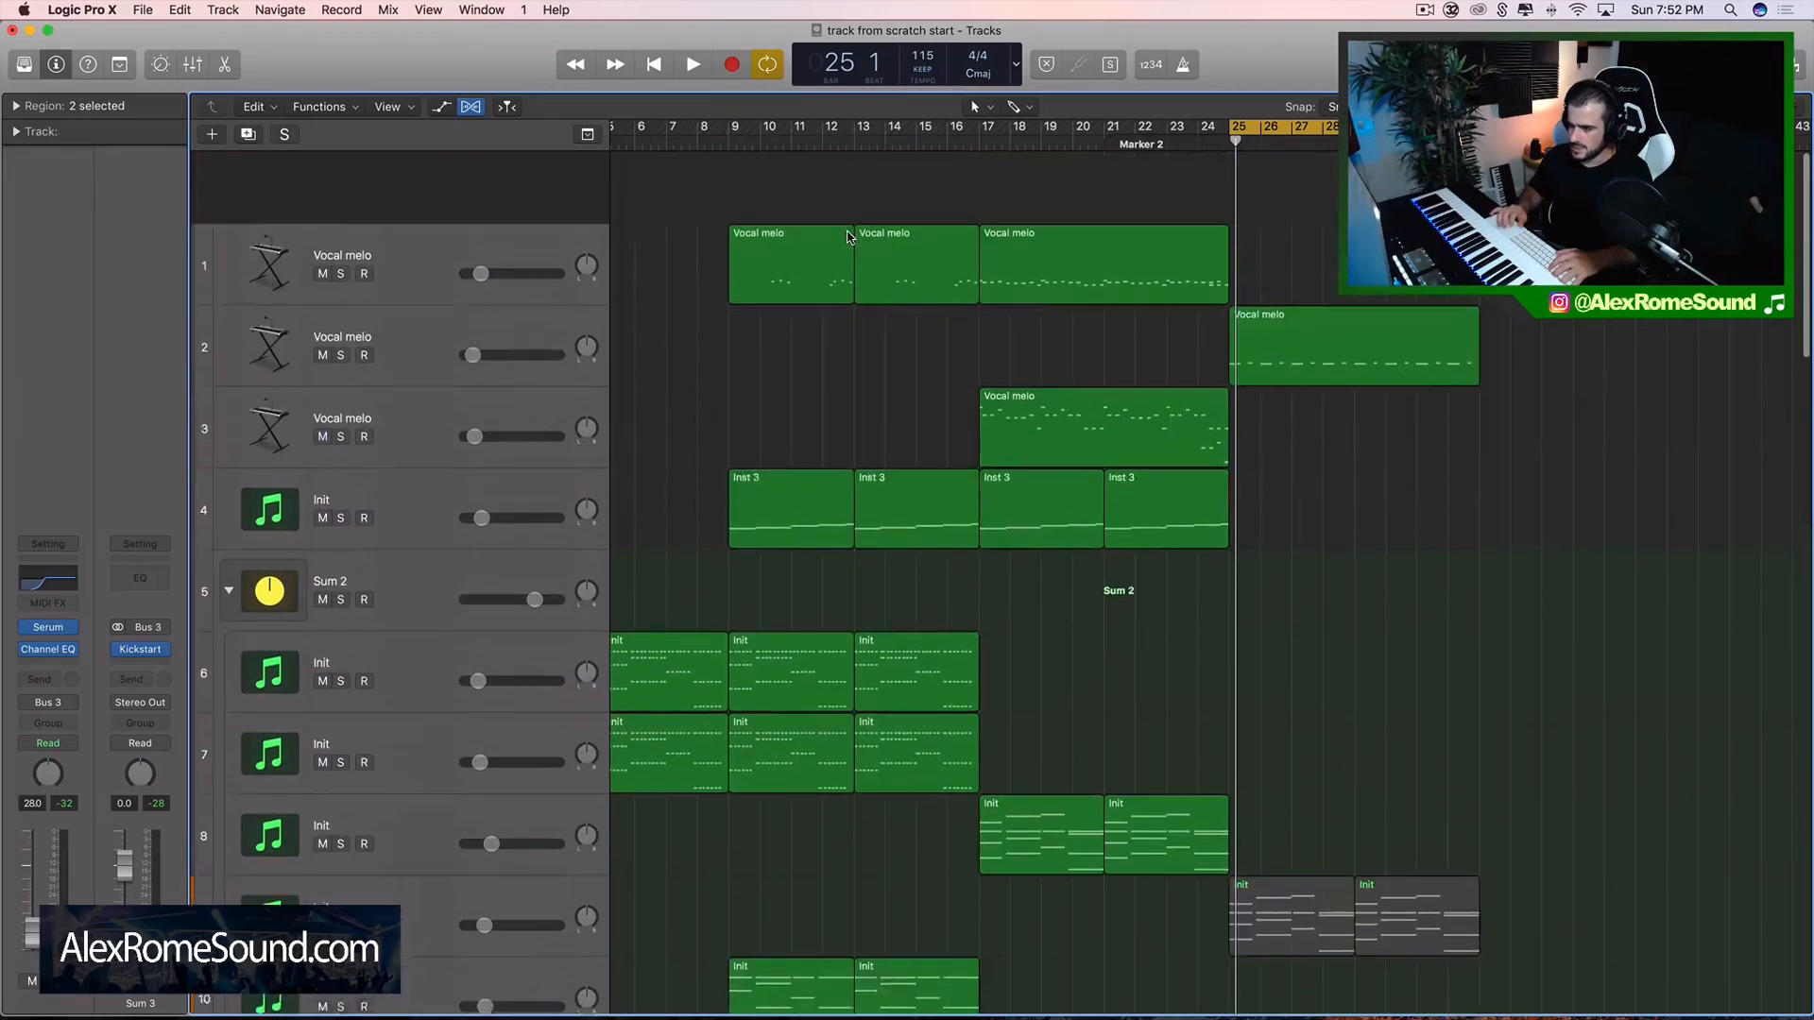
- Set the cycle range to bars 9–33 and play it while reviewing the instrument, vocal and drum tracks
drag(734, 128, 1479, 127)
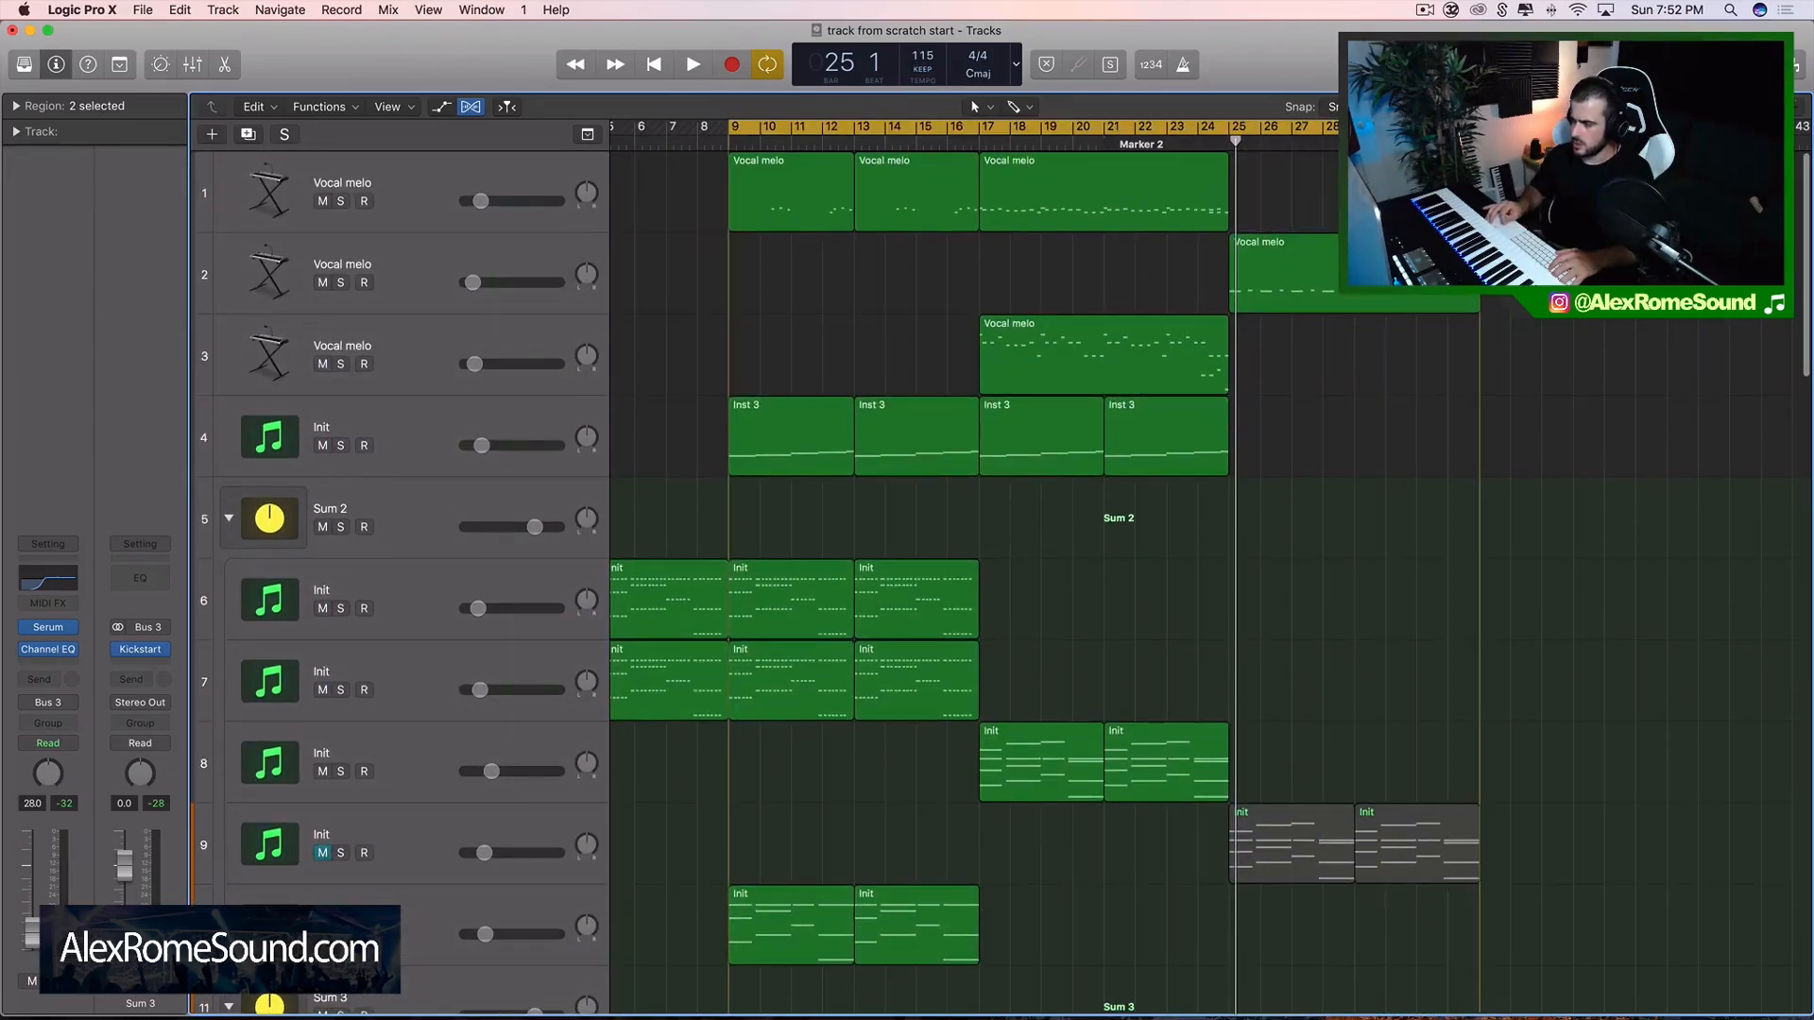
scroll(1385, 386, down, 20)
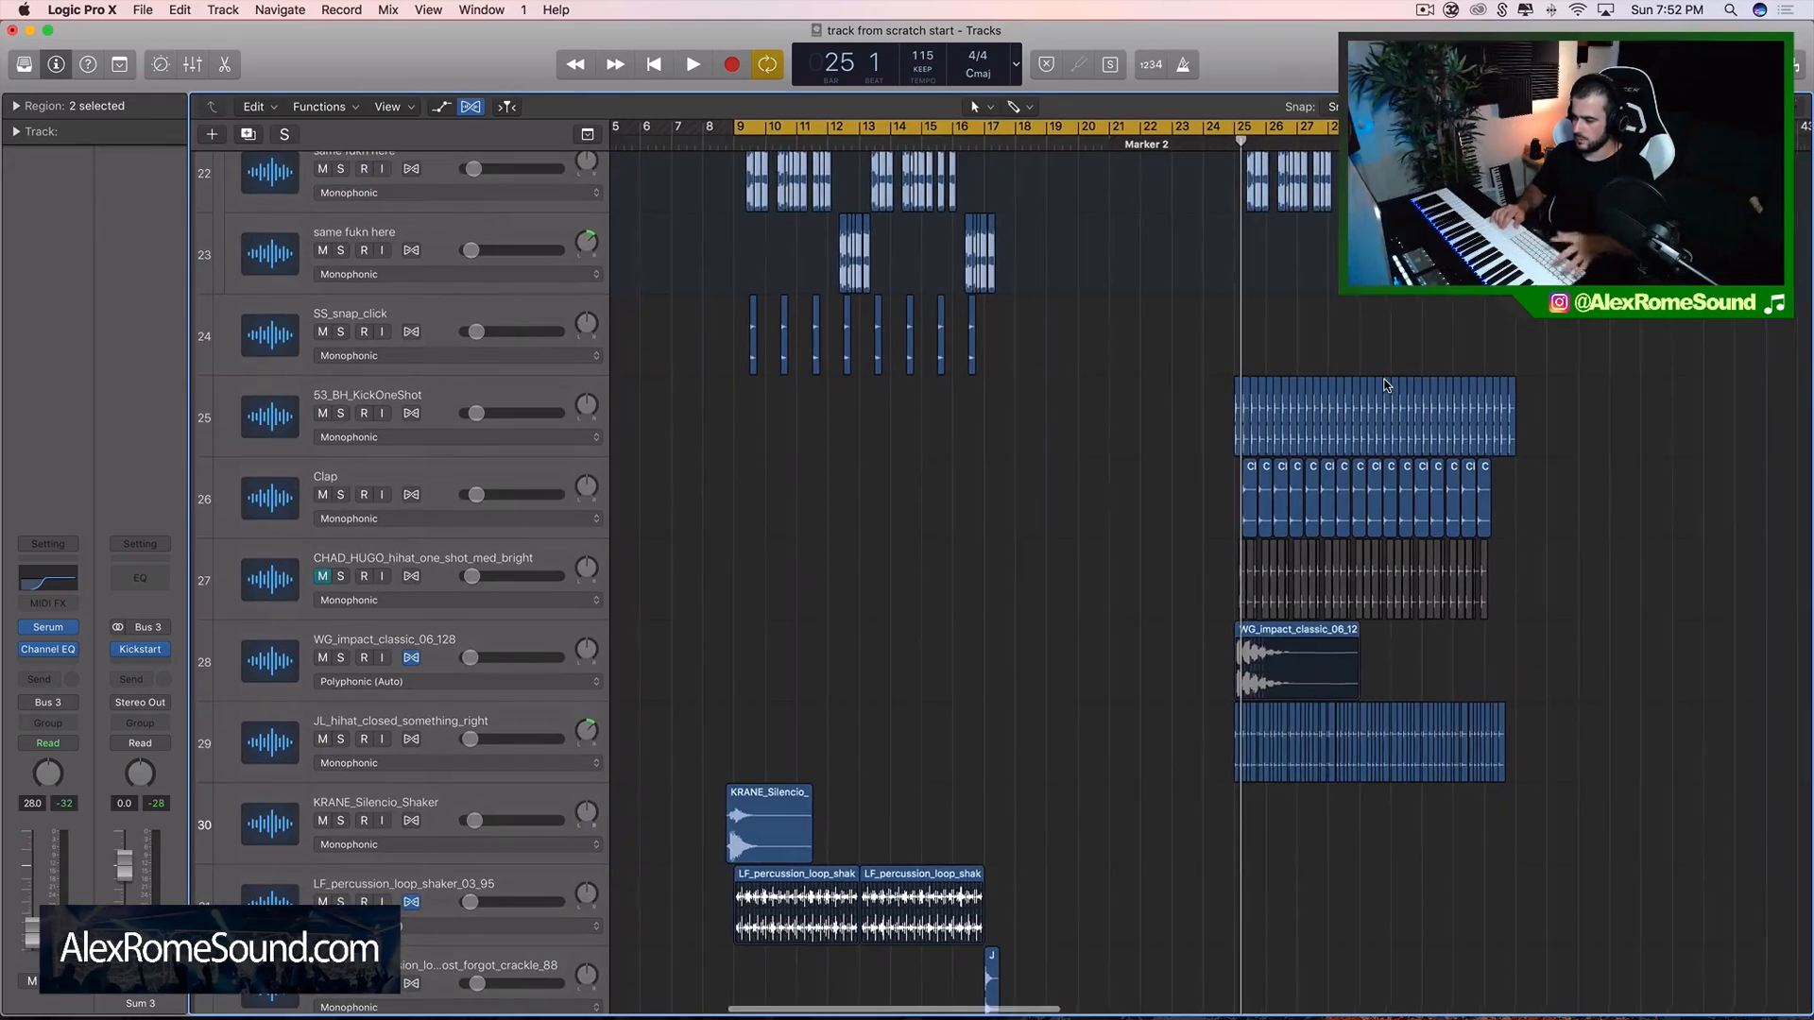
key(space)
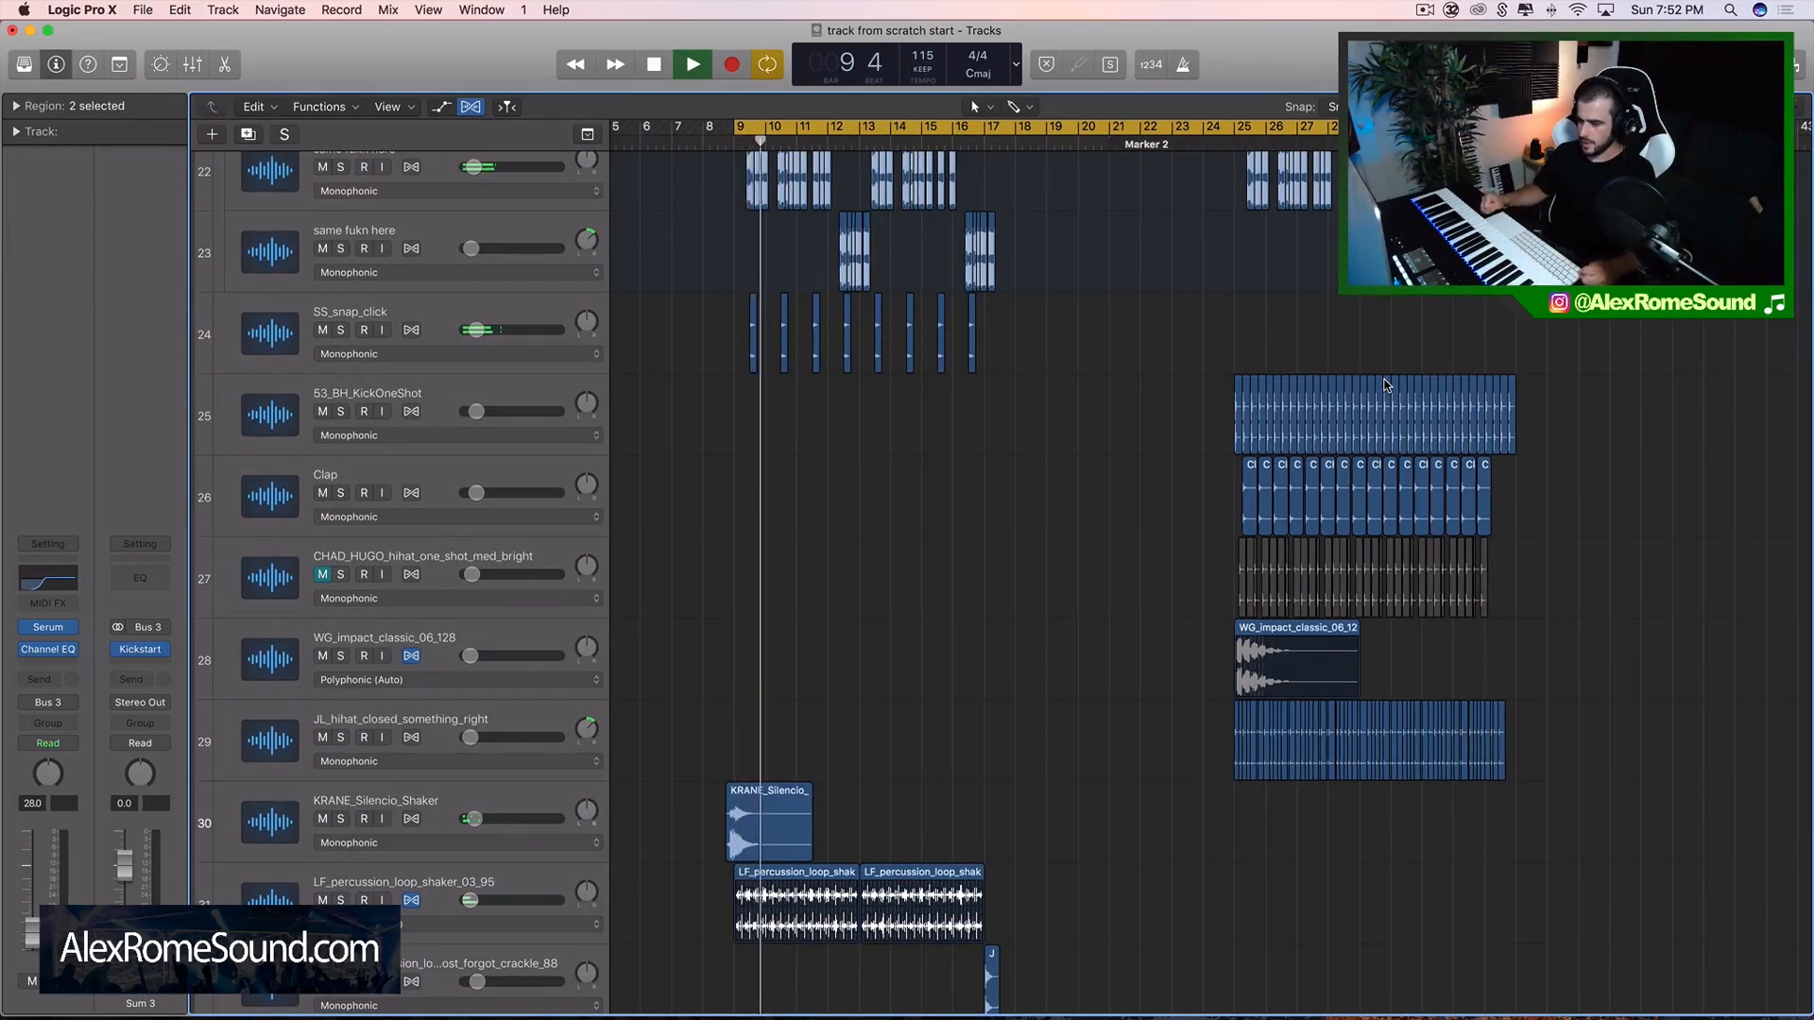
scroll(1172, 555, up, 6)
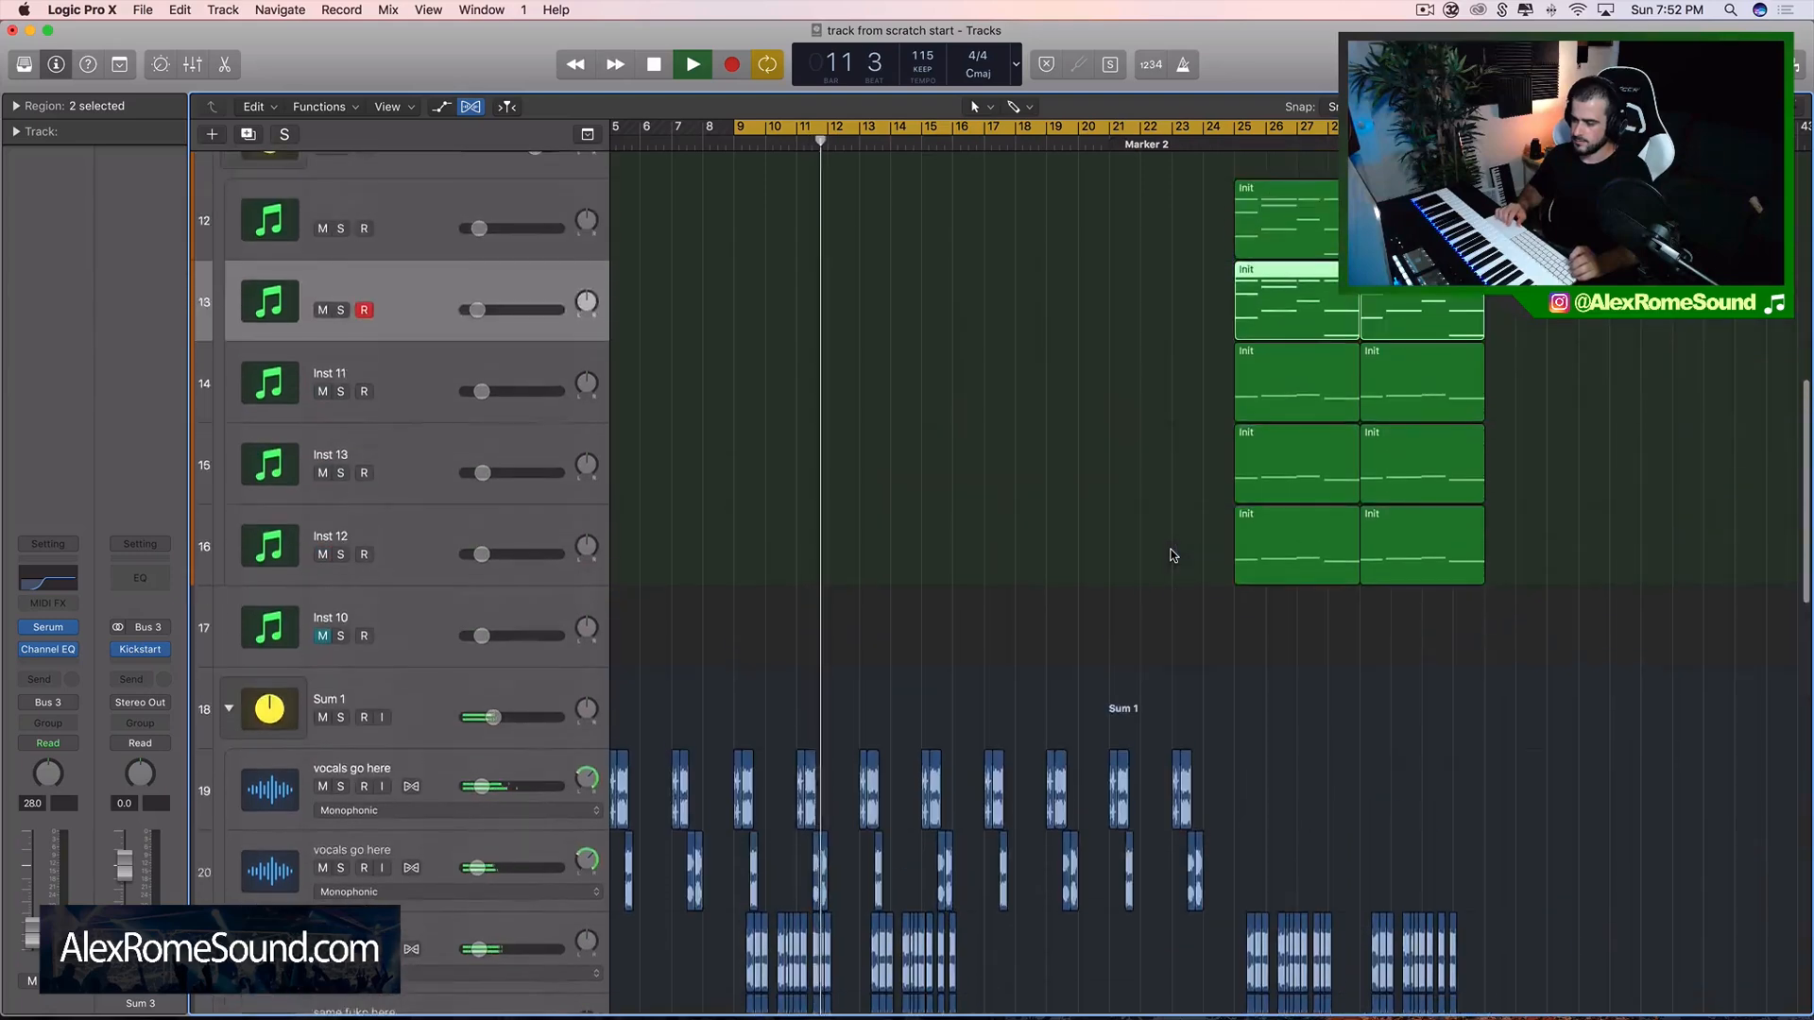
scroll(1171, 556, down, 15)
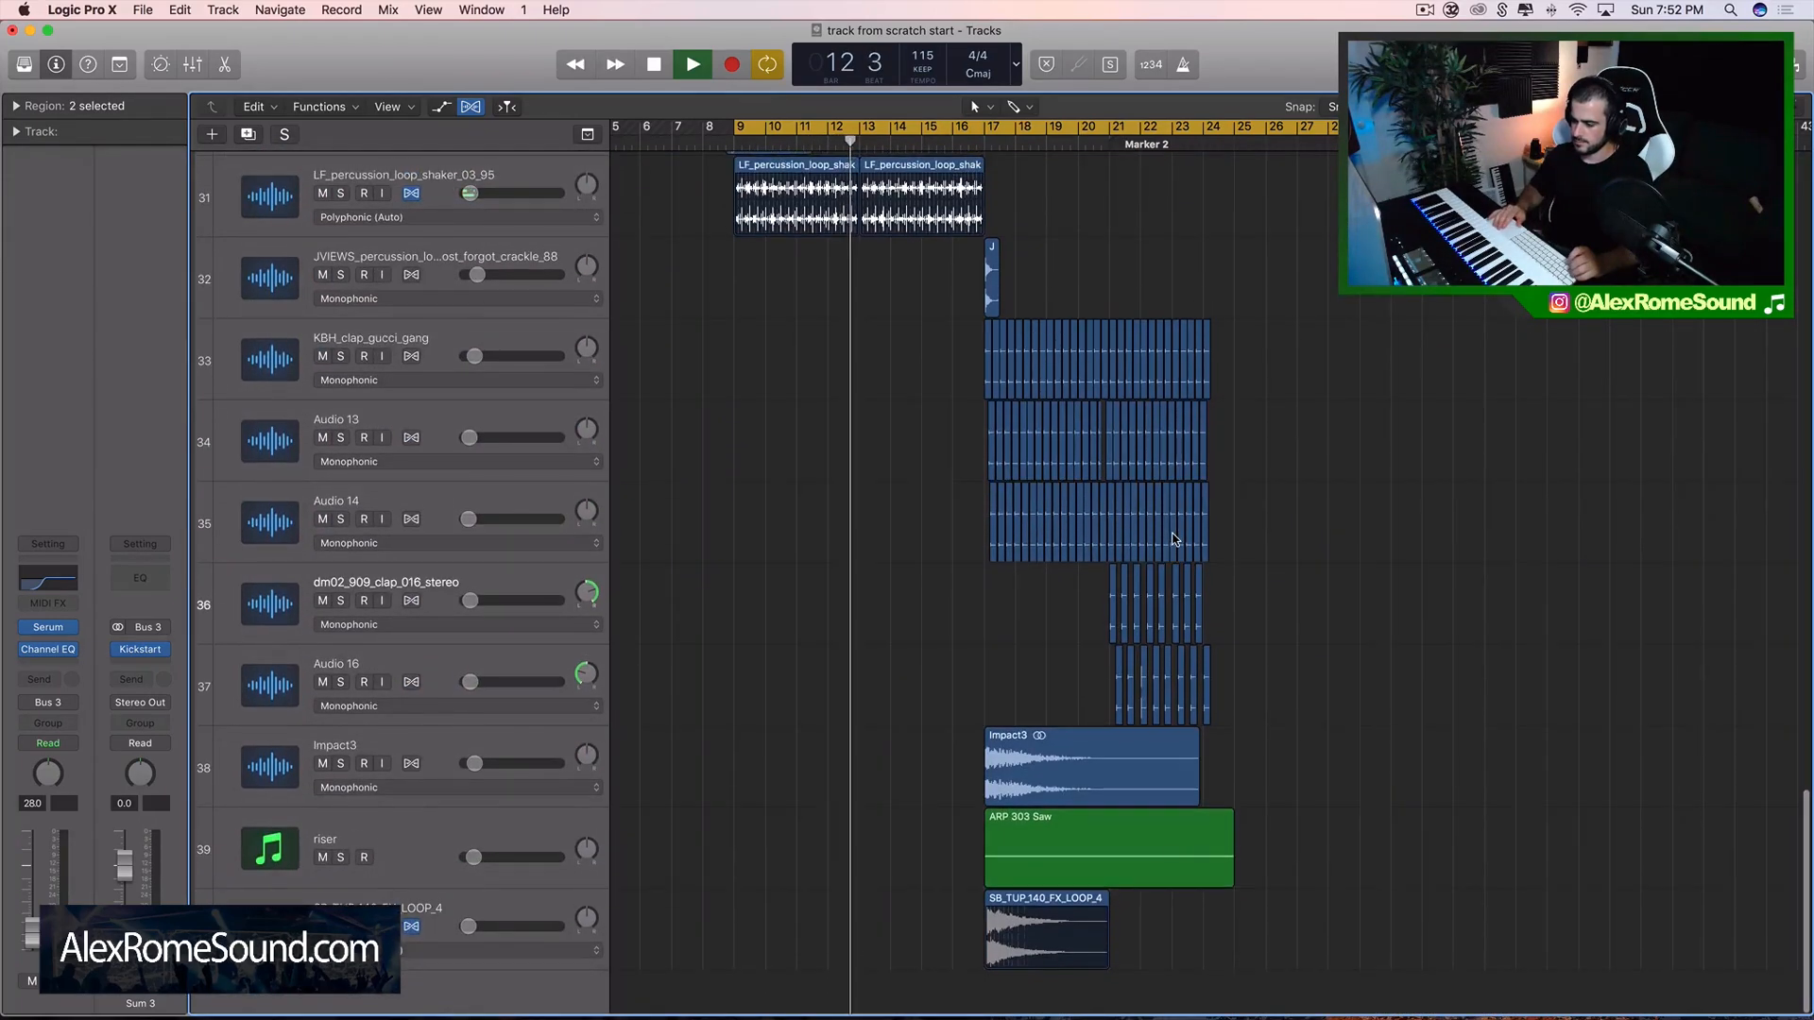
scroll(1222, 750, up, 20)
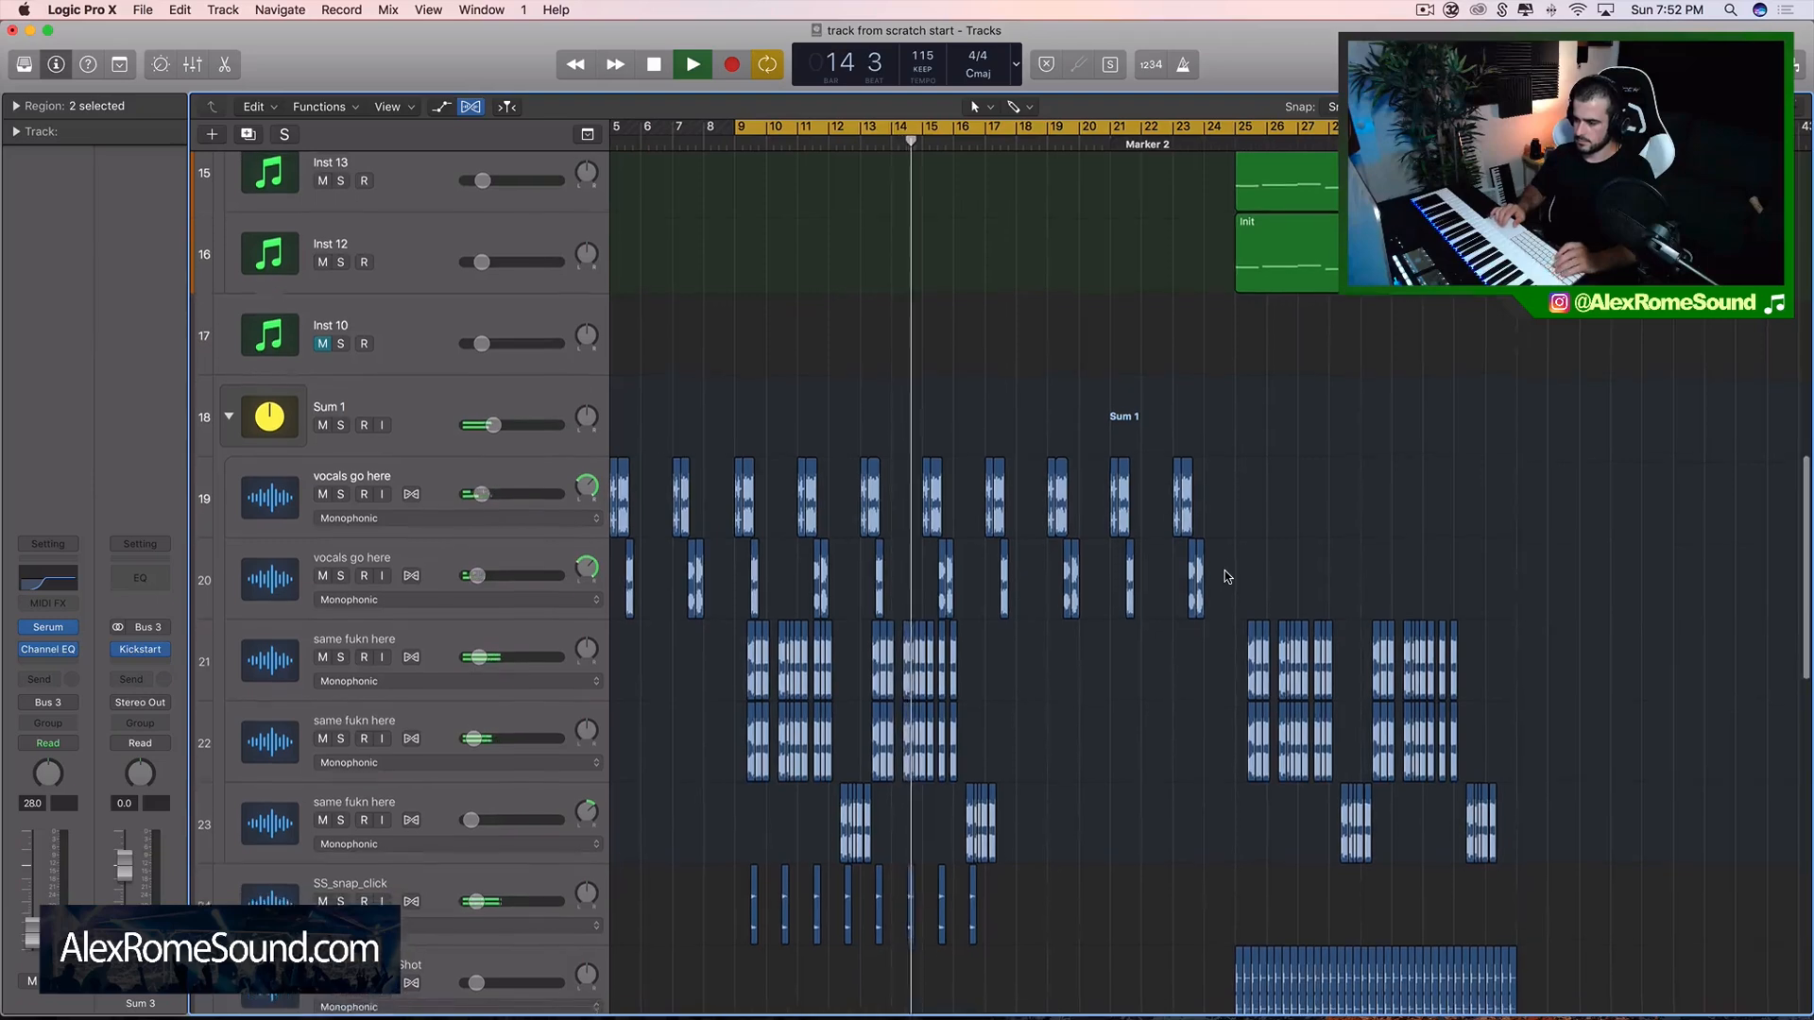
- Duplicate the bar 17–24 chops on both "vocals go here" tracks and align the copies to start at bar 25, without their automation
drag(1233, 561, 975, 471)
key(super+r)
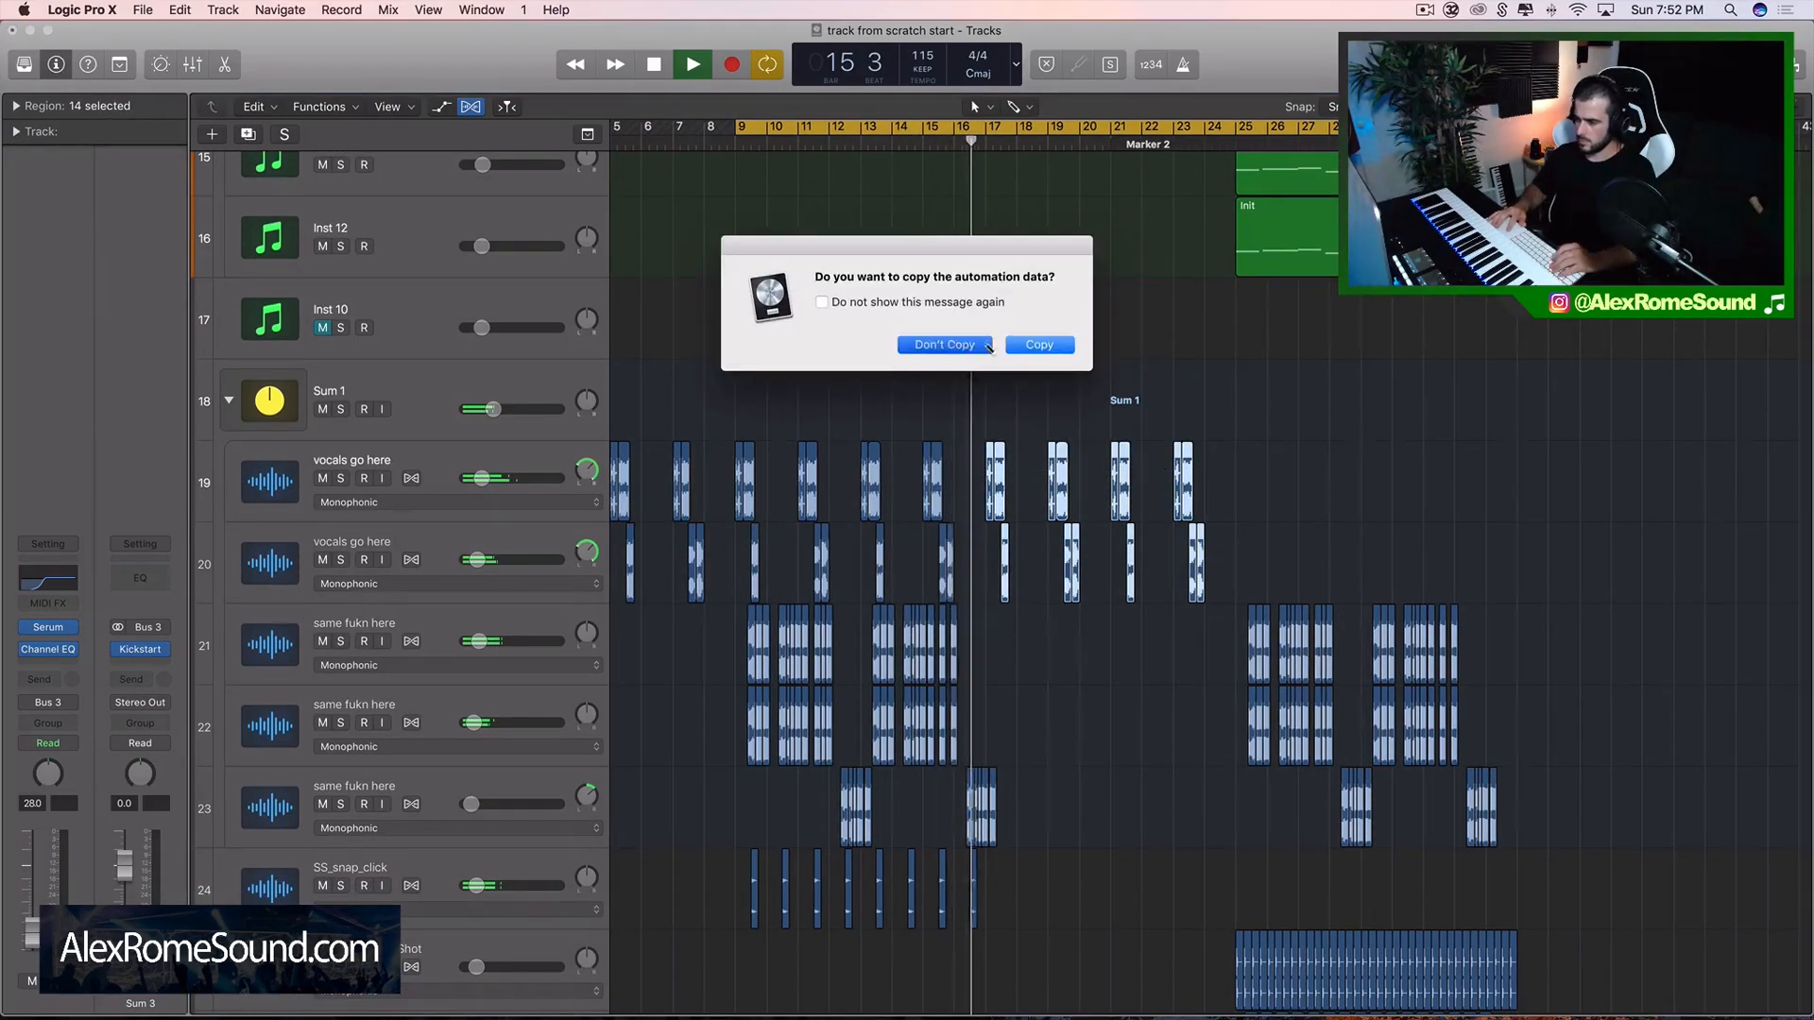
click(988, 348)
scroll(1222, 482, up, 6)
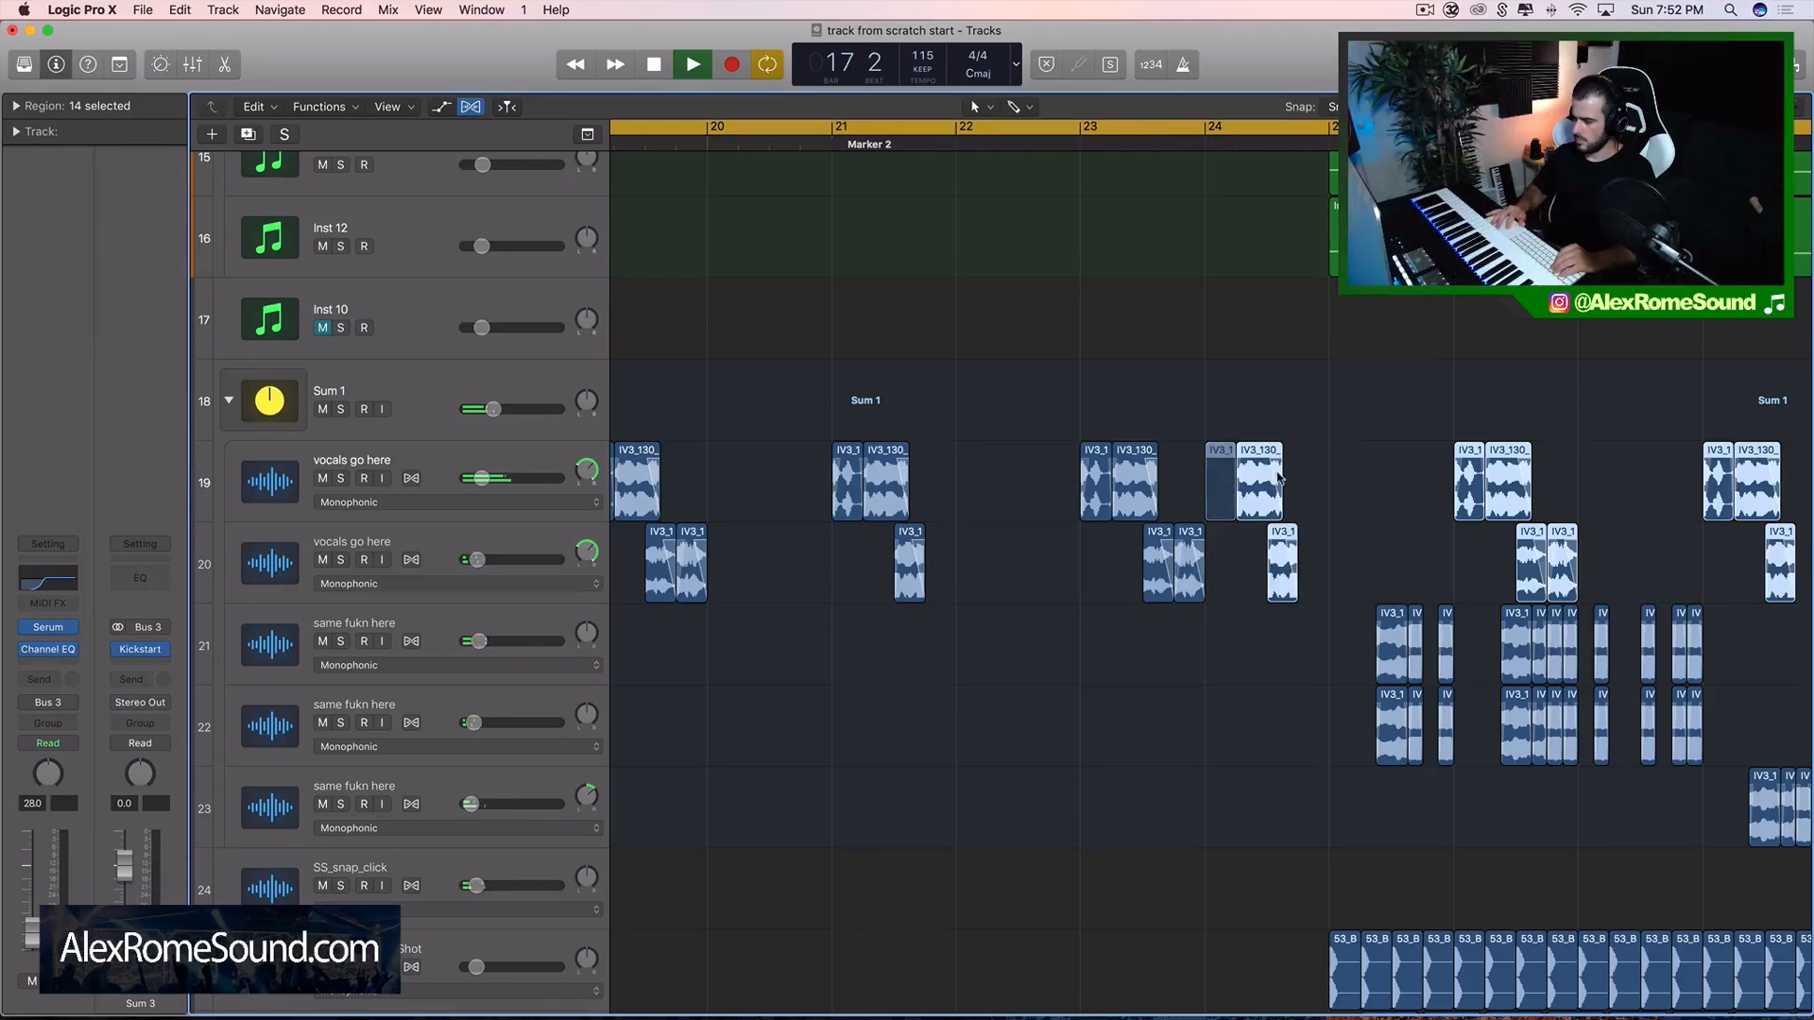
drag(1279, 477, 1345, 470)
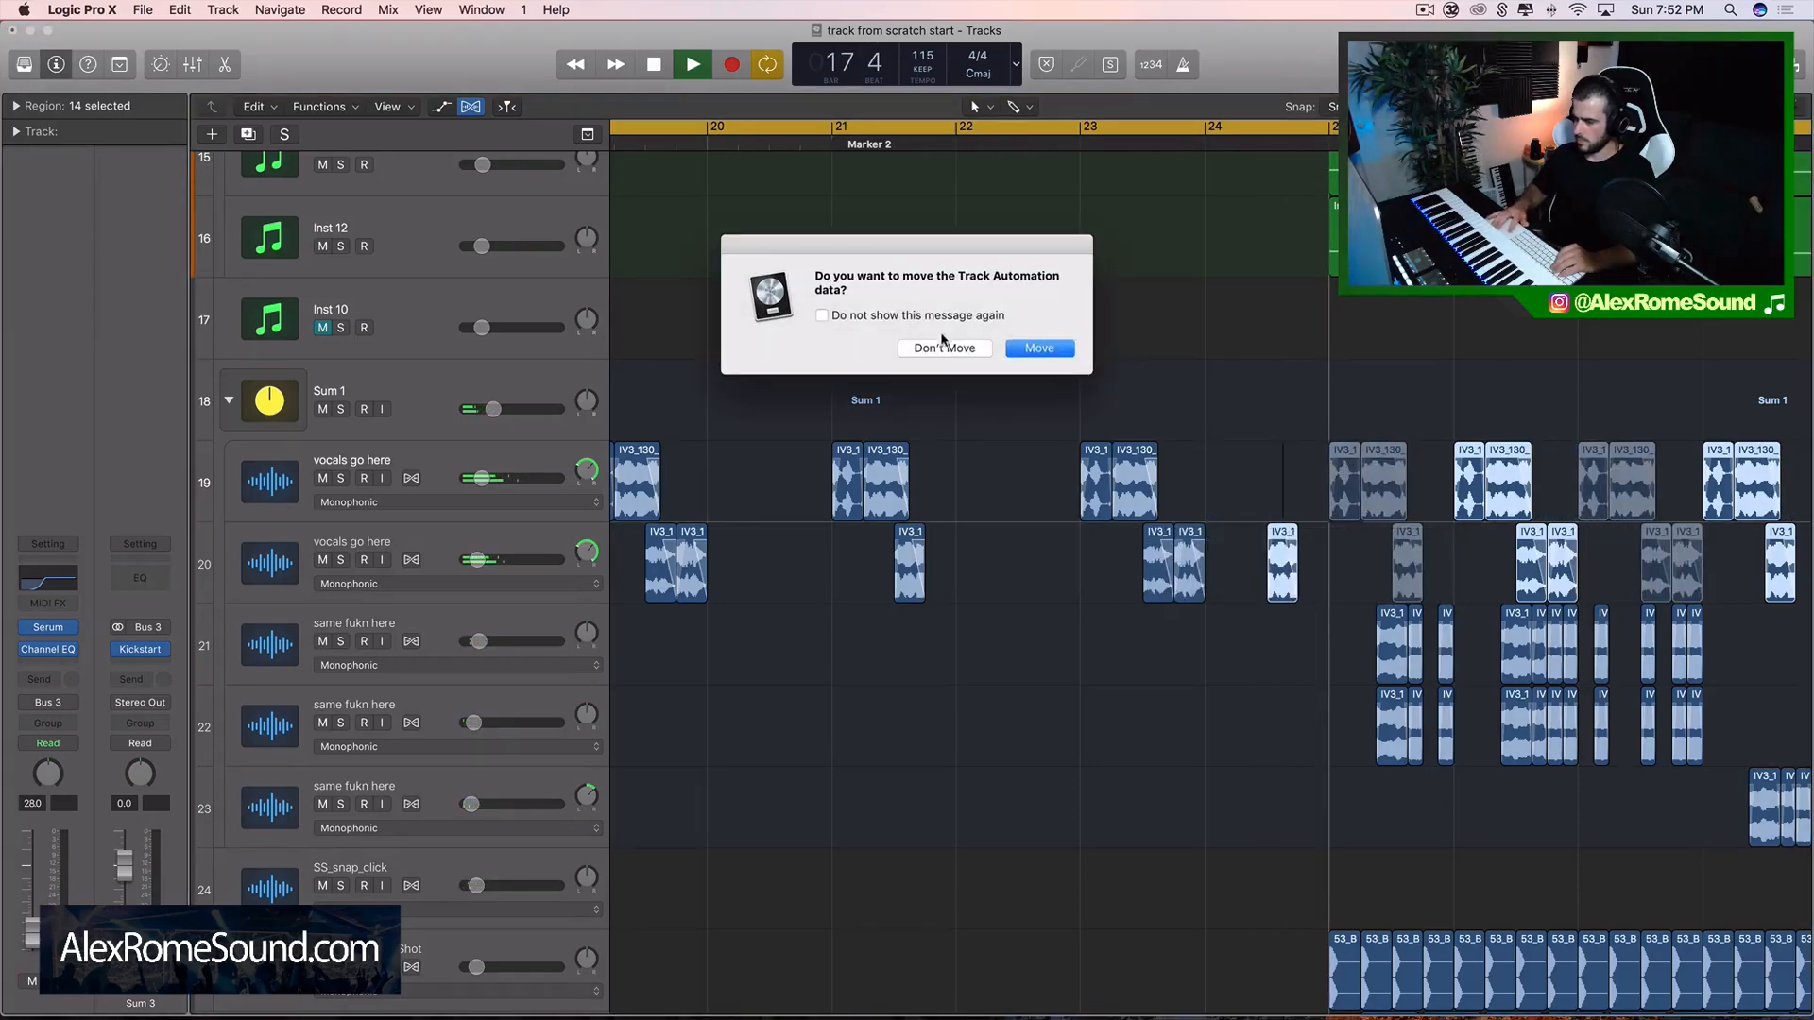
click(942, 347)
scroll(1107, 394, down, 6)
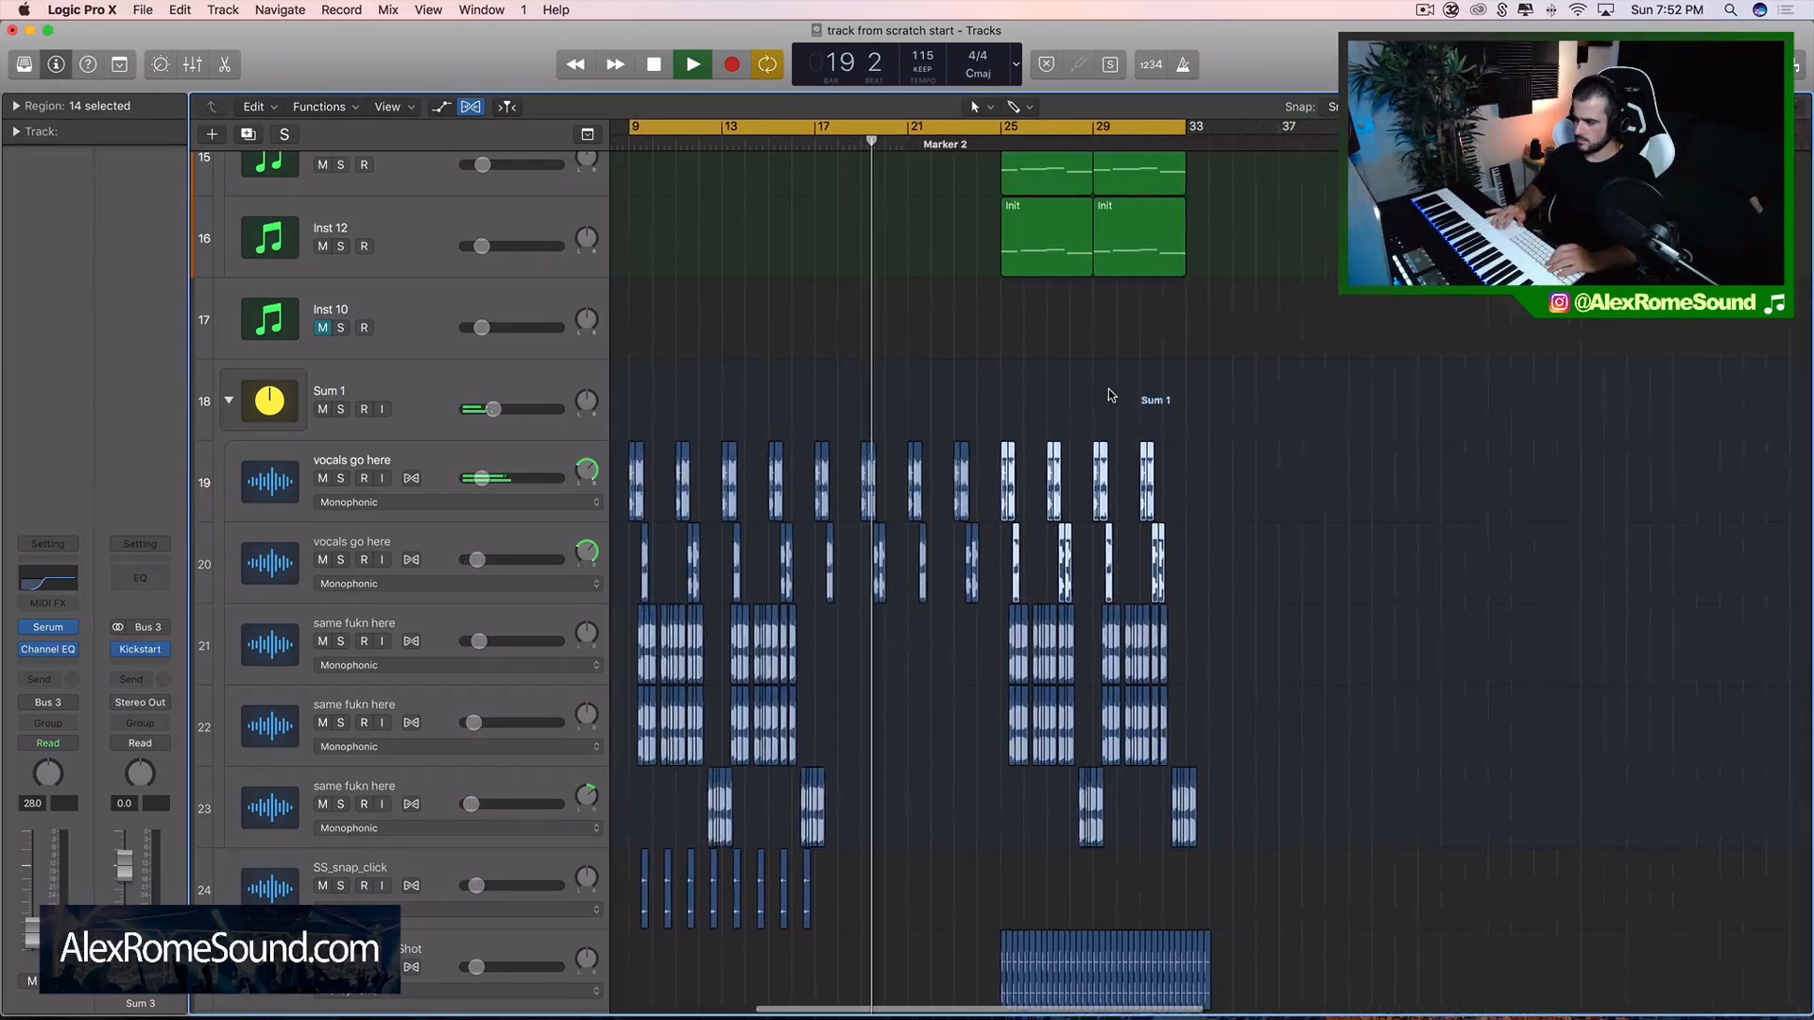
- Delete the muted Init track in the Sum 2 stack together with its two chord regions at bar 25
scroll(1110, 395, up, 10)
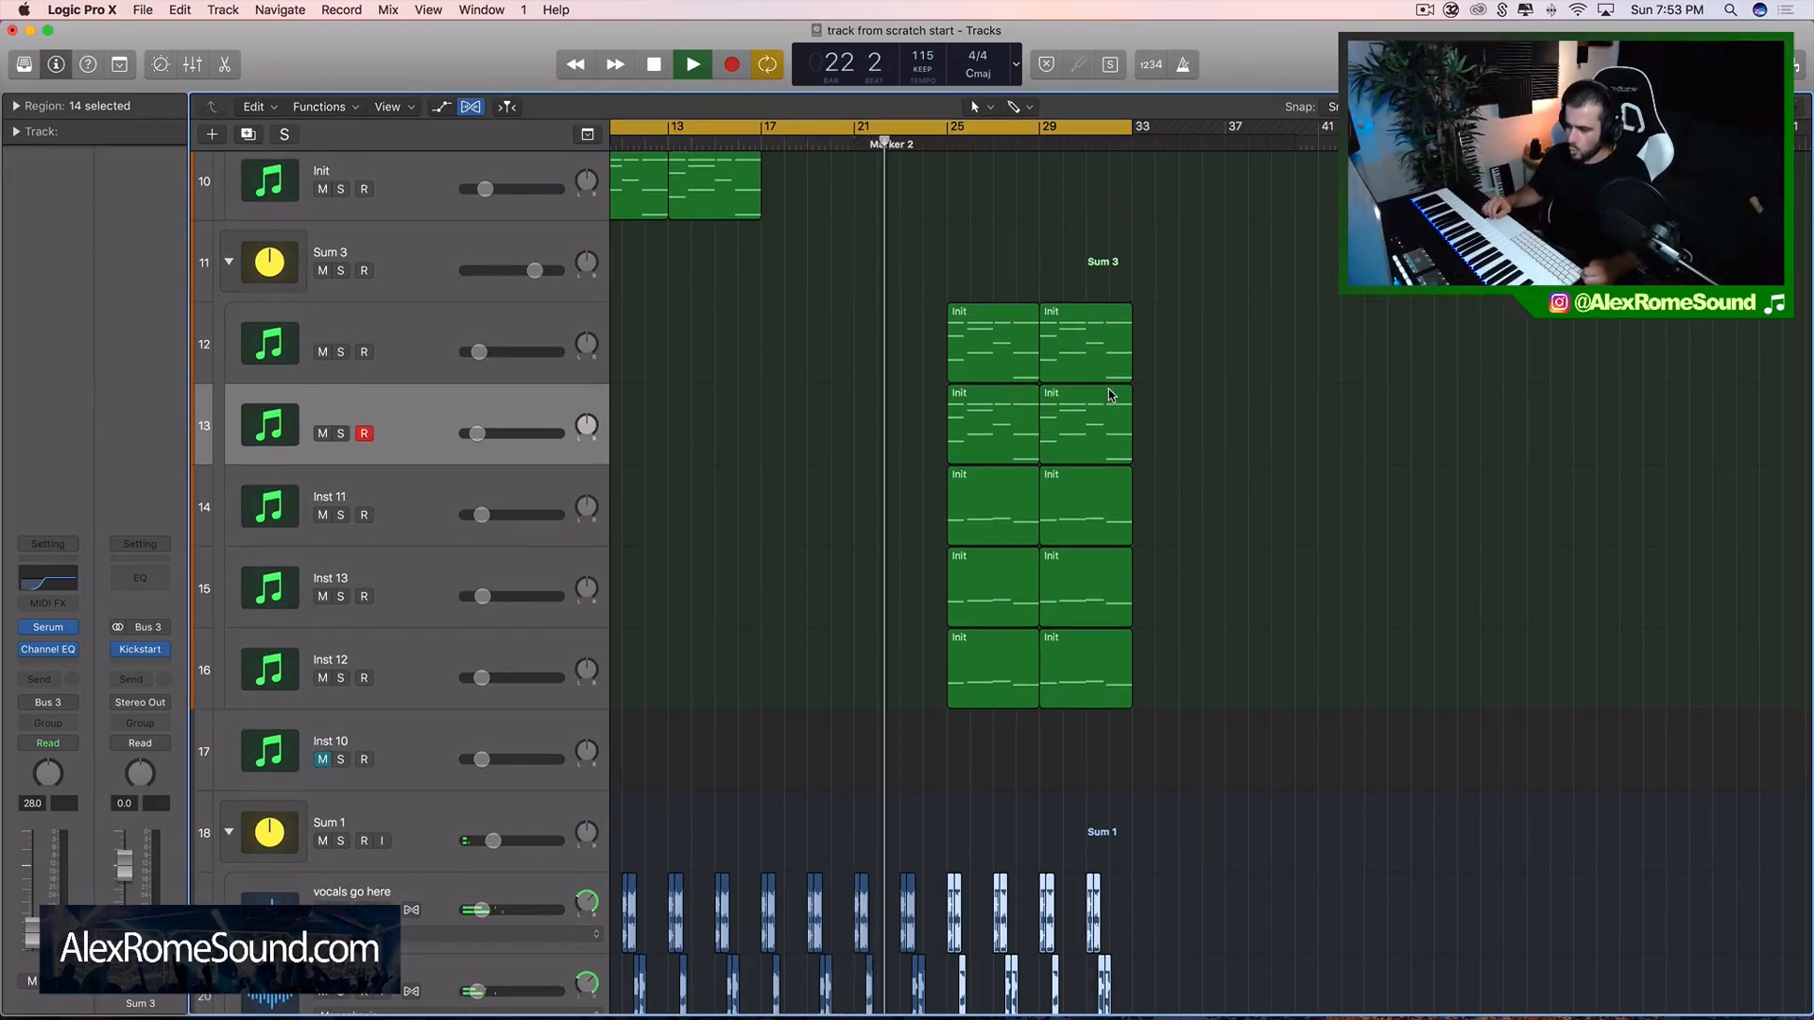
scroll(1111, 395, up, 10)
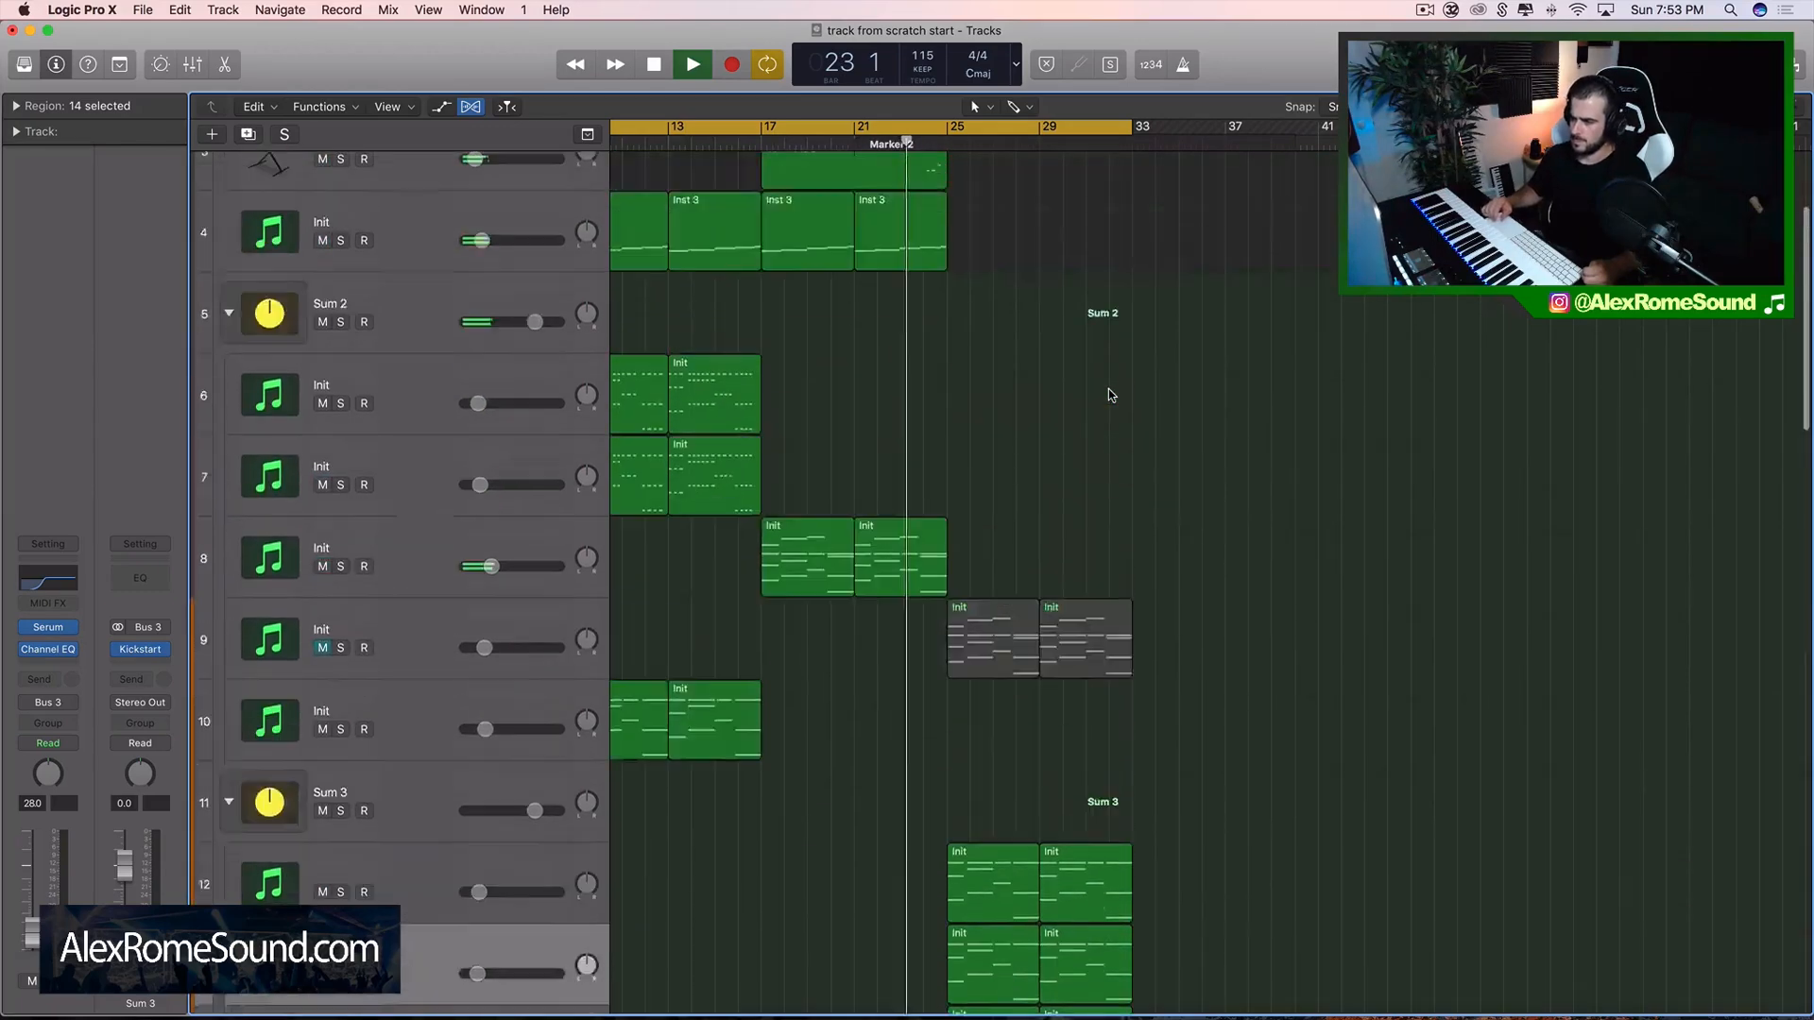
click(407, 661)
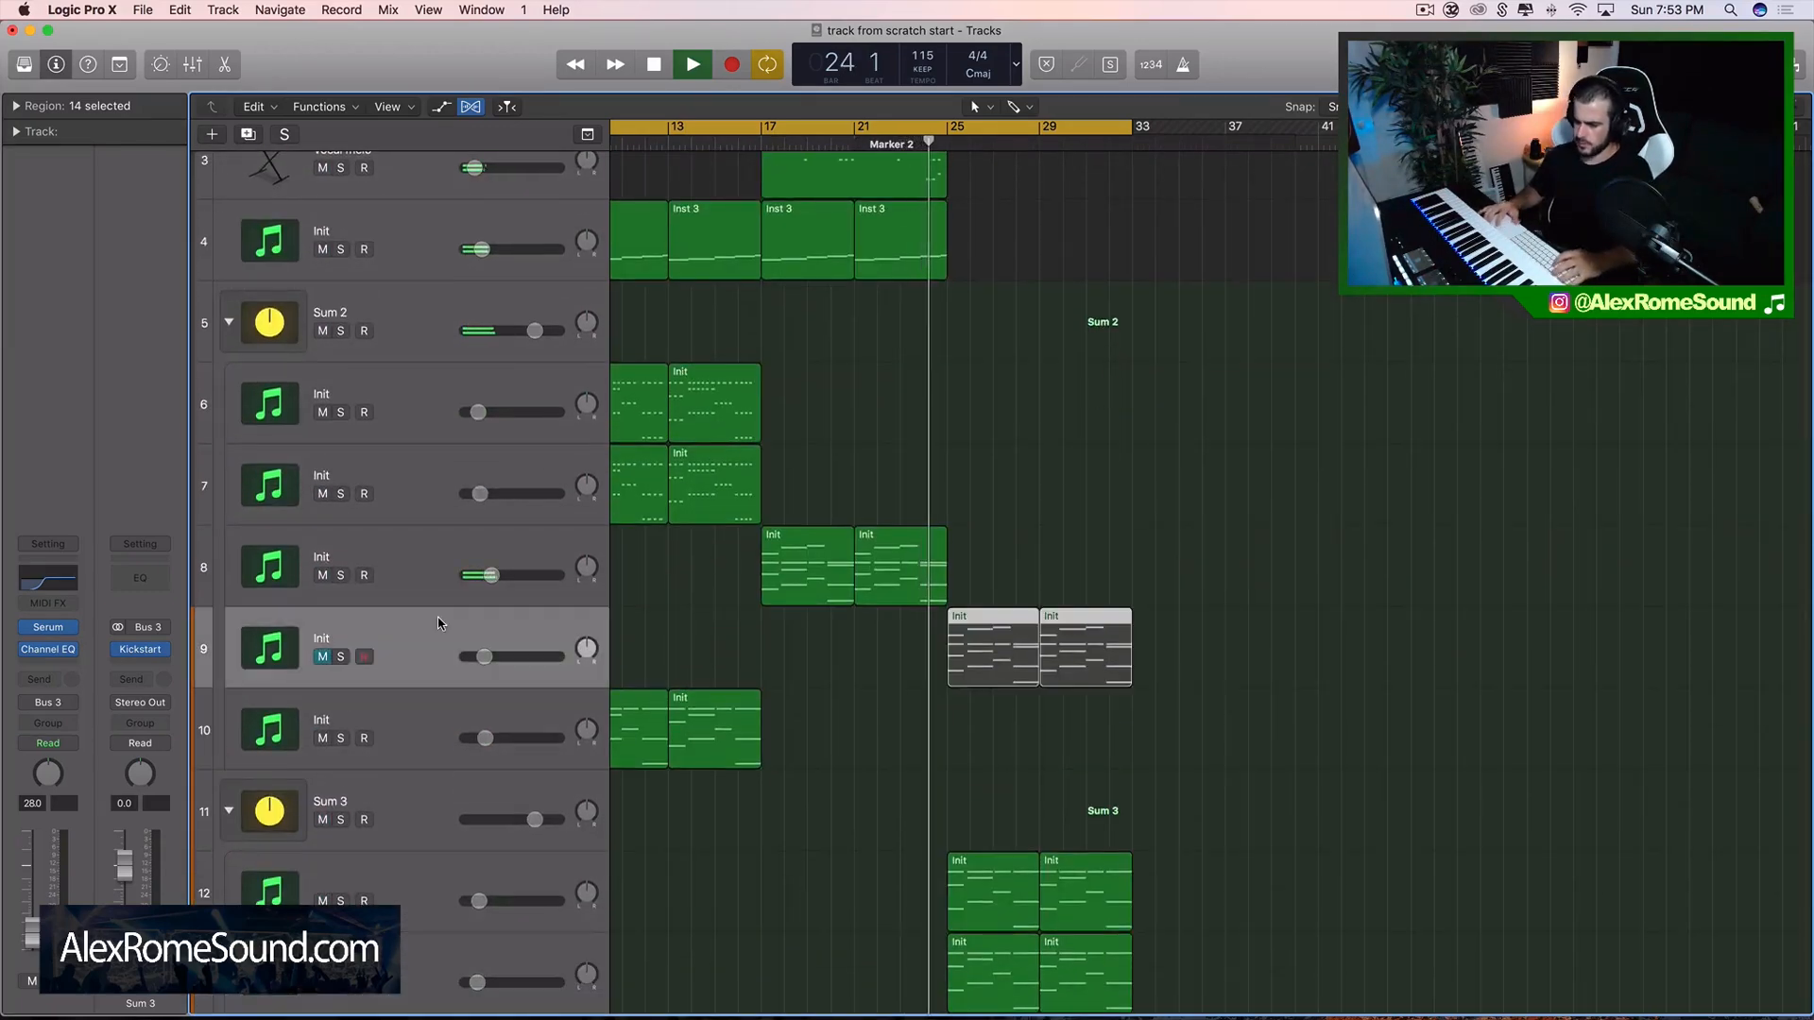
key(super+BackSpace)
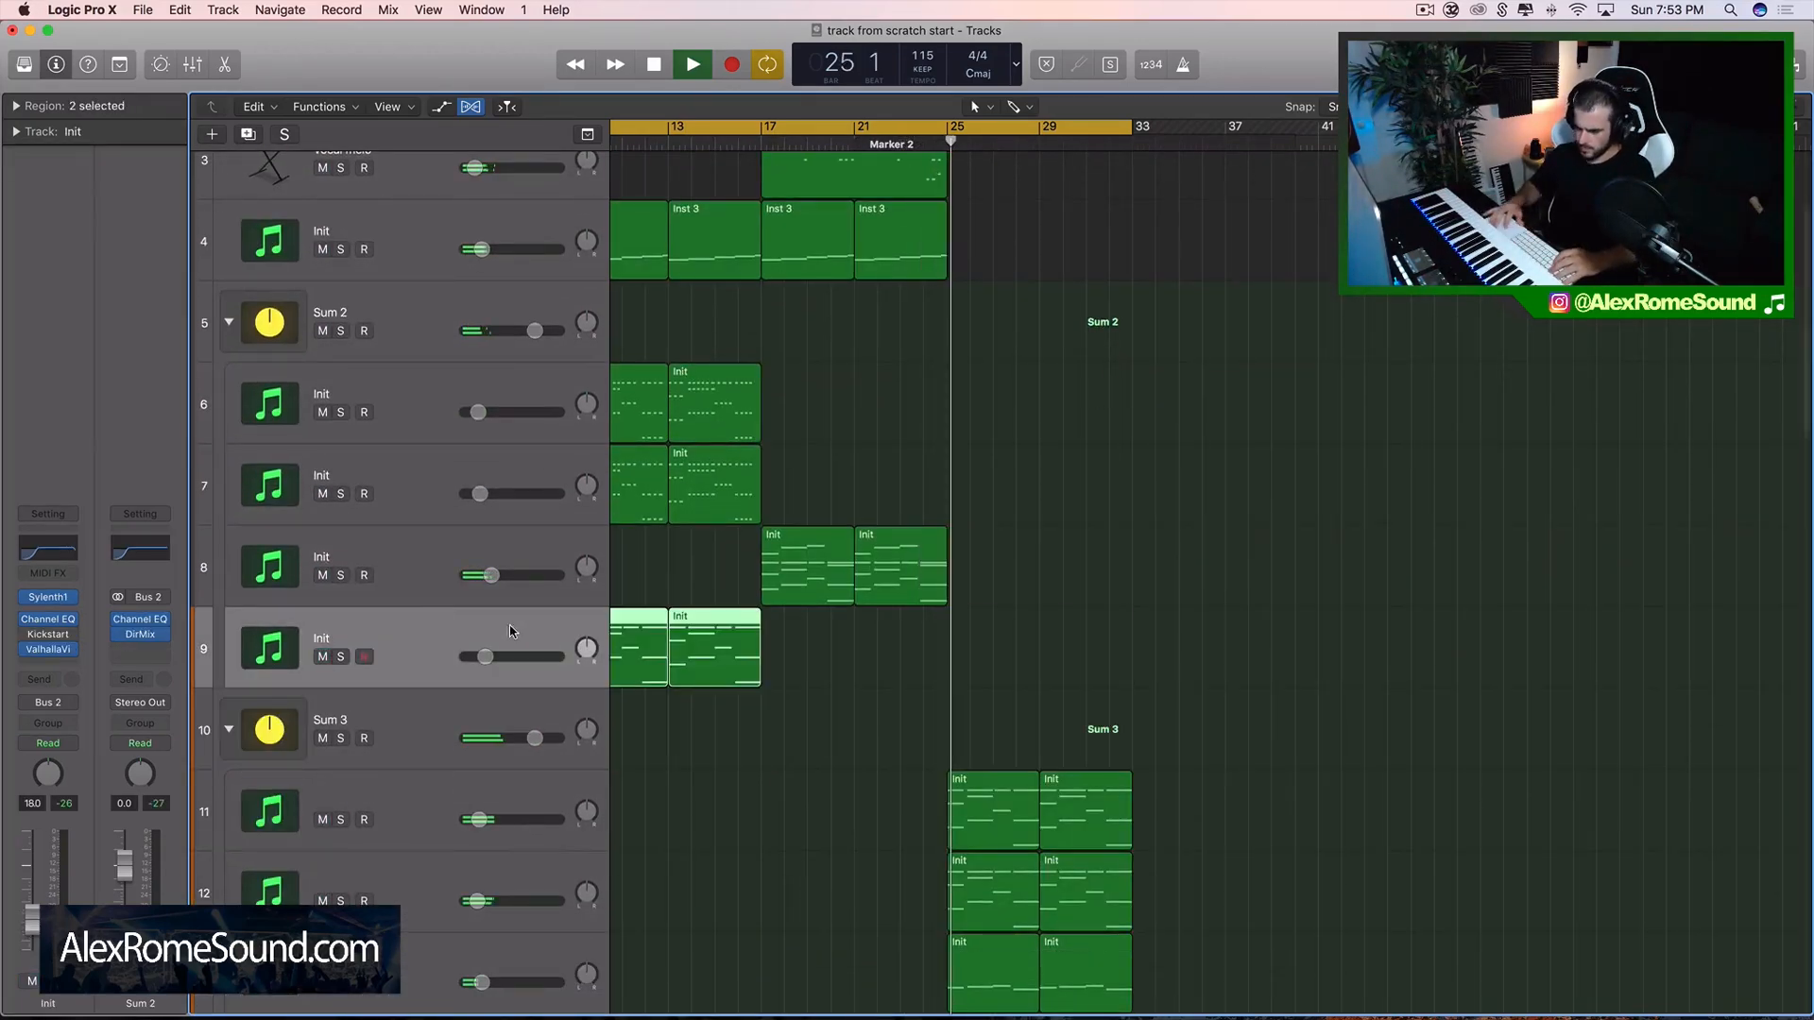
- Turn off cycle mode, listen to the bar 25 section and stop playback at bar 30
scroll(715, 664, up, 3)
scroll(897, 662, right, 2)
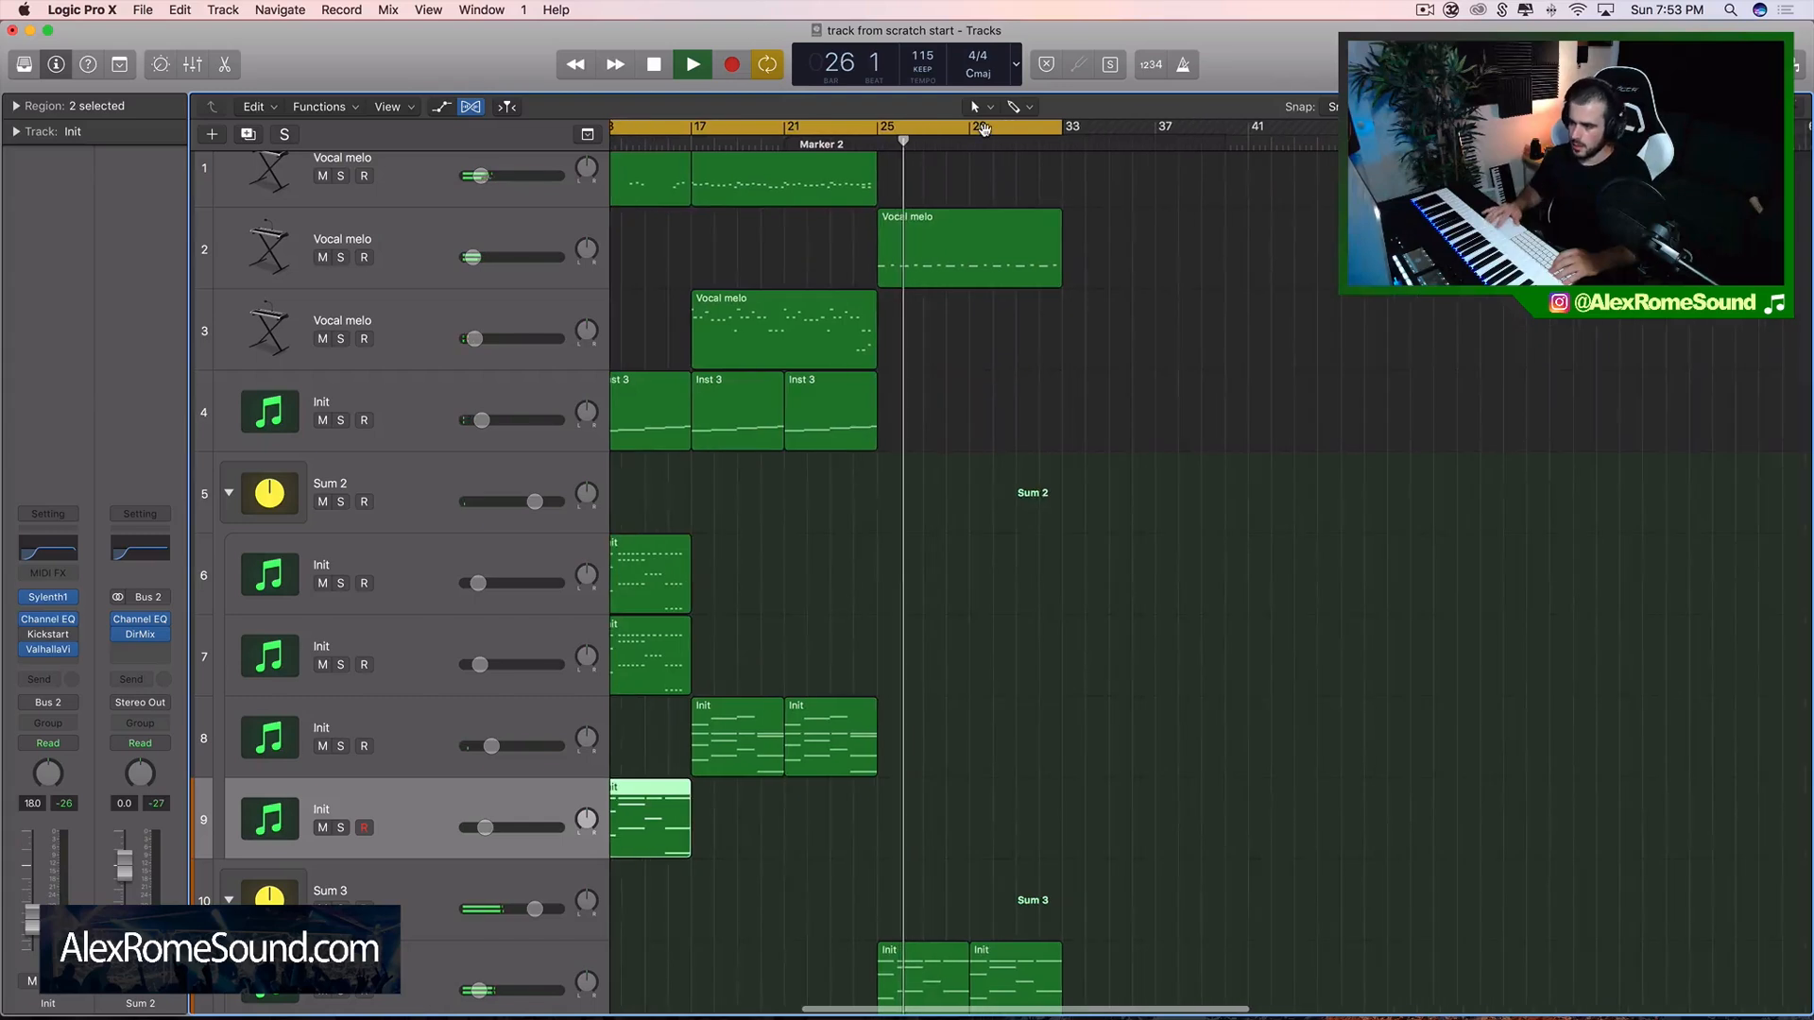
scroll(1060, 302, up, 1)
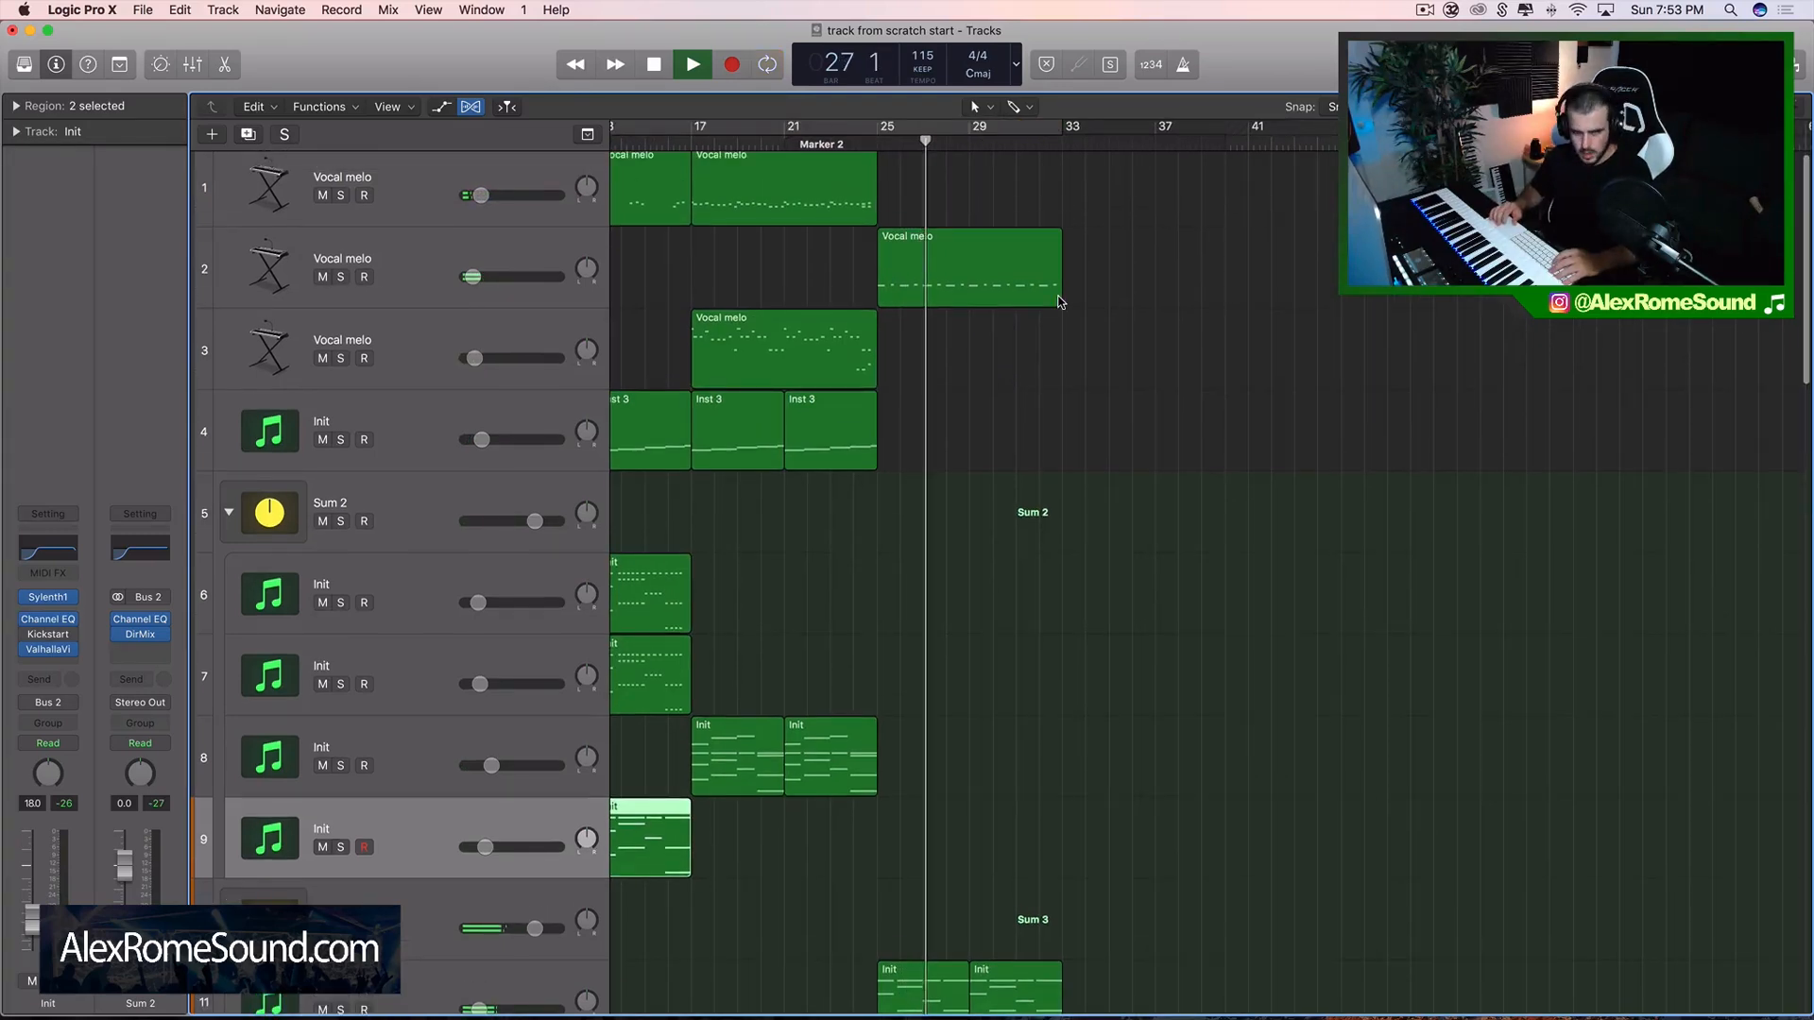
scroll(1060, 303, up, 1)
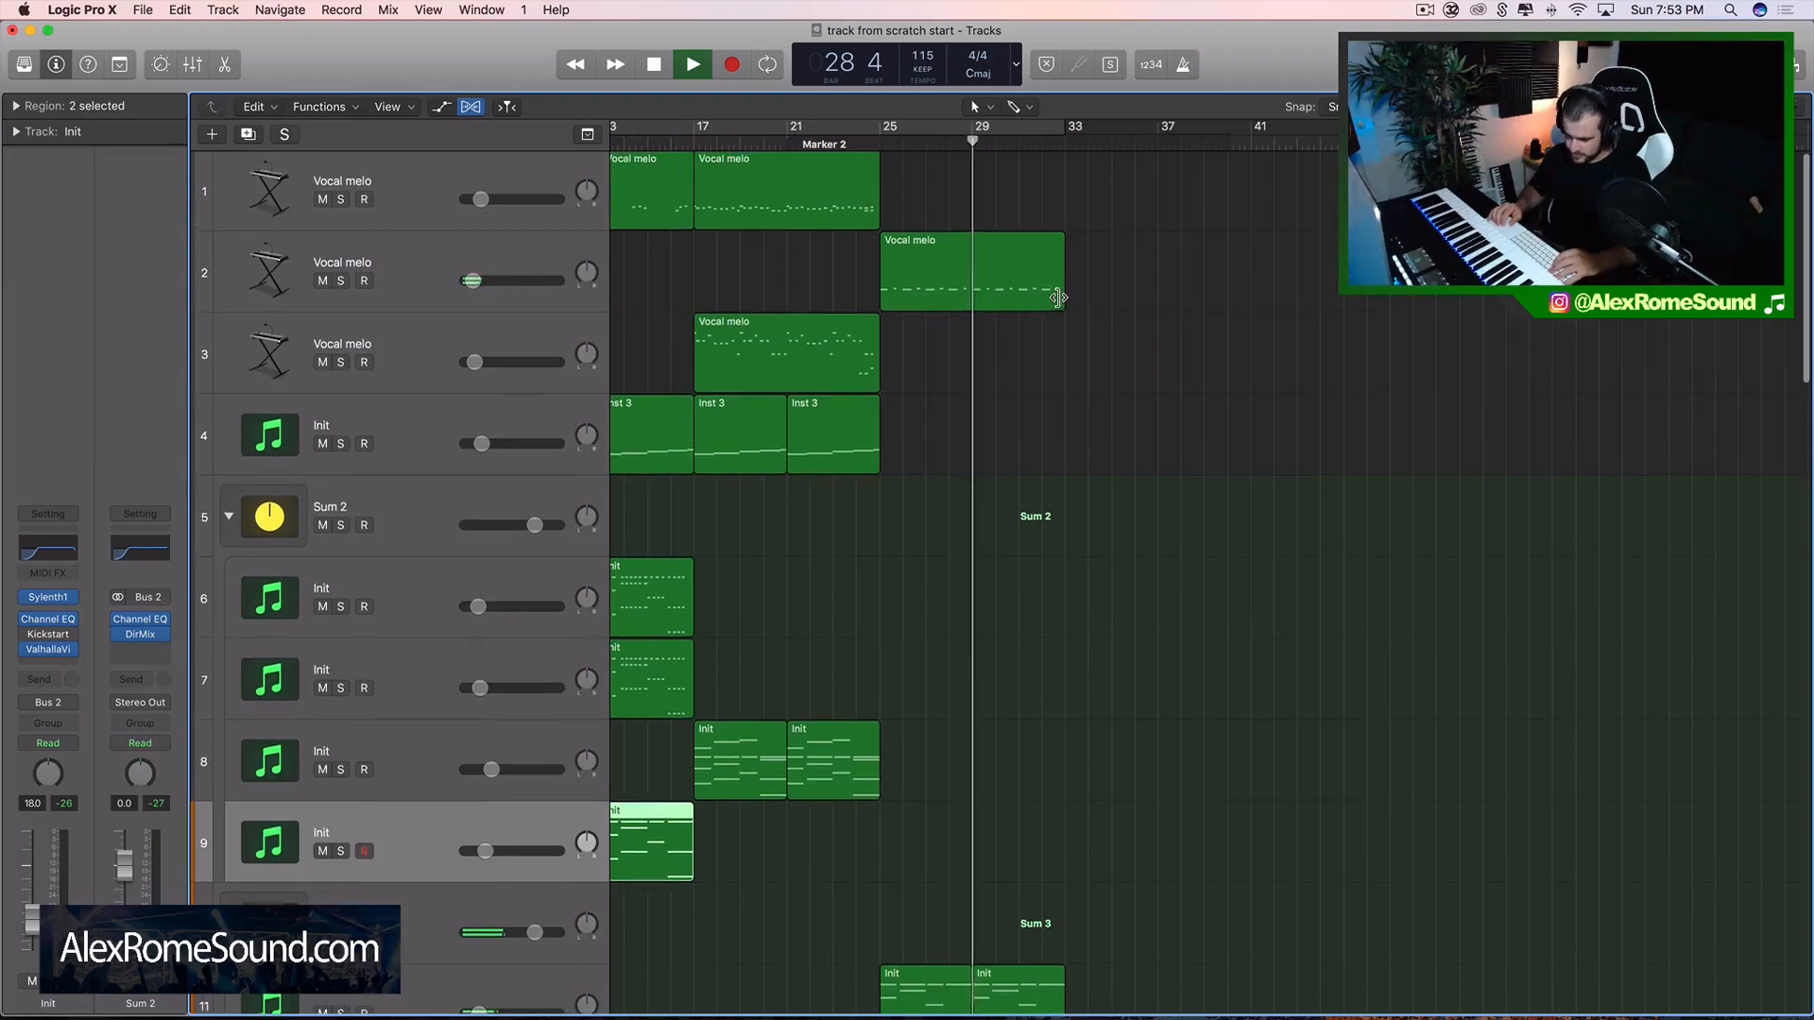
scroll(1058, 299, down, 1)
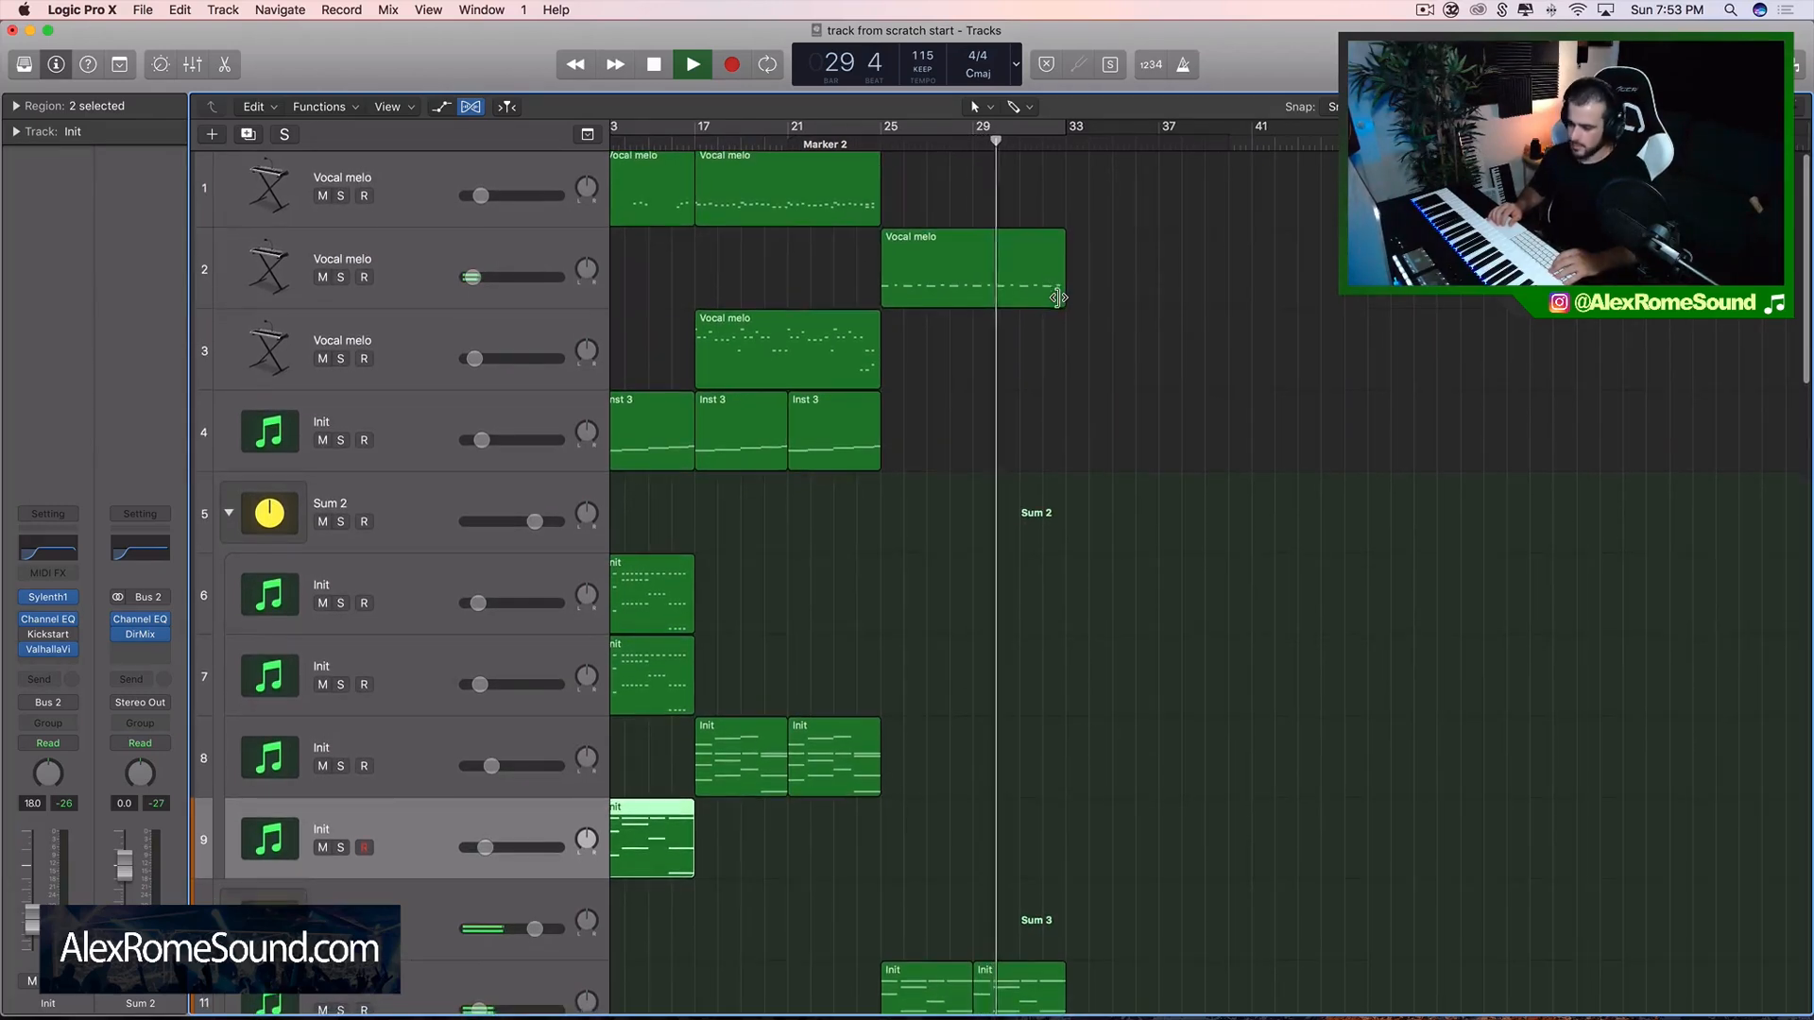
key(space)
- Look over the whole arrangement, from the Vocal melo tracks through the synth stacks and vocals to the percussion and effects
scroll(1058, 297, left, 3)
scroll(1058, 279, down, 3)
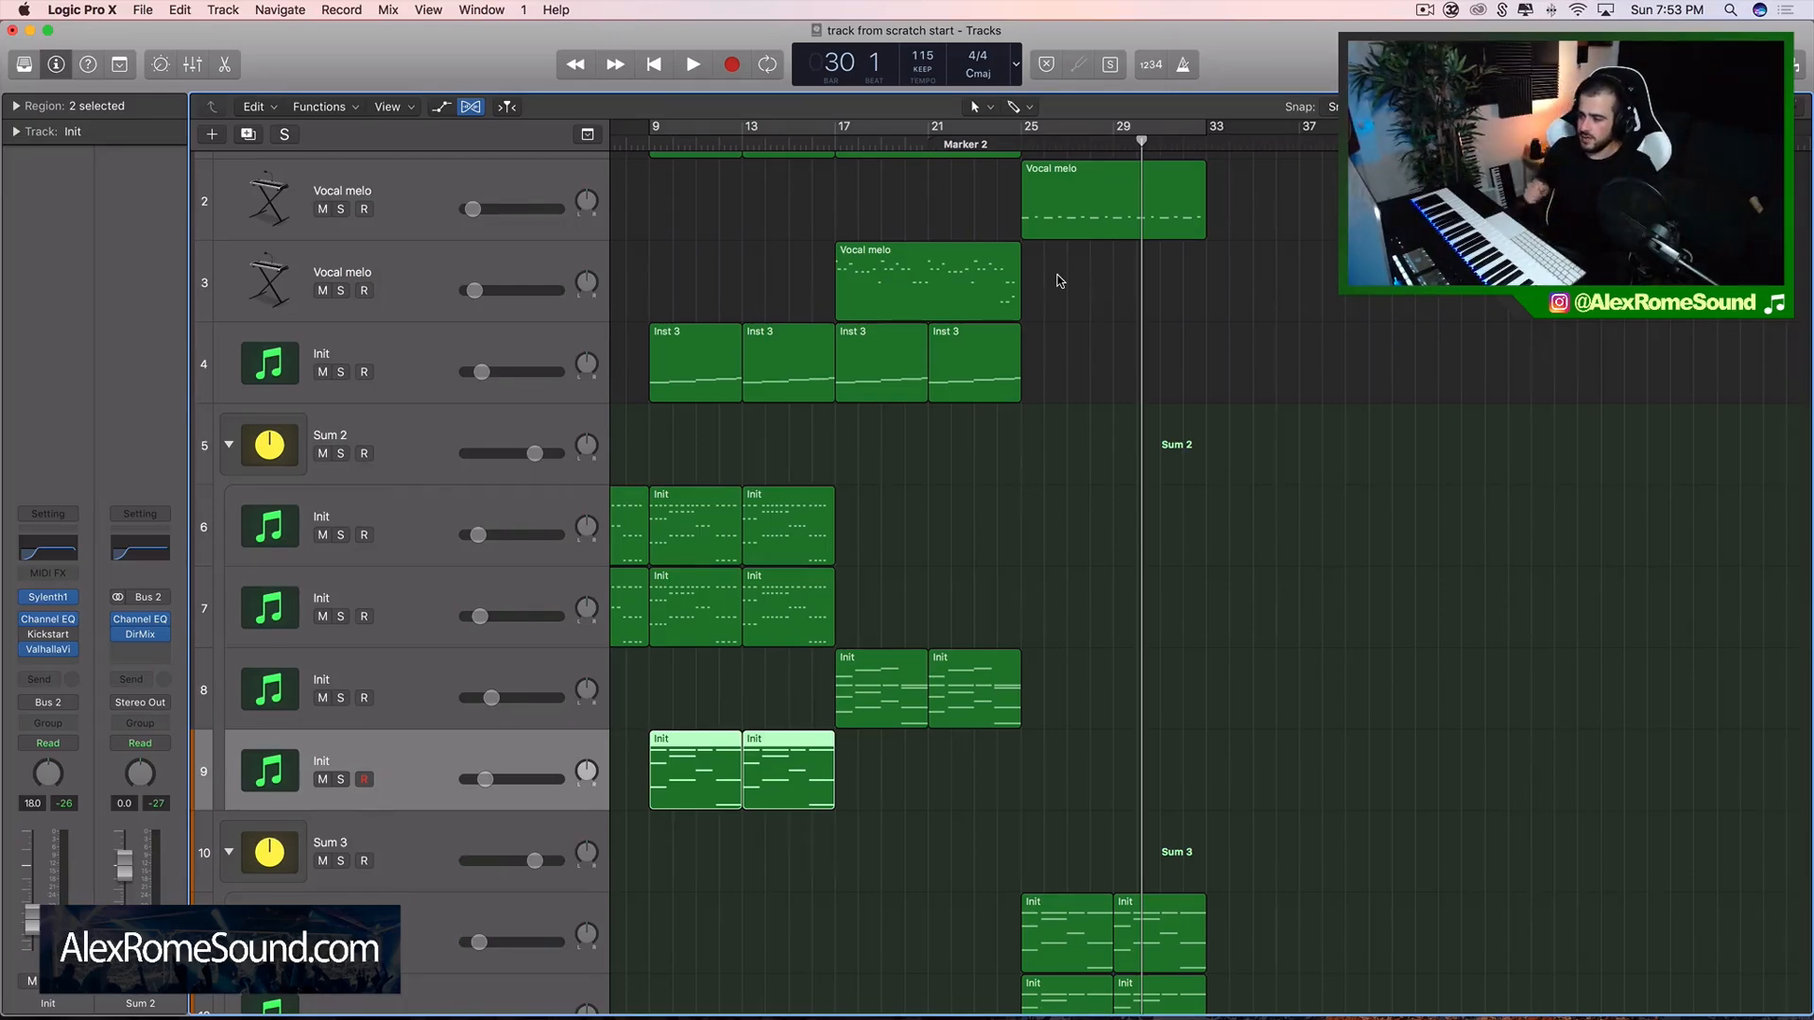
scroll(1060, 280, down, 15)
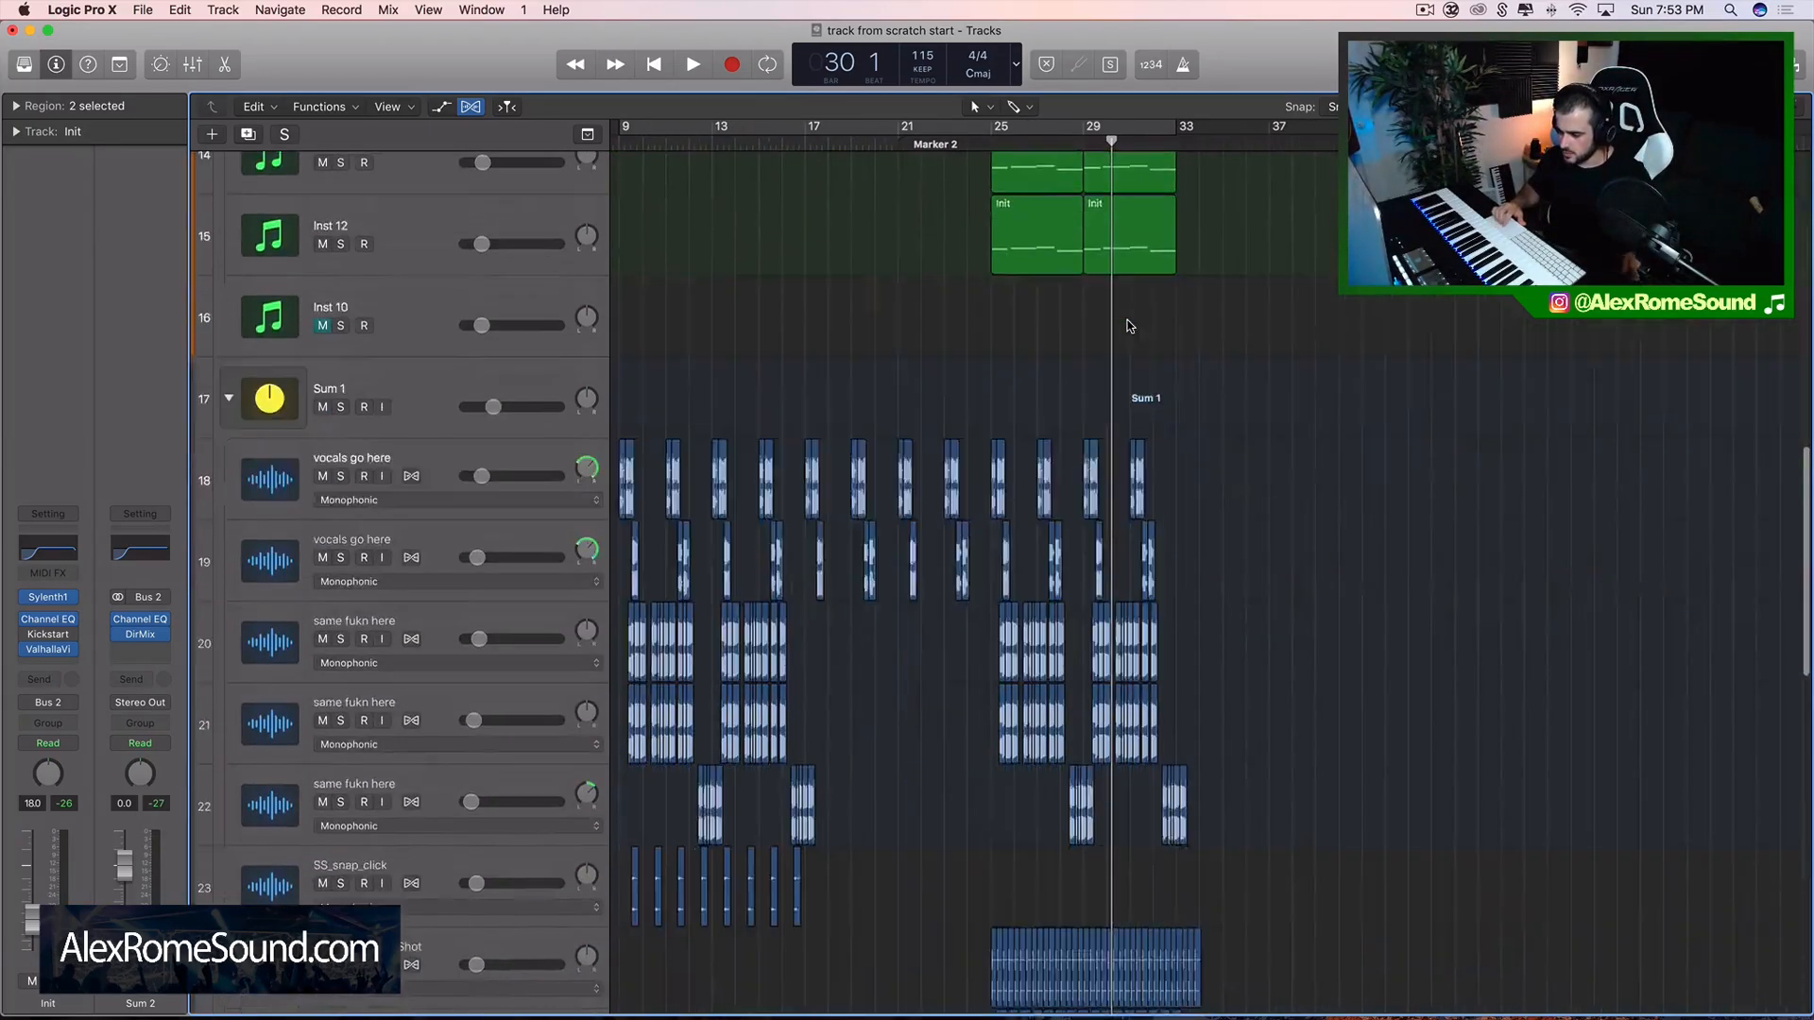
scroll(1131, 326, up, 15)
scroll(1131, 326, down, 20)
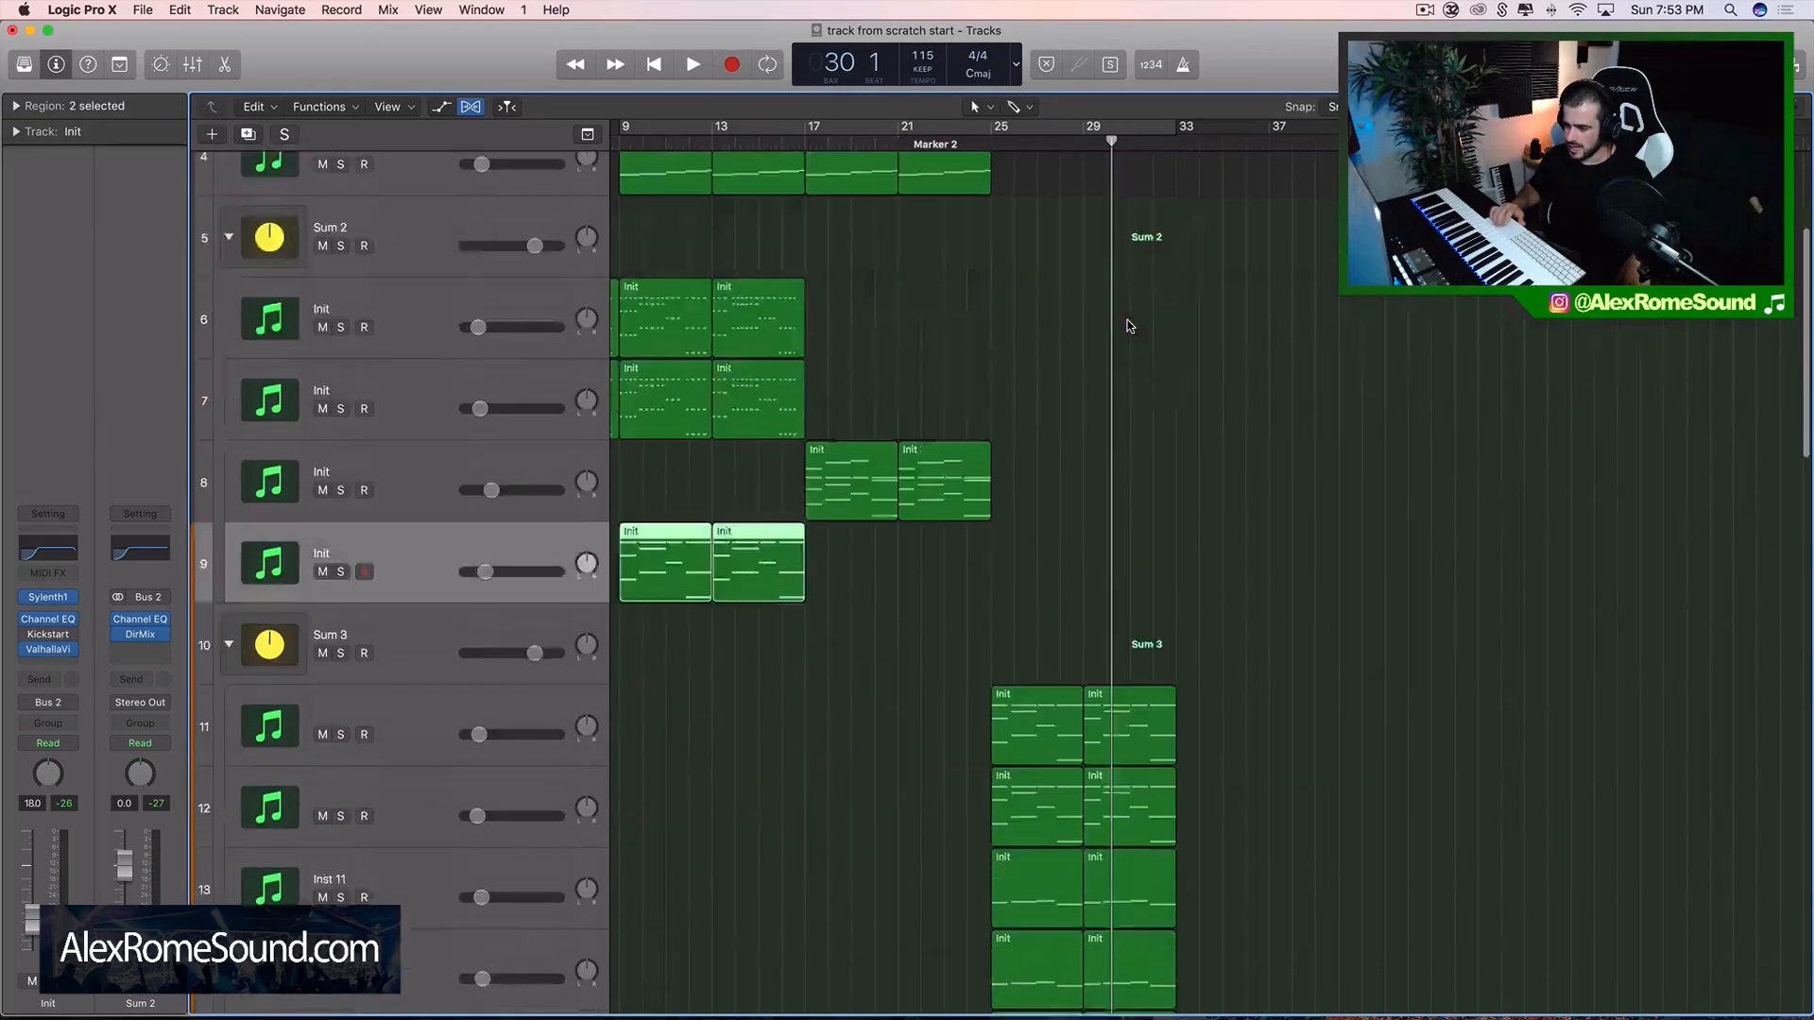
scroll(1130, 326, up, 20)
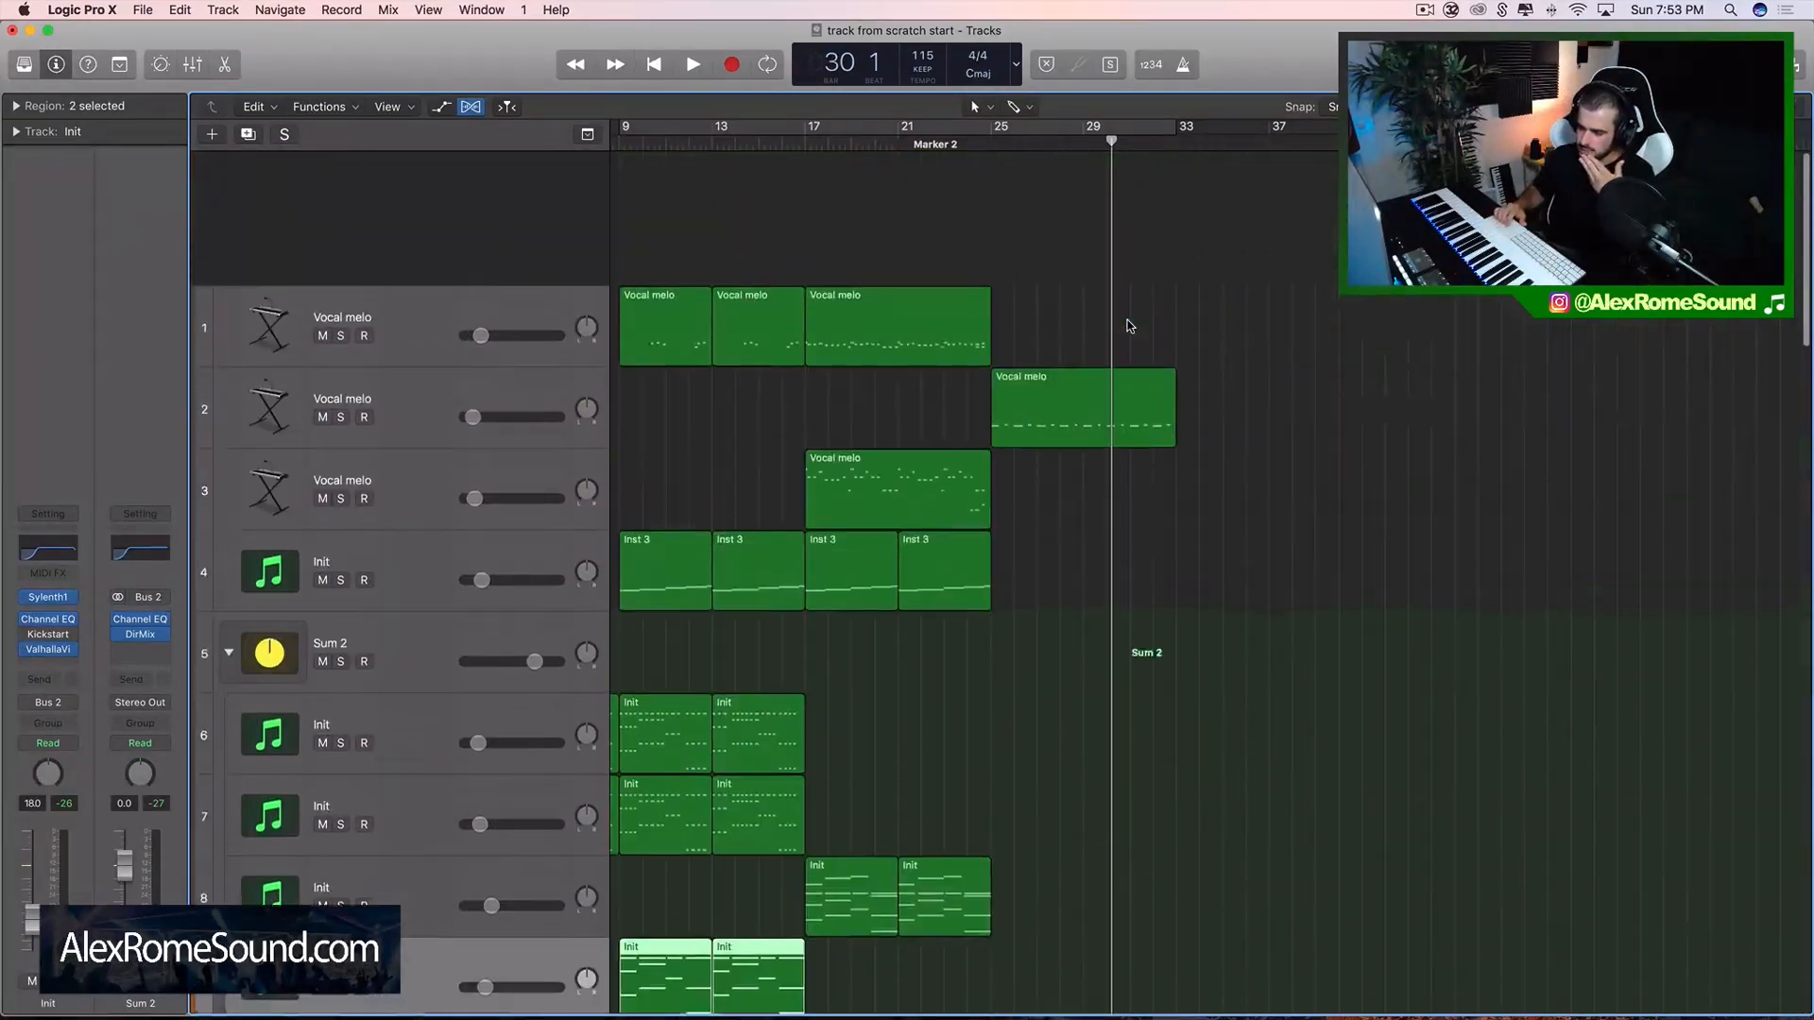
scroll(1130, 326, up, 3)
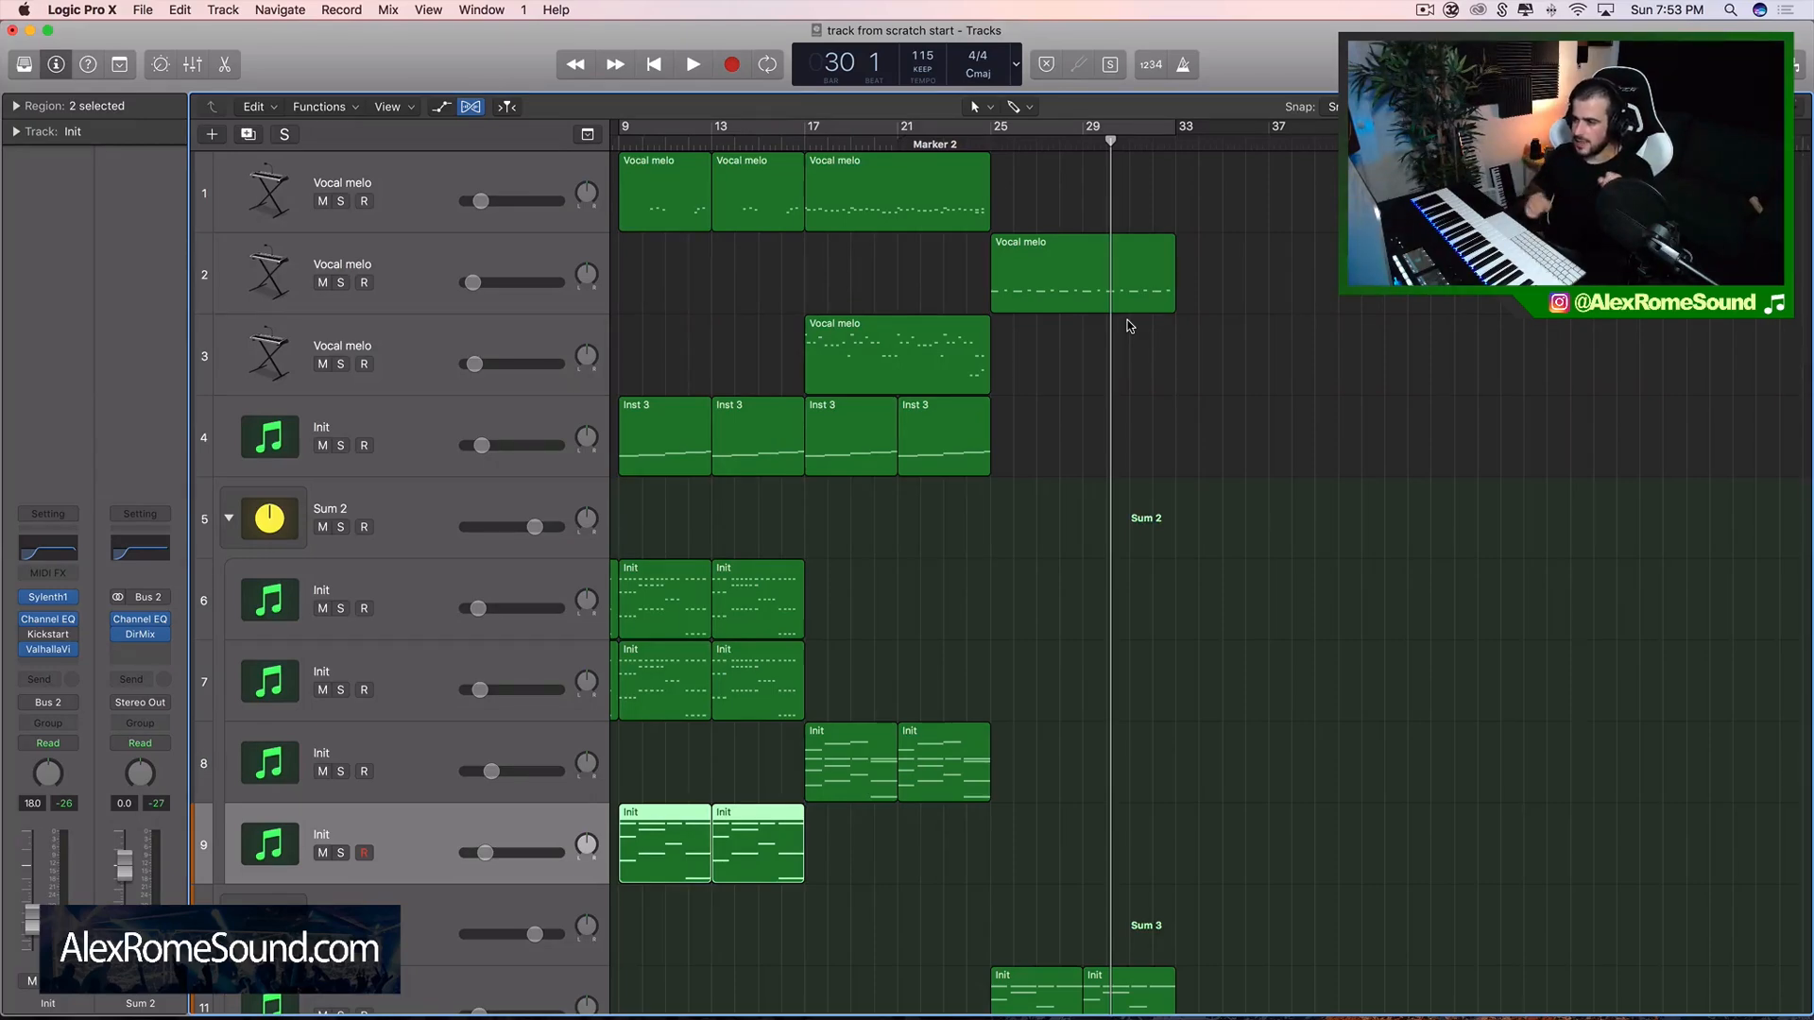
scroll(1131, 326, down, 20)
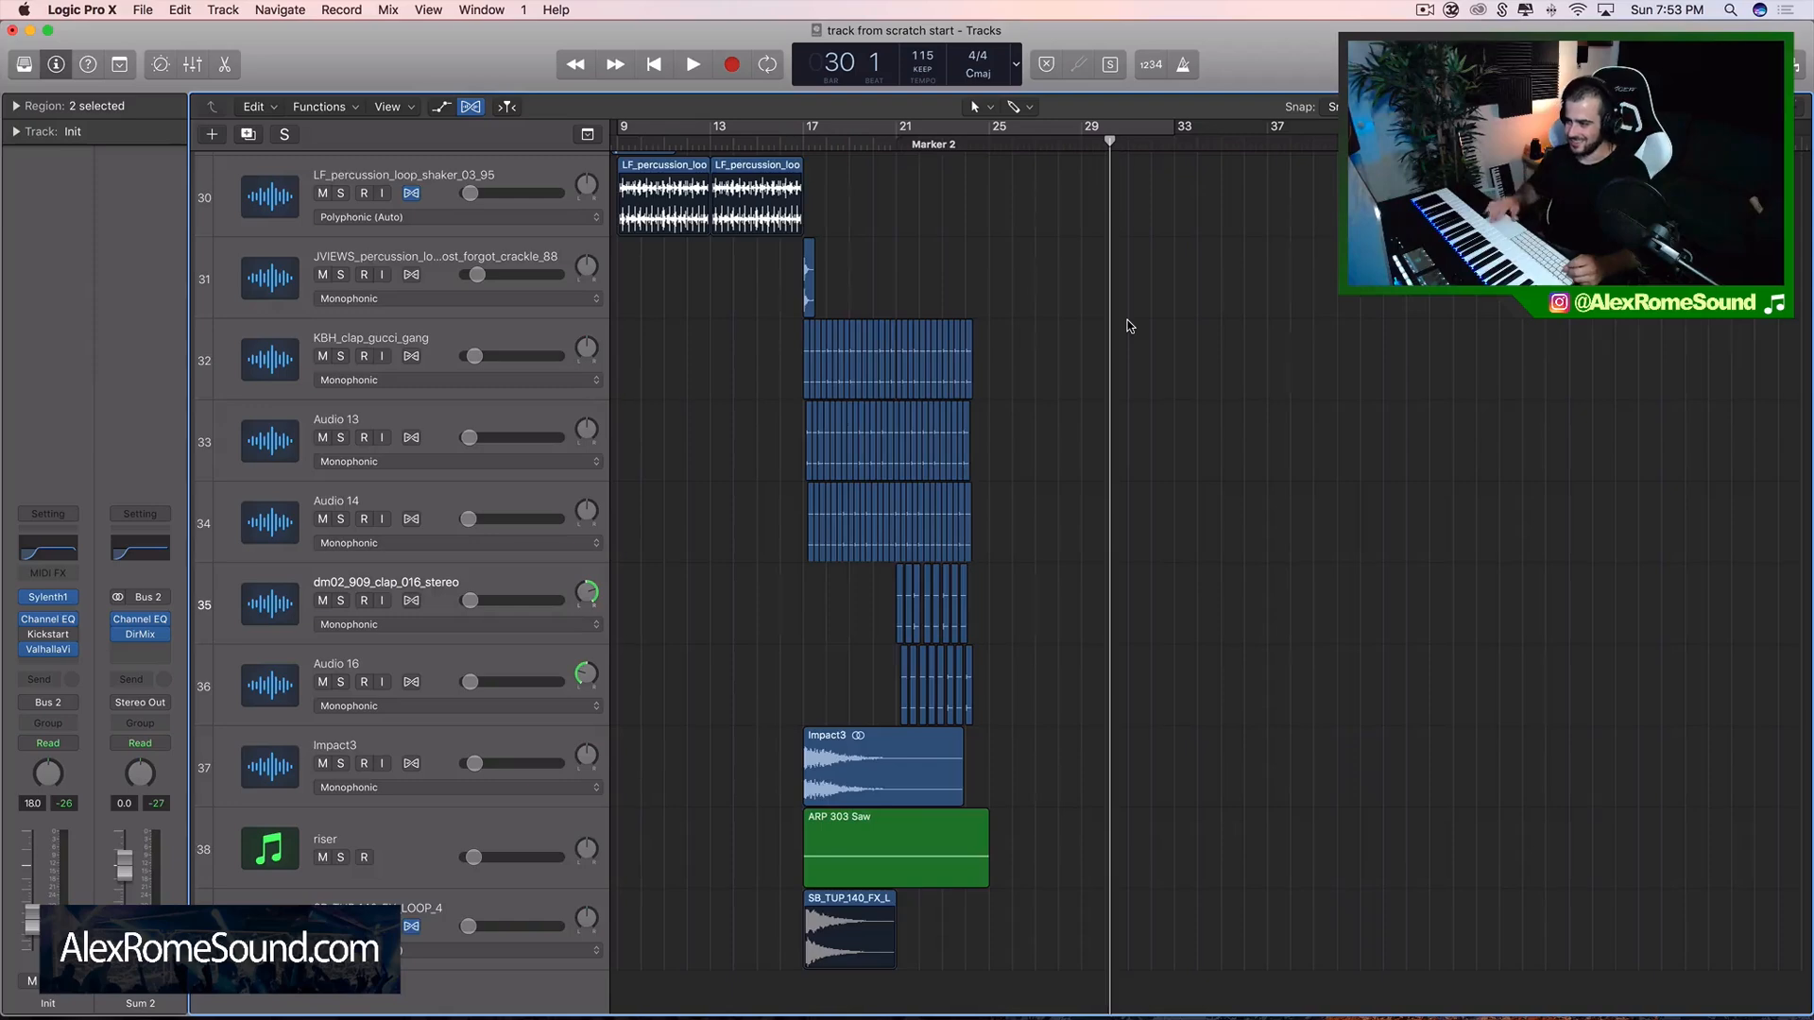
scroll(1130, 326, up, 20)
scroll(1130, 326, down, 4)
scroll(1130, 326, up, 4)
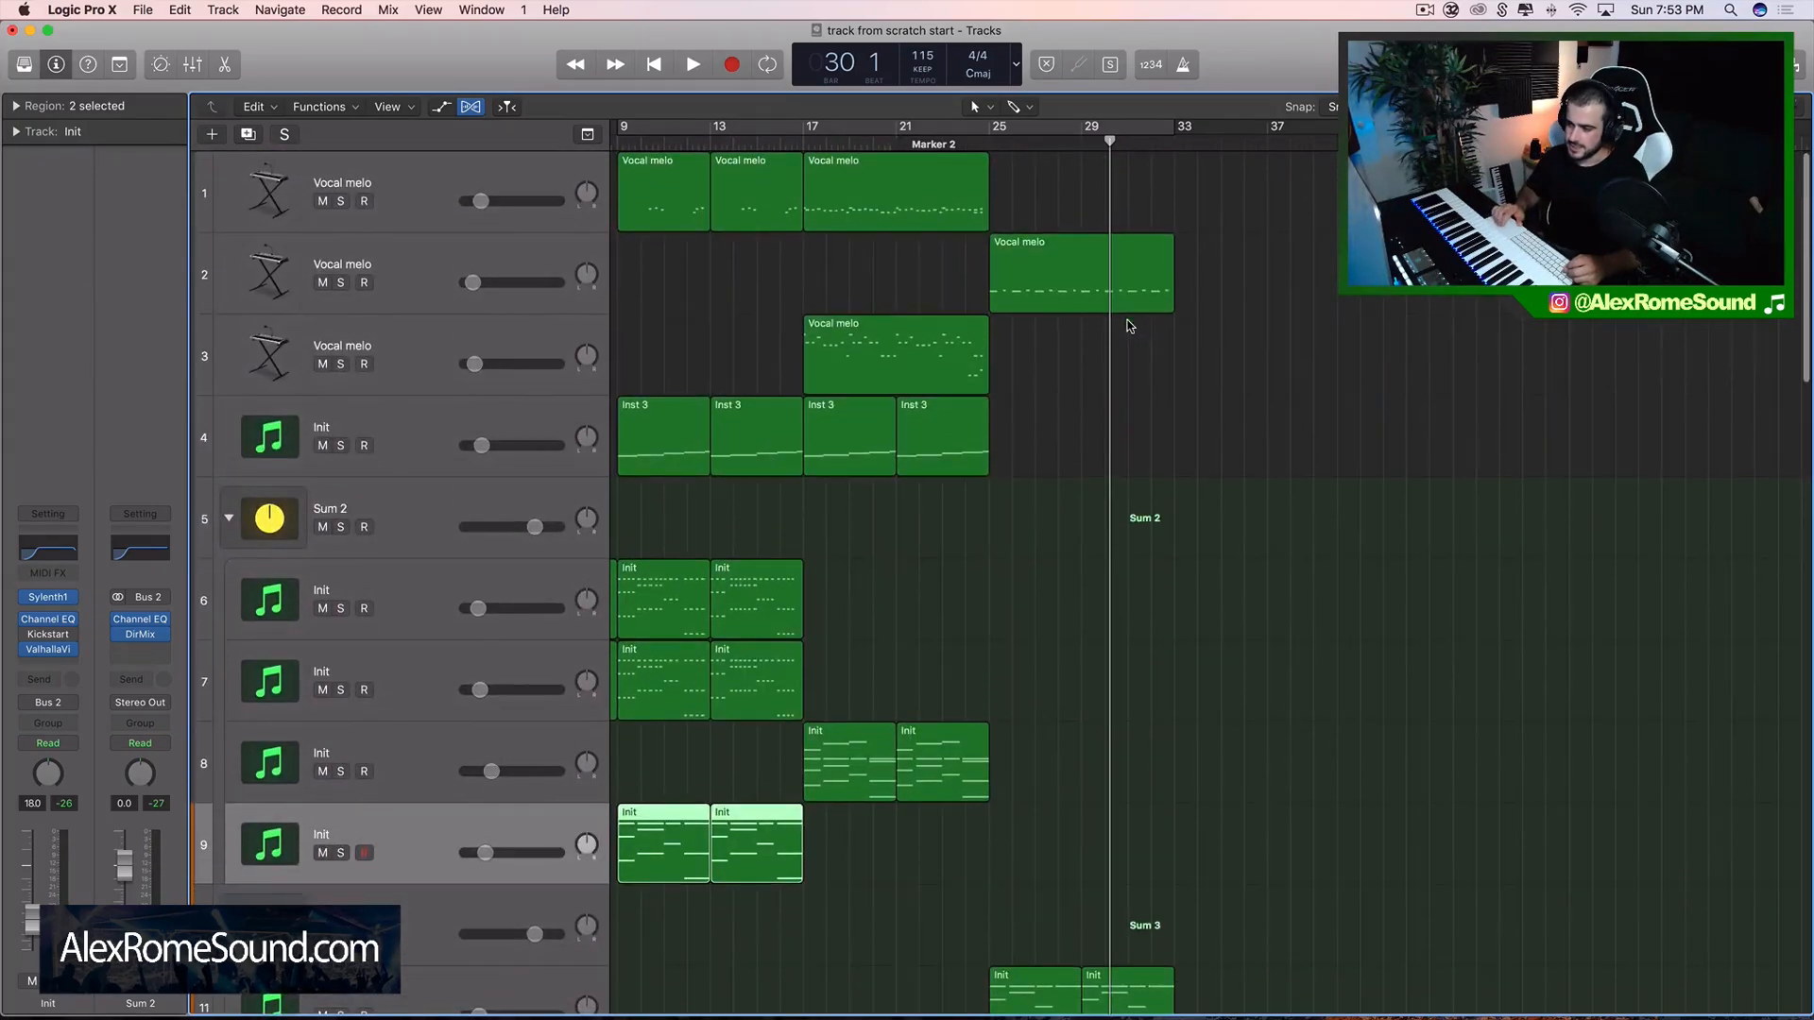
scroll(1131, 326, down, 14)
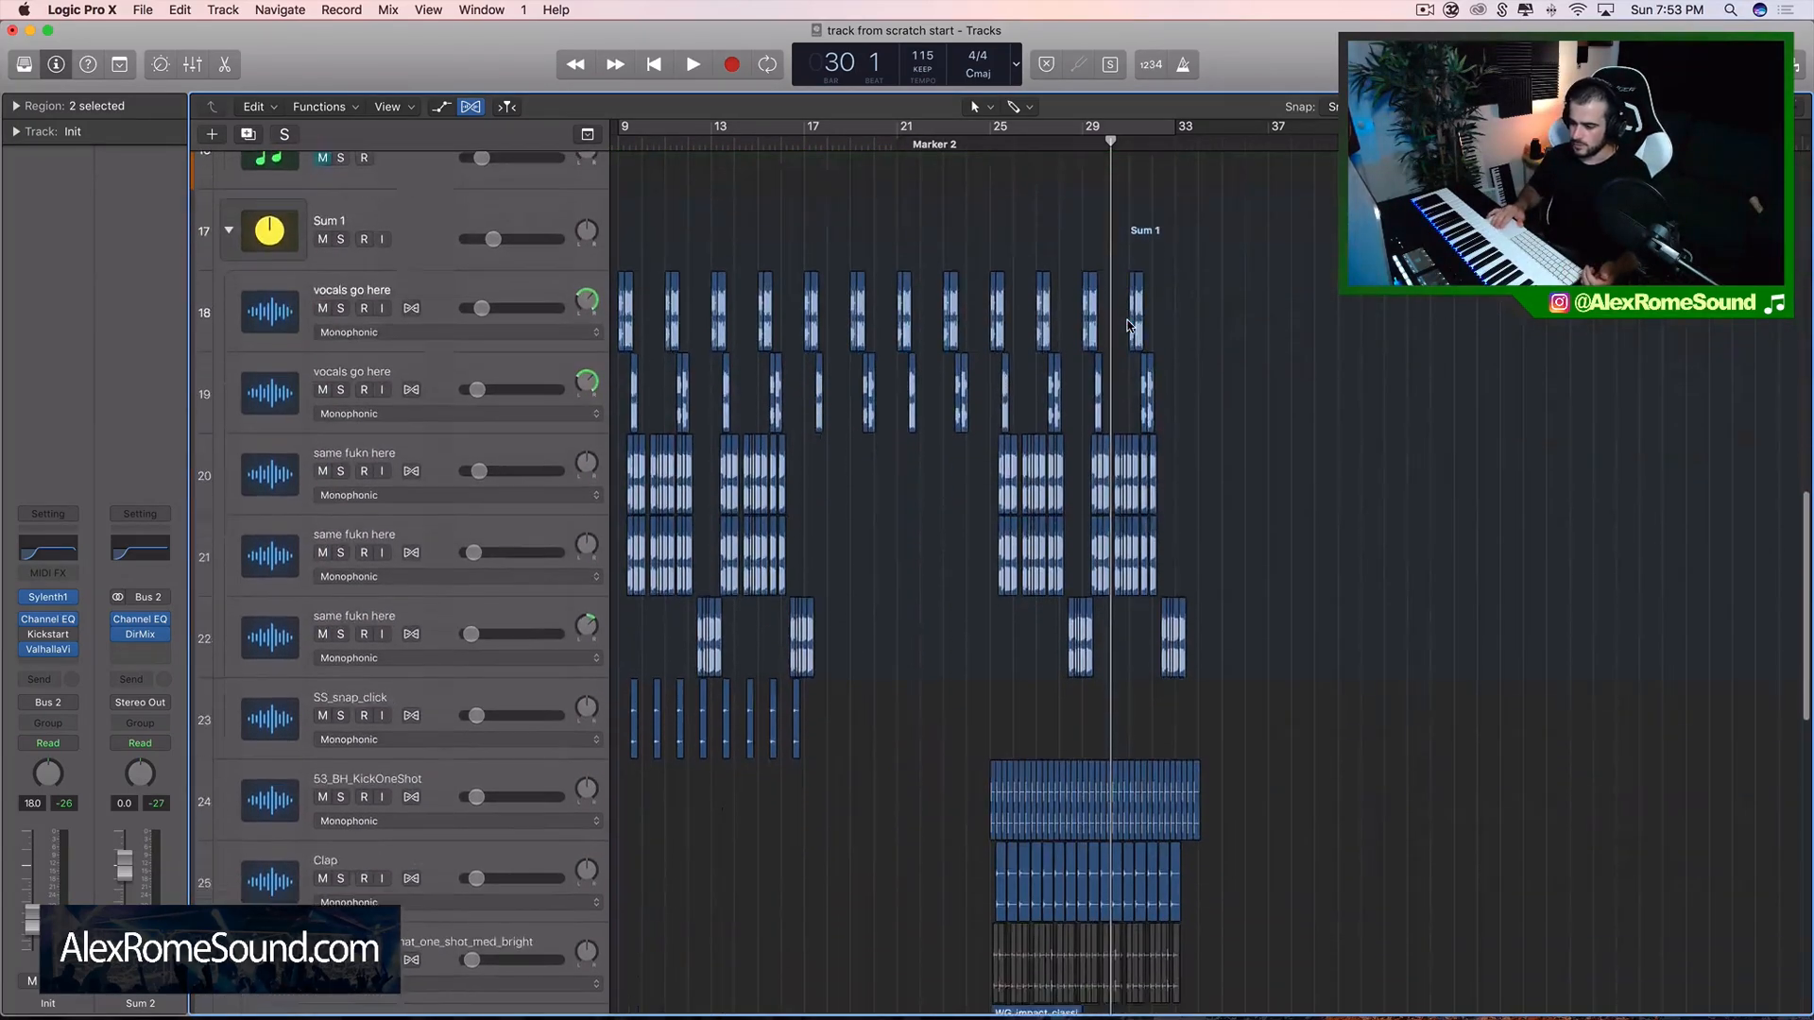
scroll(1130, 326, up, 12)
scroll(1130, 326, up, 3)
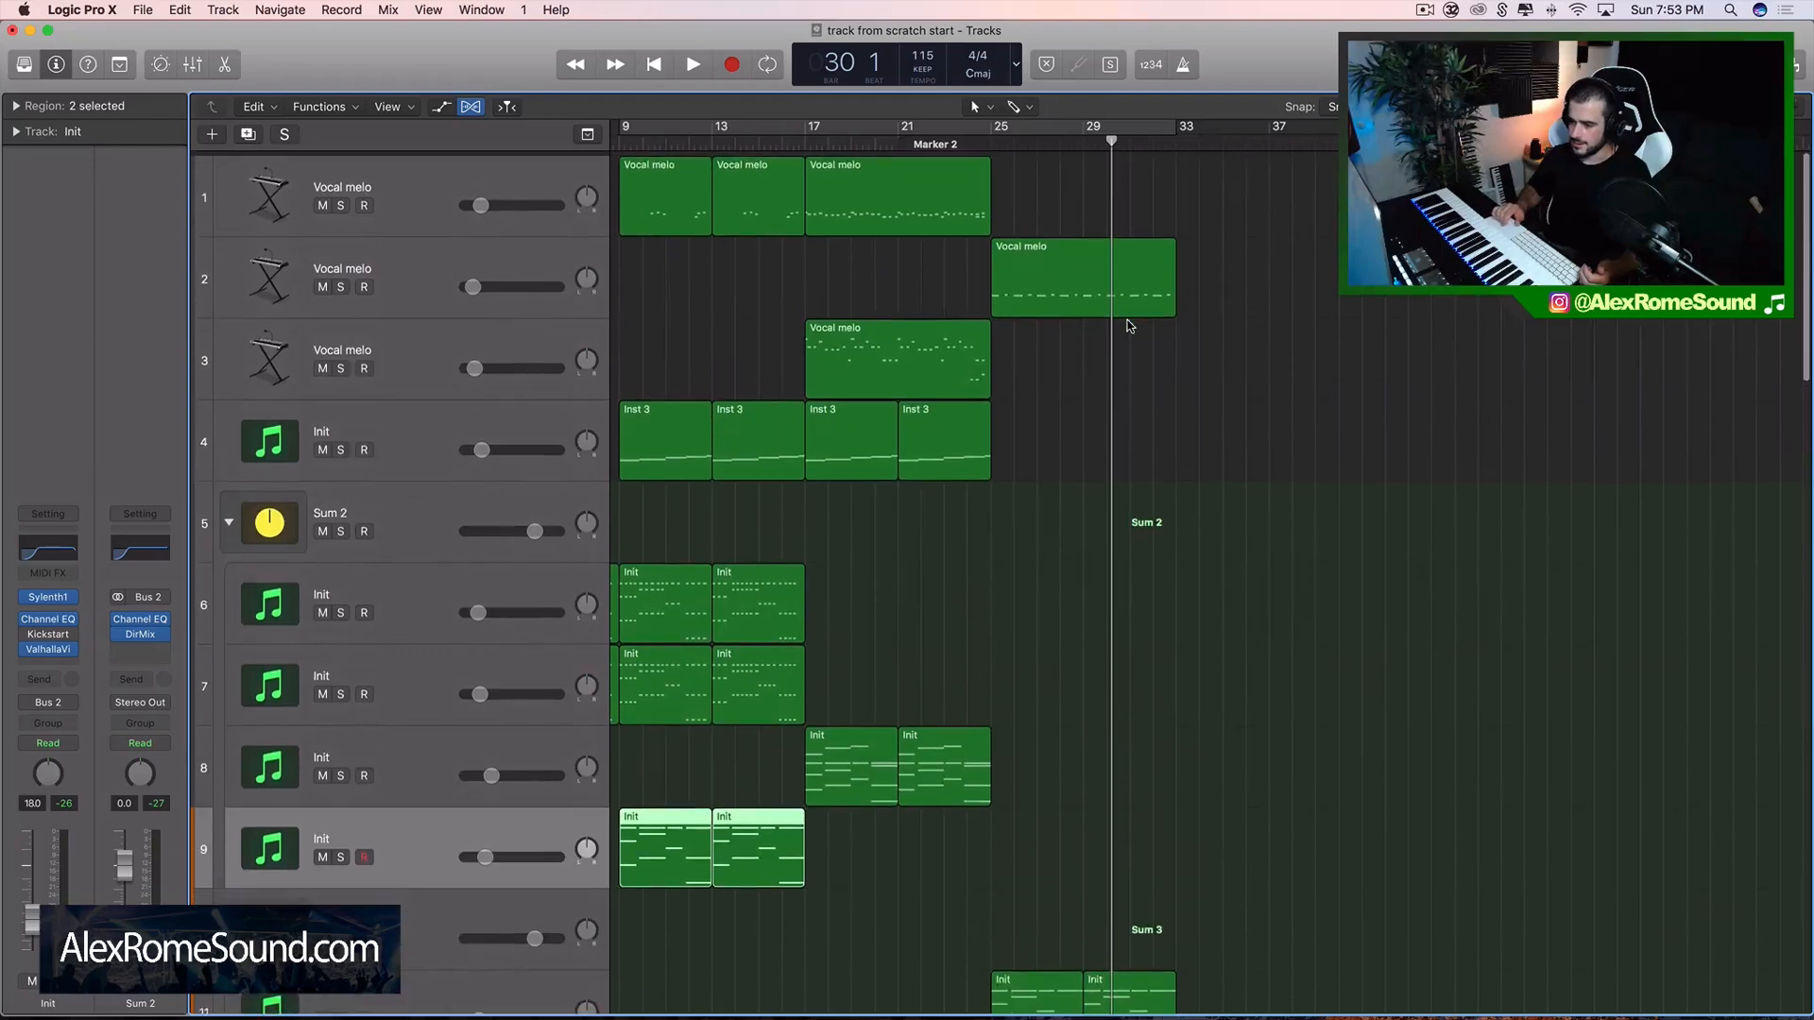
- Deselect the regions and compare the earlier sections with the synth, vocal and drum parts from bar 25
click(1199, 444)
scroll(1198, 444, down, 7)
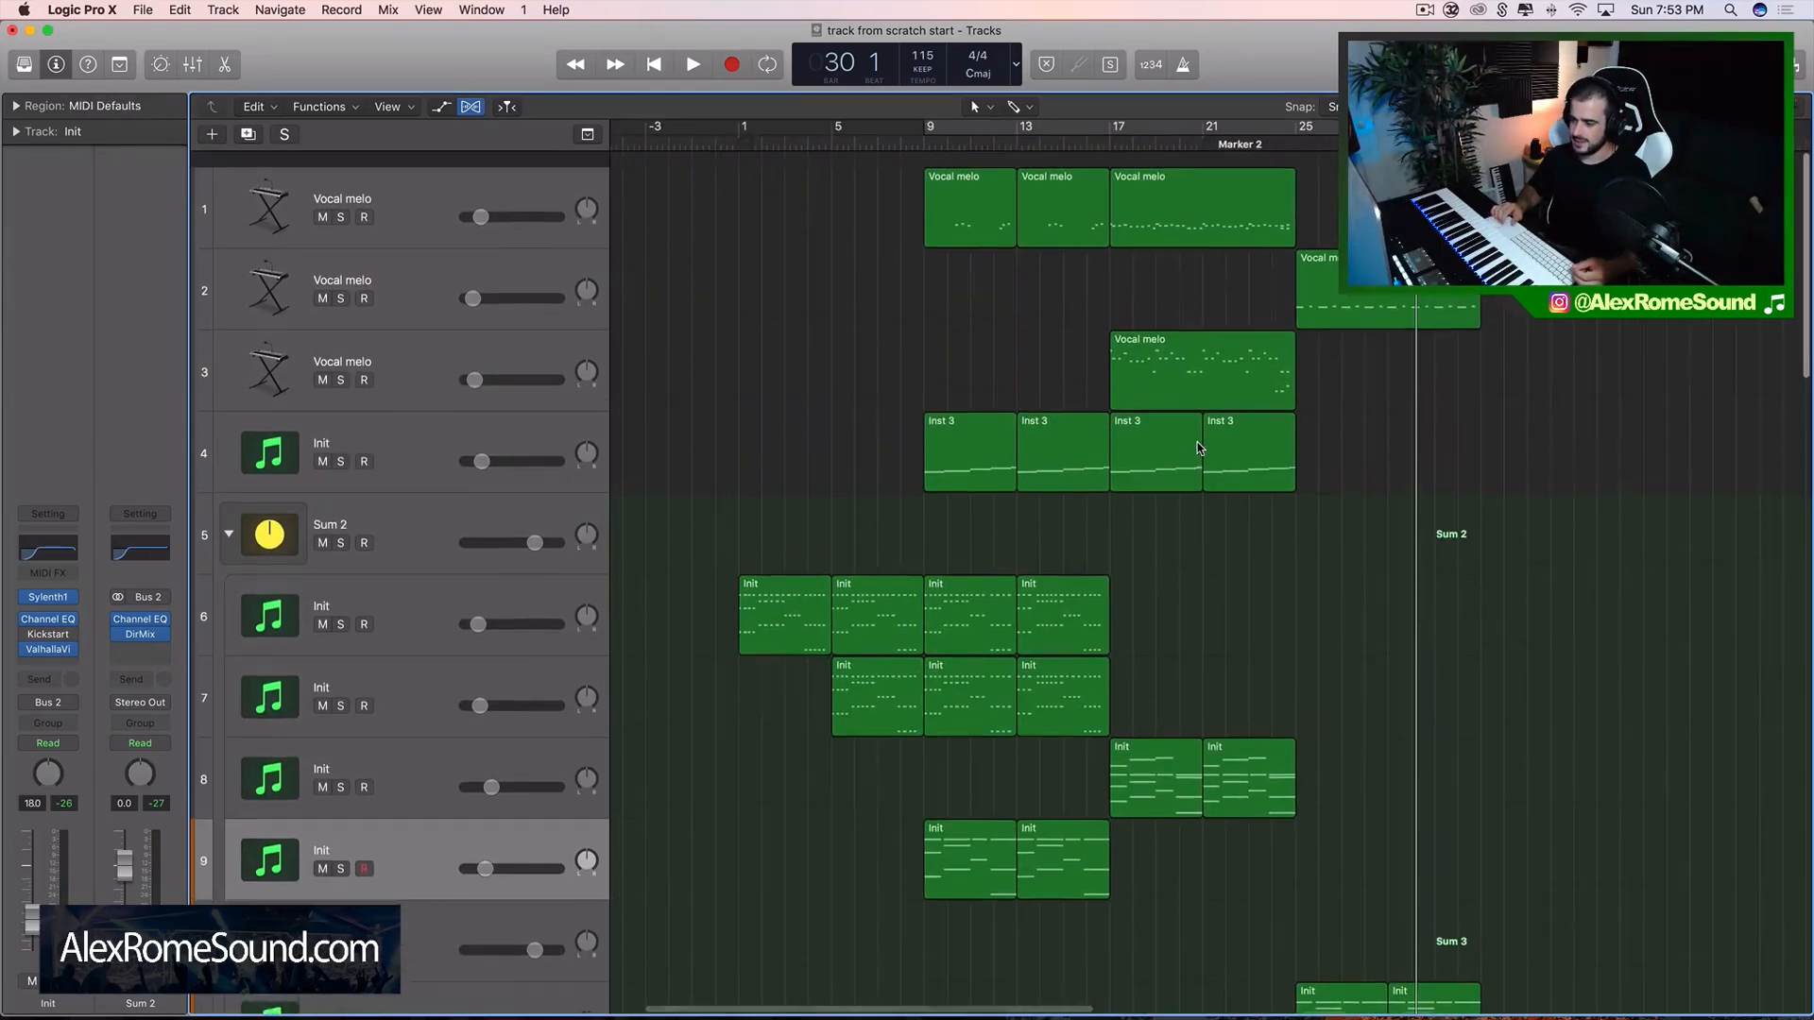
scroll(1198, 445, down, 3)
scroll(1198, 446, right, 5)
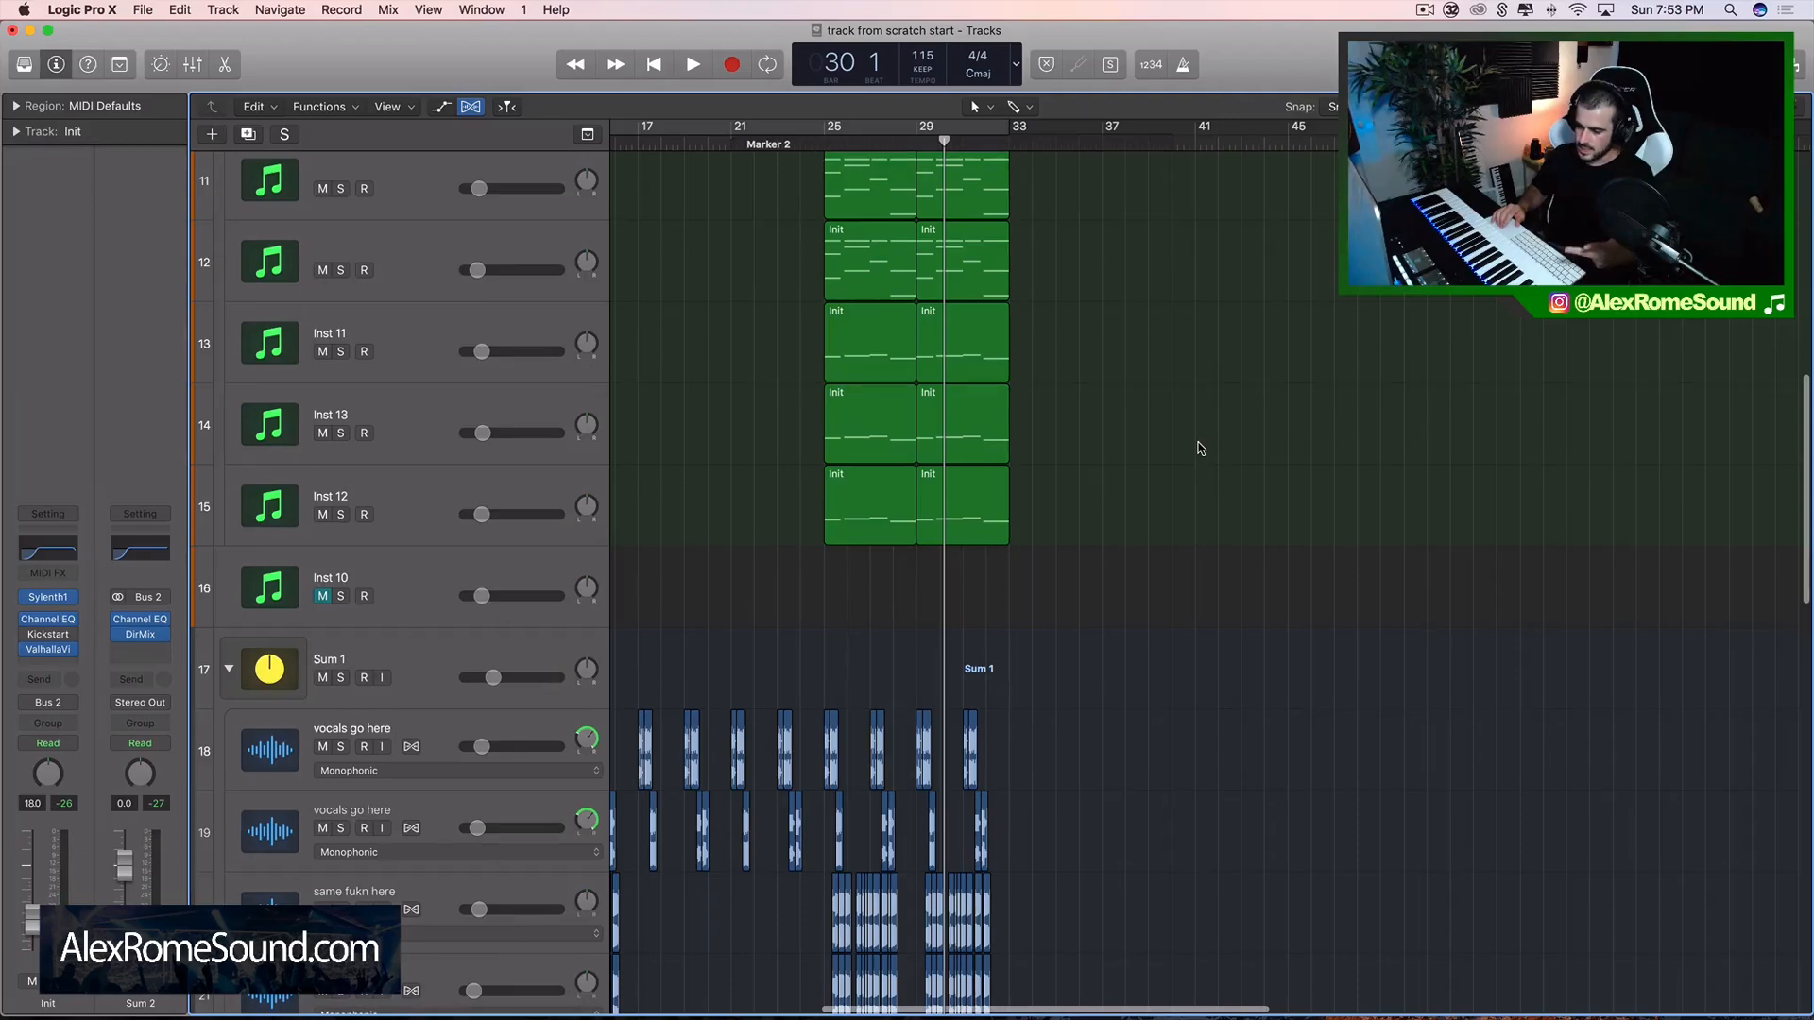
scroll(1200, 448, down, 5)
scroll(1200, 490, down, 8)
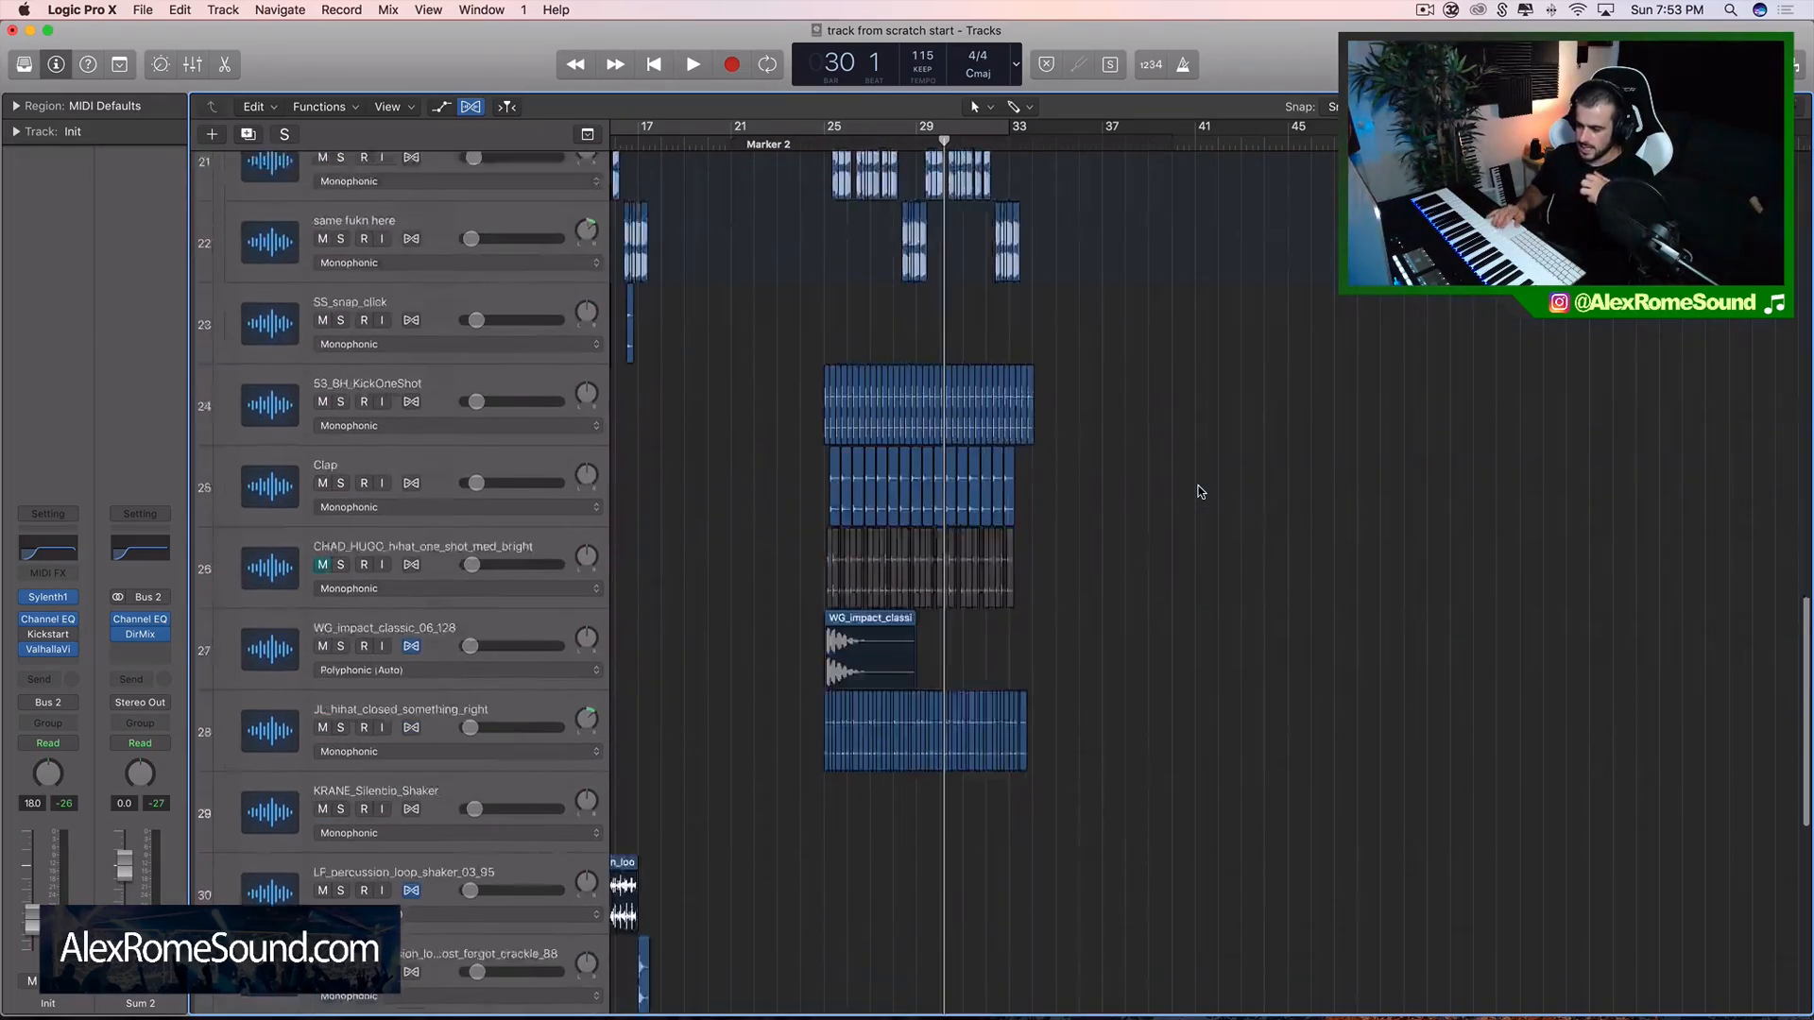
scroll(1200, 491, up, 10)
scroll(1200, 492, up, 1)
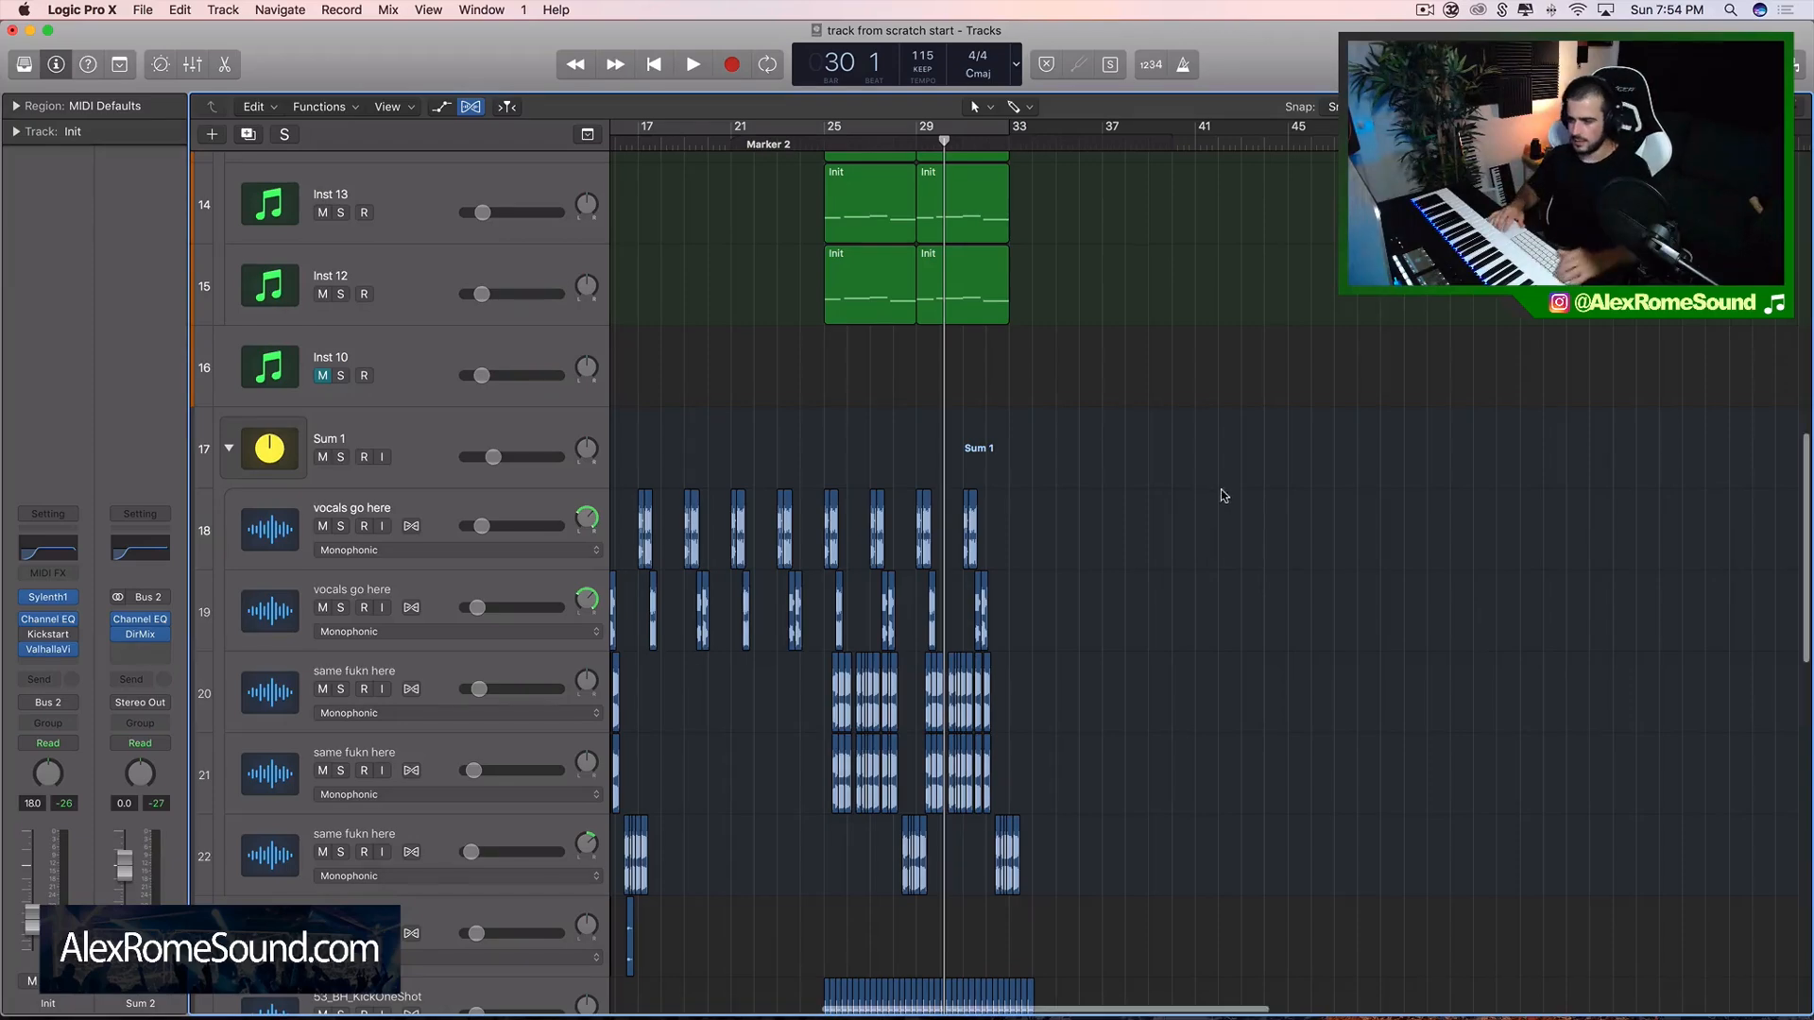
scroll(1502, 567, up, 15)
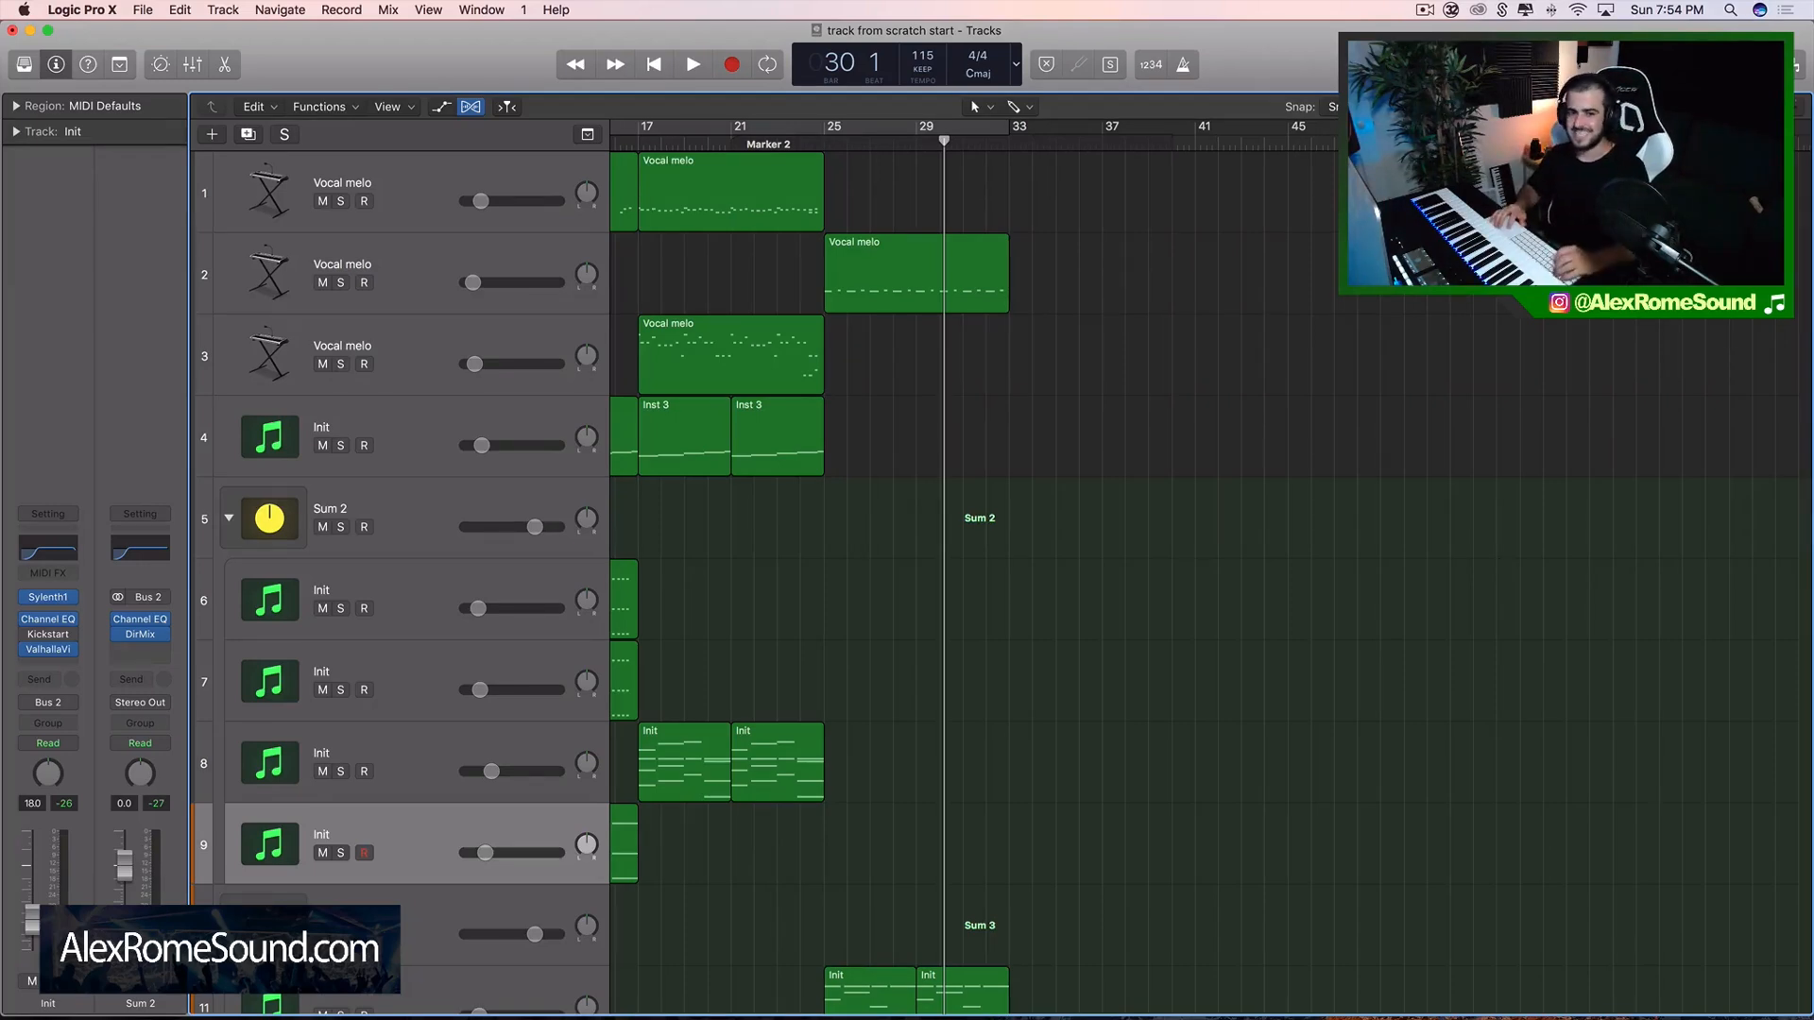
click(1423, 13)
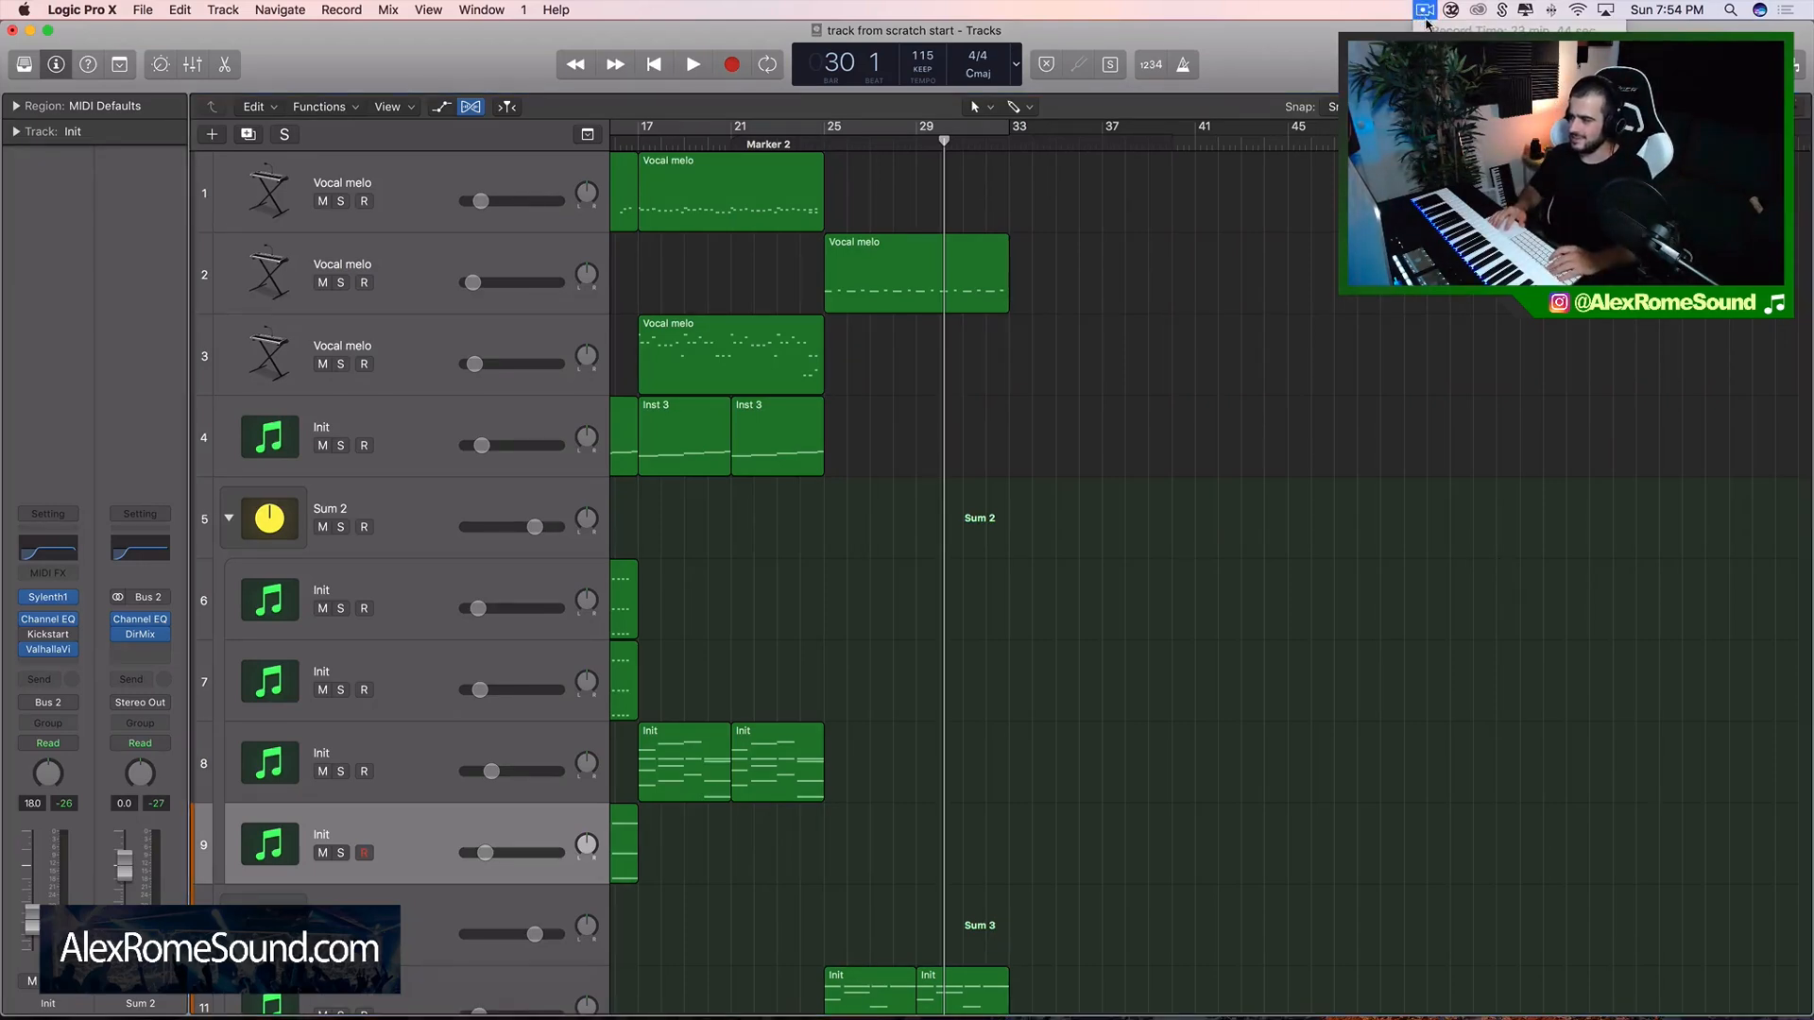